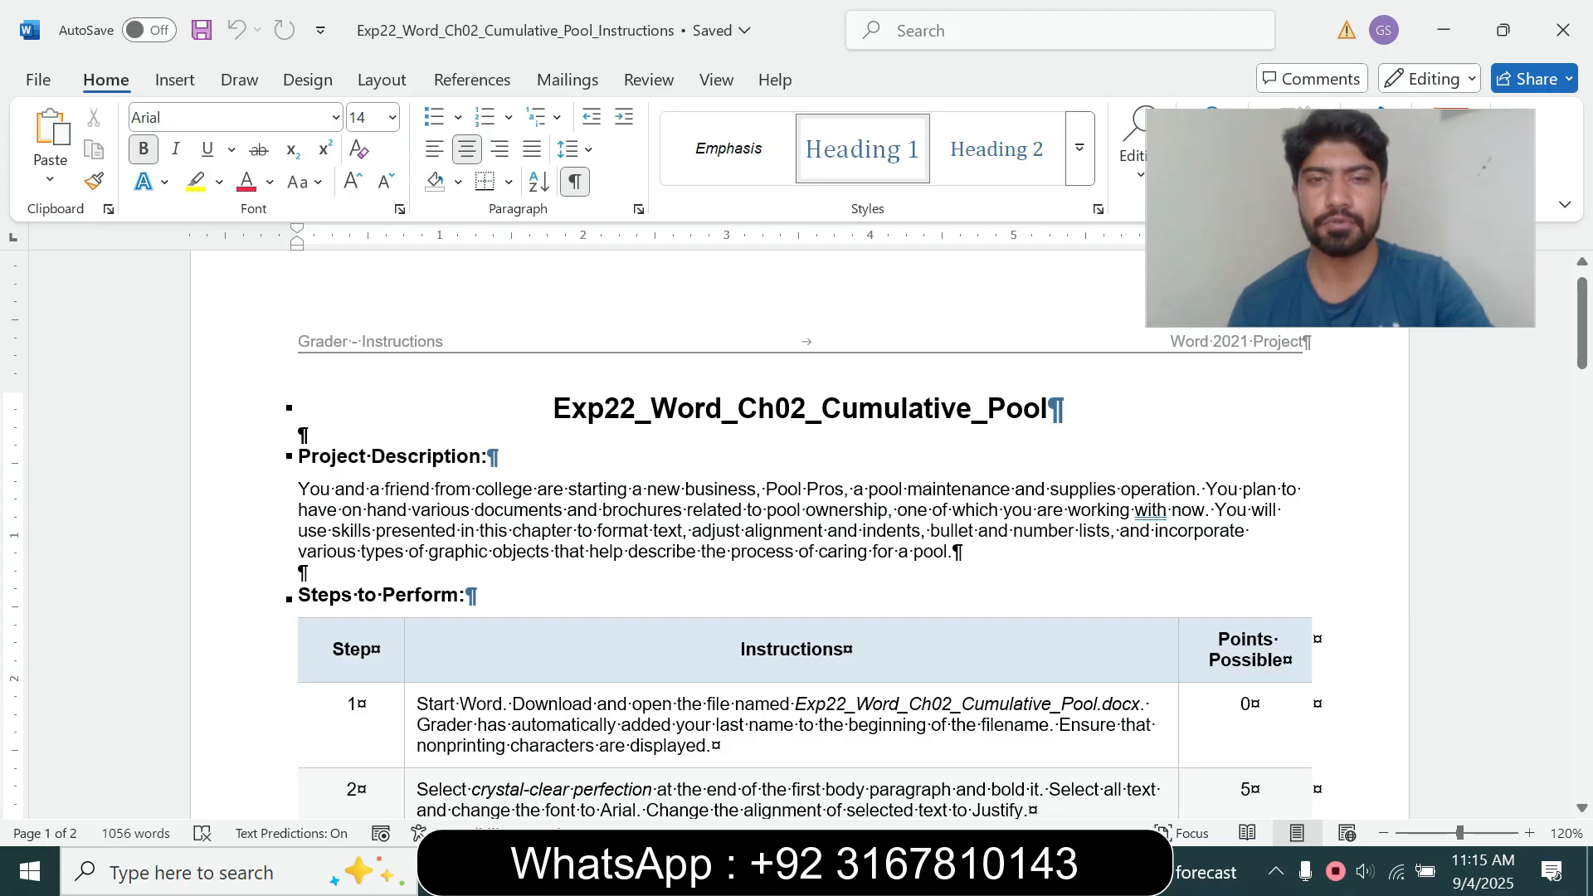
Step: Read the project title, project description and the start of the steps table in the instructions document
drag(299, 456, 969, 591)
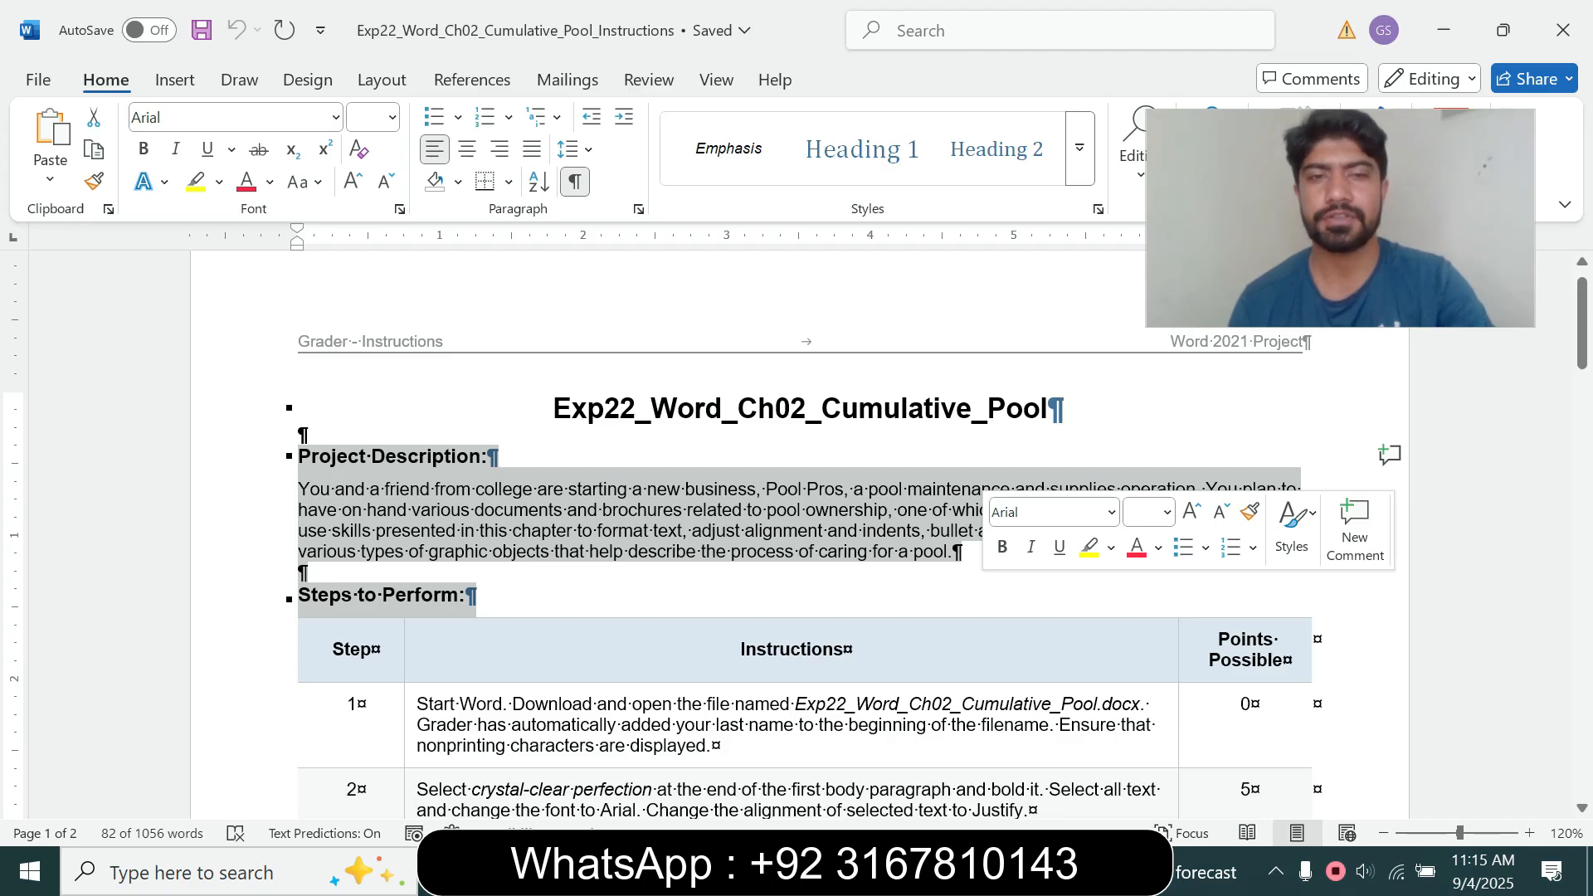
click(488, 456)
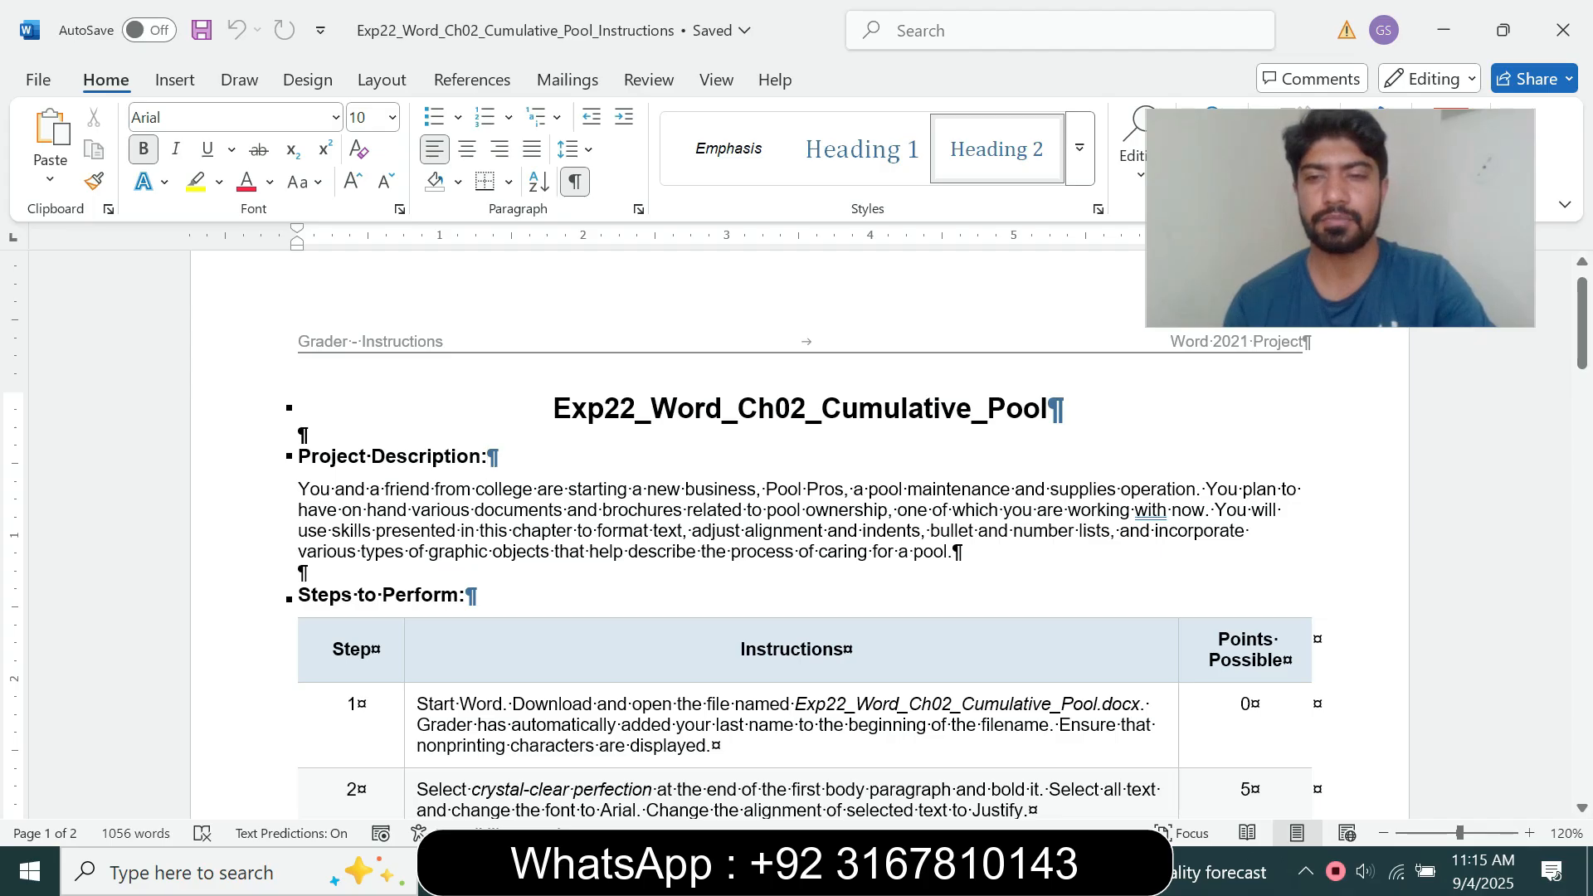
mouse_move(1582, 324)
mouse_down()
mouse_move(1582, 639)
mouse_move(1583, 319)
mouse_up()
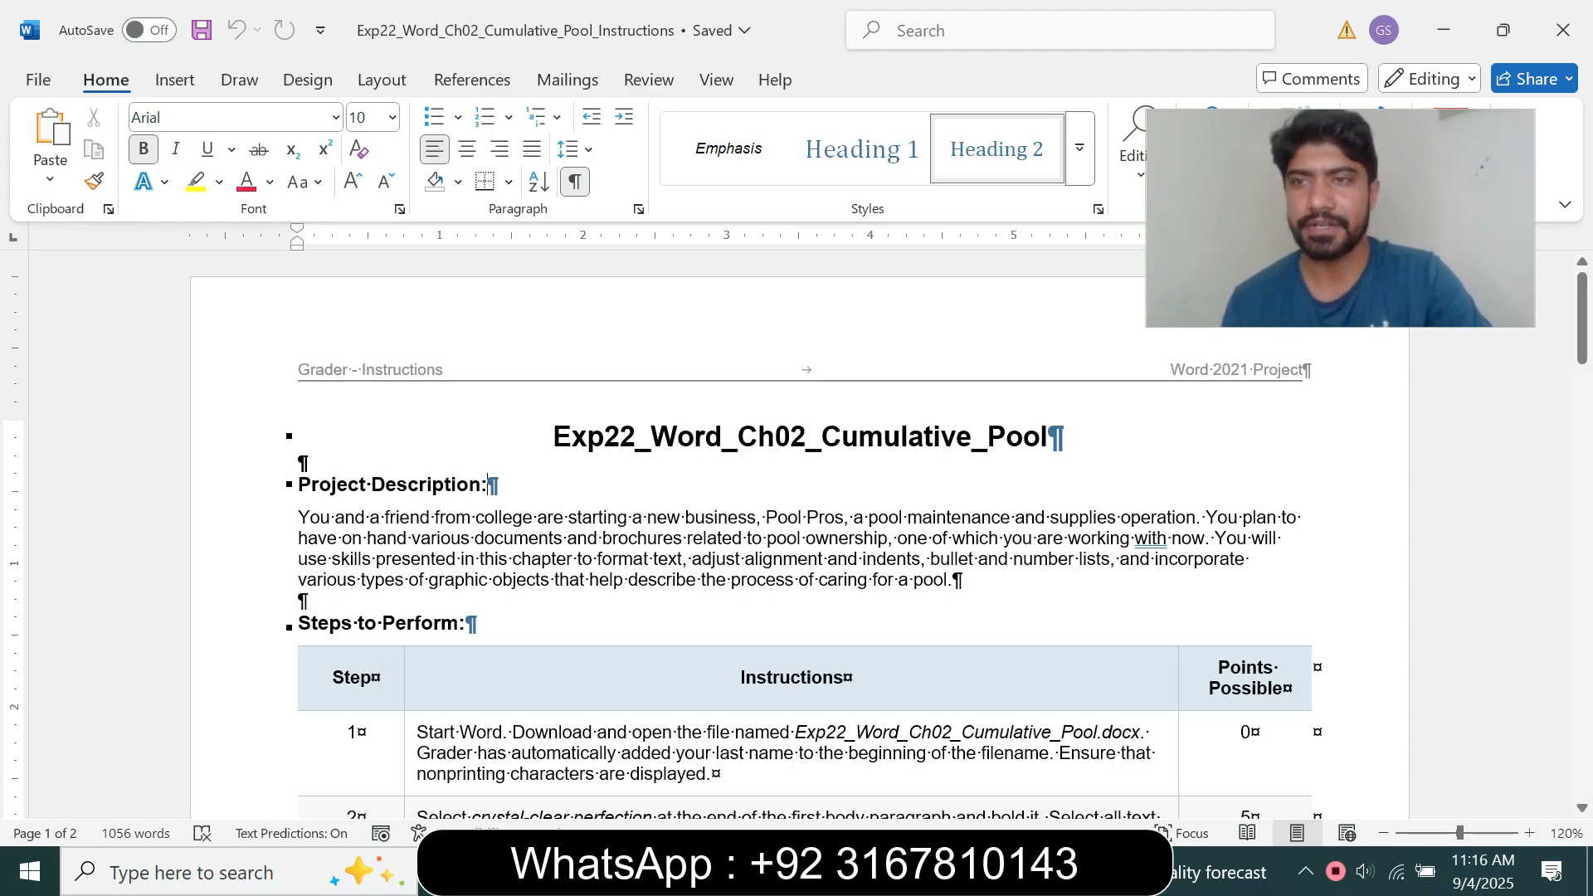
mouse_move(1583, 320)
mouse_down()
mouse_move(1583, 593)
mouse_move(1582, 319)
mouse_up()
drag(550, 437, 1063, 437)
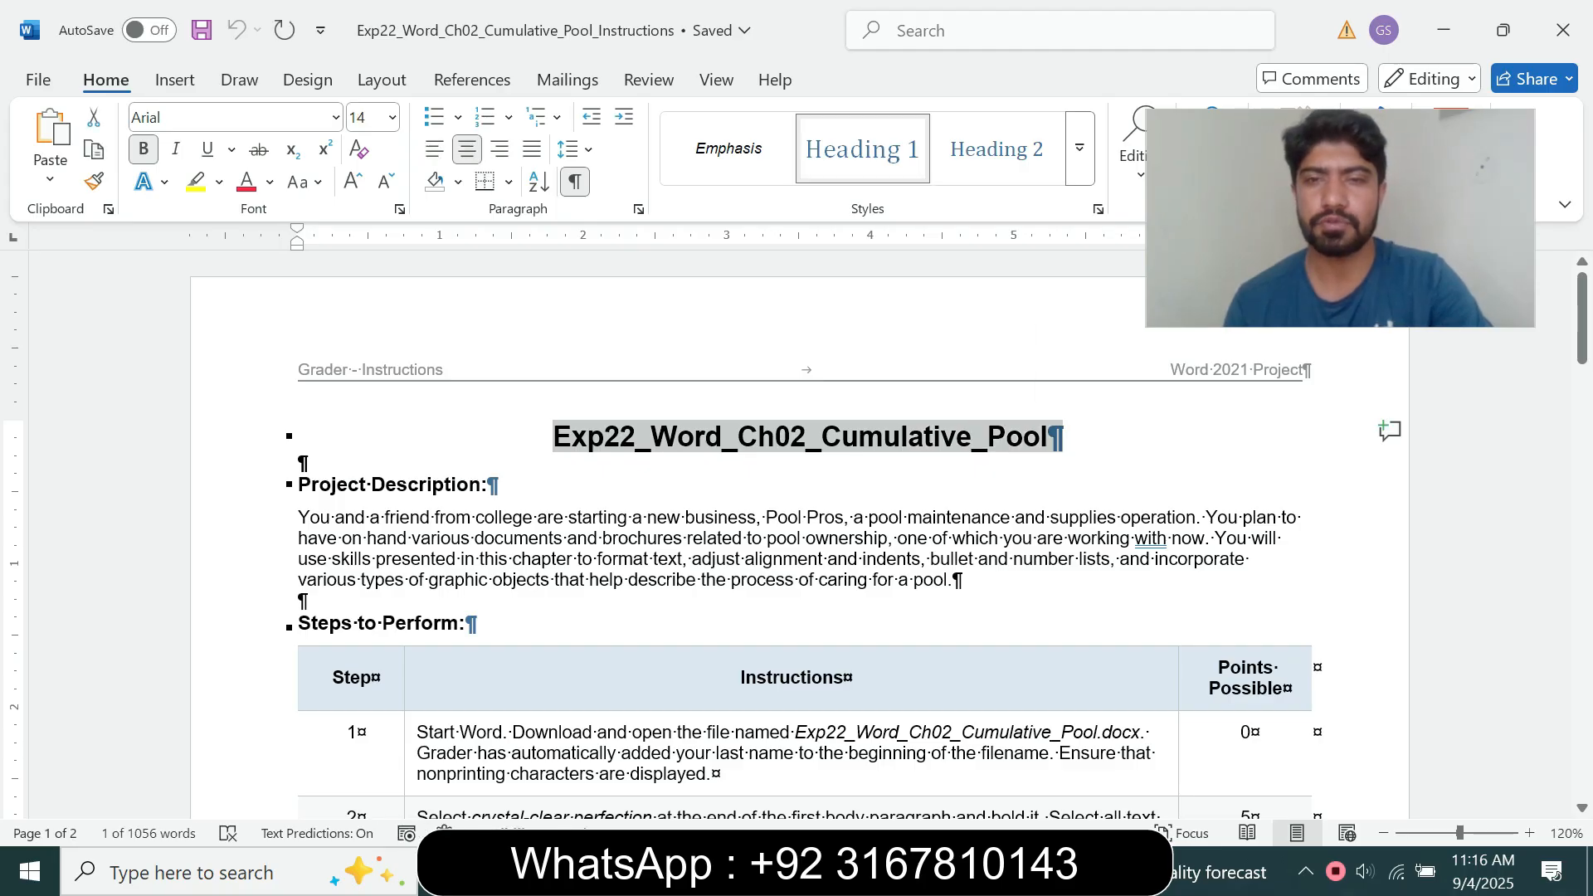
drag(1582, 318, 1582, 355)
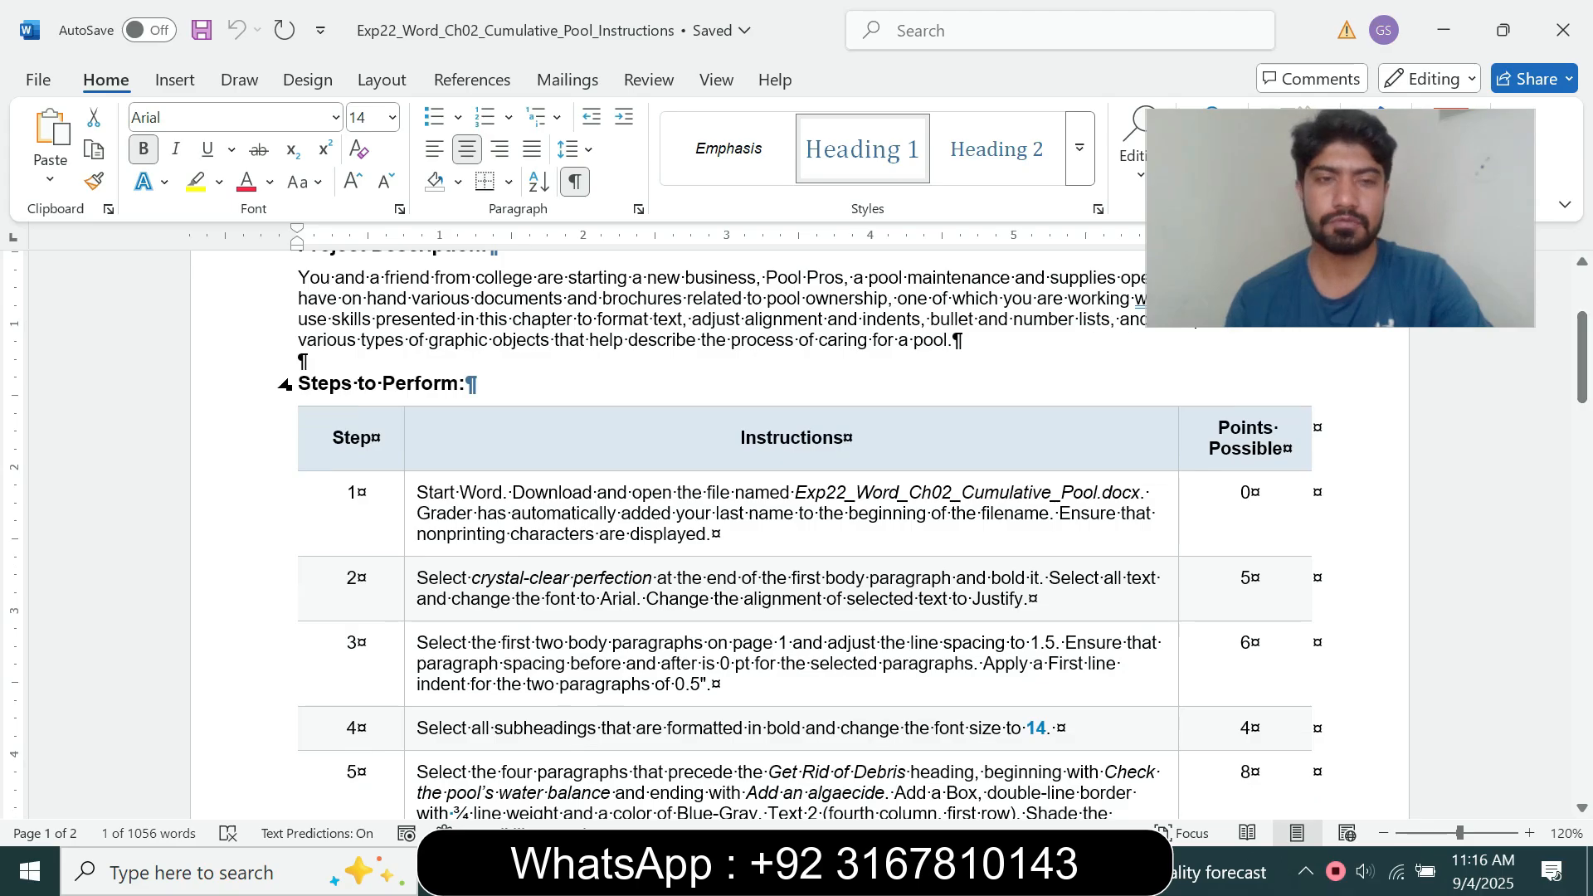
Step: Highlight the whole step 1 instruction in the table in yellow
click(411, 510)
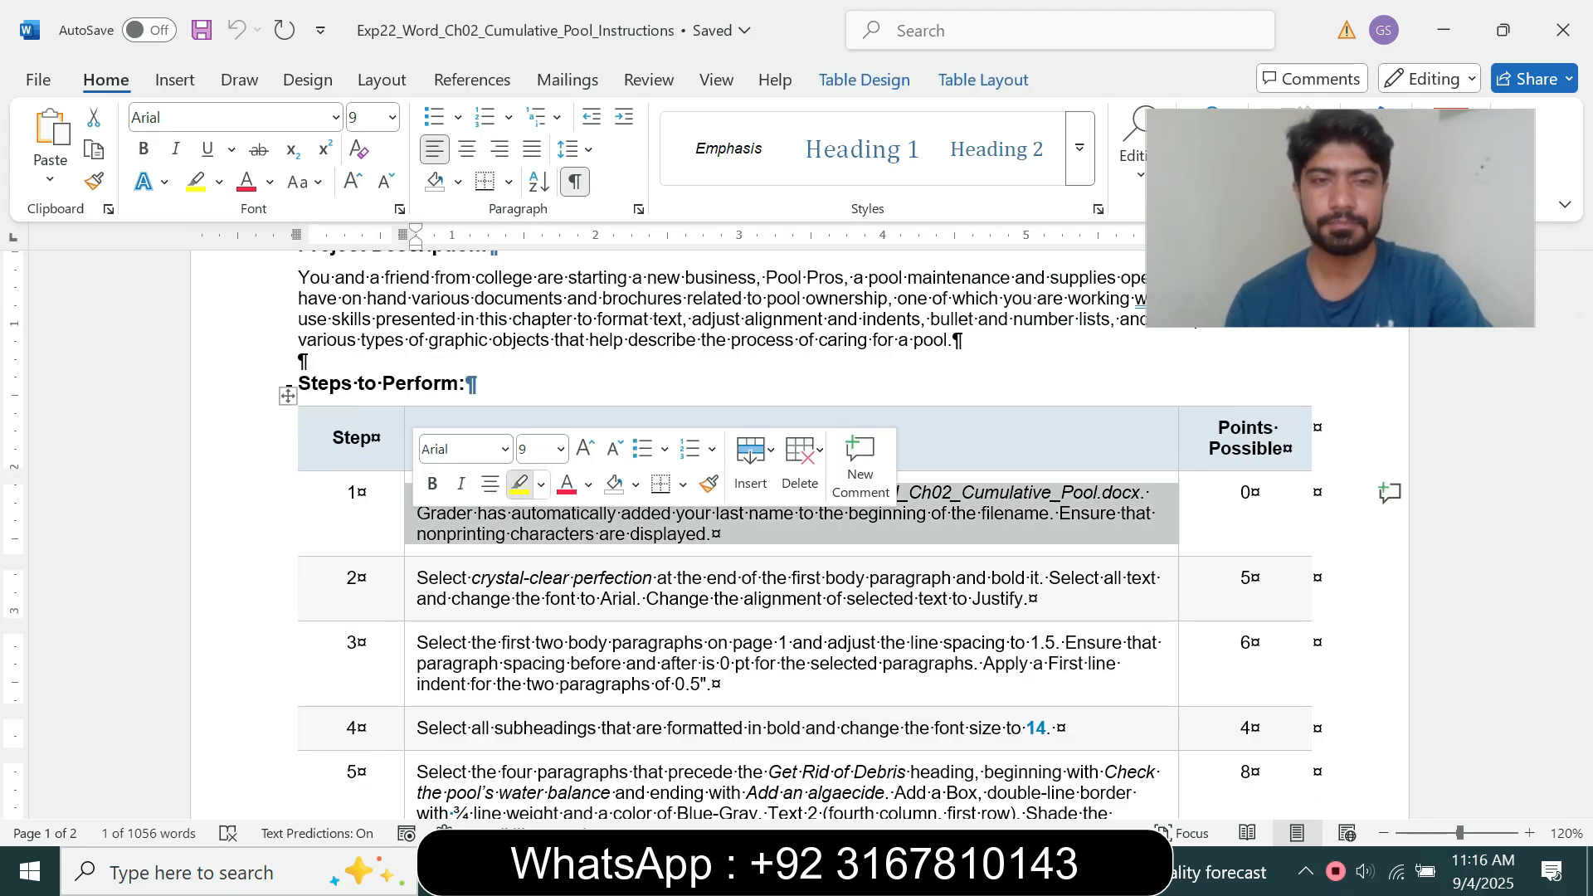
click(516, 480)
click(501, 598)
click(411, 510)
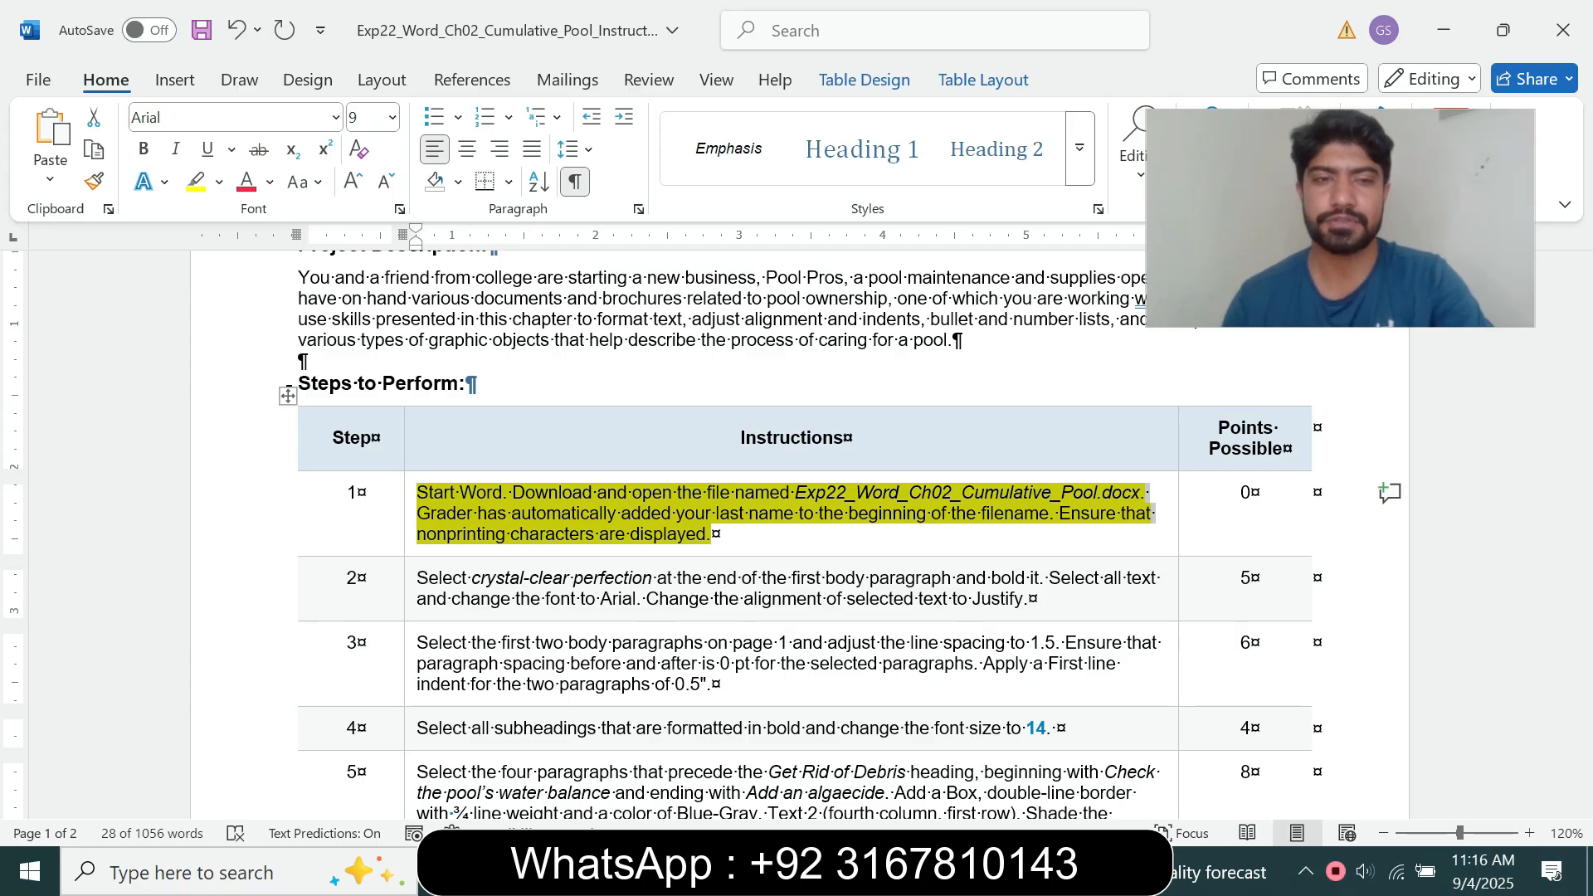
click(418, 493)
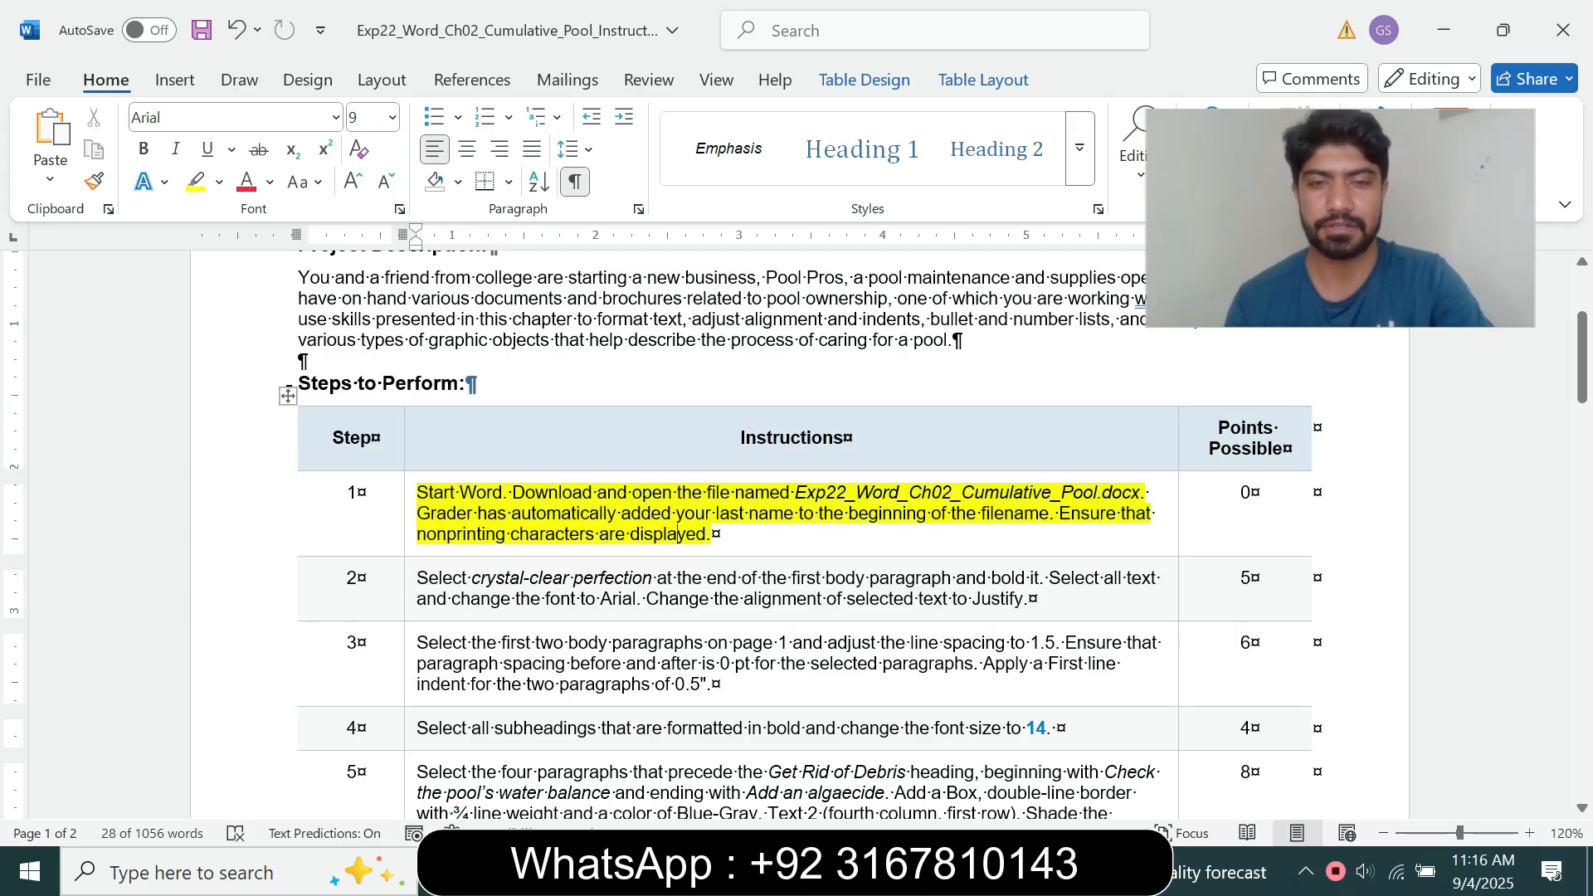
drag(419, 492, 706, 536)
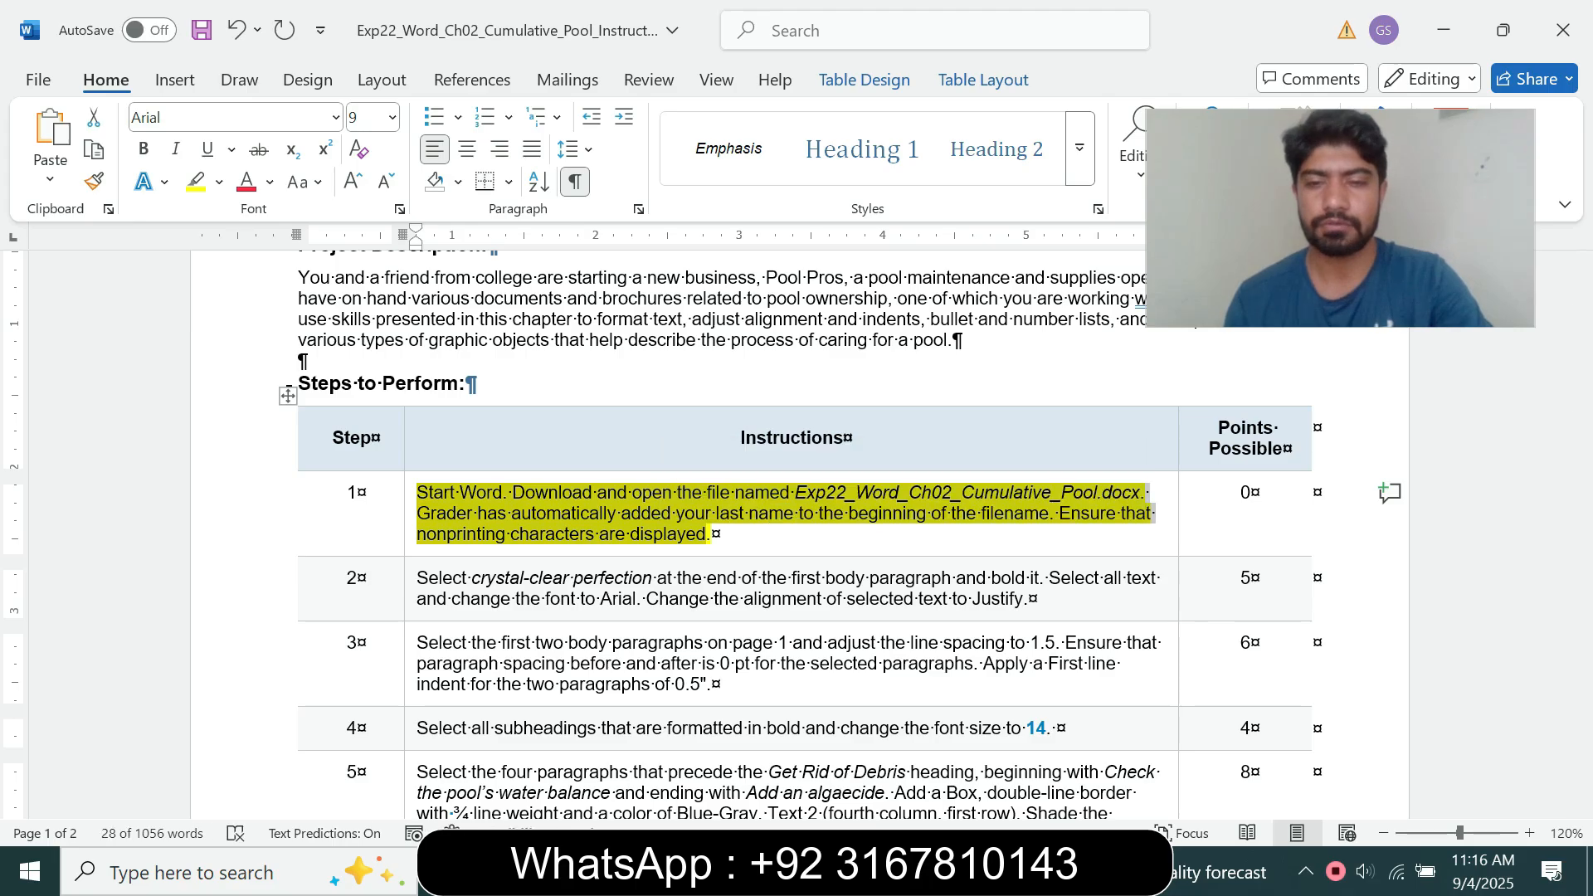
Step: Check the pool maintenance document for nonprinting characters, and clear the highlight from the step 1 instruction in the instructions document
mouse_move(888, 871)
click(1016, 763)
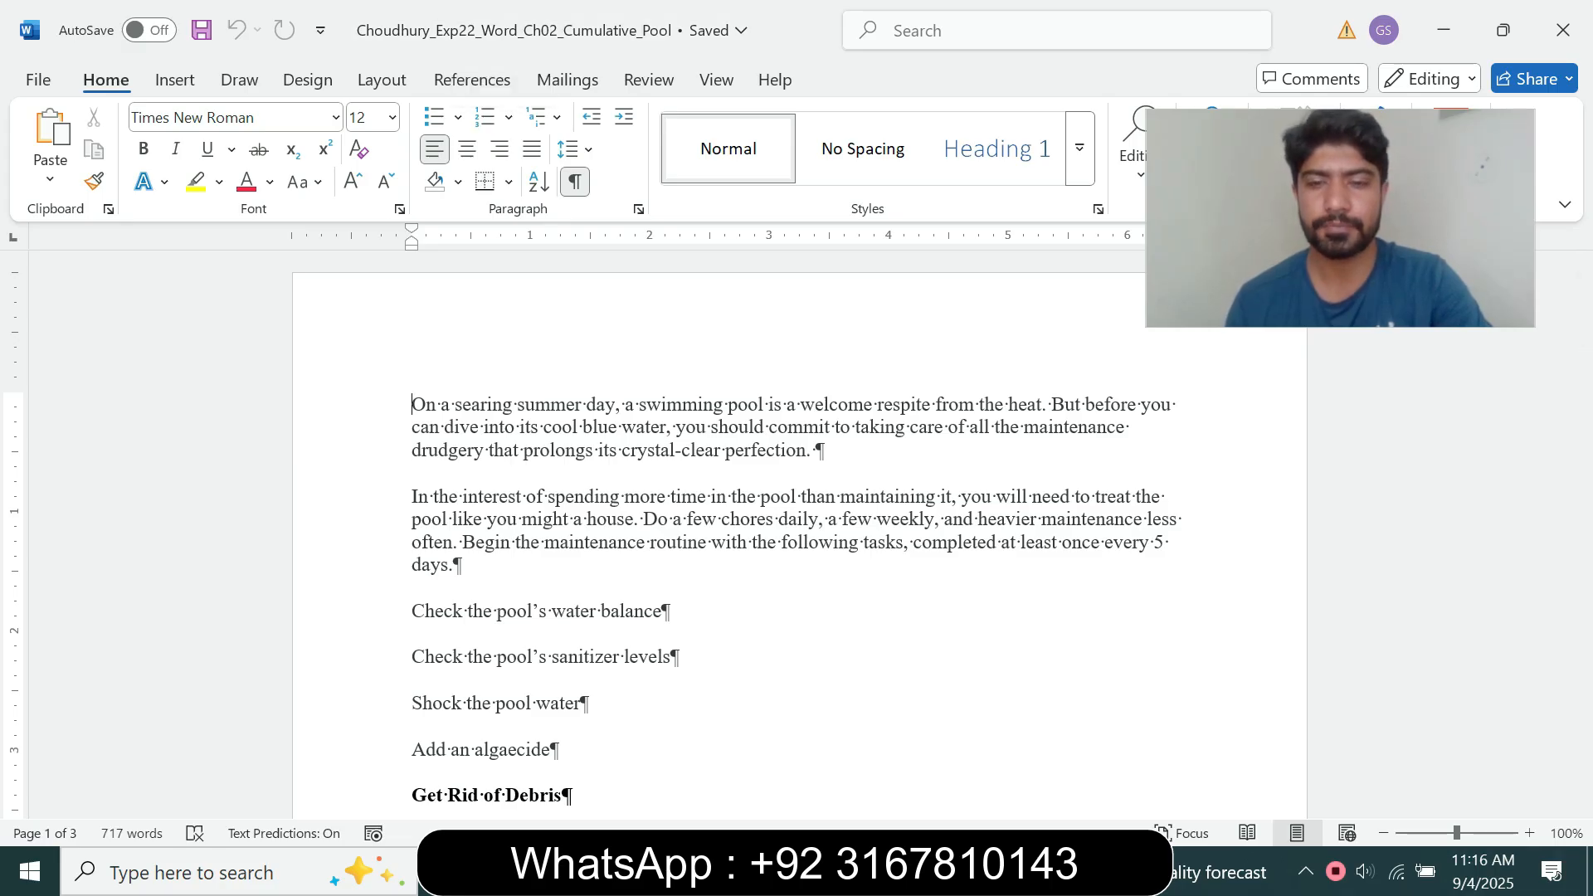
mouse_move(885, 871)
click(752, 764)
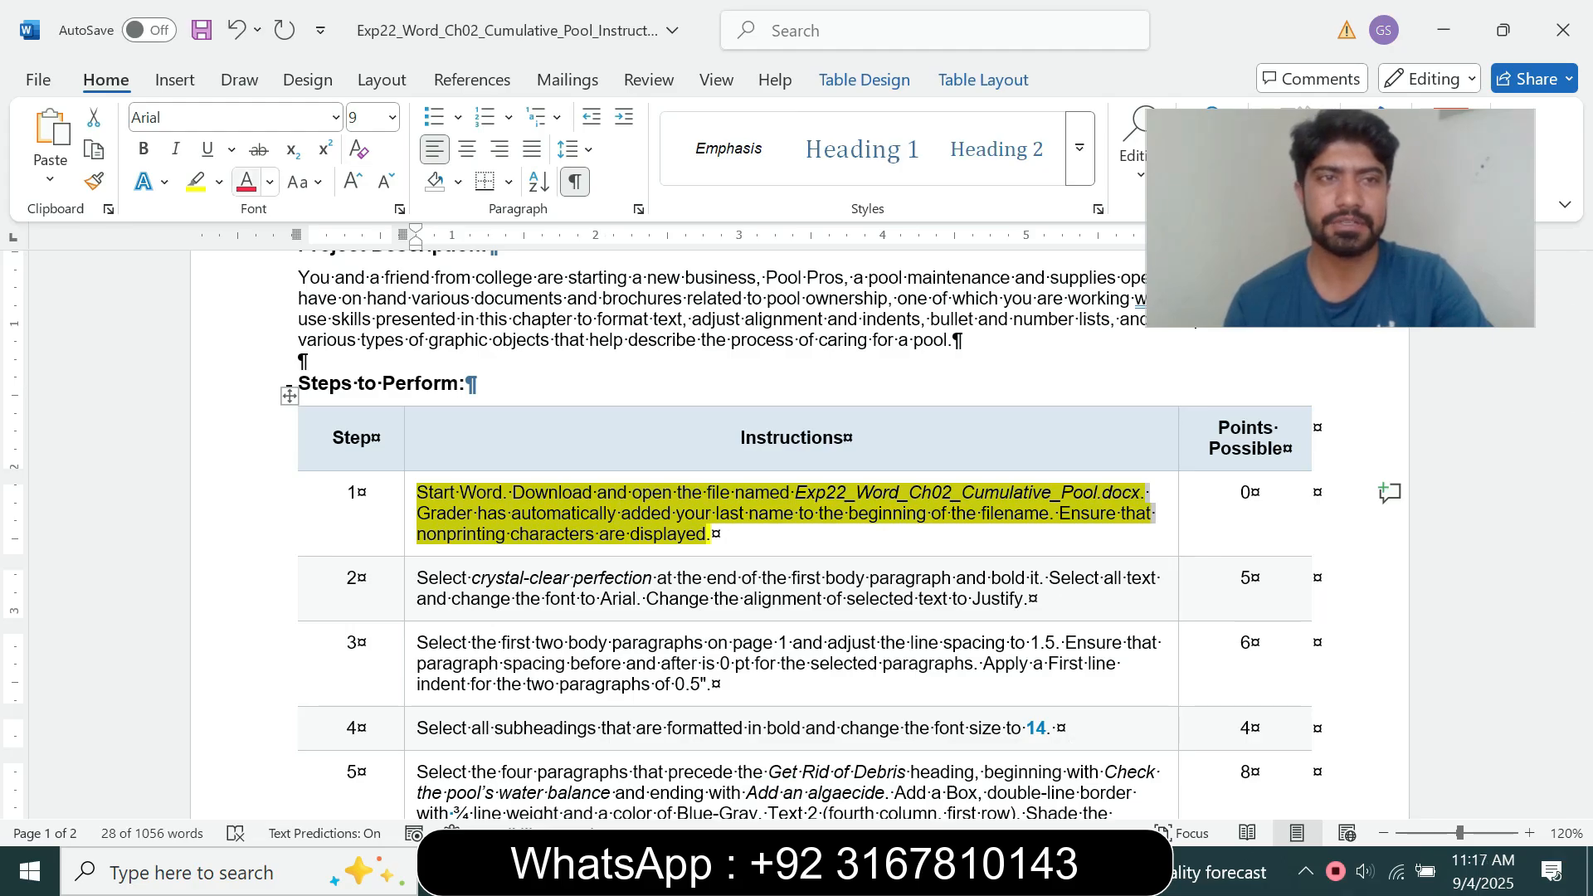
click(219, 182)
click(249, 381)
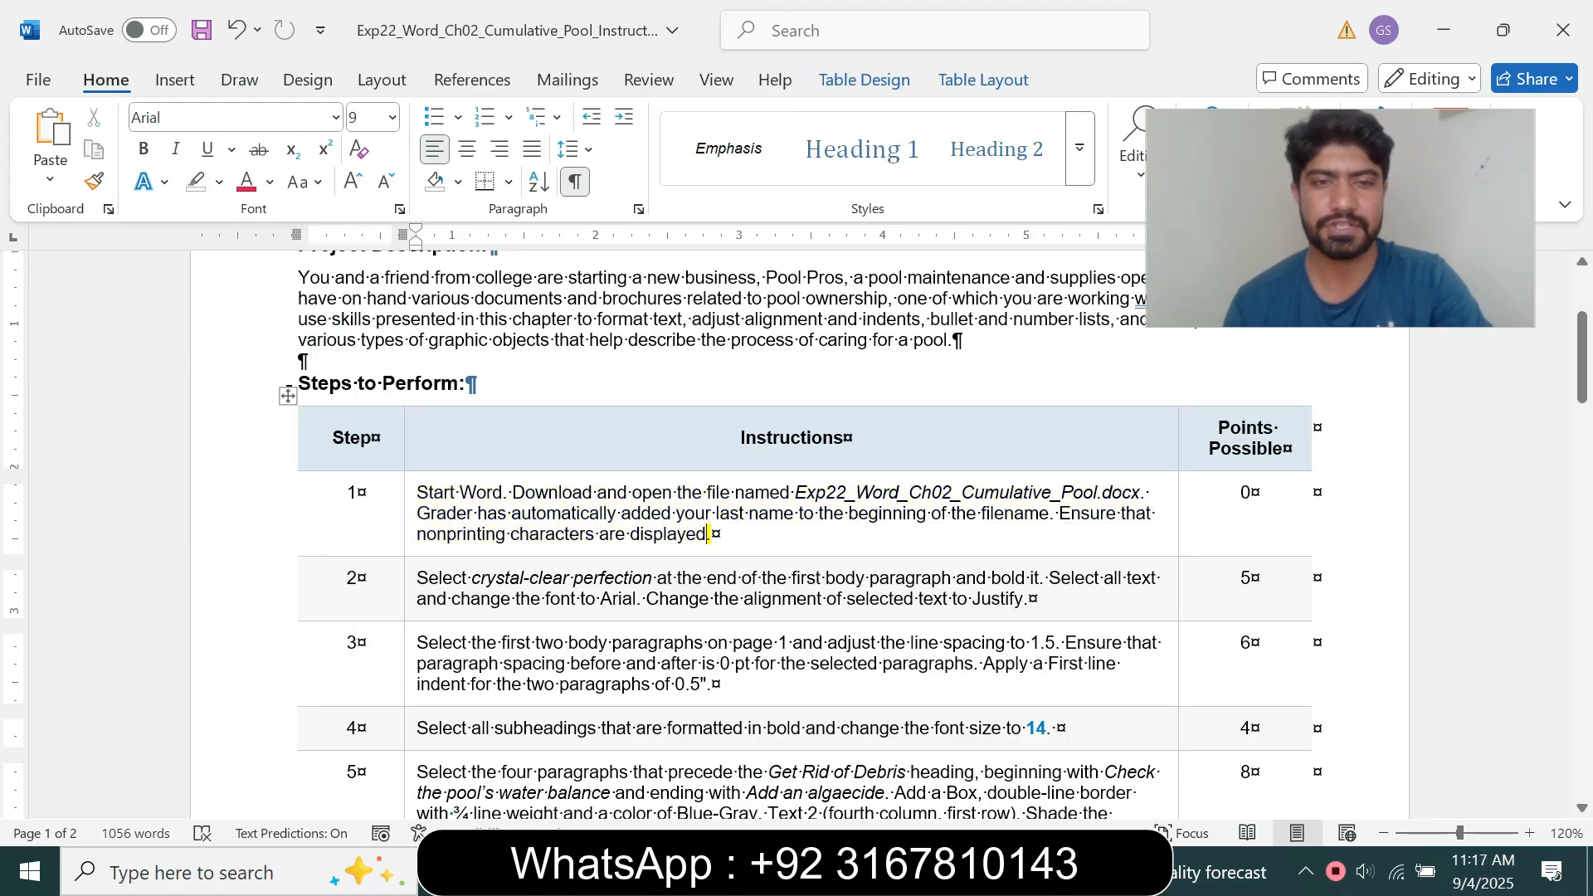
Step: Set the step 2 instruction text to 12 pt and highlight it in turquoise
click(410, 601)
click(555, 535)
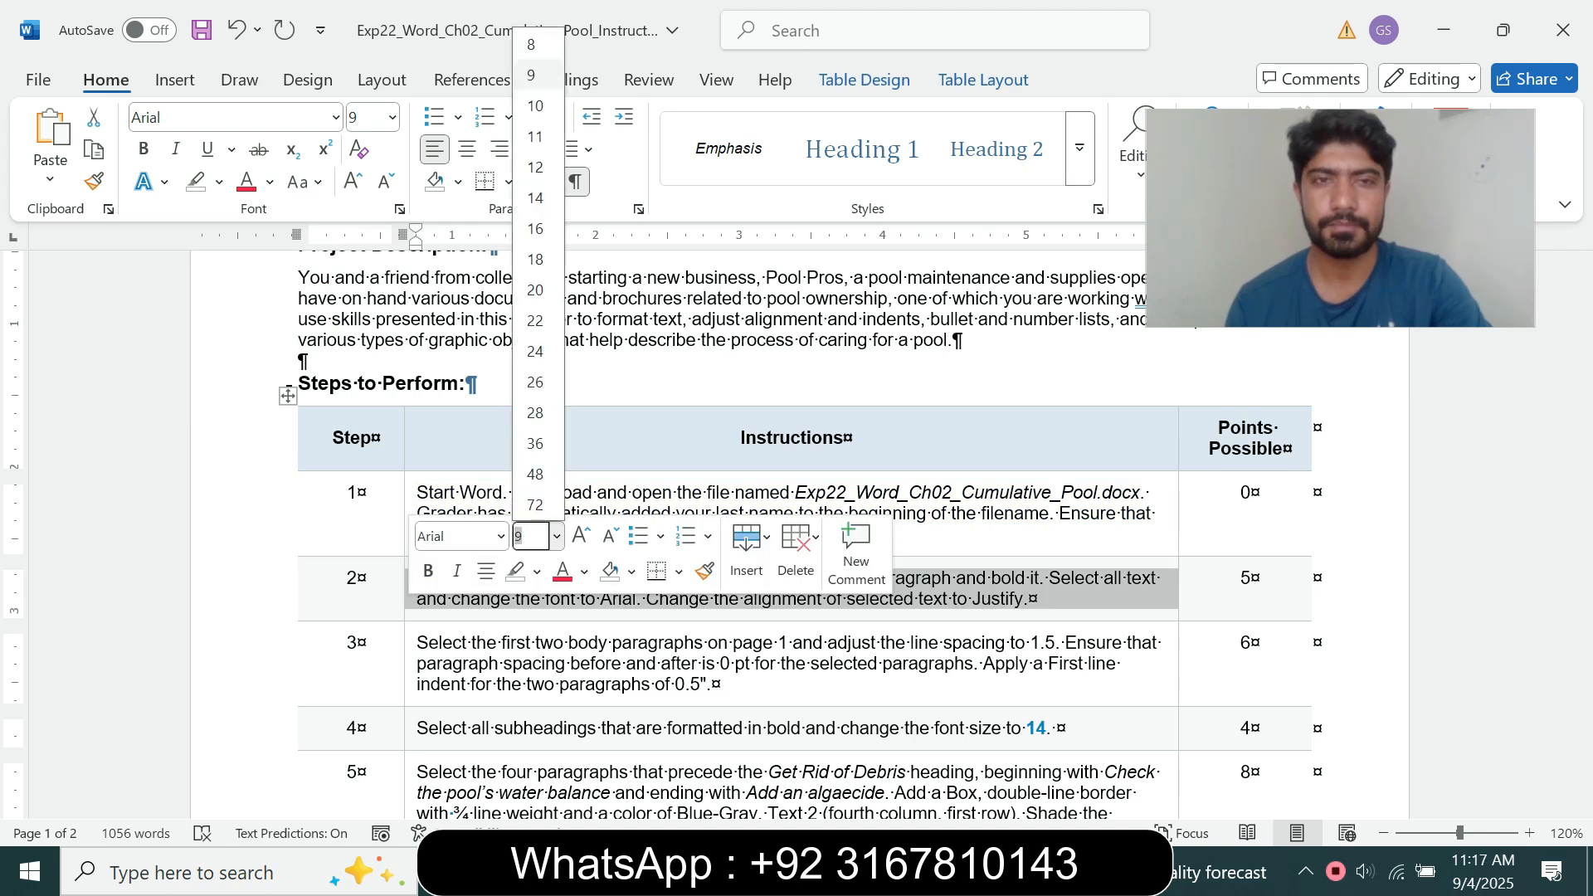
click(539, 166)
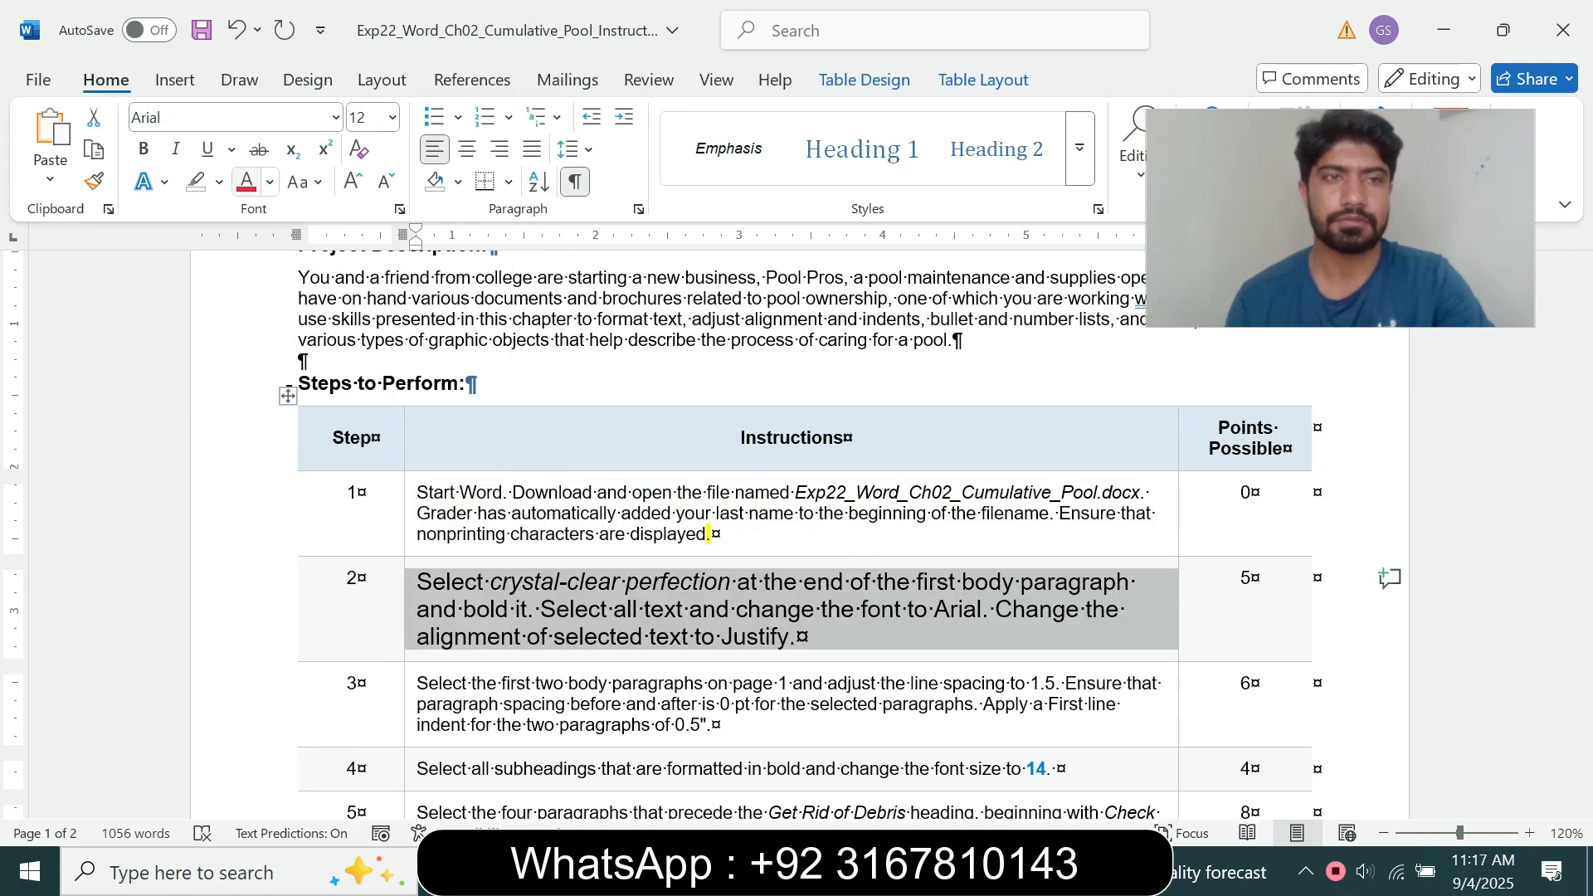
click(219, 181)
click(276, 268)
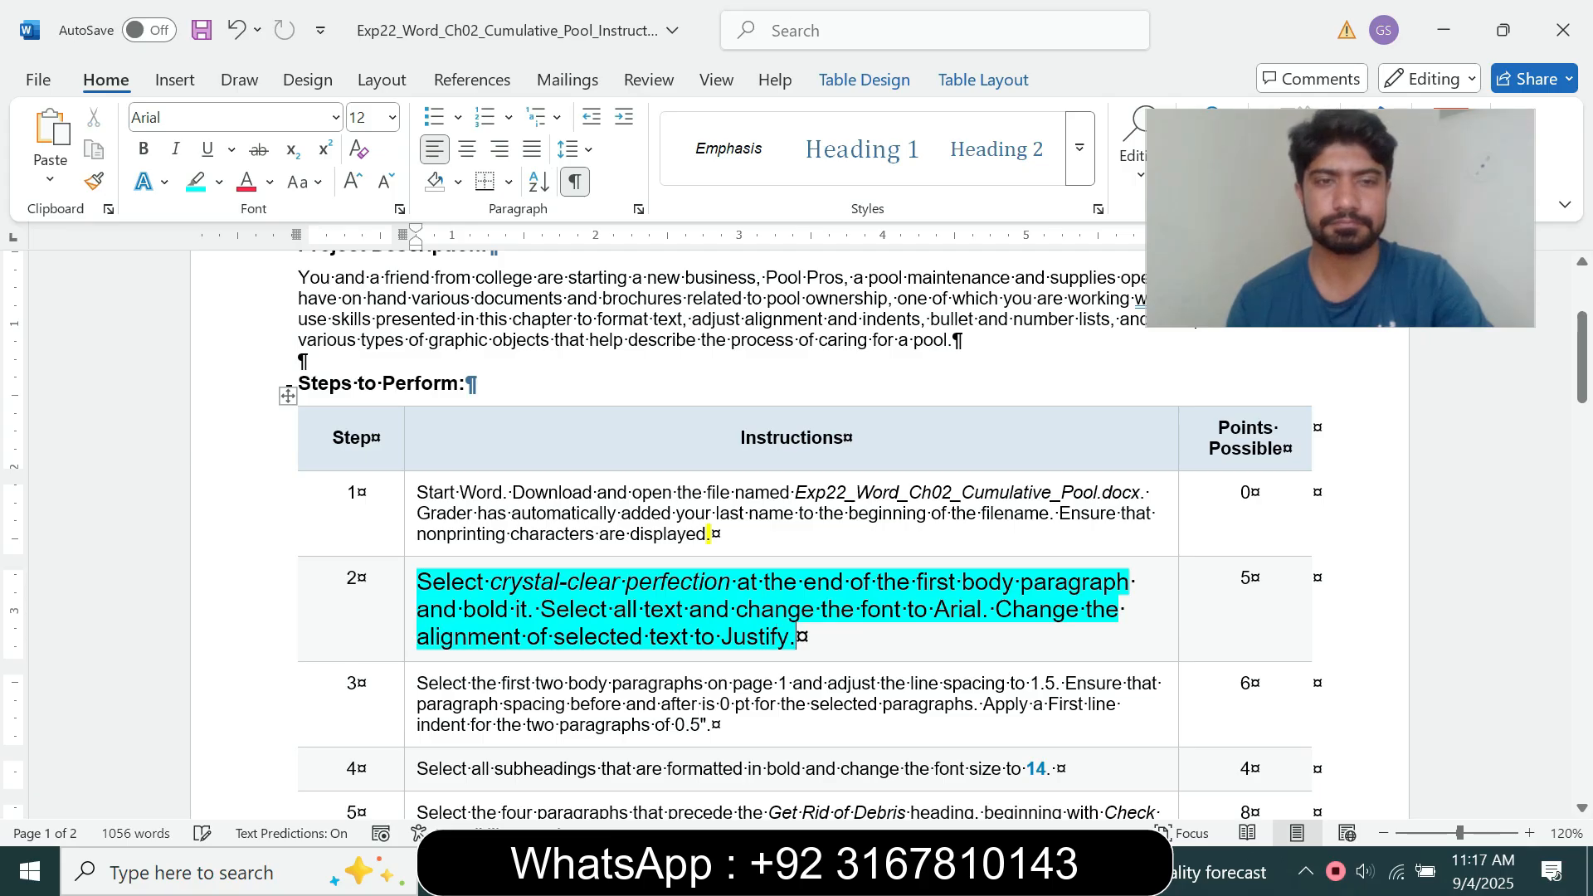
Step: Following the step 2 instruction, bold "crystal-clear perfection" at the end of the first body paragraph in the pool maintenance document
drag(417, 581, 533, 609)
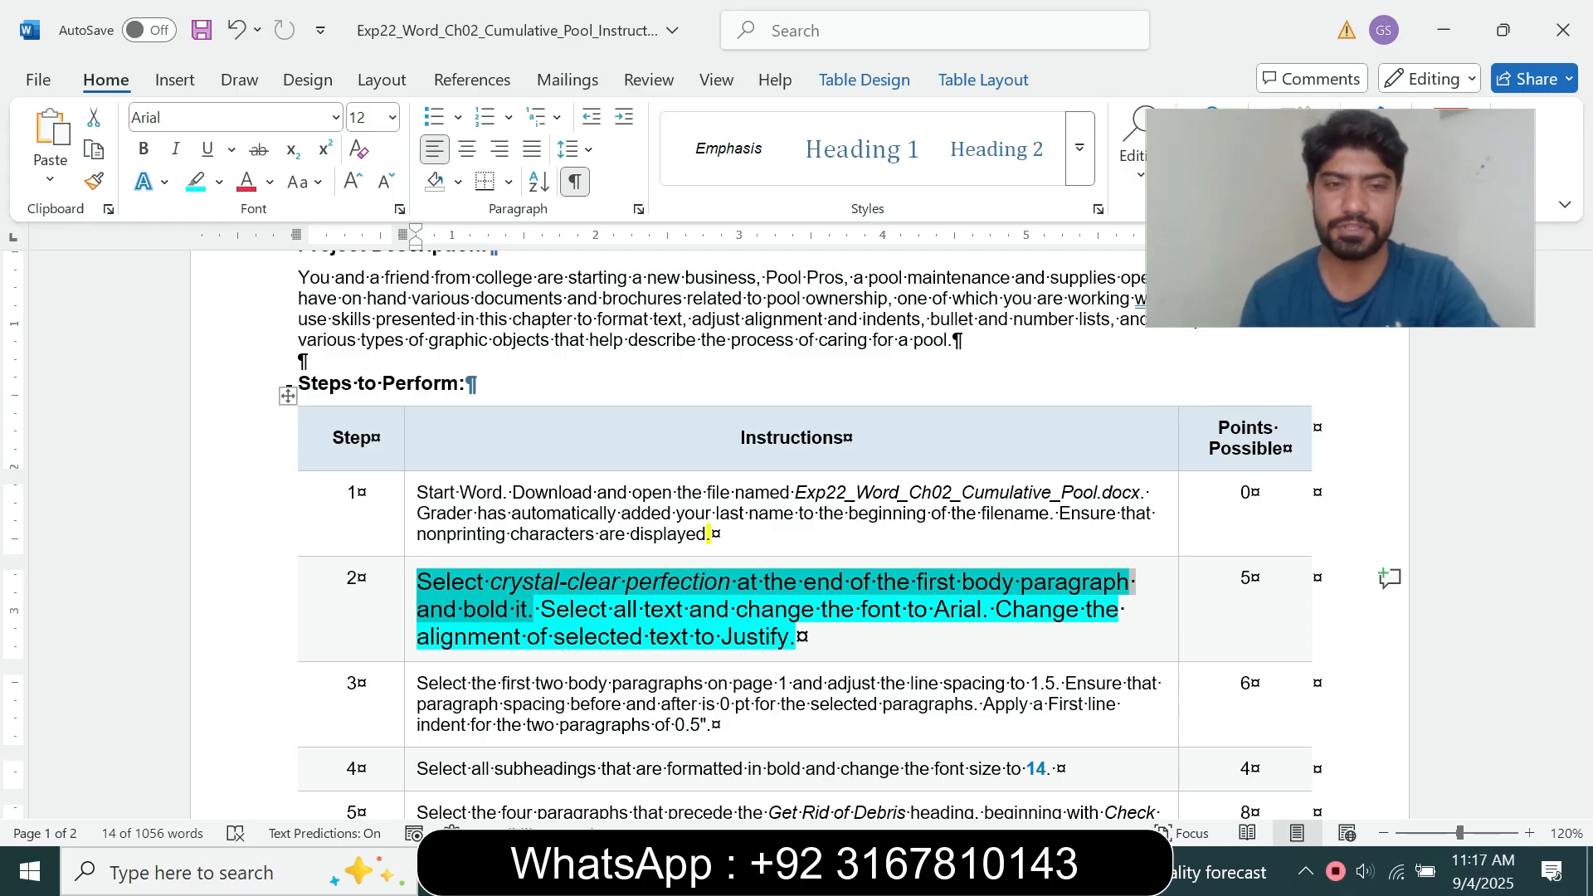
click(420, 583)
drag(420, 583, 735, 583)
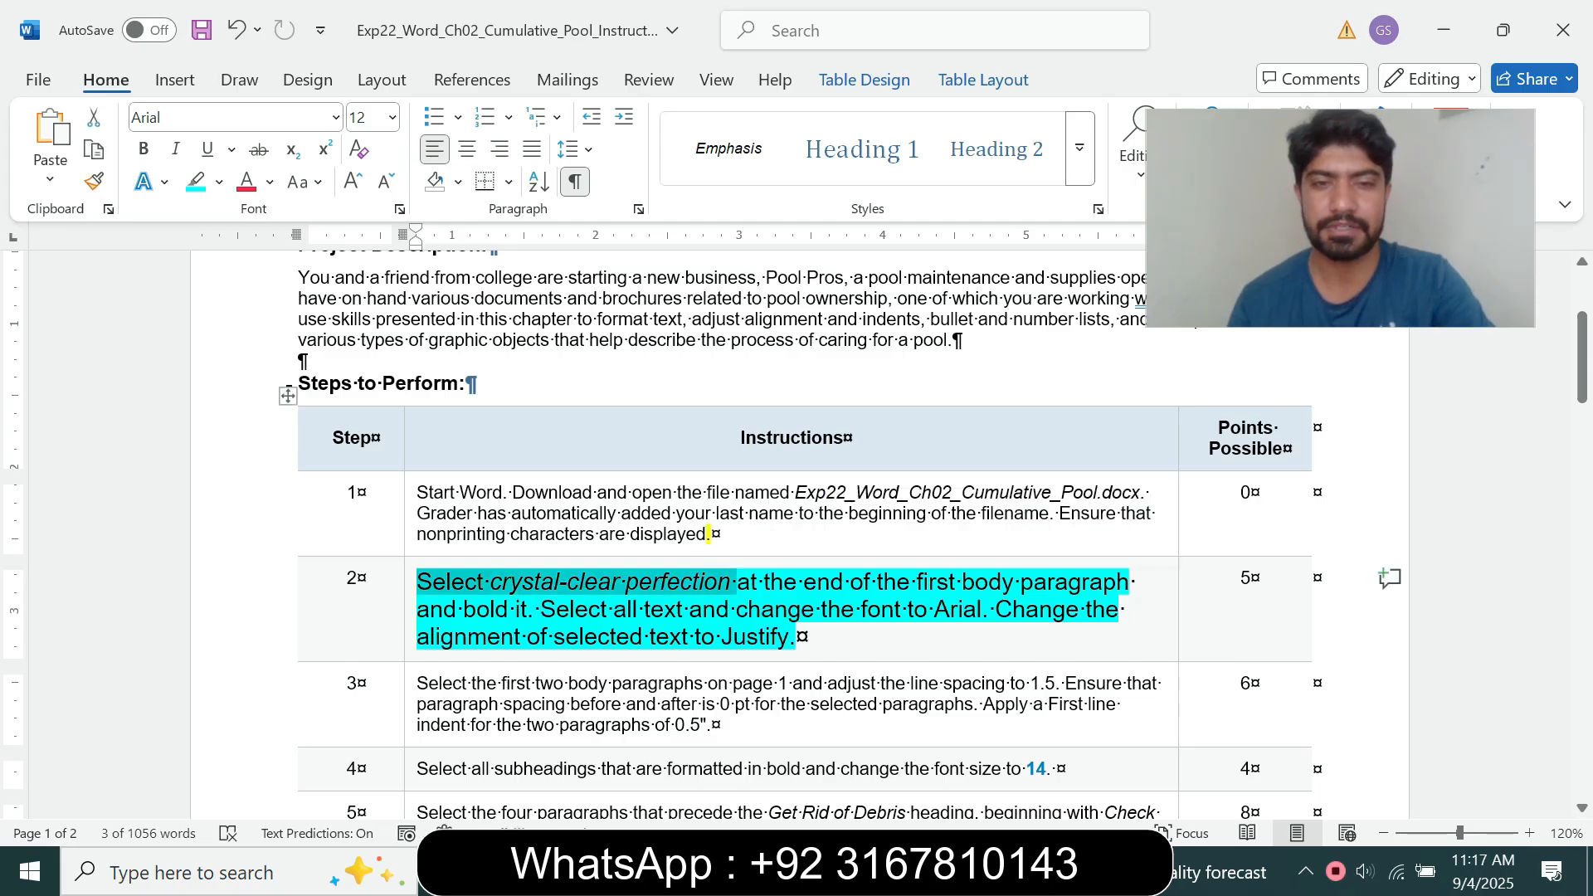
mouse_move(888, 871)
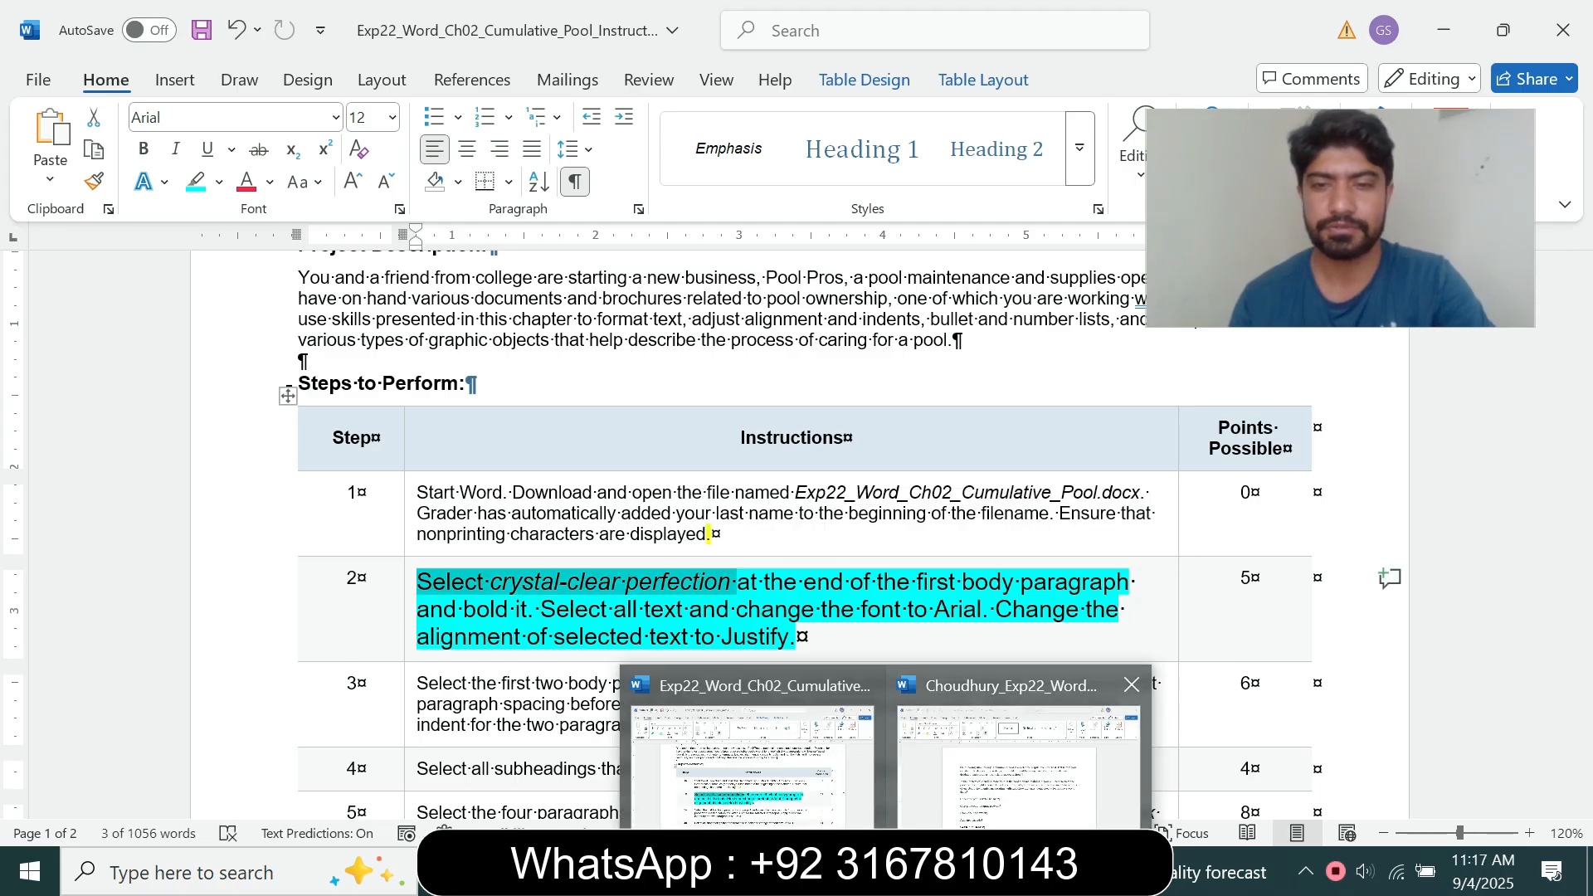
click(1019, 751)
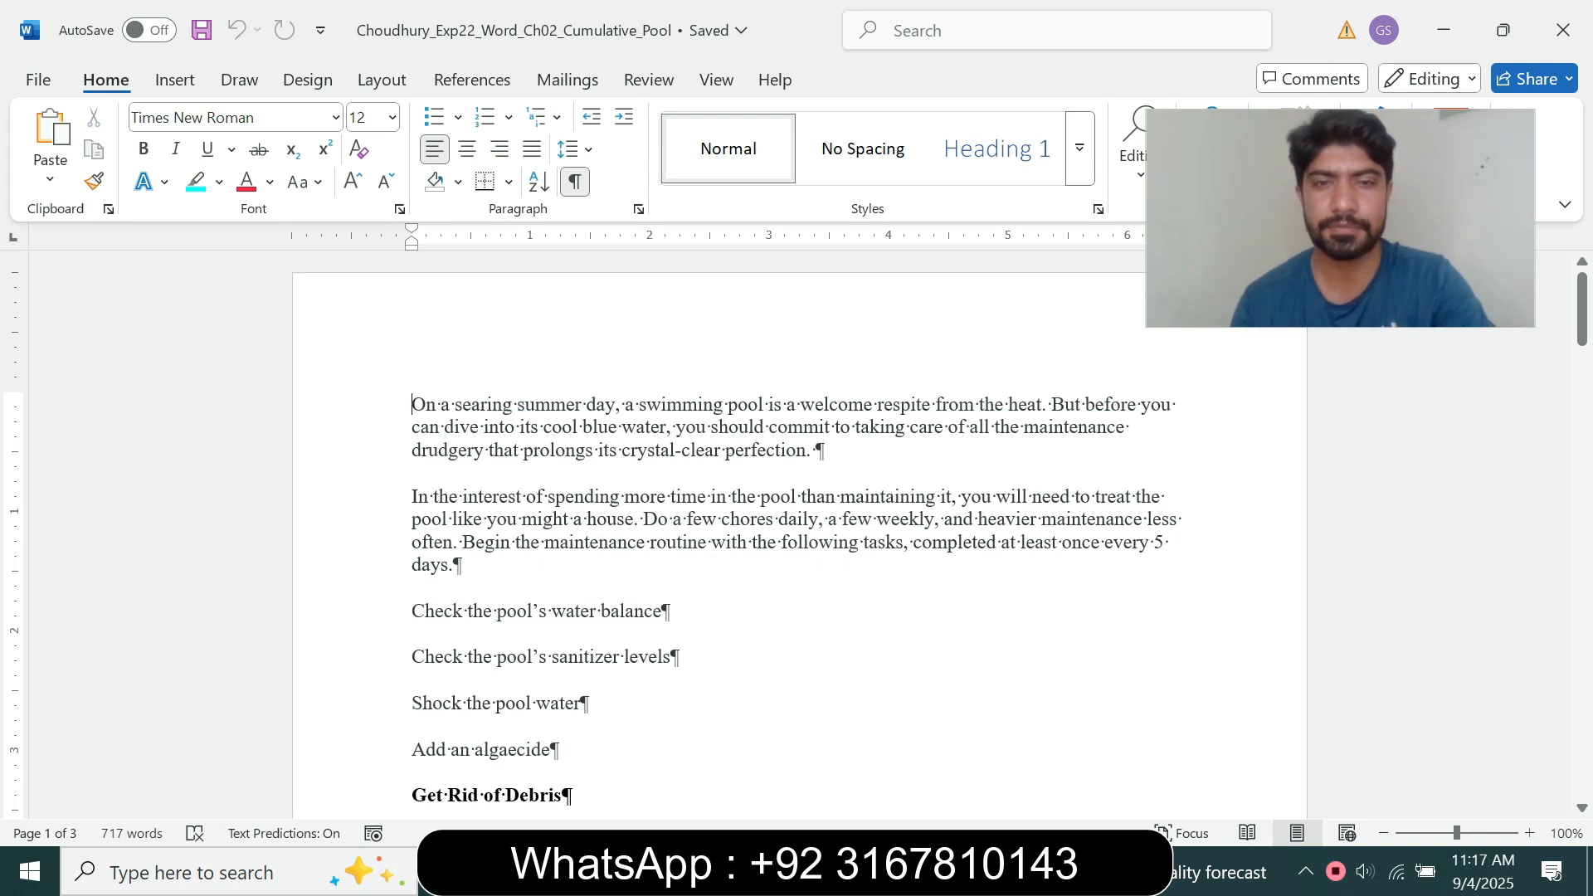
drag(622, 450, 806, 450)
mouse_move(886, 871)
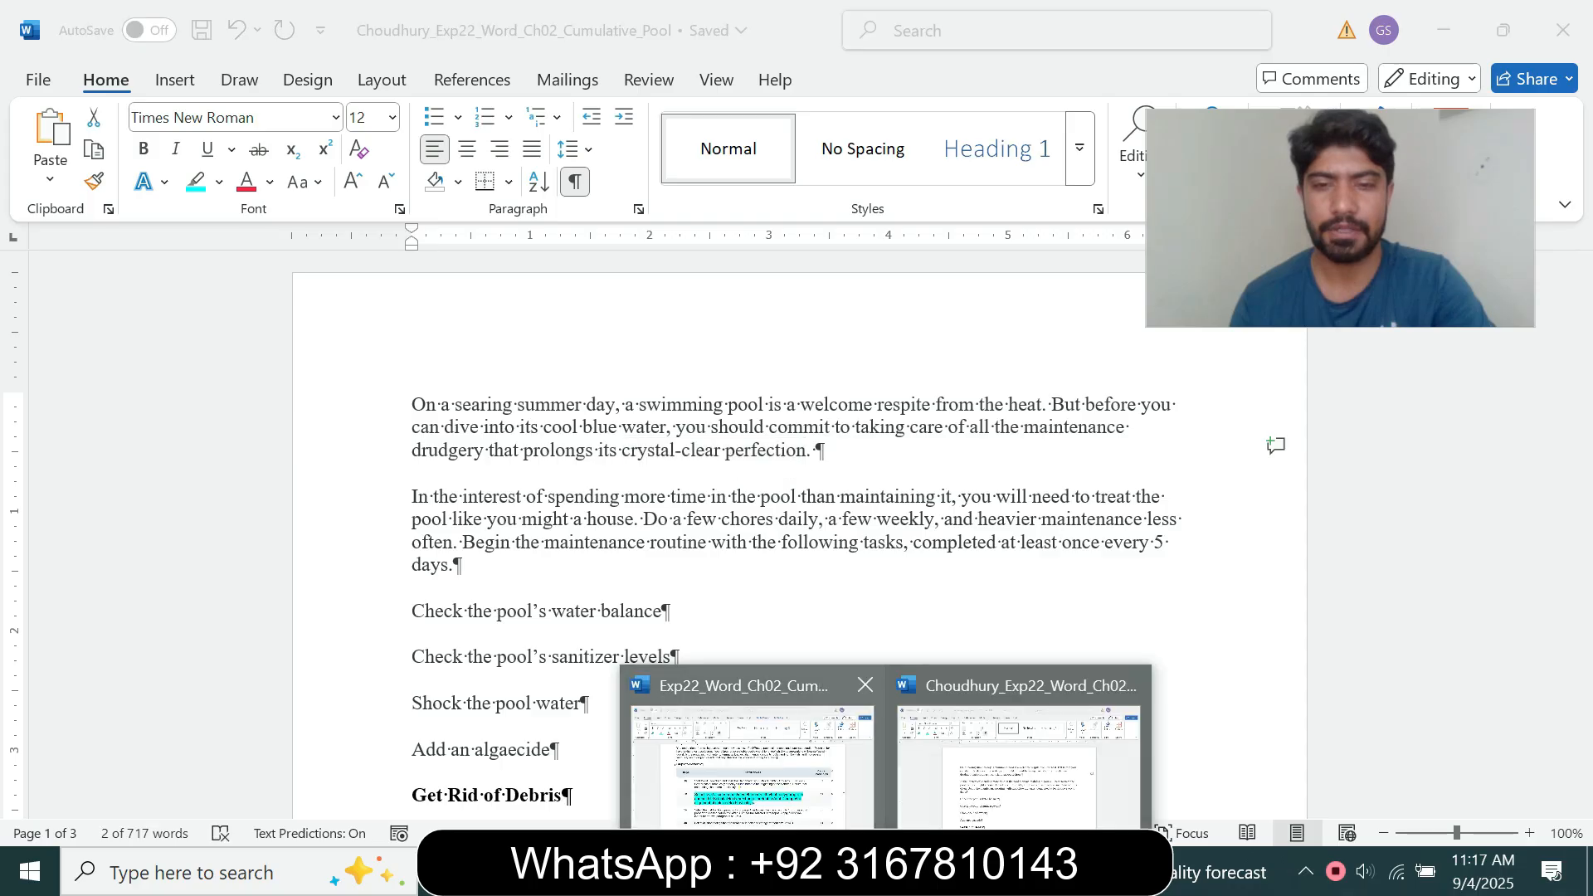
click(751, 764)
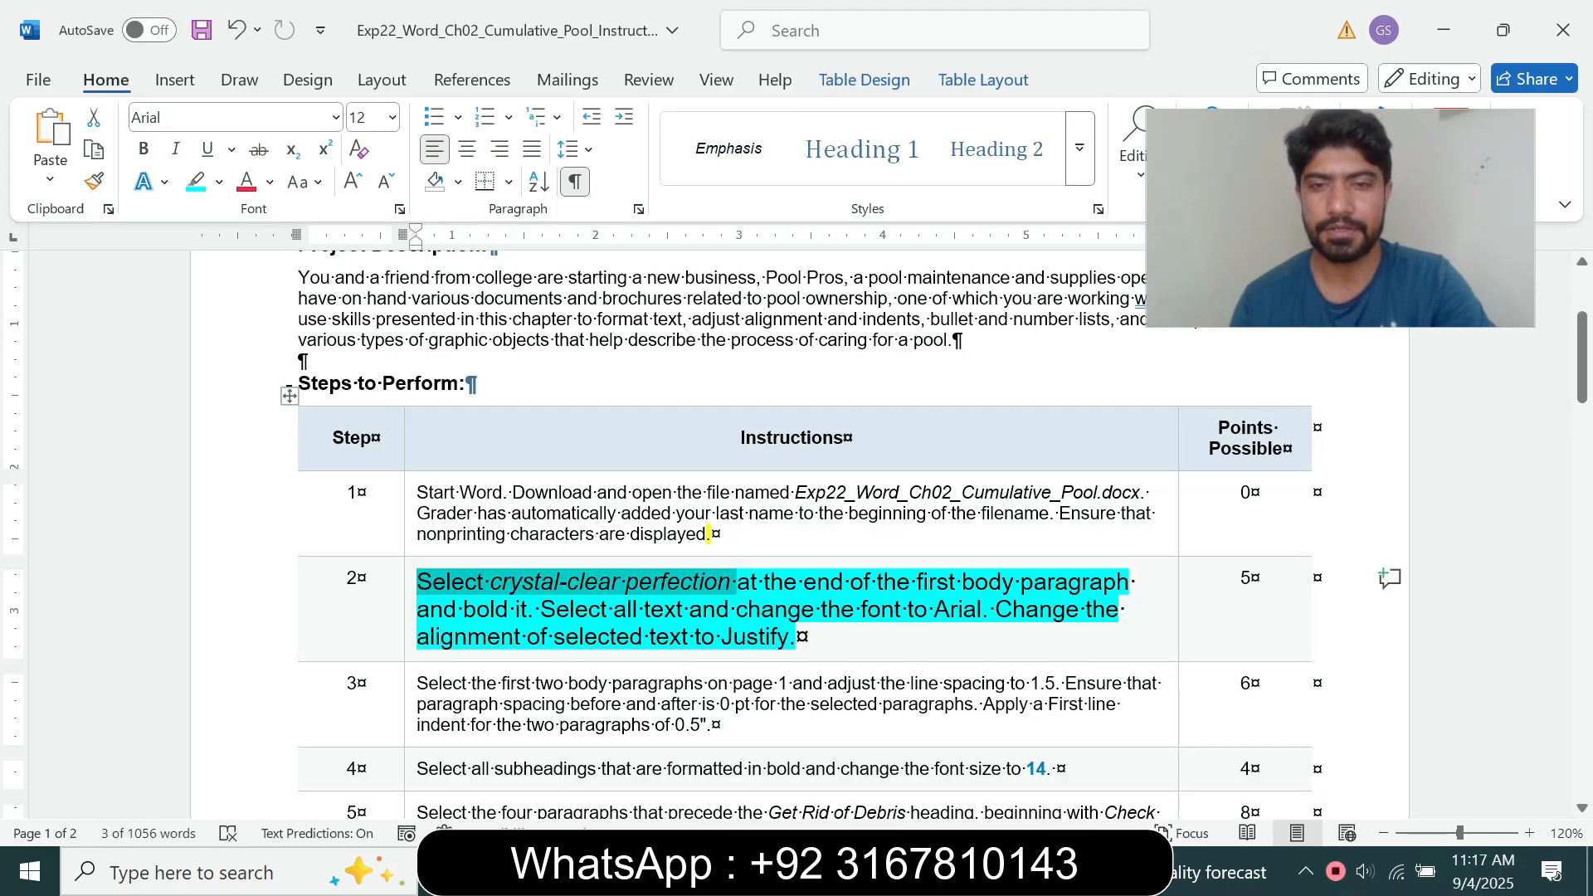
drag(418, 609, 527, 610)
click(886, 871)
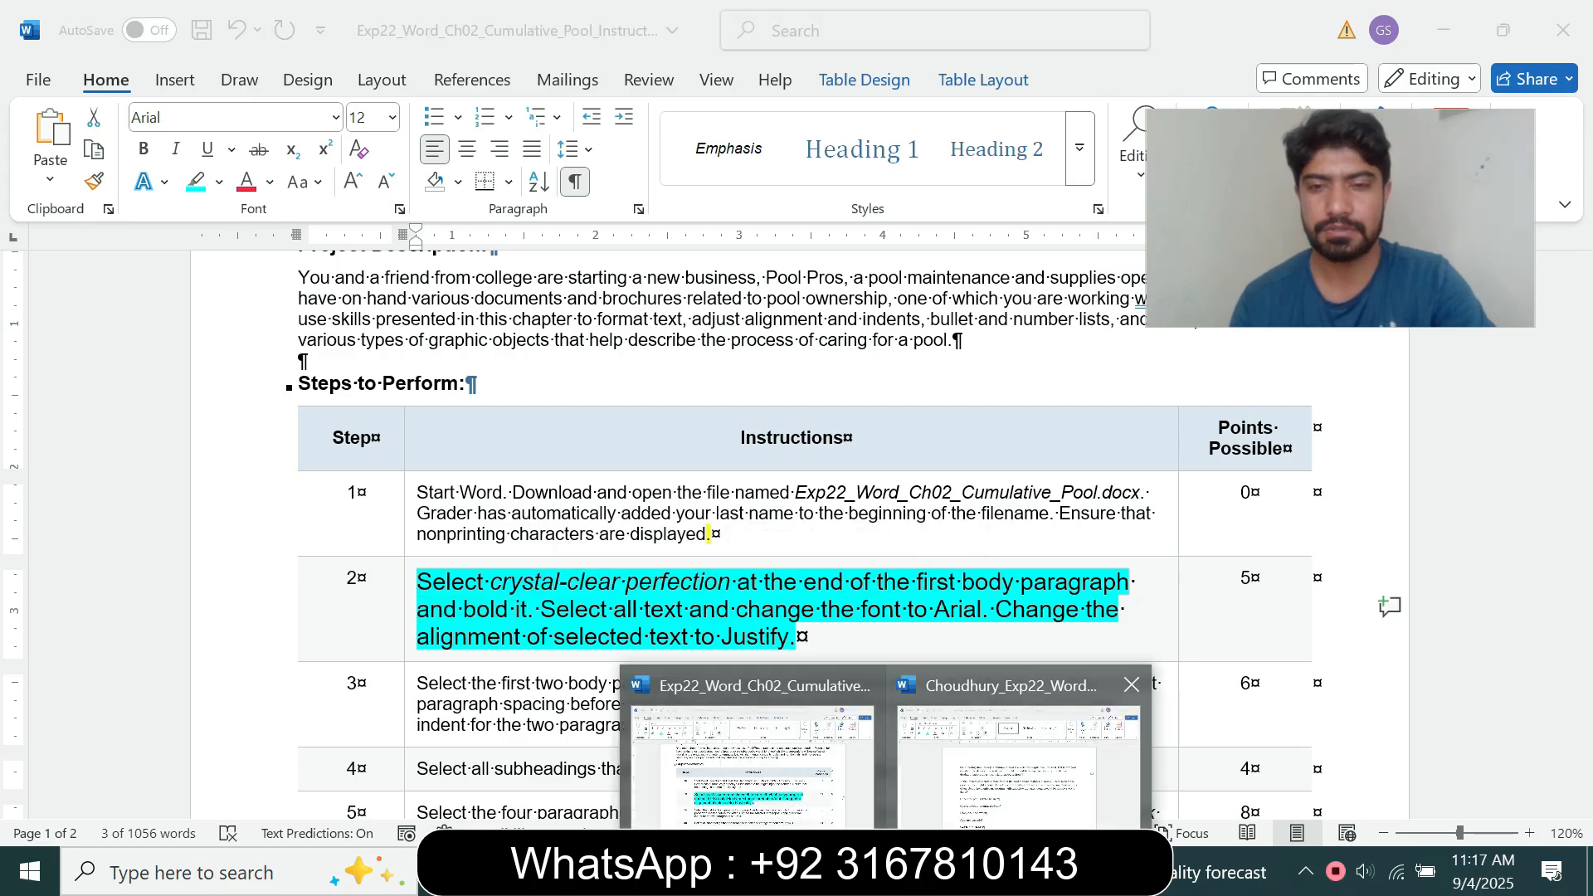
click(1019, 755)
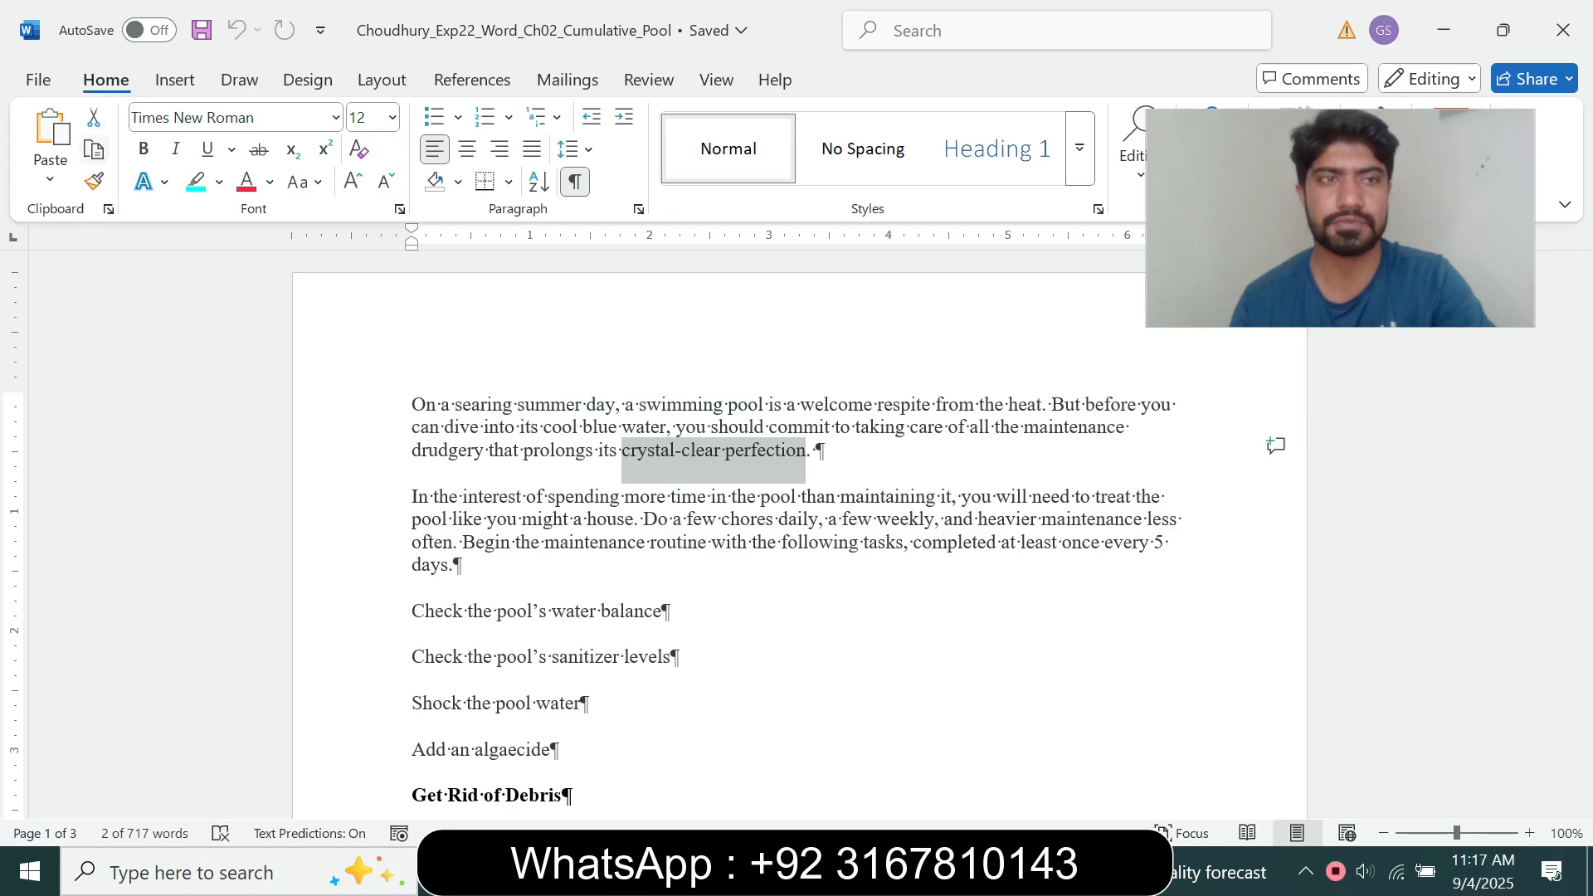
click(143, 149)
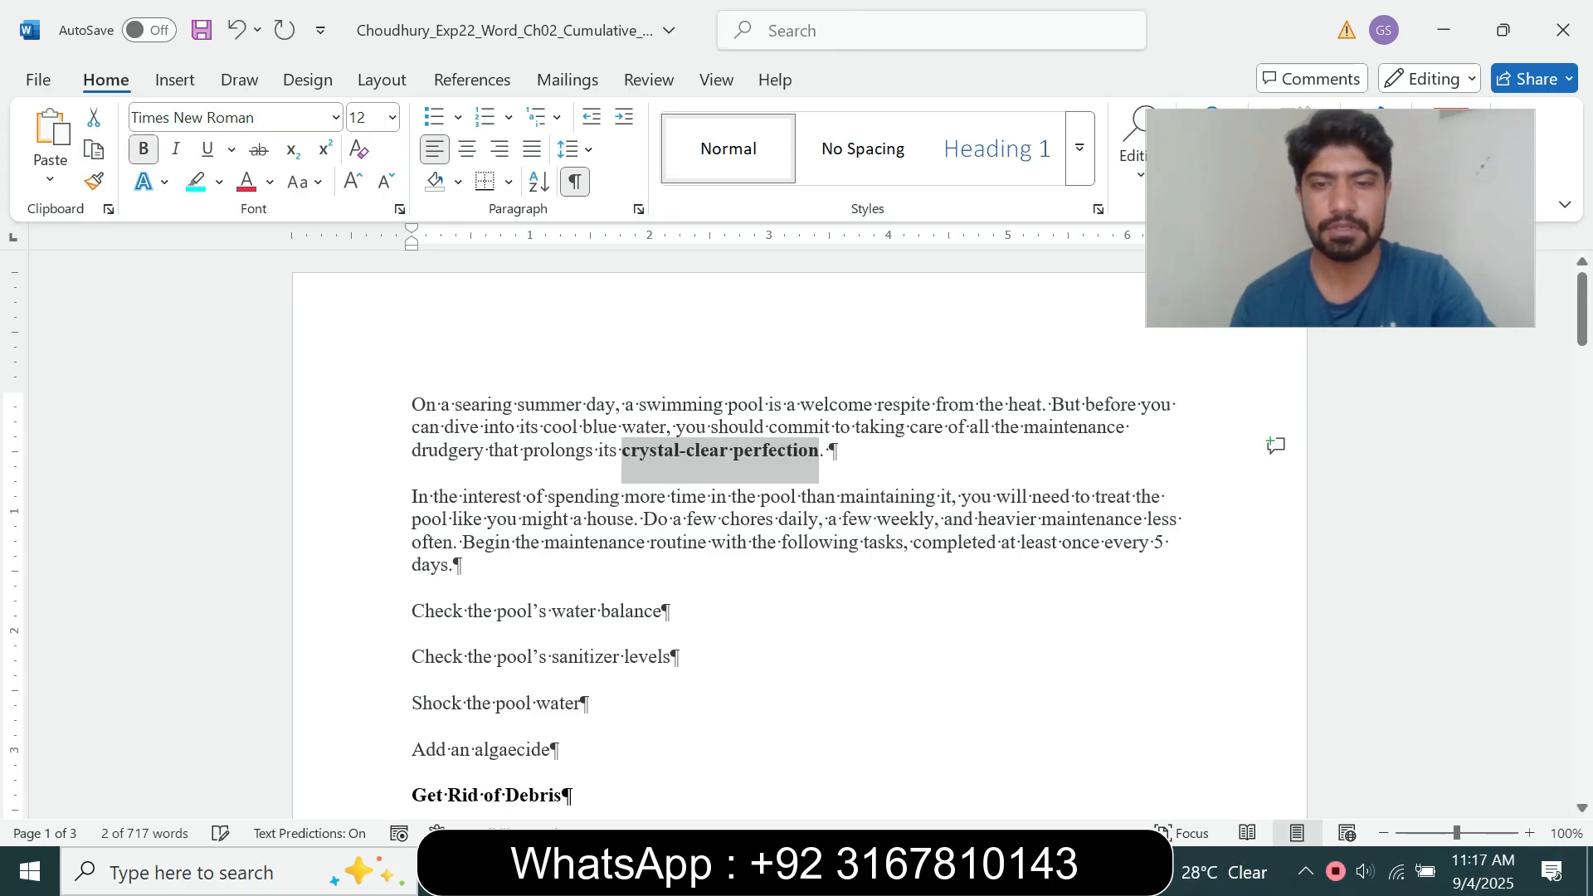
Step: Change the font of all text in the pool maintenance document to Arial, as the rest of the step 2 instruction requires
click(885, 871)
click(805, 818)
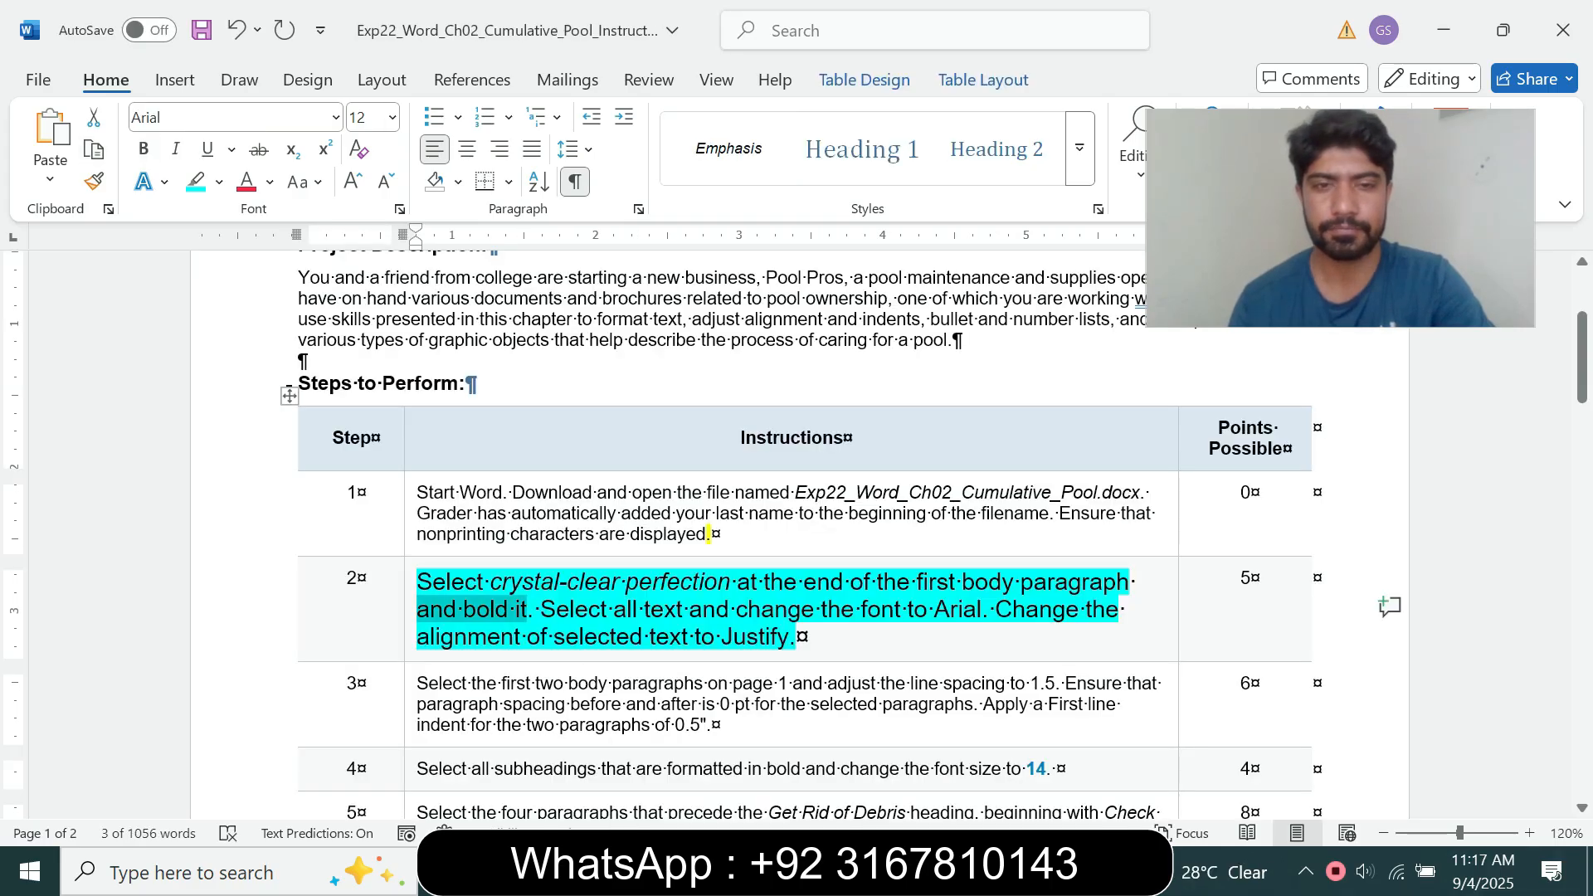
drag(541, 609, 795, 636)
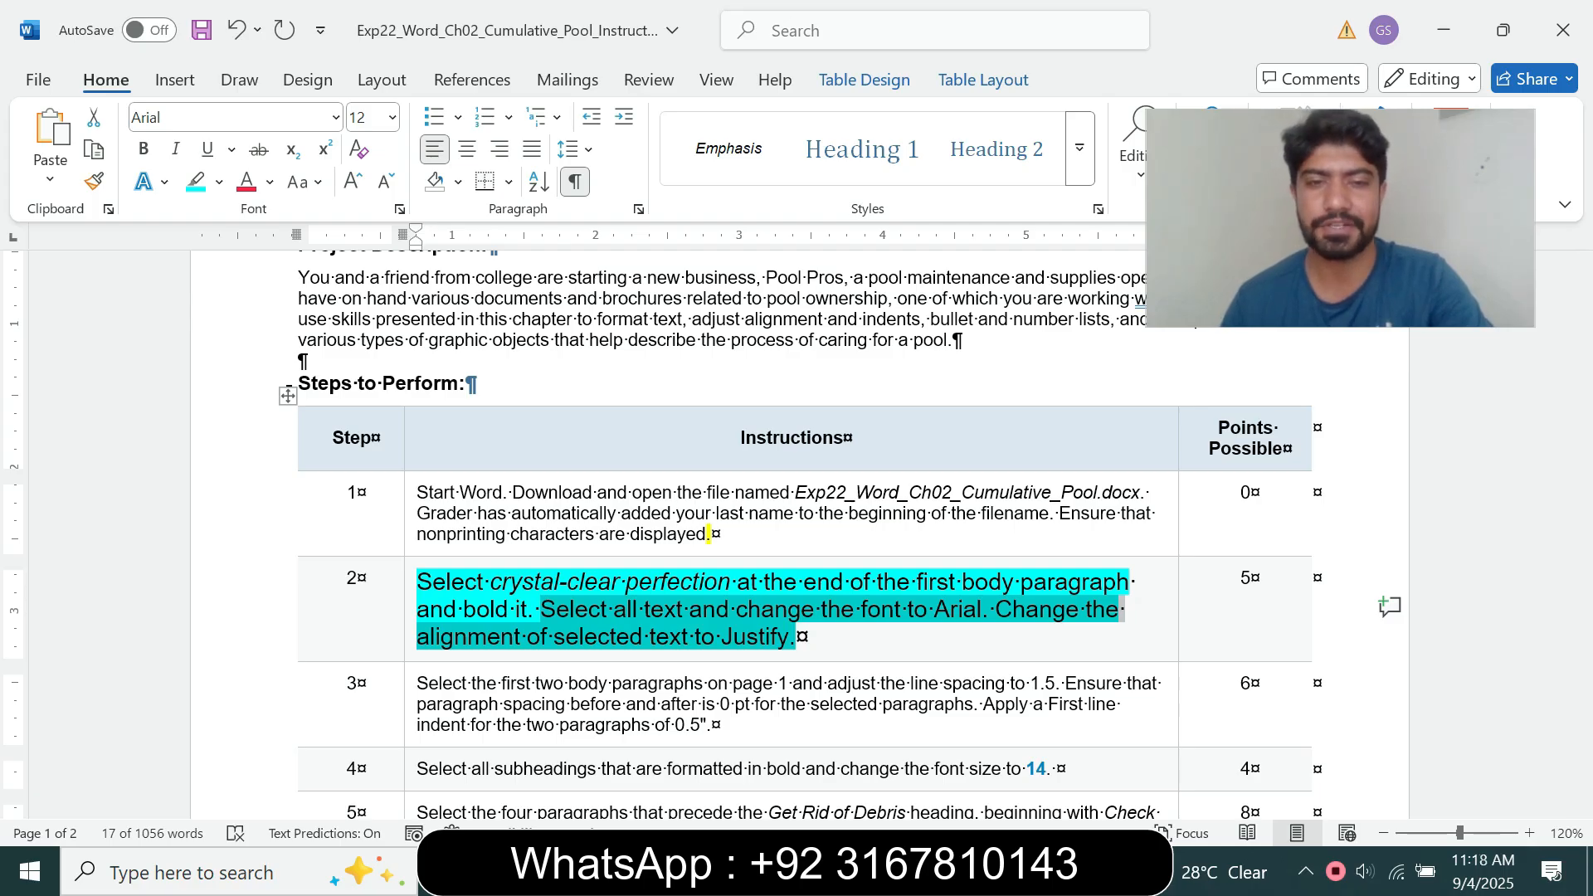
click(576, 610)
drag(575, 610, 796, 636)
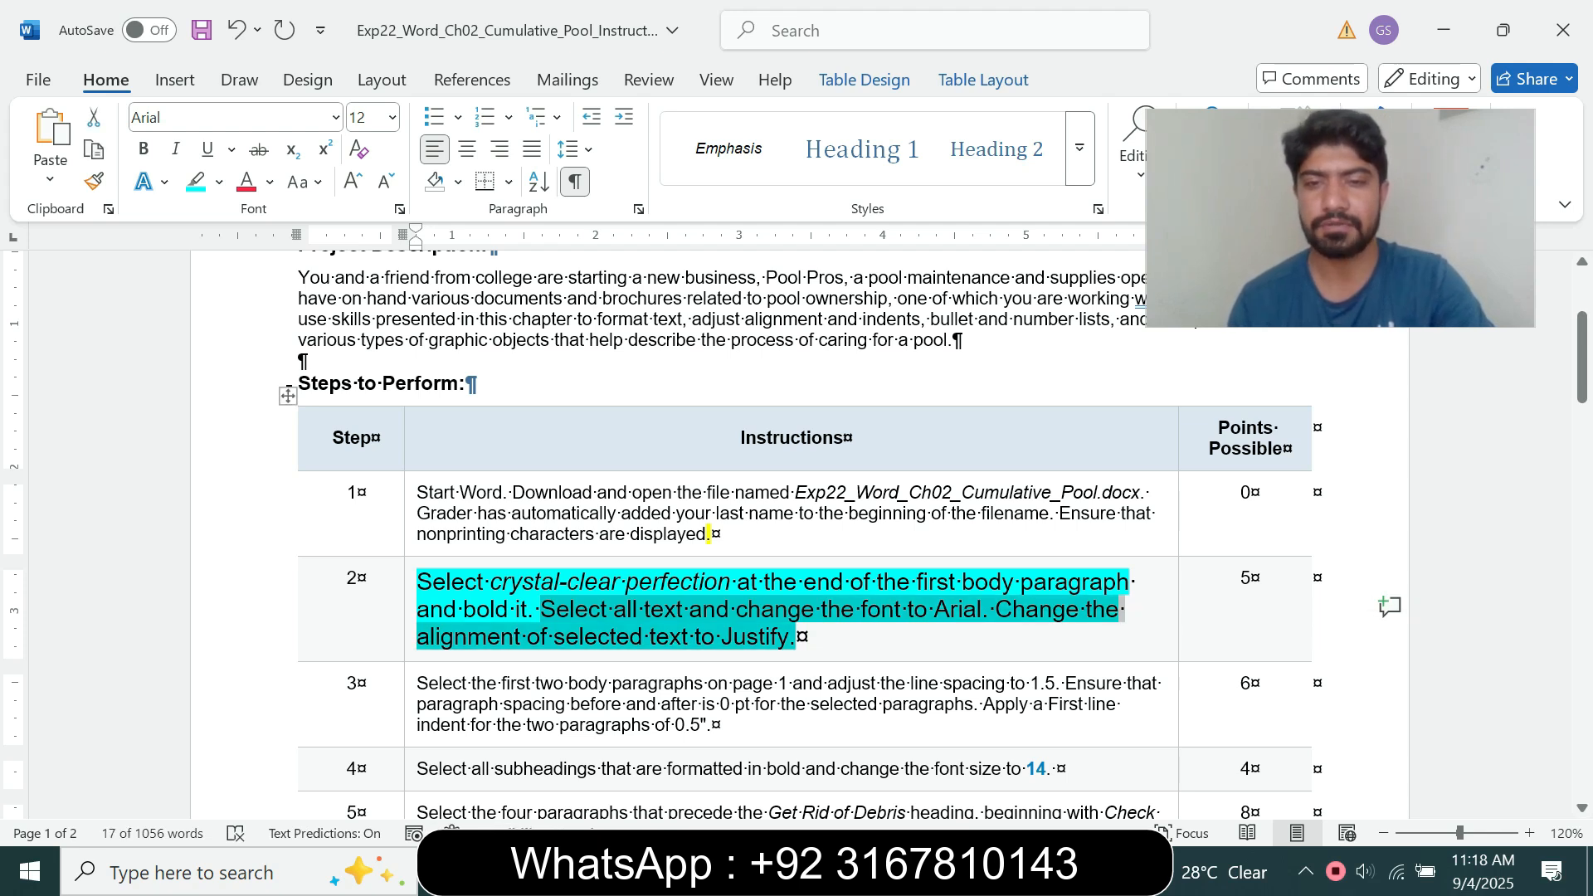
mouse_move(886, 873)
click(1004, 751)
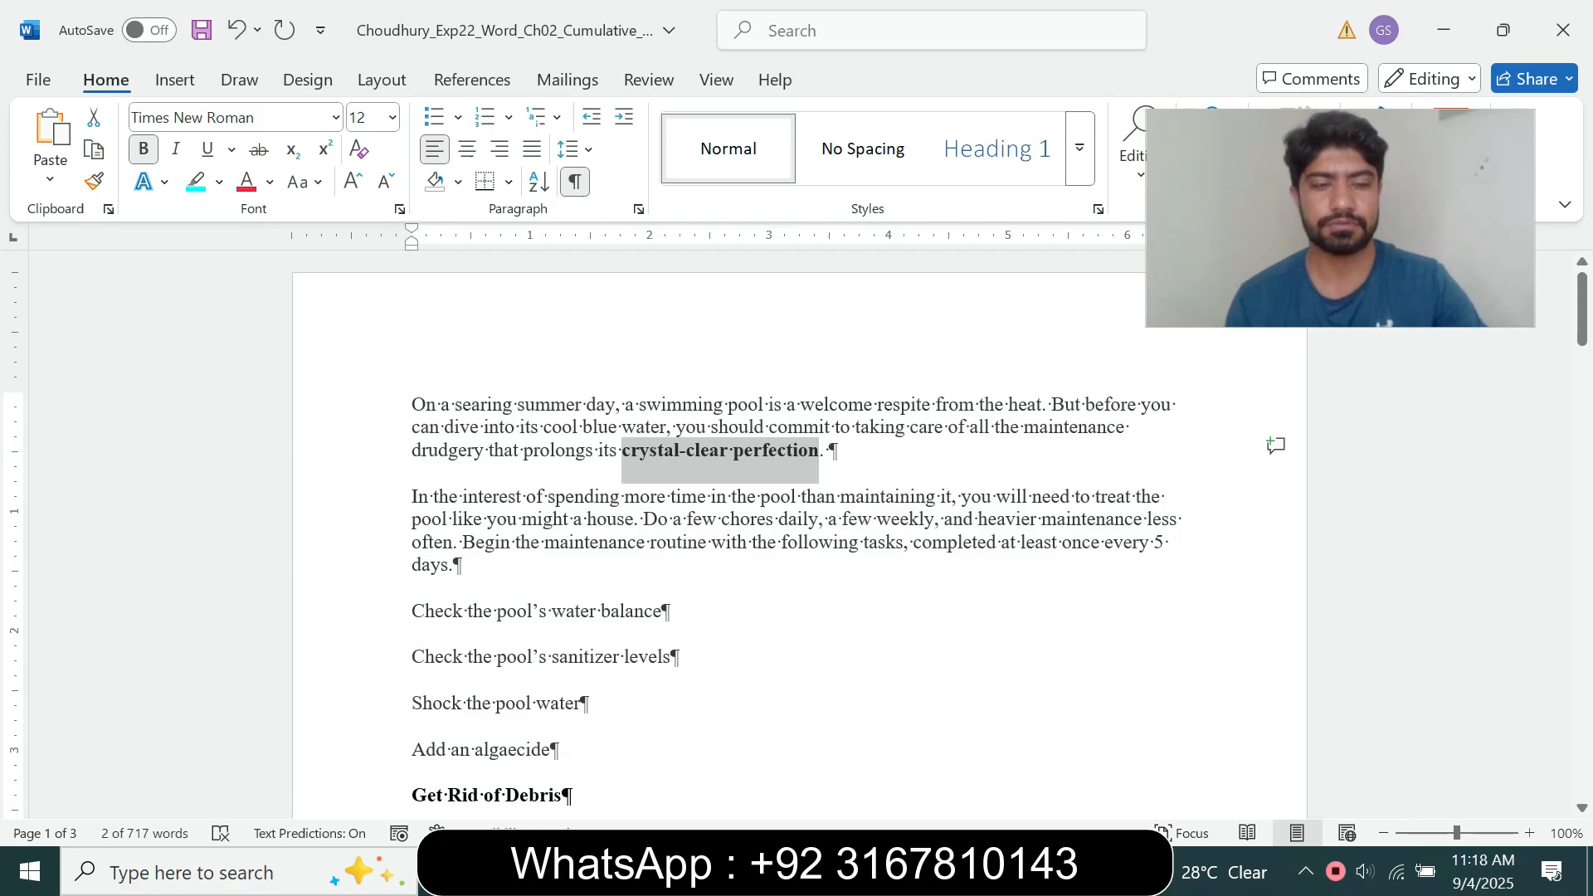
key(ctrl+a)
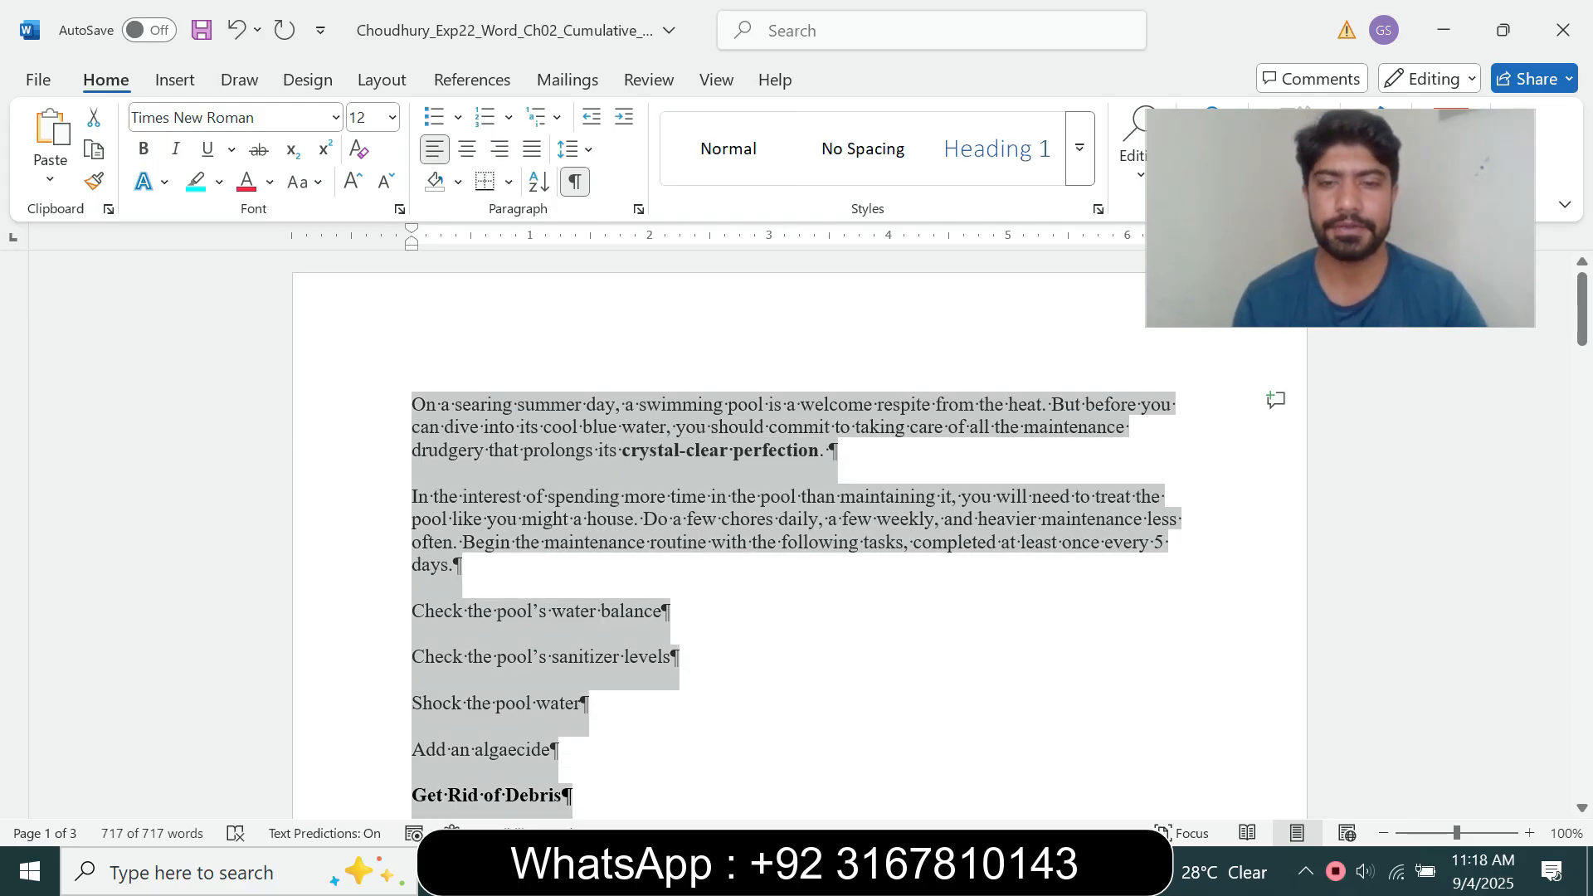
mouse_move(887, 873)
click(750, 747)
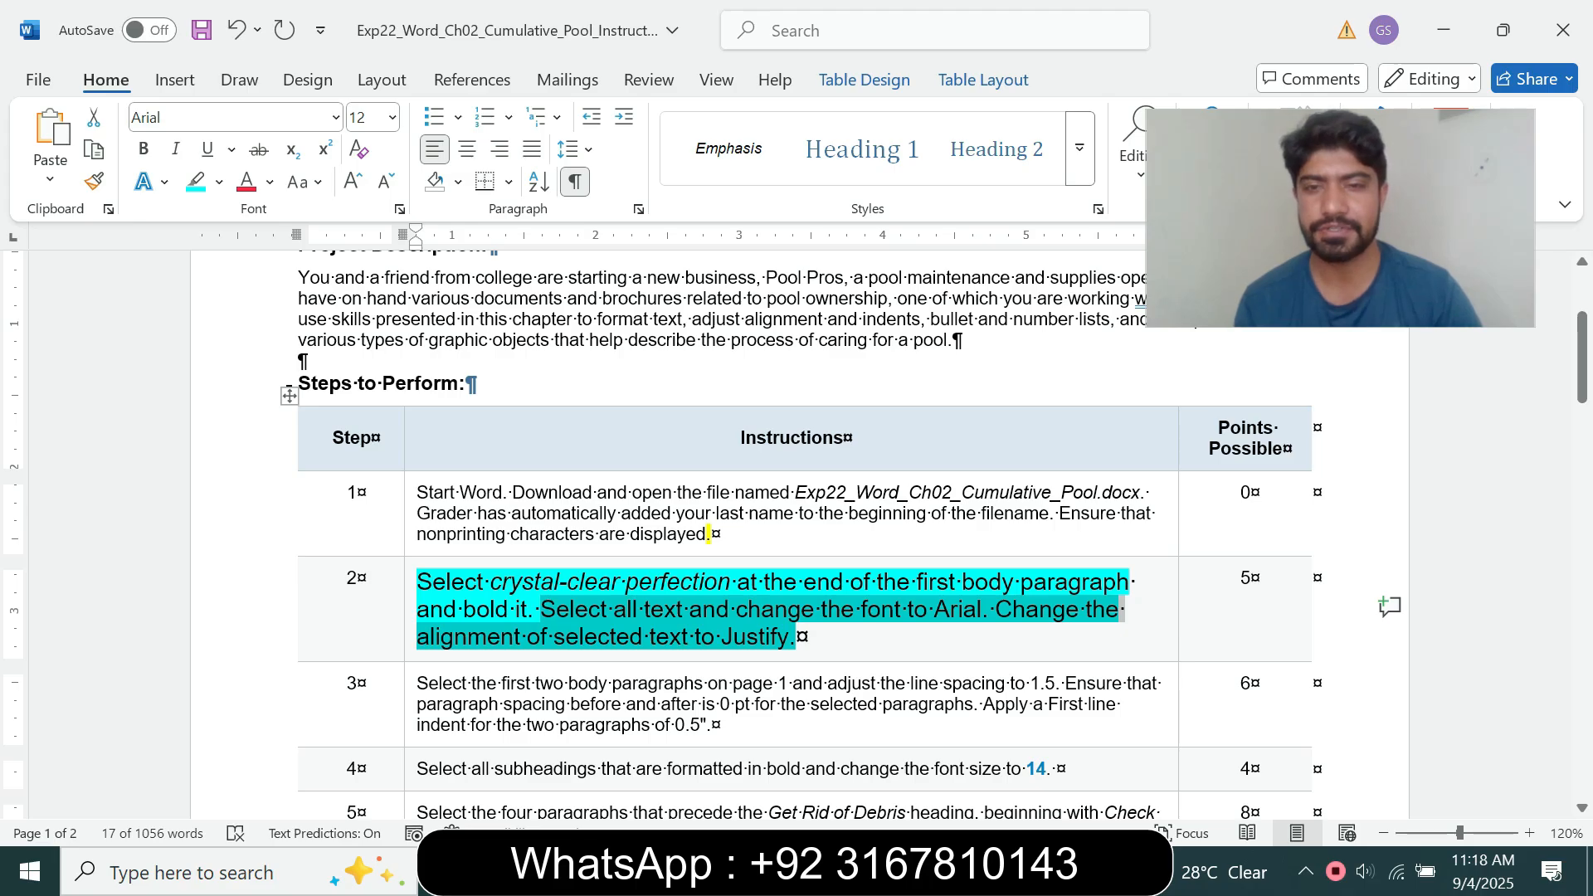
mouse_move(886, 873)
click(756, 763)
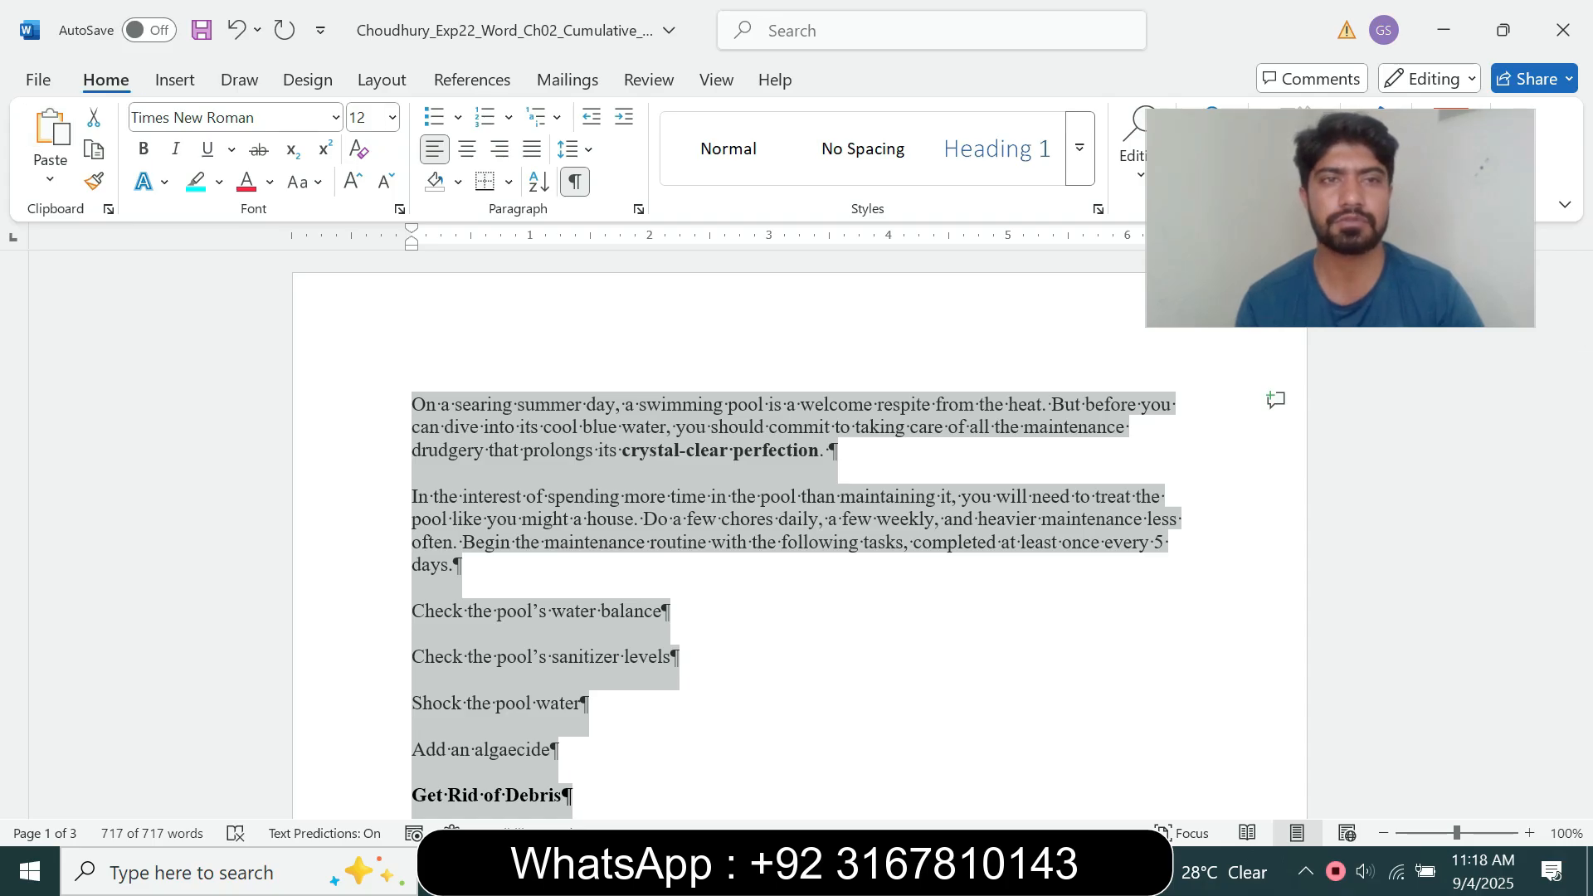
click(335, 117)
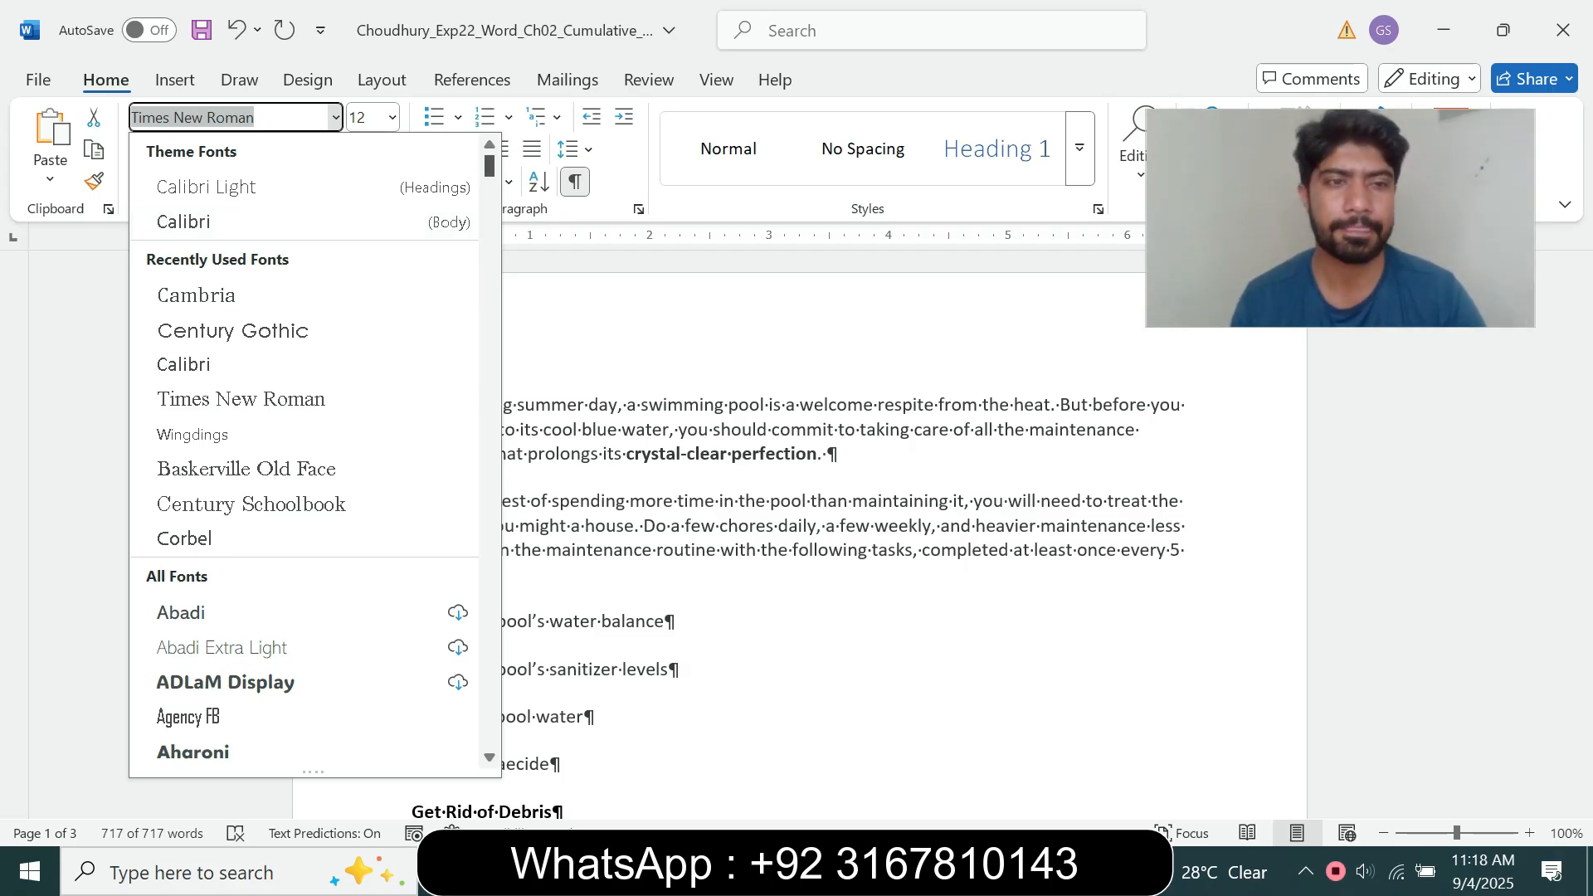
scroll(304, 450, down, 4)
scroll(304, 451, down, 5)
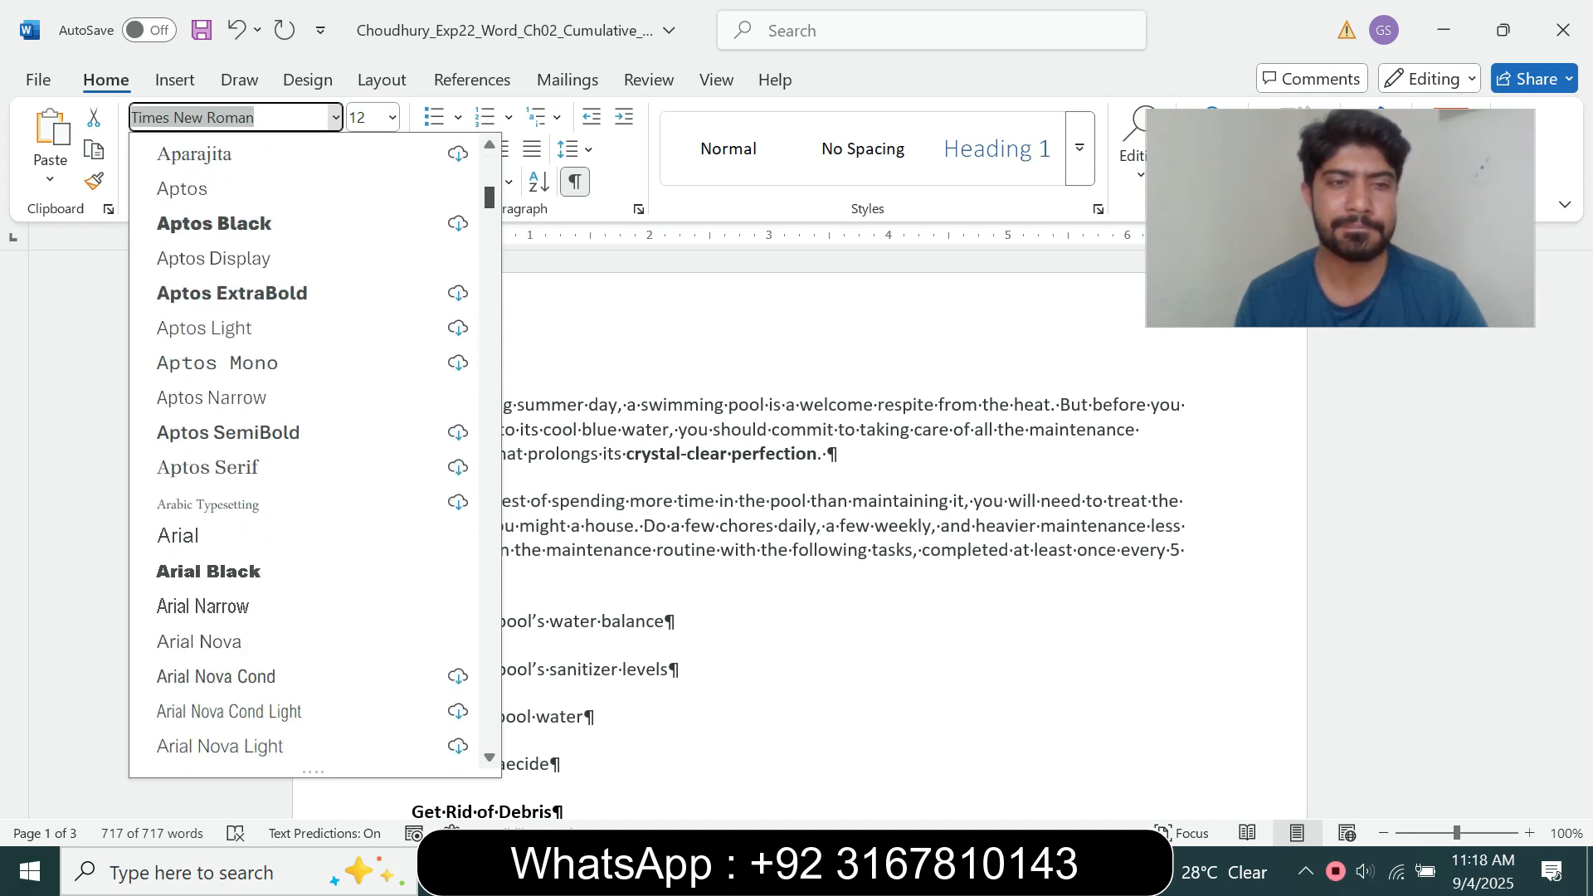
click(178, 535)
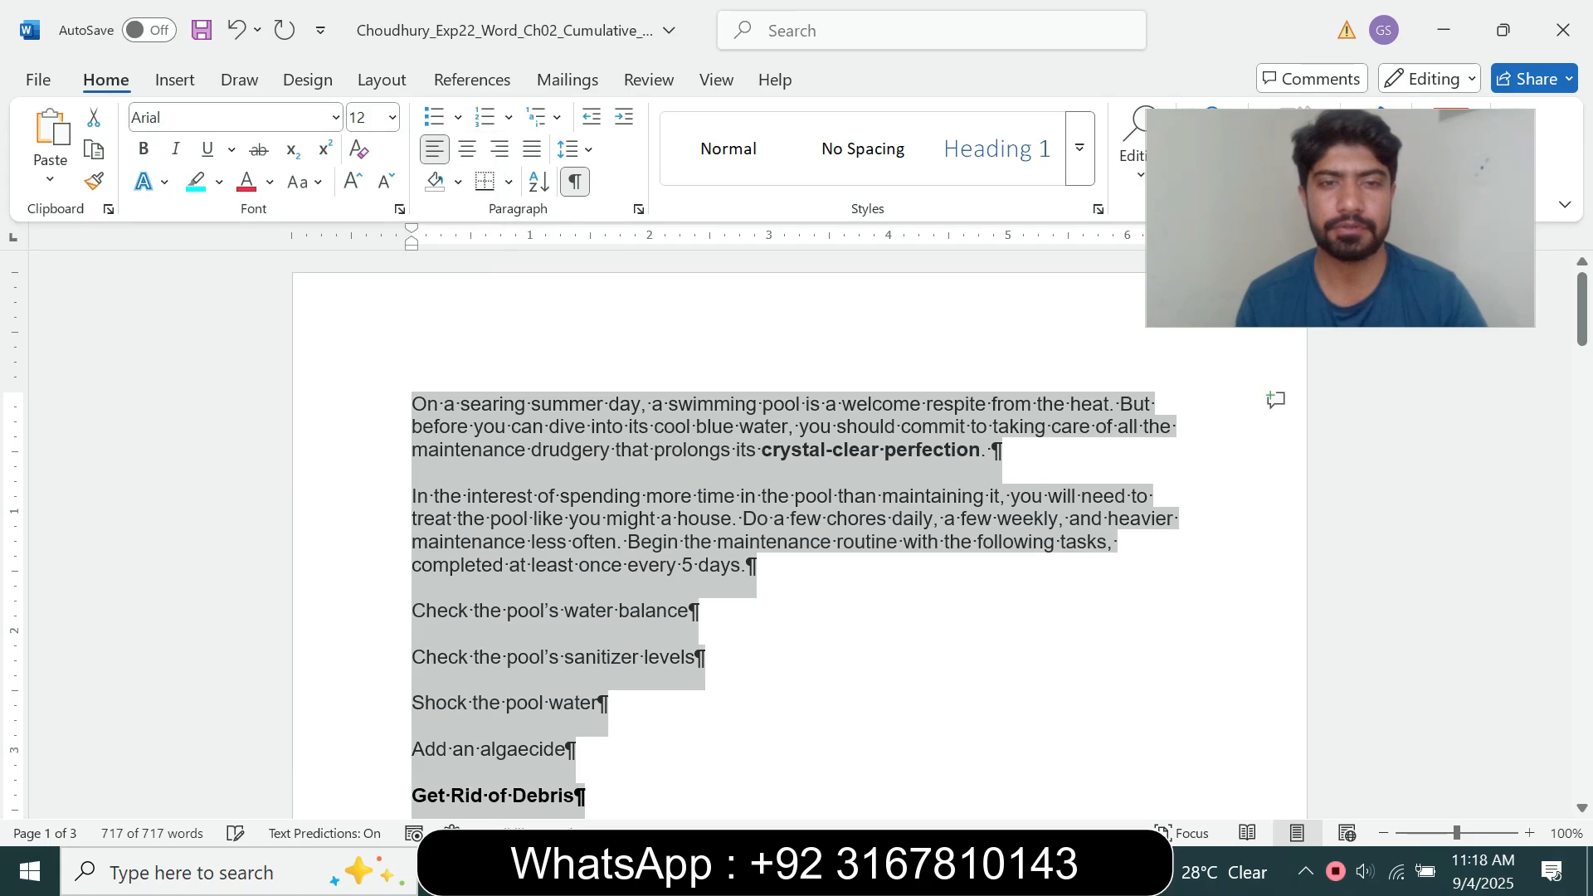
Step: Justify all text in the pool maintenance document, following the last sentence of the step 2 instruction
mouse_move(879, 871)
click(751, 759)
drag(540, 609, 795, 636)
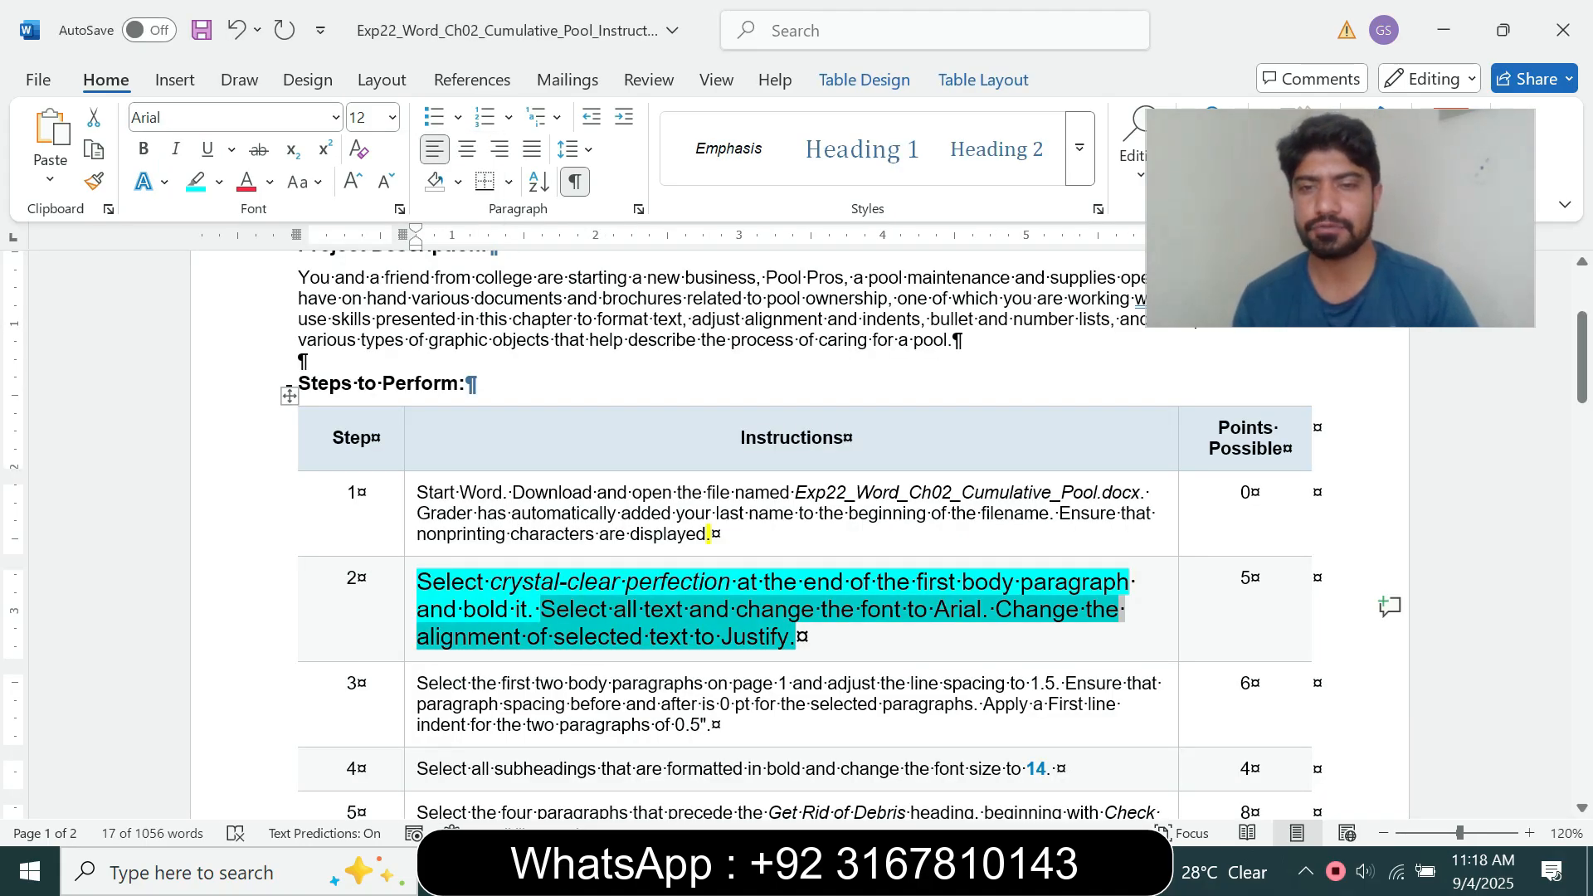
click(418, 636)
drag(417, 637, 794, 637)
mouse_move(886, 873)
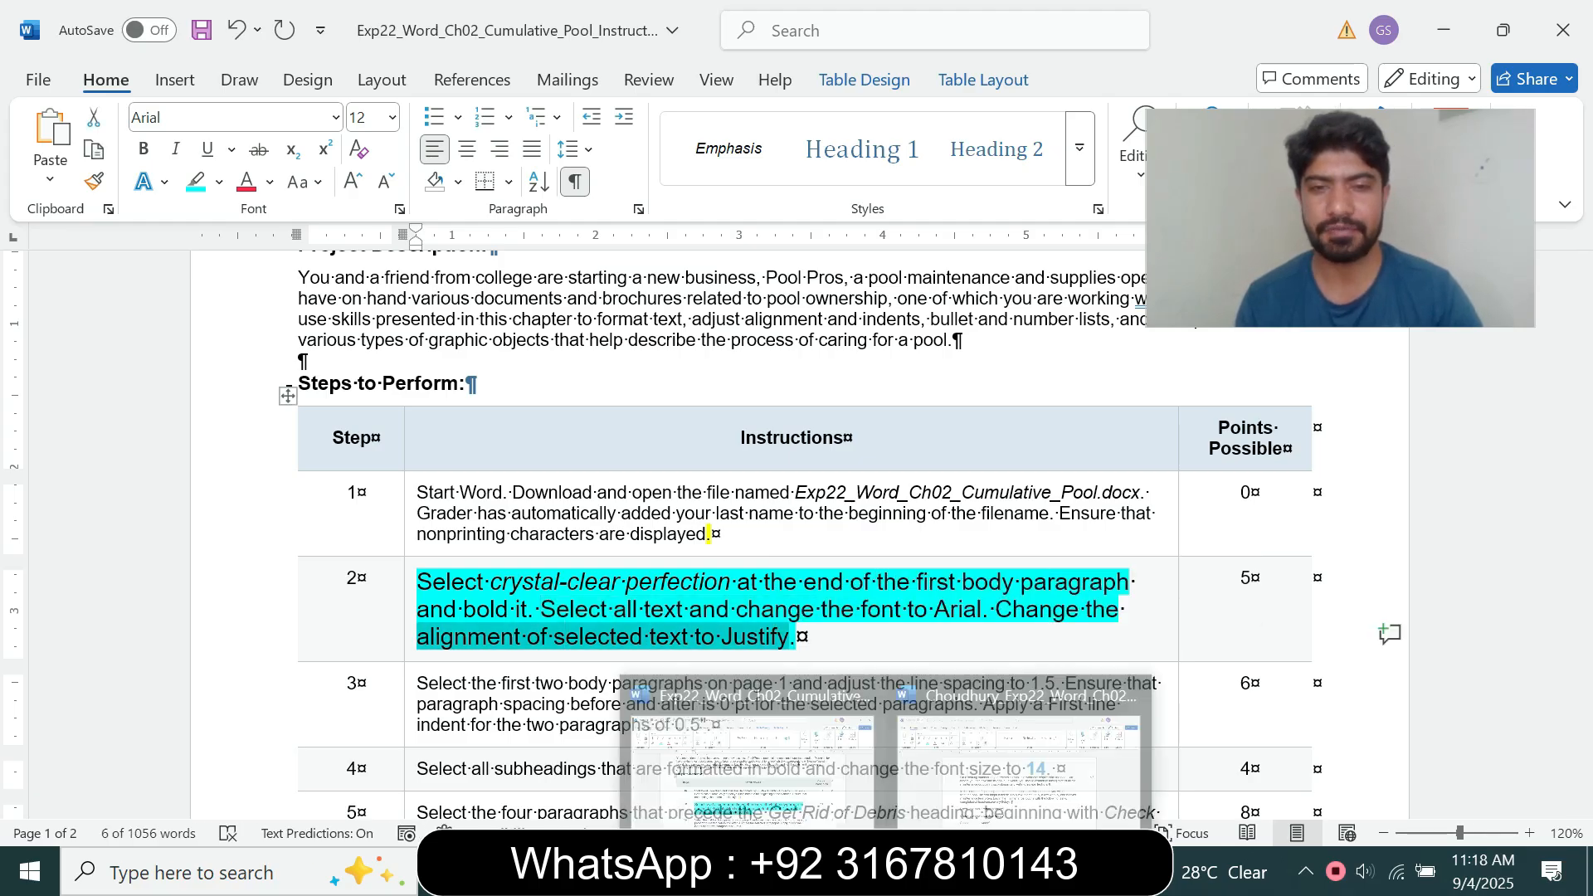
click(1019, 763)
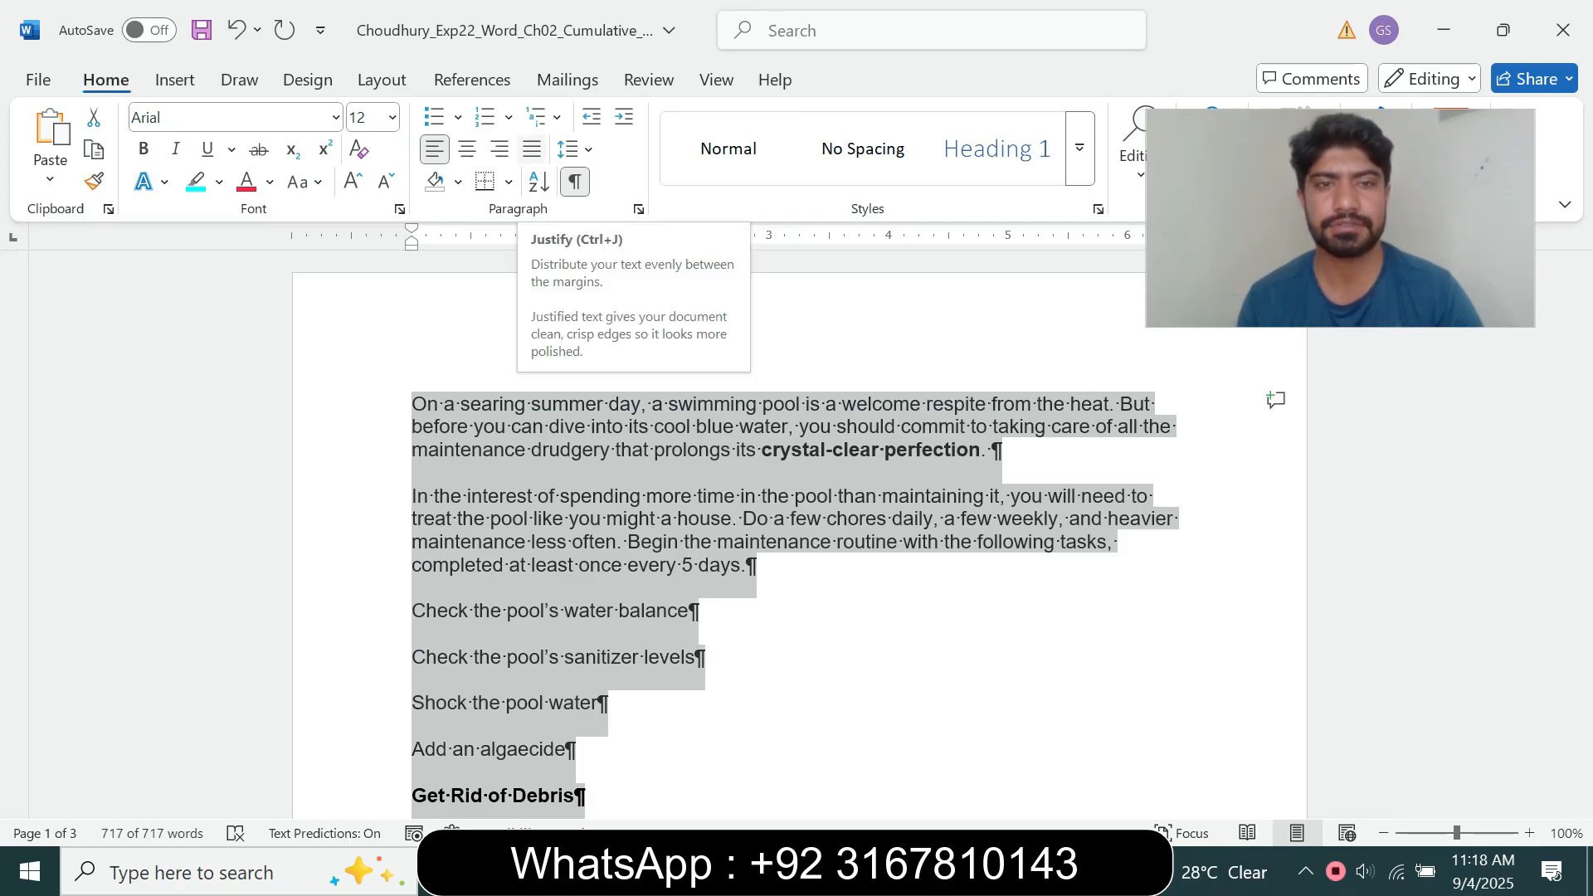
click(532, 149)
Step: Set the step 2 instruction text in the instructions document to 9 pt and remove its highlight
mouse_move(886, 871)
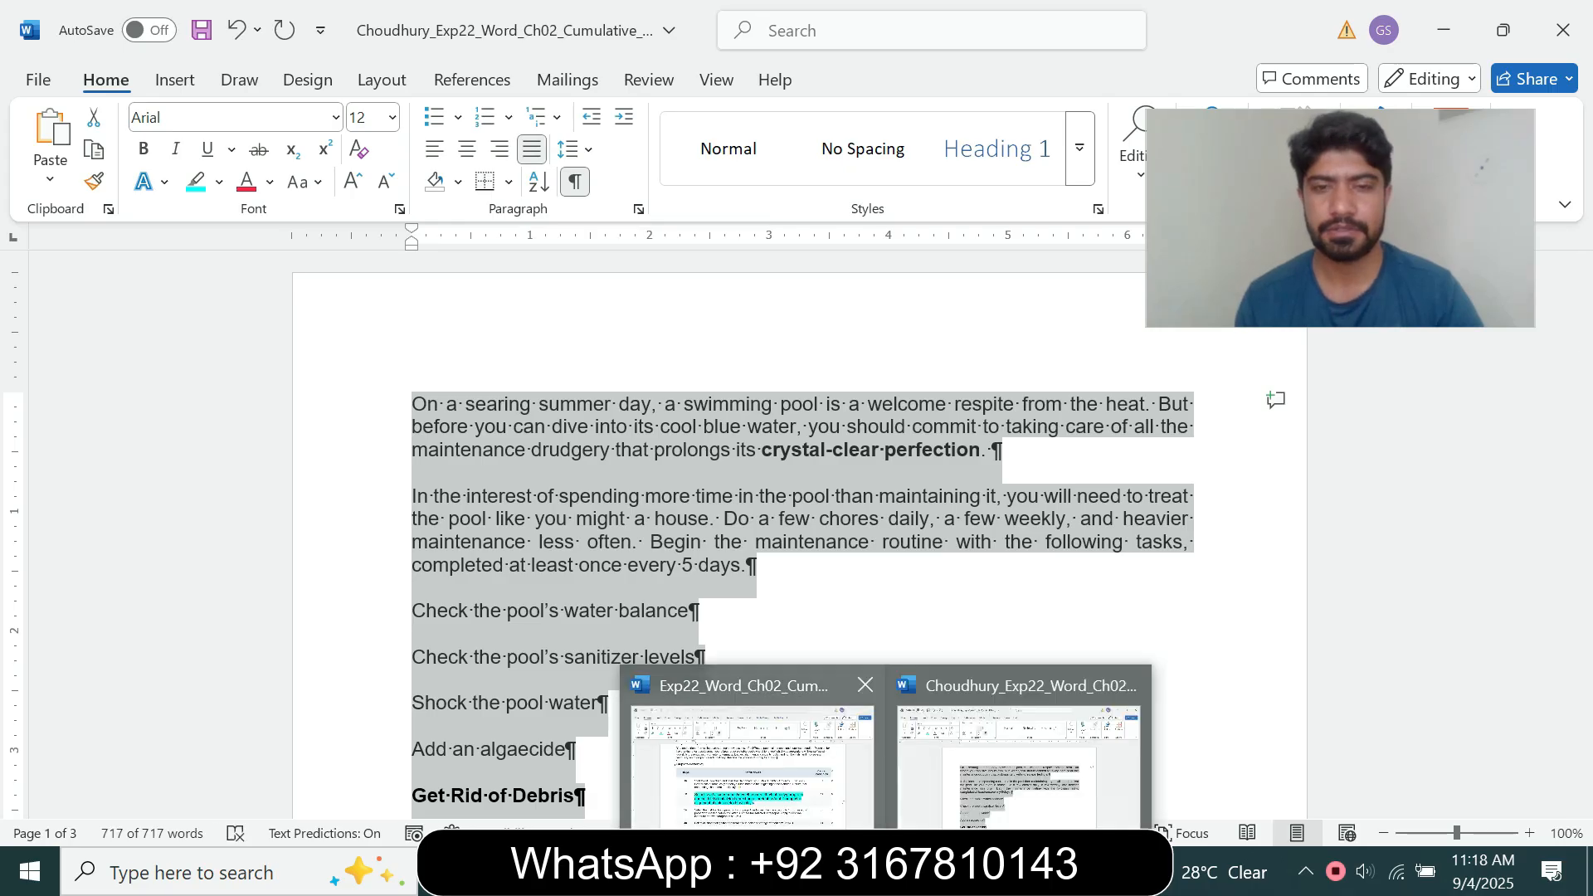
click(751, 755)
click(410, 639)
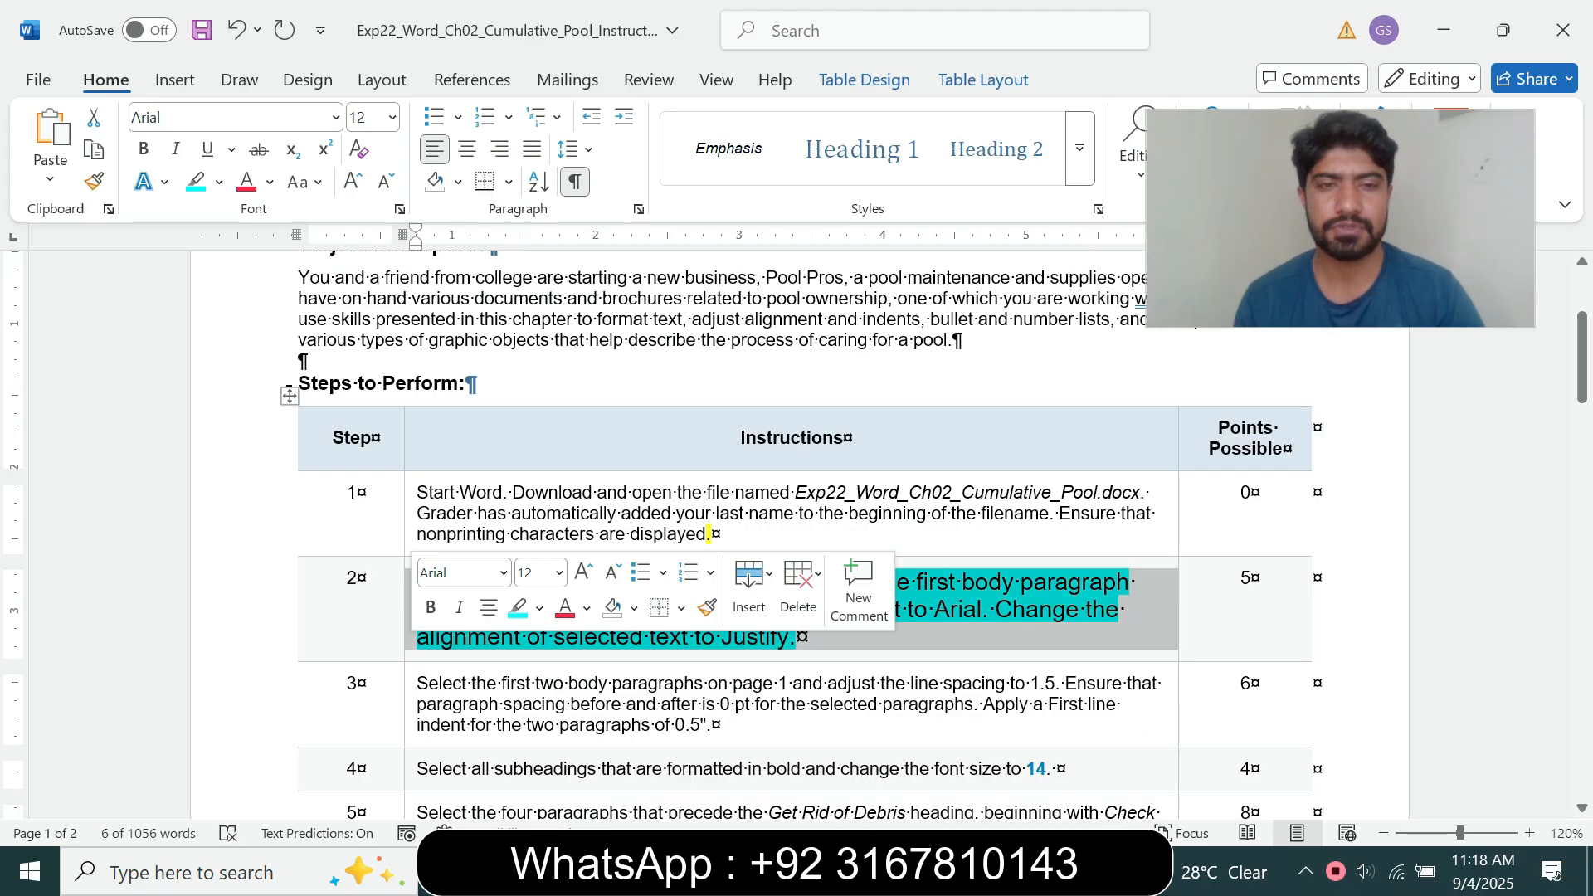
click(560, 572)
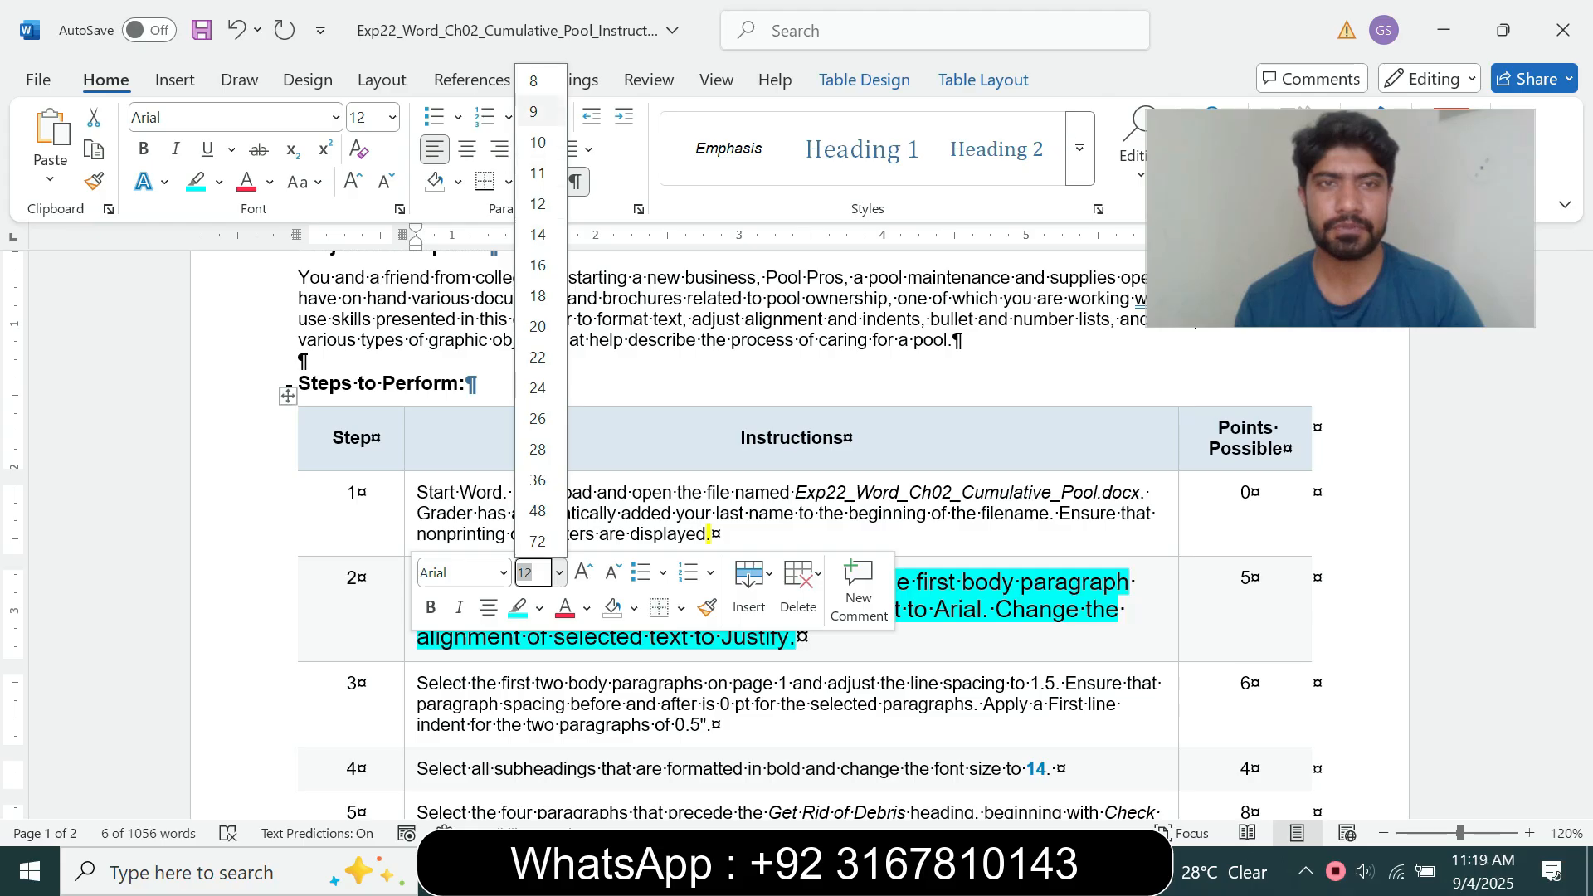
click(540, 111)
click(219, 182)
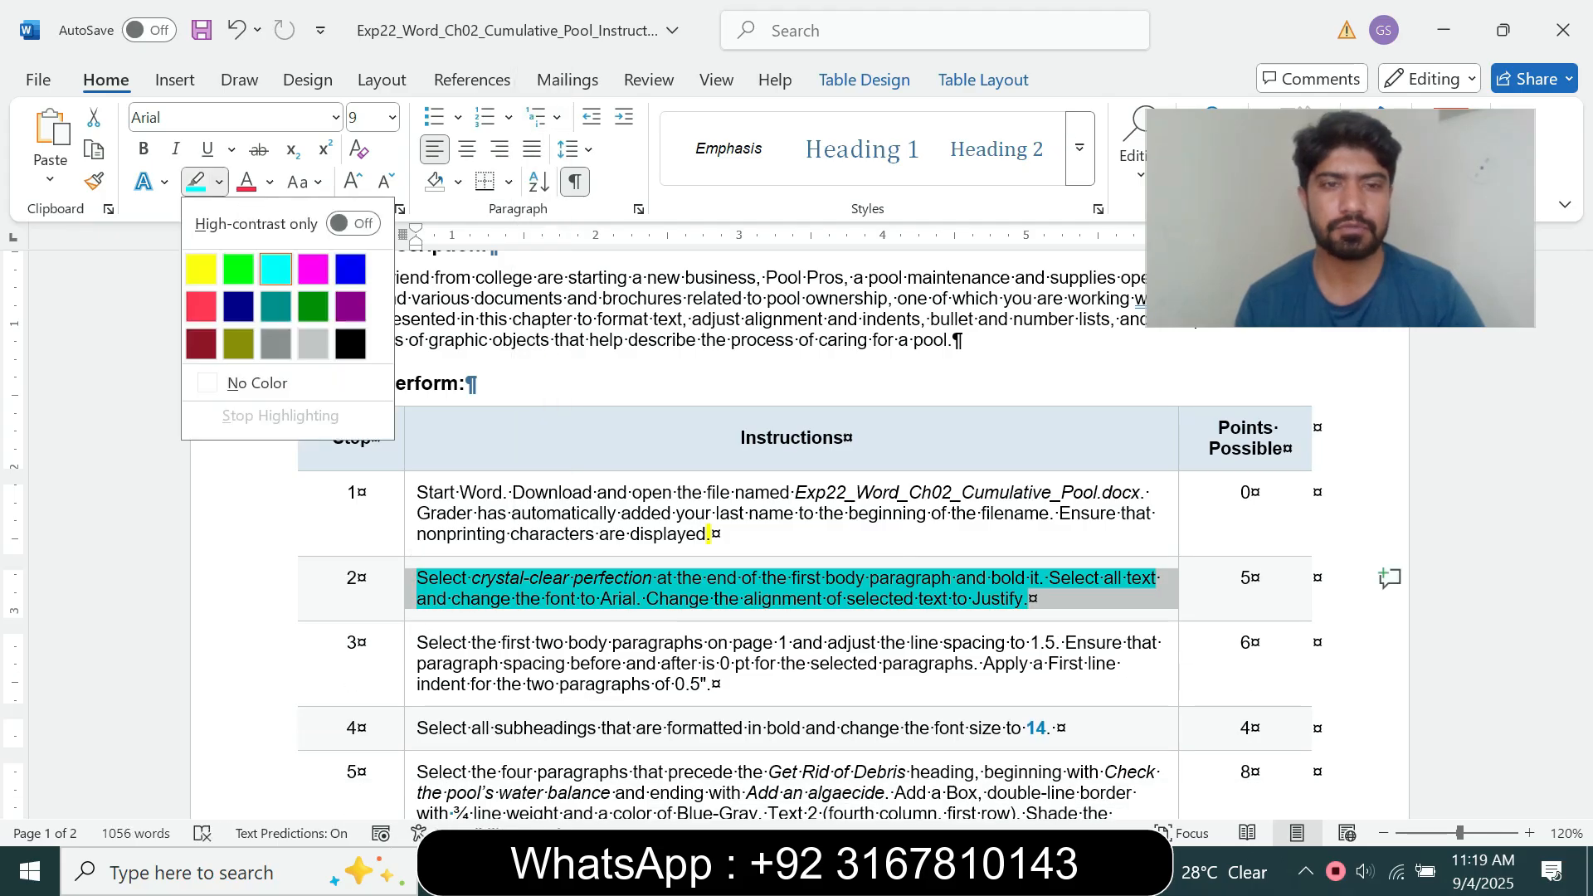
click(257, 382)
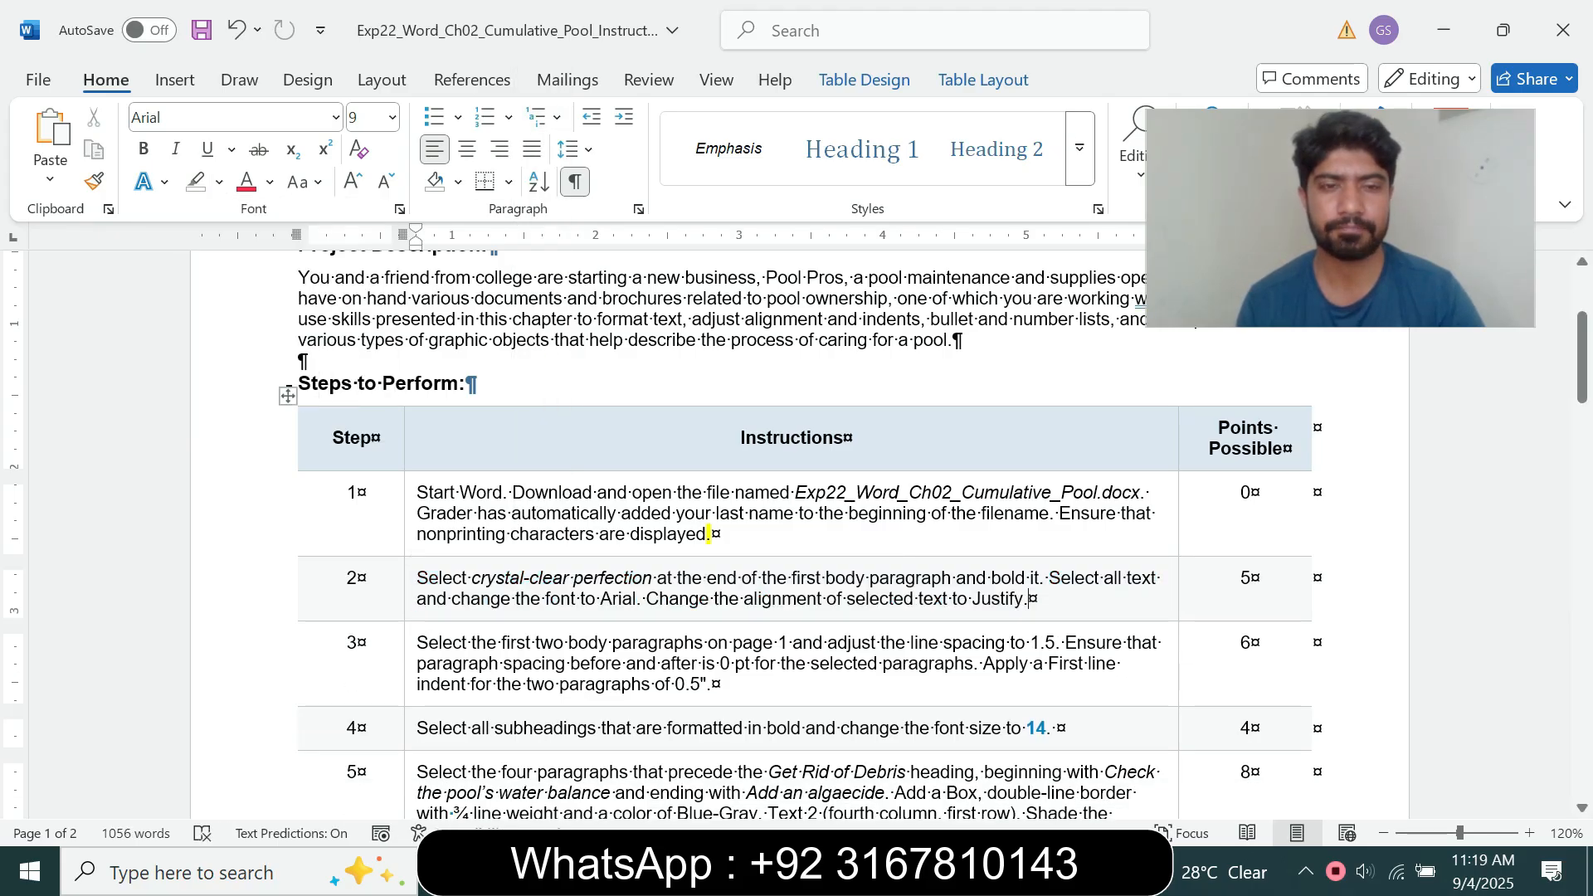
Step: Set the step 3 instruction text to 14 pt and highlight it in turquoise
click(409, 675)
click(555, 601)
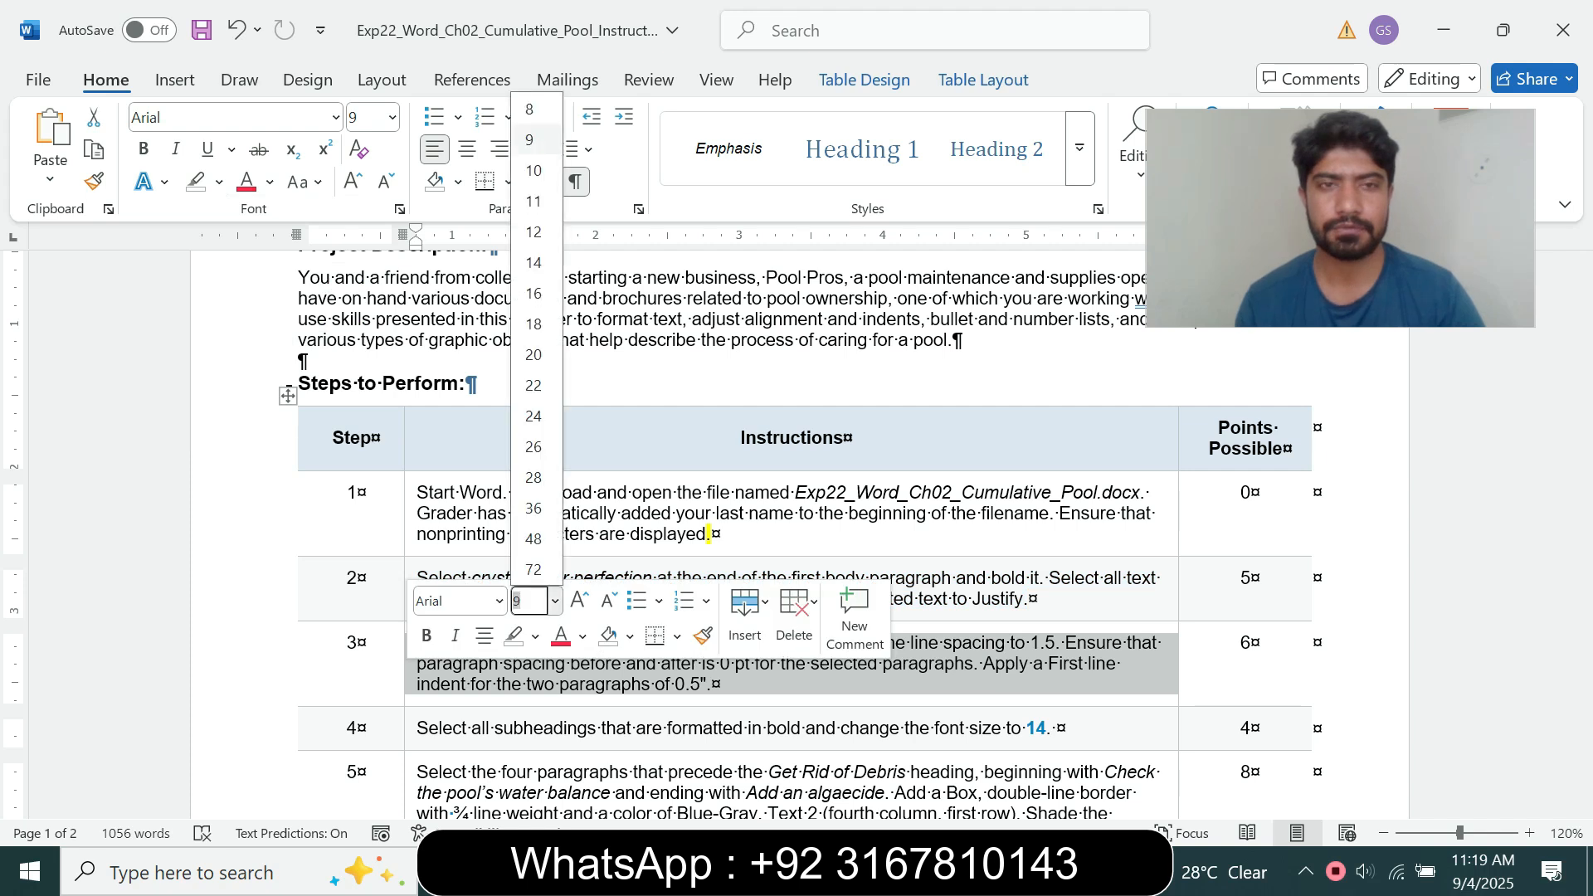
click(533, 263)
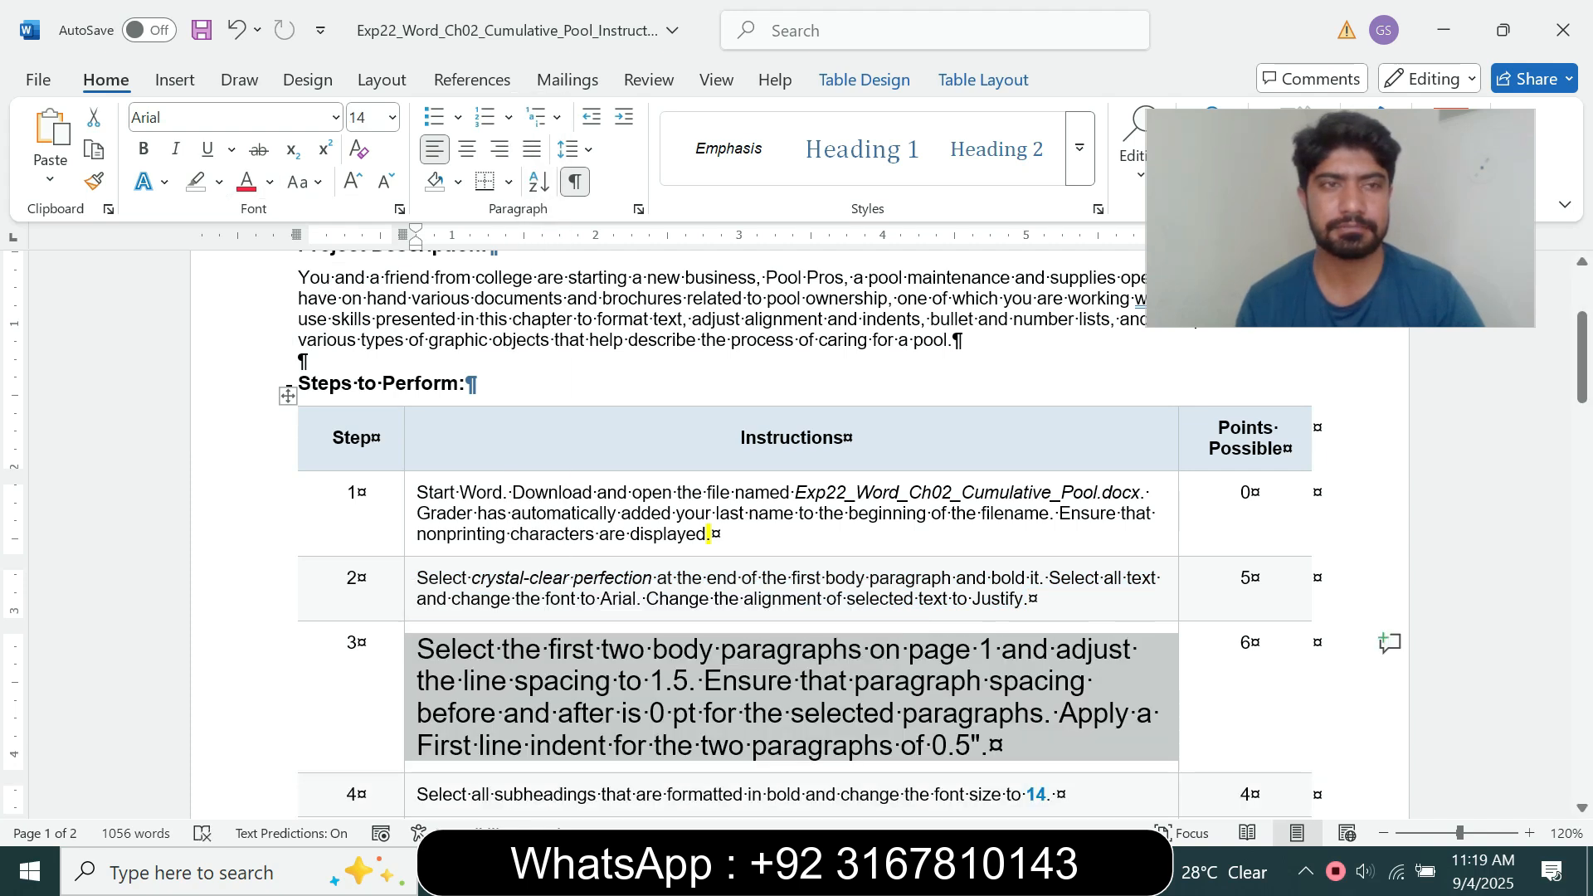
click(219, 181)
click(272, 264)
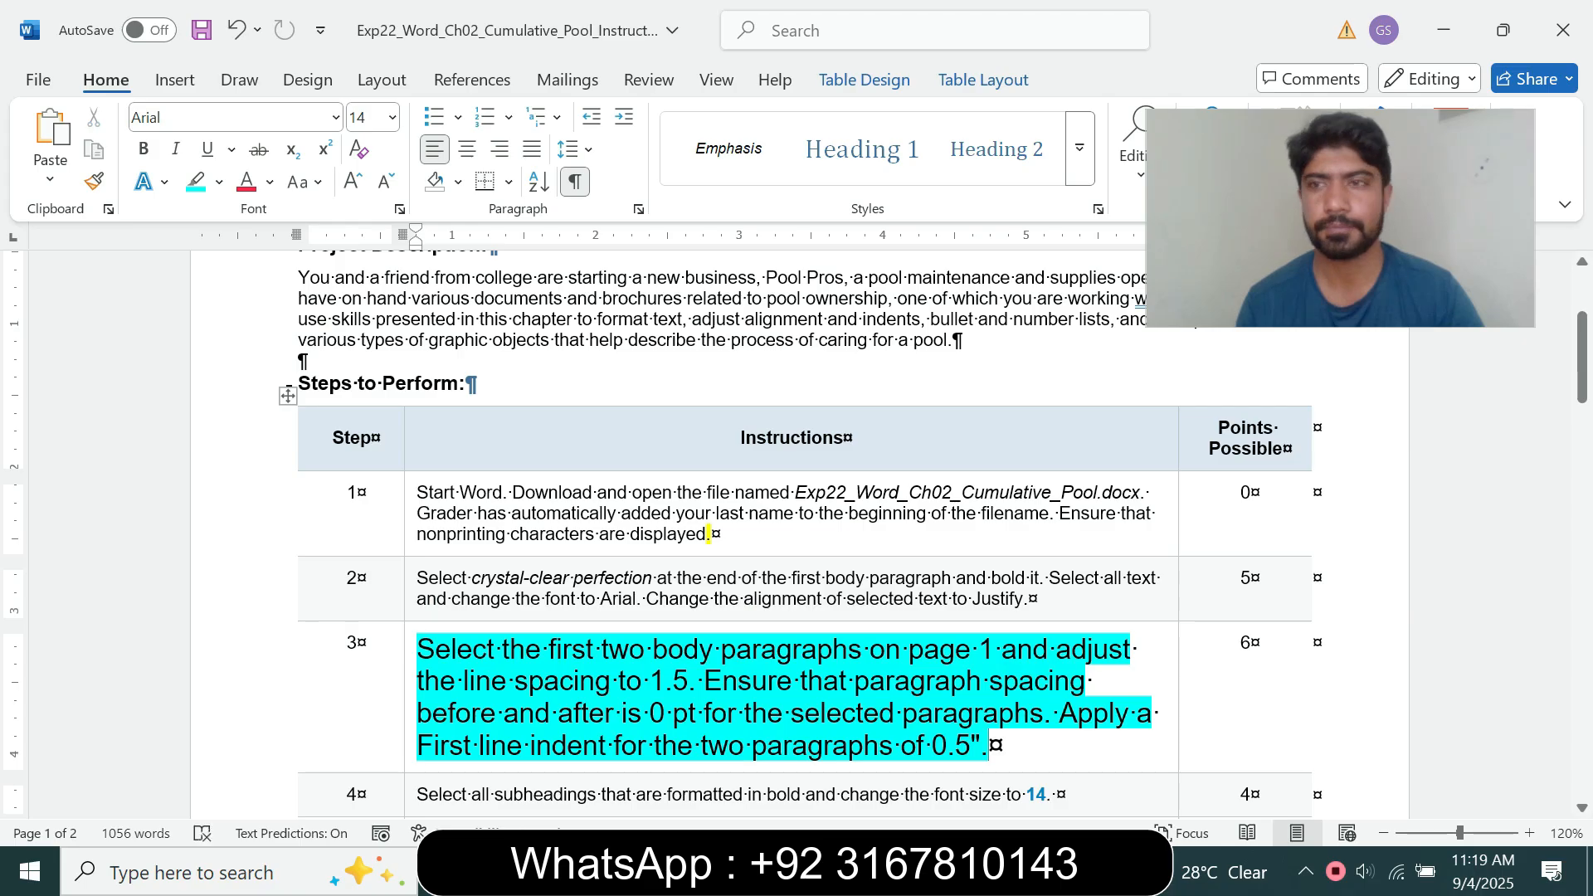
Step: Following the step 3 instruction, set the line spacing of the first two body paragraphs in the pool maintenance document to 1.5
drag(1582, 356, 1582, 396)
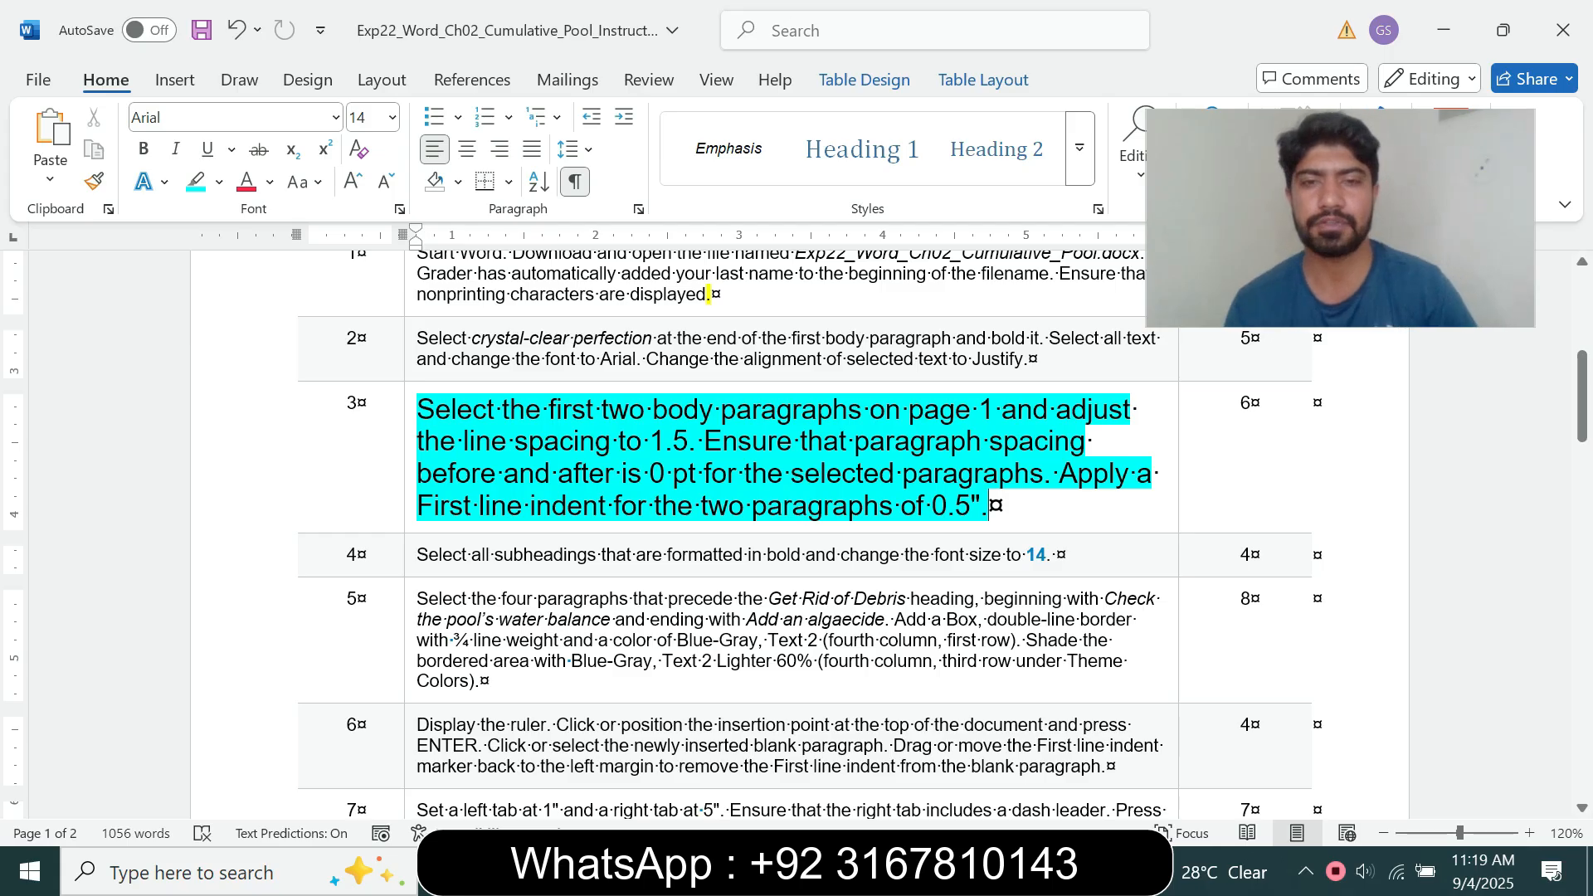
drag(417, 409, 978, 409)
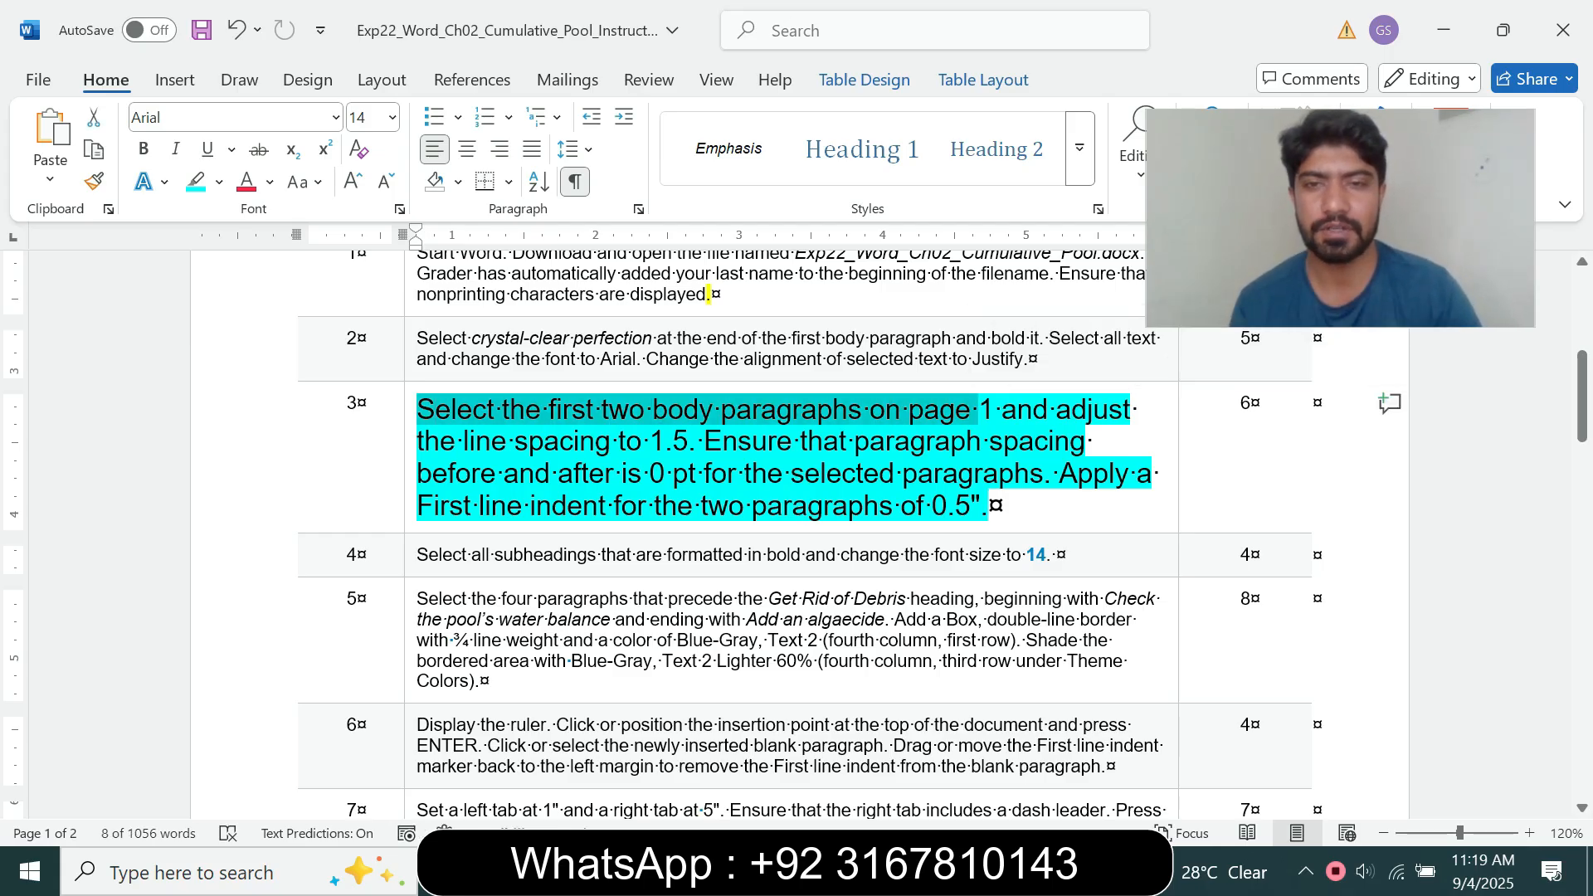
mouse_move(885, 871)
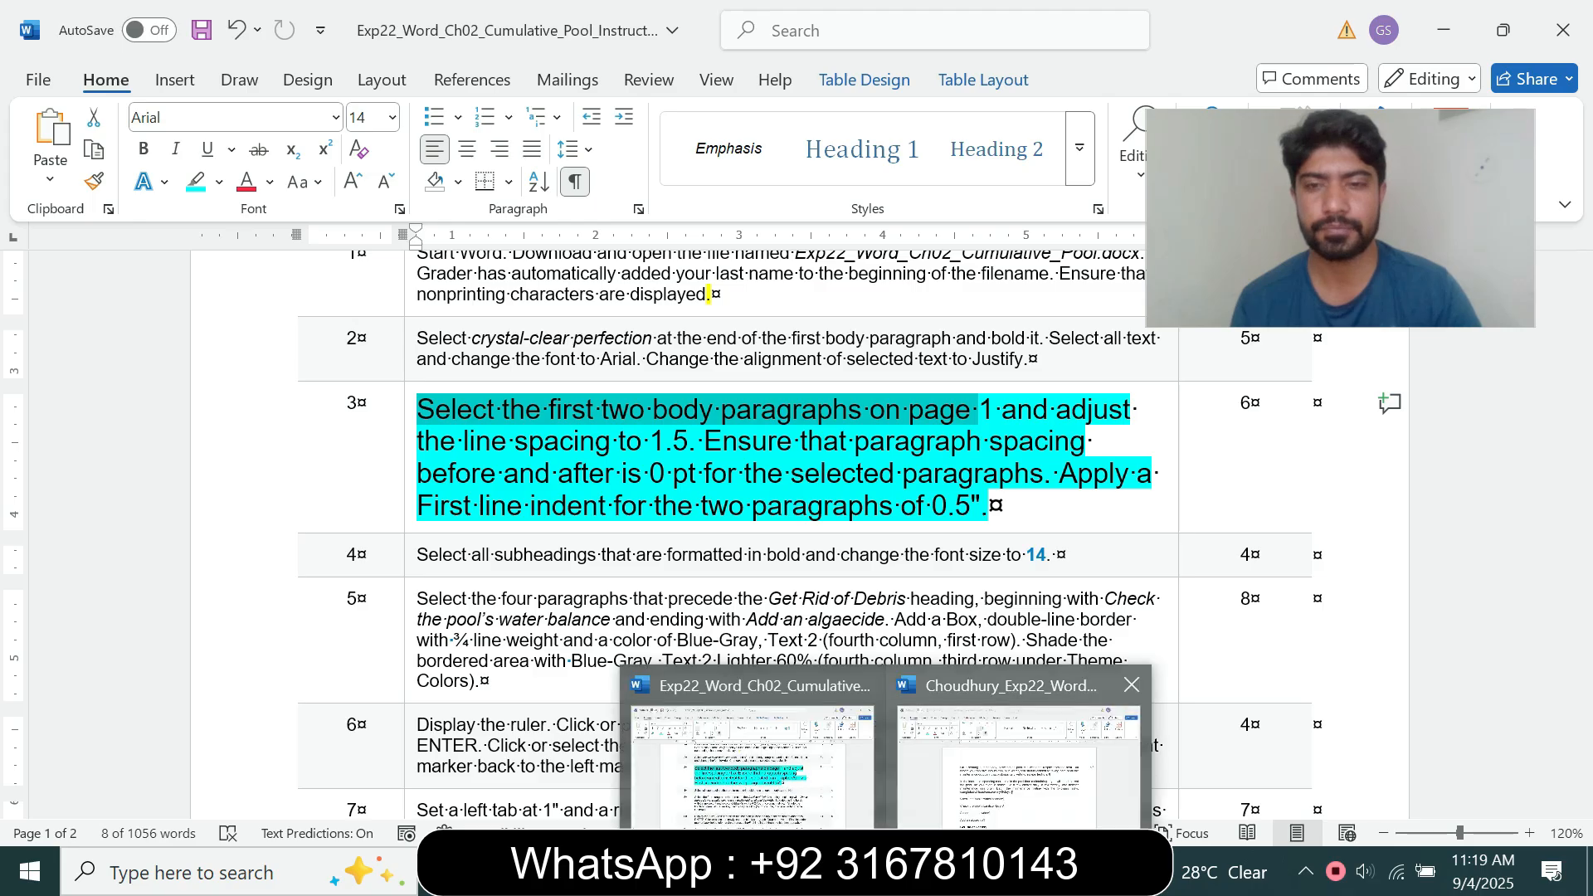
click(996, 763)
click(414, 427)
drag(412, 404, 765, 567)
mouse_move(1581, 310)
mouse_down()
mouse_move(1582, 551)
mouse_move(1582, 309)
mouse_up()
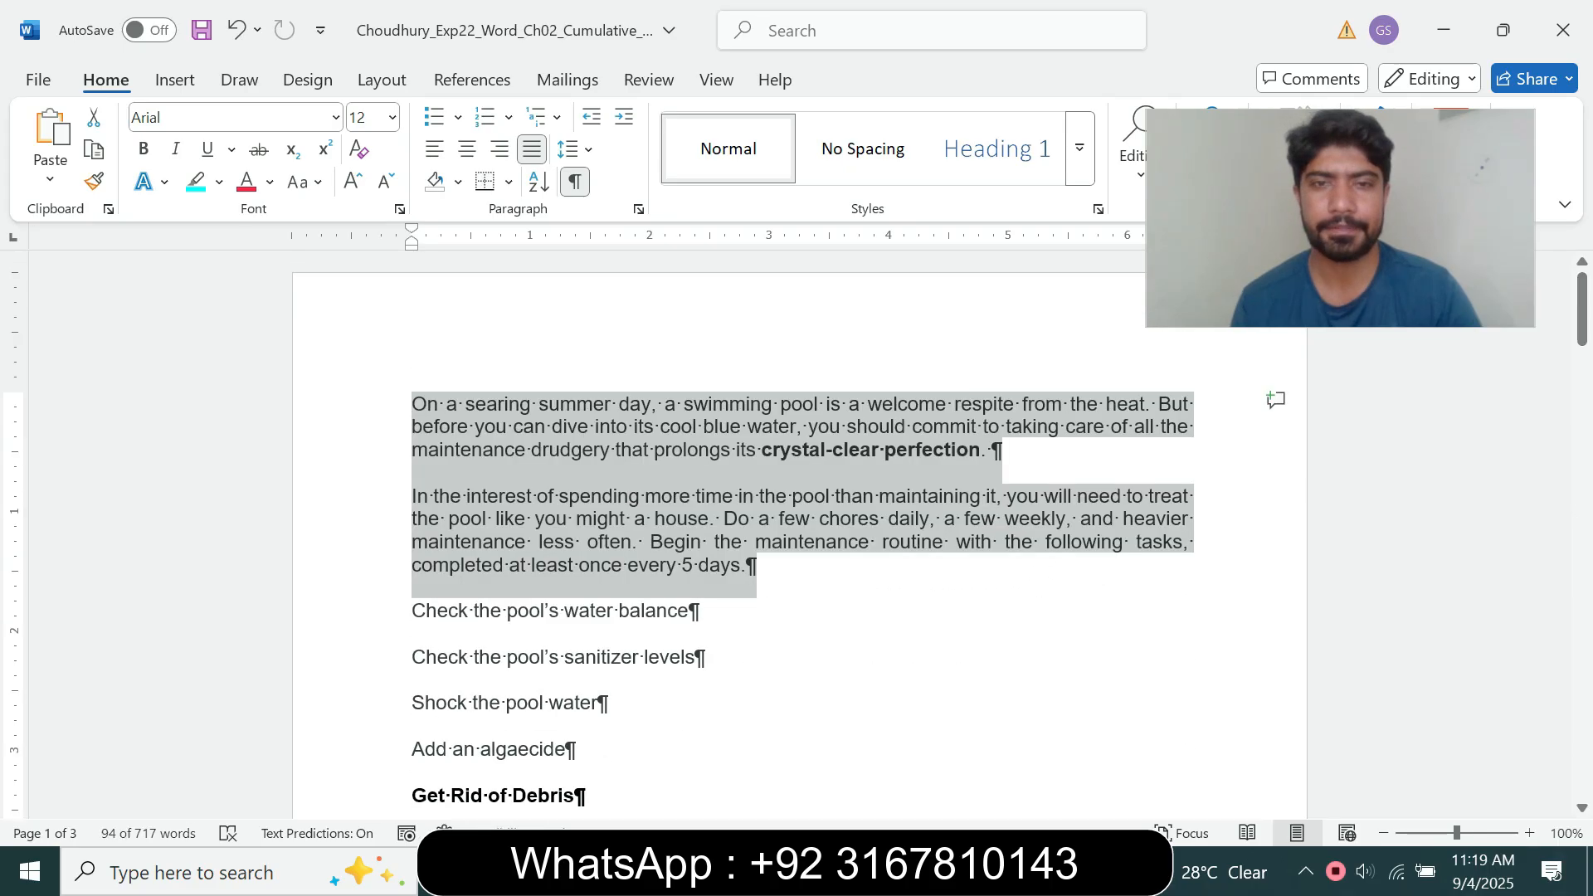
mouse_move(886, 870)
click(780, 797)
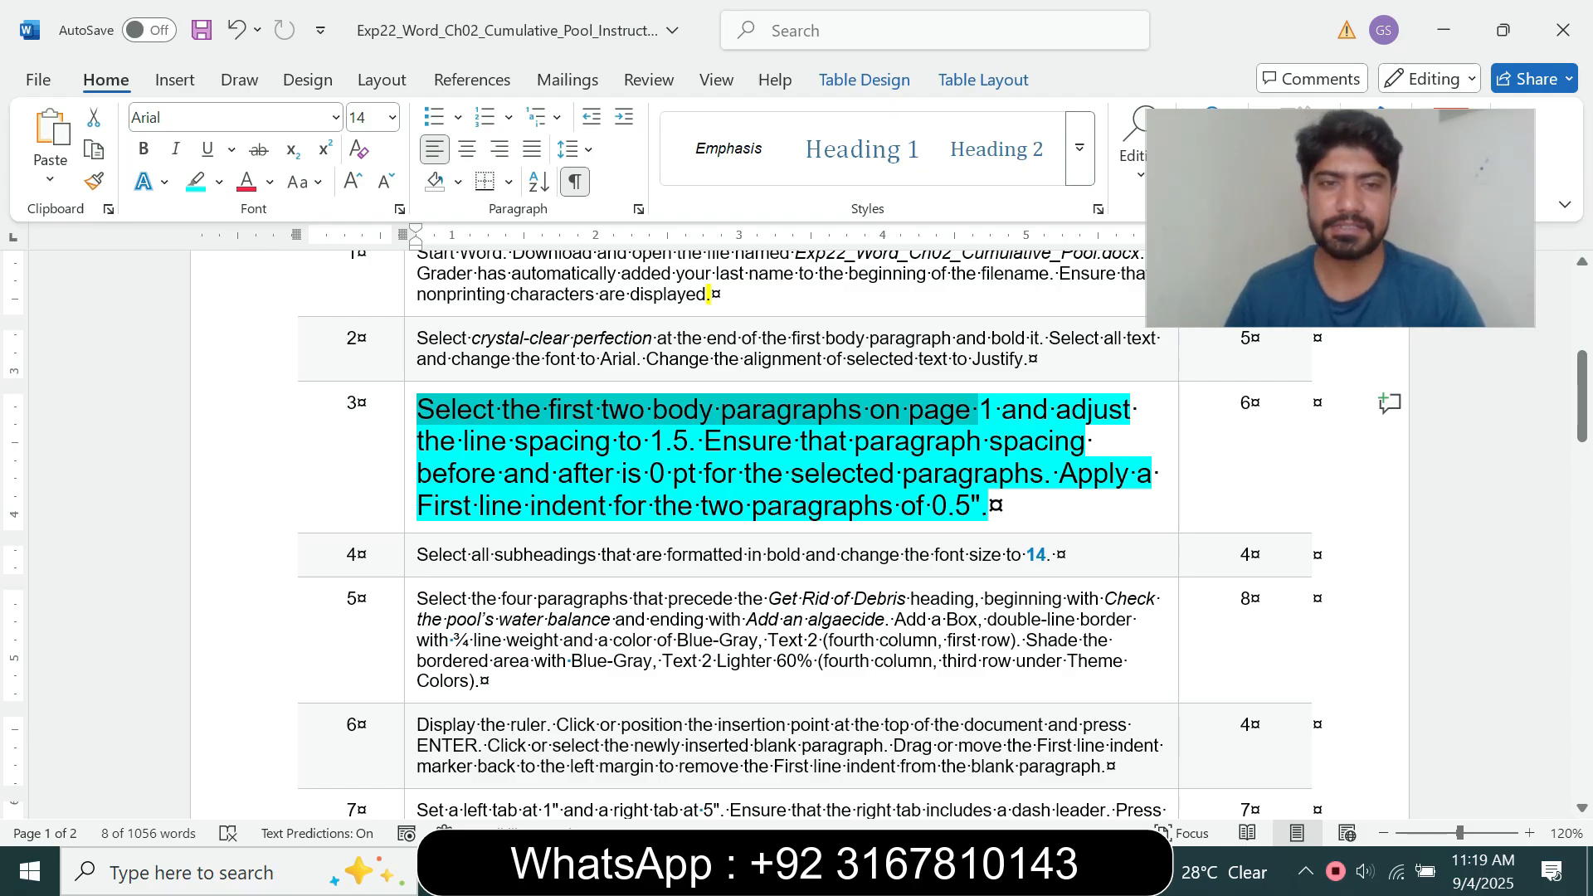
click(949, 441)
drag(902, 410, 702, 441)
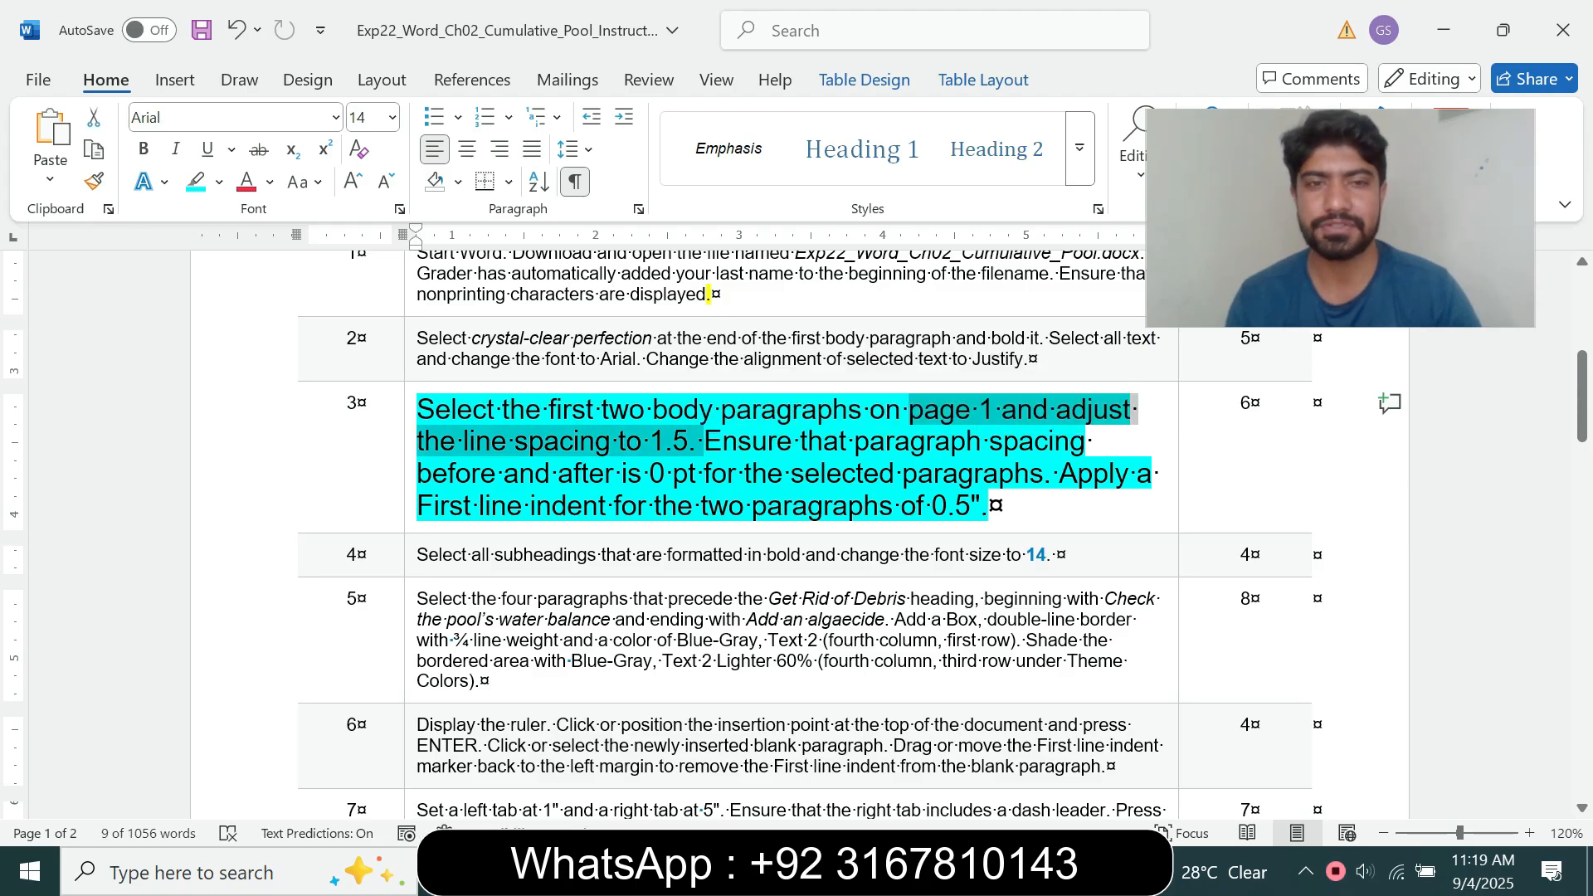
click(1020, 746)
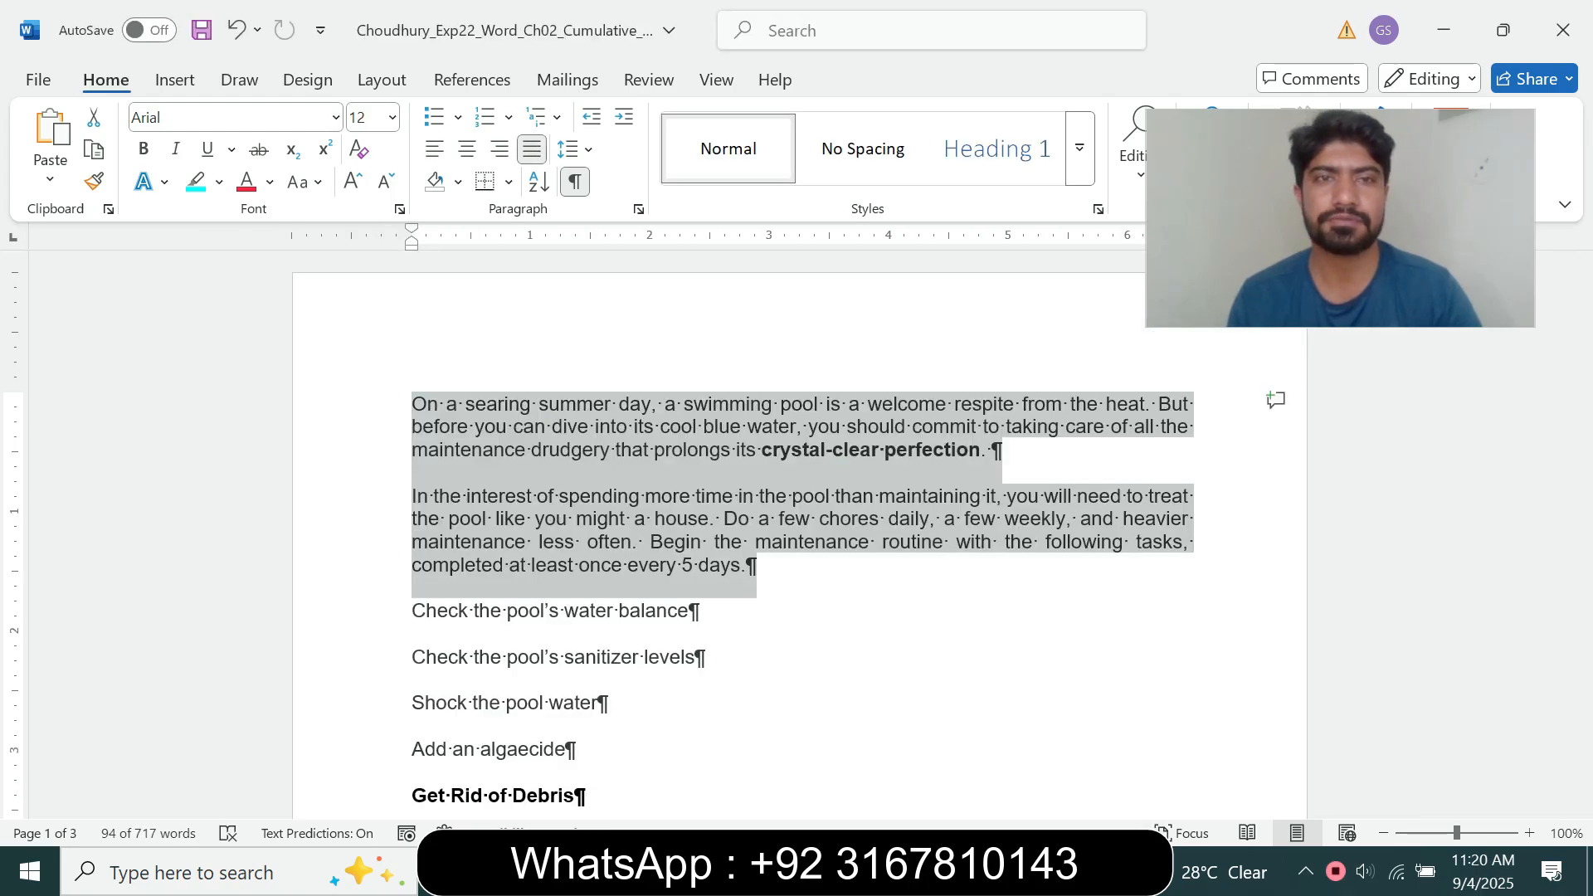
click(569, 149)
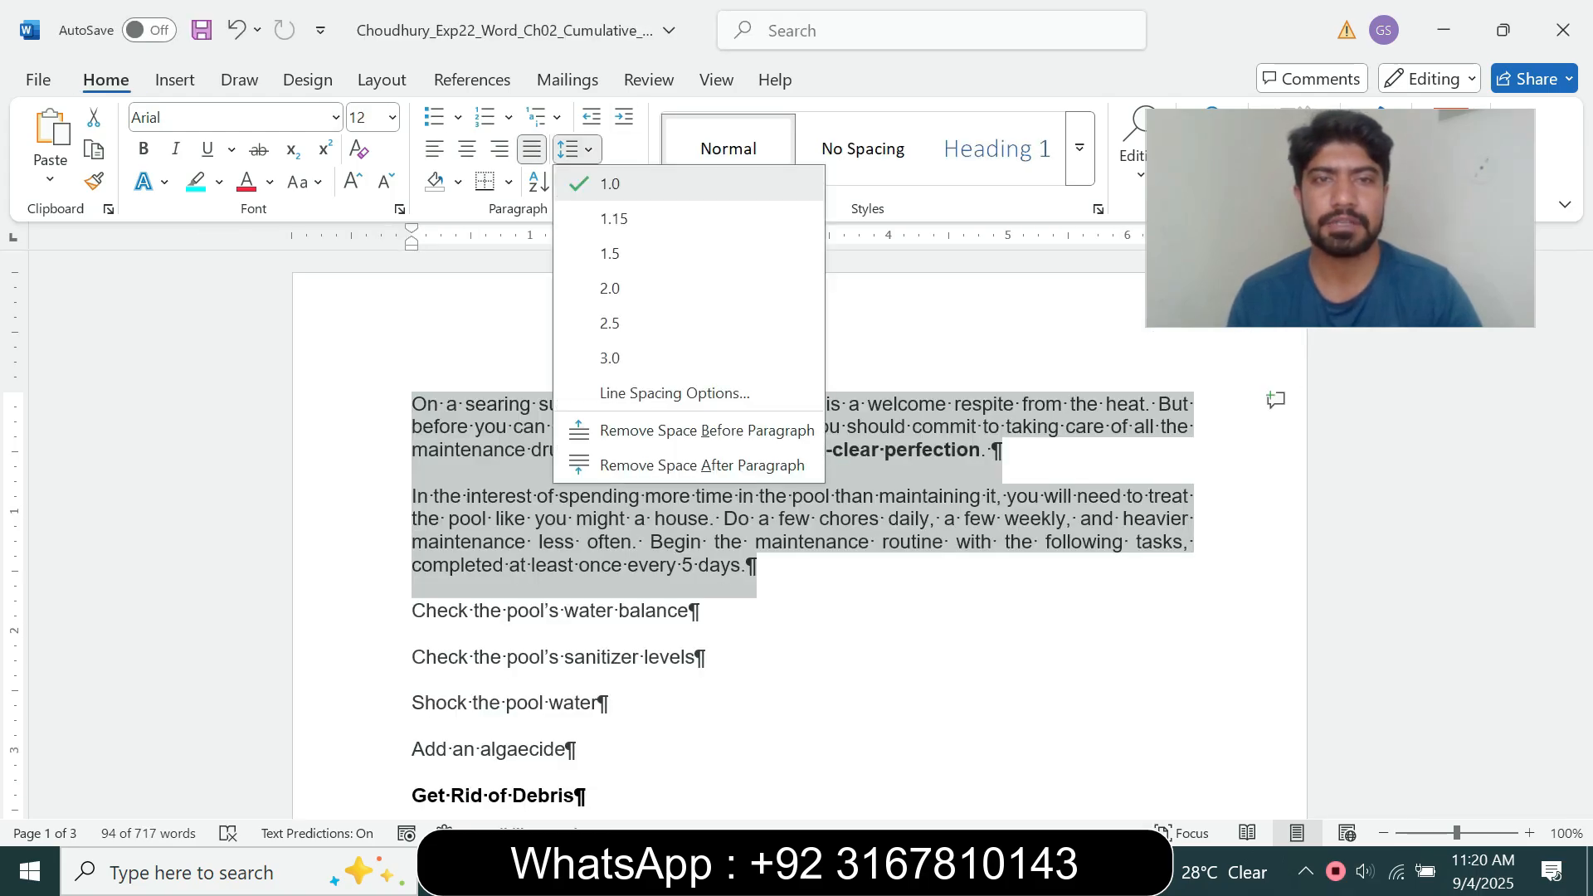
click(609, 253)
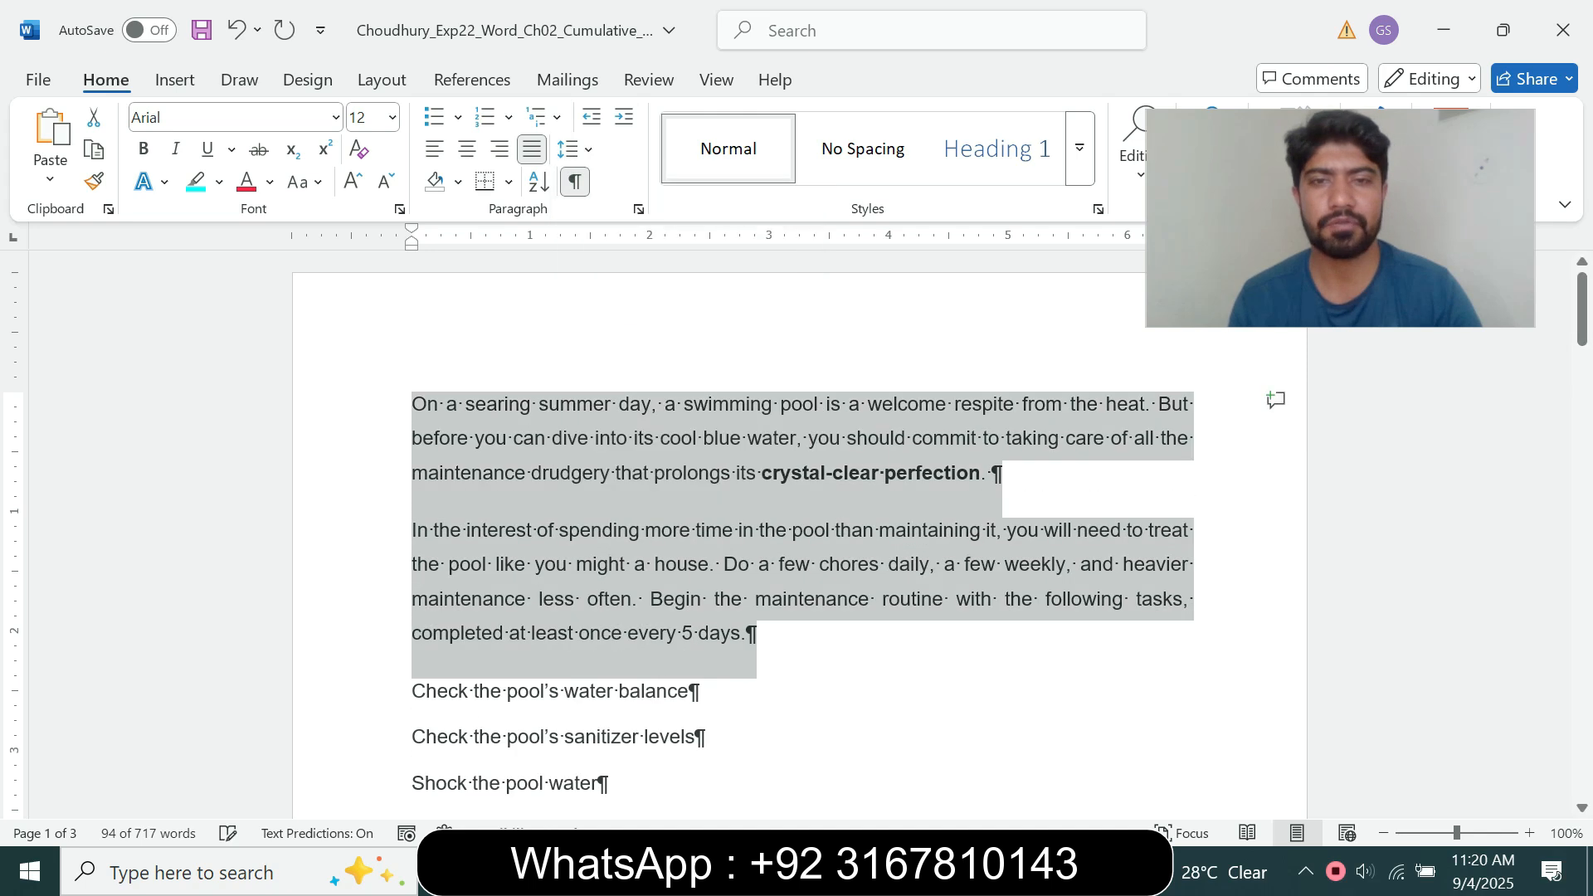
Step: Set the paragraph spacing before and after to 0 pt for the two selected body paragraphs, as step 3 requires
click(751, 751)
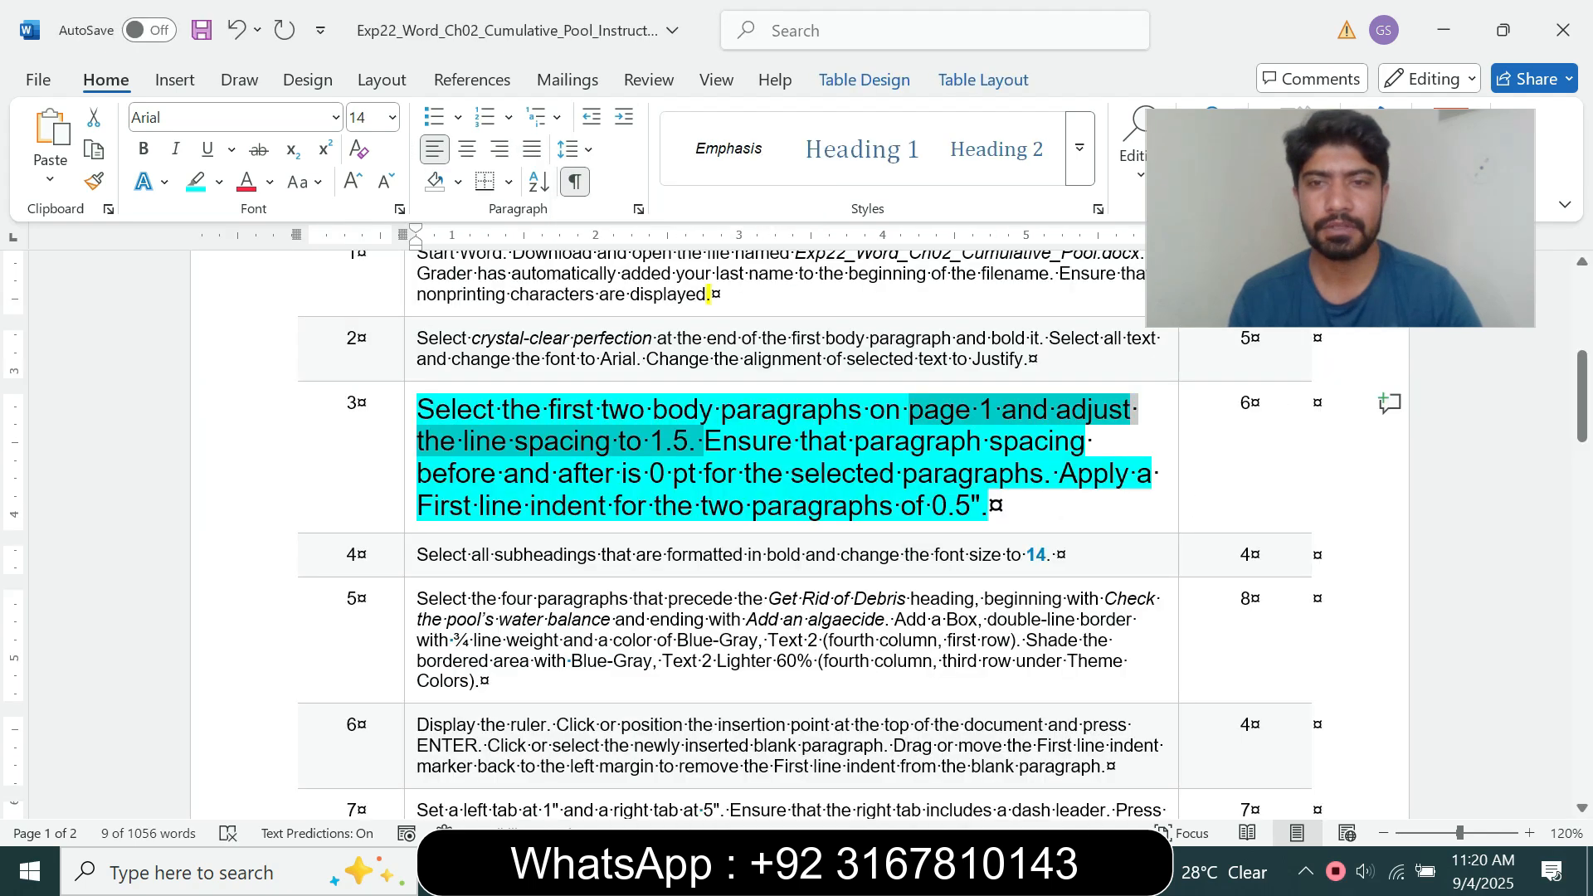
click(737, 441)
drag(737, 441, 1043, 475)
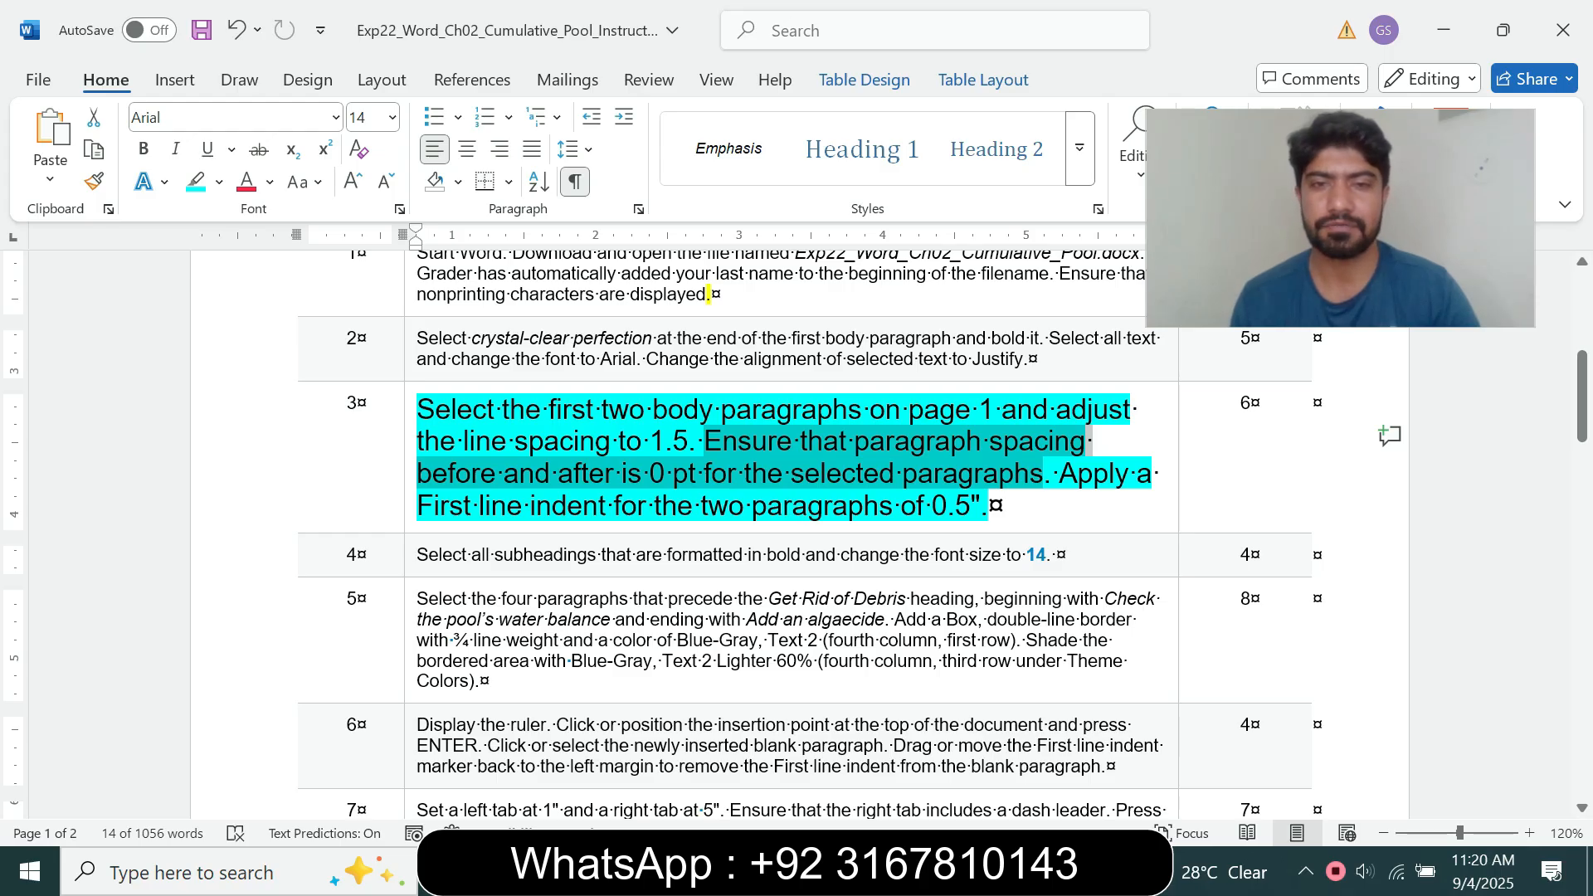
mouse_move(887, 871)
click(1019, 756)
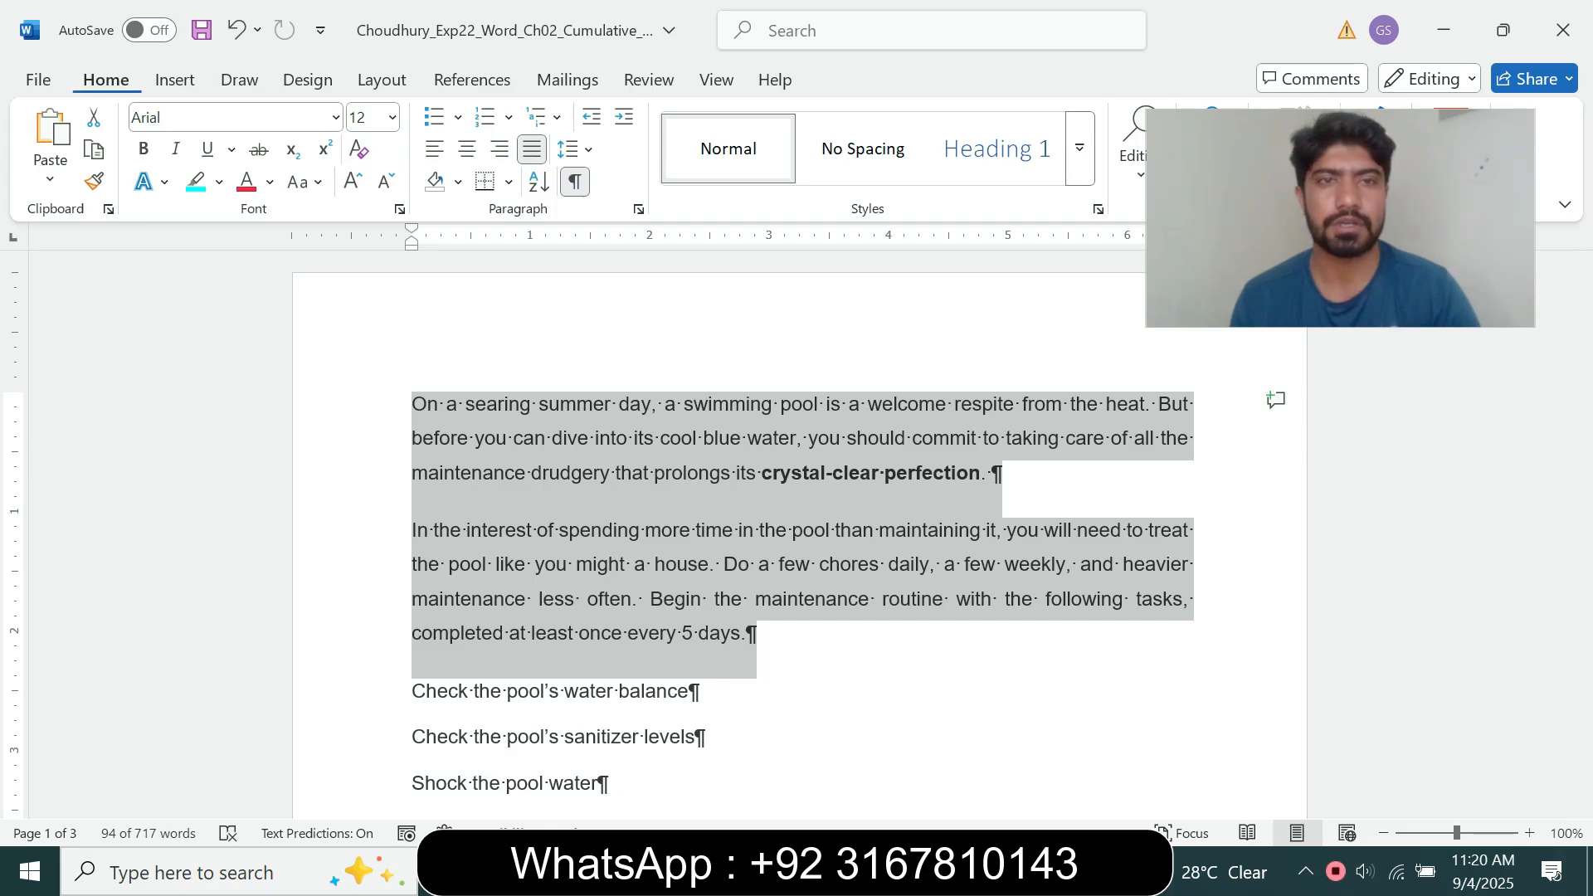
click(638, 209)
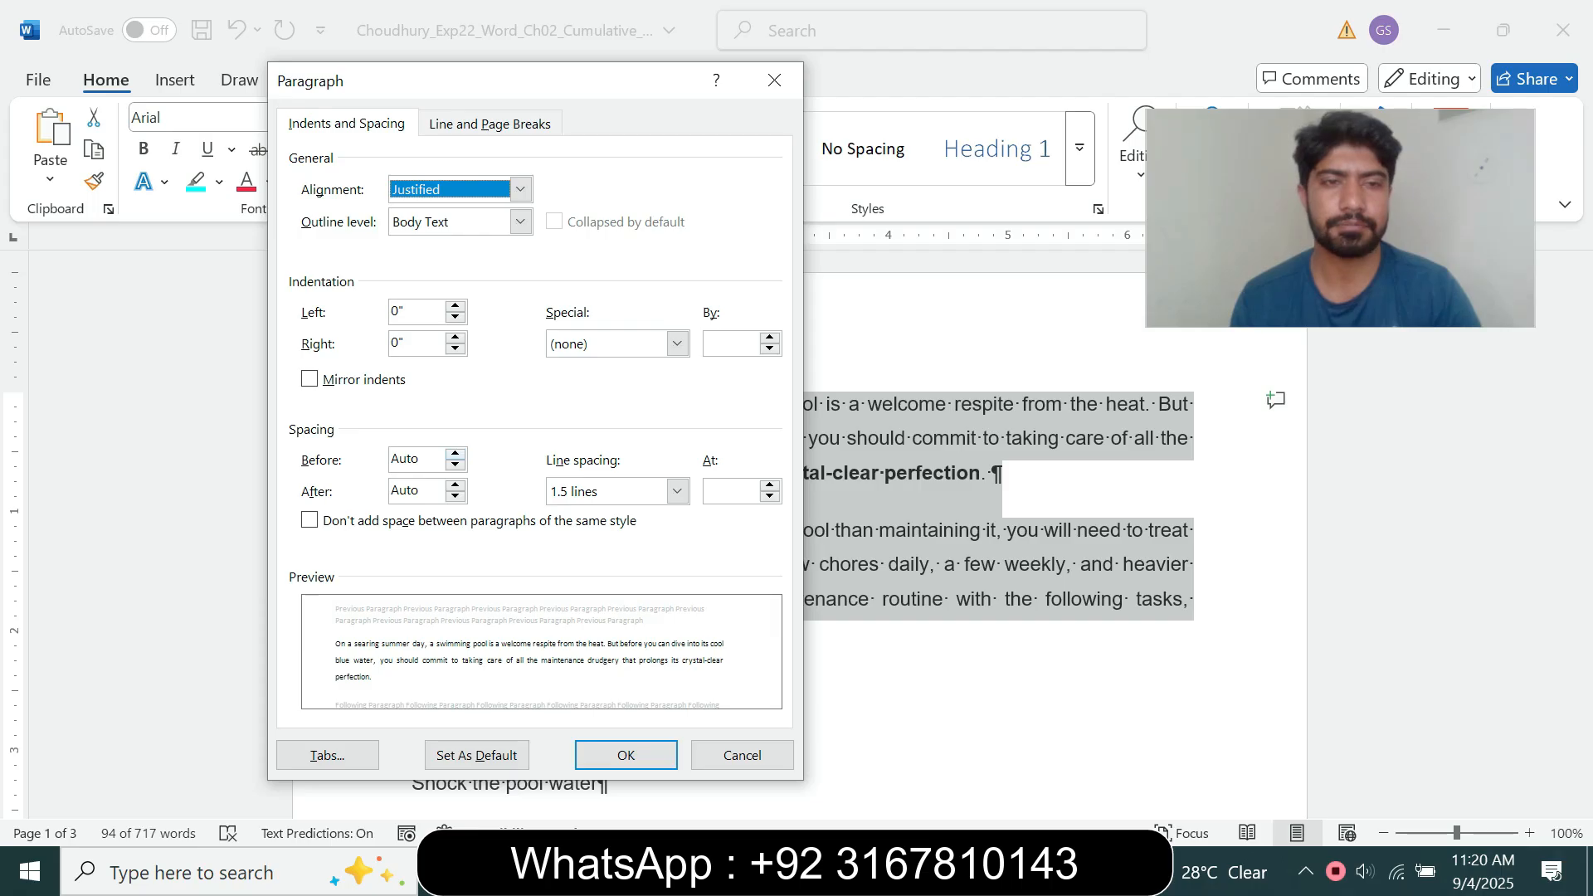
click(455, 454)
click(454, 496)
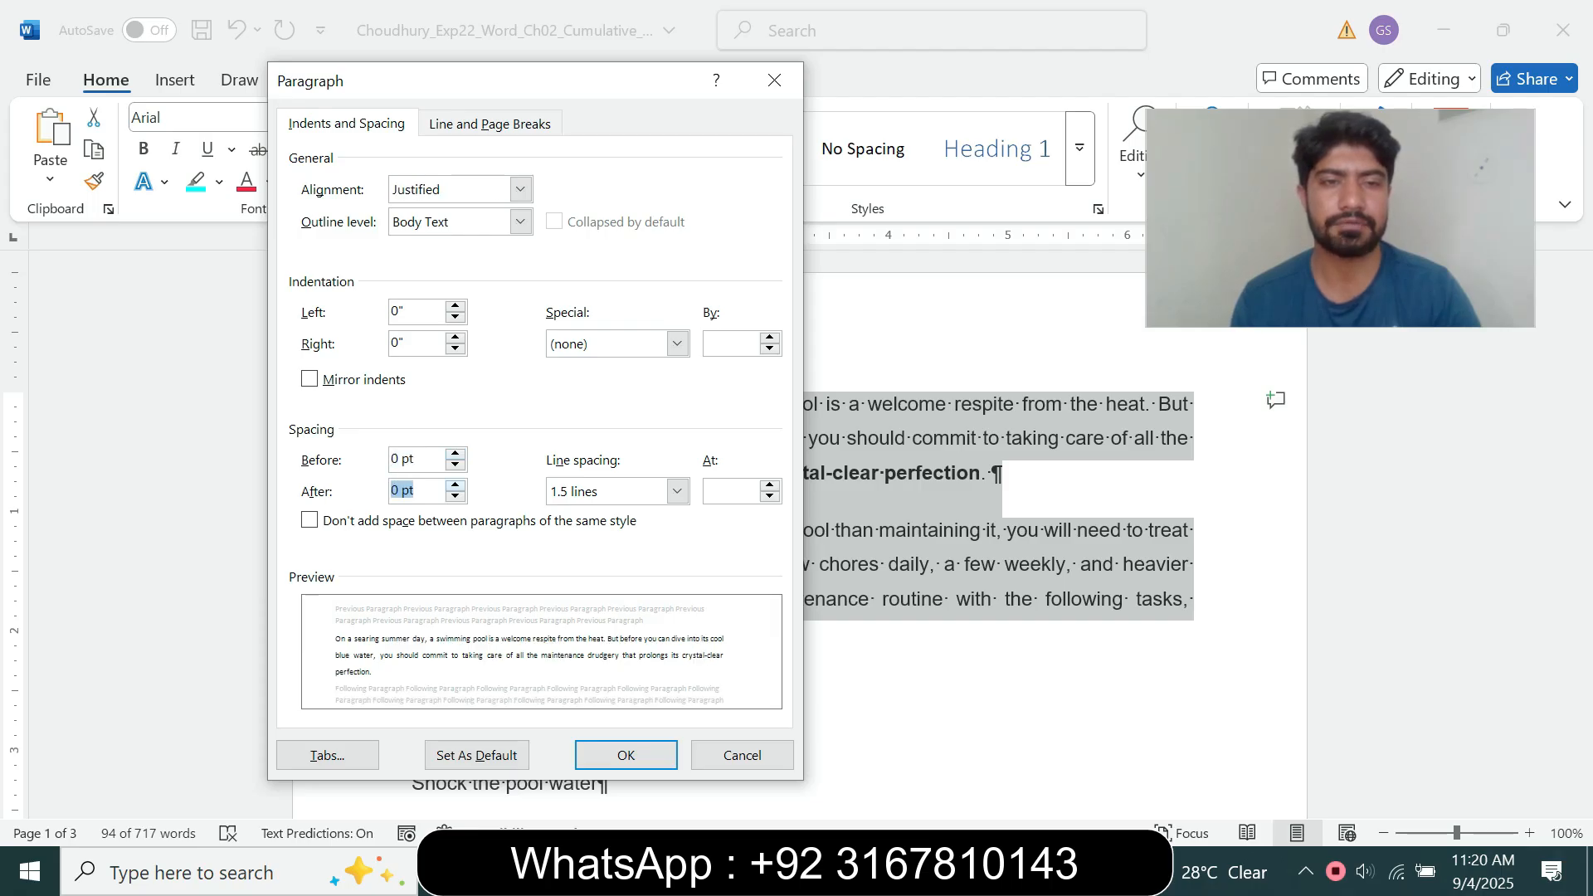
Step: Add a First line indent of 0.5" to the two selected body paragraphs and apply the paragraph settings
mouse_move(885, 871)
mouse_move(796, 837)
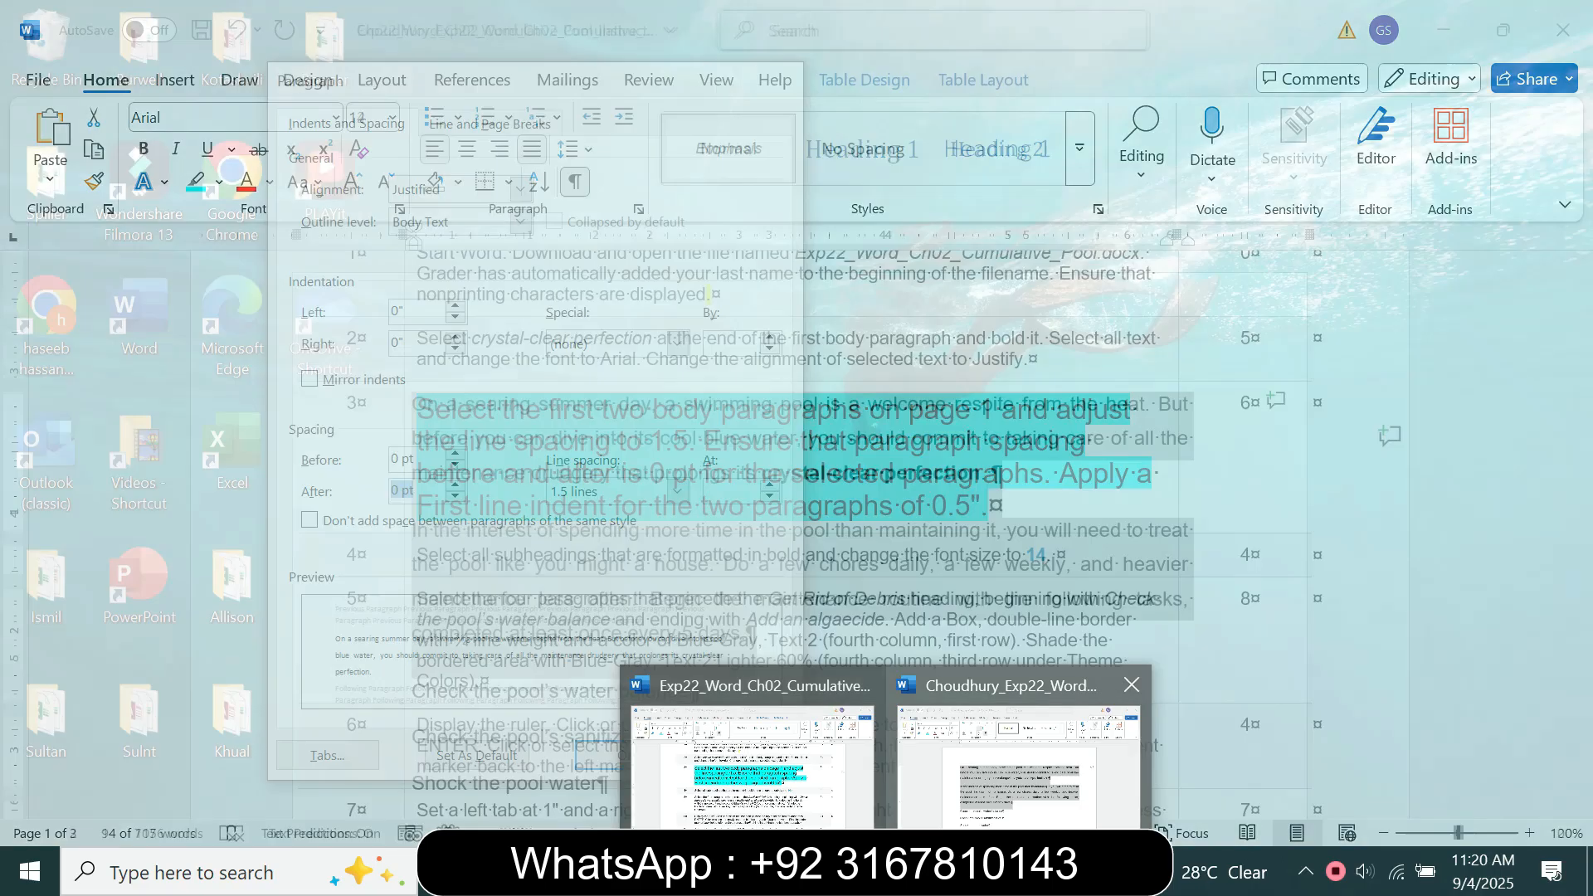
click(1000, 832)
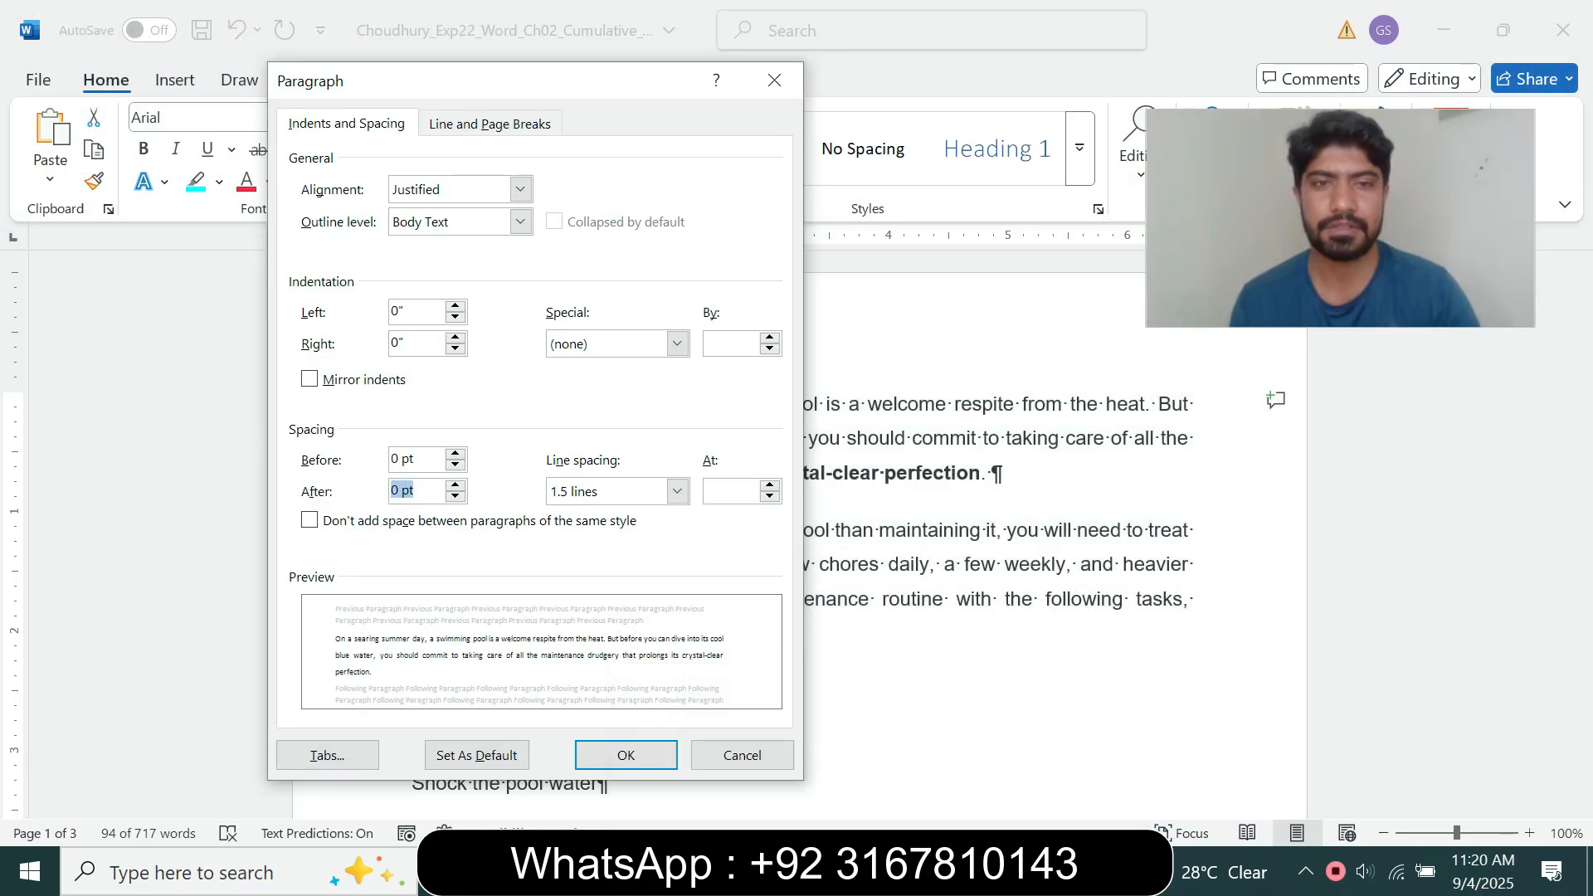
click(677, 343)
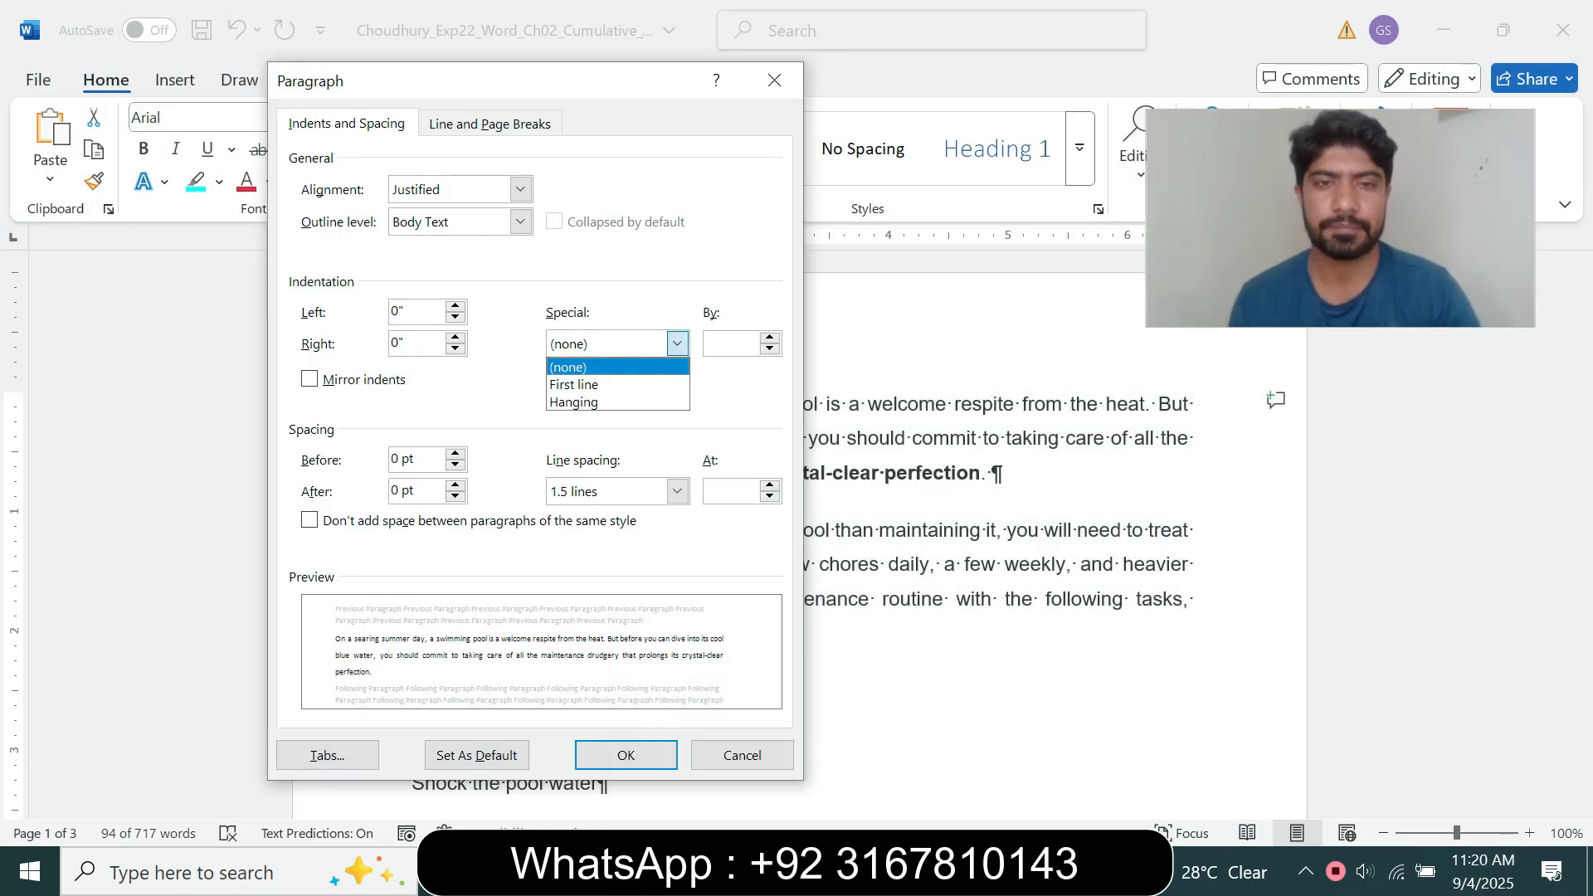
click(607, 385)
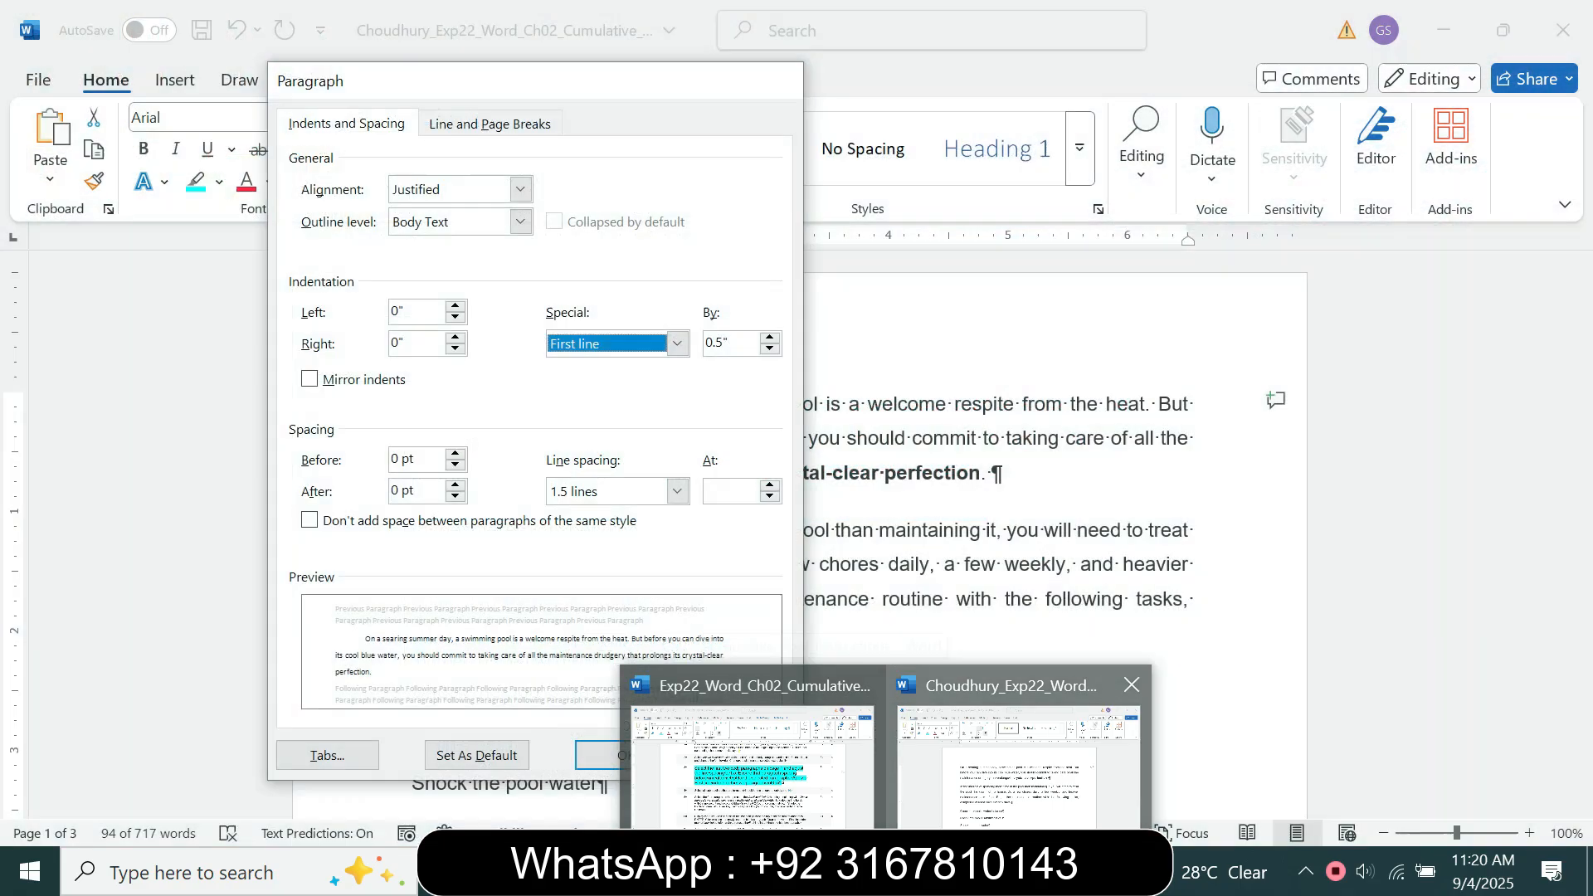
click(1018, 834)
click(626, 755)
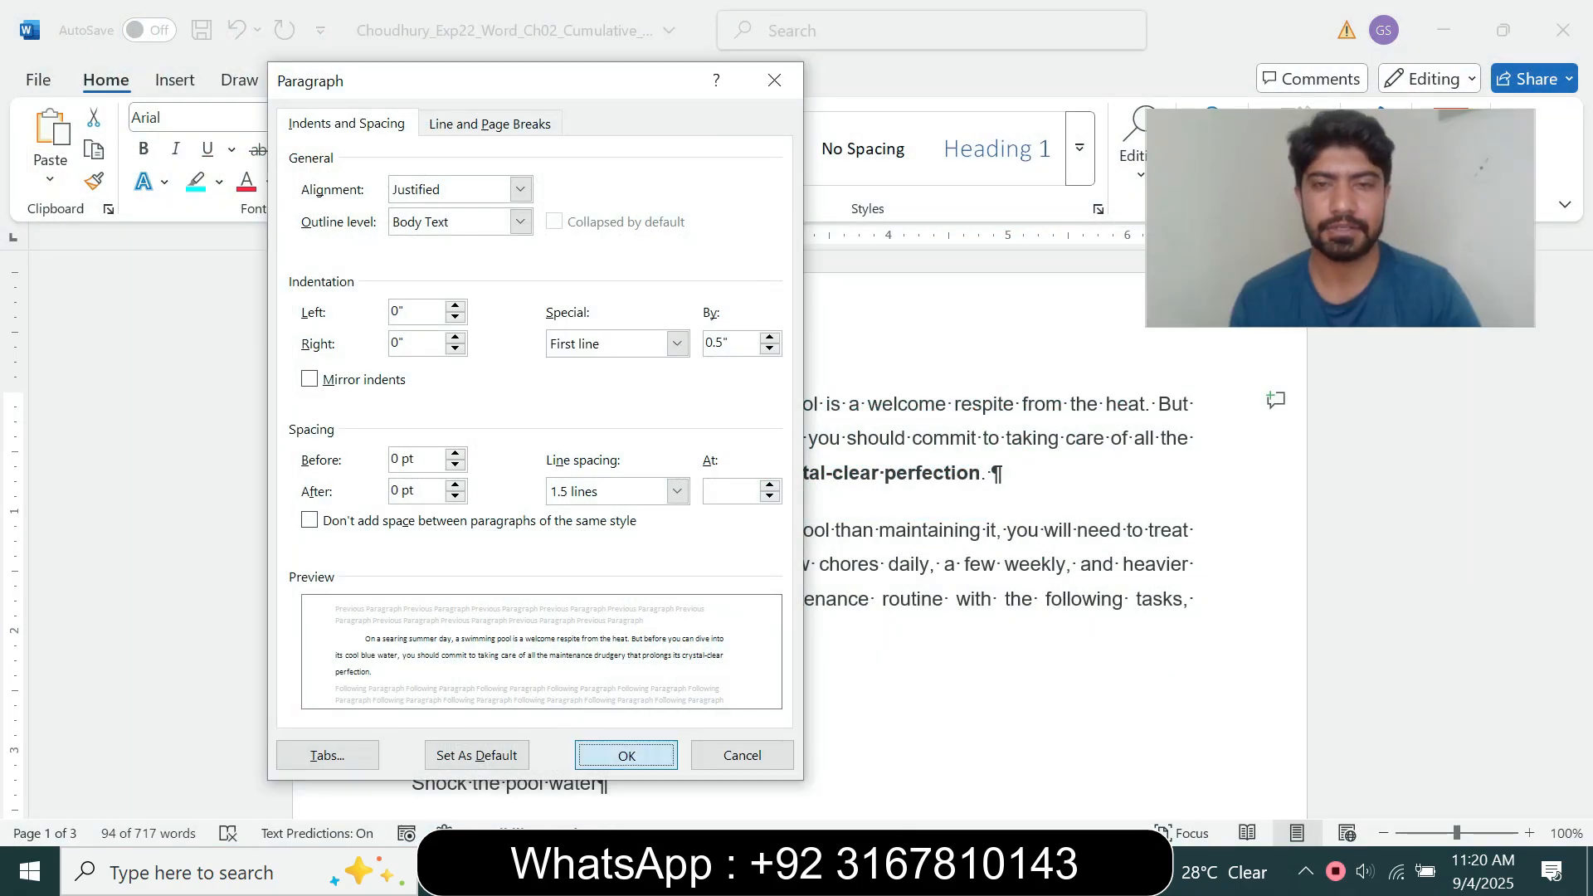
Step: Return to the instructions document and set the step 3 instruction text to 9 pt
mouse_move(888, 871)
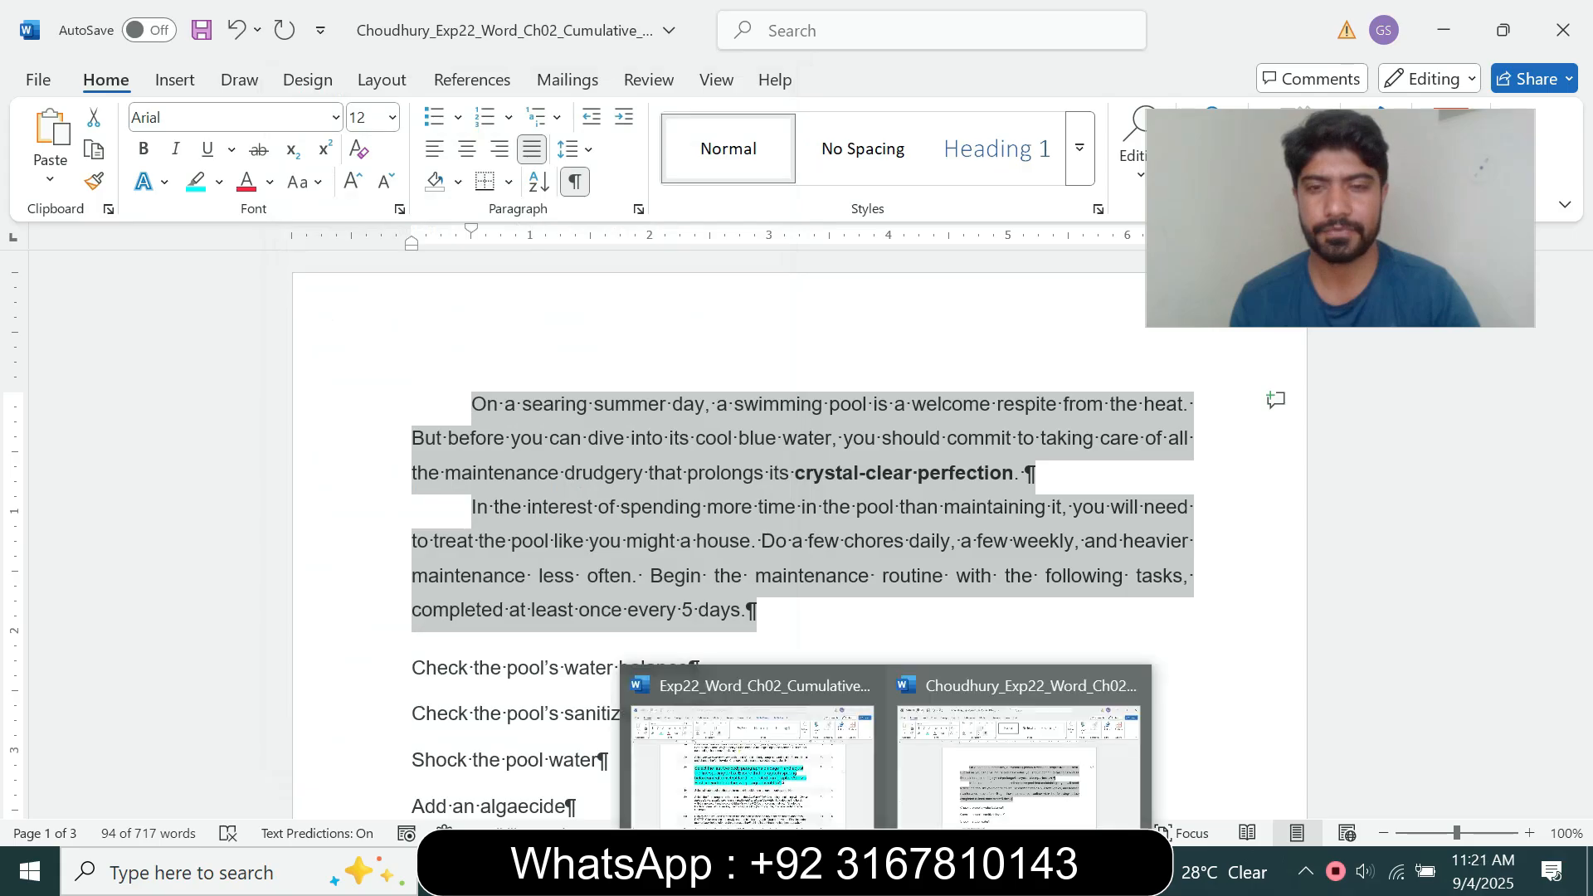
click(809, 832)
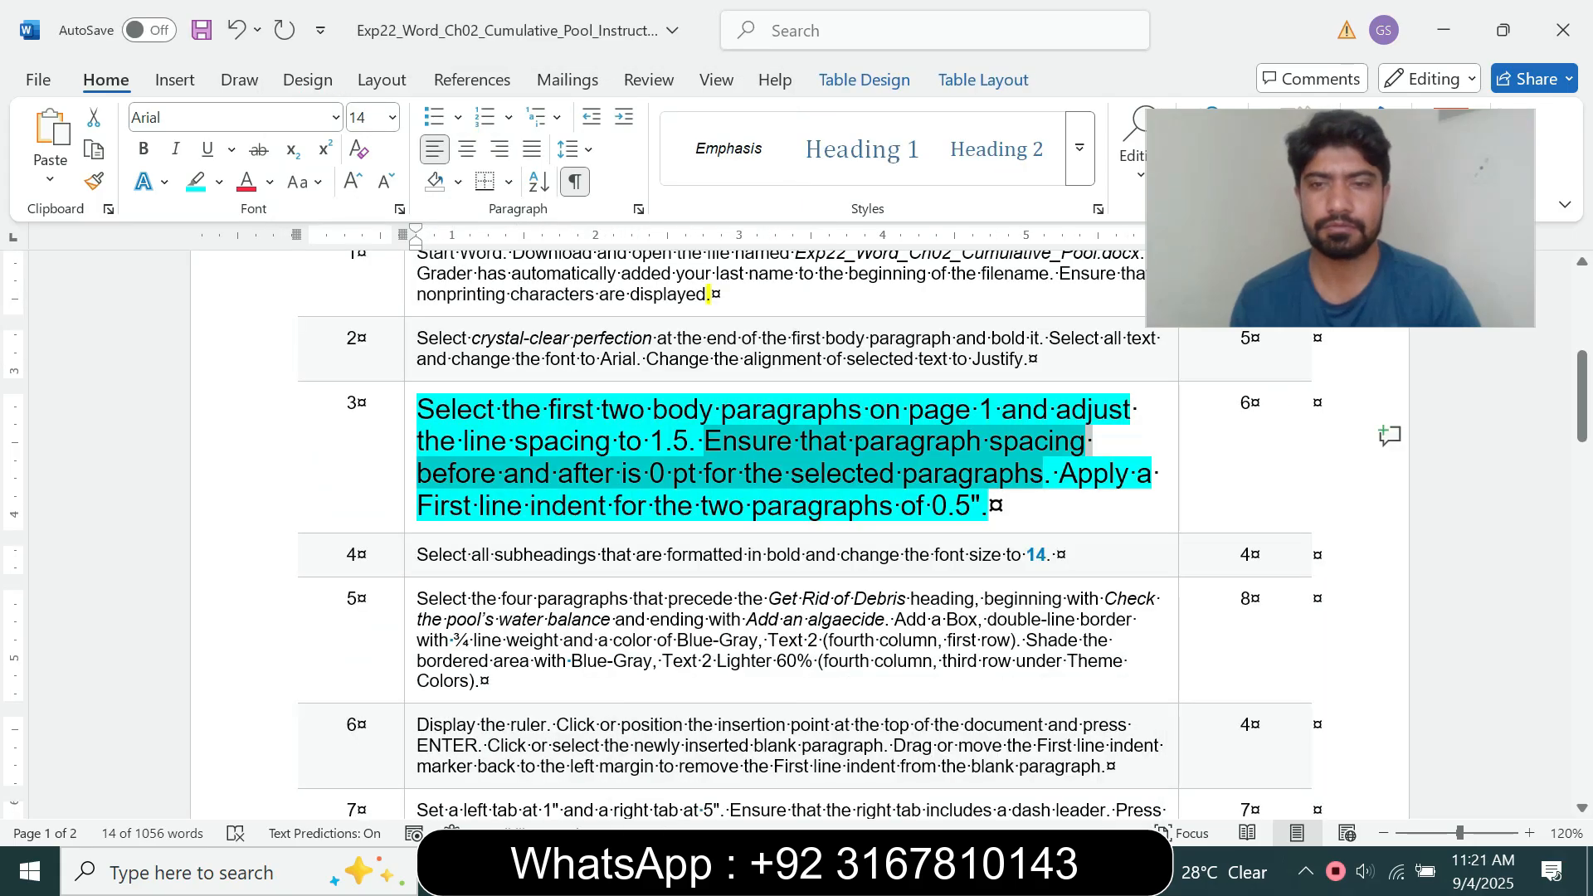
click(410, 513)
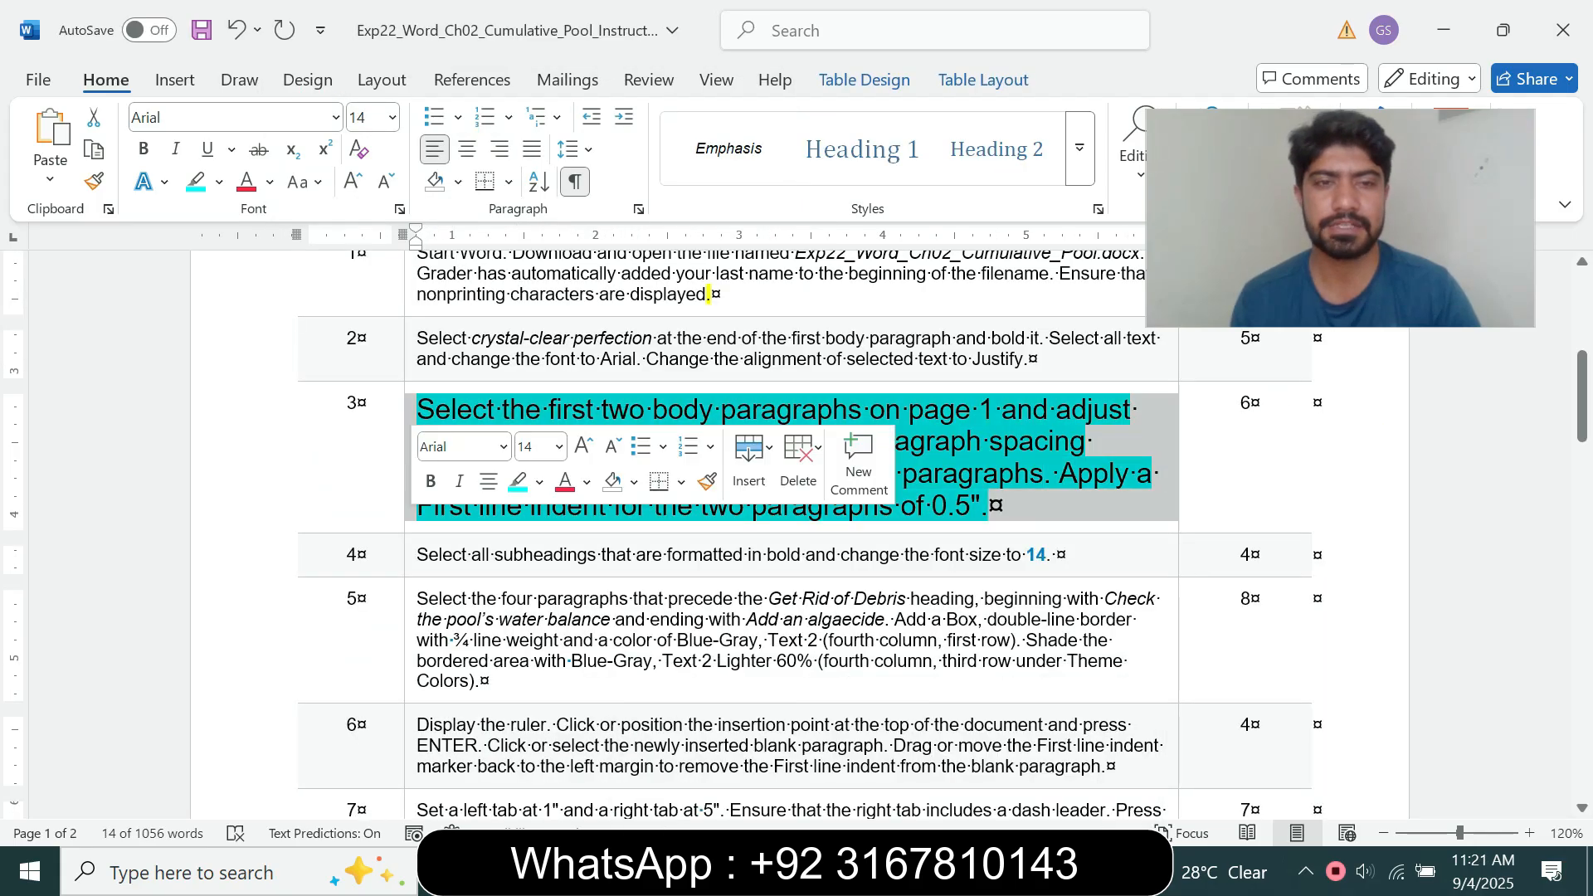
click(532, 446)
click(559, 446)
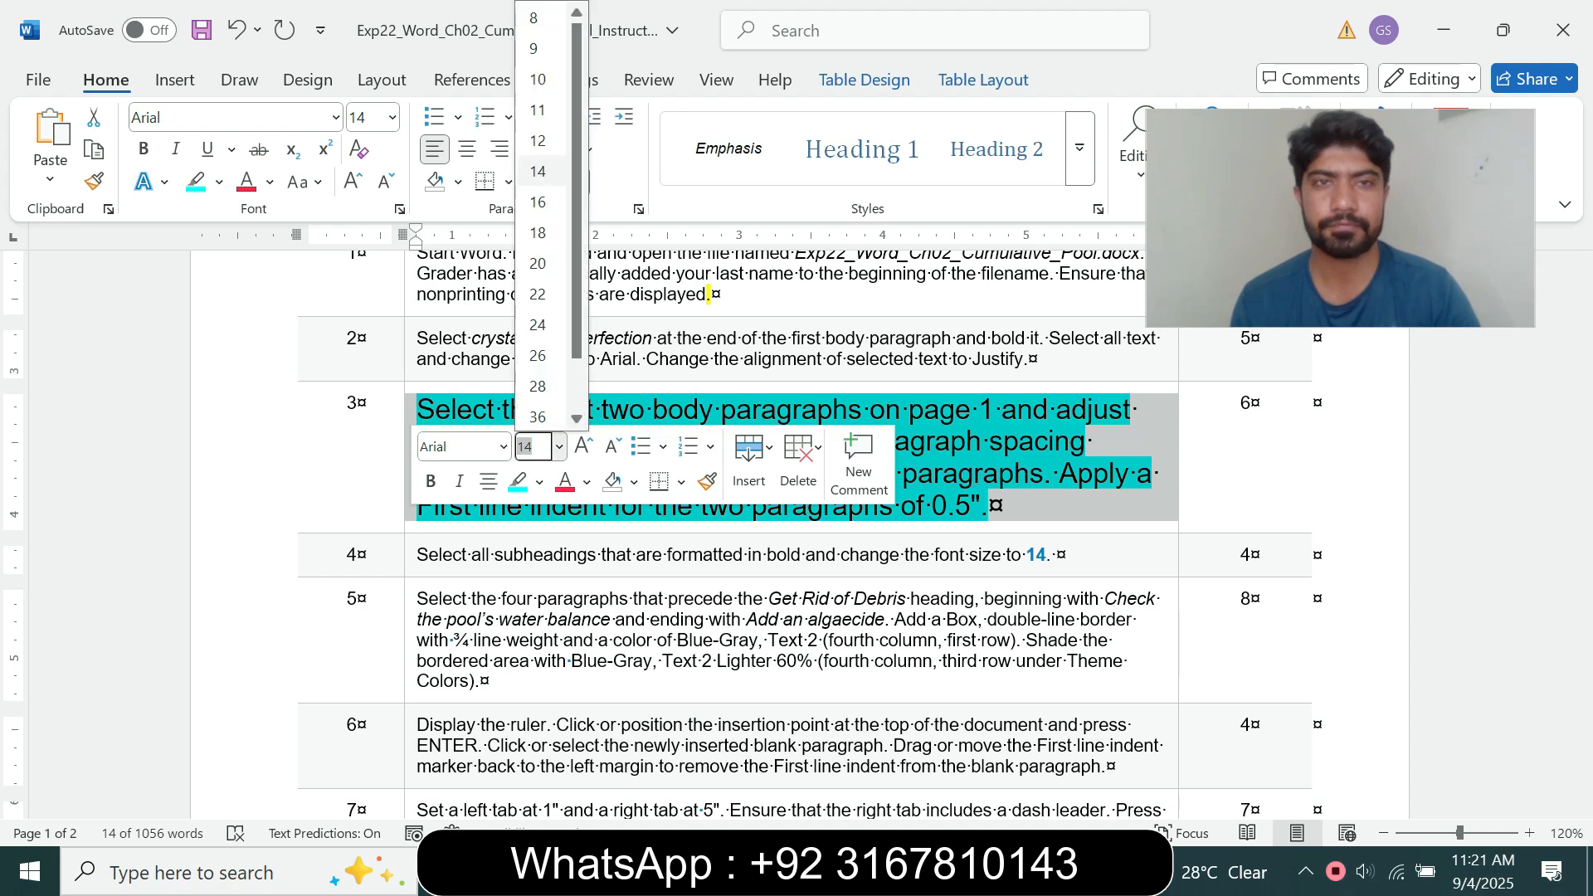
click(542, 48)
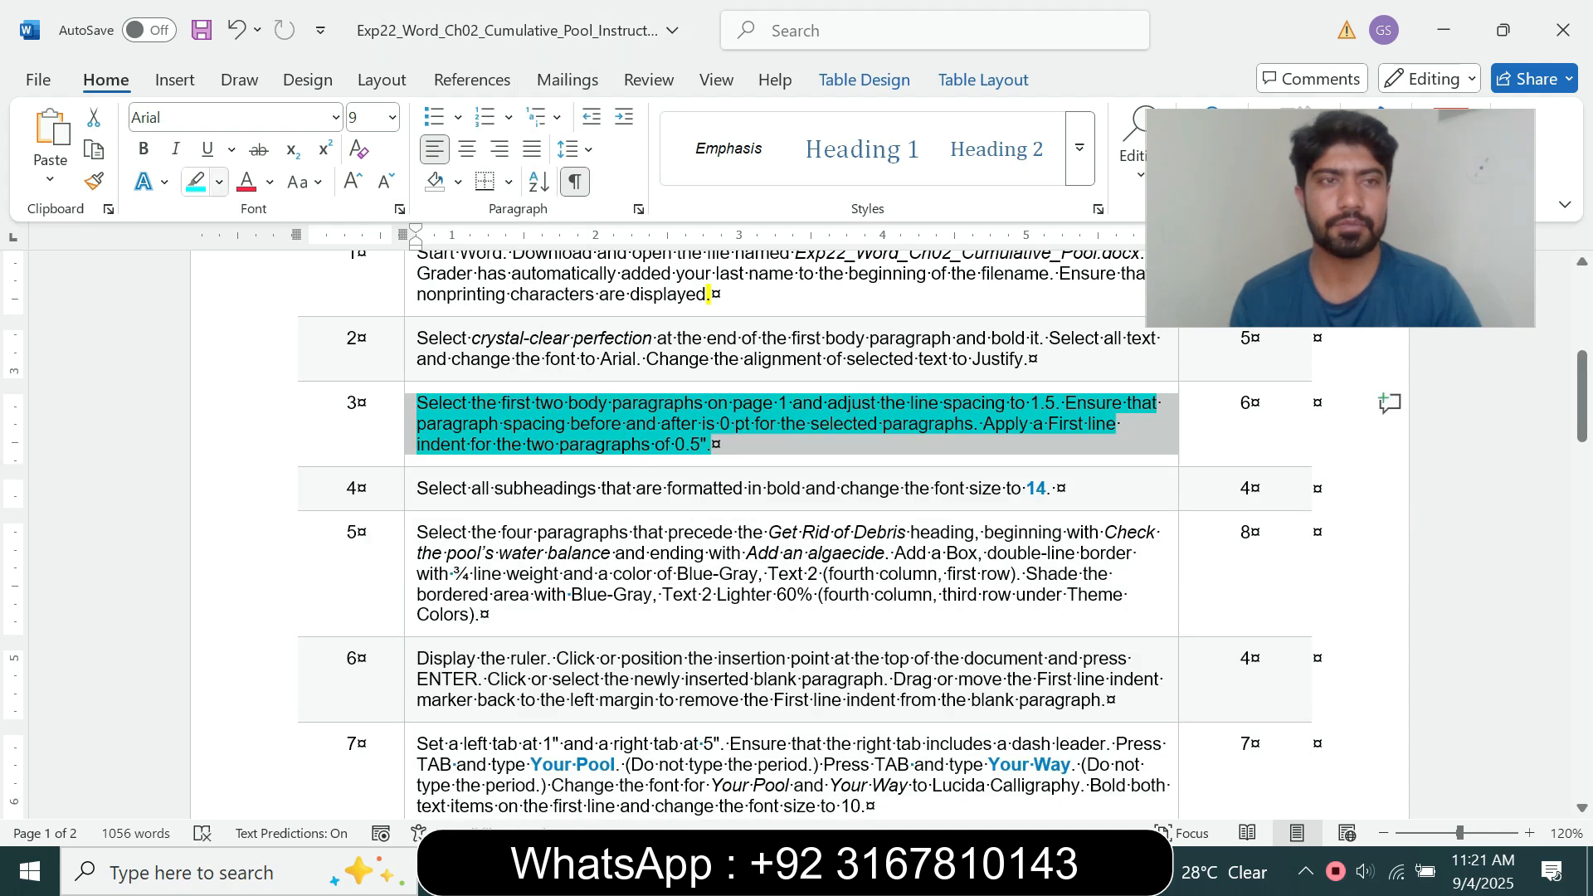
Step: Clear the highlight from the step 3 instruction, and emphasize the step 4 instruction with 14 pt text and a turquoise highlight
click(219, 182)
click(274, 382)
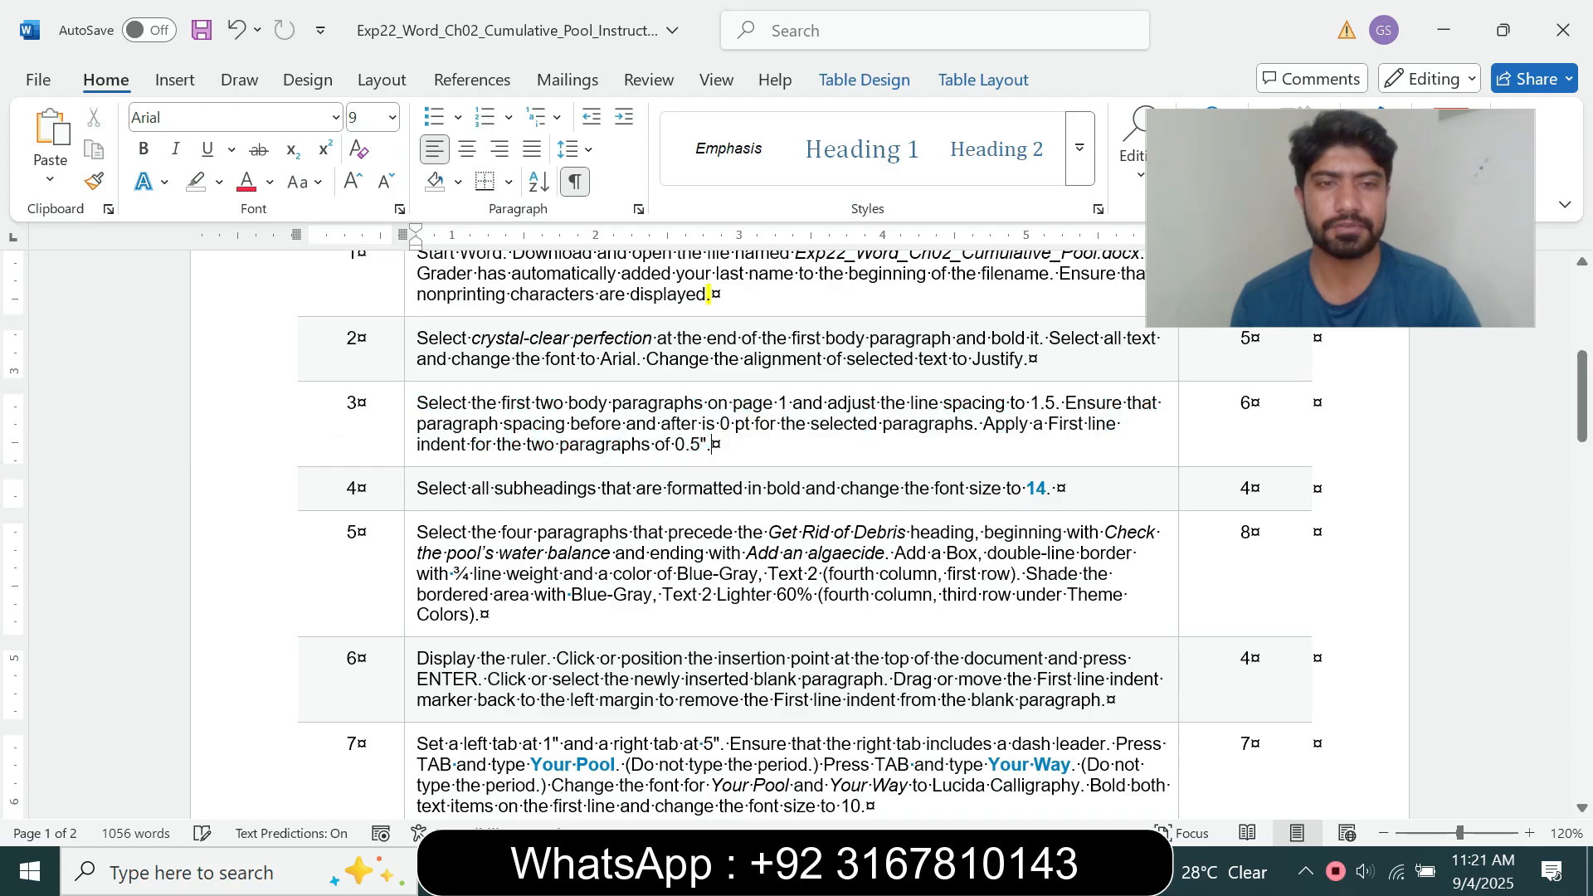
click(410, 488)
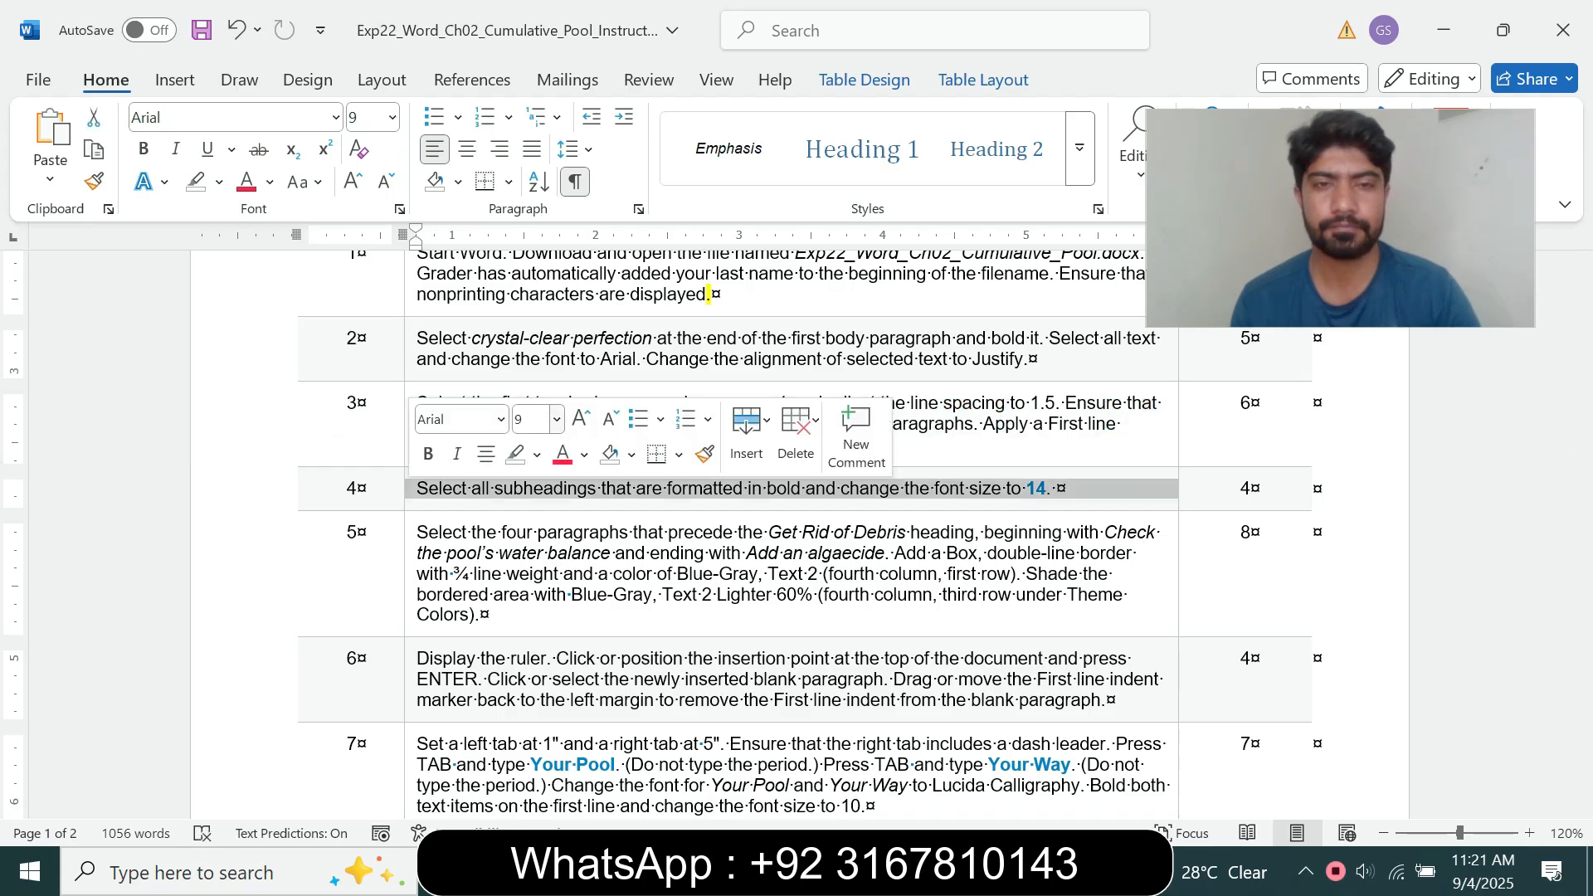
click(557, 419)
click(535, 605)
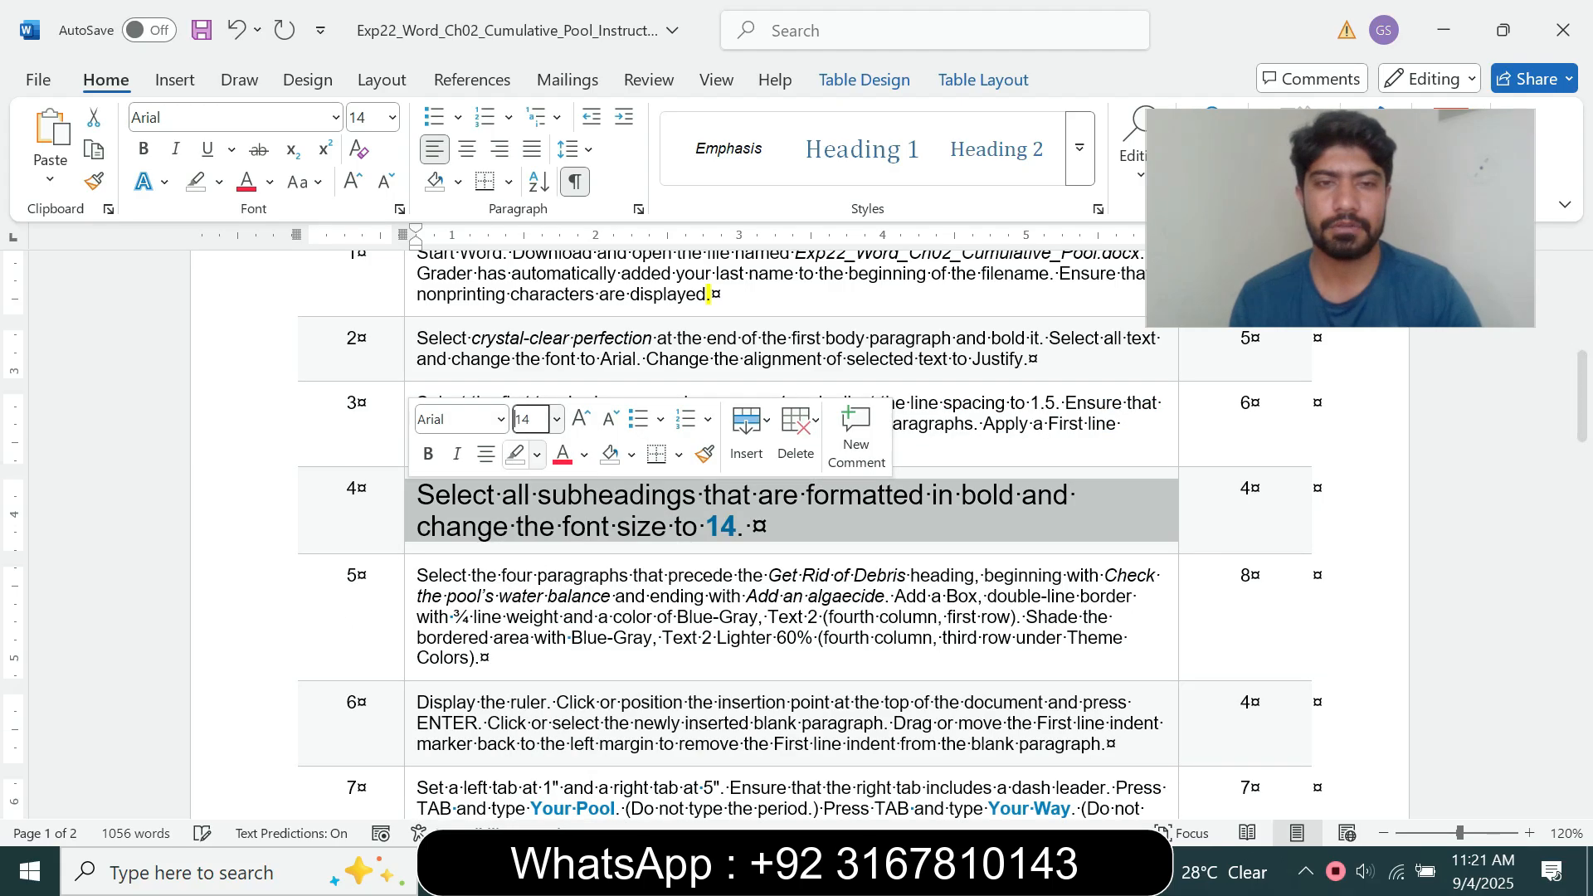
click(537, 454)
click(596, 541)
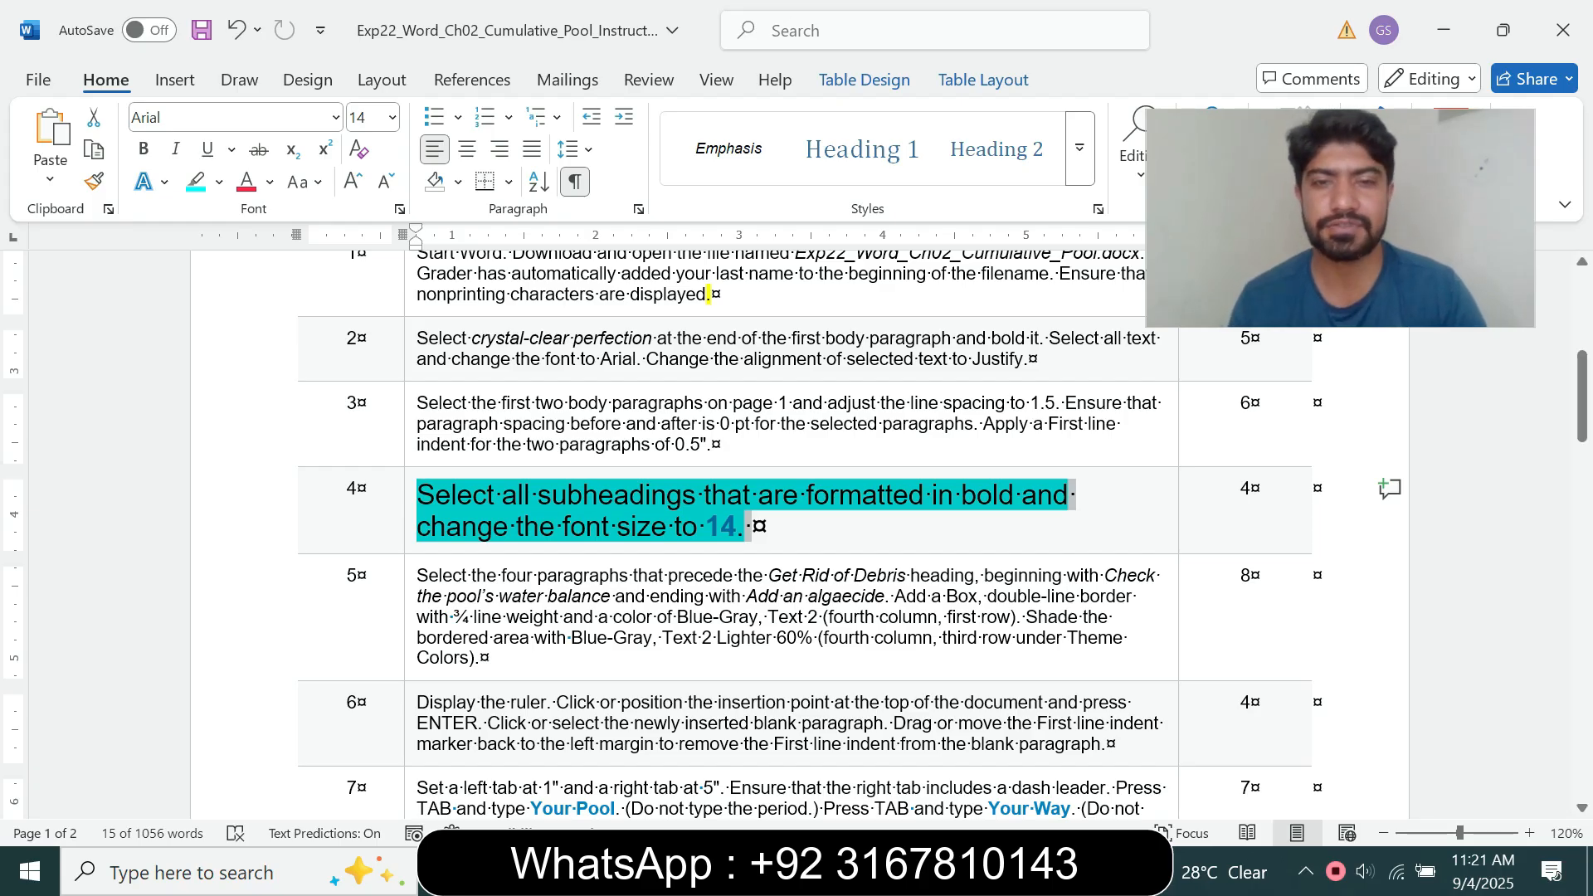
click(737, 527)
drag(722, 527, 676, 527)
click(457, 496)
drag(434, 495, 930, 495)
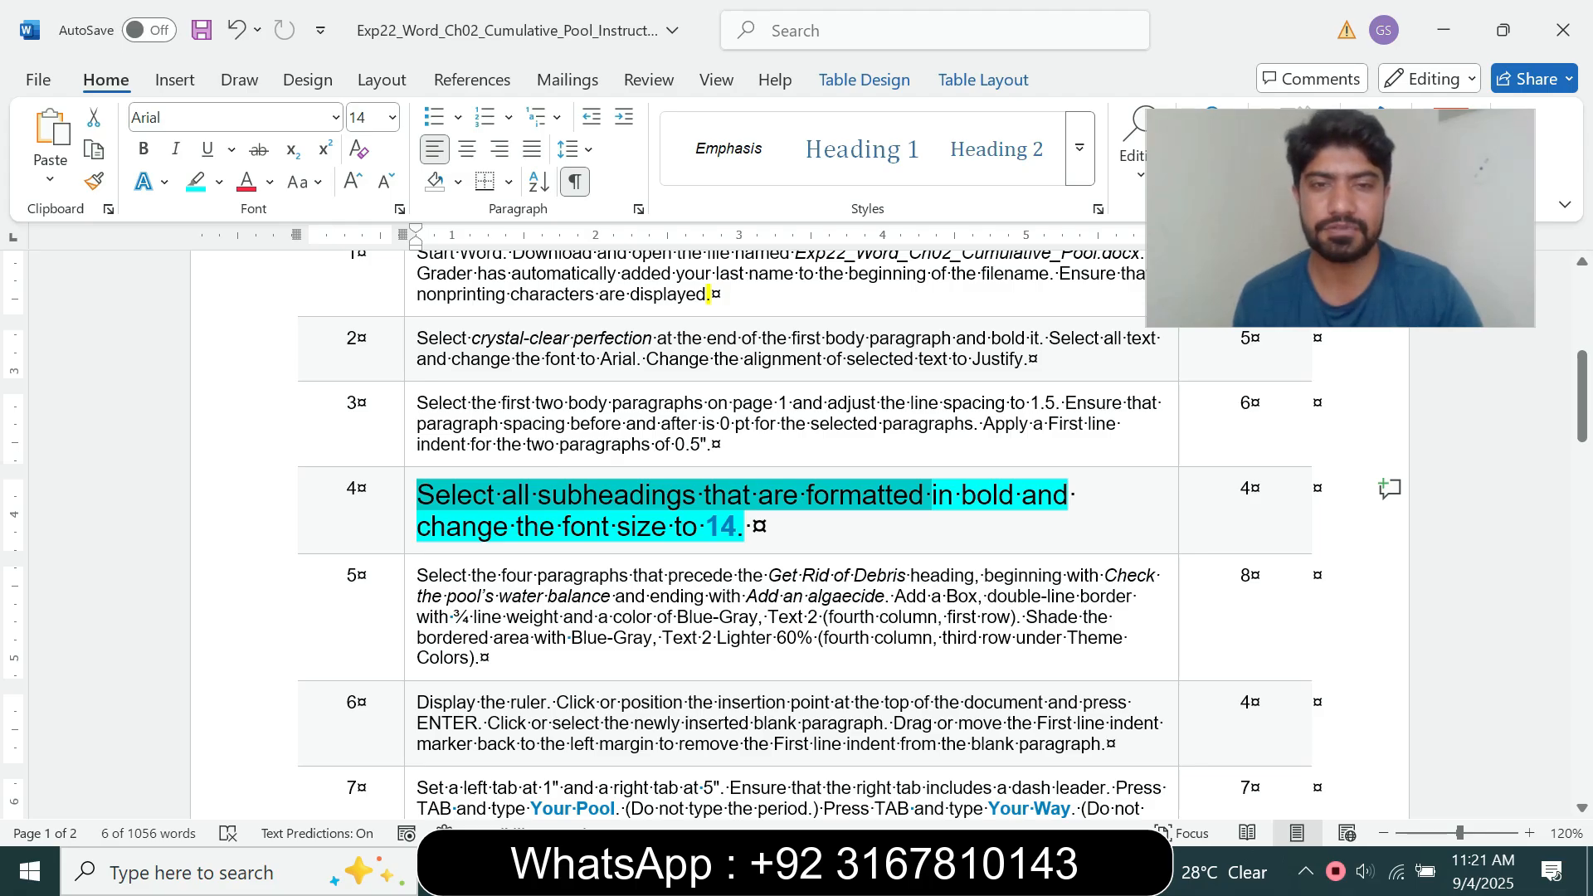
Step: In the pool maintenance document, set the bold "Get Rid of Debris" subheading to 14 pt, as step 4 requires
mouse_move(886, 871)
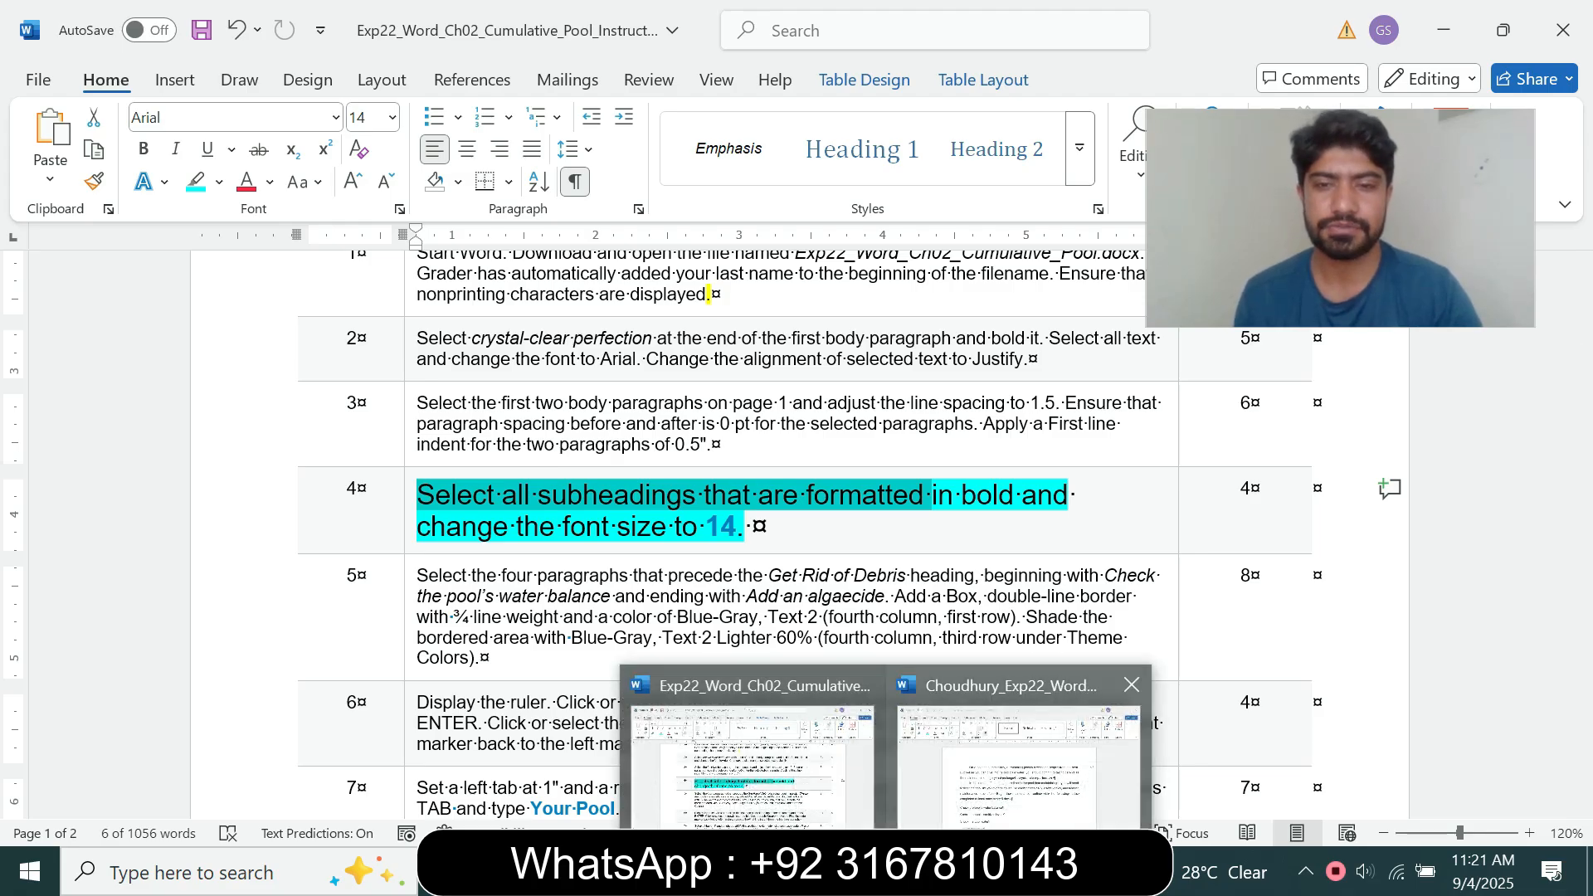
click(1019, 755)
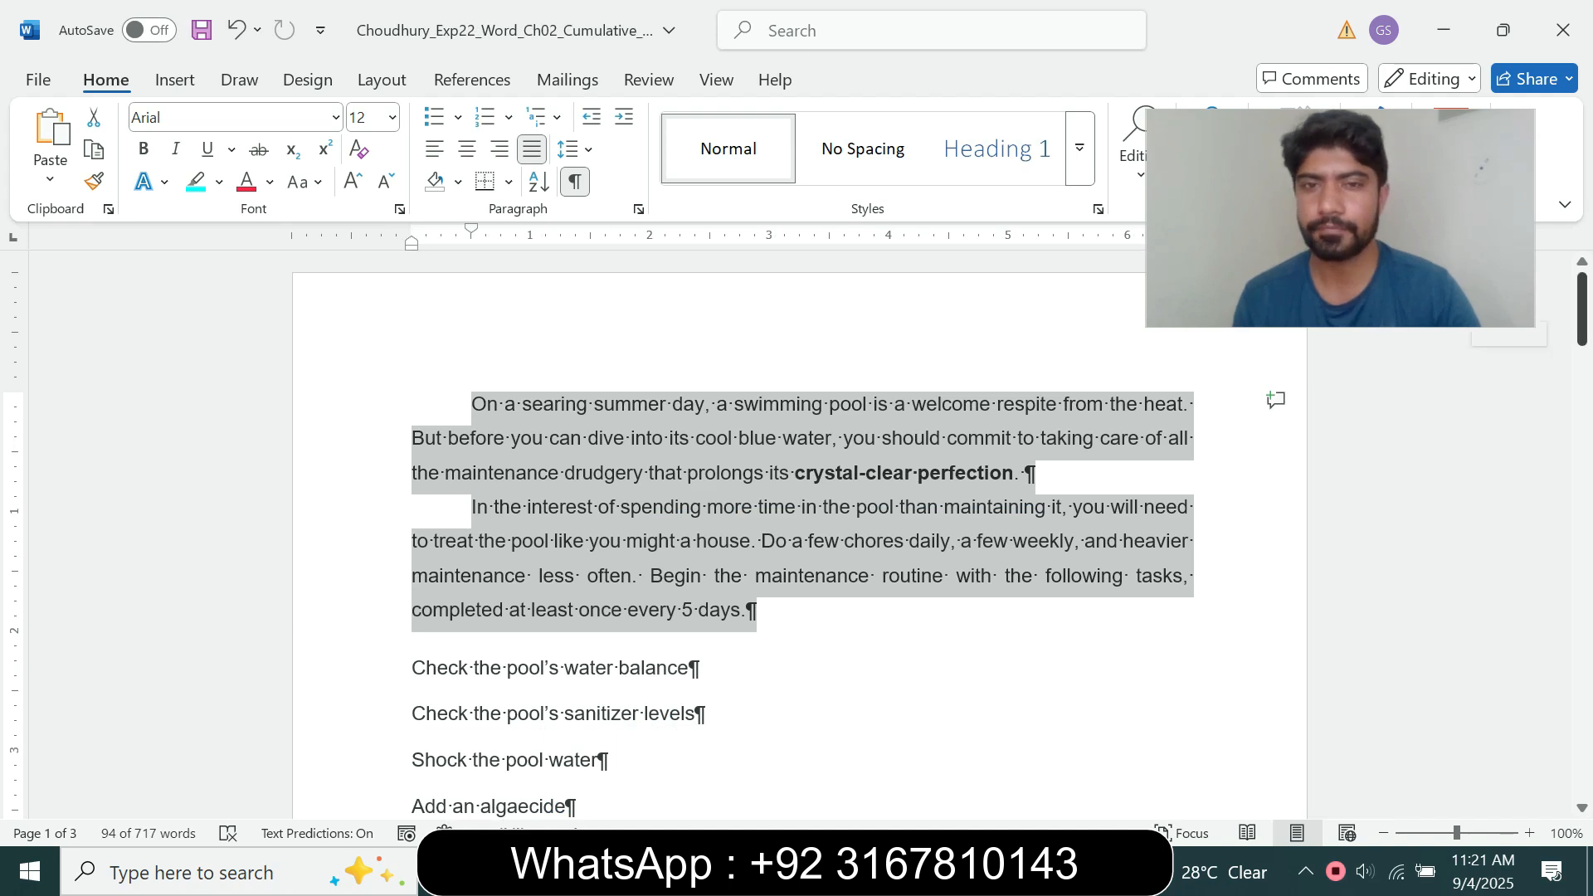
scroll(796, 531, down, 3)
drag(412, 522, 586, 522)
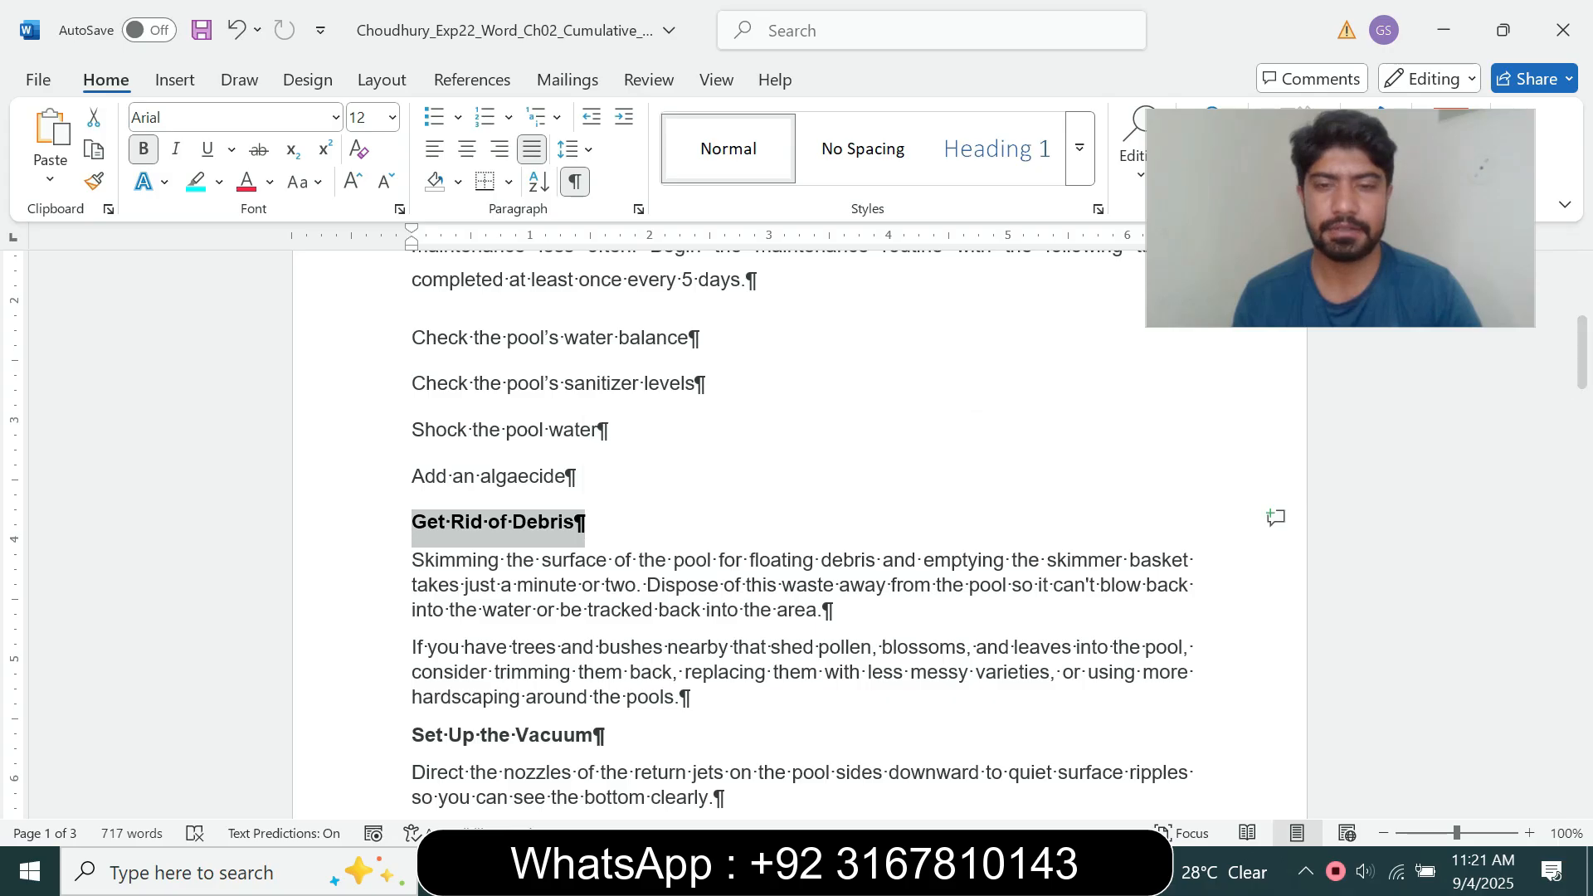
mouse_move(888, 871)
click(754, 763)
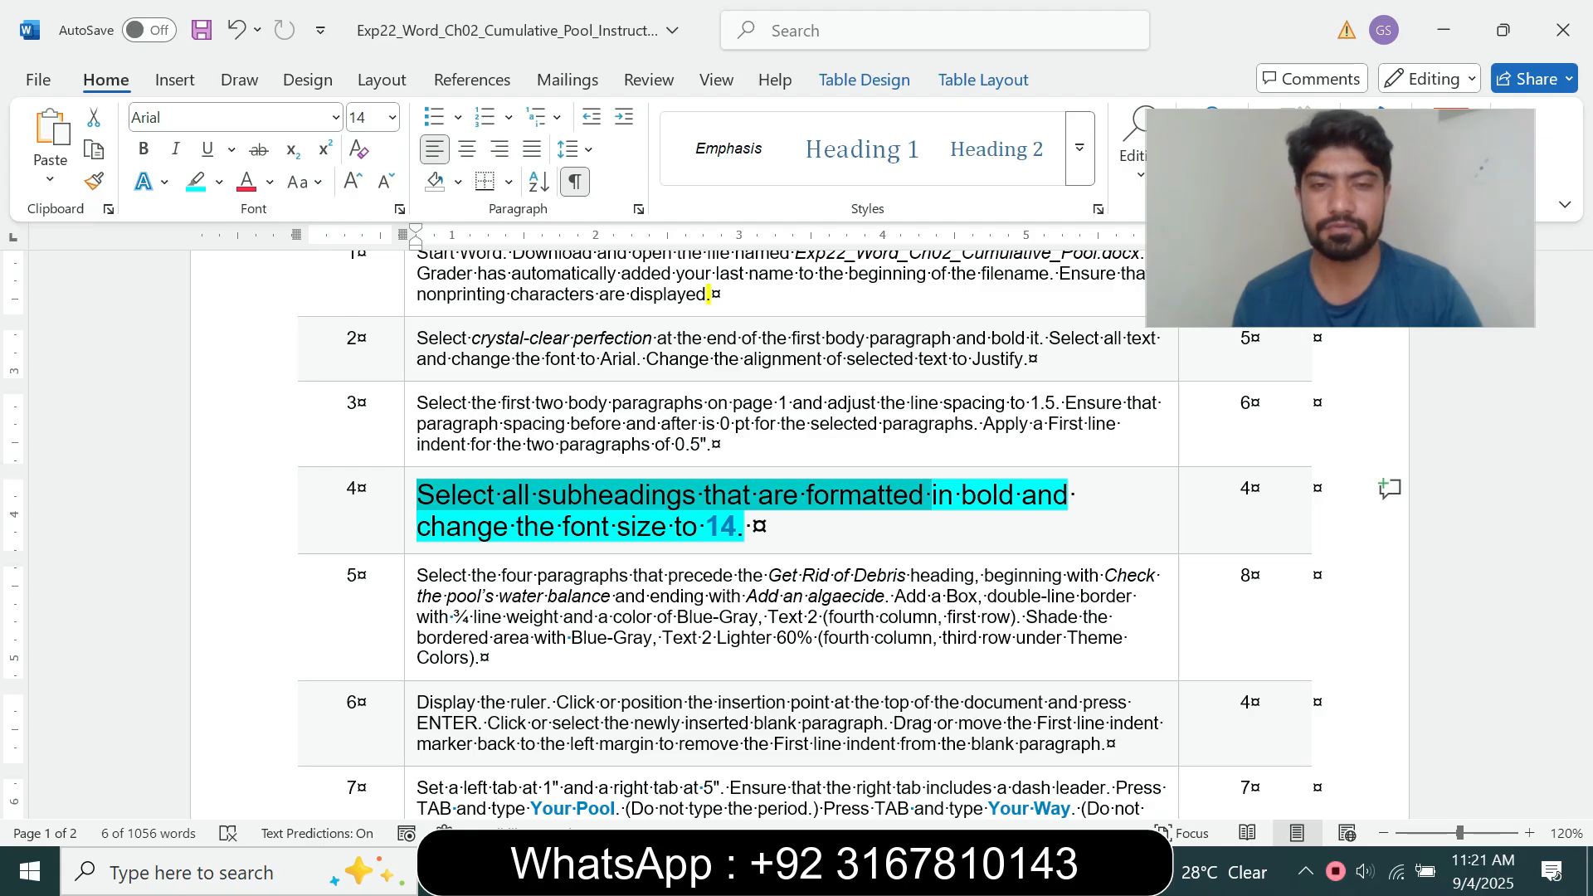
mouse_move(887, 871)
click(1017, 756)
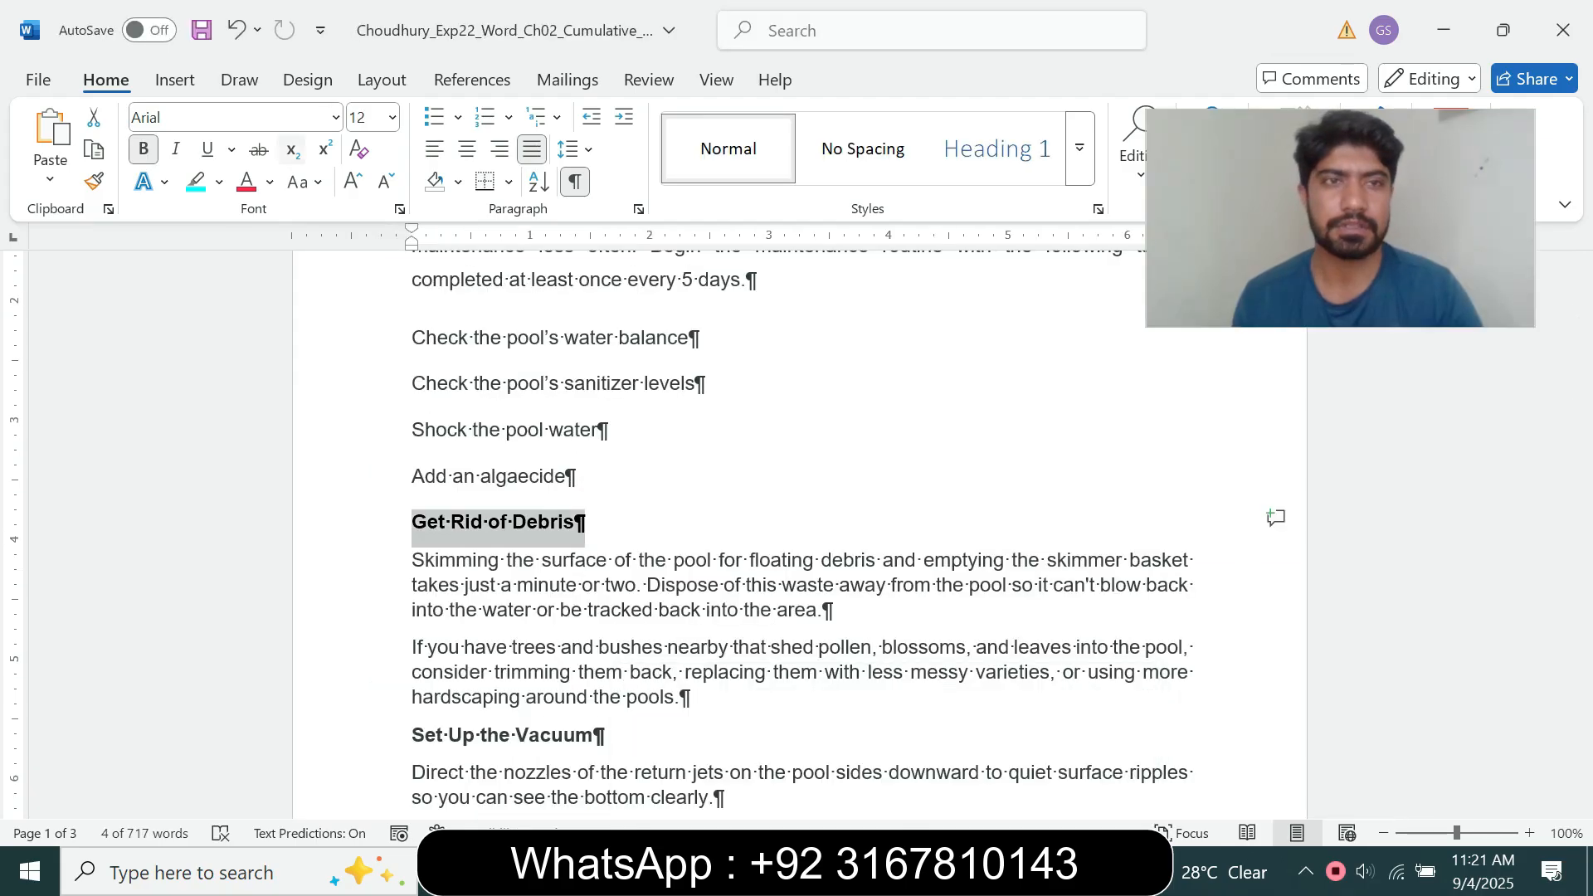
click(393, 117)
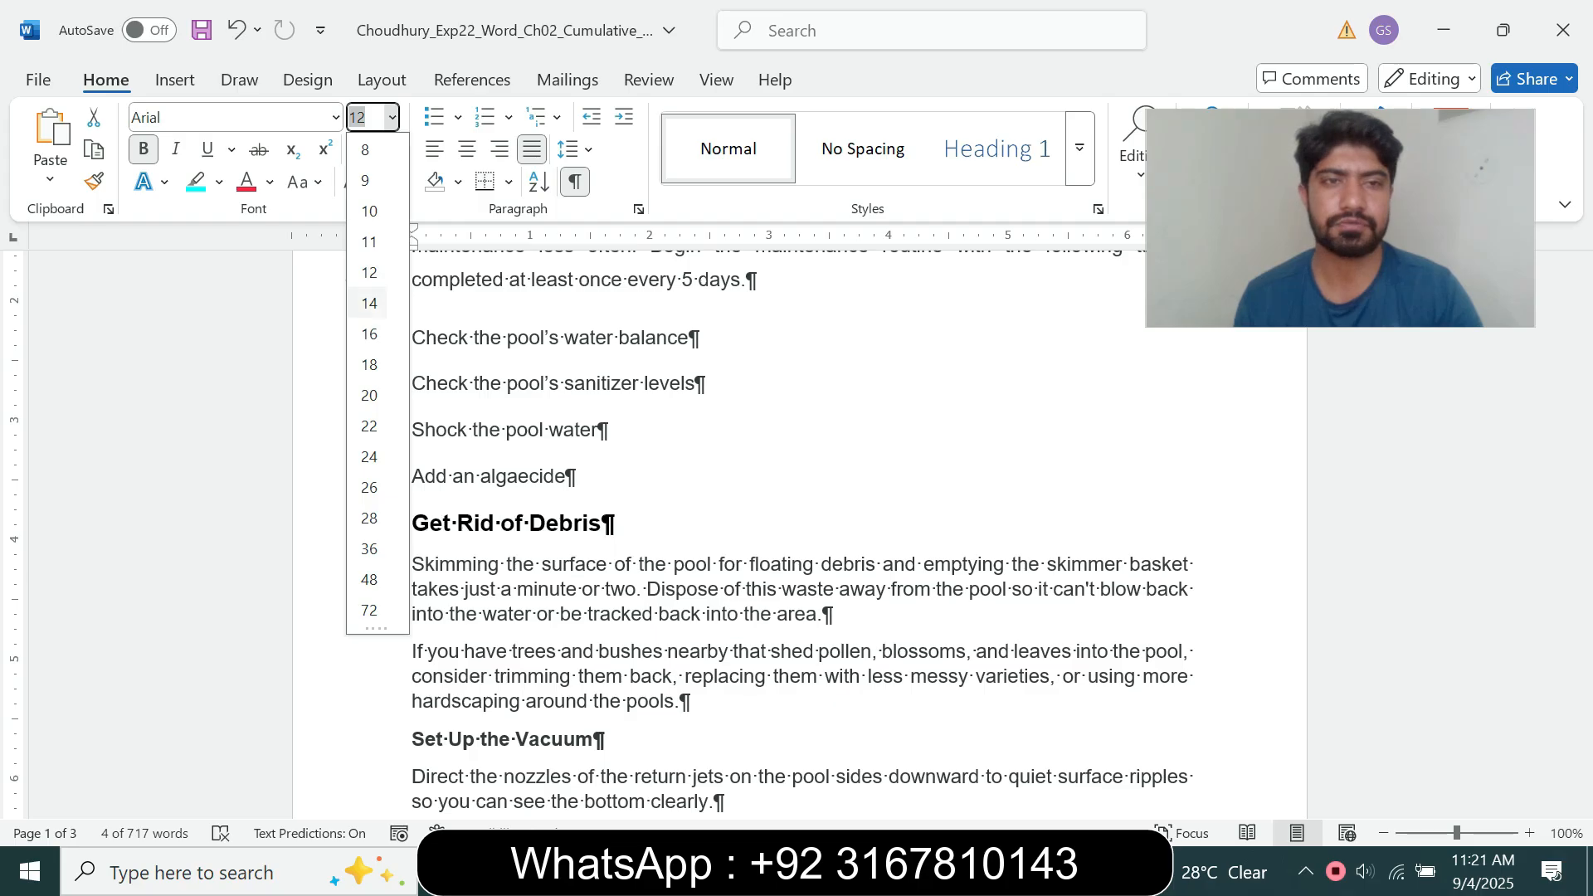
click(365, 303)
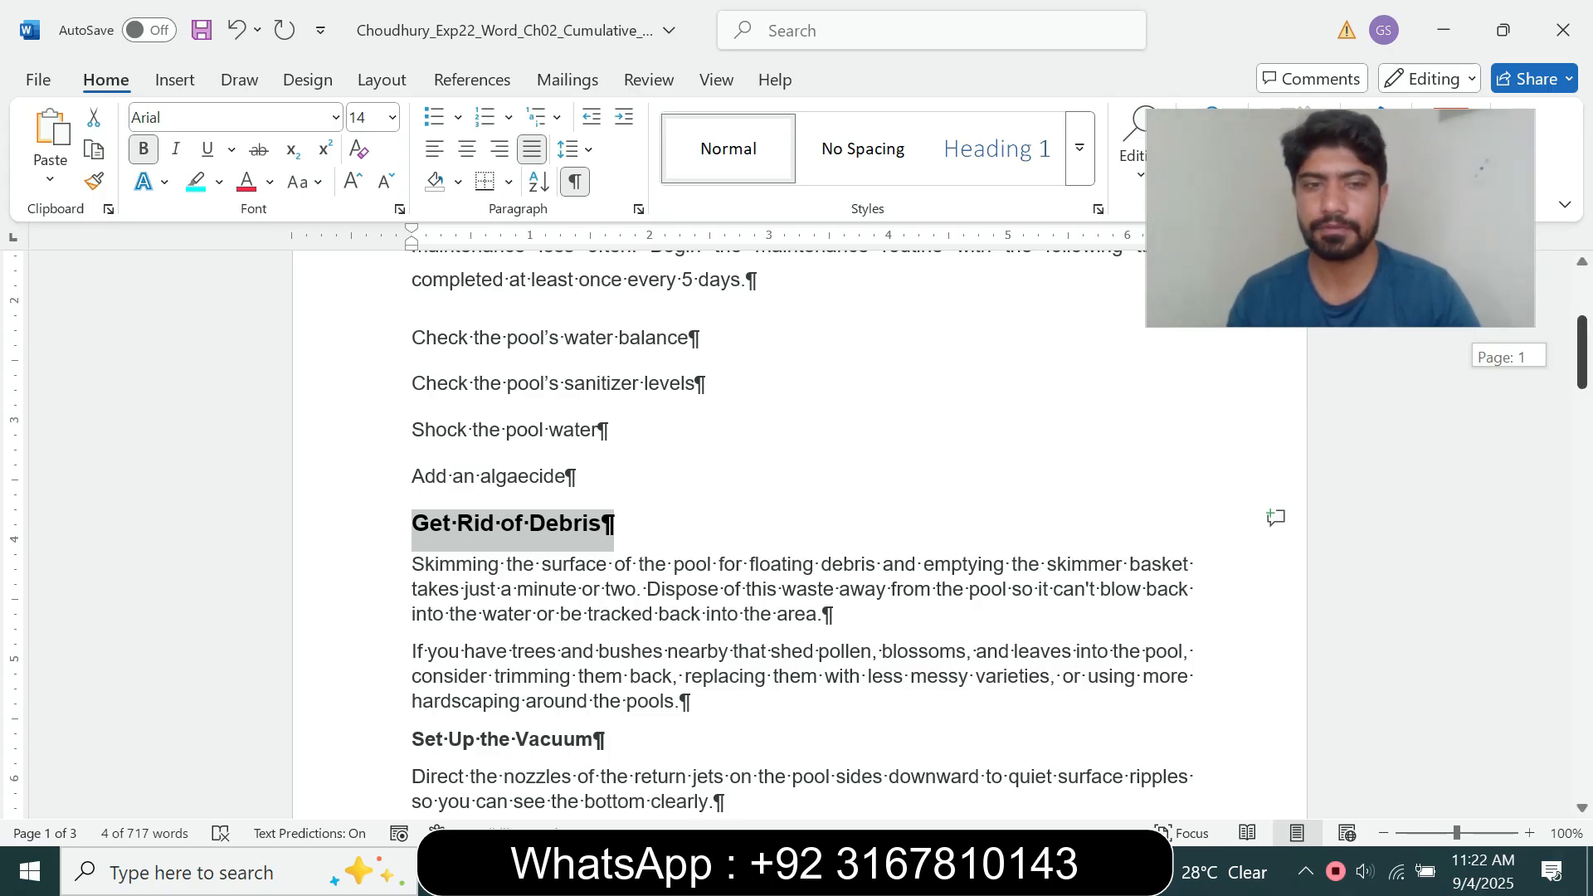
Step: Set the bold "Set Up the Vacuum" subheading in the pool maintenance document to 14 pt, rechecking the step 4 instruction
scroll(800, 531, down, 3)
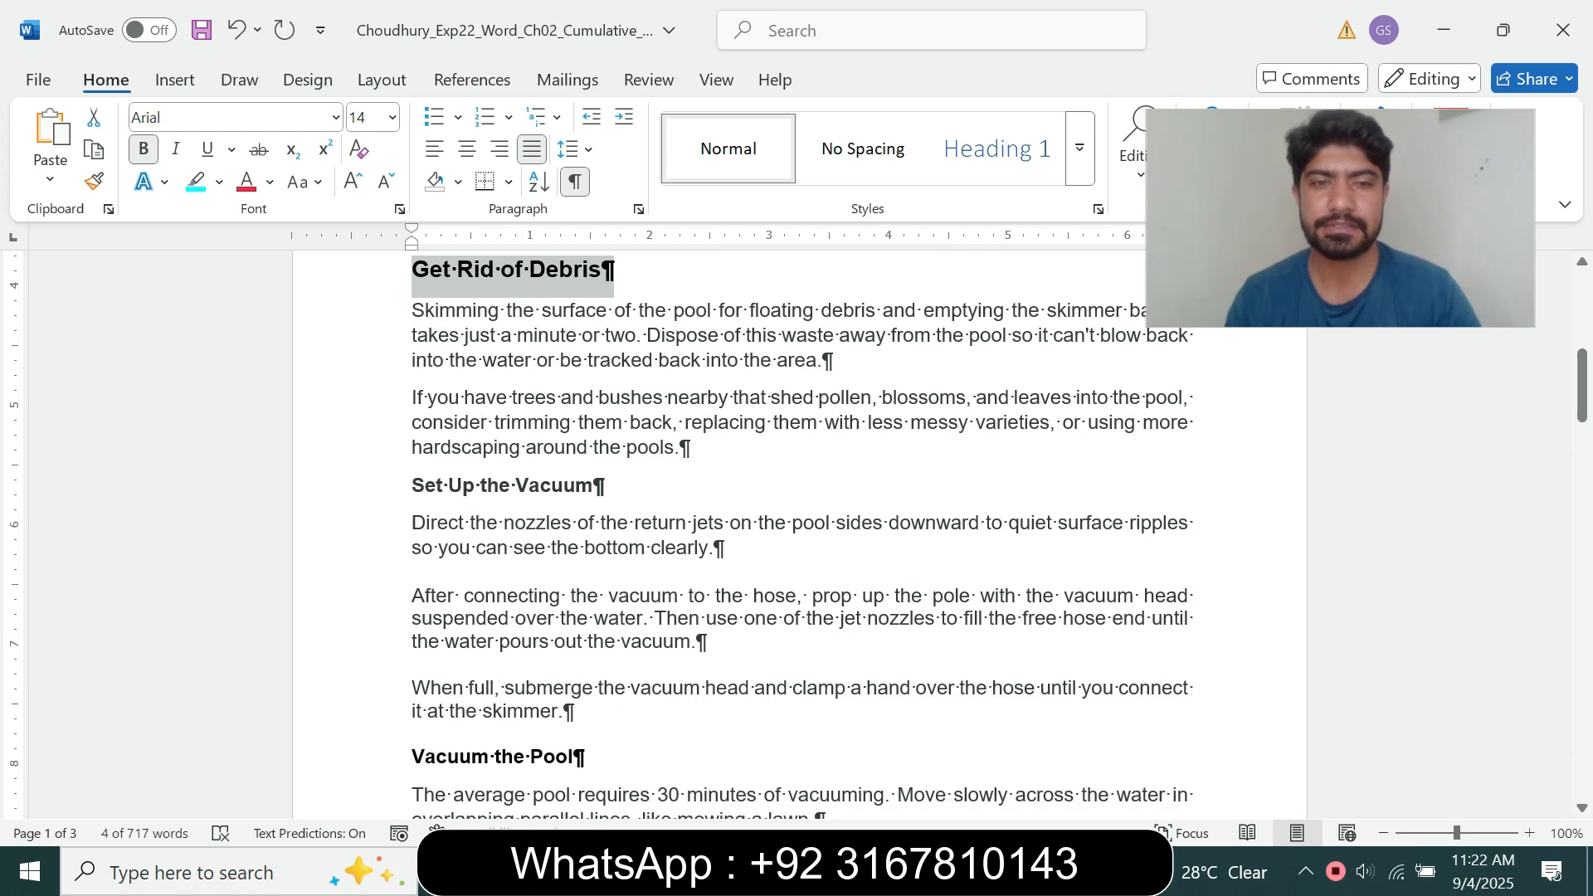
drag(413, 487, 607, 488)
mouse_move(887, 872)
click(754, 751)
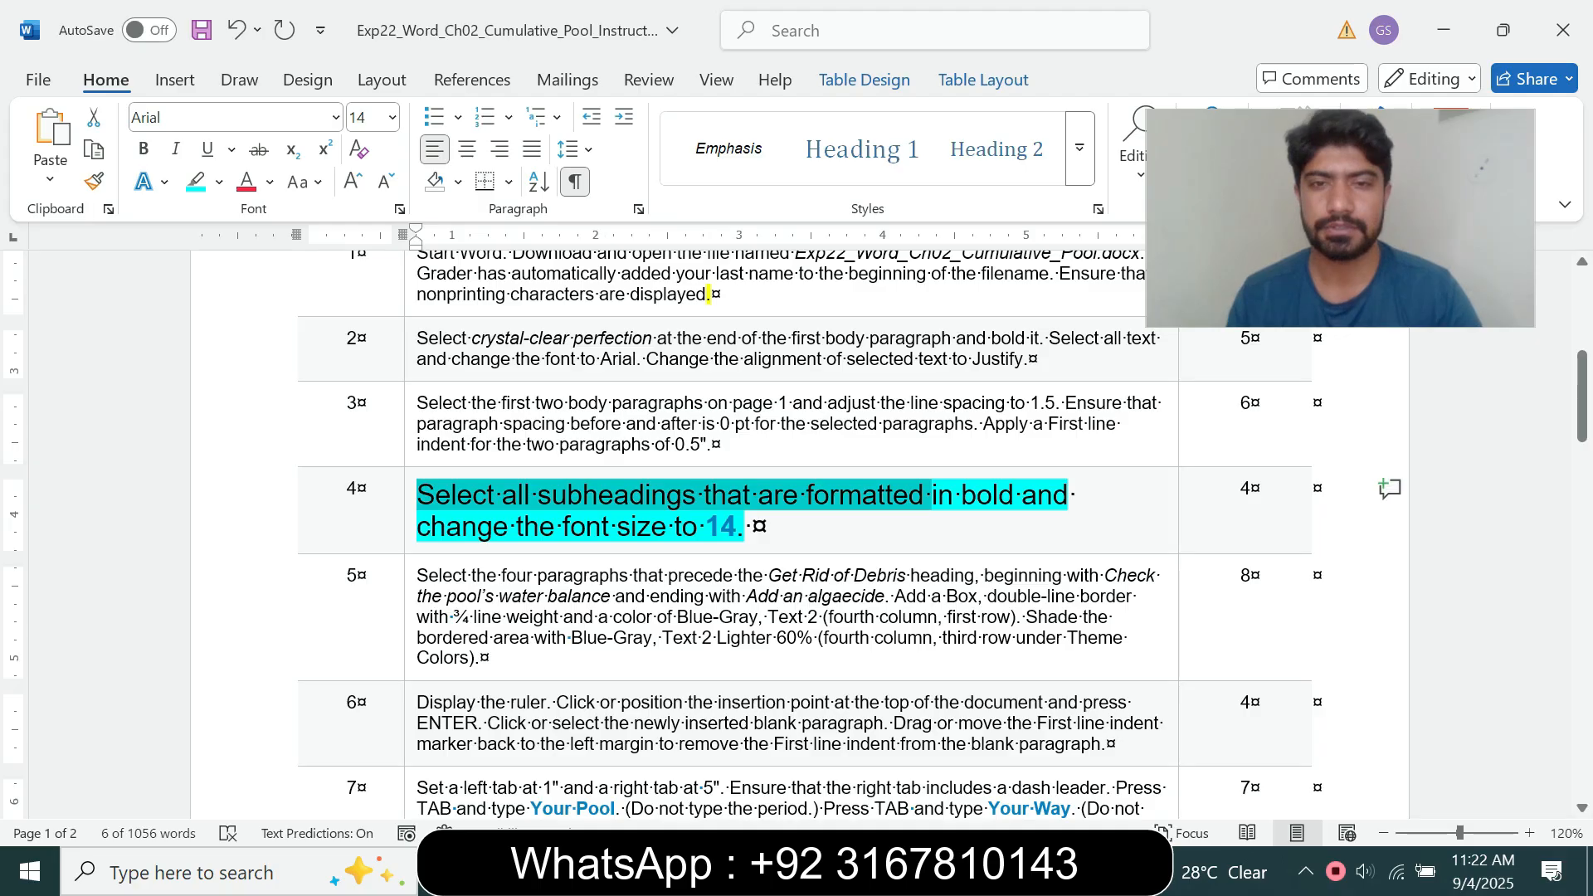
mouse_move(887, 871)
click(987, 755)
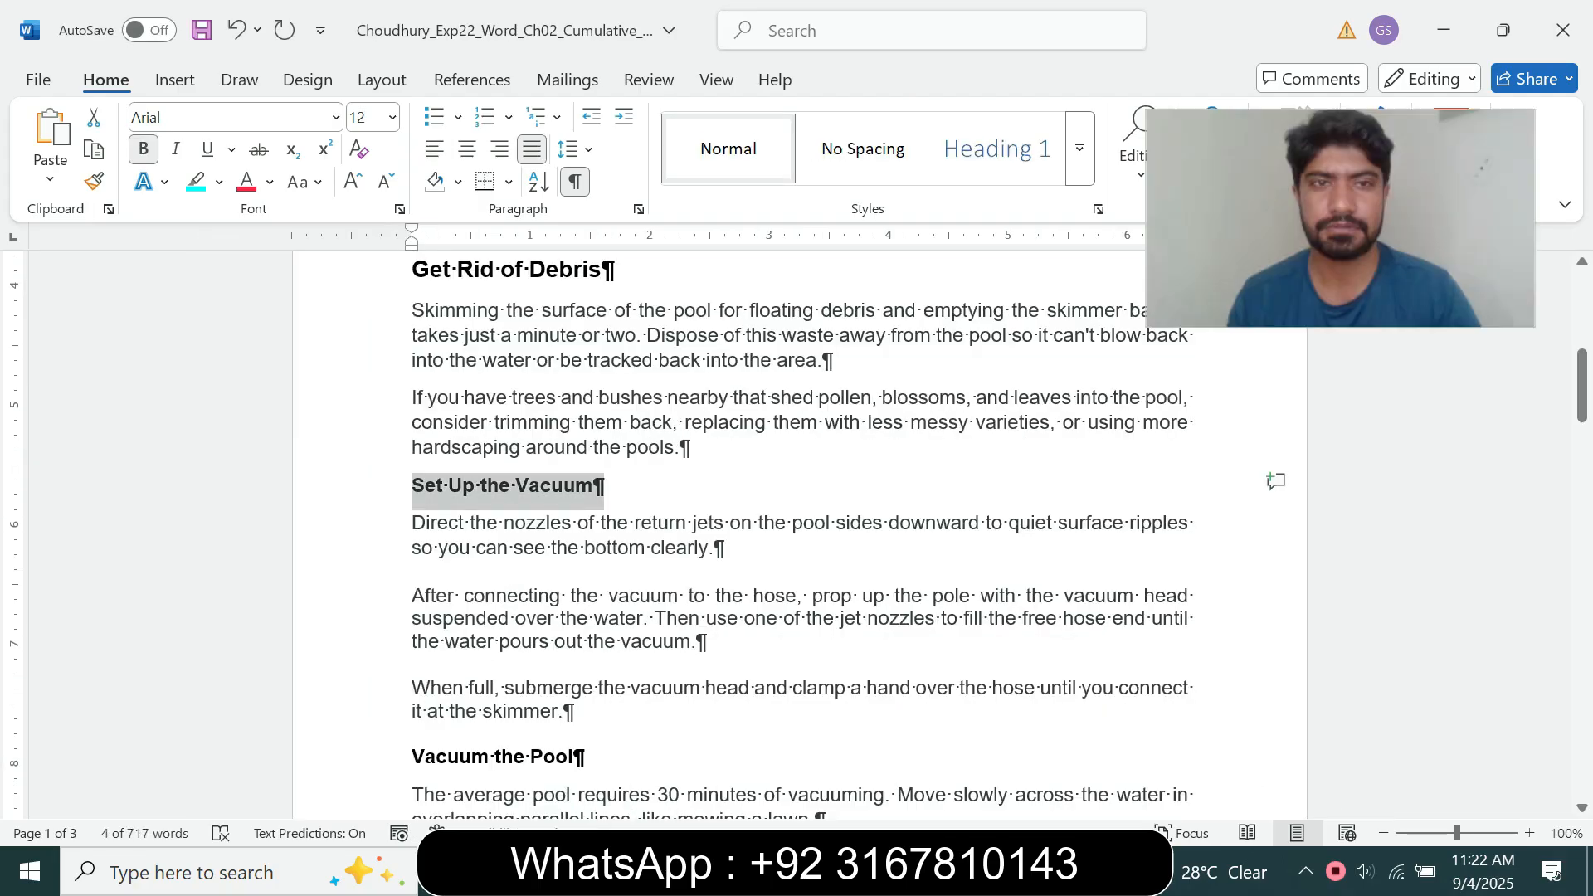
click(392, 117)
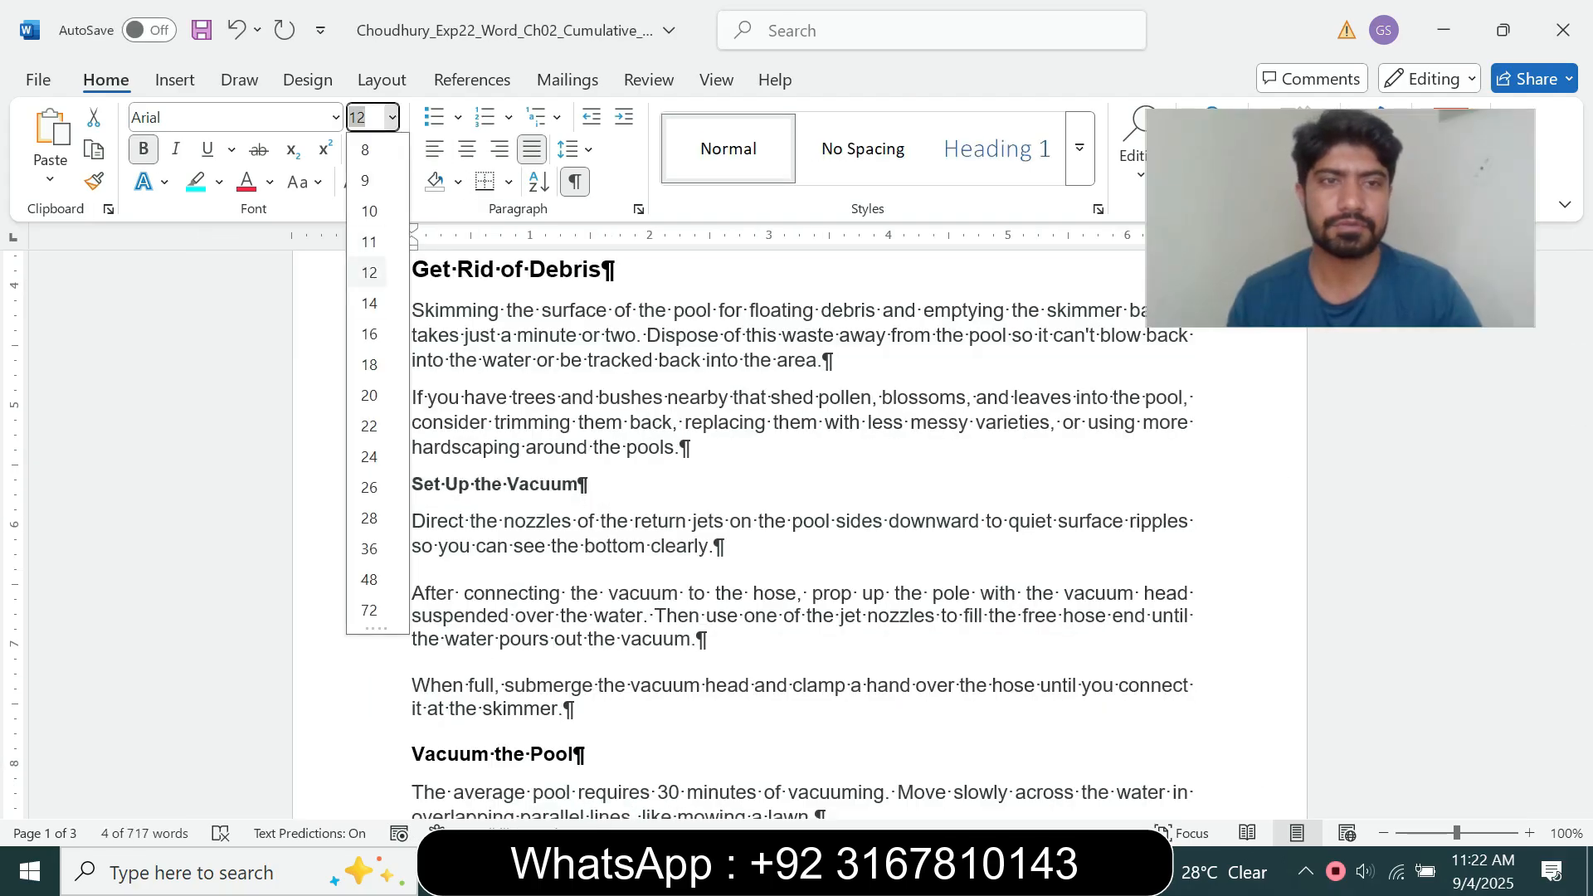
click(369, 302)
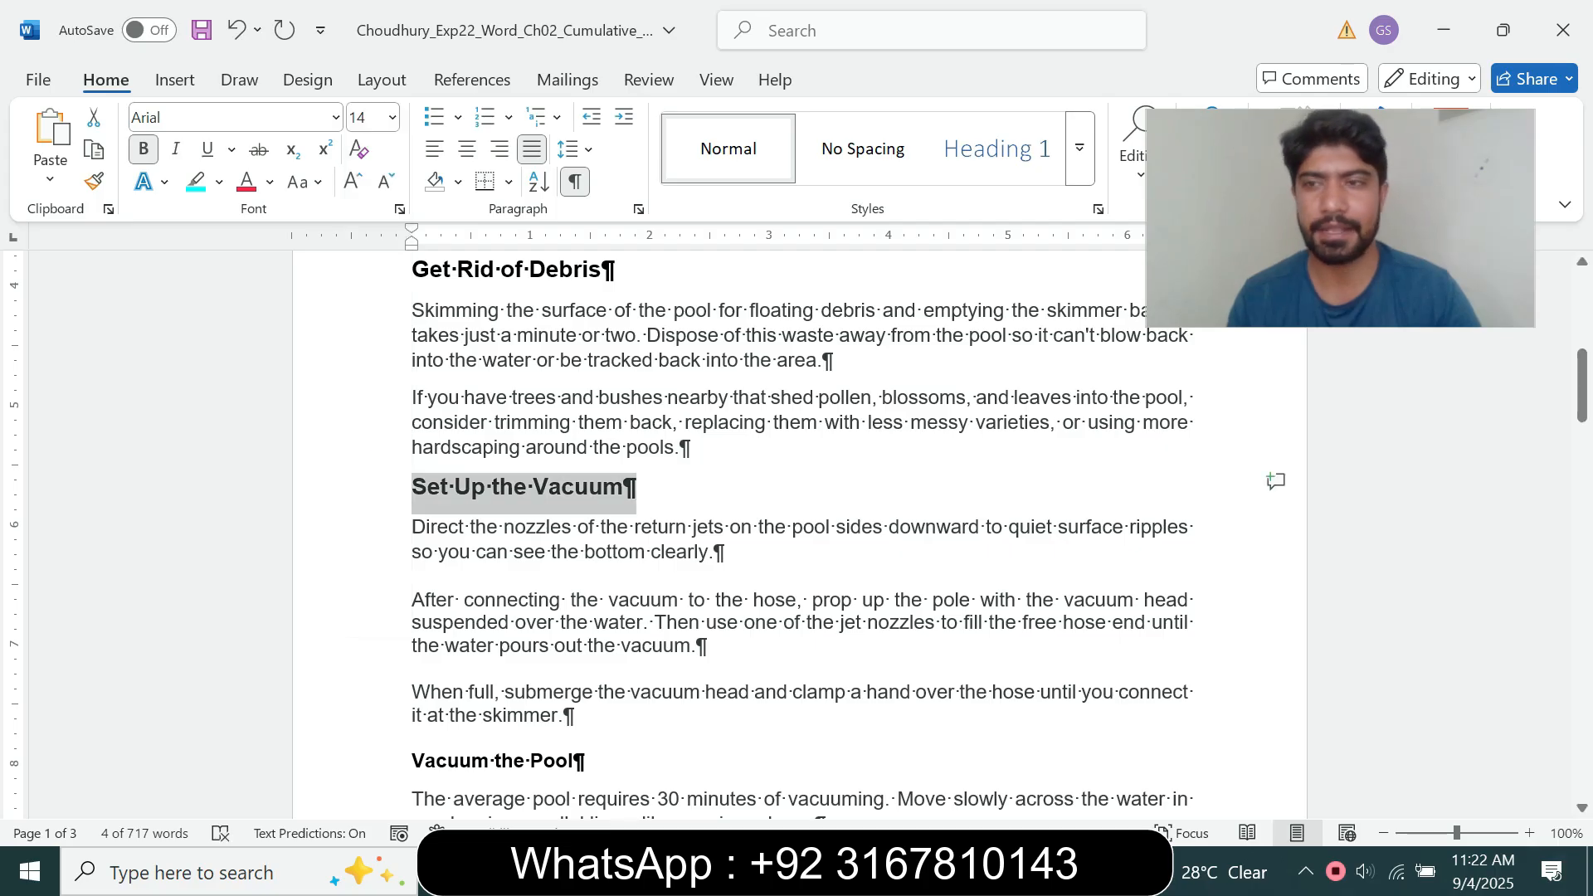
Step: Set the bold "Vacuum the Pool" subheading at the end of page 1 to 14 pt
scroll(796, 531, down, 4)
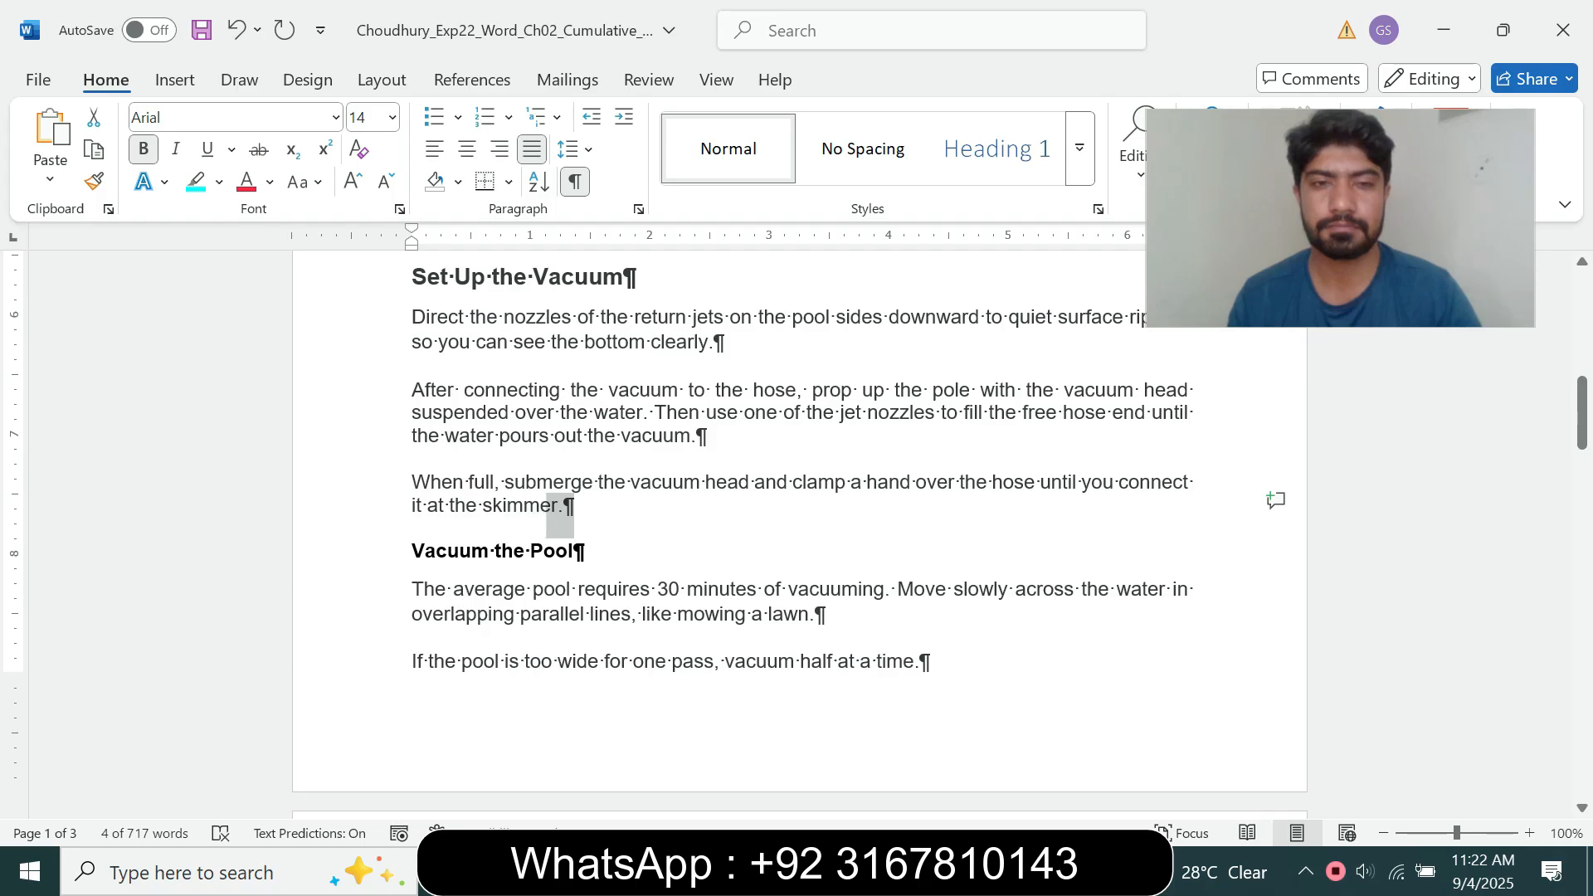
triple_click(548, 550)
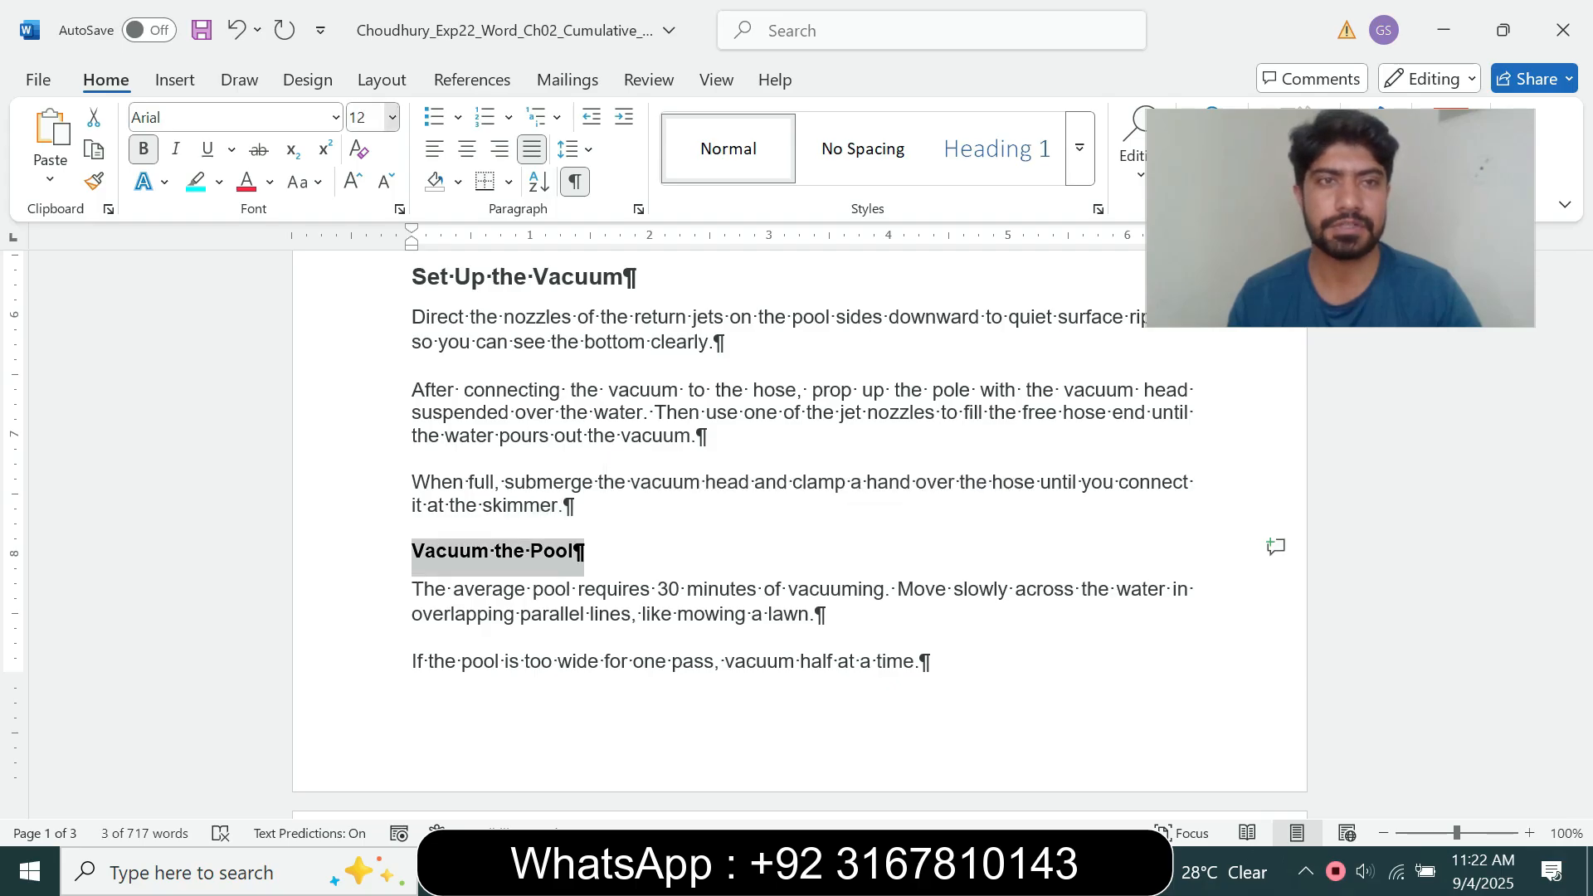
click(392, 117)
click(369, 302)
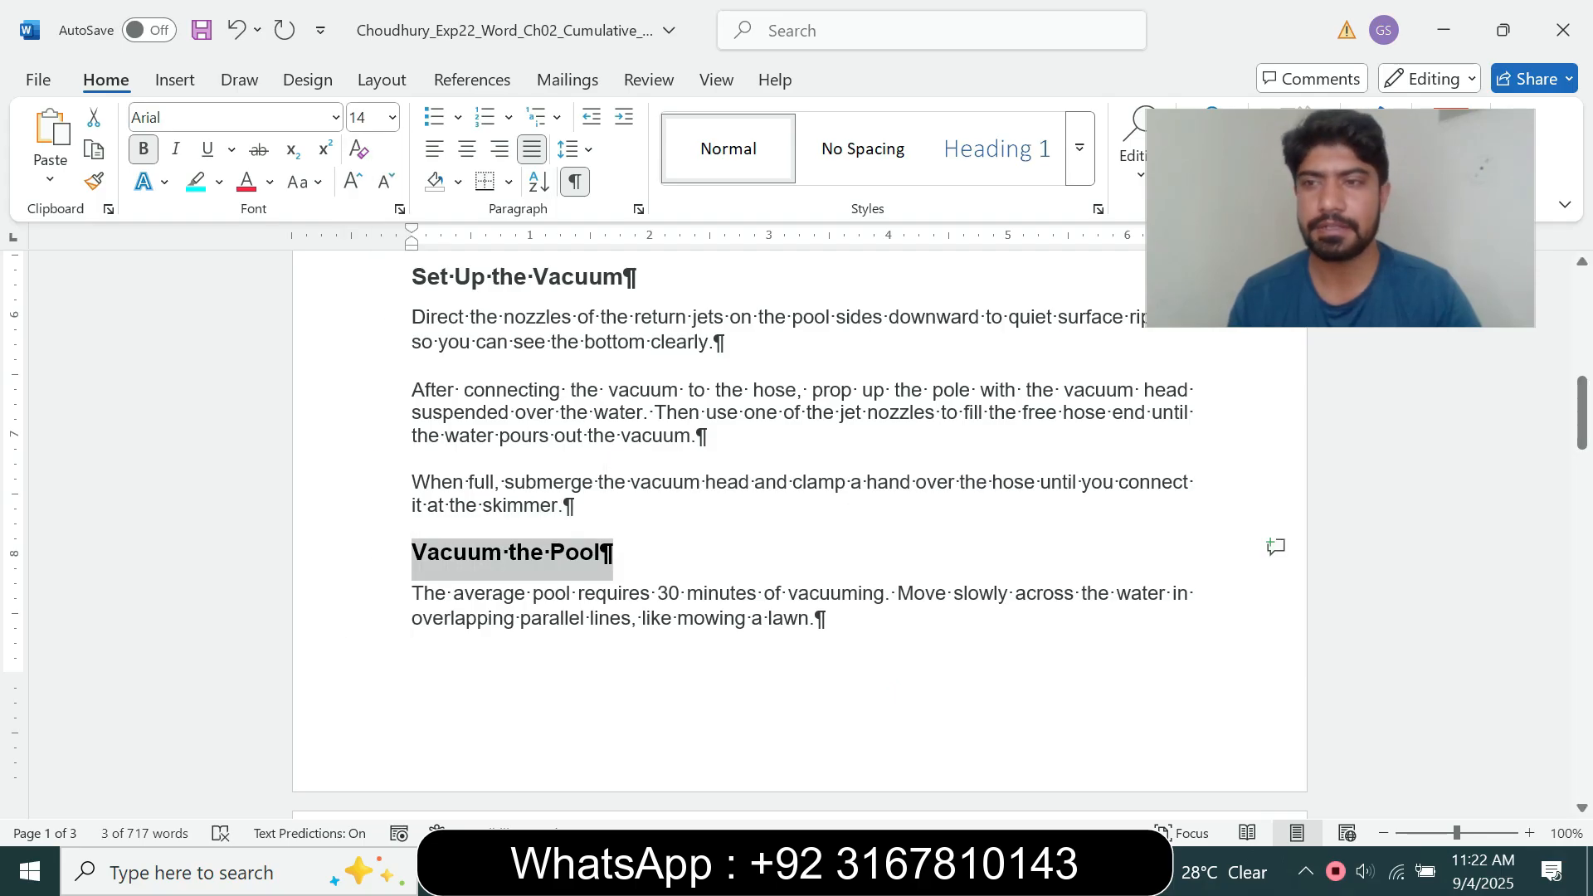
Step: Set the "Adjust the Chemicals" and "Backwash the Filter" subheadings on page 2 to 14 pt
drag(1582, 413, 1582, 488)
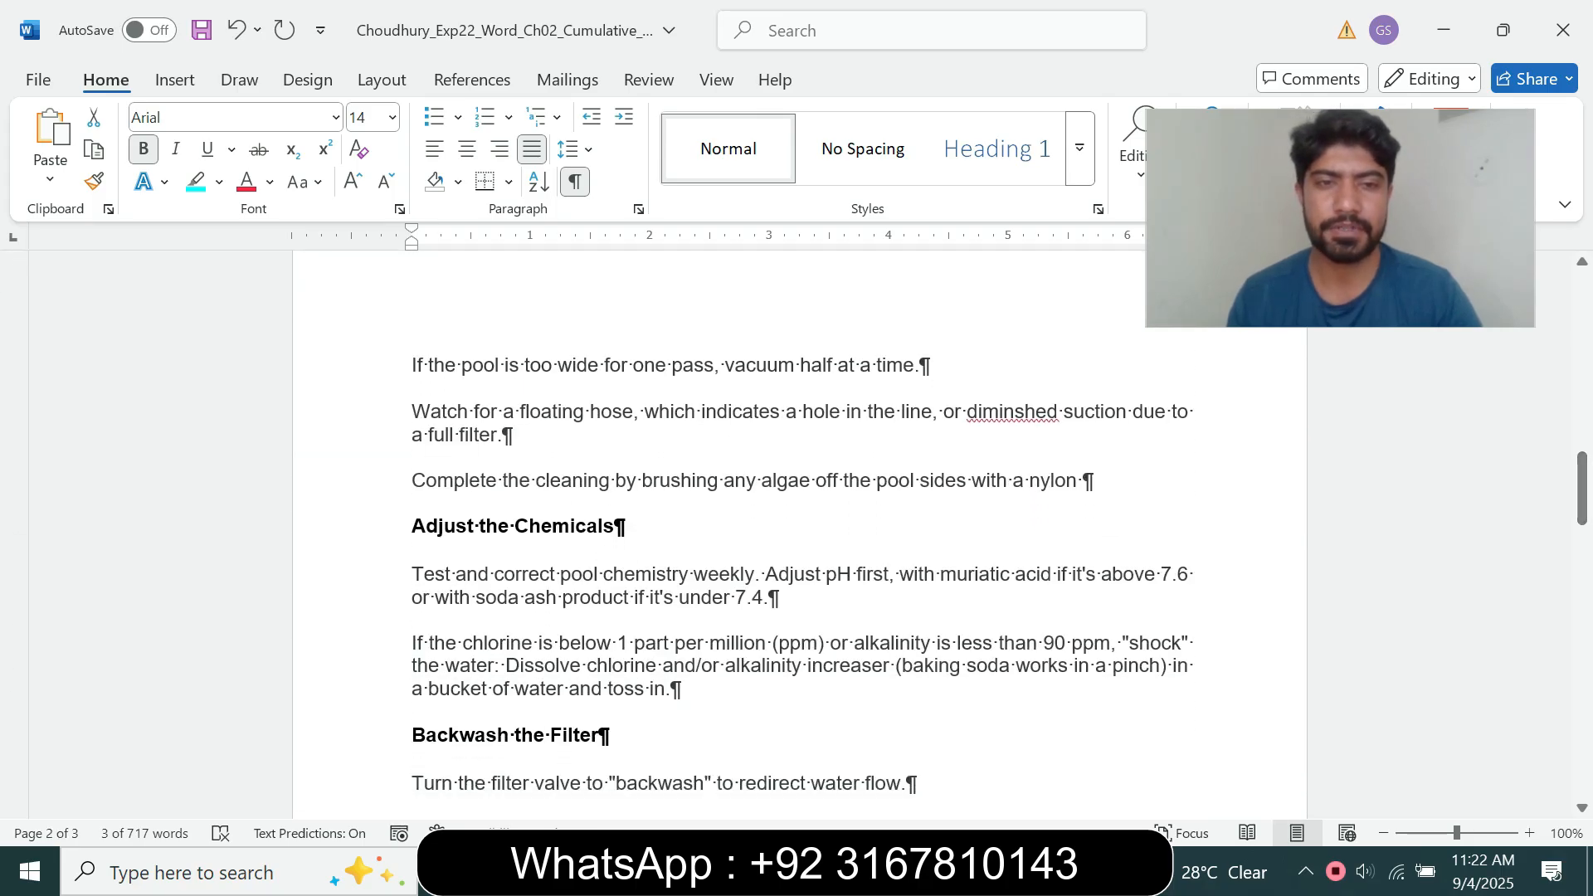
drag(413, 527, 624, 529)
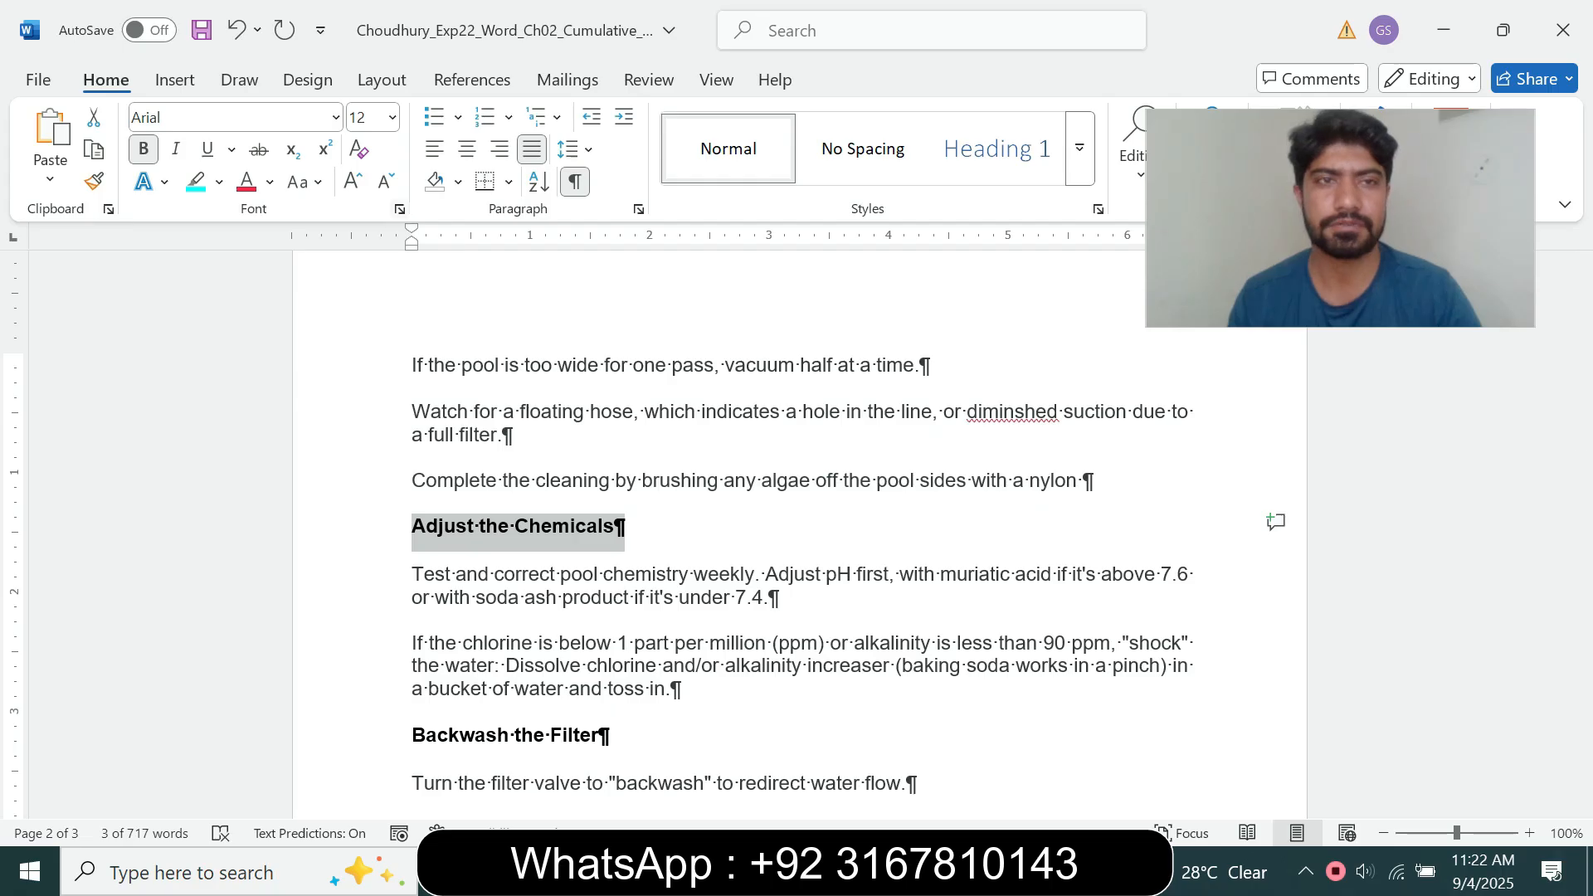
click(392, 117)
click(369, 302)
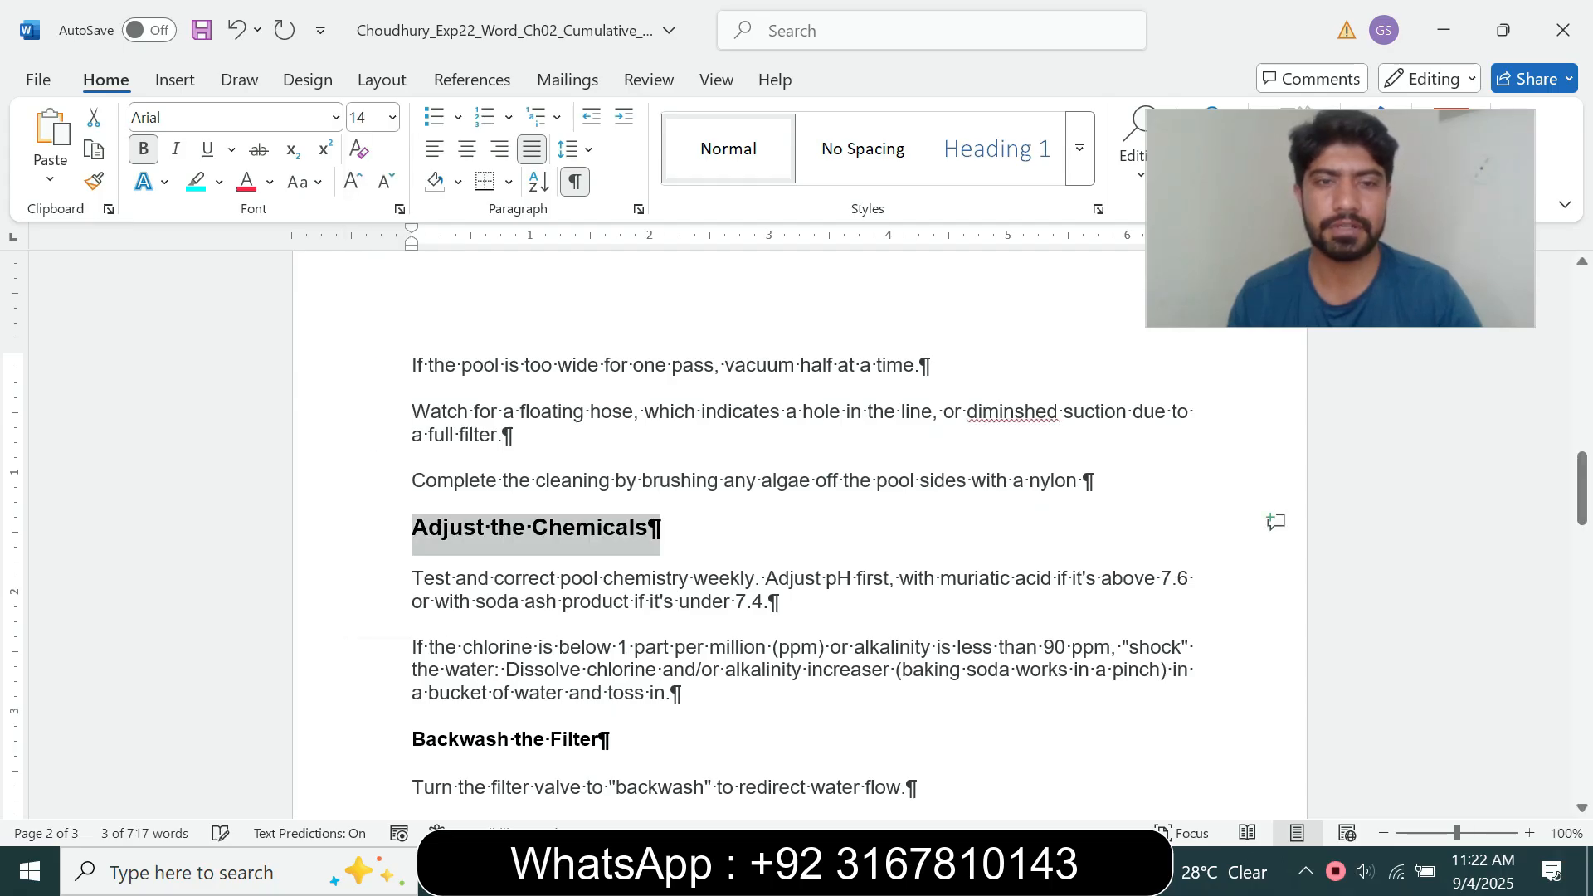
drag(1582, 486, 1582, 525)
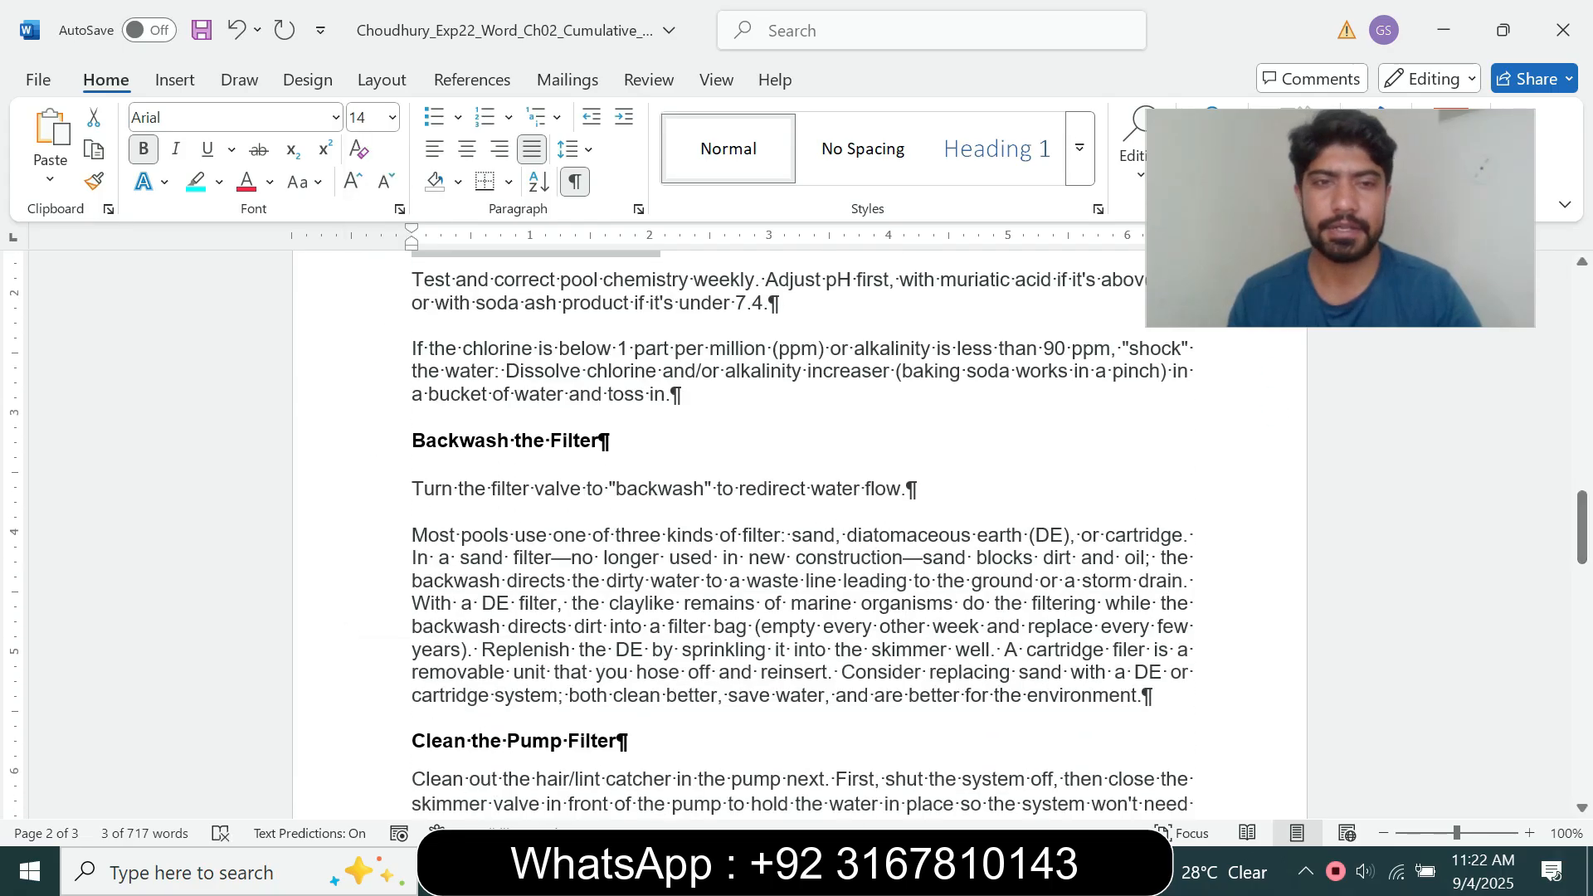
drag(412, 440, 611, 442)
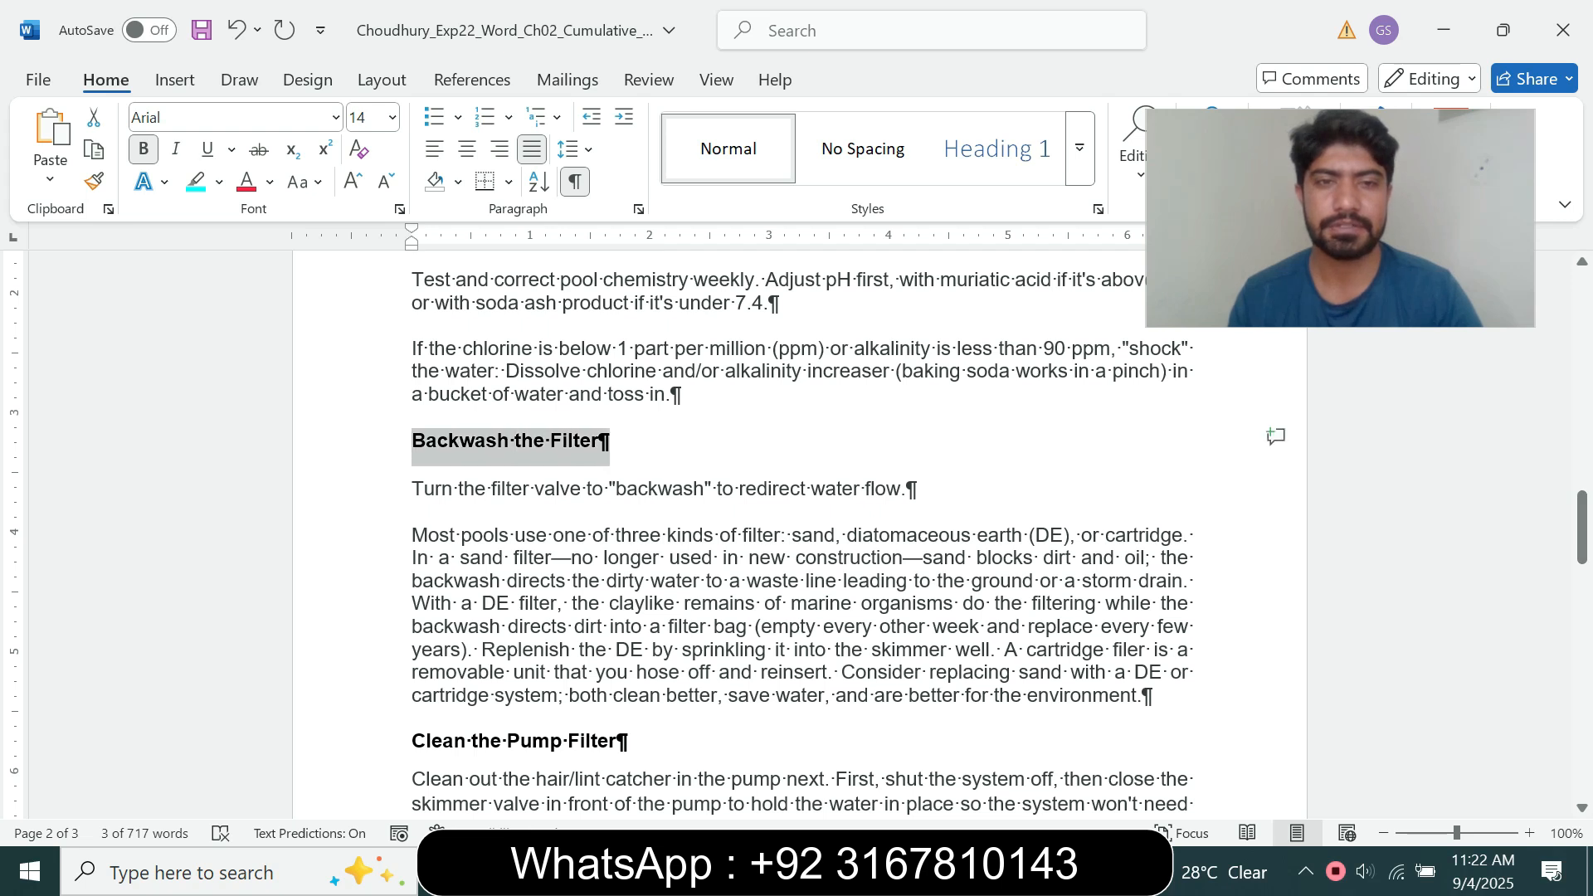
click(391, 117)
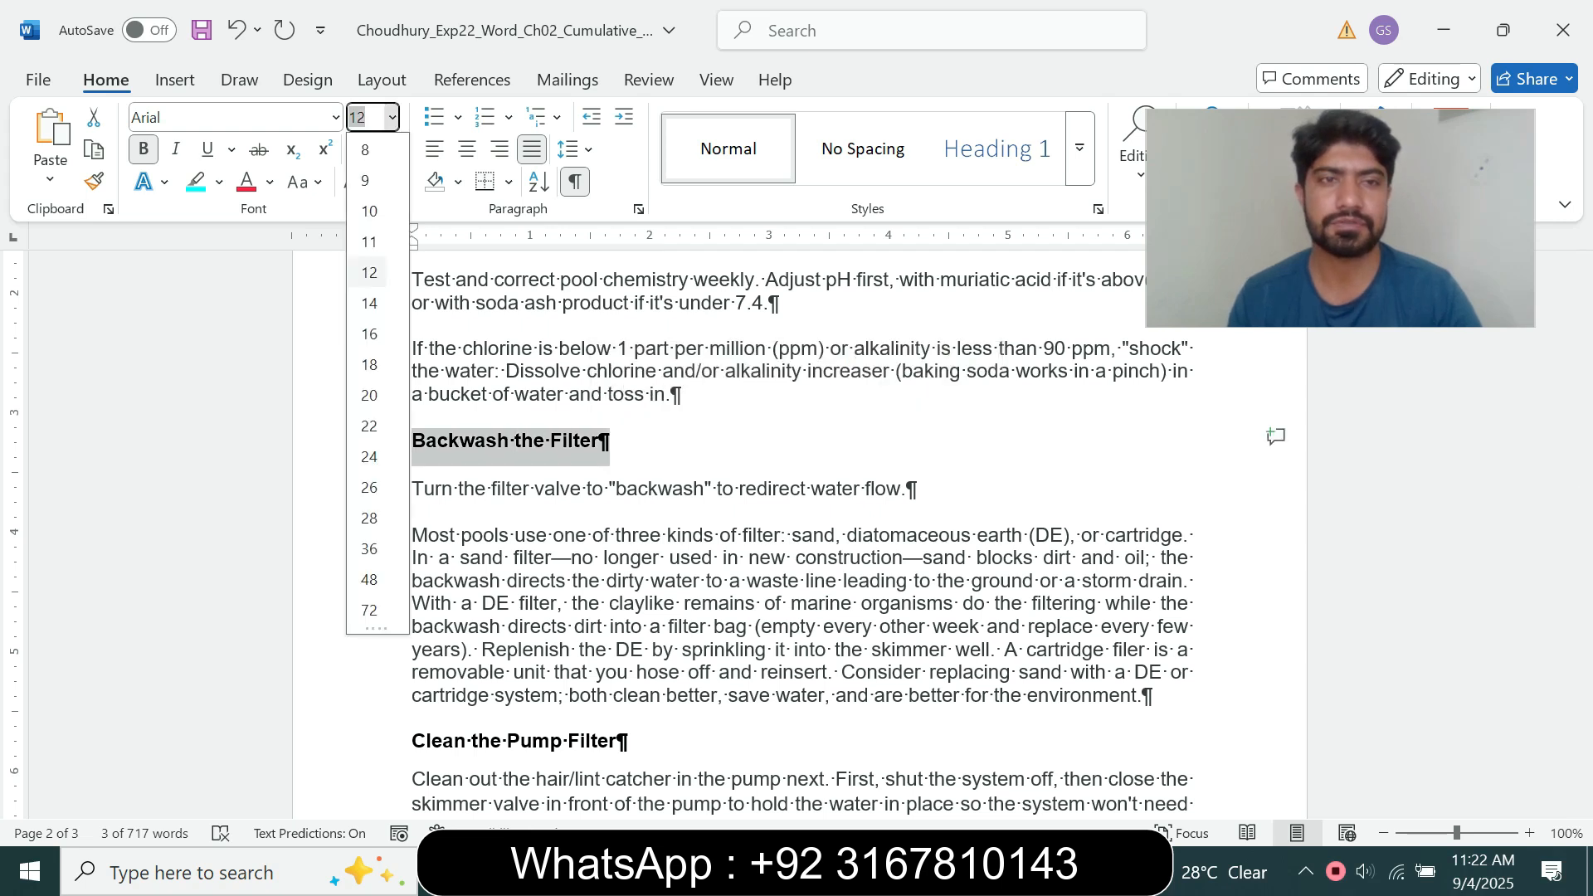
click(370, 303)
Step: Set the "Clean the Pump Filter" and "Add Chlorine to the System" subheadings on page 2 to 14 pt
drag(1582, 523, 1582, 566)
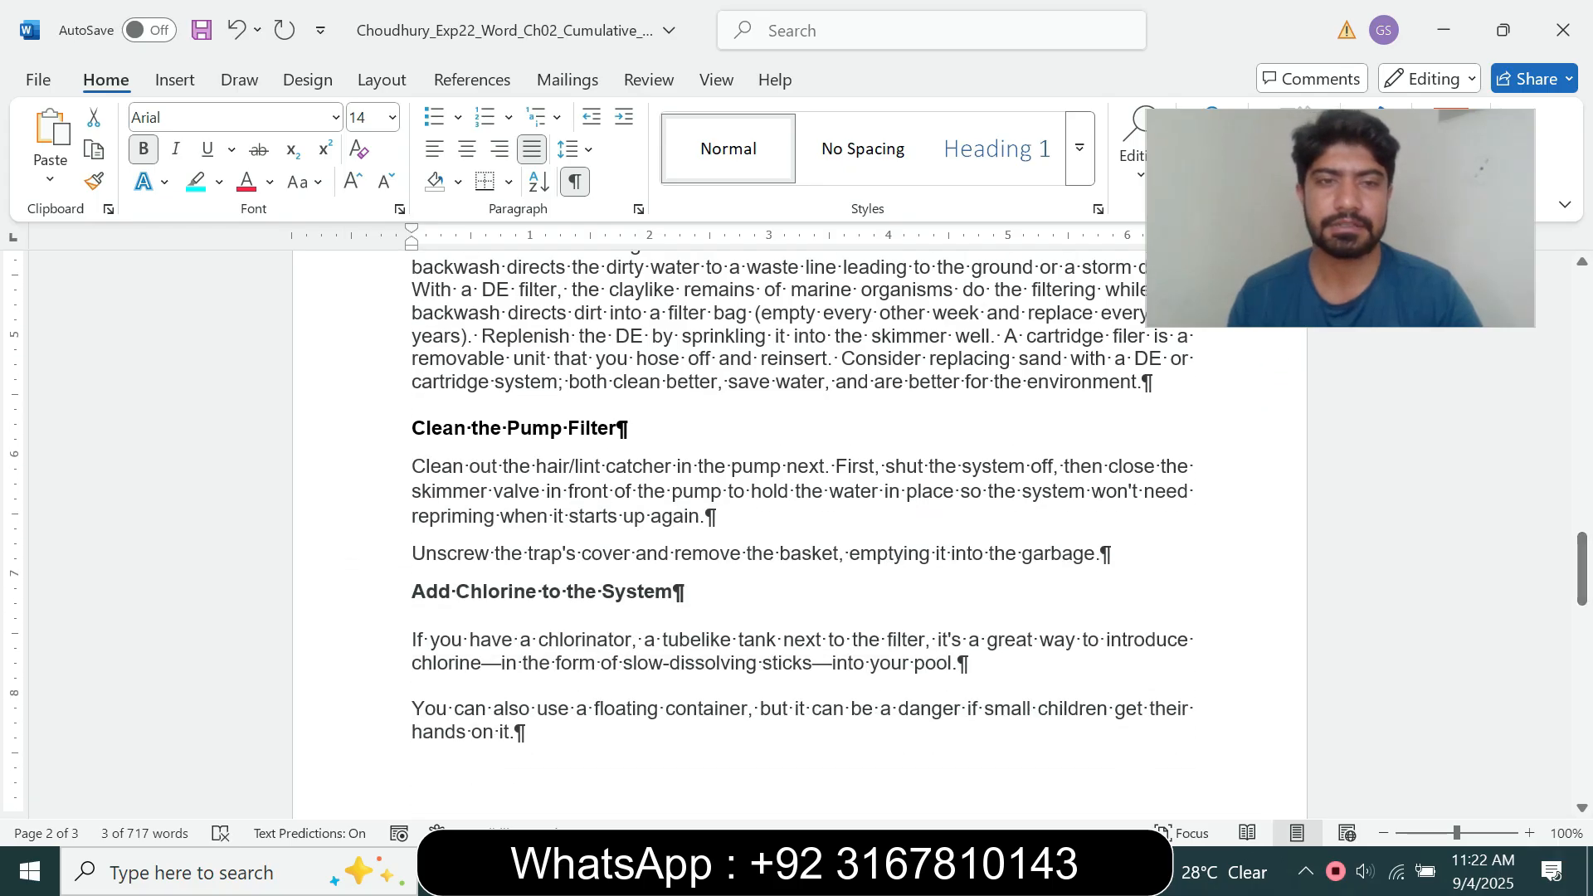
drag(412, 428, 628, 429)
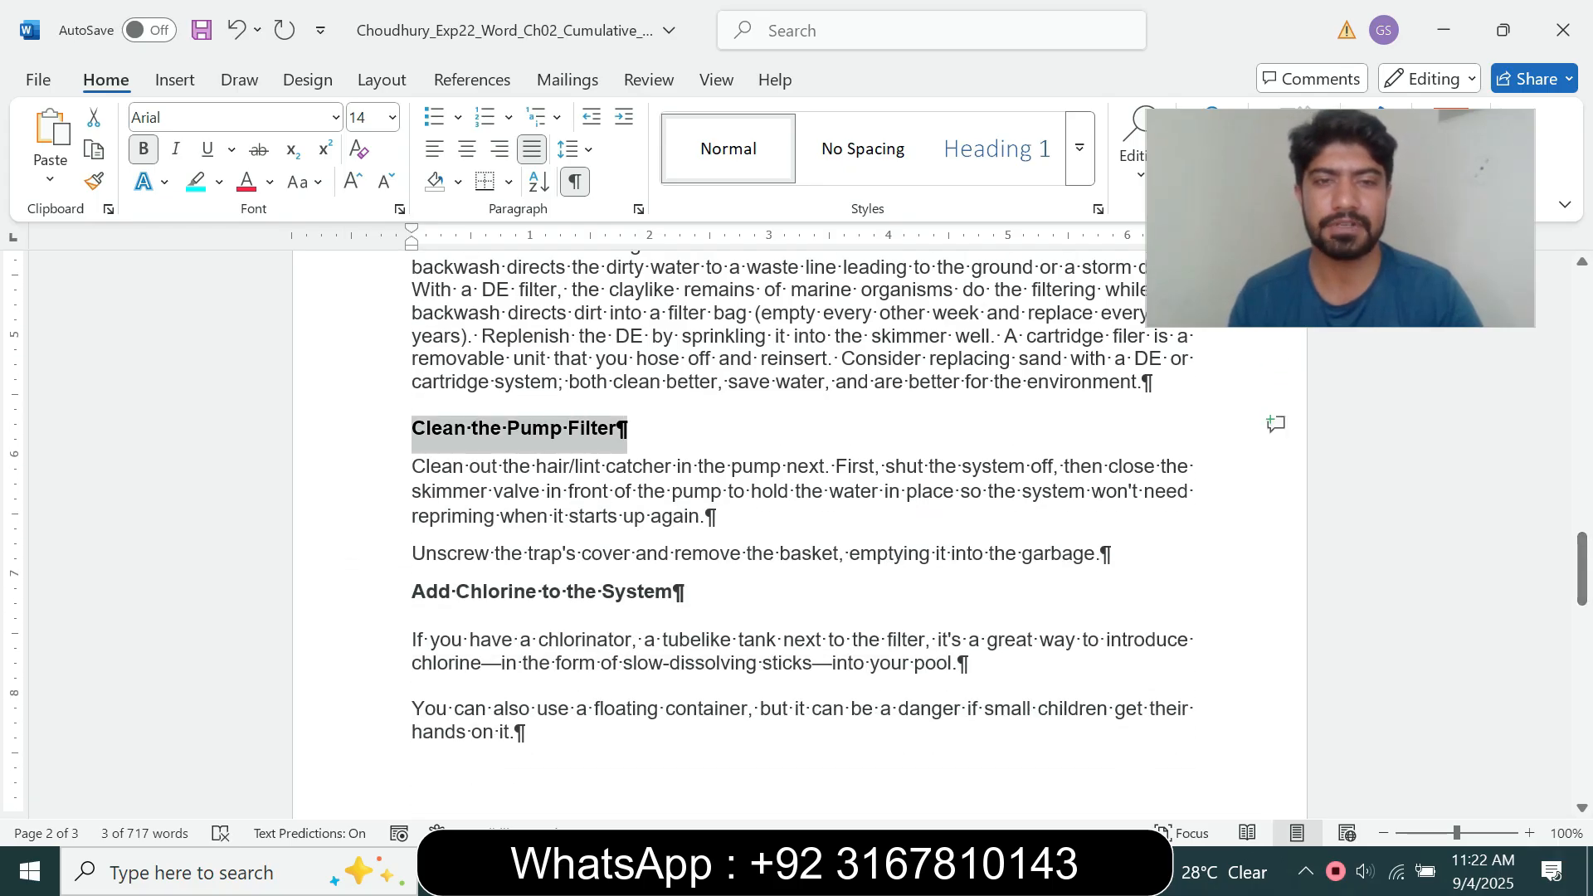
click(394, 117)
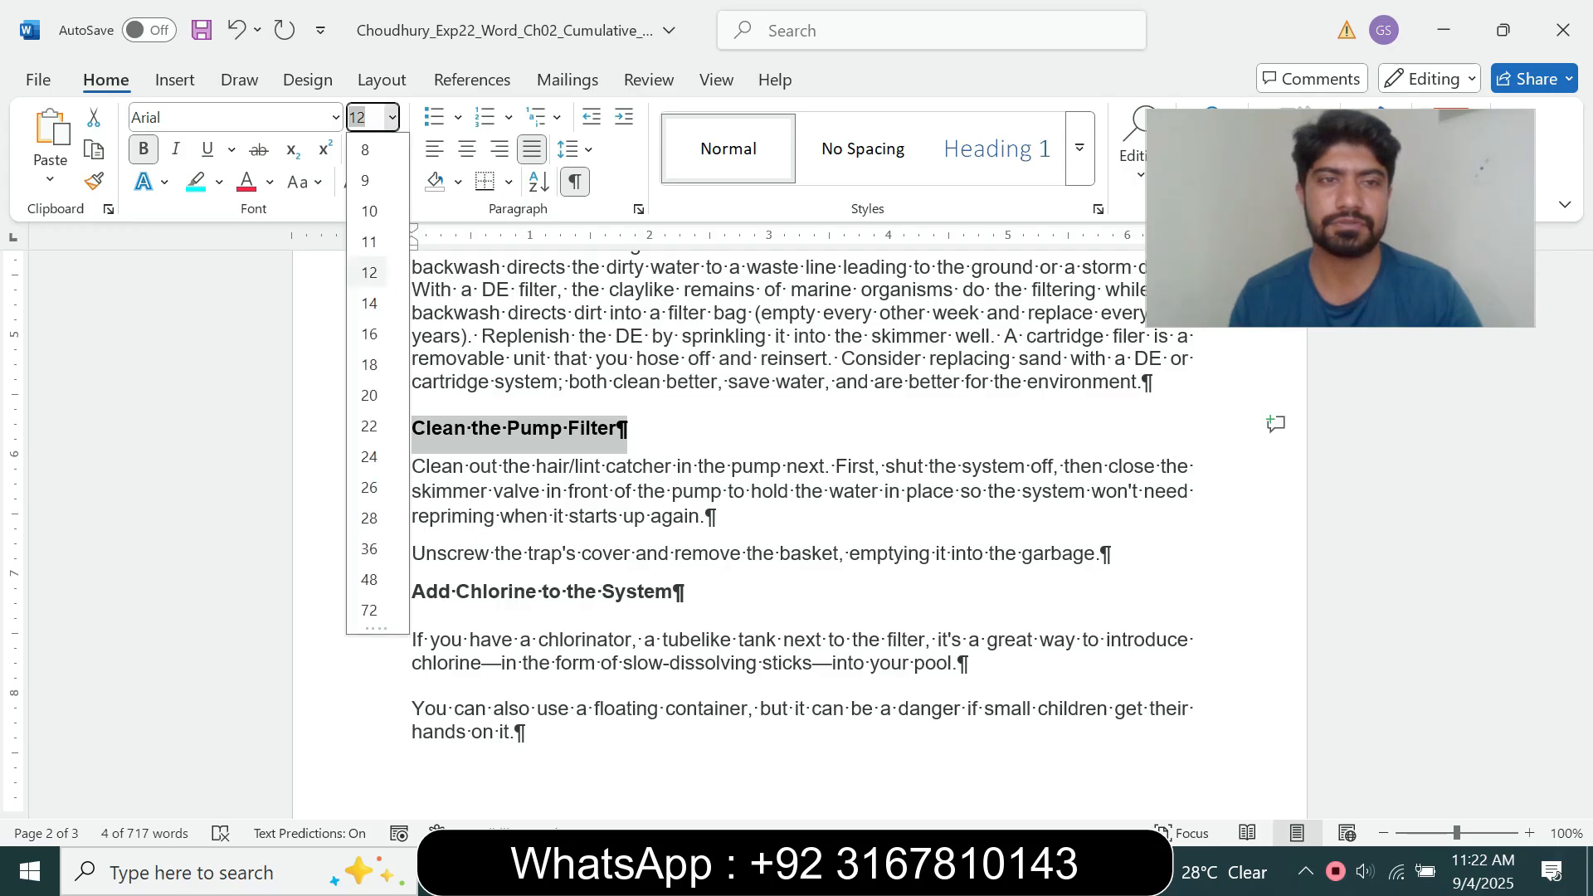
click(369, 303)
drag(413, 595, 685, 597)
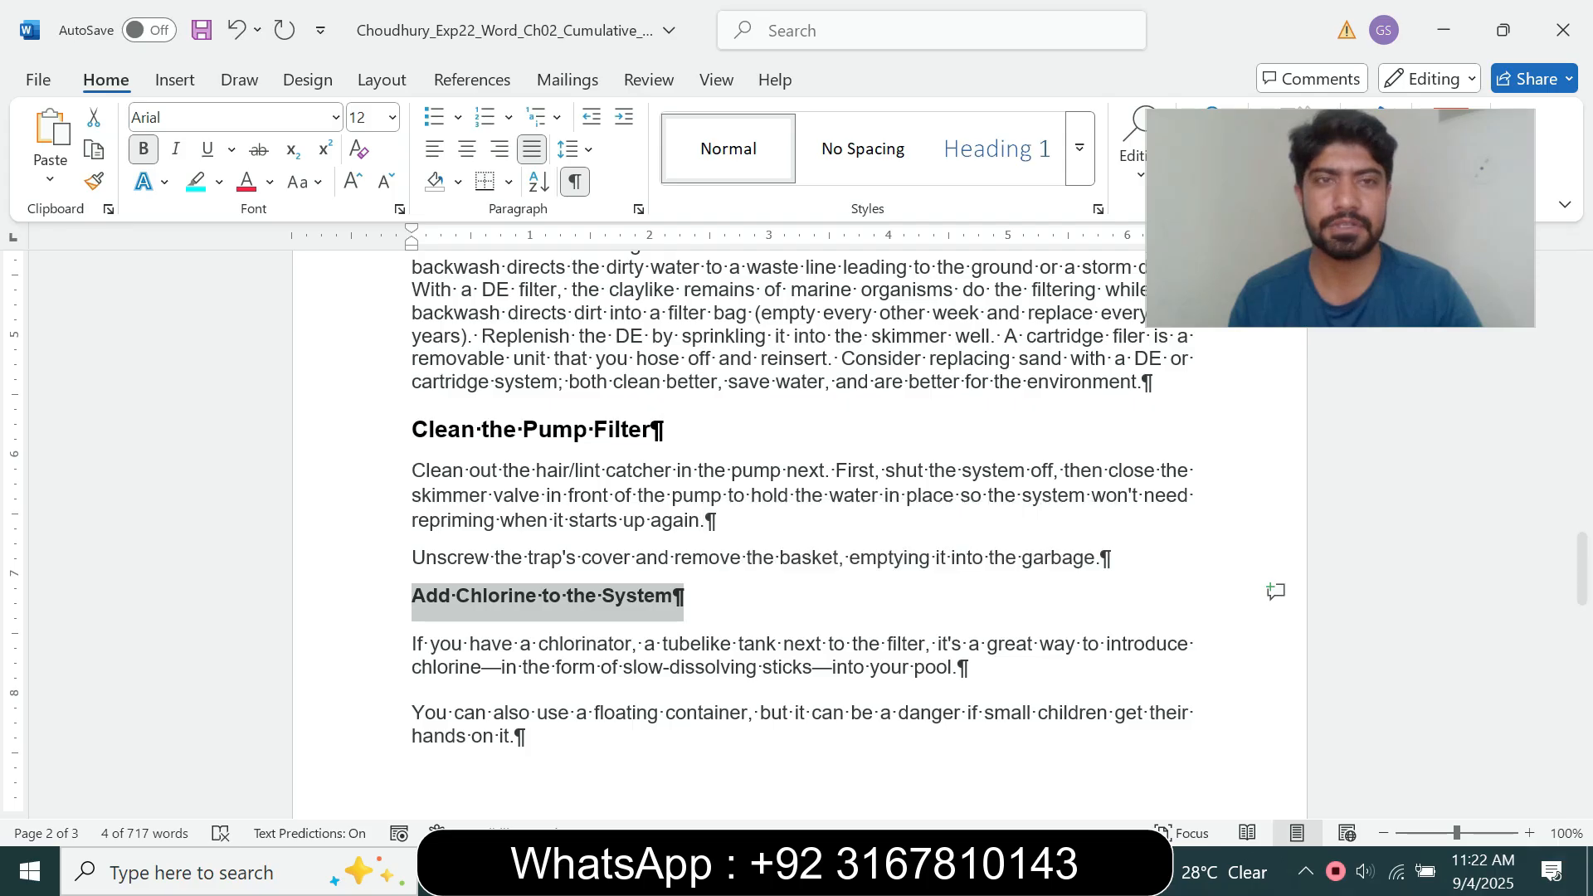
click(393, 117)
click(369, 303)
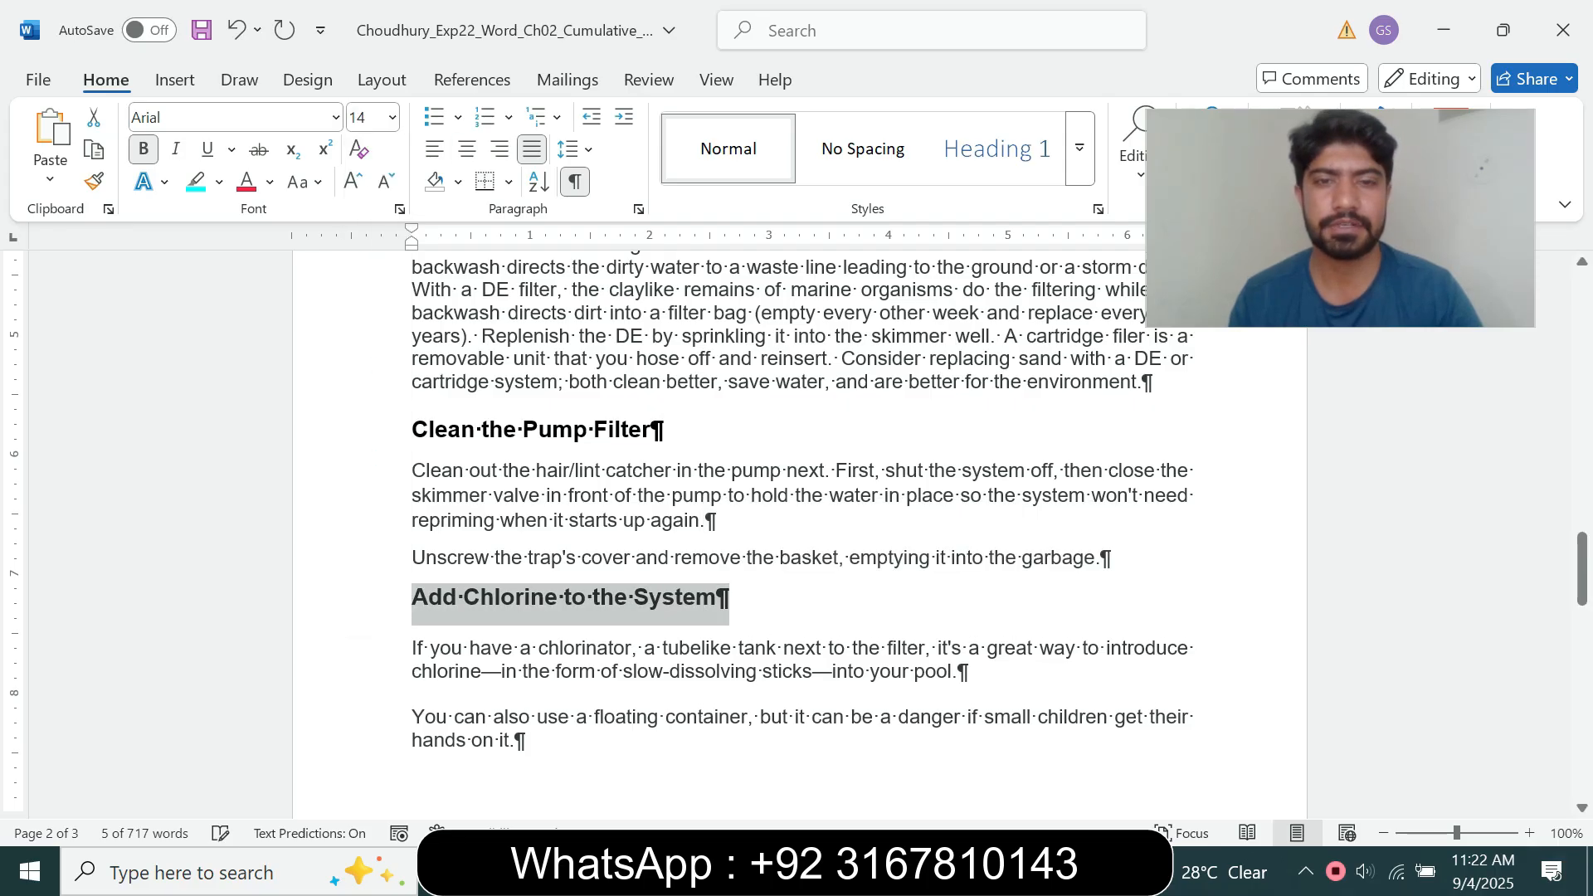
Step: Switch to the instructions document and reset the step 4 instruction text to 9 pt with no highlight colour
drag(1582, 569, 1582, 309)
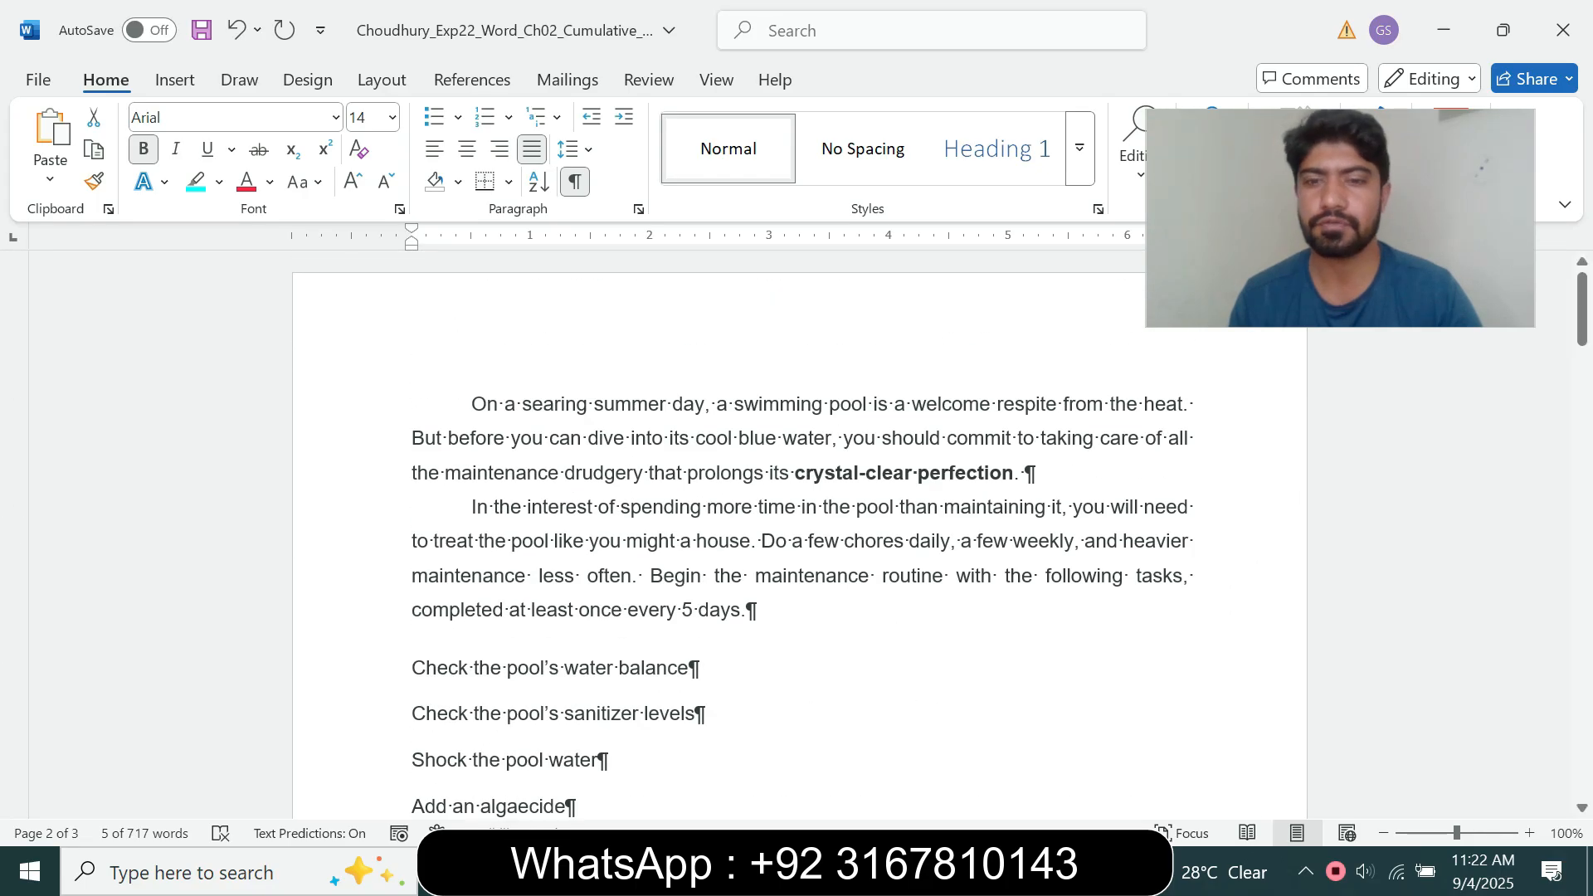
click(886, 871)
click(751, 746)
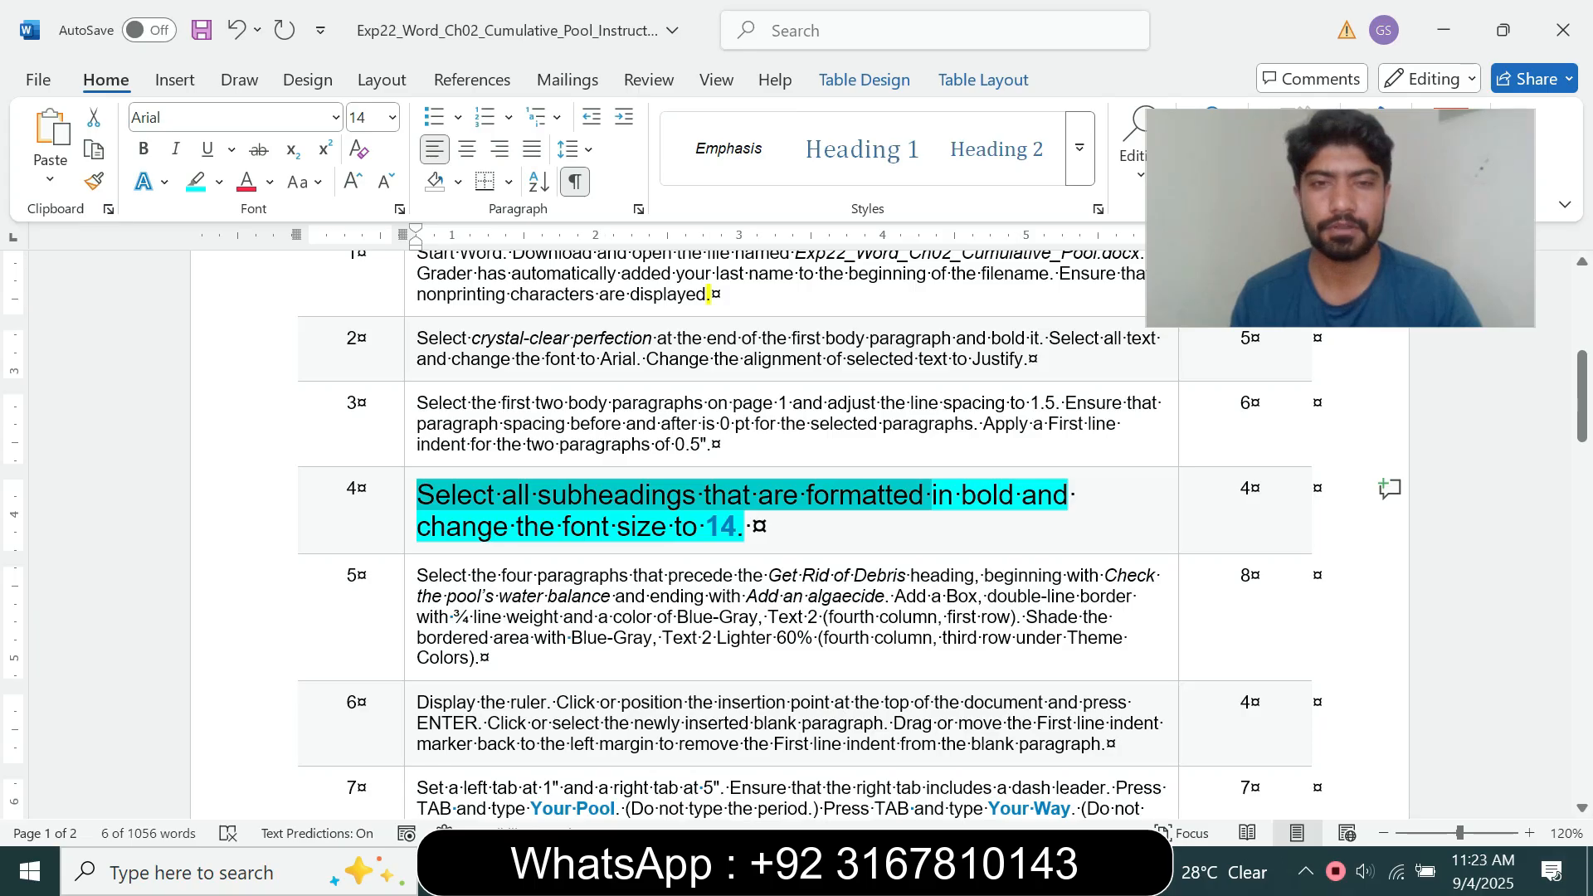
click(410, 531)
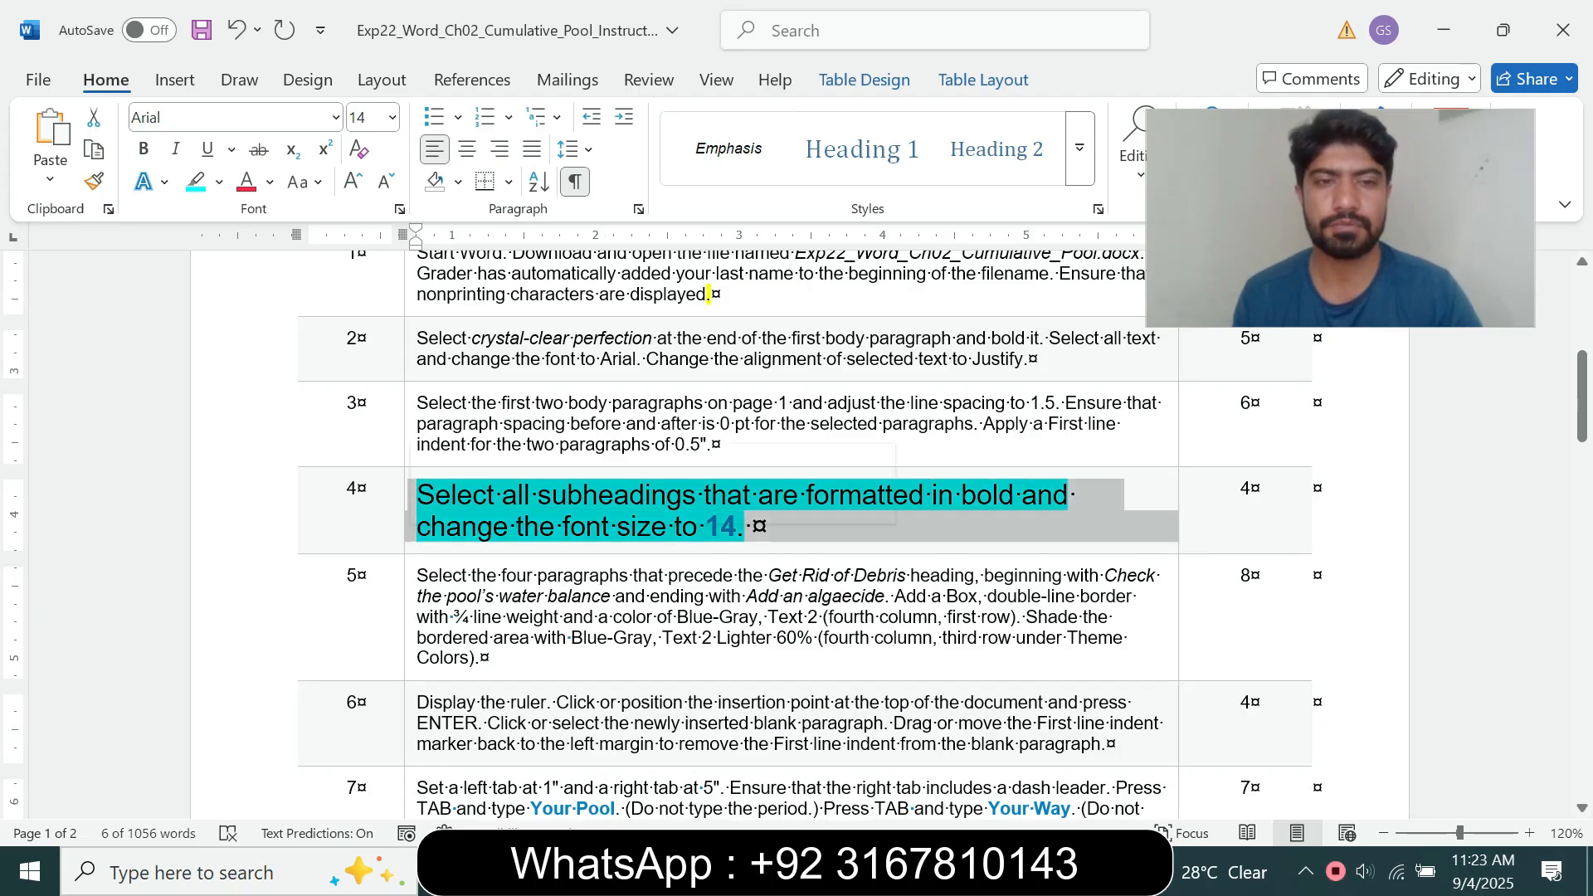
click(559, 467)
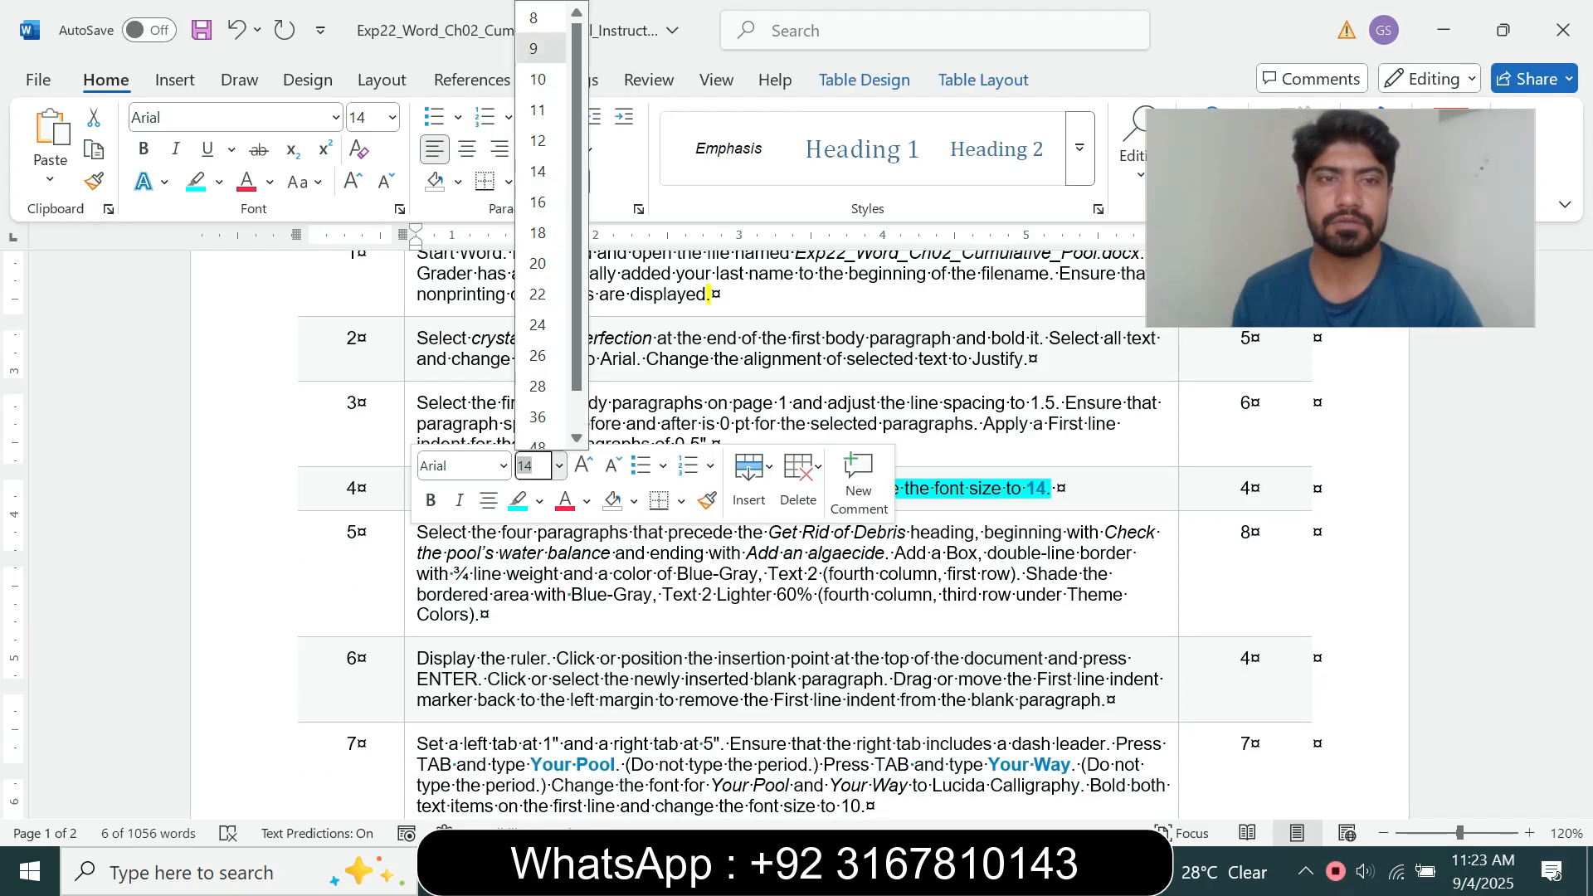
click(219, 181)
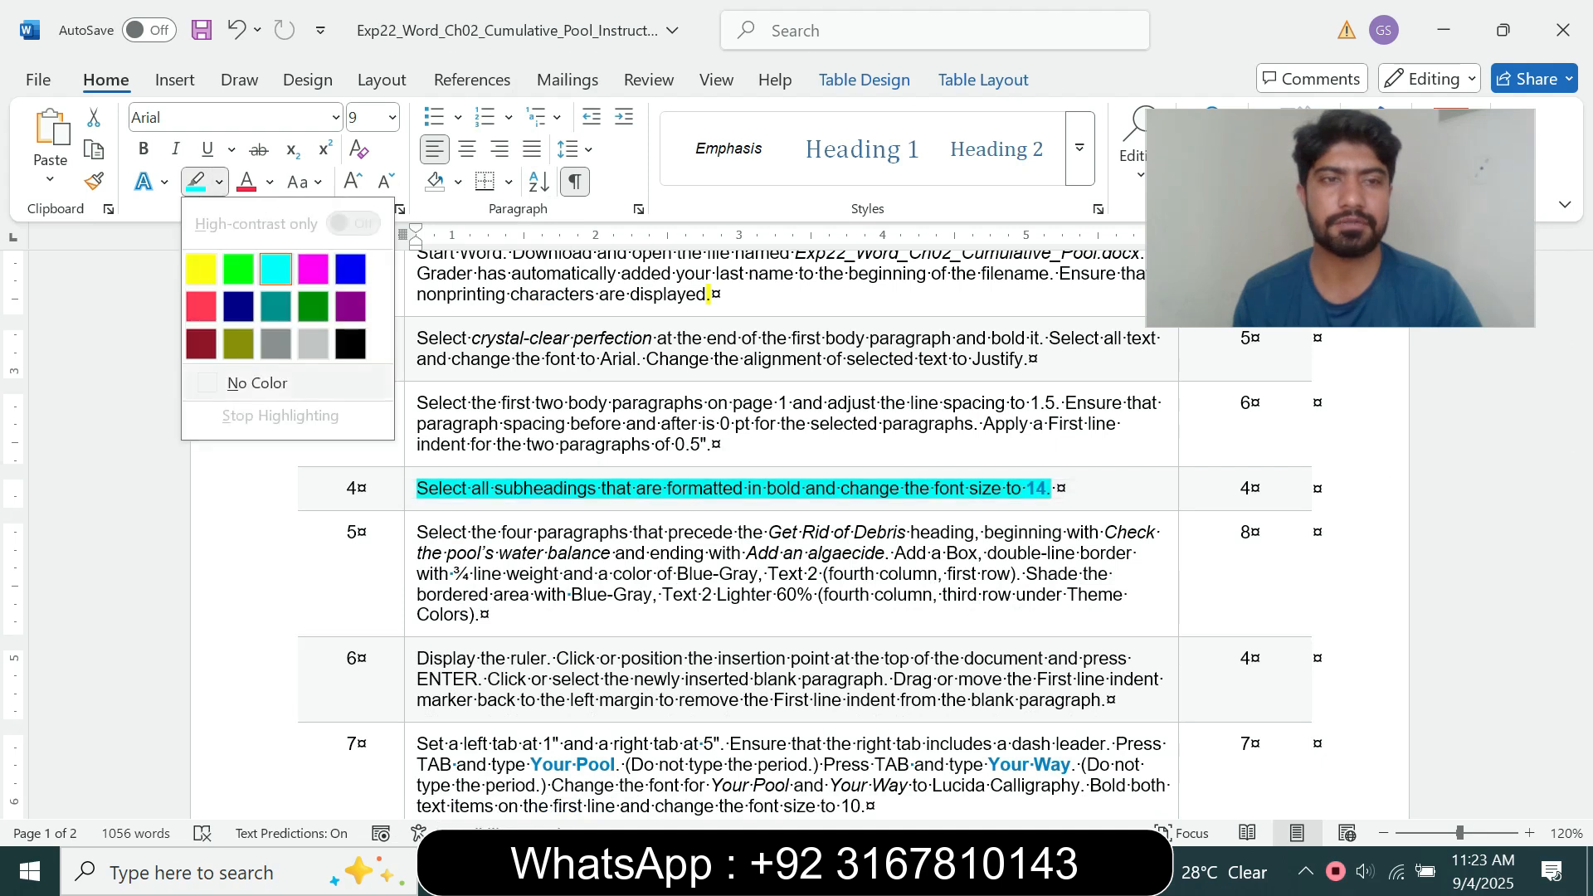
click(258, 383)
Step: Set the step 5 instruction text to 14 pt and highlight it in turquoise
drag(417, 533, 482, 615)
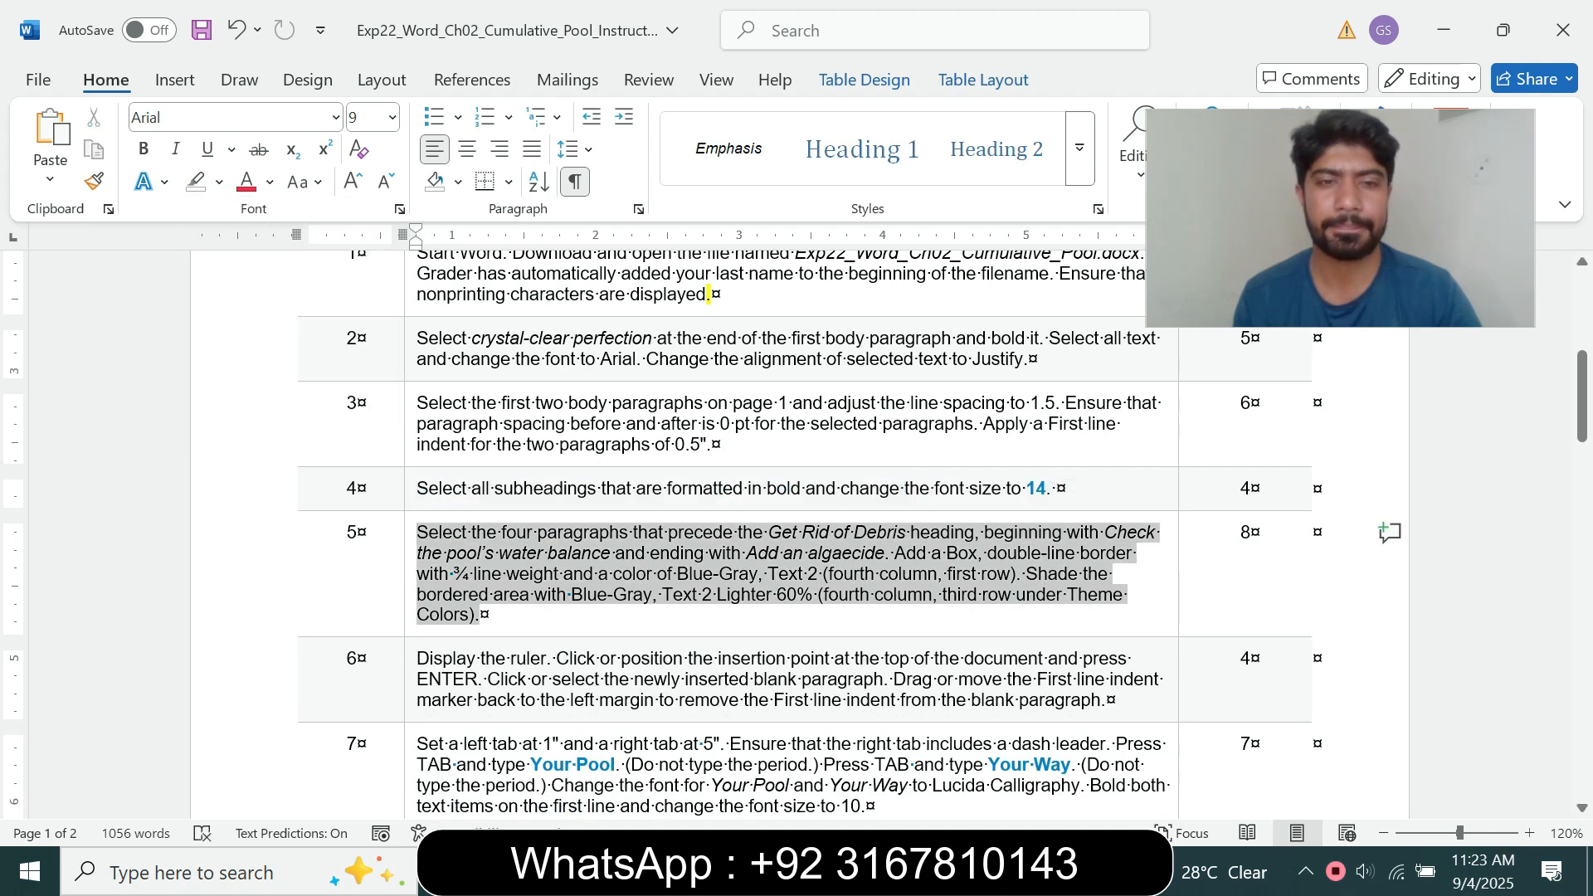
click(677, 544)
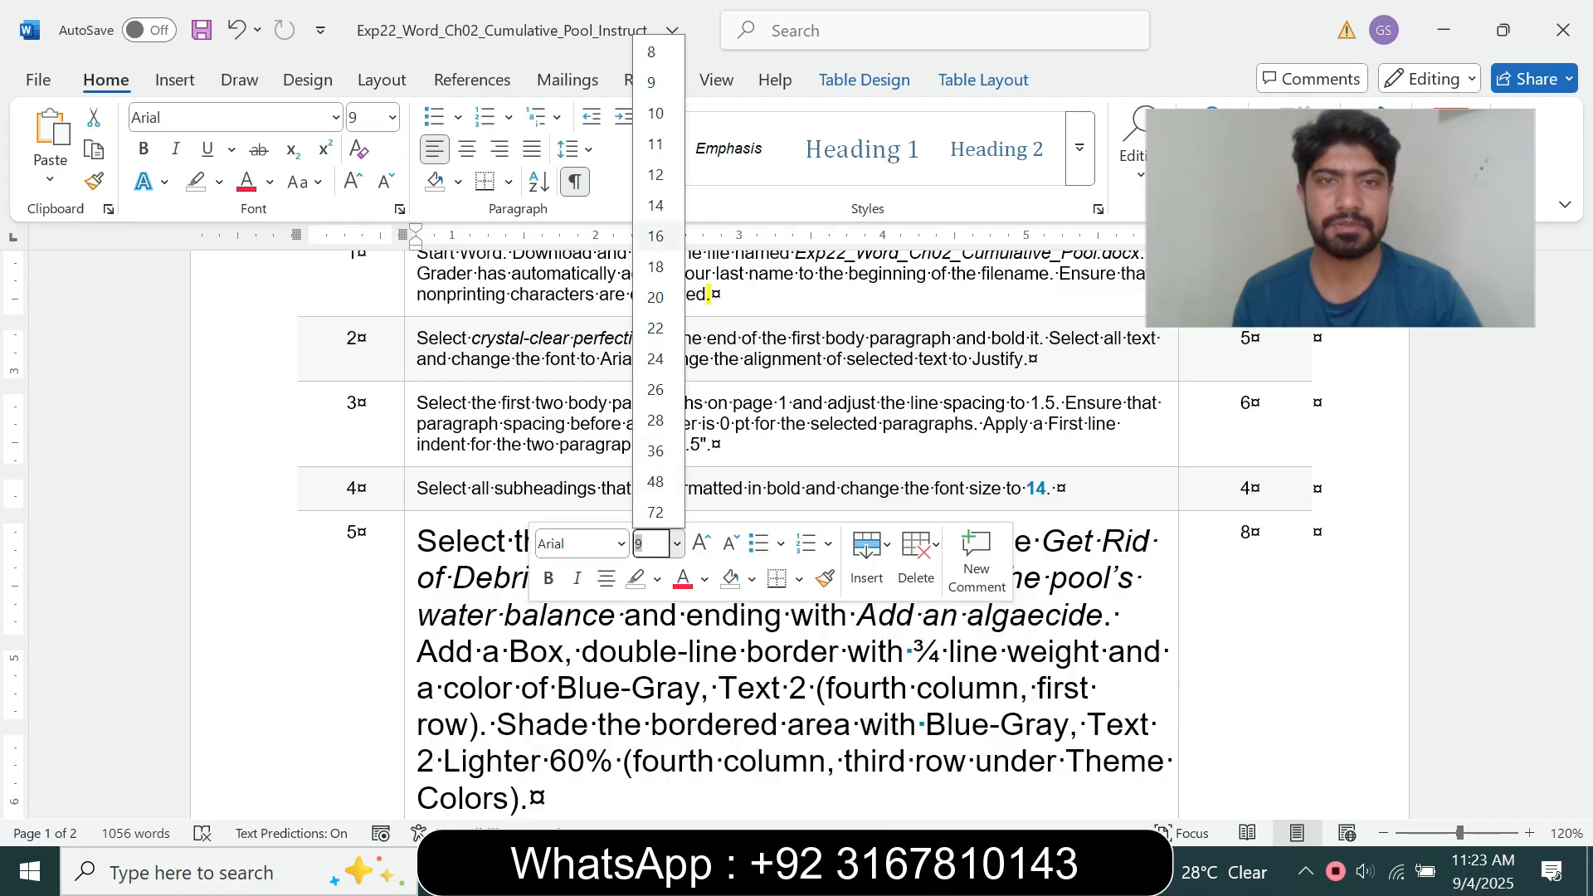
click(658, 204)
click(219, 182)
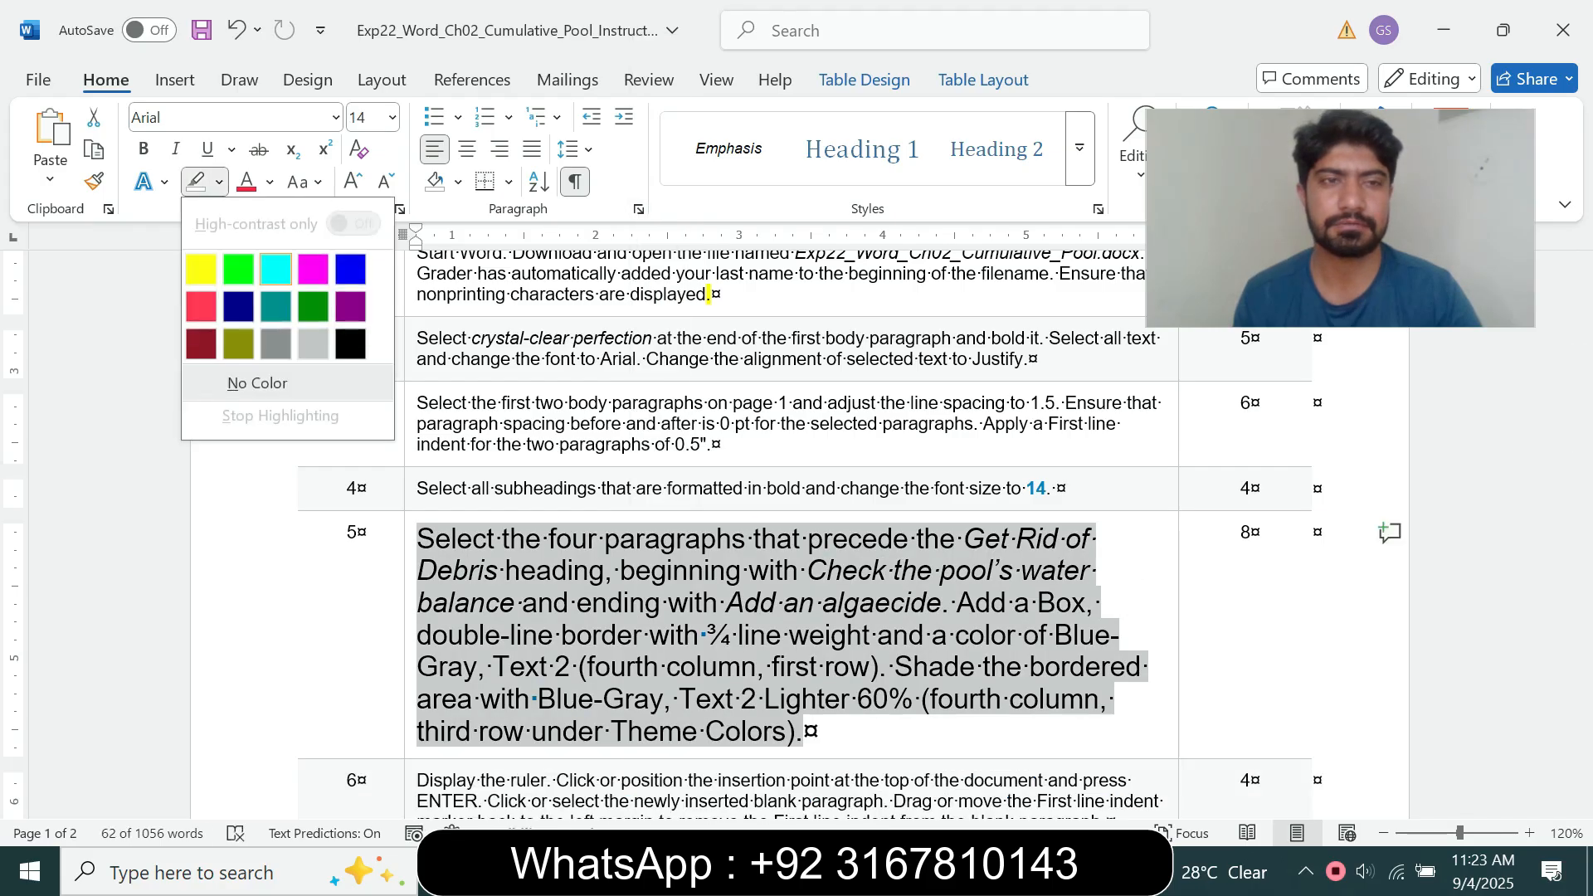
click(276, 269)
drag(1582, 409, 1583, 433)
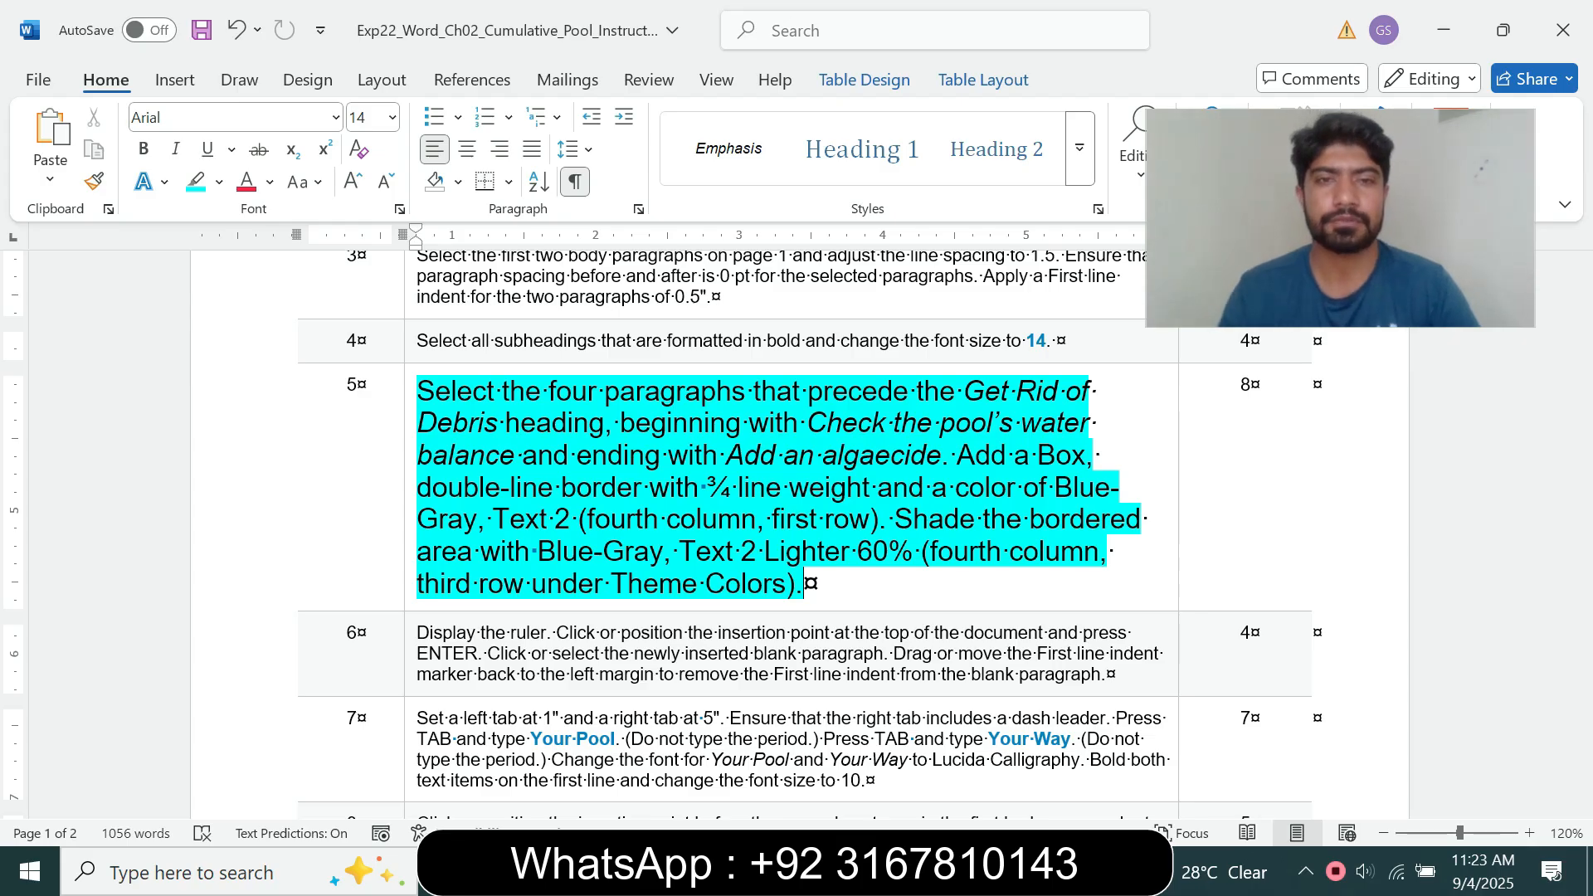
Step: Following the first sentence of step 5, select the four paragraphs from "Check the pool's water balance" through "Add an algaecide" in the pool document
drag(416, 391, 954, 454)
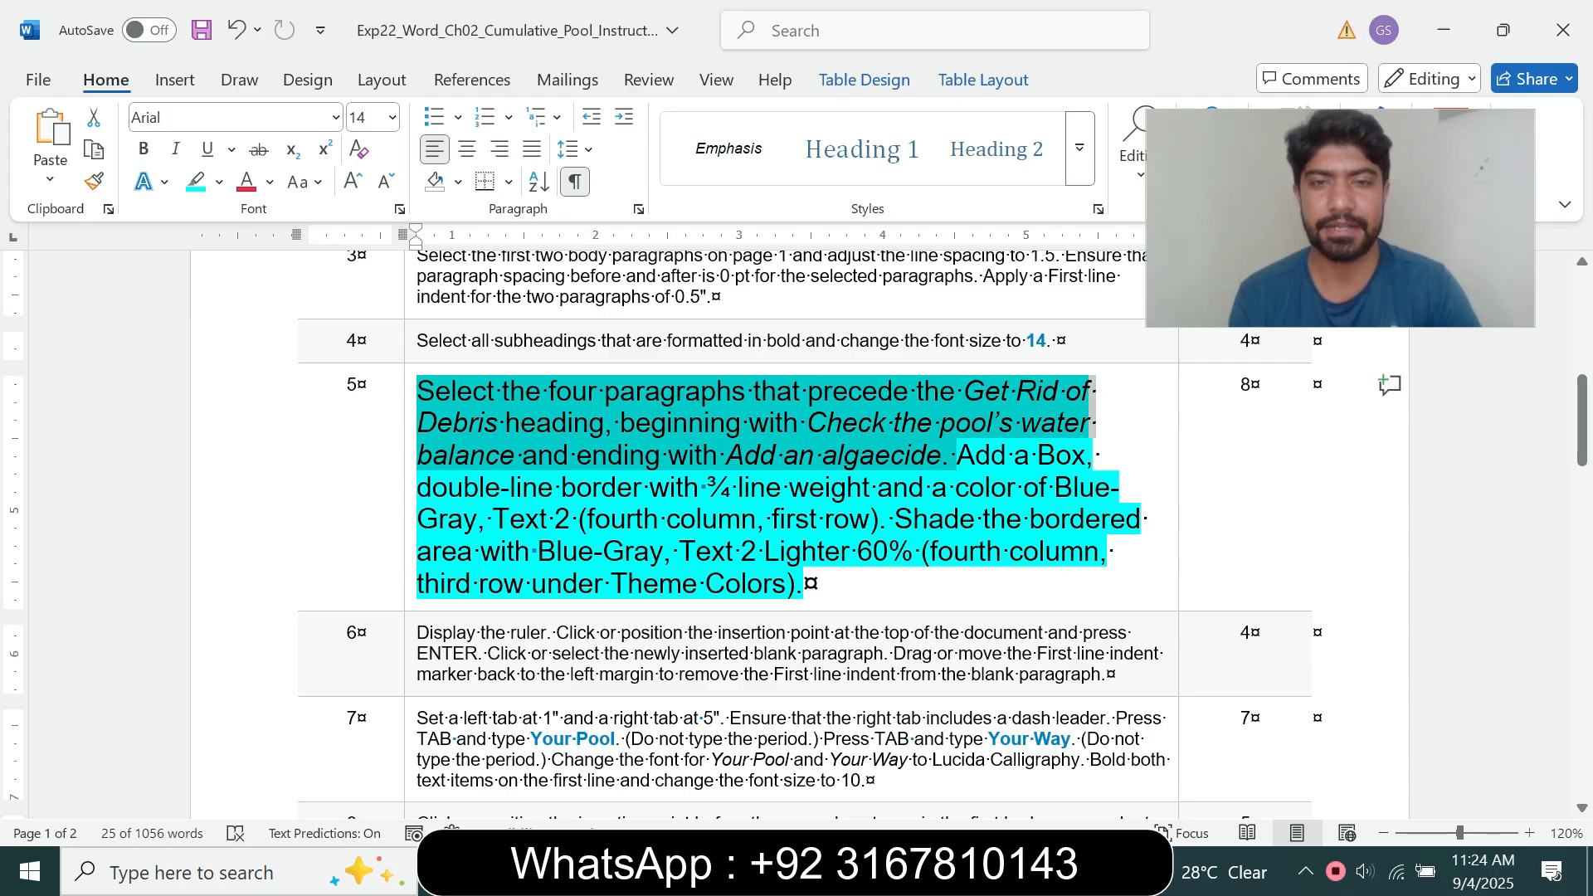
mouse_move(886, 871)
click(1019, 751)
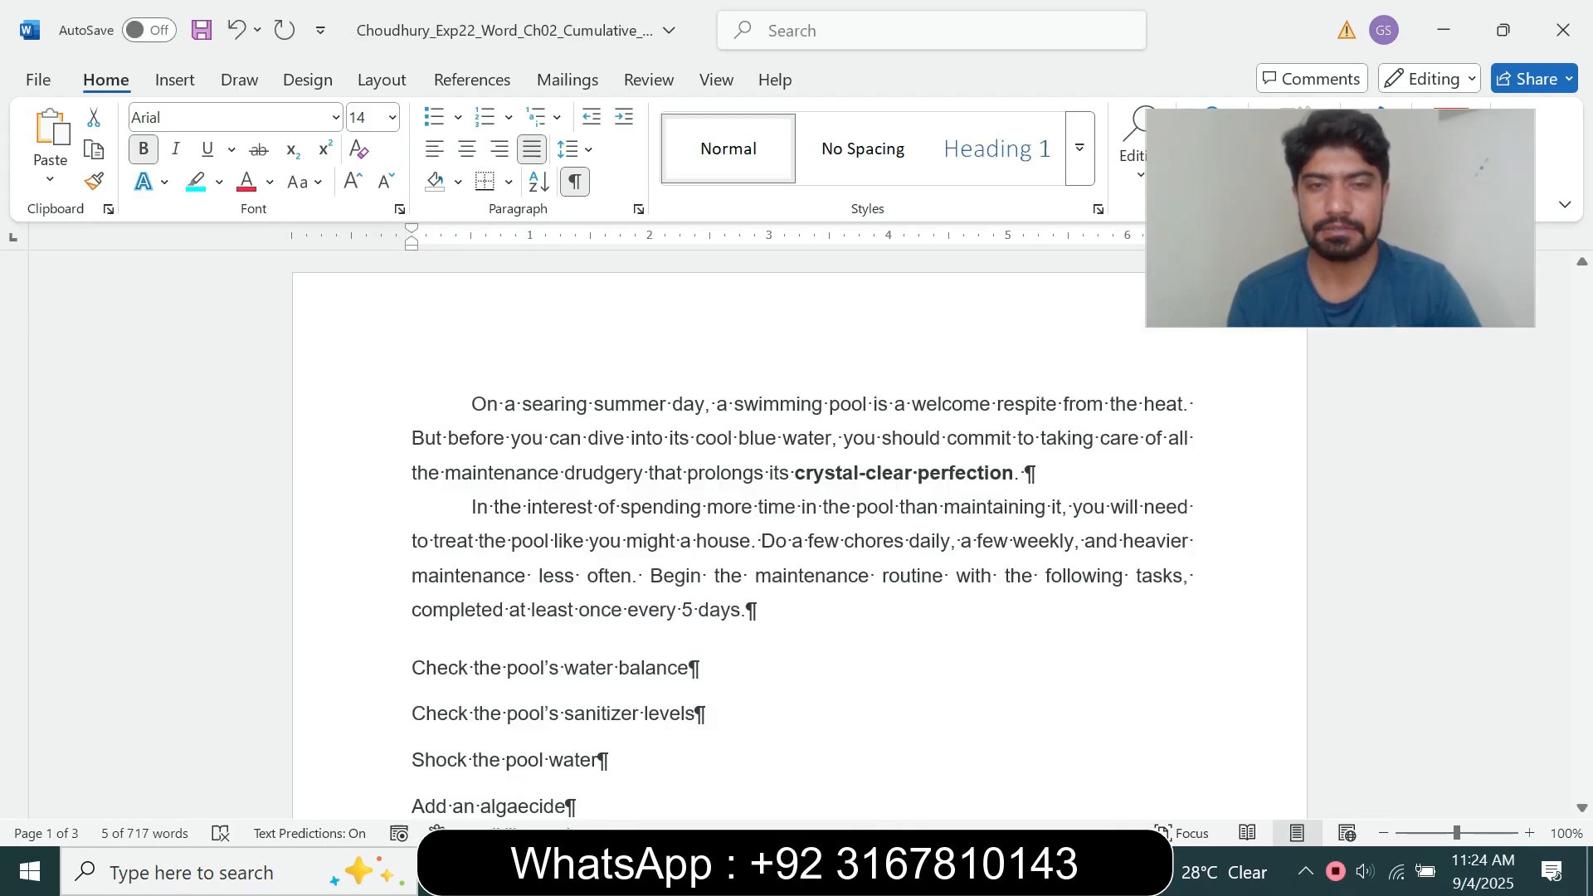
drag(411, 668, 581, 649)
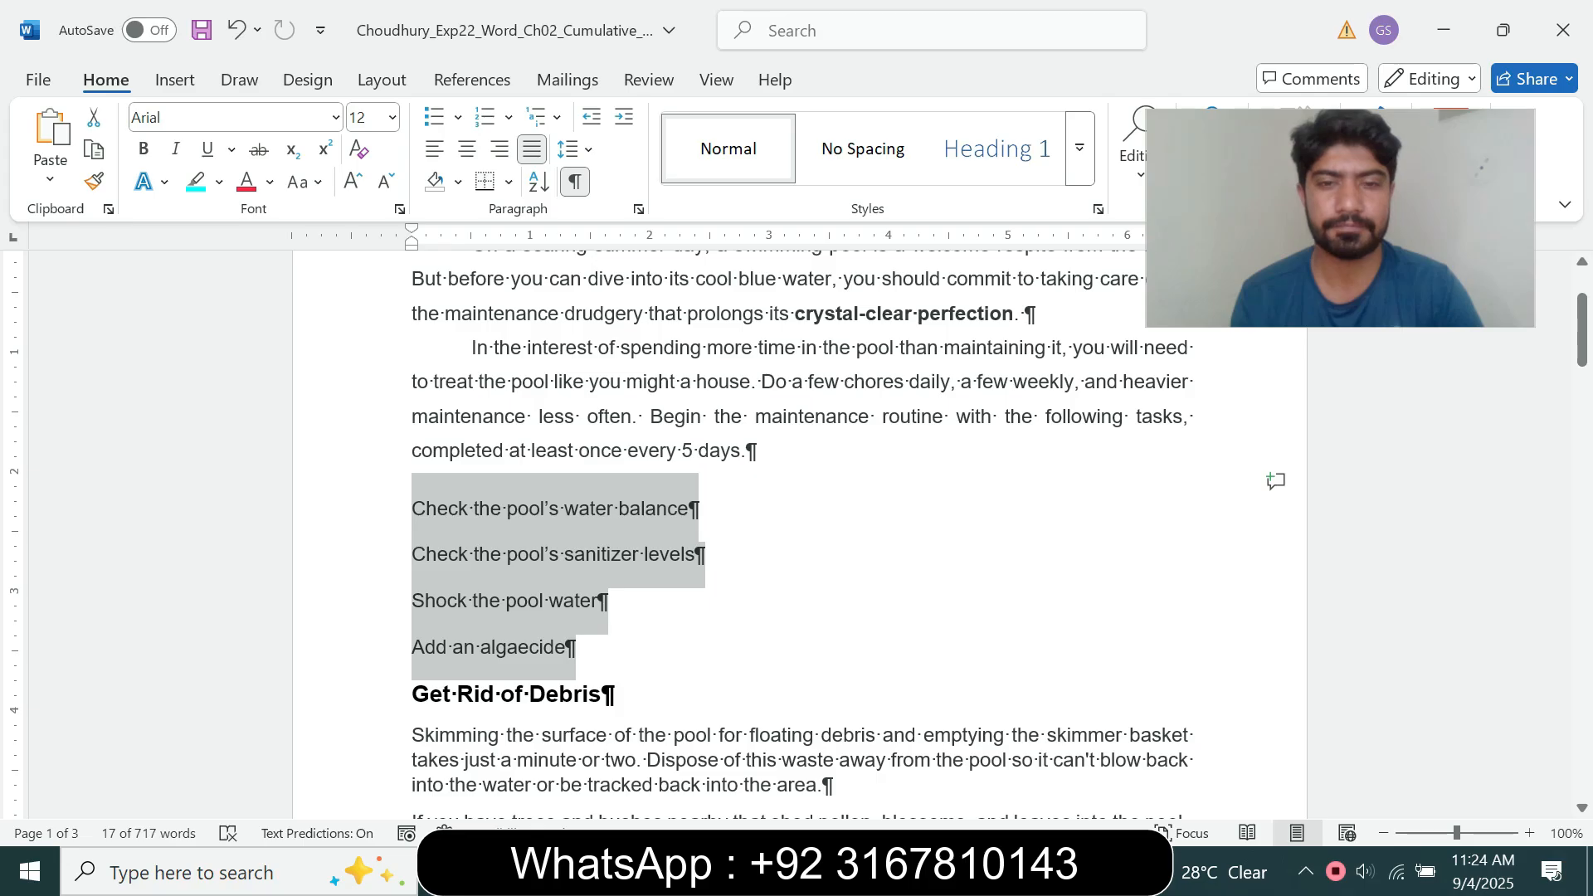
Step: Review the border sentence of step 5 in the instructions document, then return to the pool maintenance document
mouse_move(887, 871)
click(813, 768)
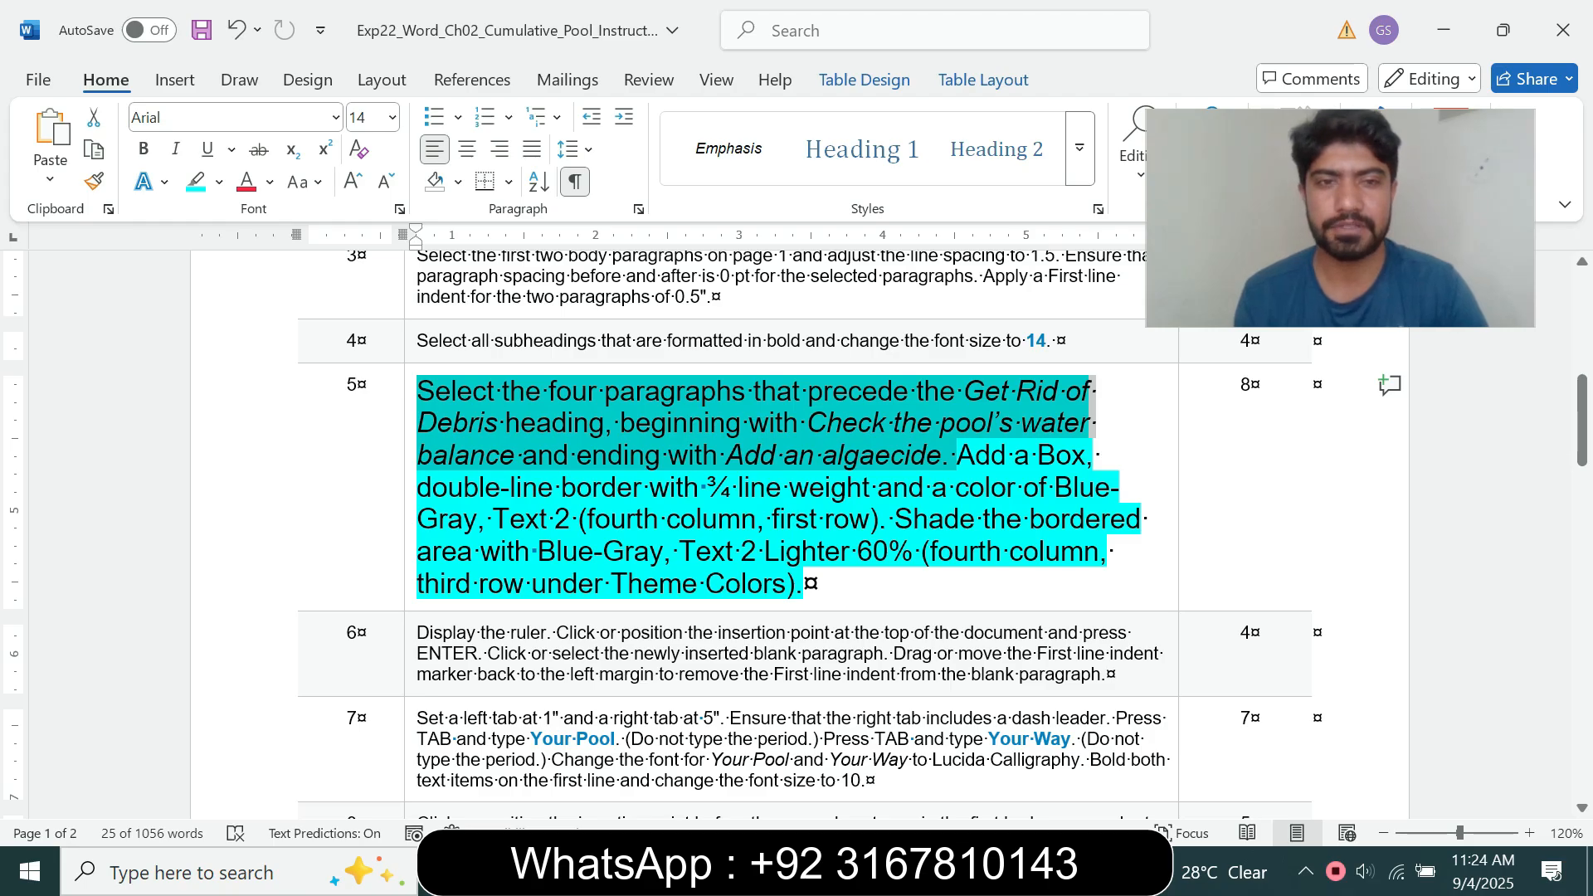
click(950, 455)
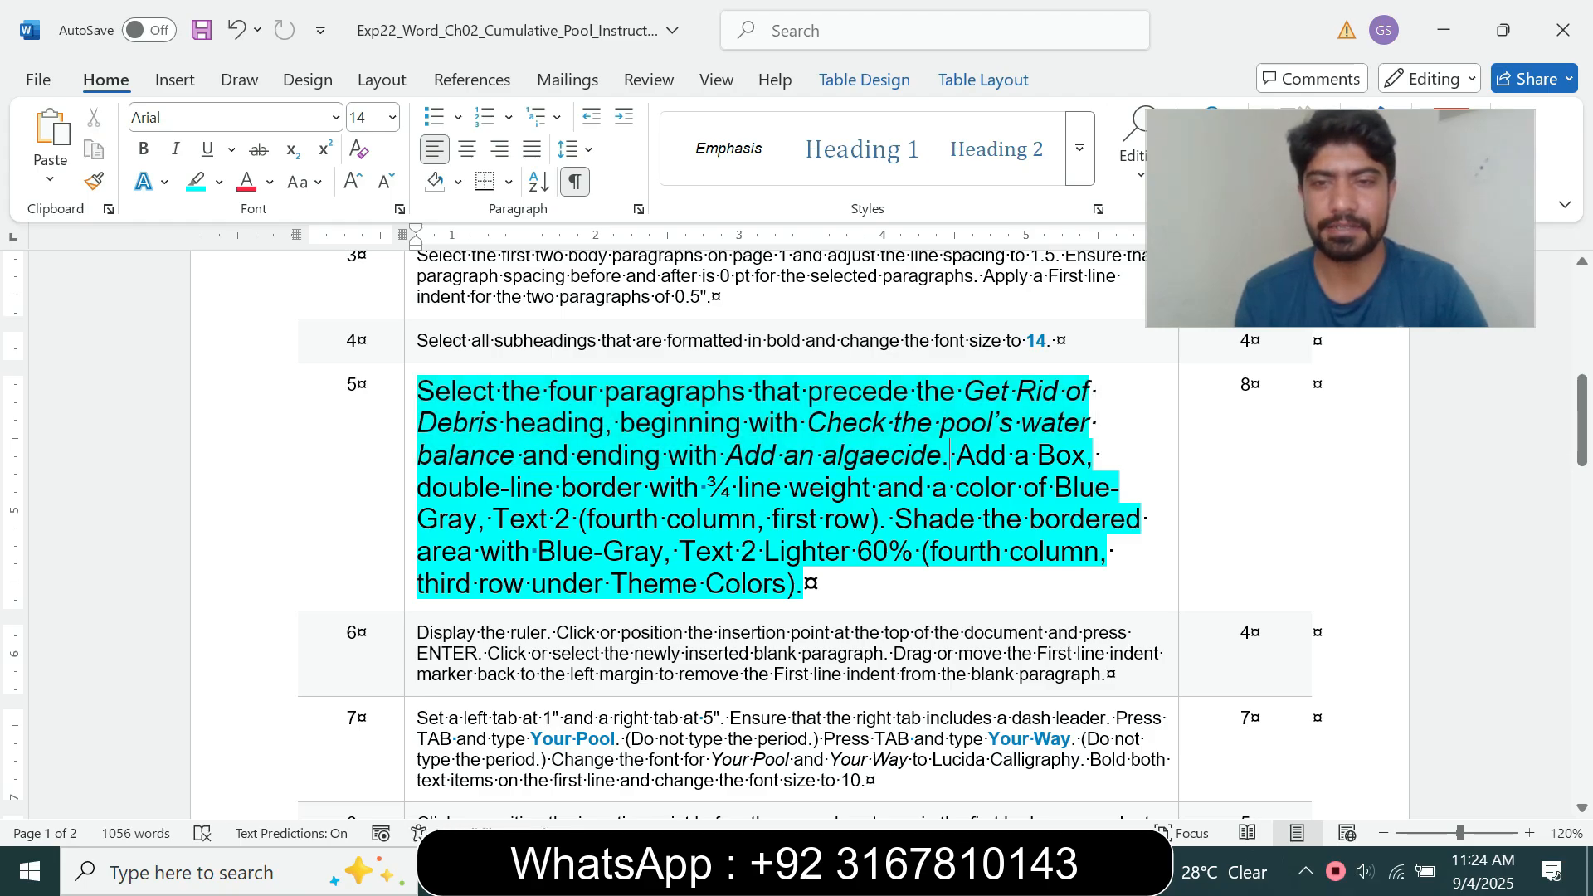
drag(954, 455, 888, 519)
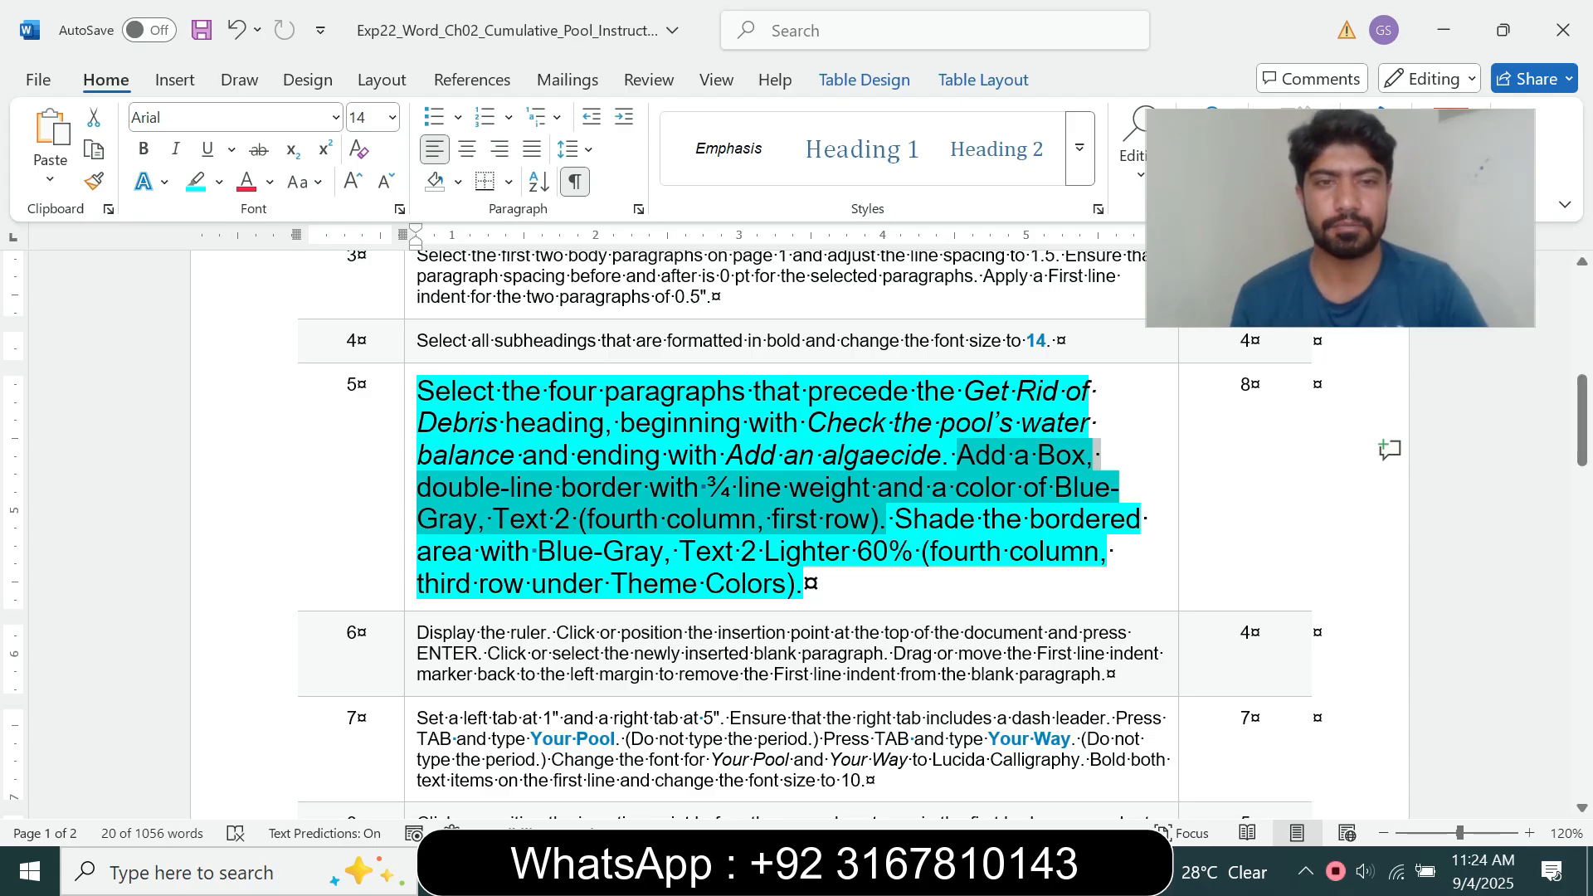
mouse_move(943, 873)
click(1102, 798)
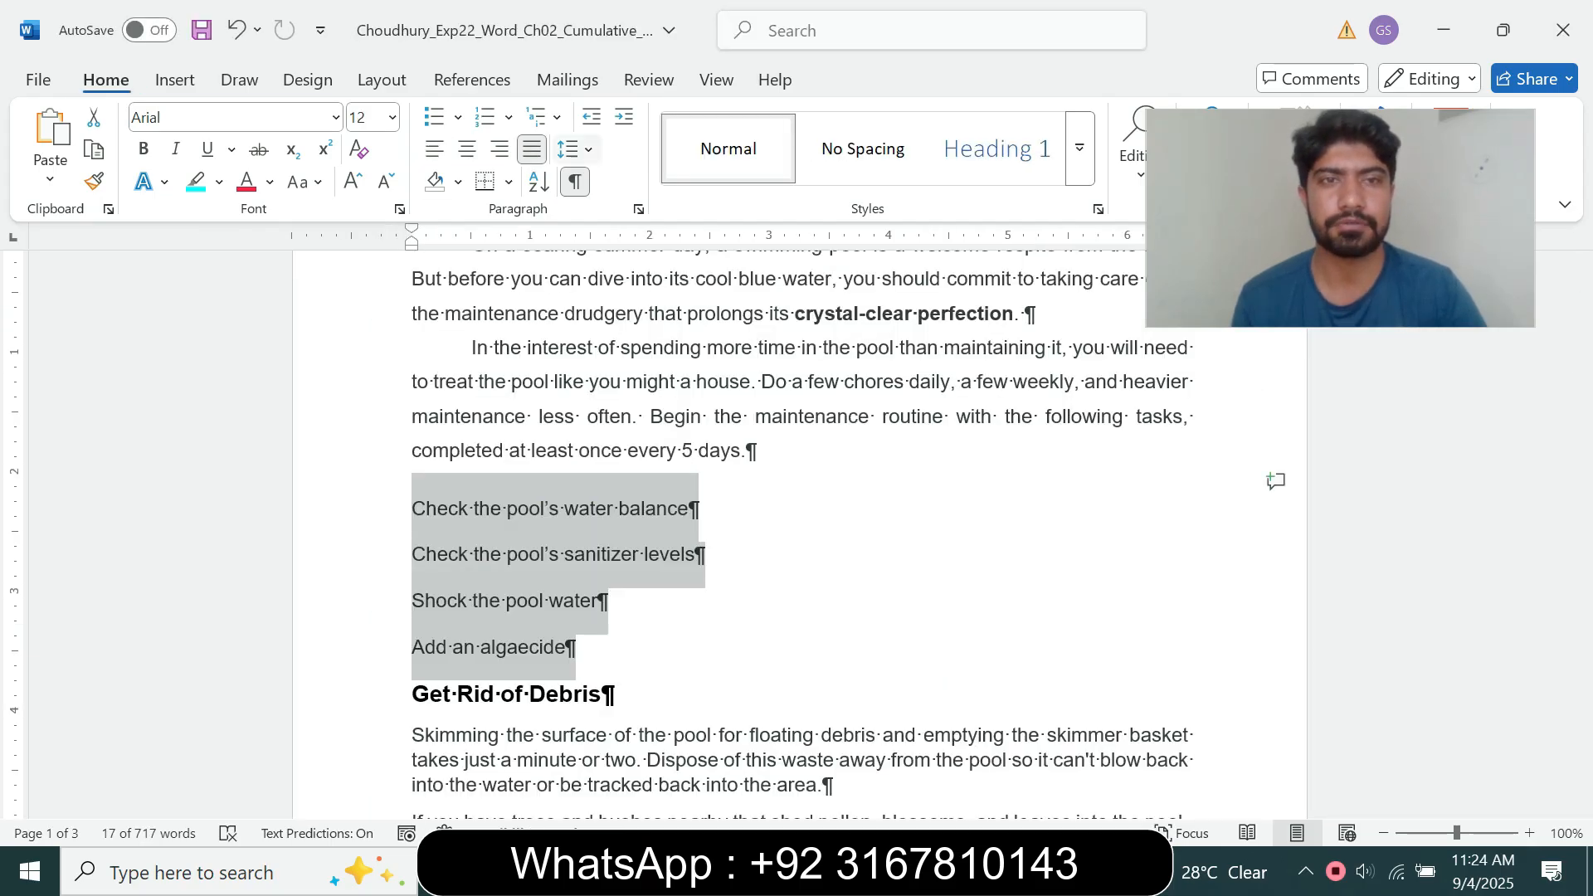
Step: Choose a Box border with the double-line style for the four selected paragraphs, checking the setting against step 5
click(509, 182)
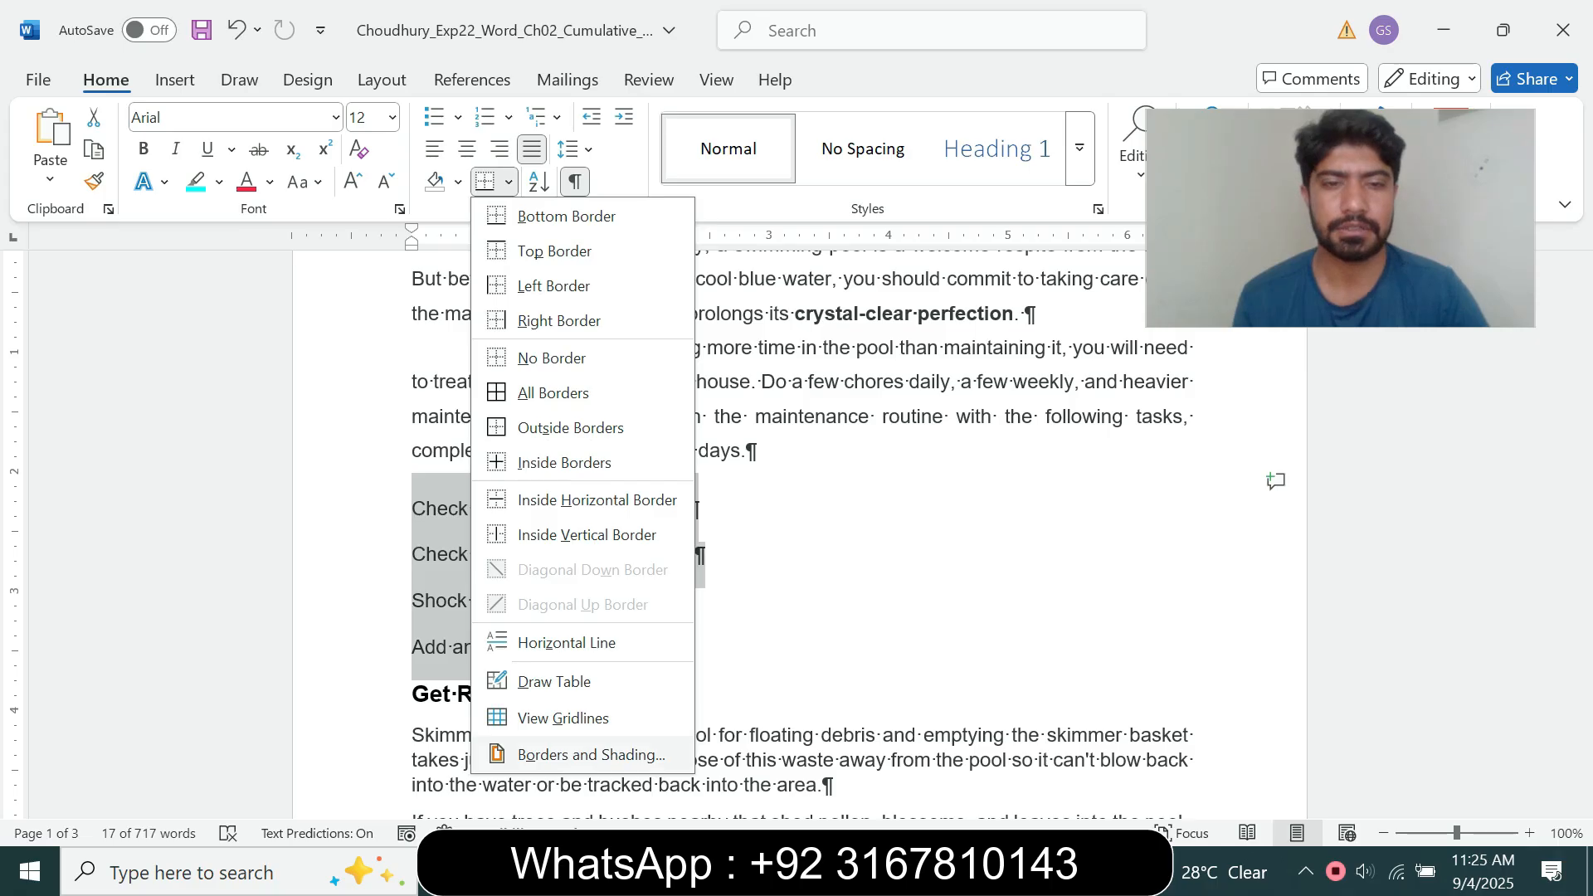
click(581, 754)
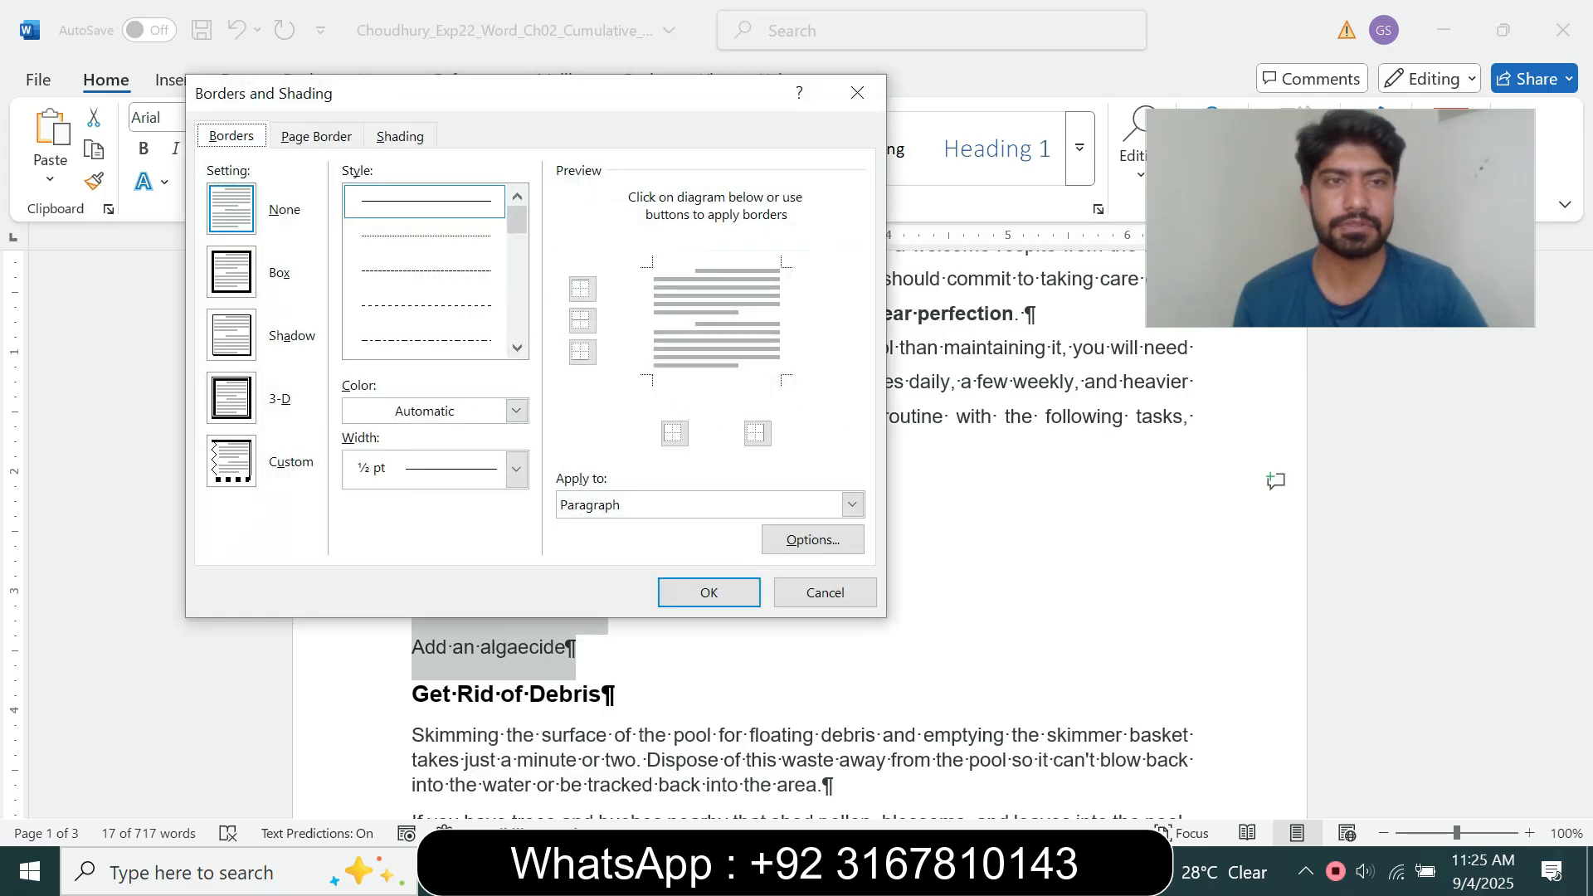
mouse_move(885, 871)
mouse_move(753, 765)
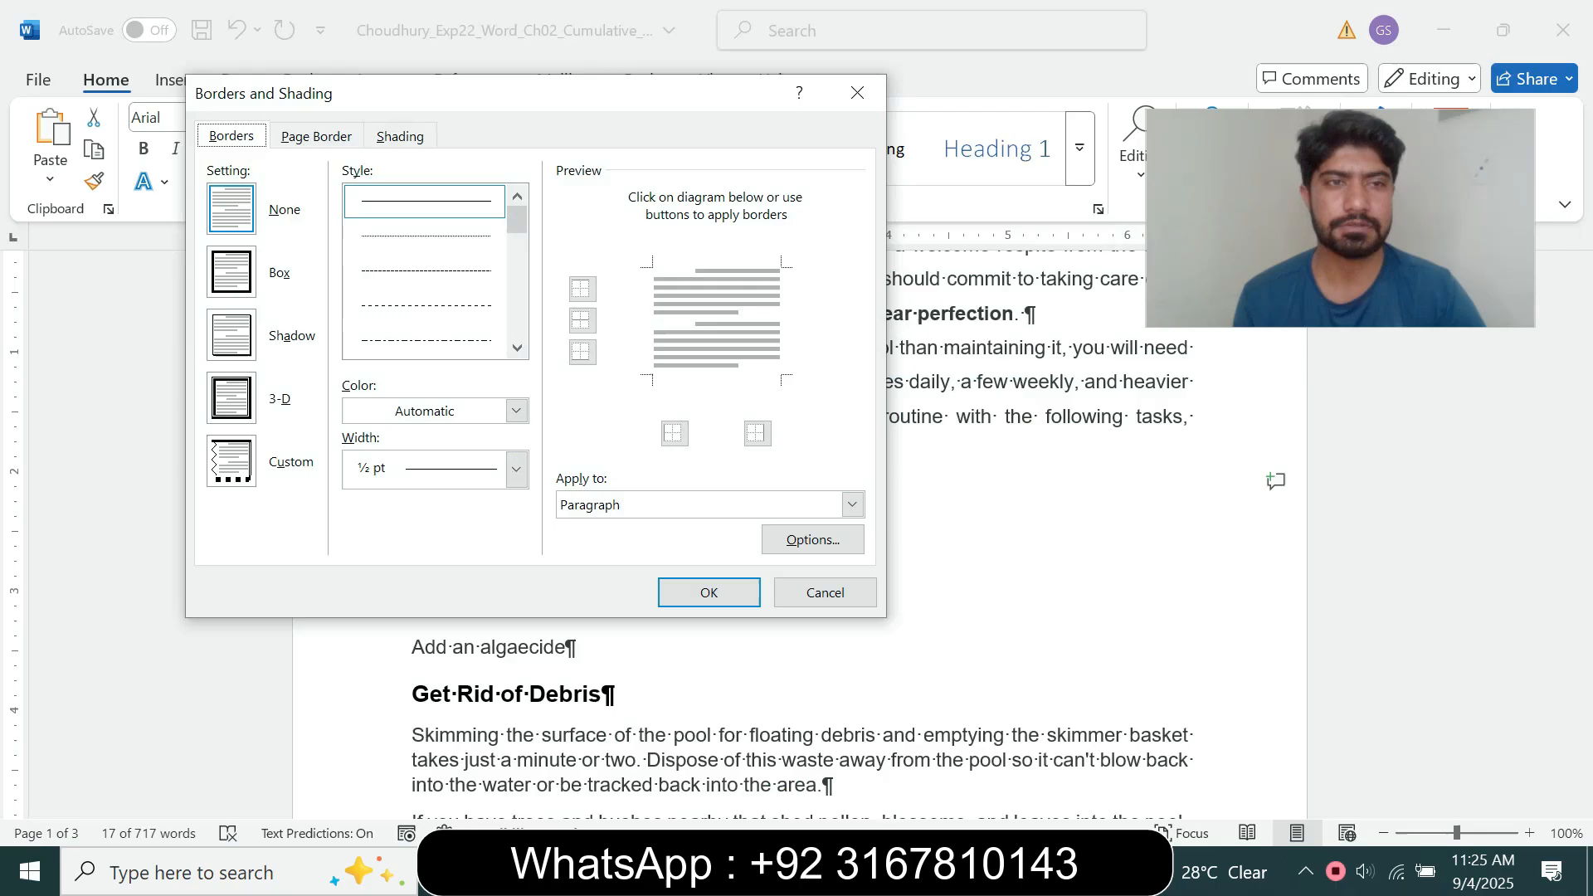
click(231, 272)
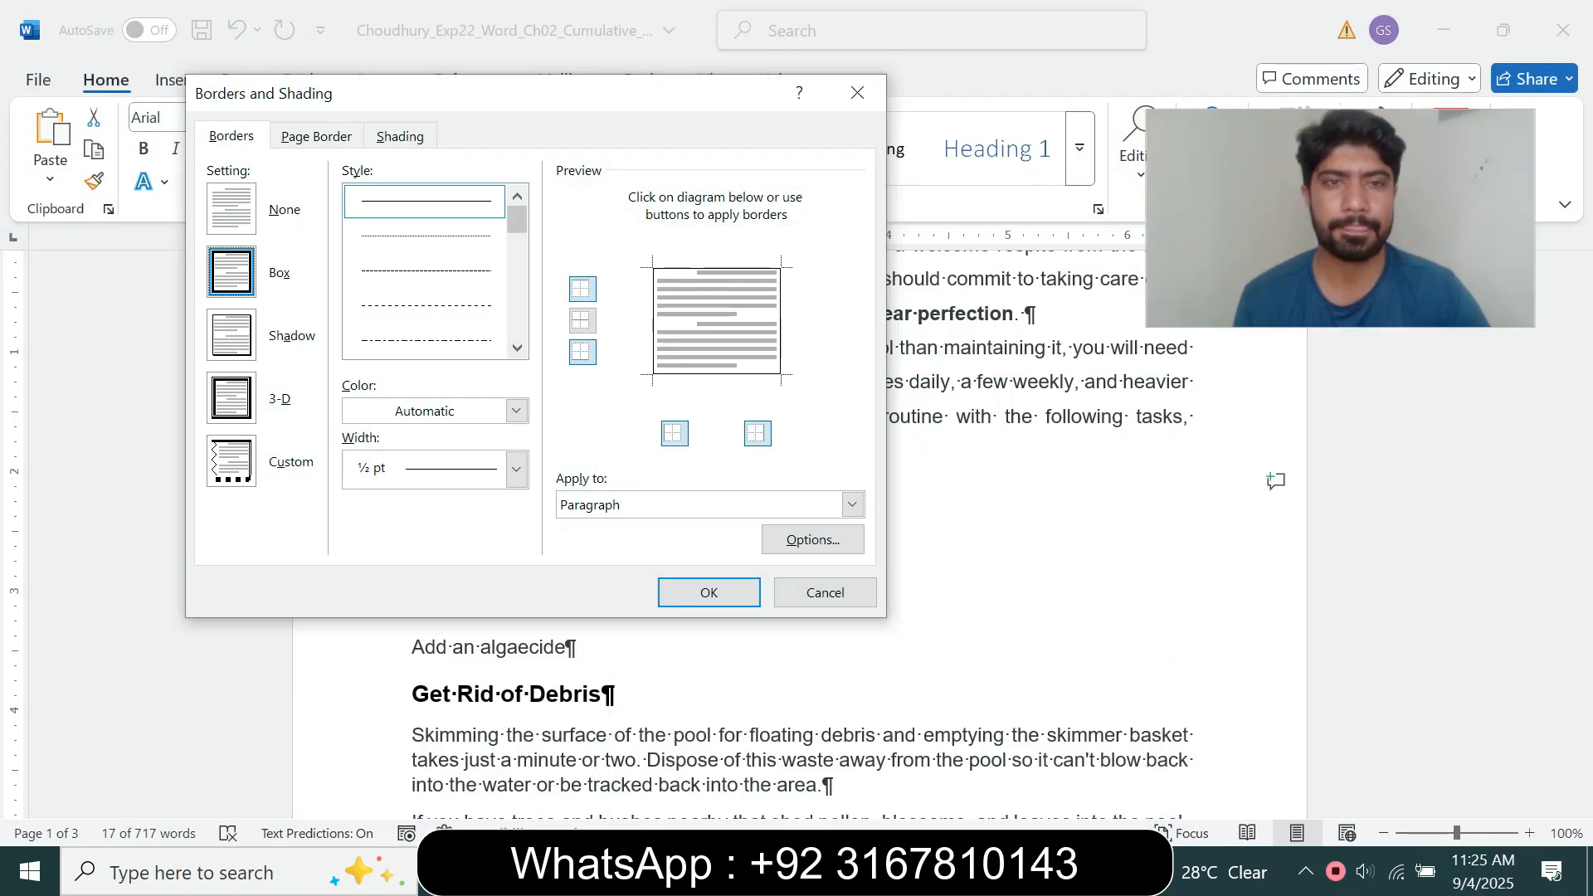
click(517, 347)
click(427, 340)
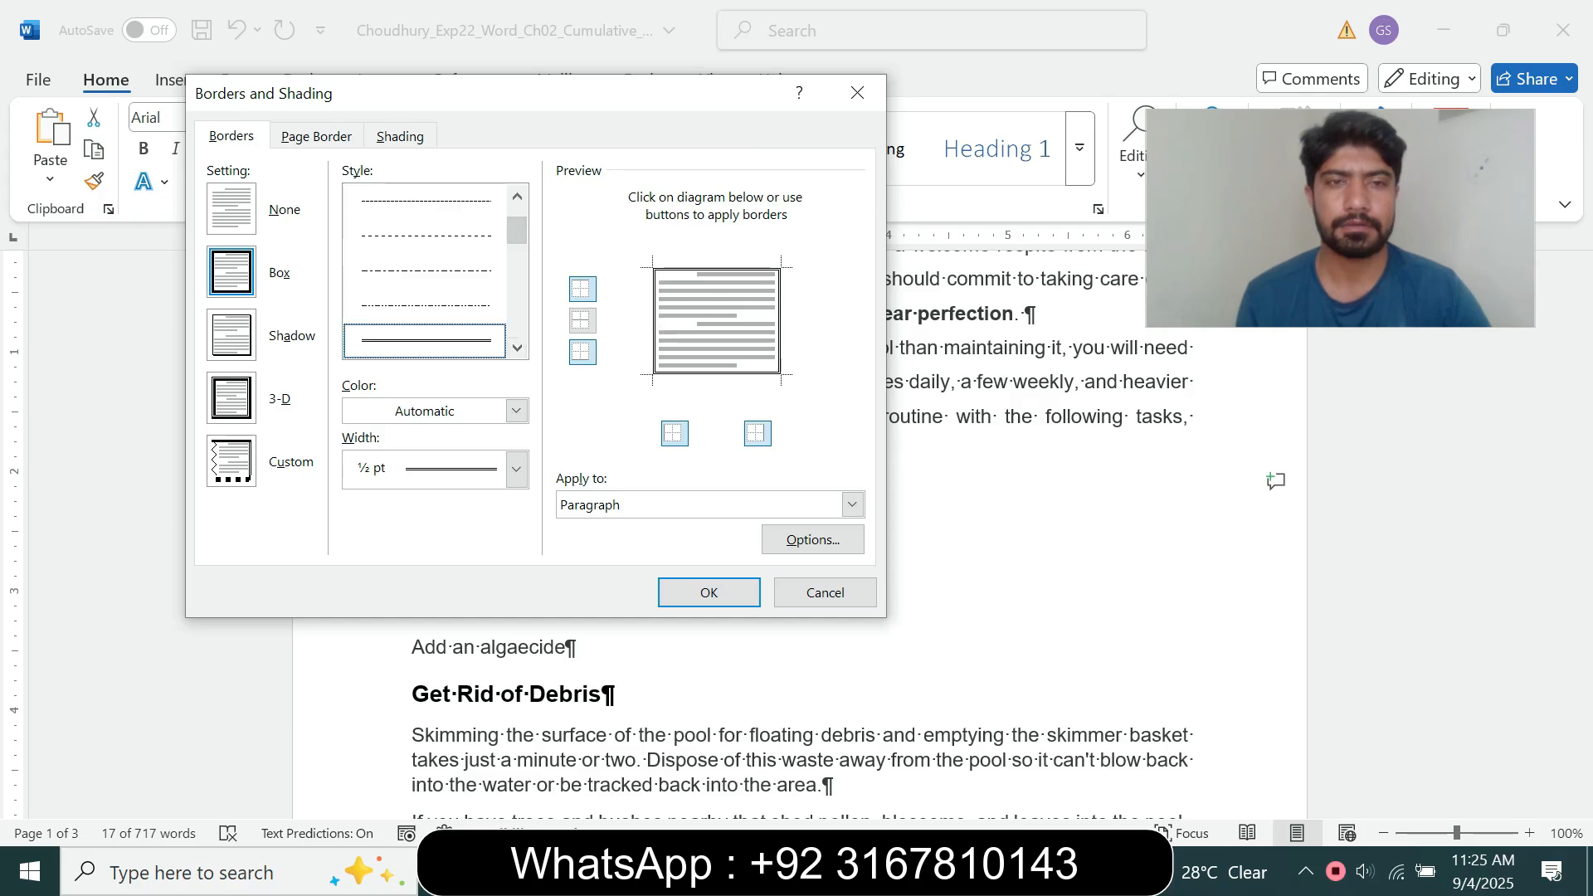
Step: Set the box border's width to ¾ pt and its colour to Blue-Gray, Text 2, rechecking the step 5 instruction
mouse_move(885, 871)
mouse_move(752, 765)
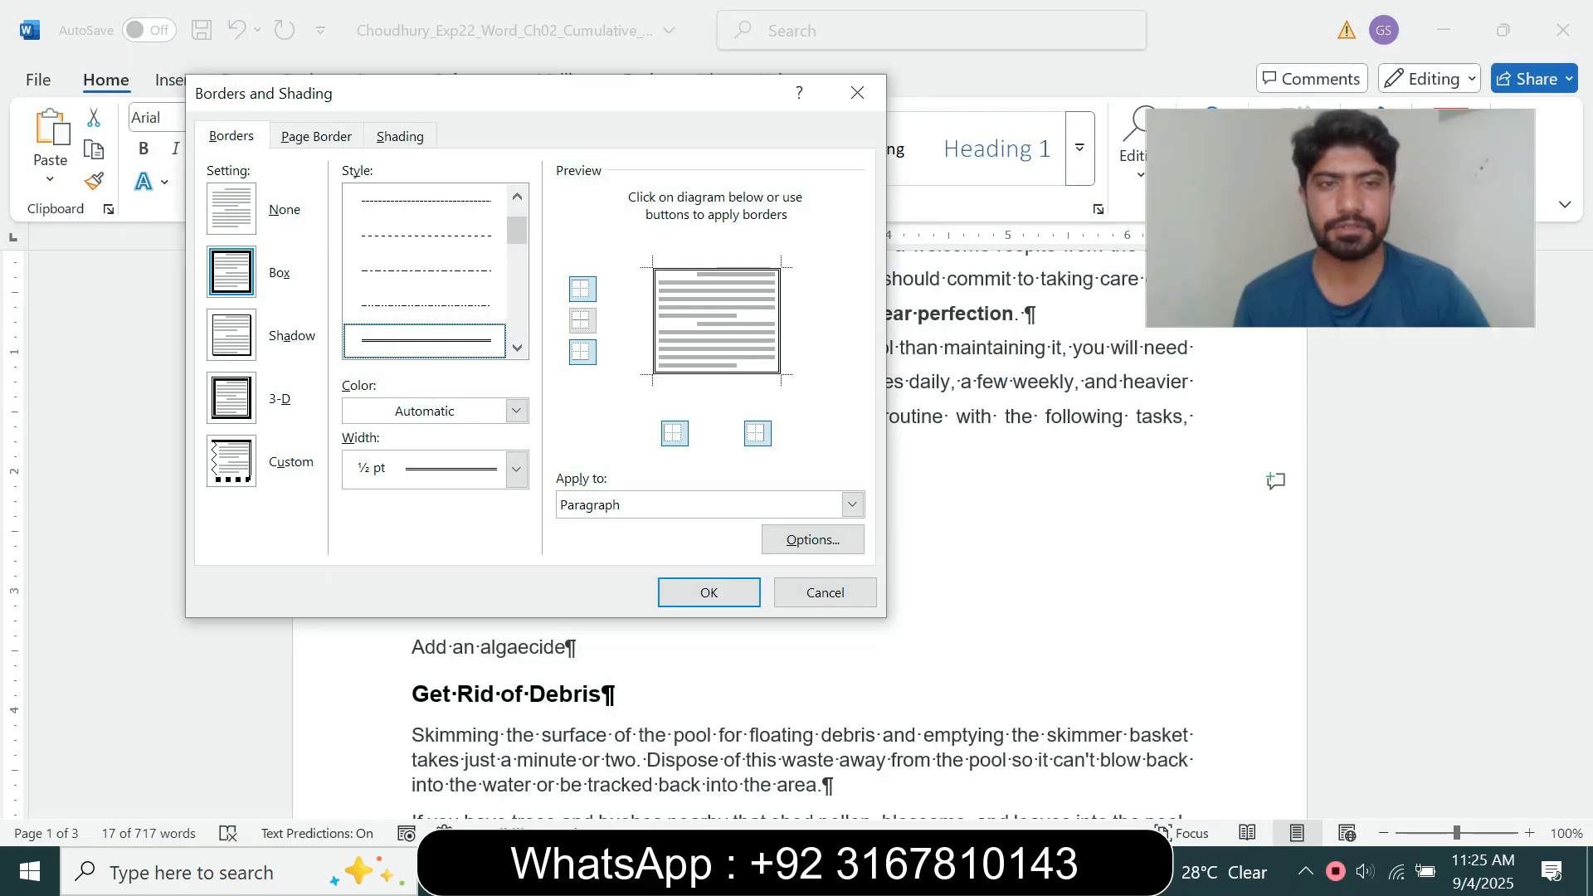
click(516, 469)
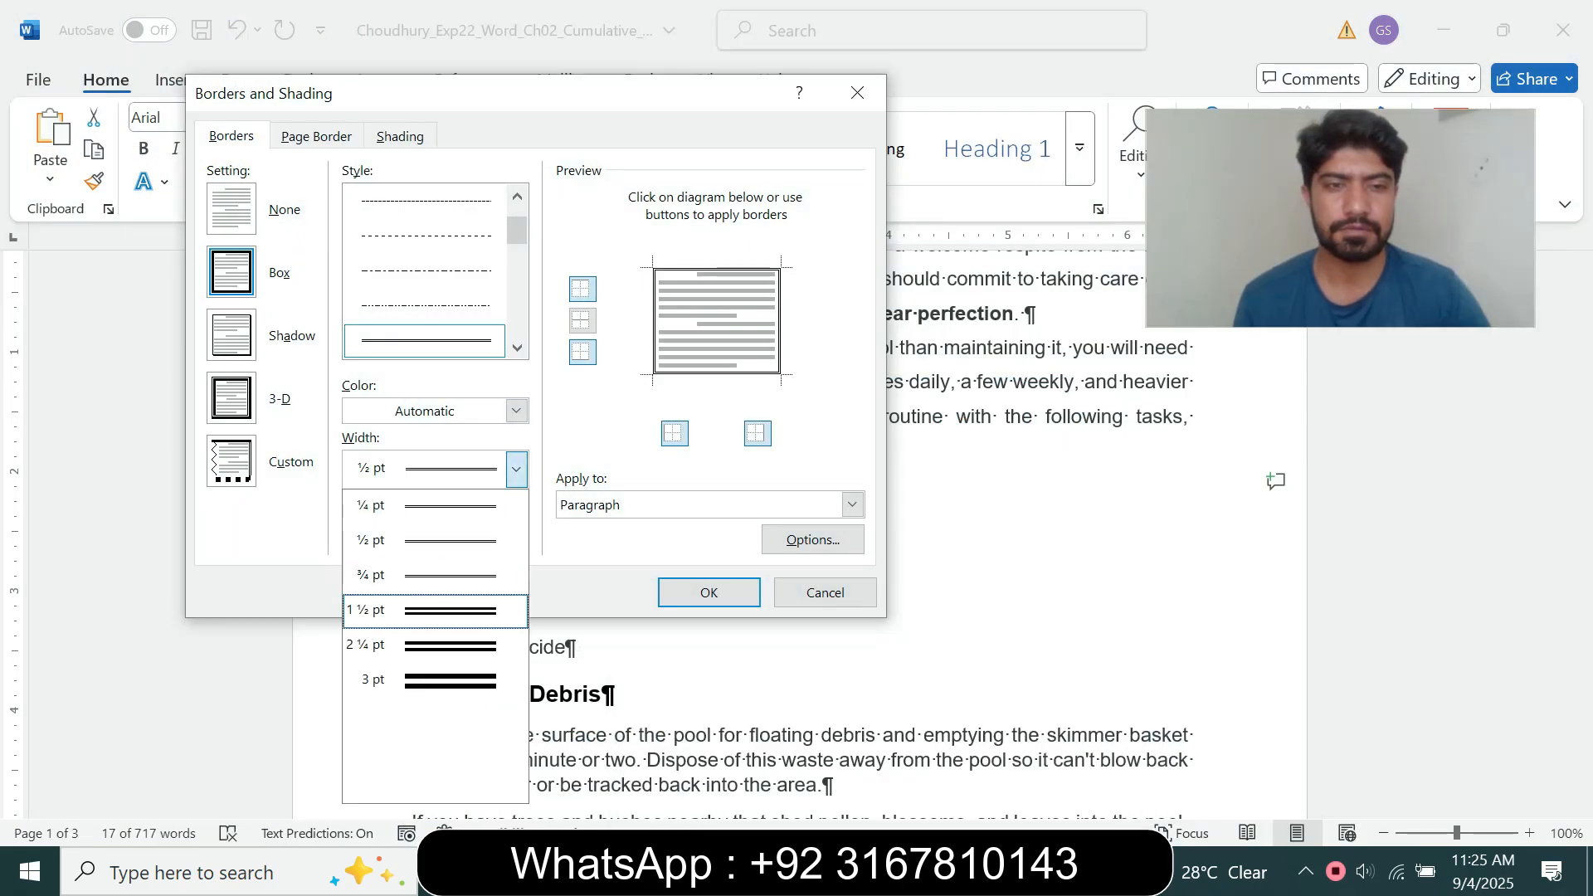
click(435, 576)
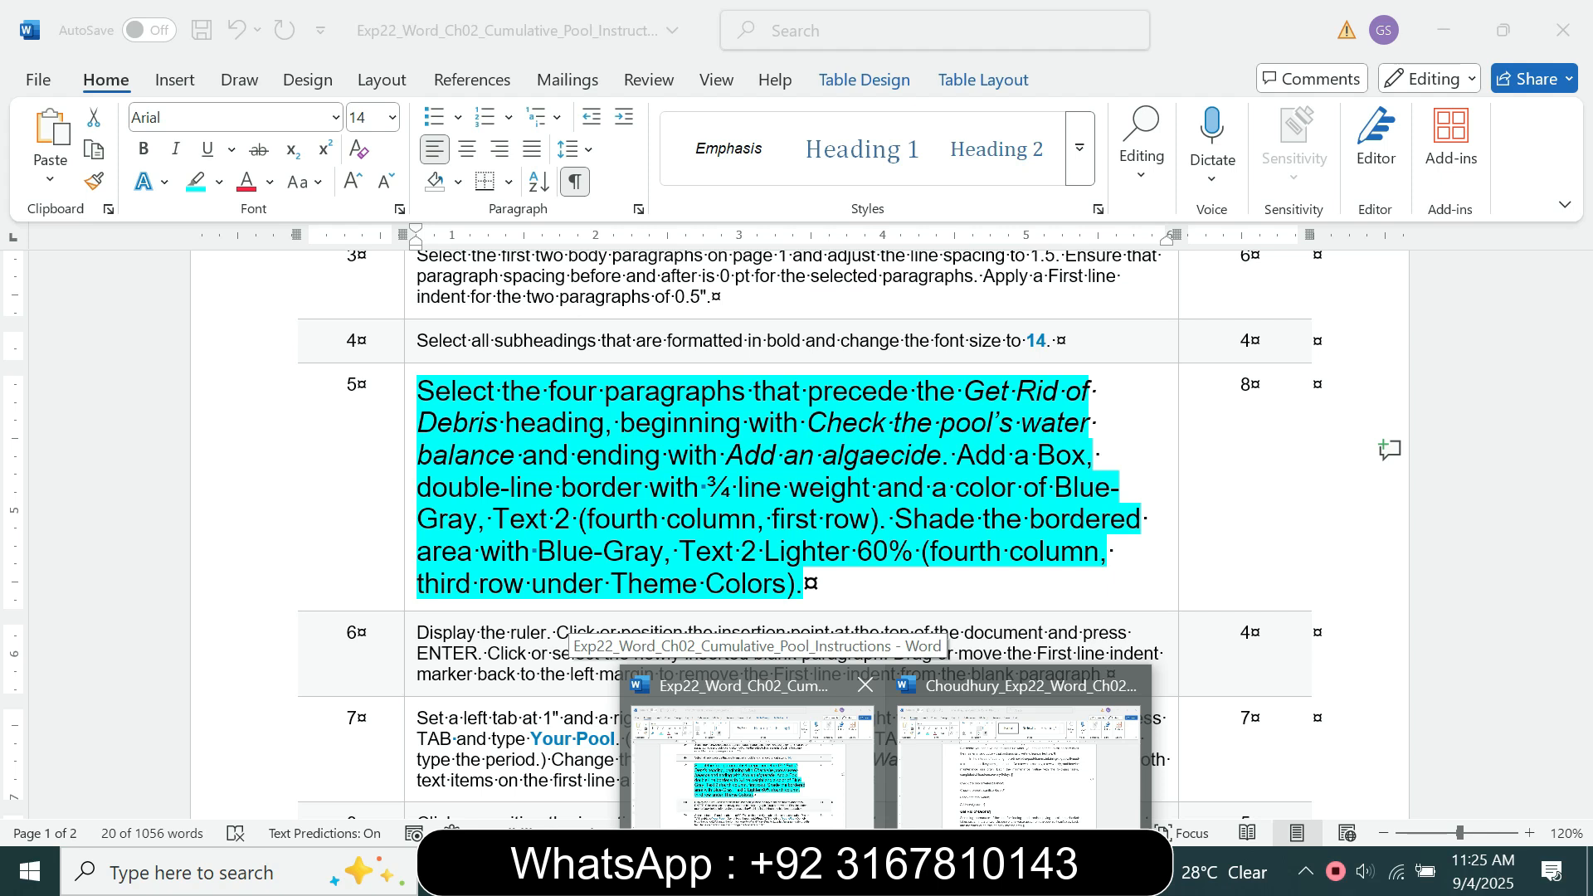
click(1019, 763)
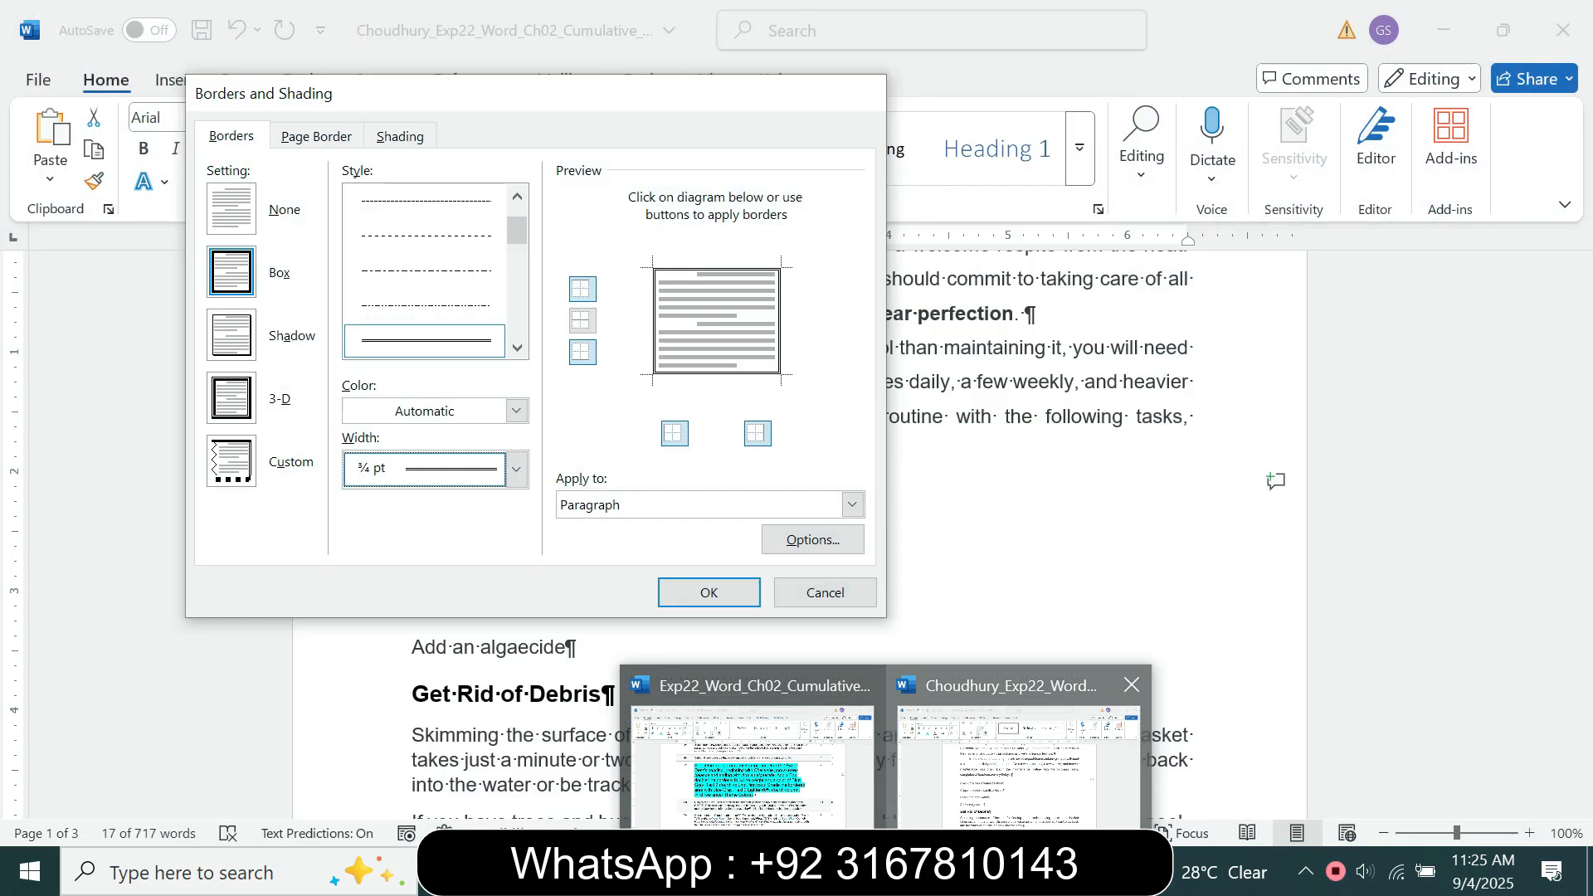
click(516, 411)
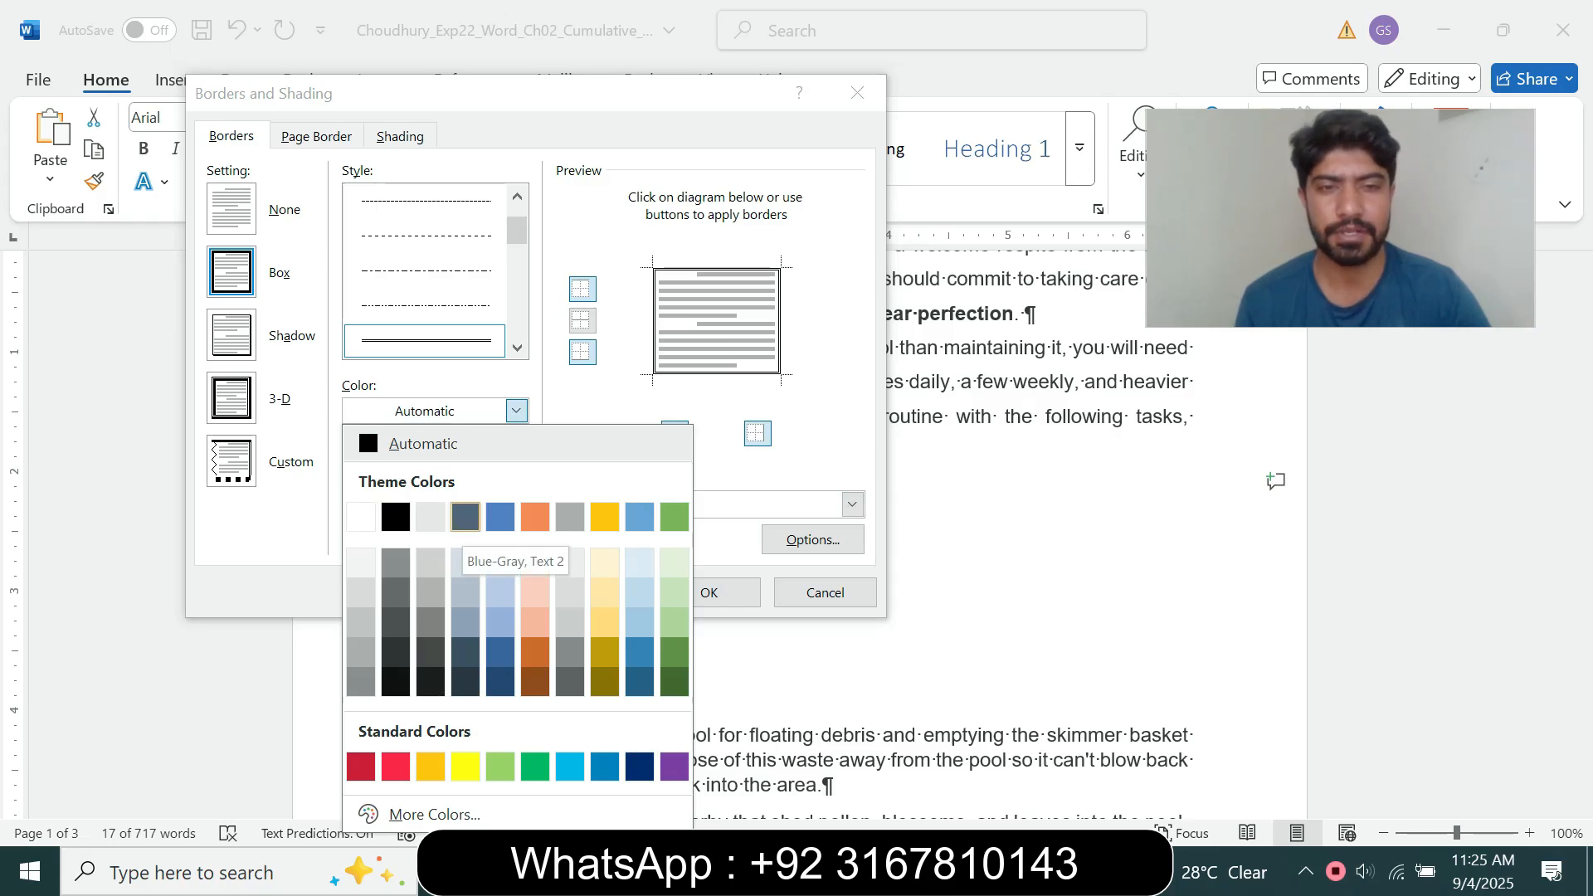
click(465, 516)
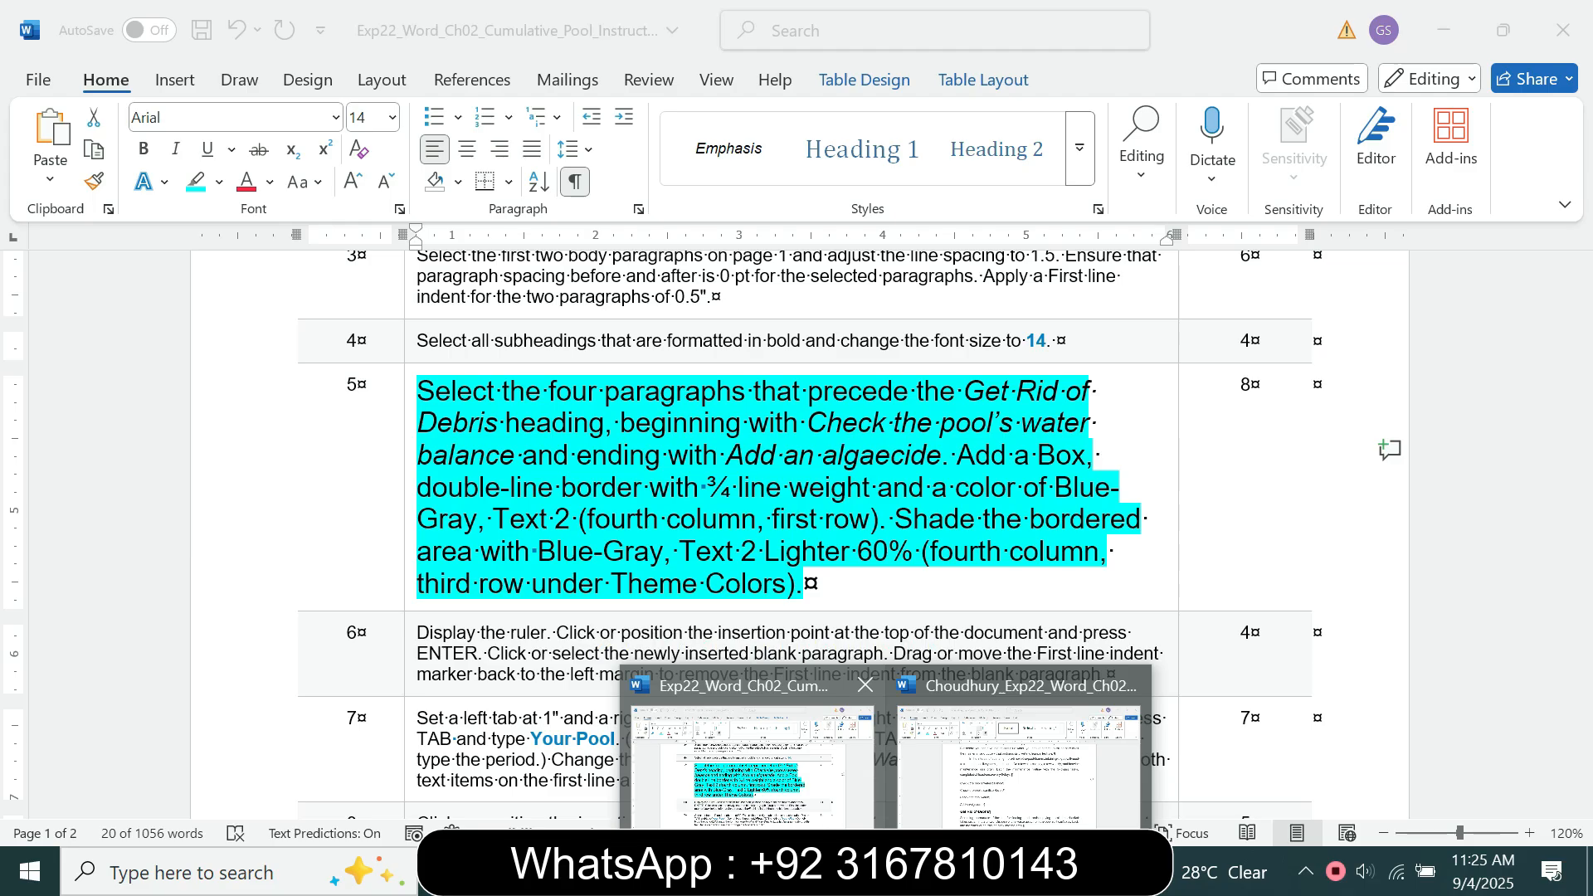
Step: Shade the four paragraphs with Blue-Gray, Text 2, Lighter 60% and apply the border and shading after rechecking step 5
click(1019, 768)
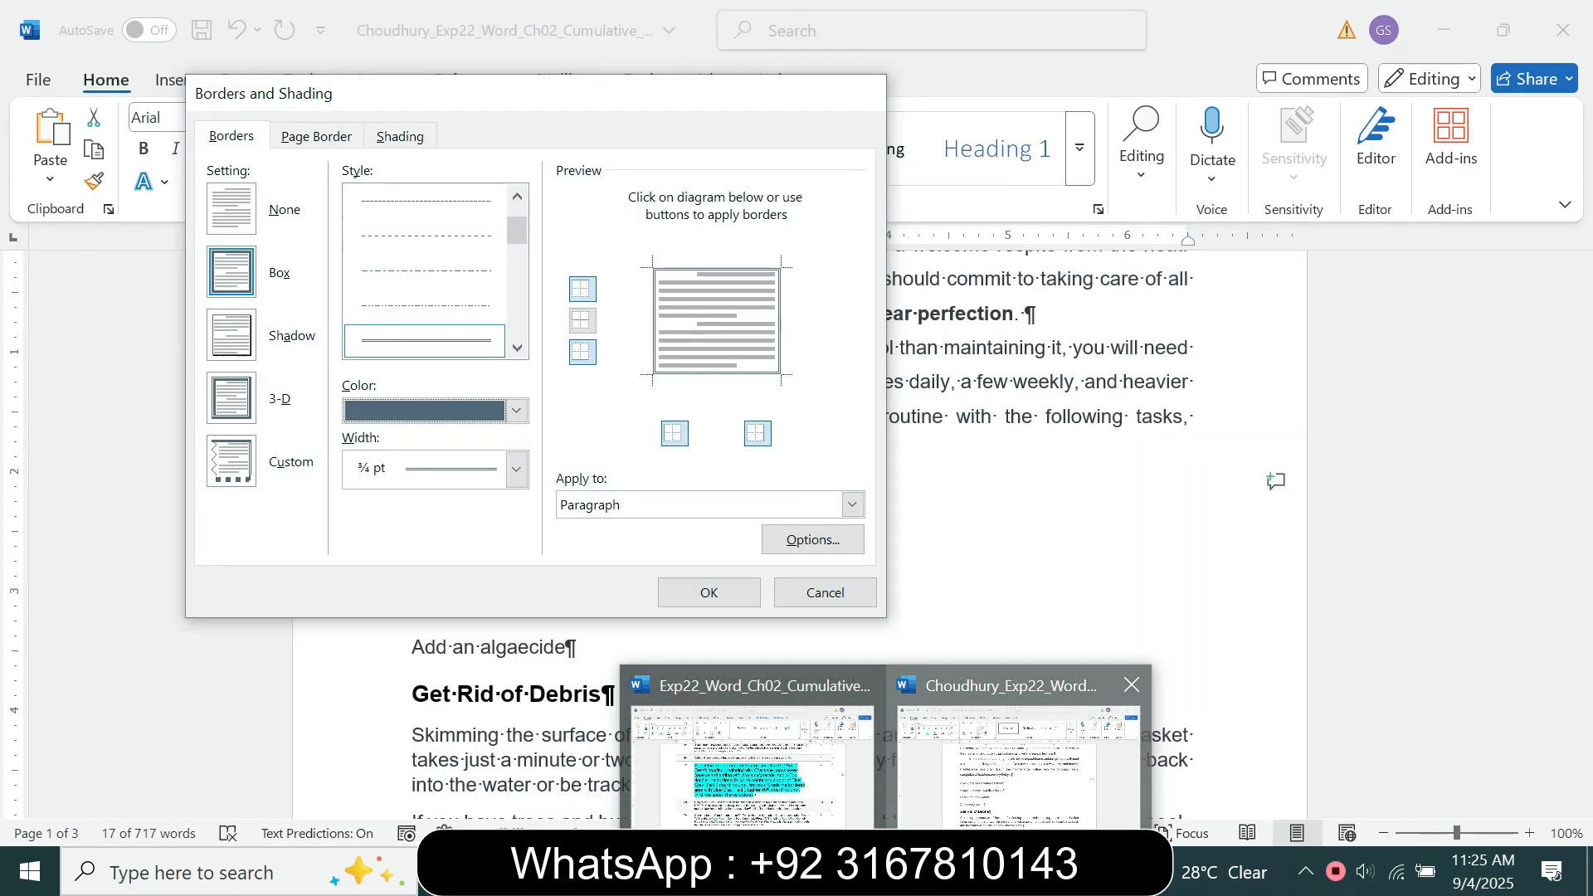
click(400, 136)
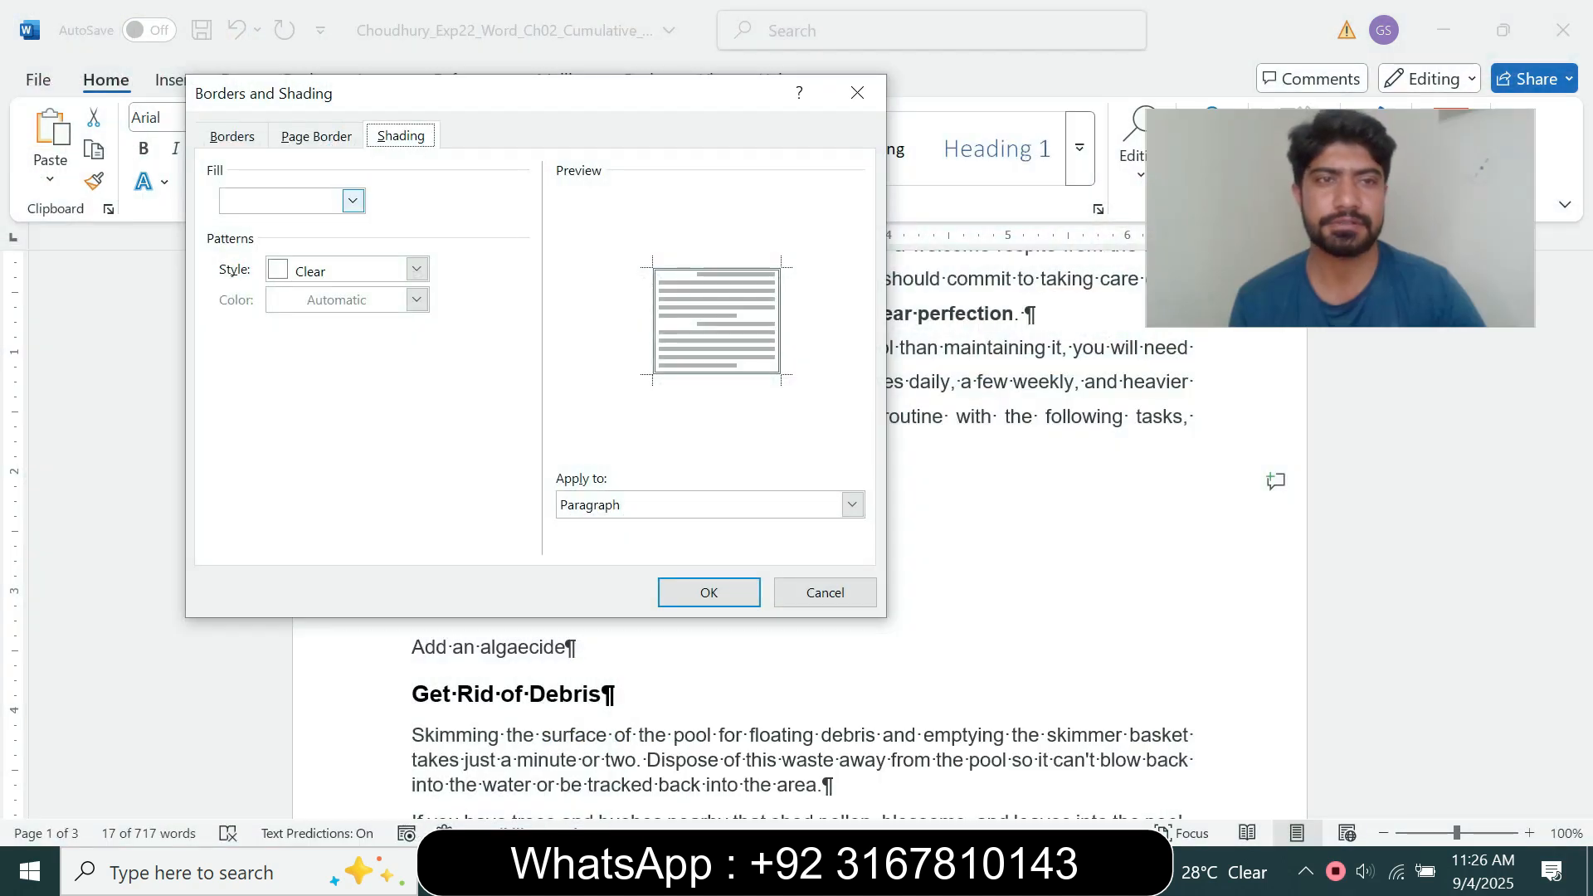
click(352, 200)
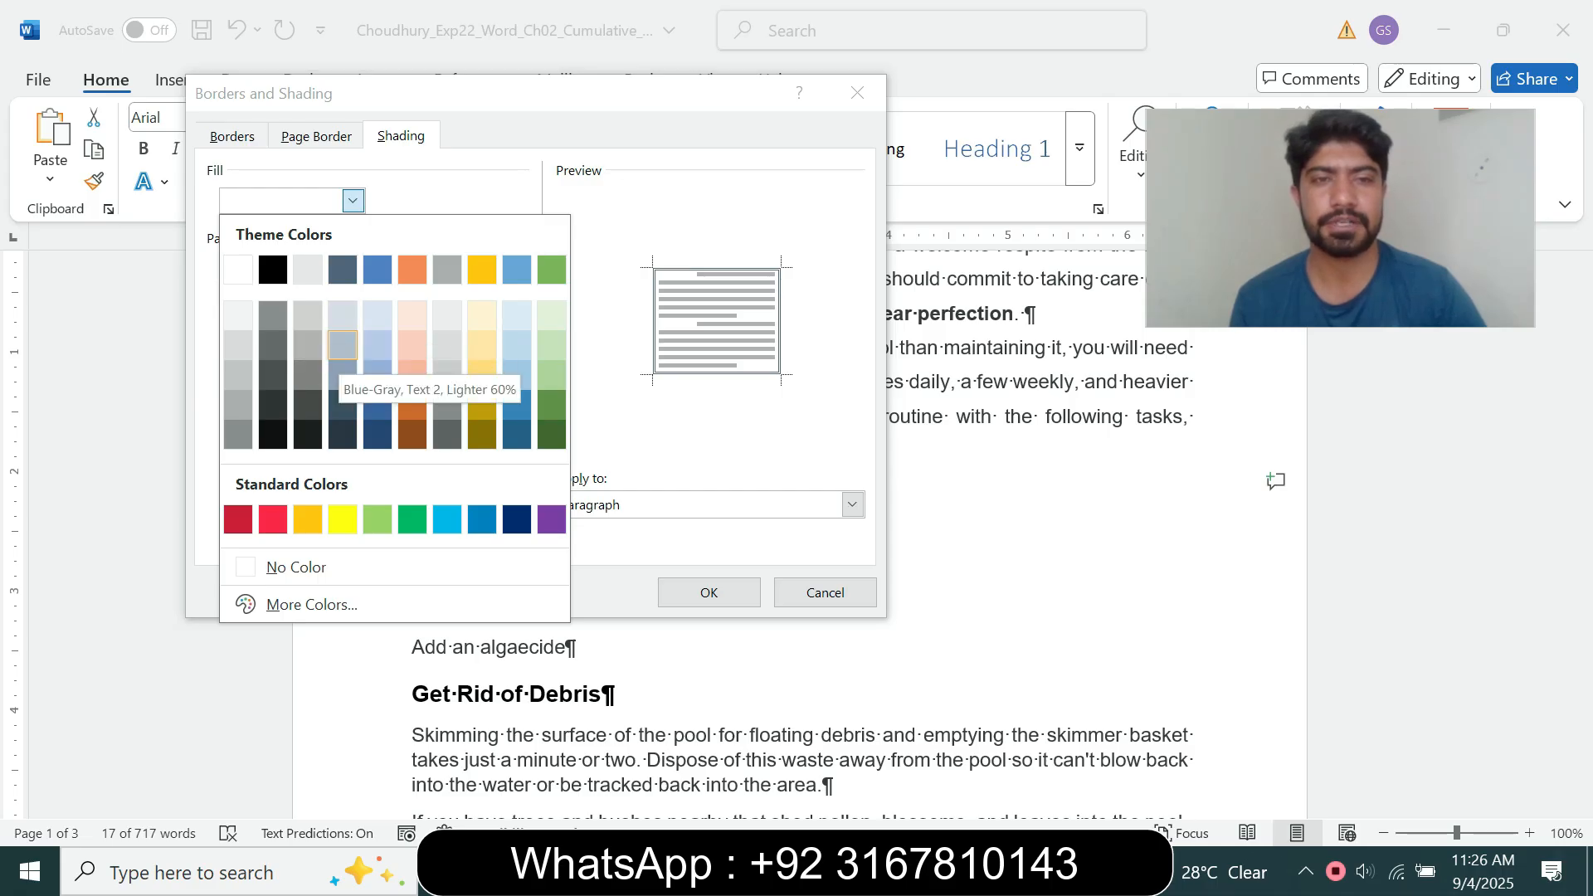
click(343, 345)
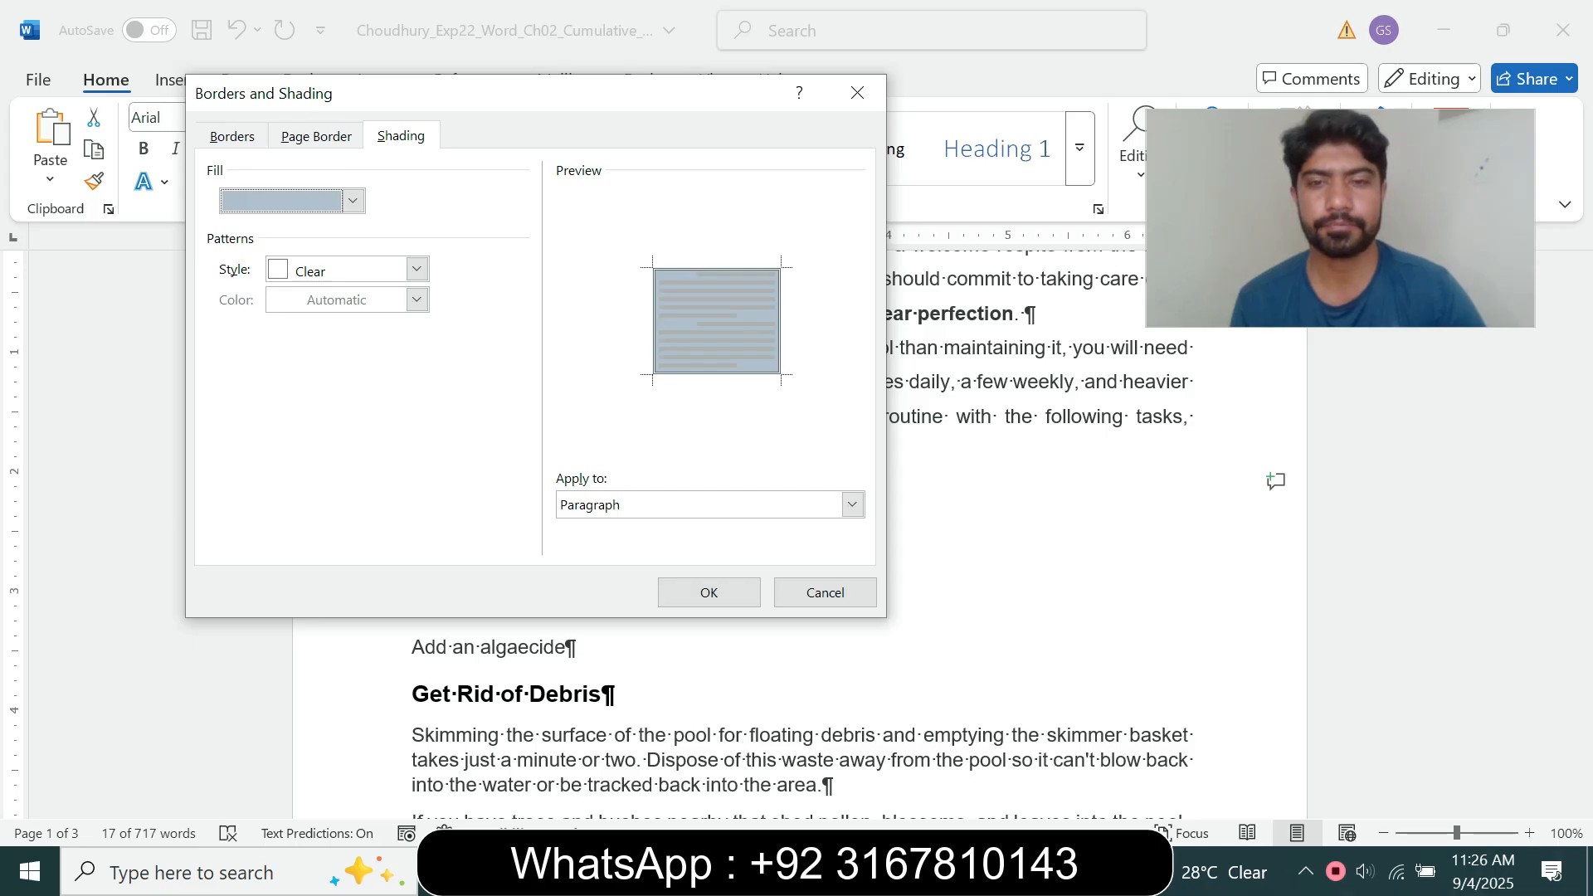
mouse_move(883, 871)
click(751, 763)
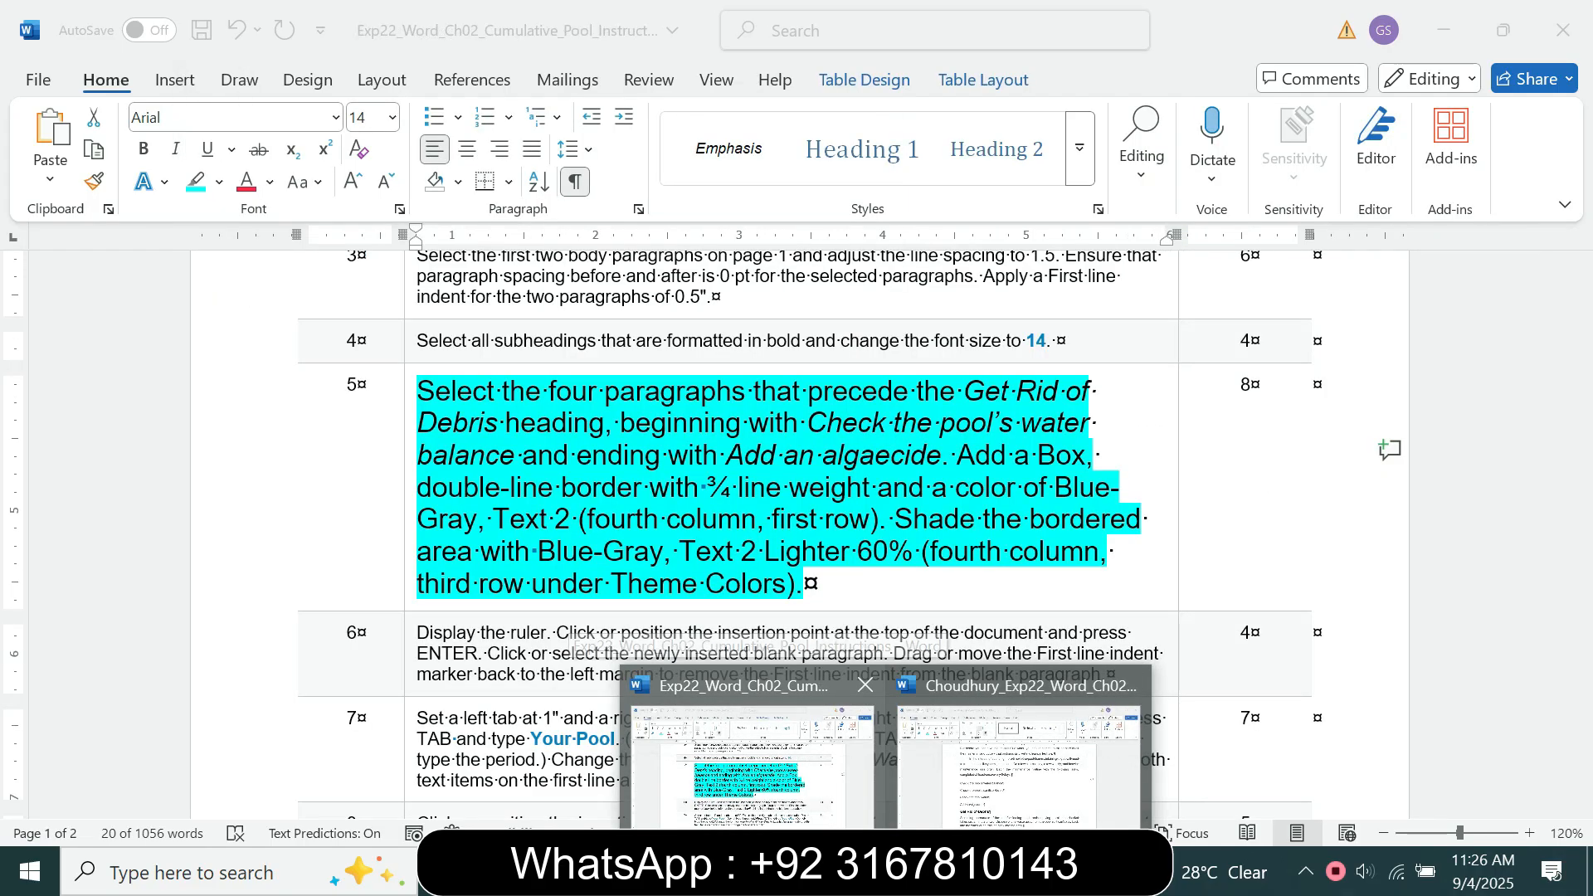
click(1019, 764)
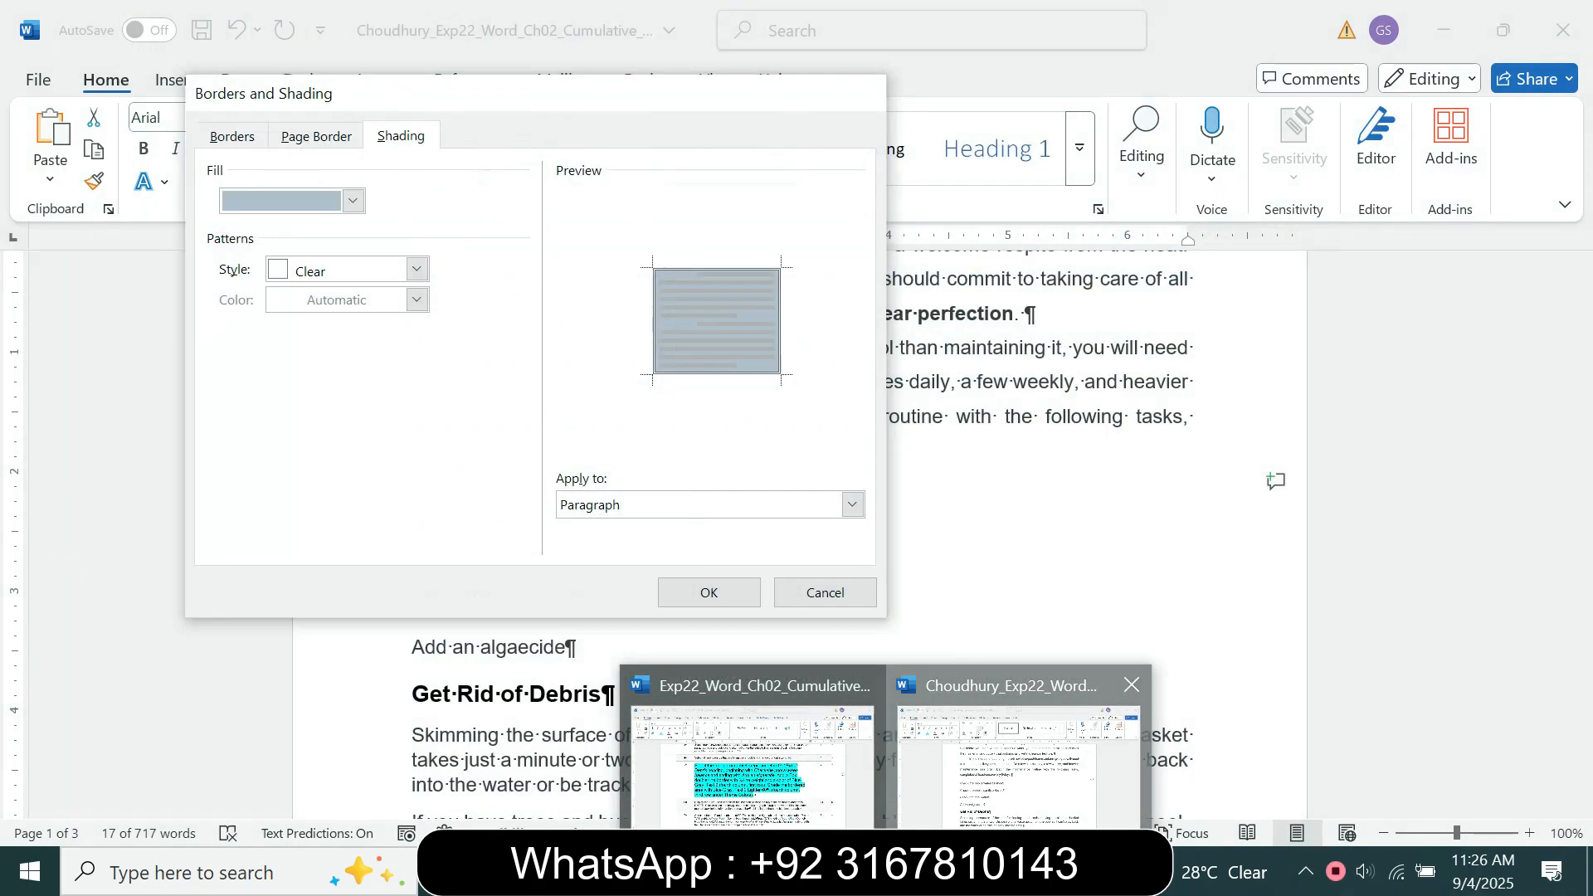
key(Return)
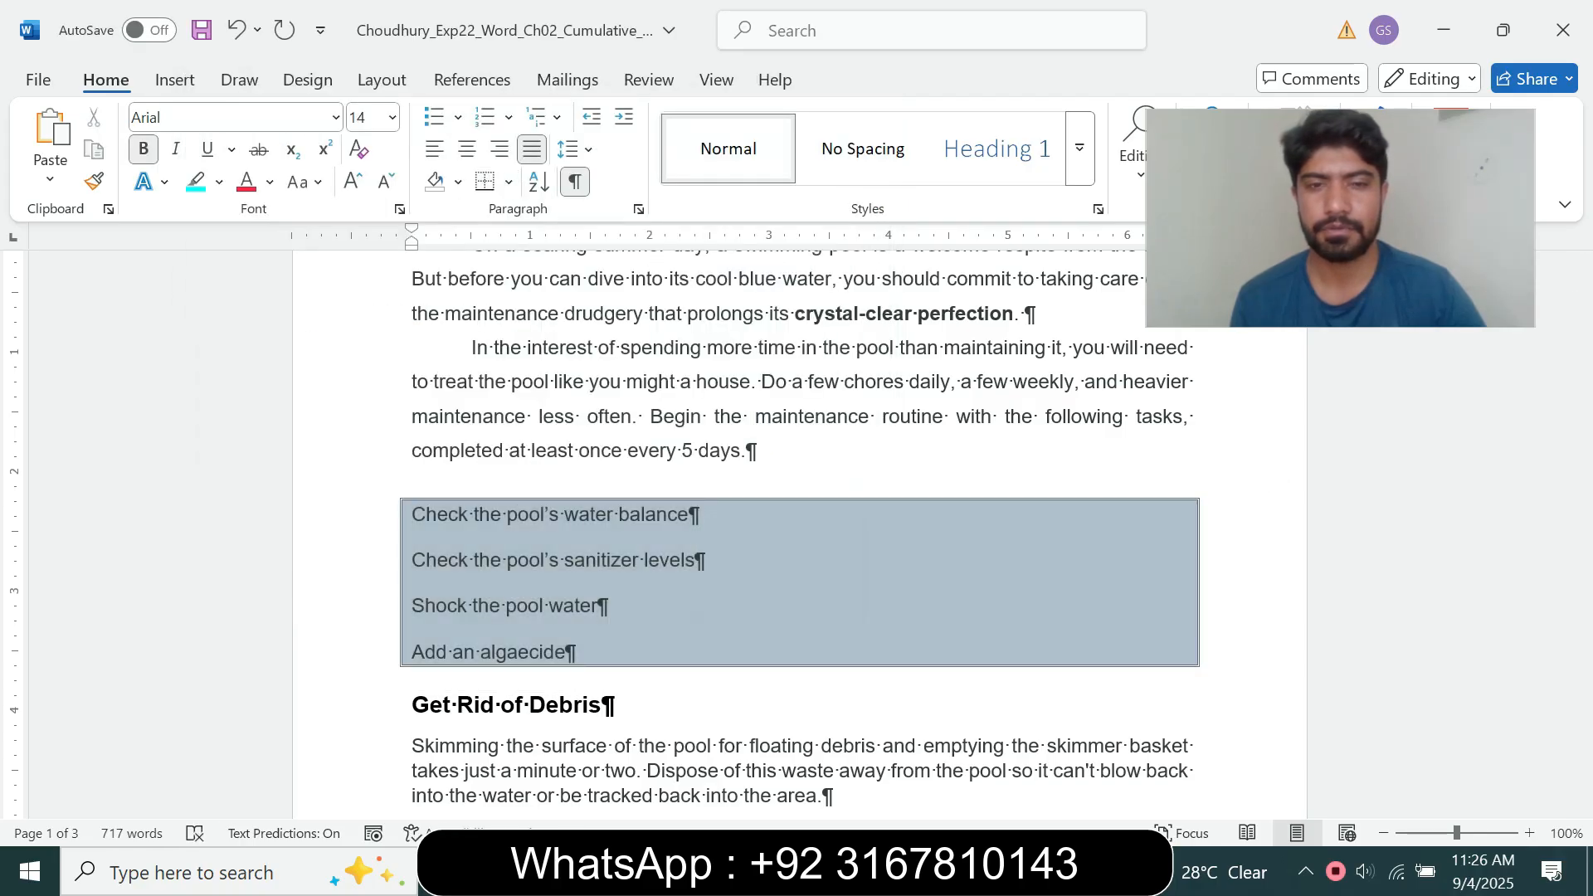
Step: Switch to the instructions document, set the step 5 text back to 9 pt and remove its highlight
mouse_move(884, 872)
click(751, 763)
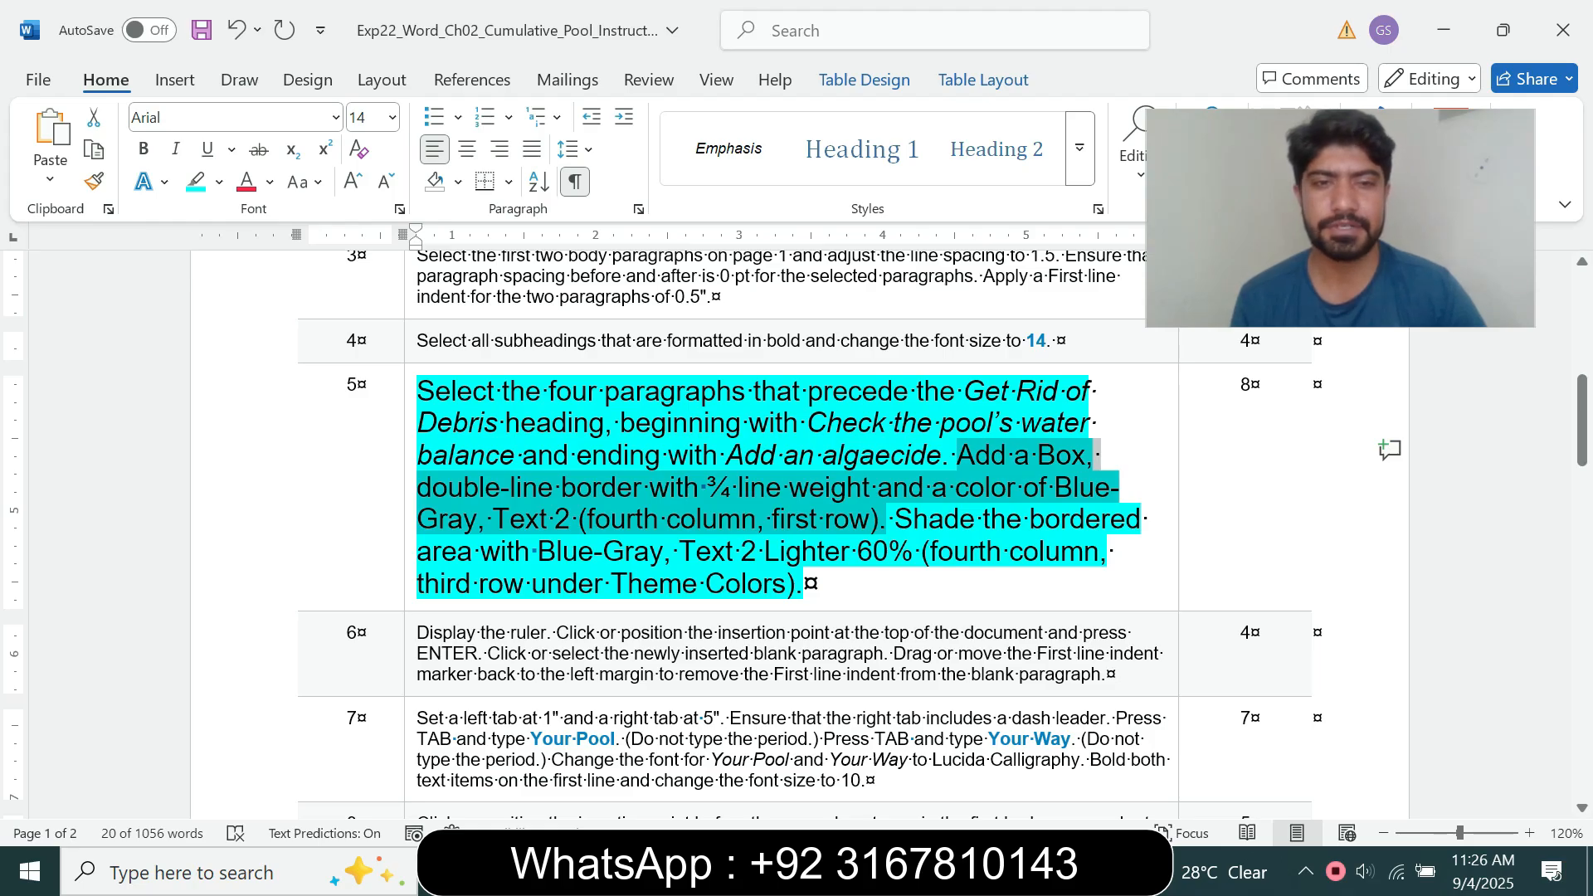
click(409, 585)
click(563, 515)
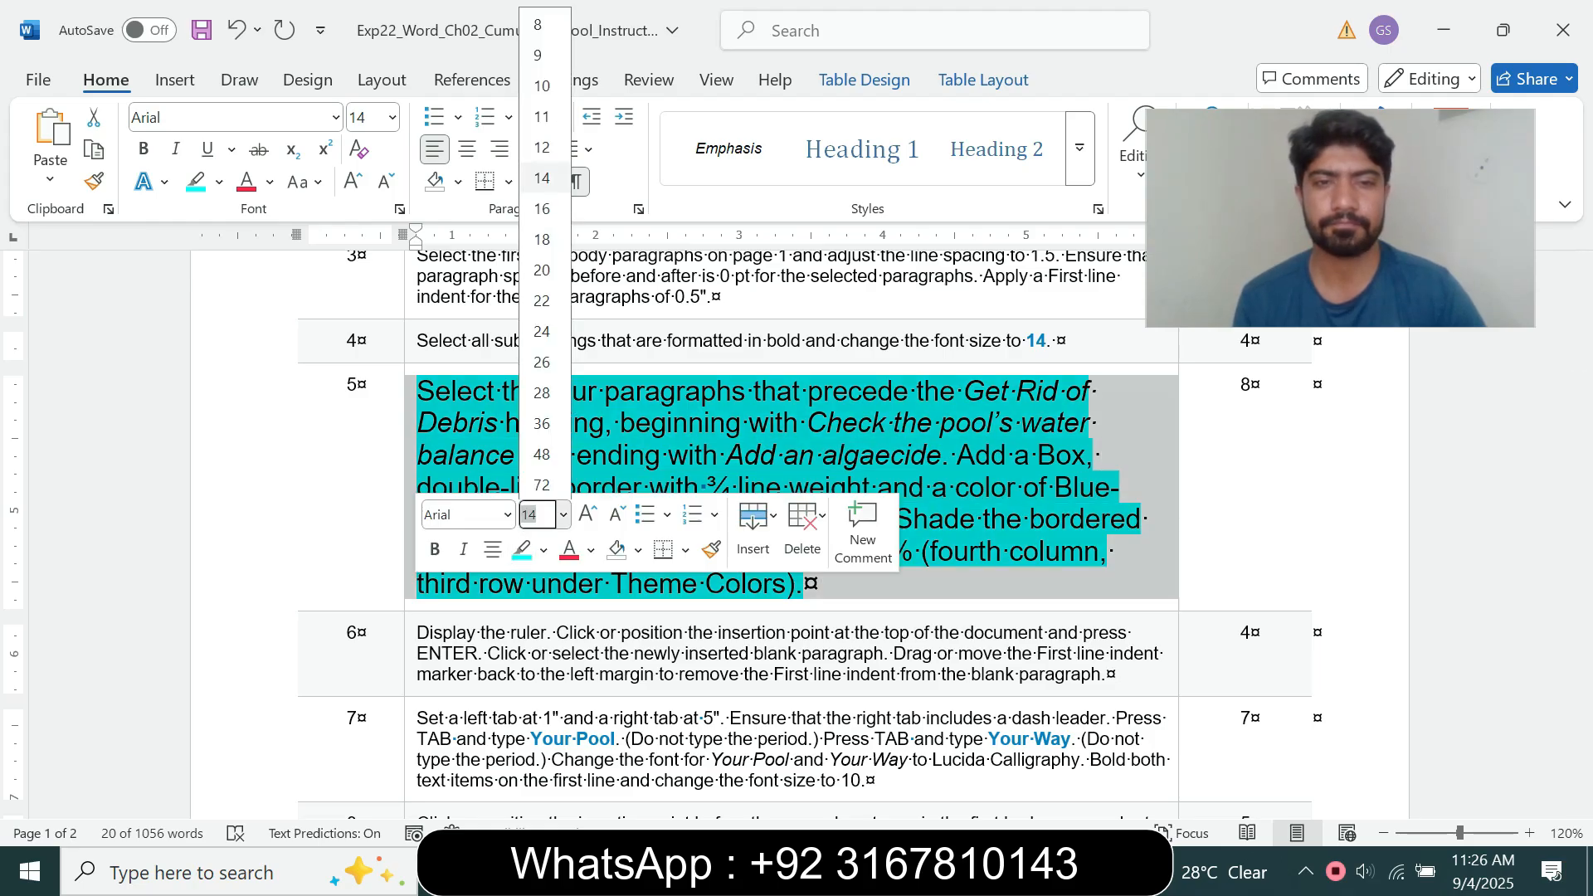
click(538, 53)
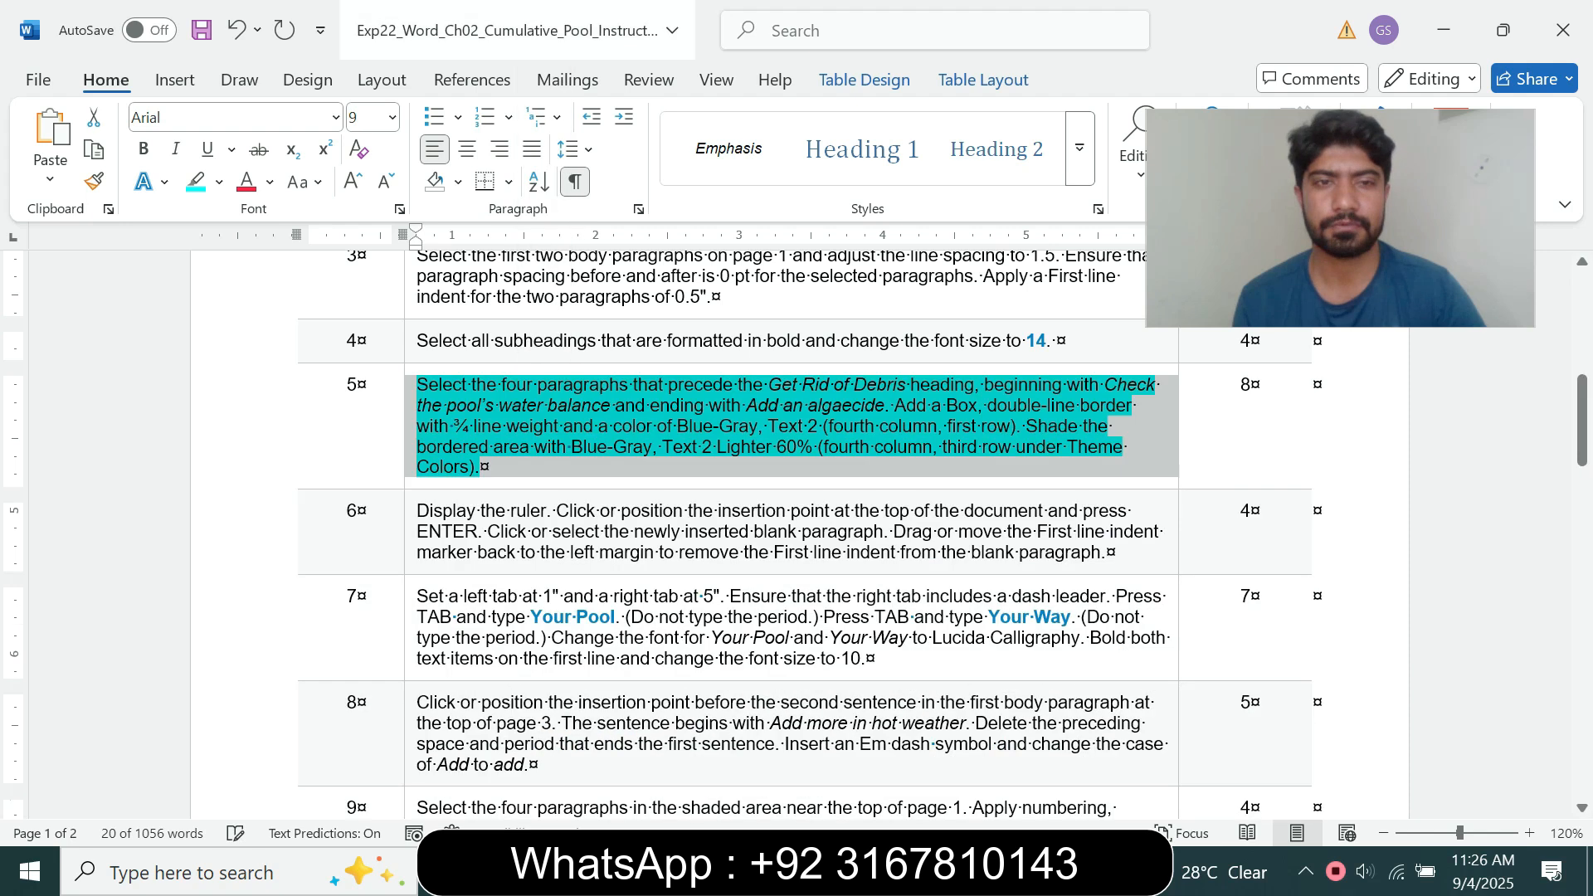
click(219, 183)
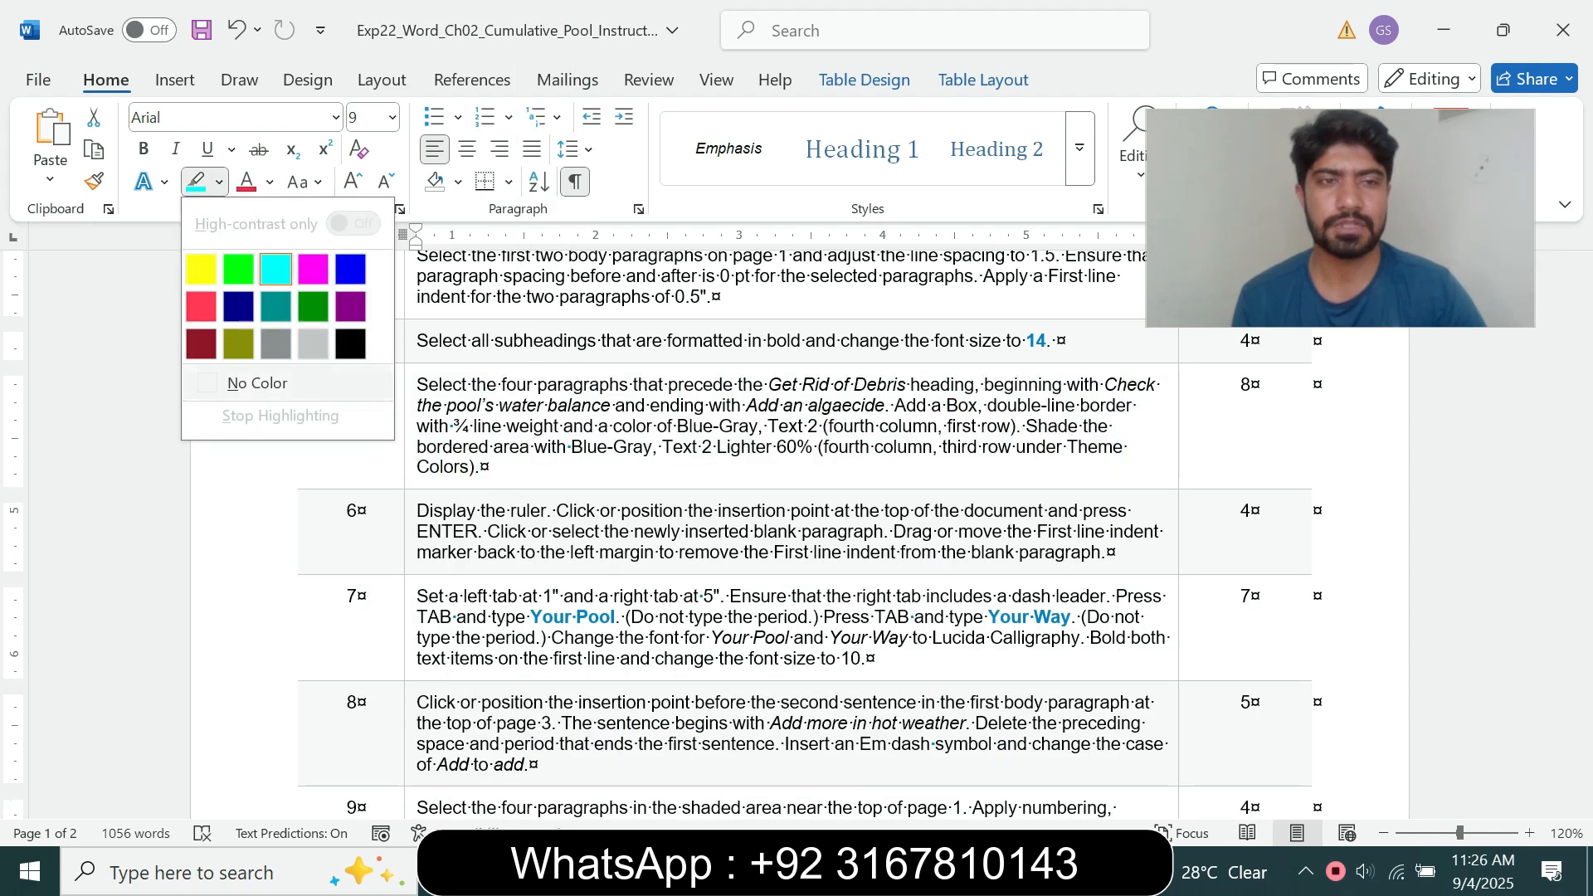
click(257, 383)
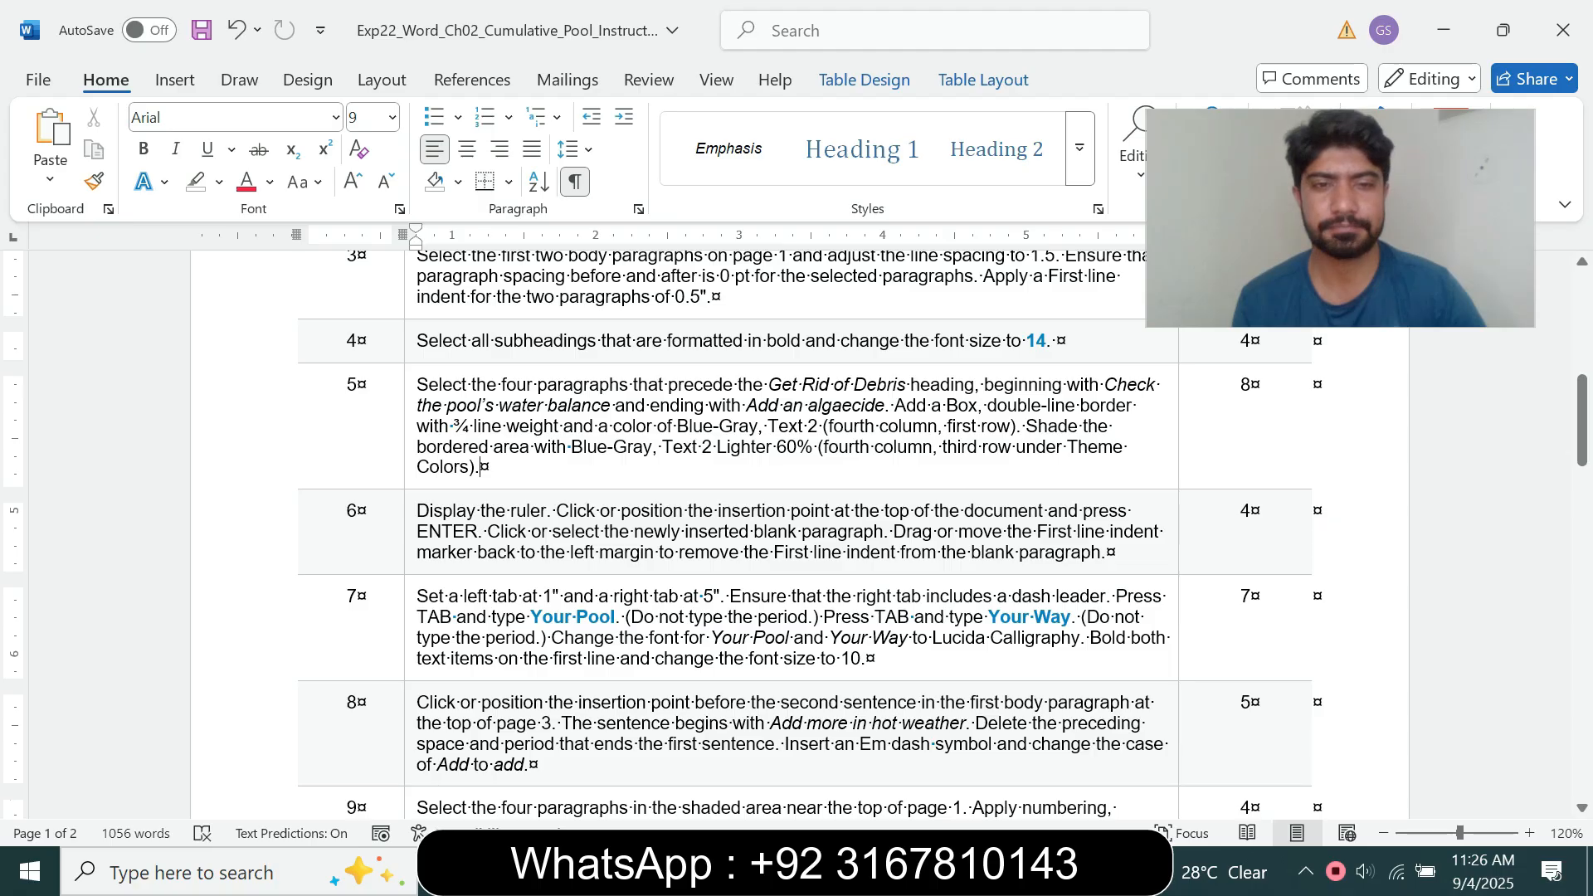
Step: Enlarge the step 6 instruction to 14 pt, highlight it in turquoise and read it through
click(409, 558)
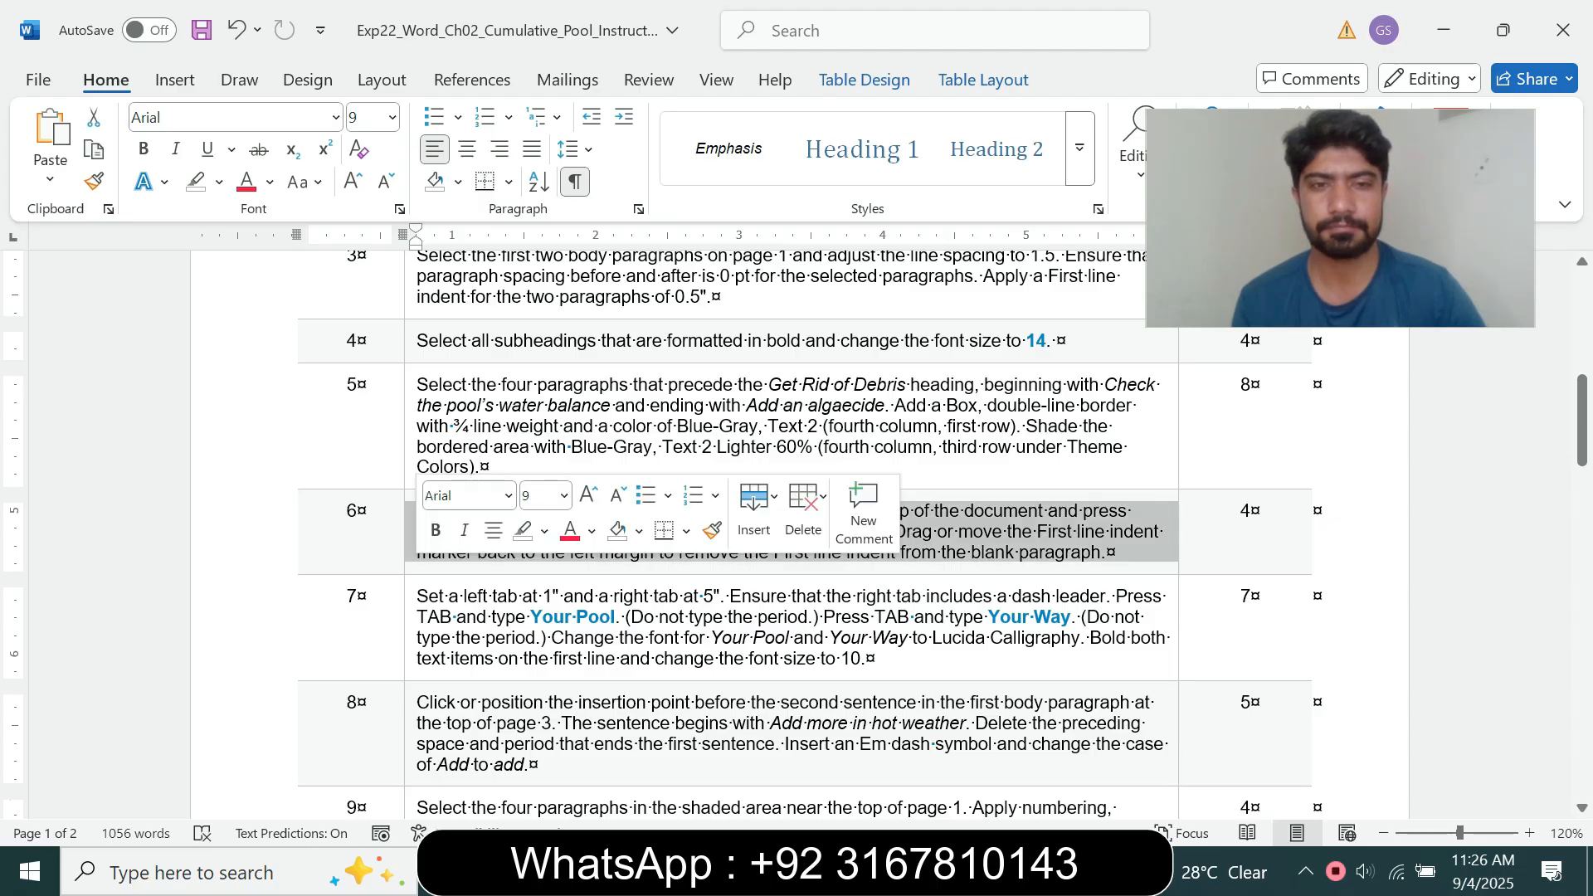
click(564, 496)
click(542, 171)
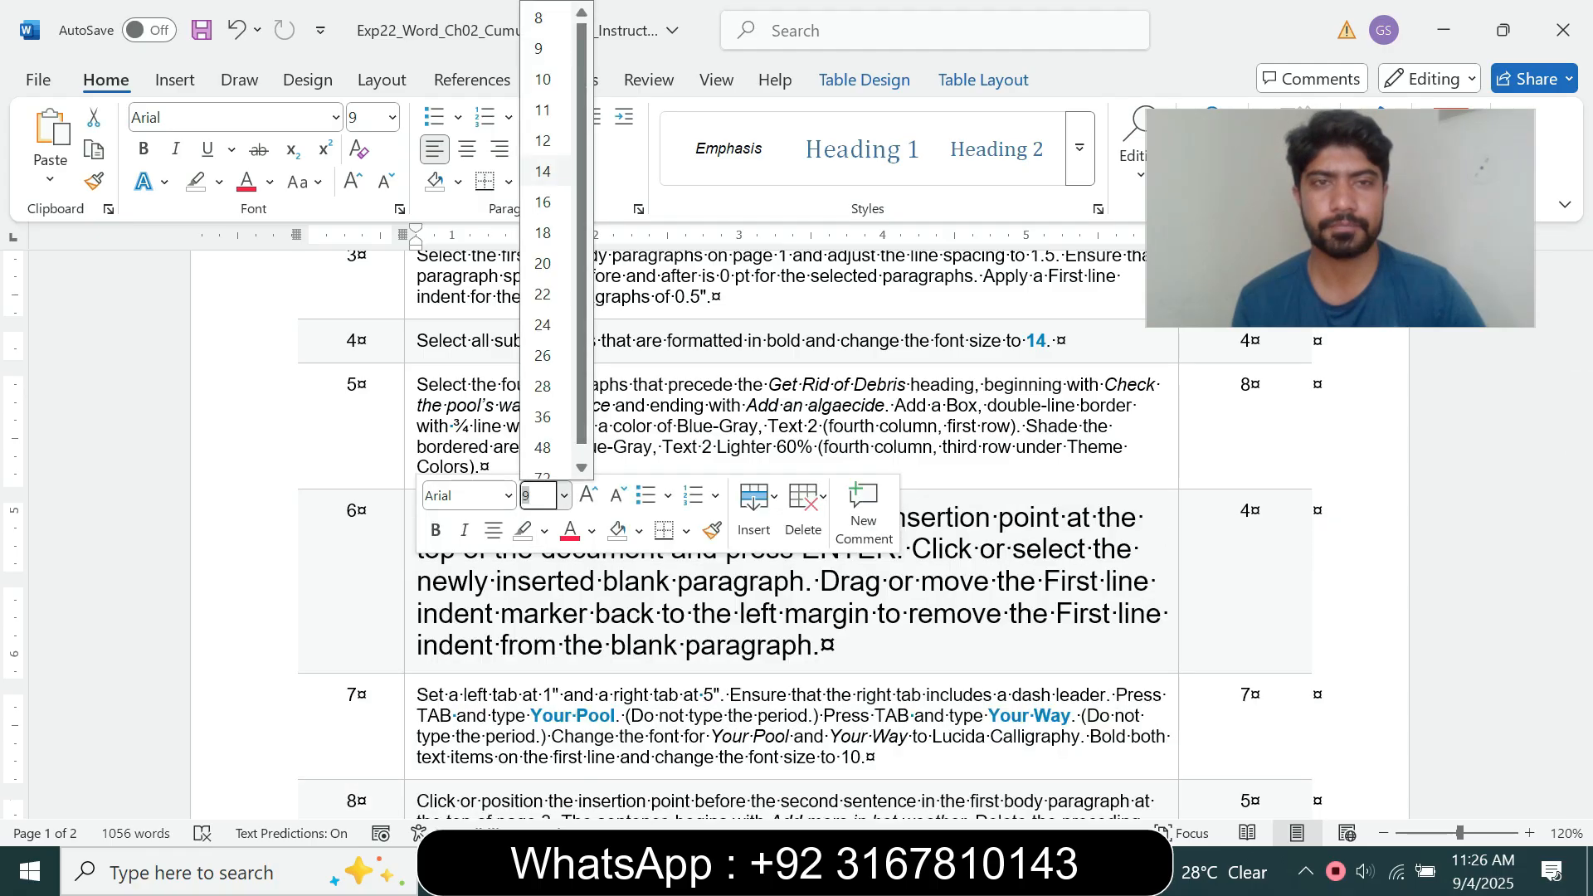
click(219, 182)
click(275, 269)
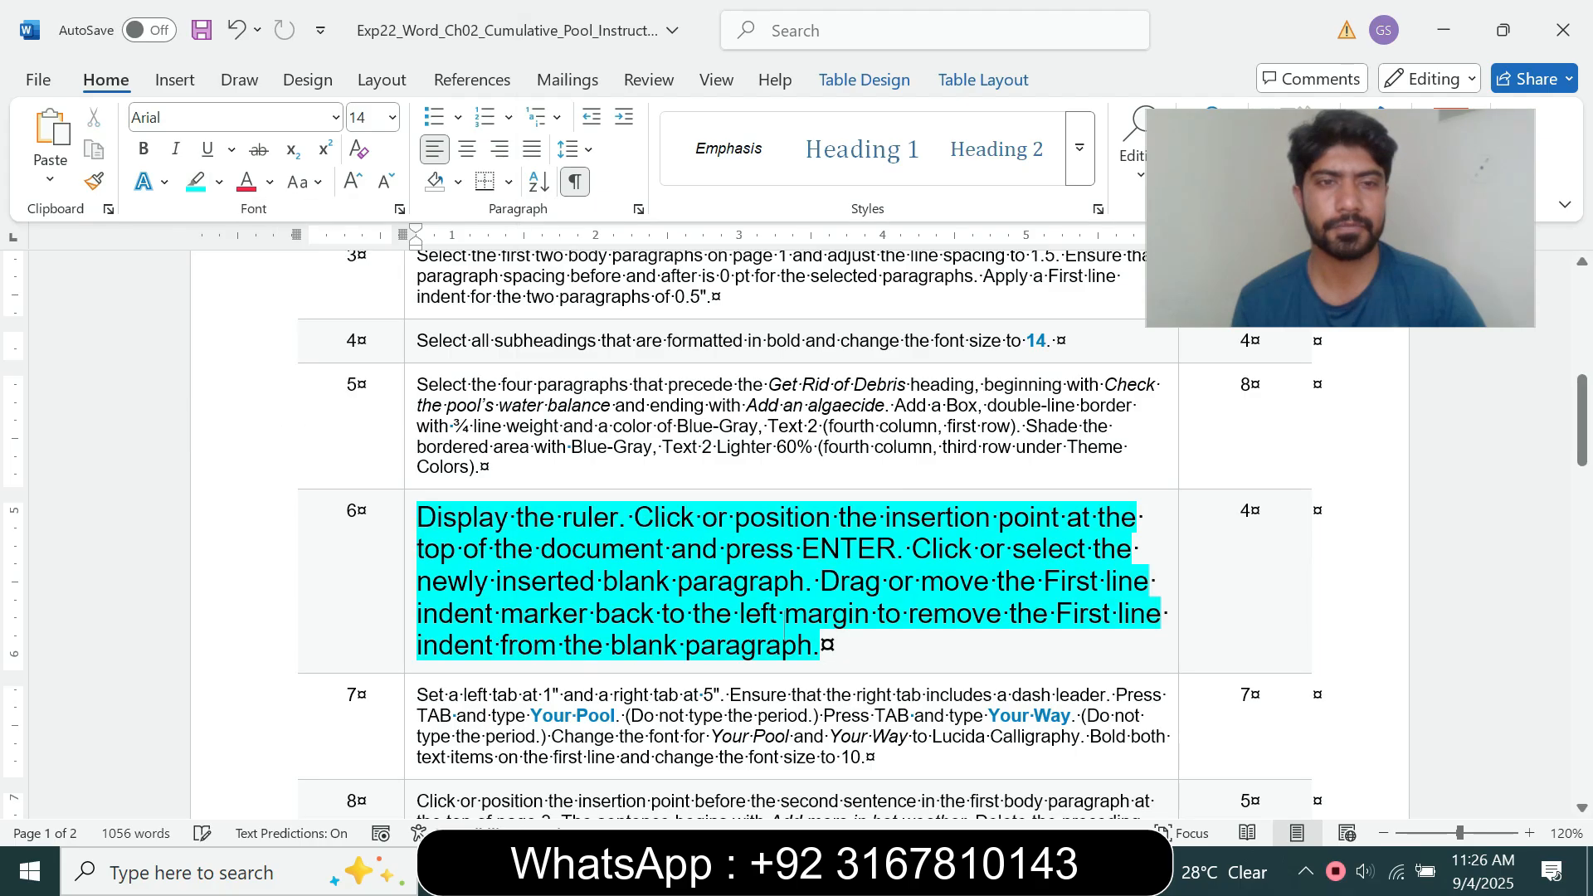
drag(416, 518, 821, 645)
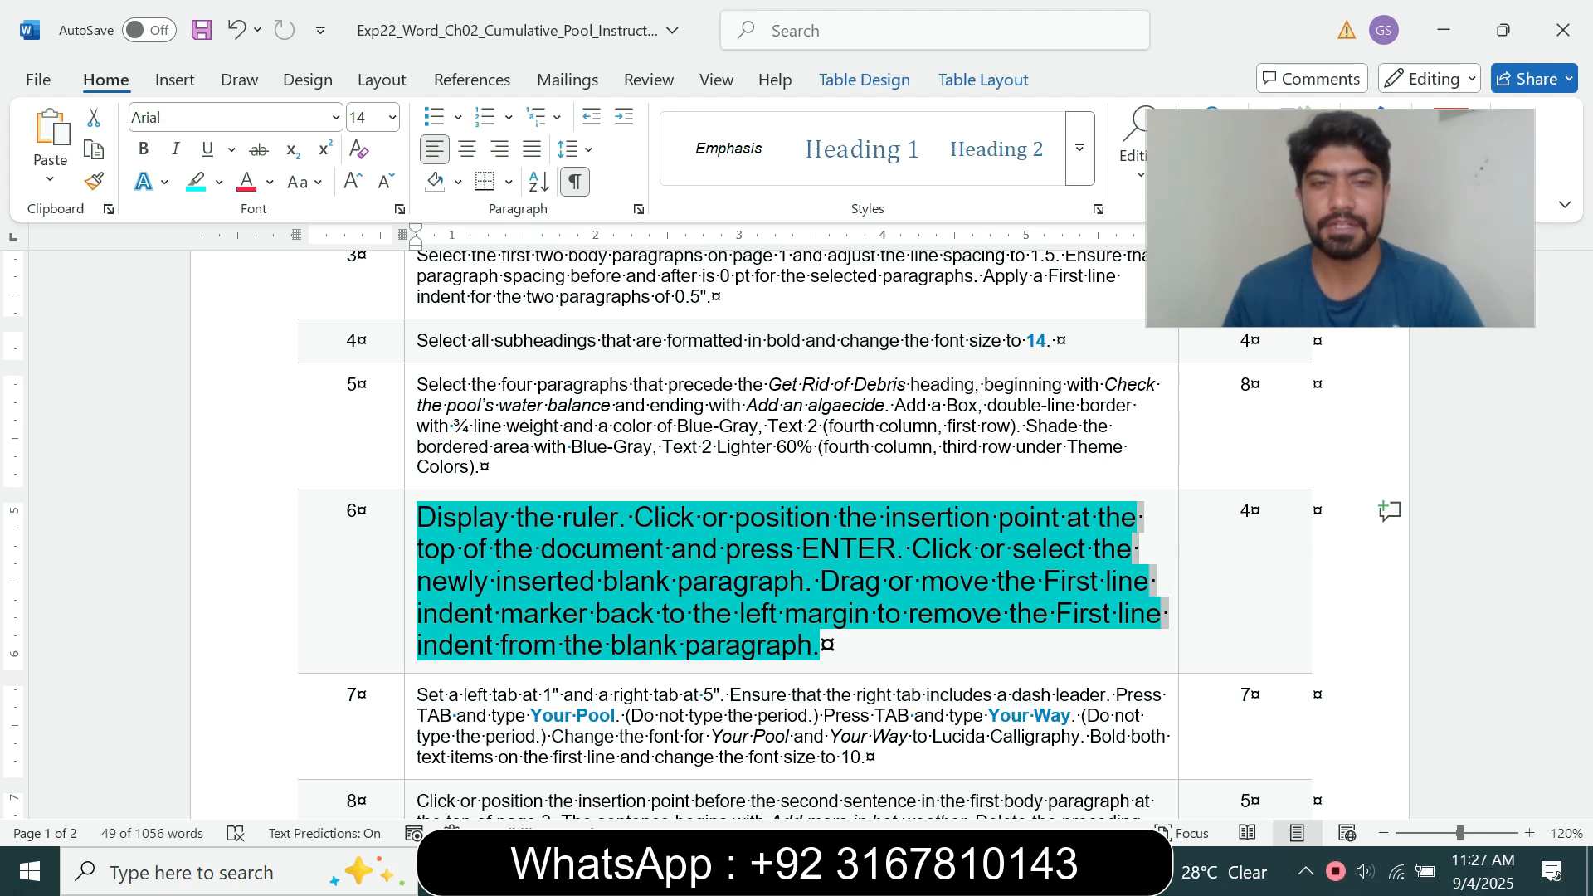
mouse_move(1582, 421)
mouse_down()
mouse_move(1582, 462)
mouse_move(1582, 429)
mouse_up()
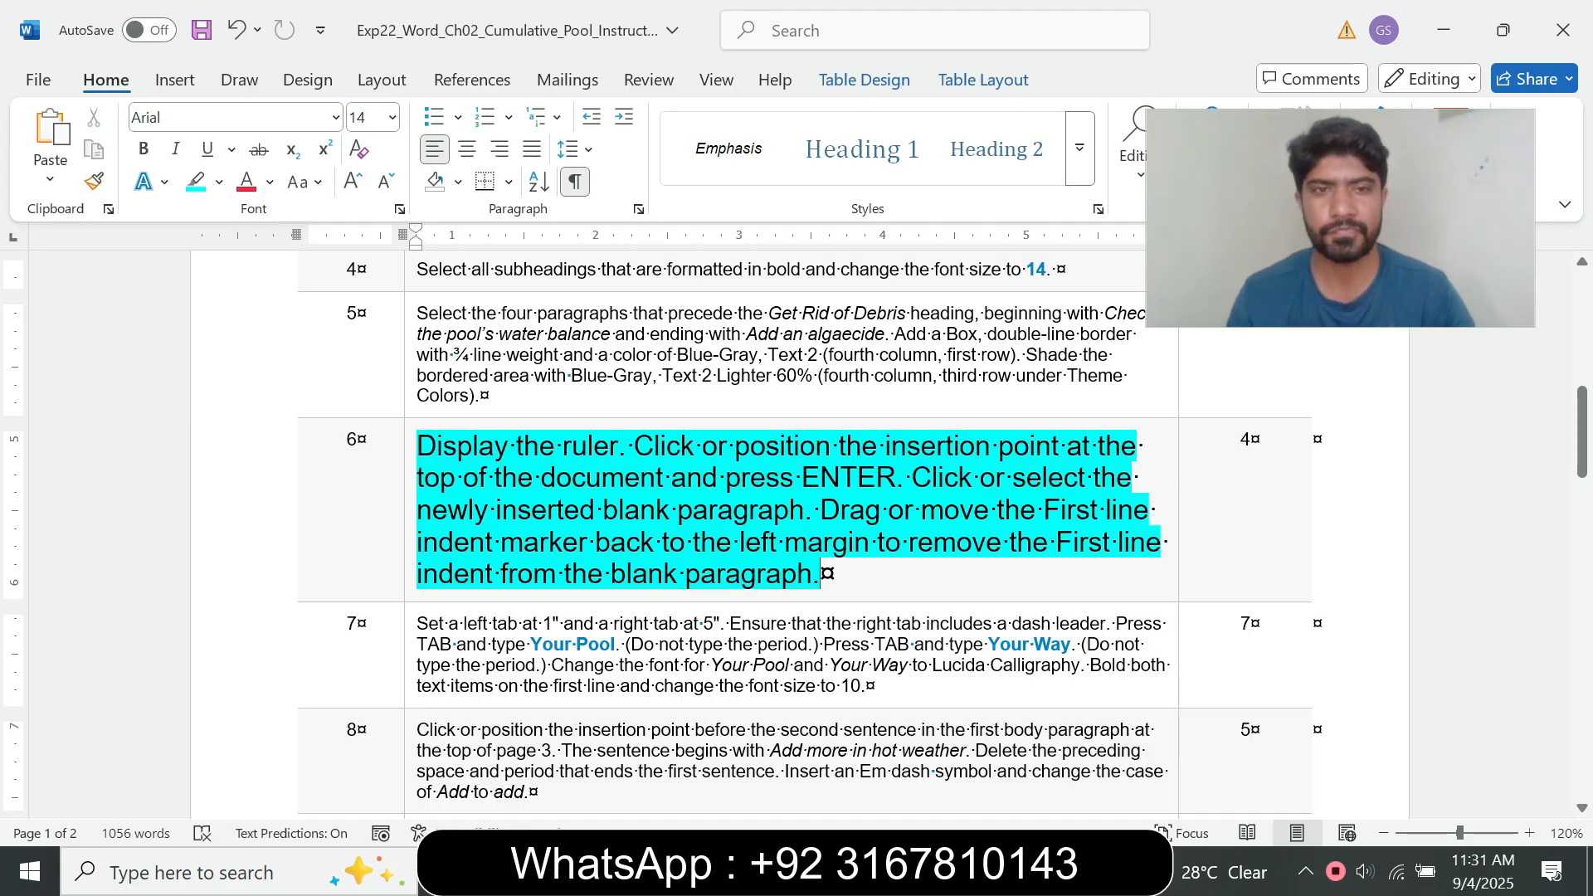
Step: Read the ruler sentence of step 6 and check the ruler display option in the pool maintenance document
drag(418, 447, 616, 448)
mouse_move(889, 871)
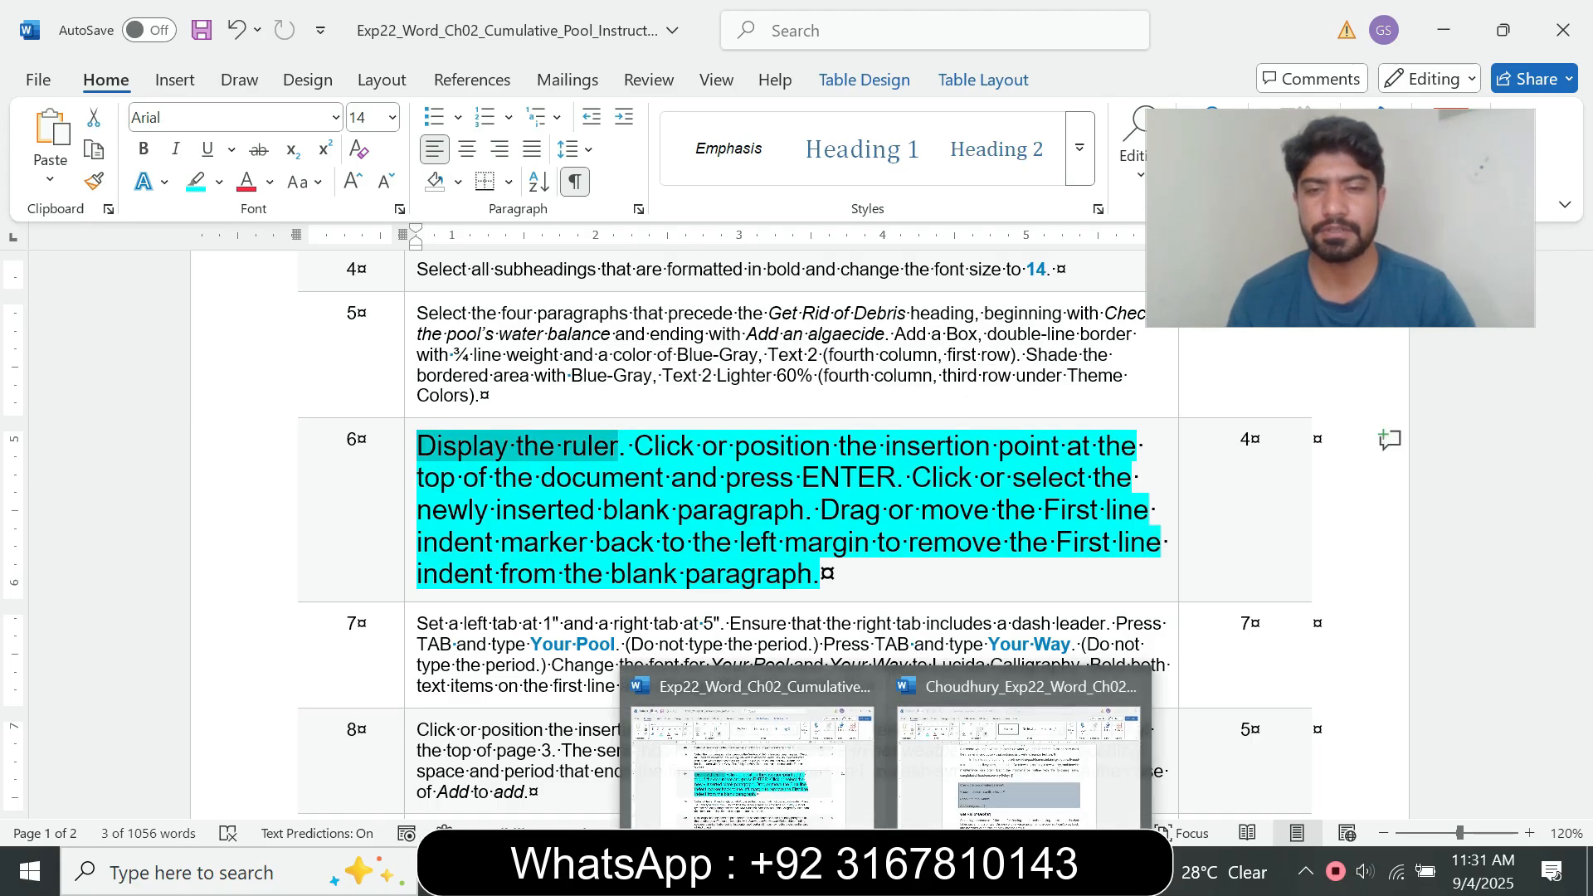
click(1013, 743)
click(648, 80)
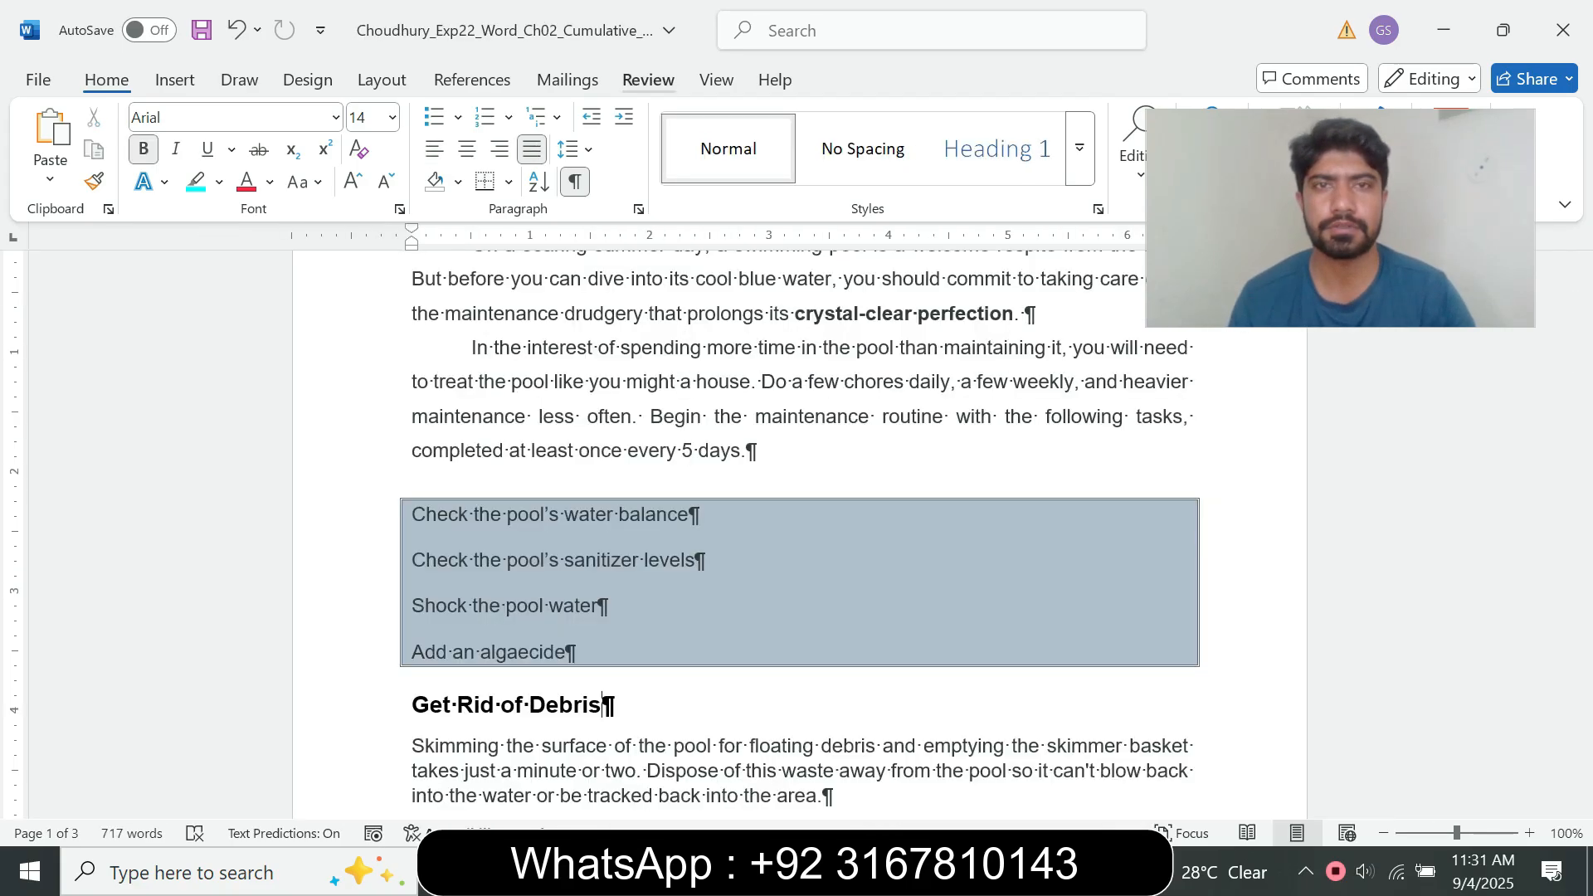
click(716, 80)
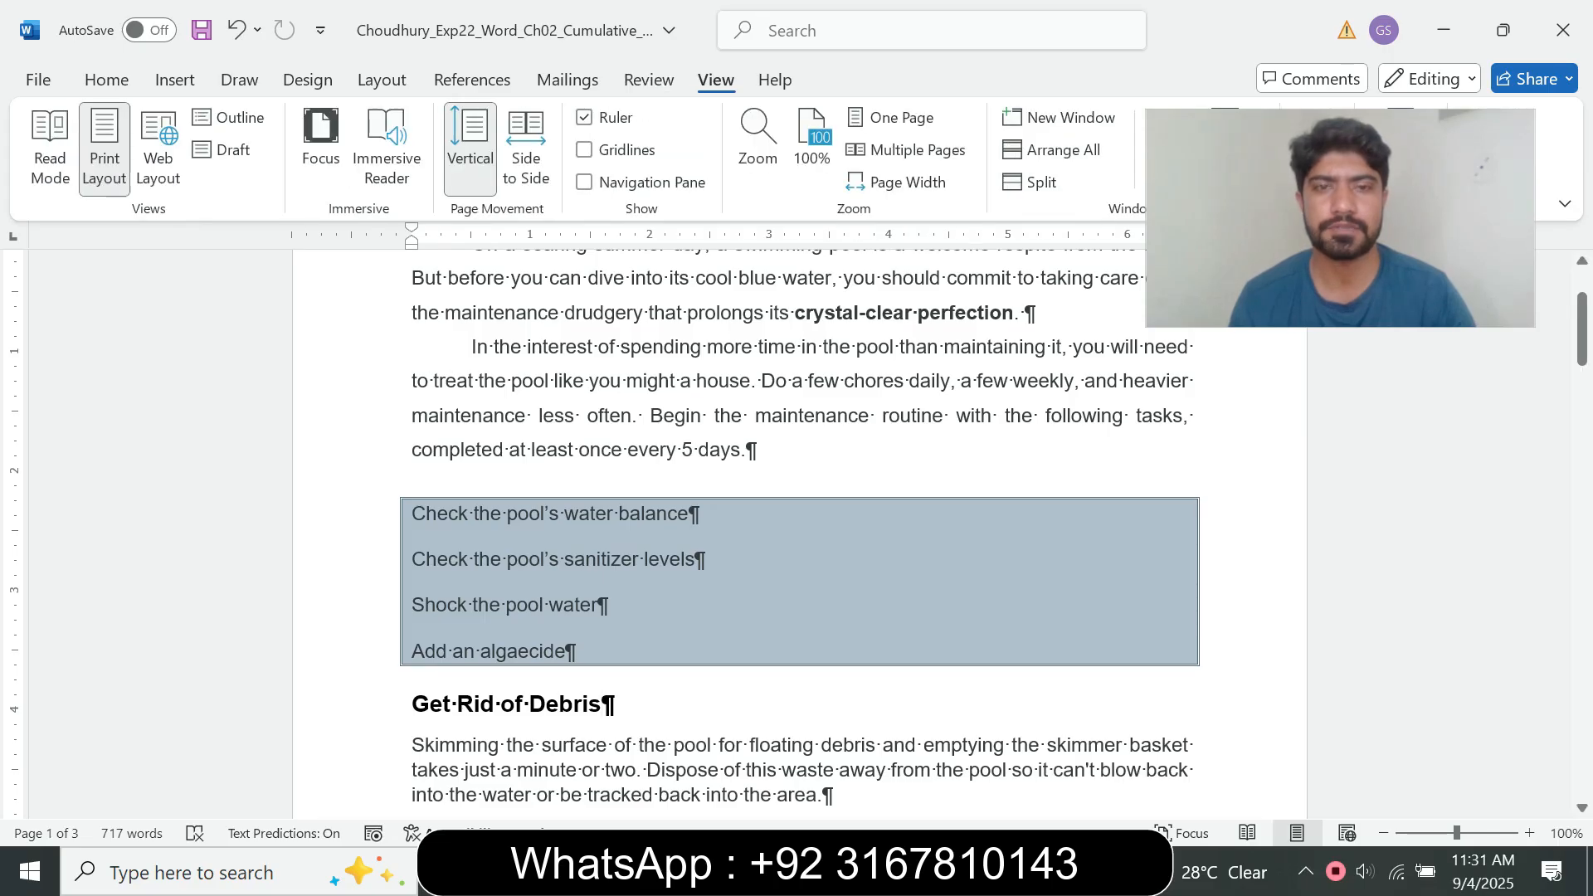
Step: Recheck step 6 in the instructions, then insert a blank paragraph at the very top of the pool maintenance document
mouse_move(889, 871)
click(751, 746)
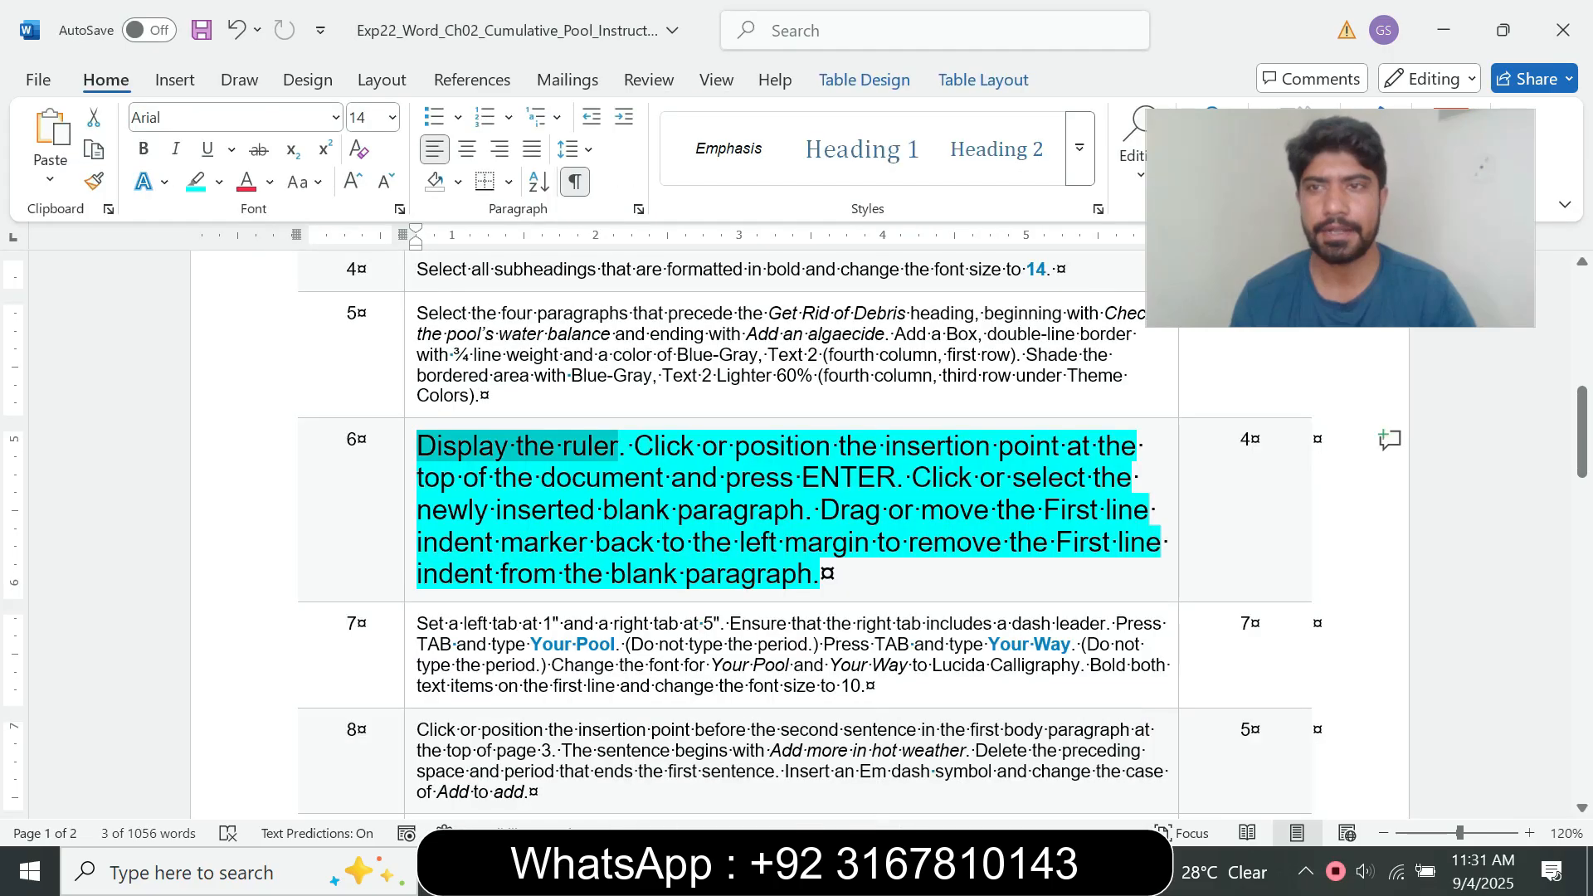
drag(635, 446, 801, 480)
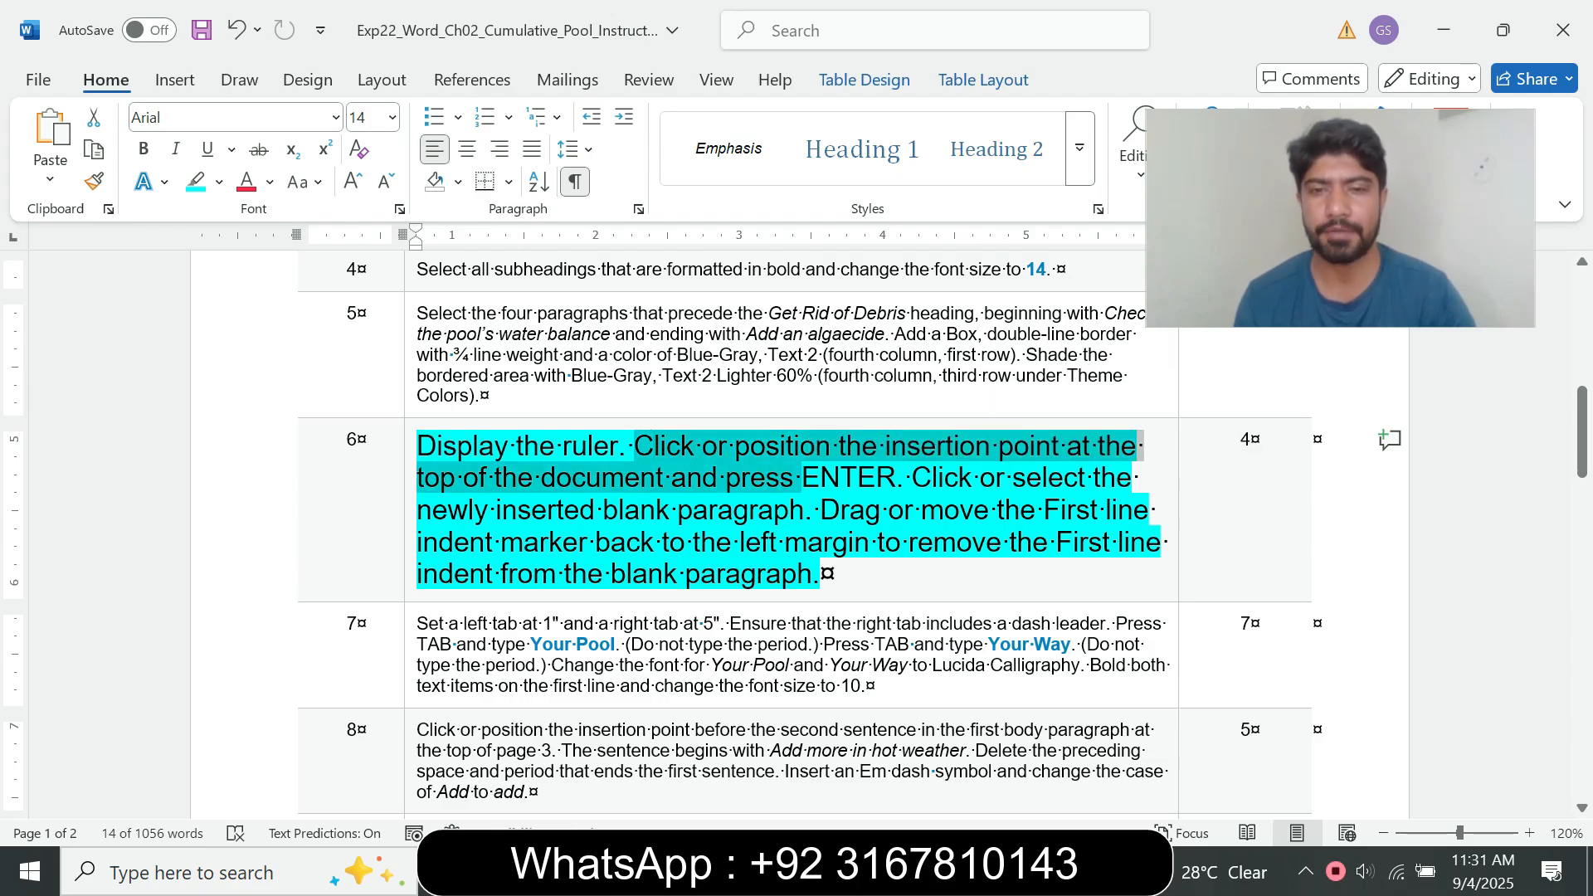
mouse_move(889, 871)
click(1029, 747)
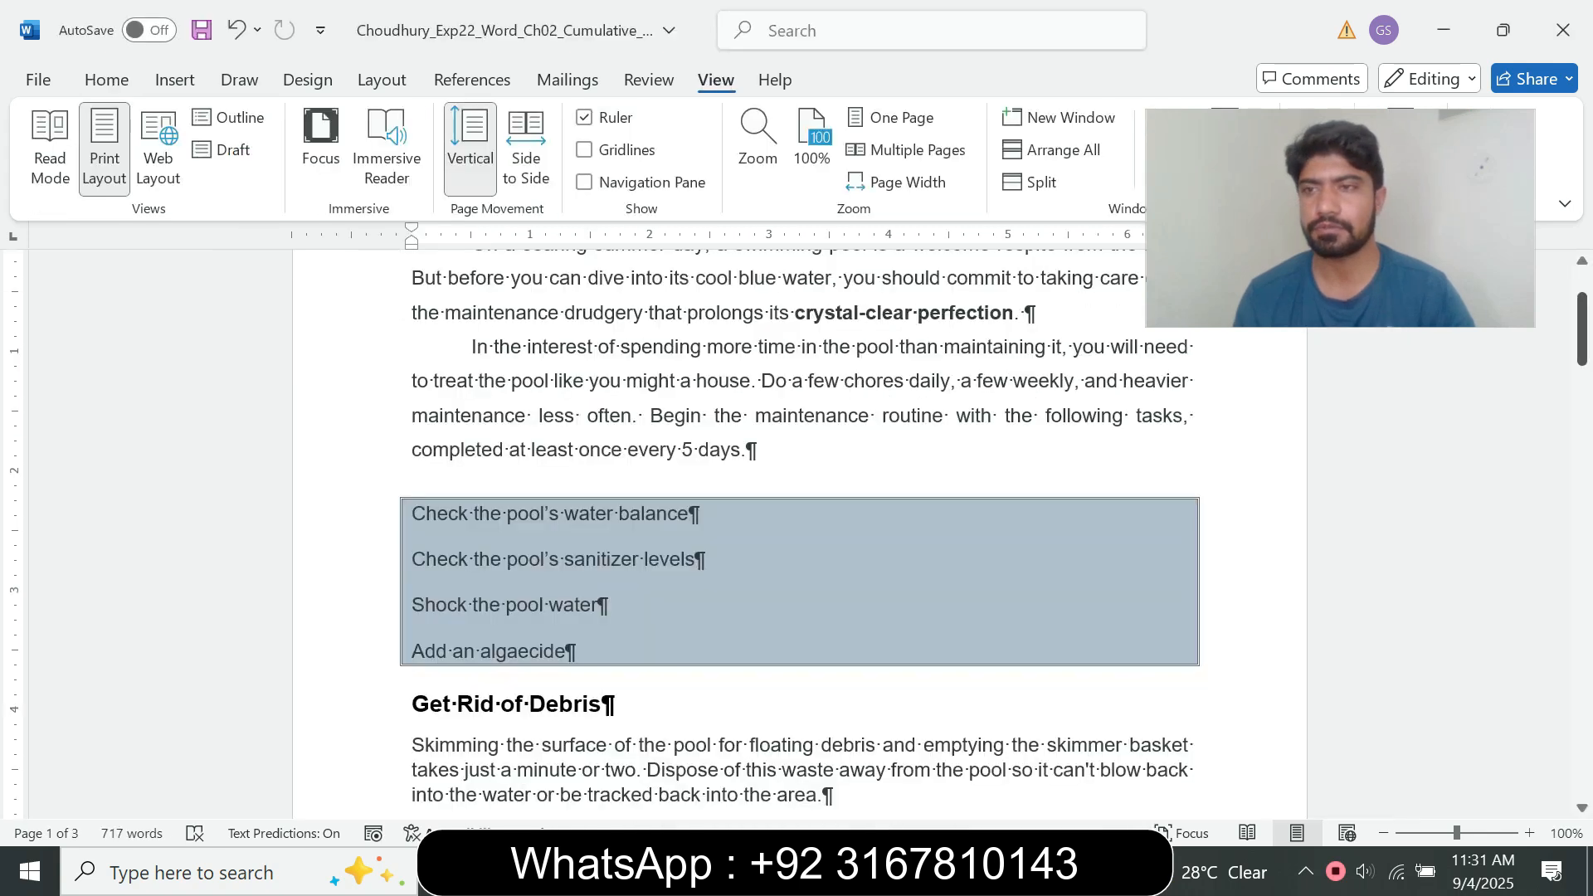
scroll(799, 531, up, 2)
click(471, 403)
key(Return)
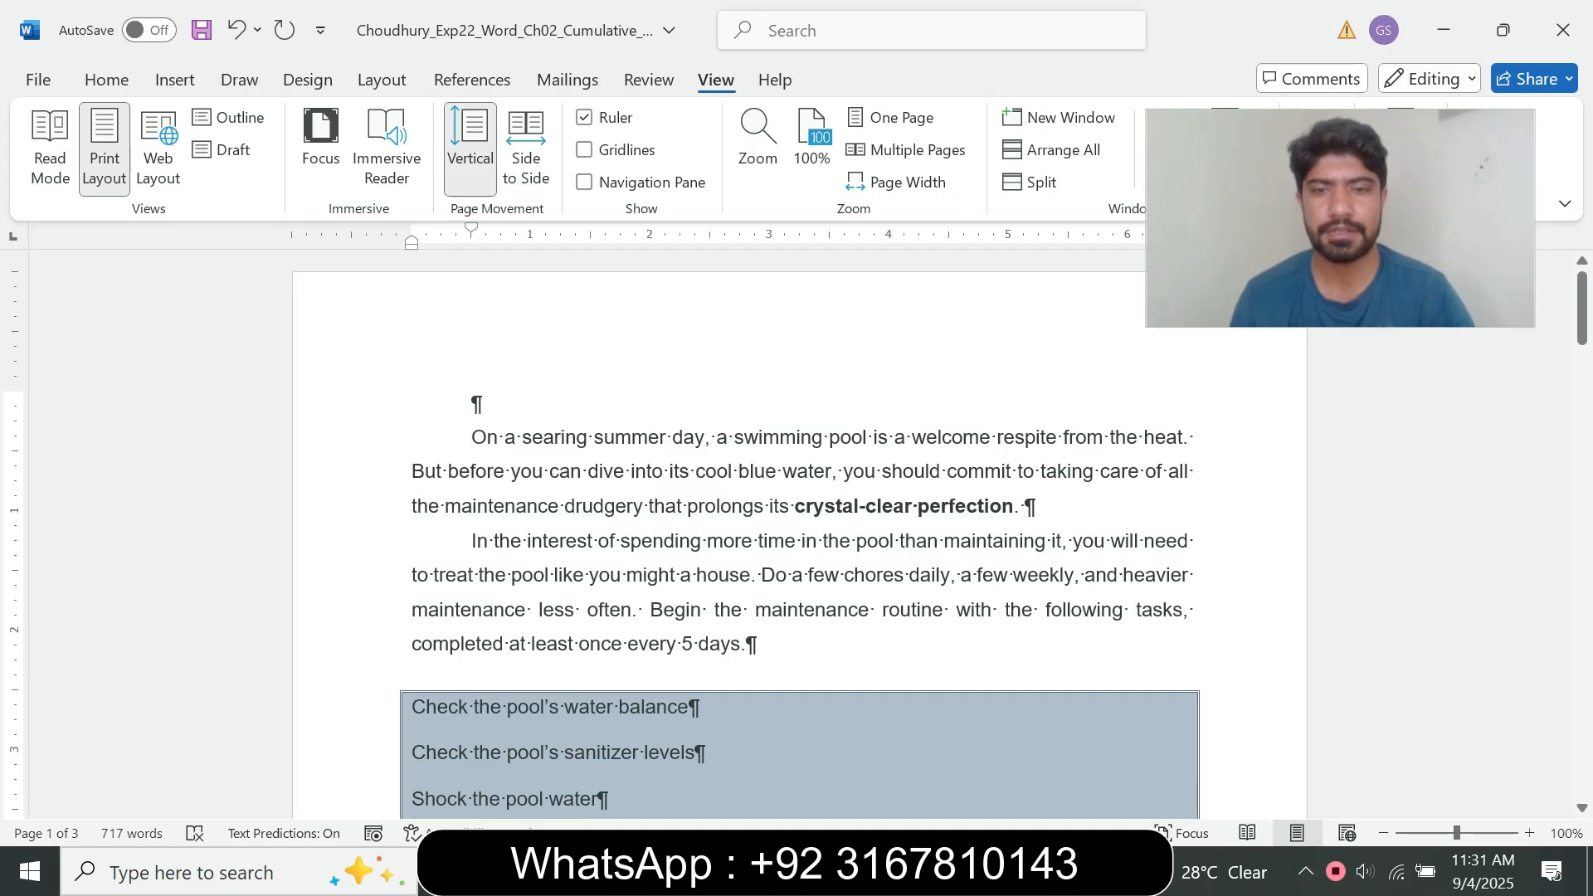
Step: Review the step 6 sentences on selecting the new blank paragraph and moving its First line indent marker, then return to the pool document
click(889, 872)
click(751, 747)
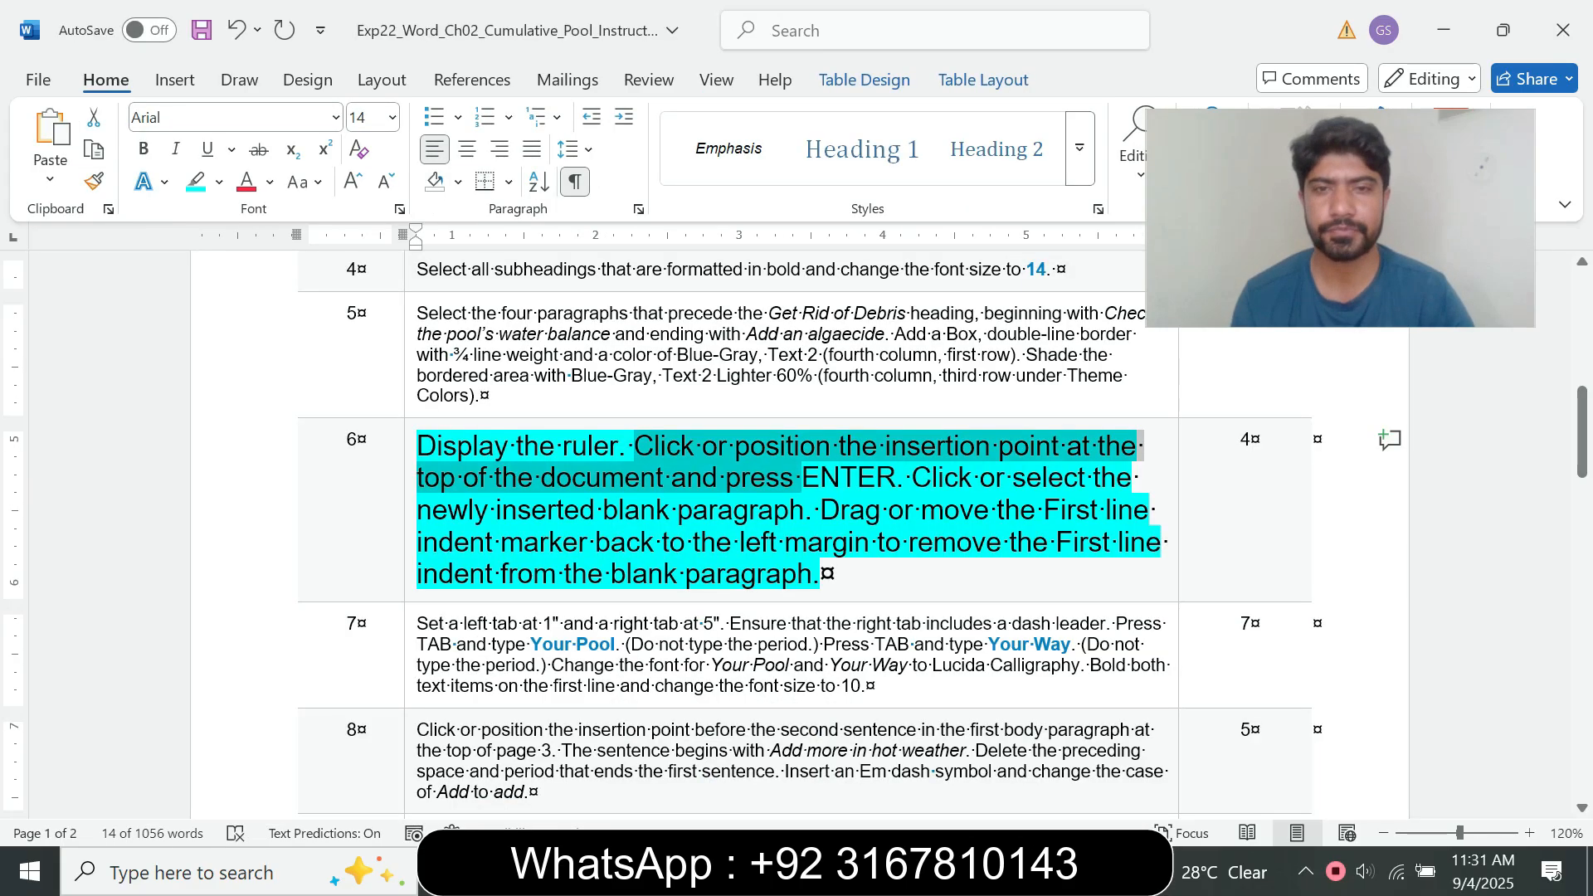
drag(912, 479, 993, 511)
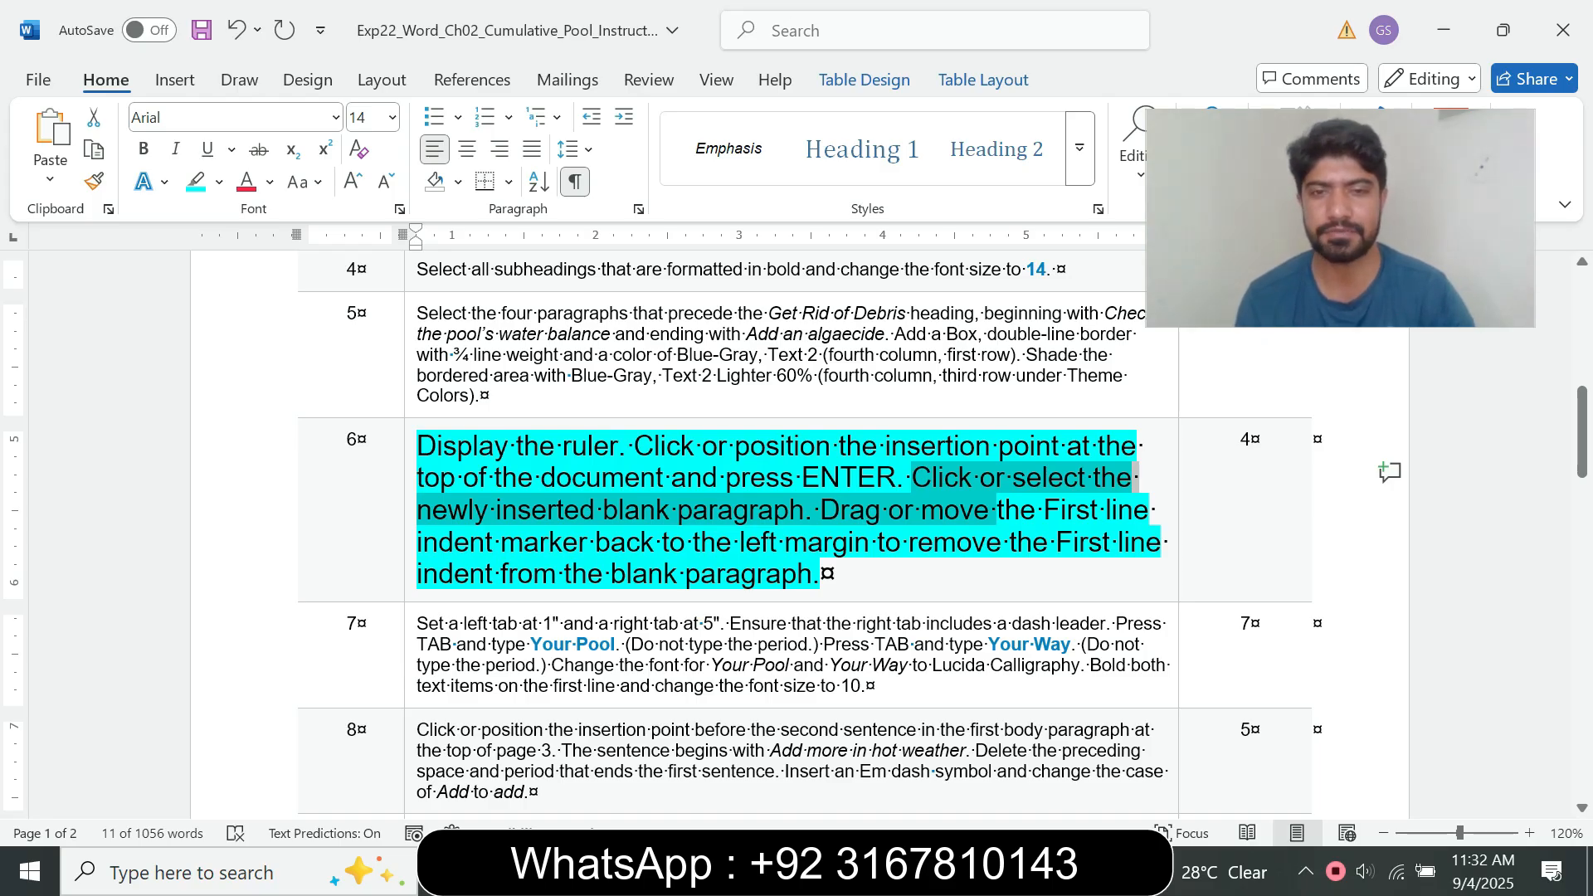
click(821, 574)
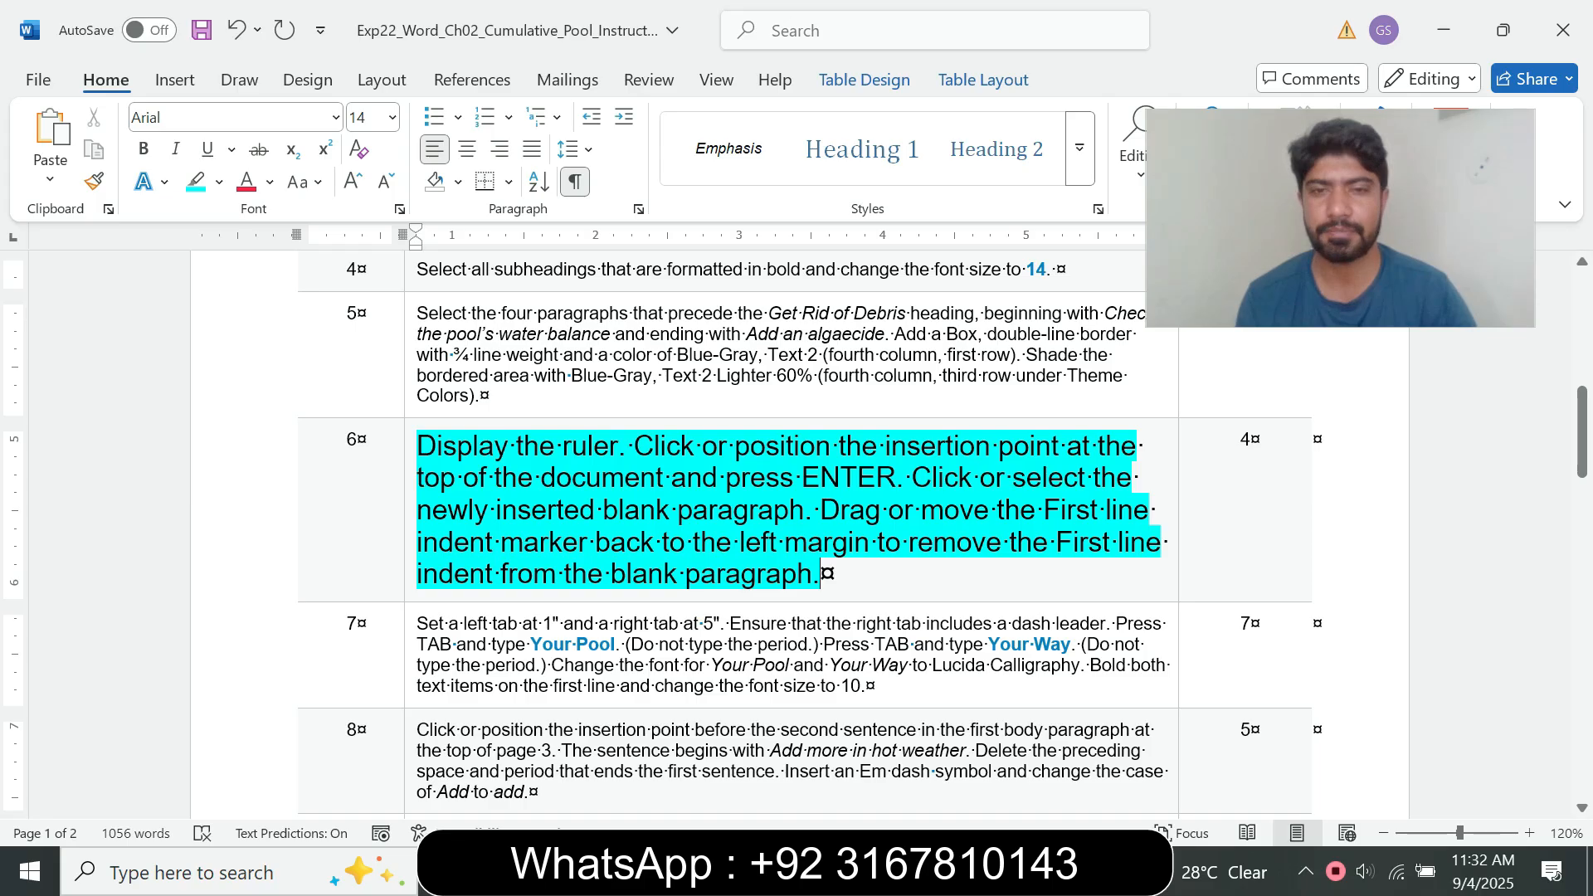
mouse_move(820, 509)
mouse_down()
mouse_move(1153, 510)
mouse_move(1118, 542)
mouse_up()
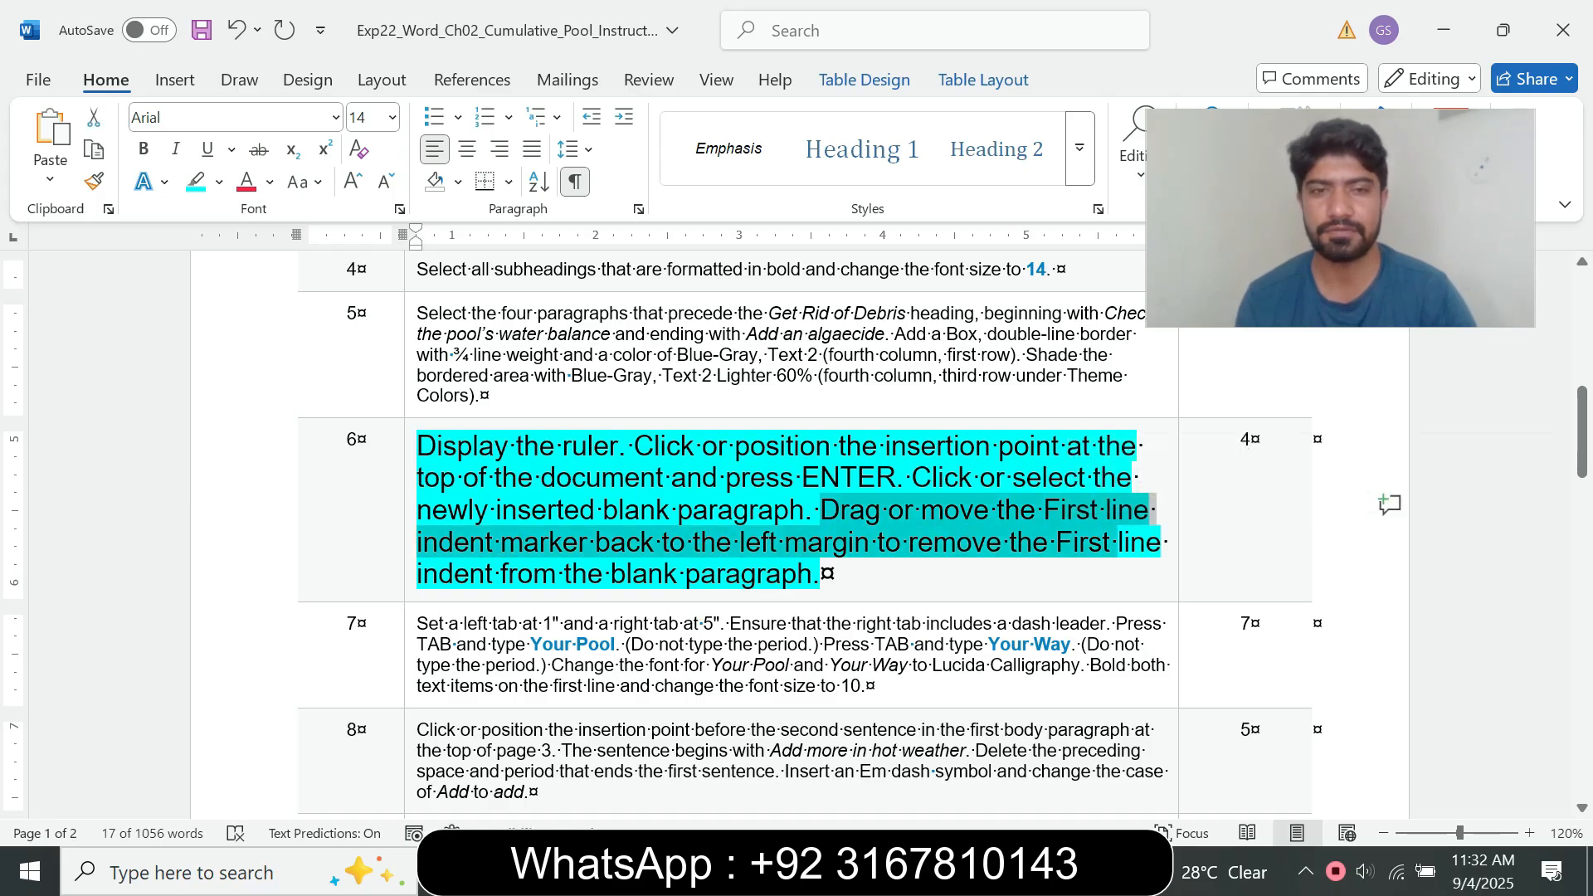
mouse_move(885, 872)
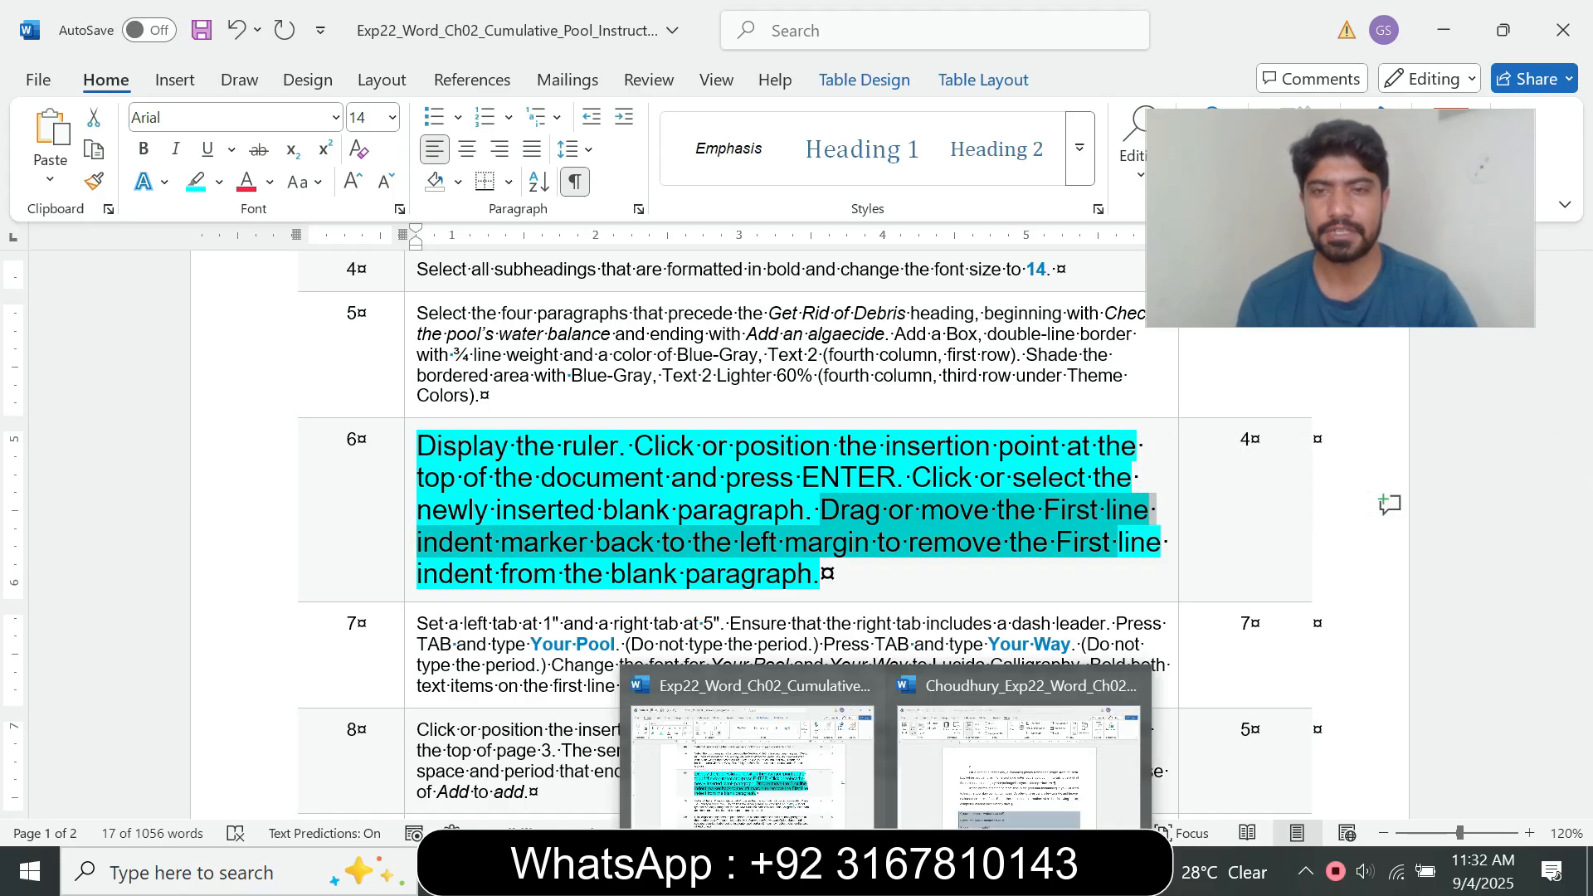
click(1018, 763)
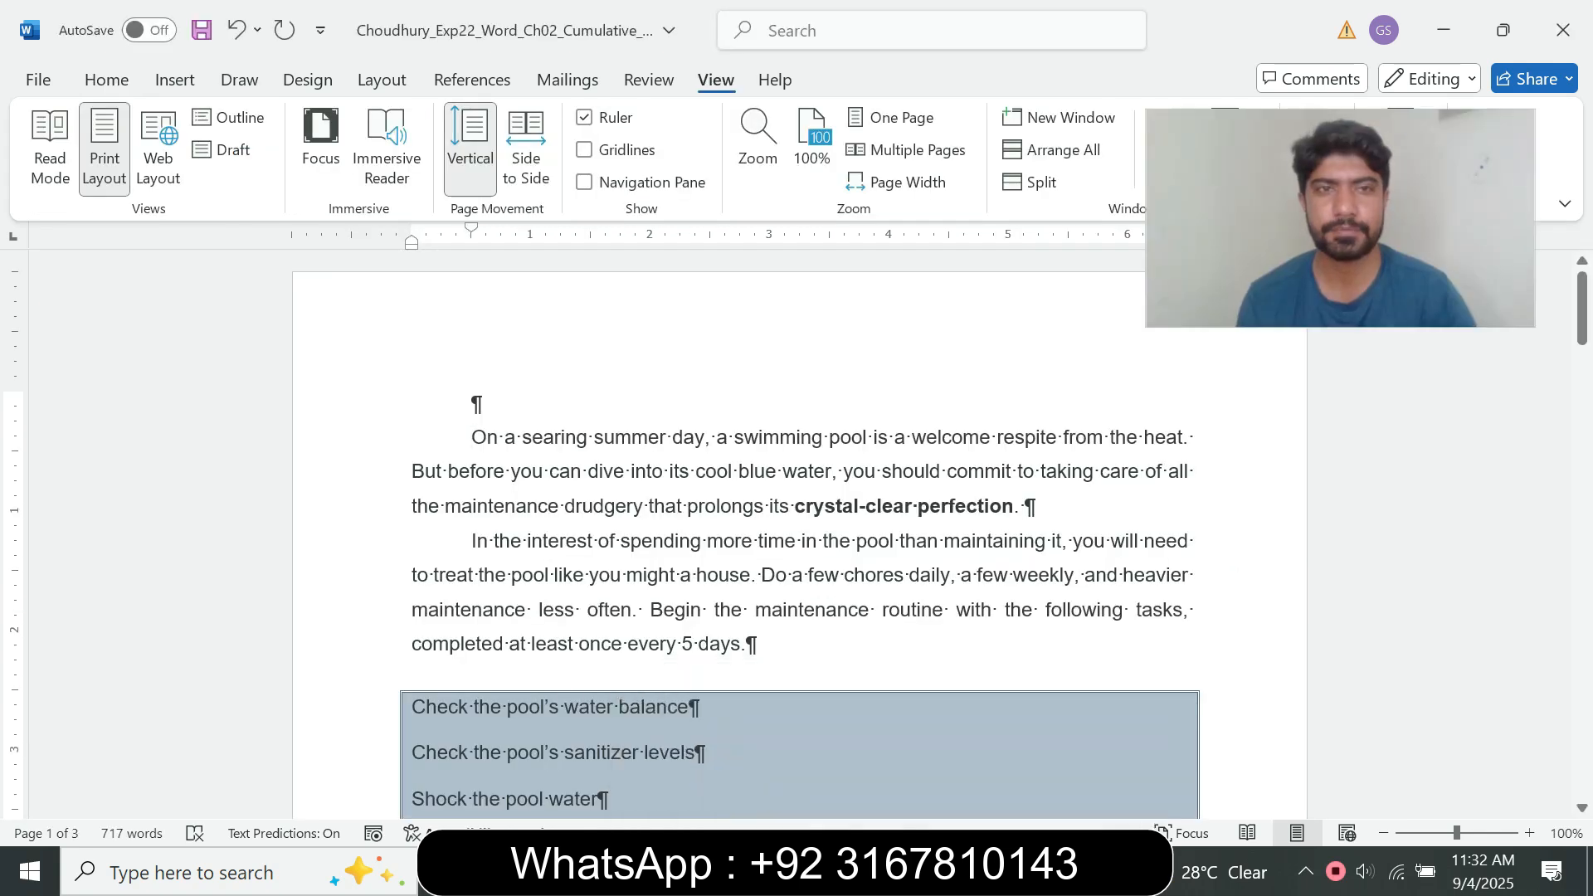
key(alt+Tab)
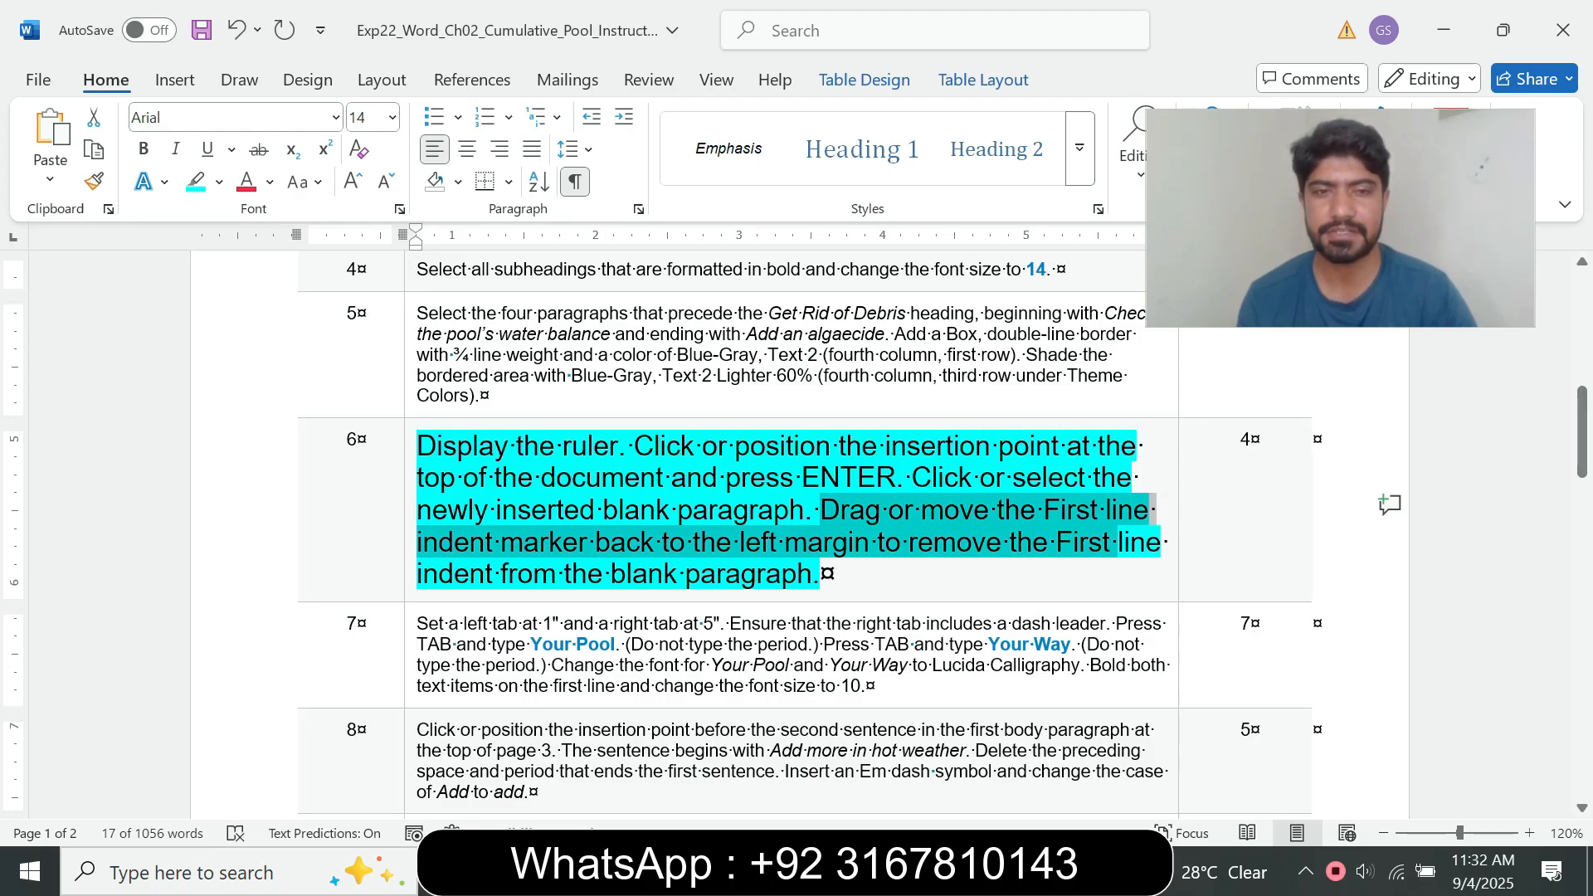
mouse_move(885, 871)
click(1018, 763)
click(752, 767)
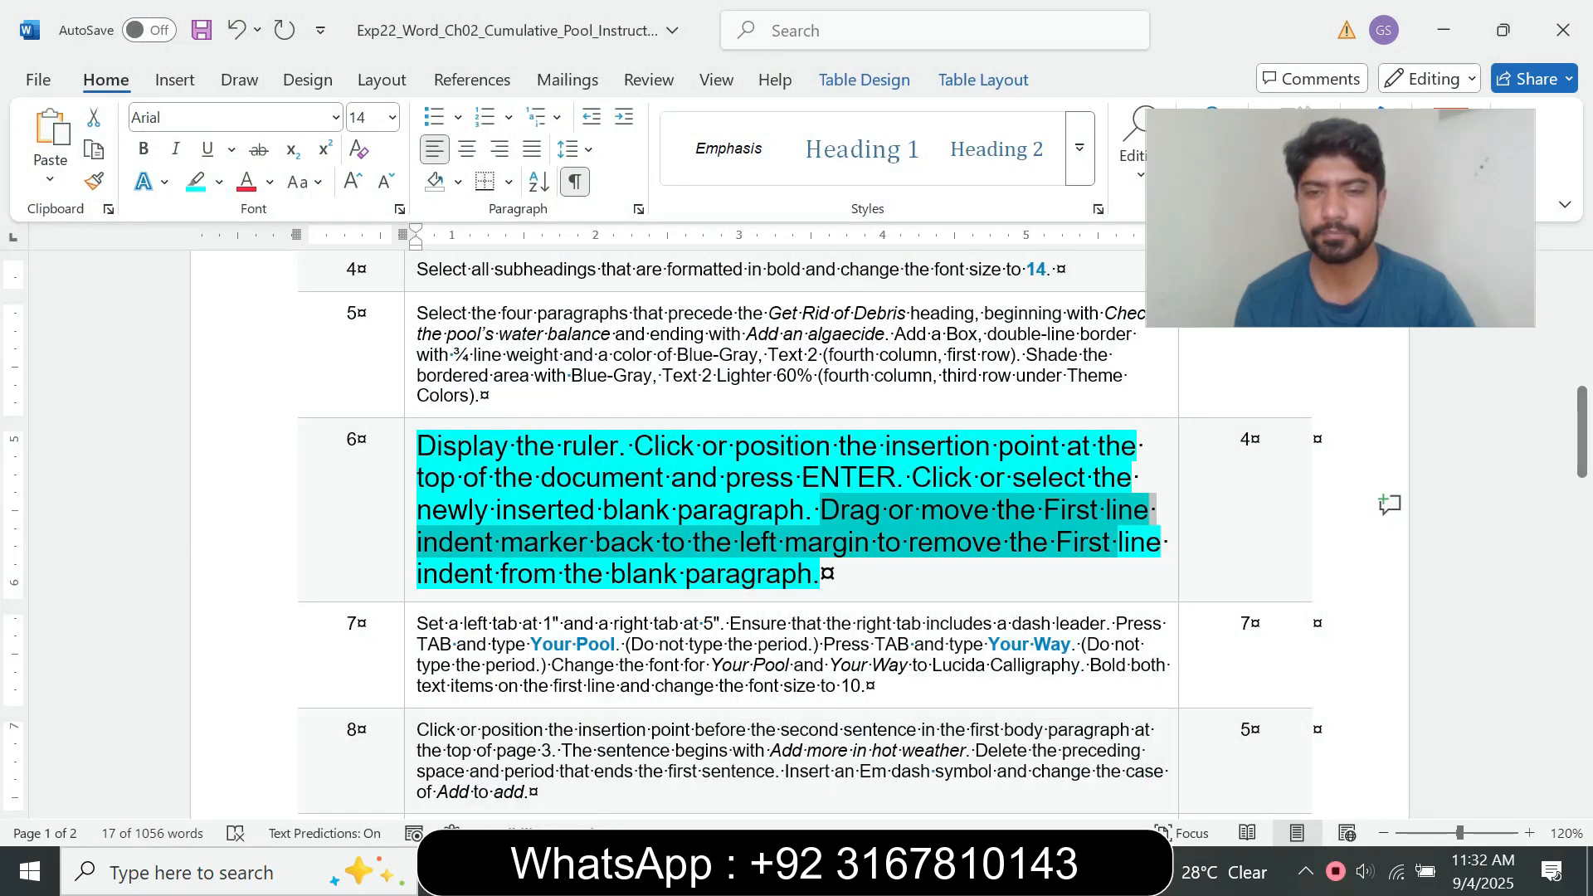
click(886, 871)
click(1018, 763)
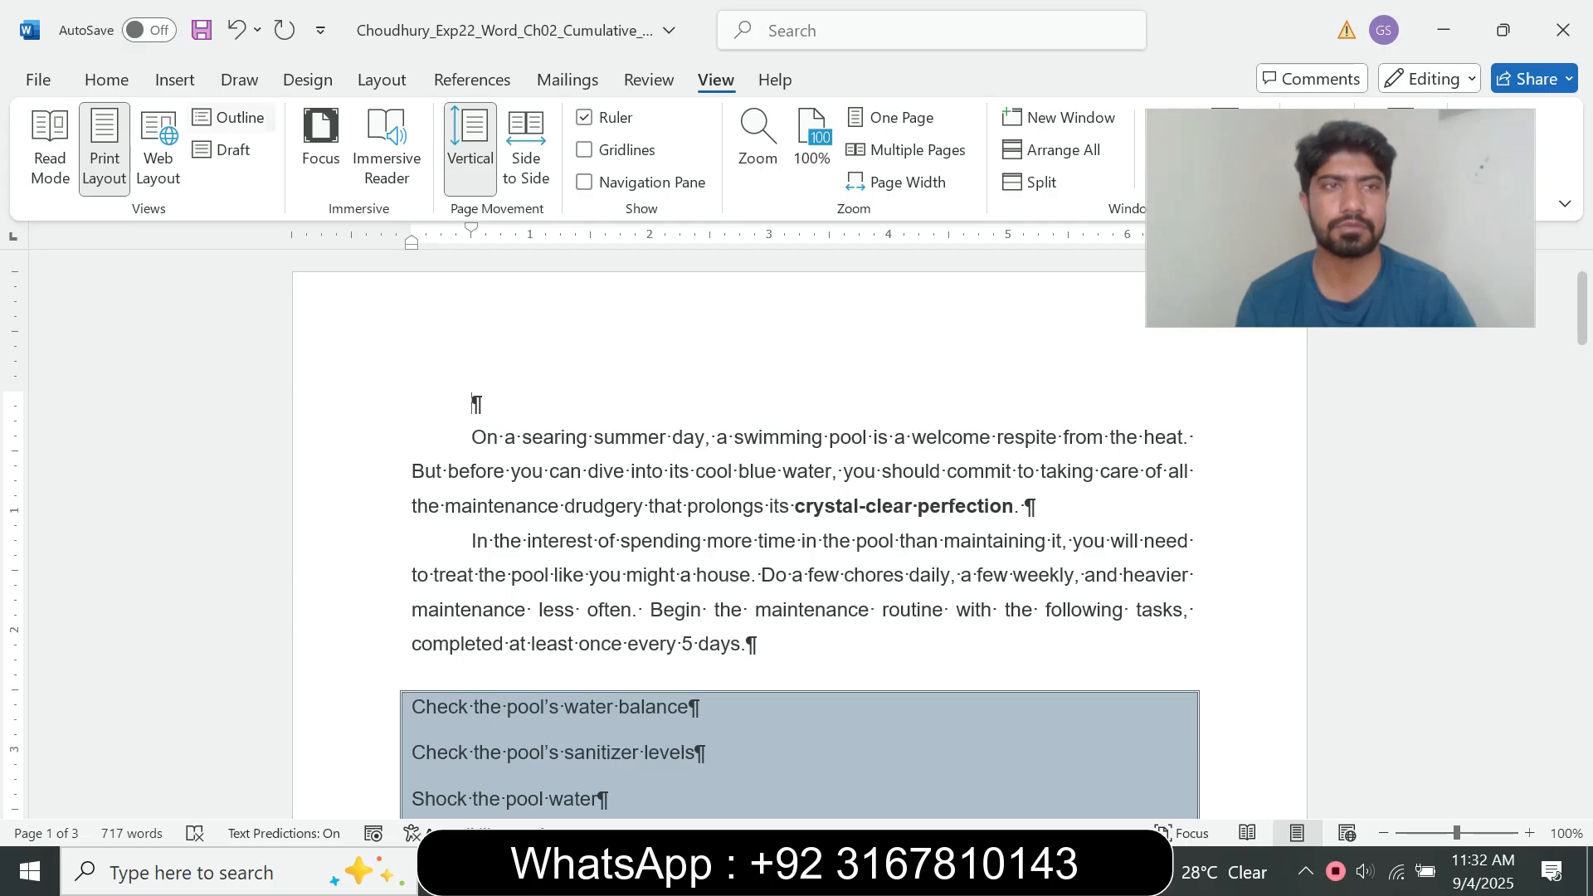
Step: Remove the first line indent from the blank top paragraph by setting its special indentation to (none)
click(106, 81)
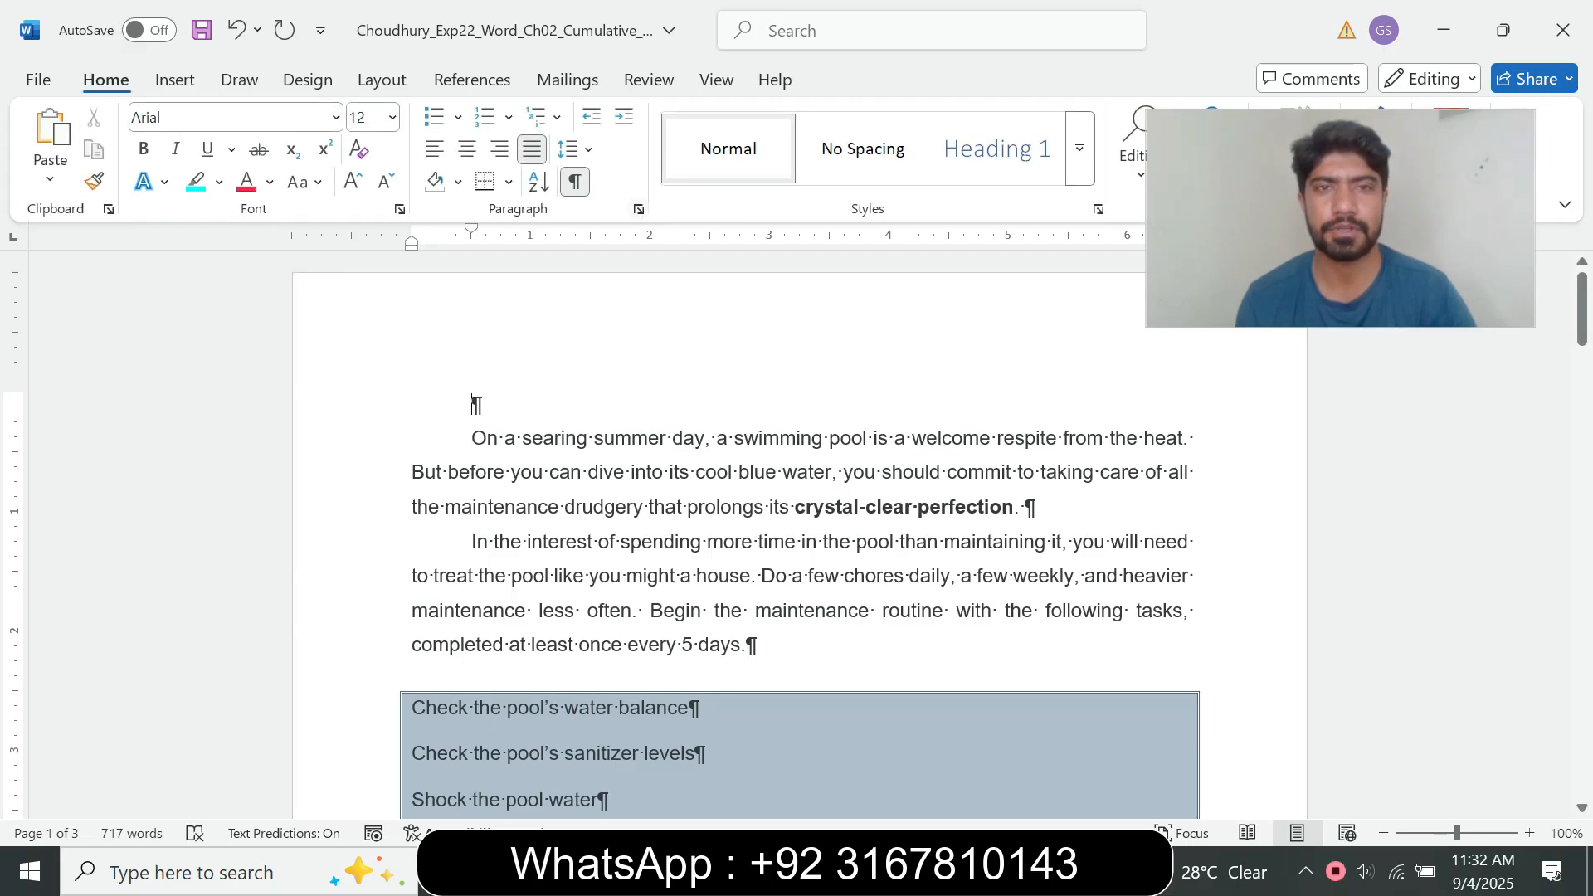
click(639, 210)
click(678, 344)
key(Up)
key(Return)
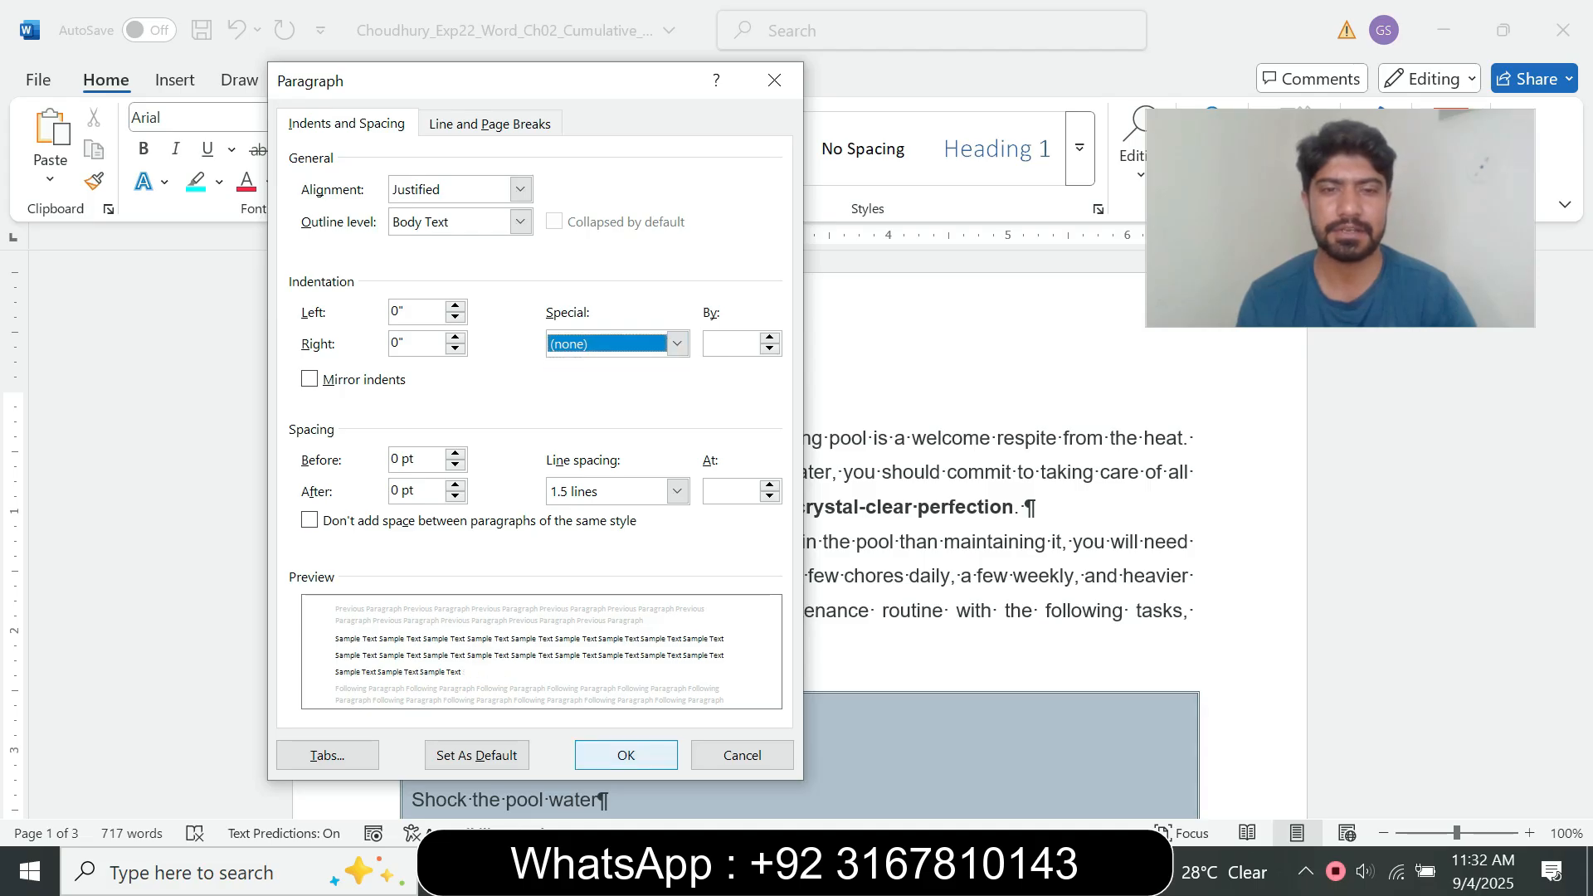
key(Return)
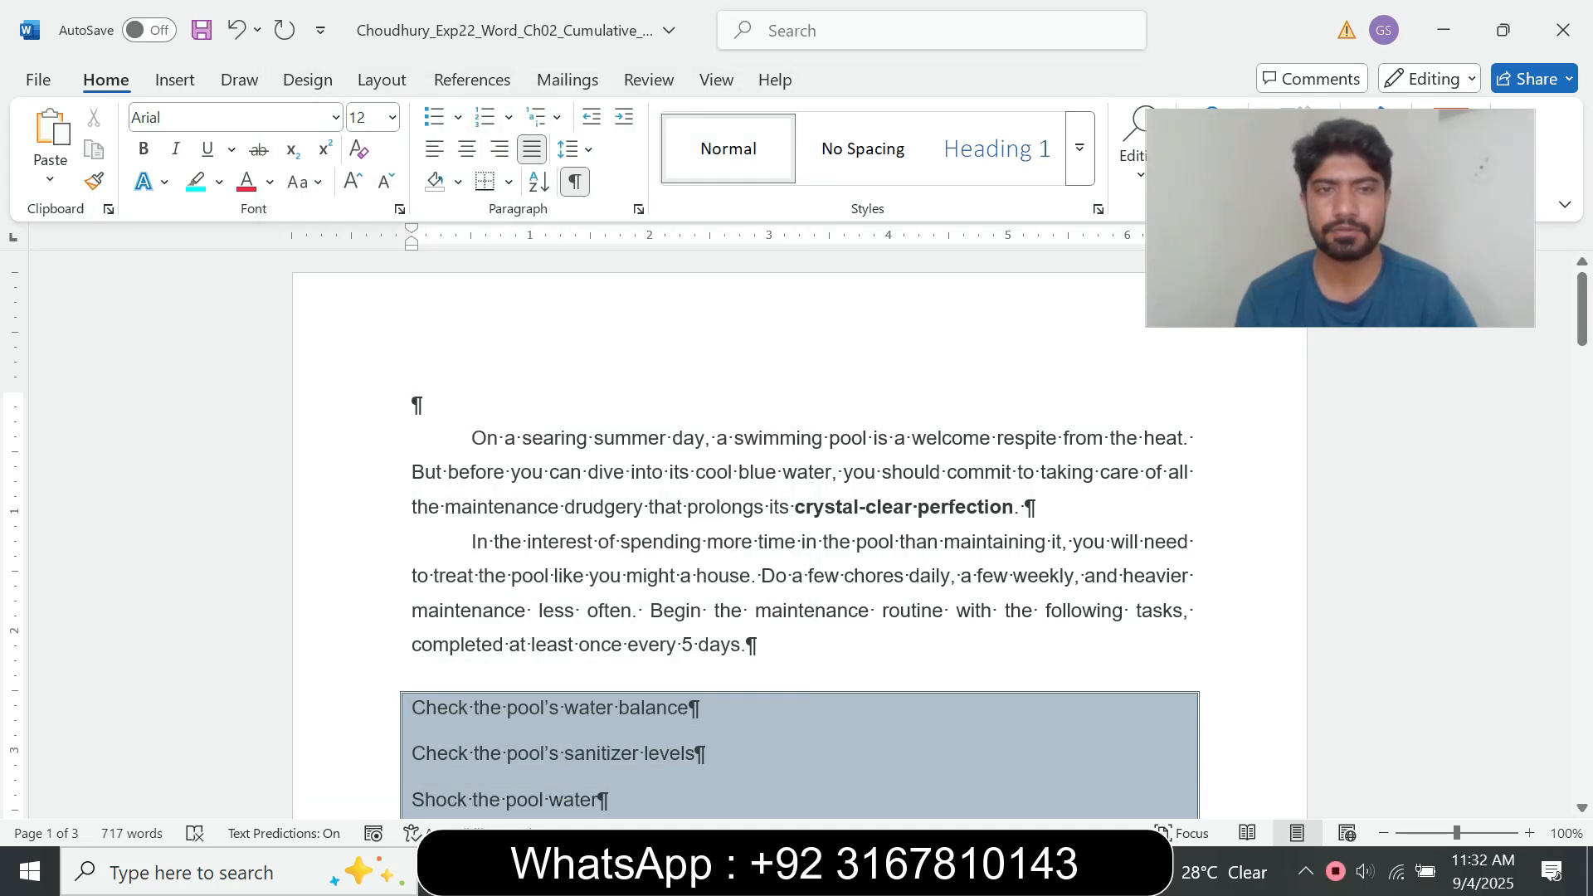
Step: Return to the instructions document, set the step 6 text back to 9 pt and clear its highlight
click(889, 873)
click(754, 754)
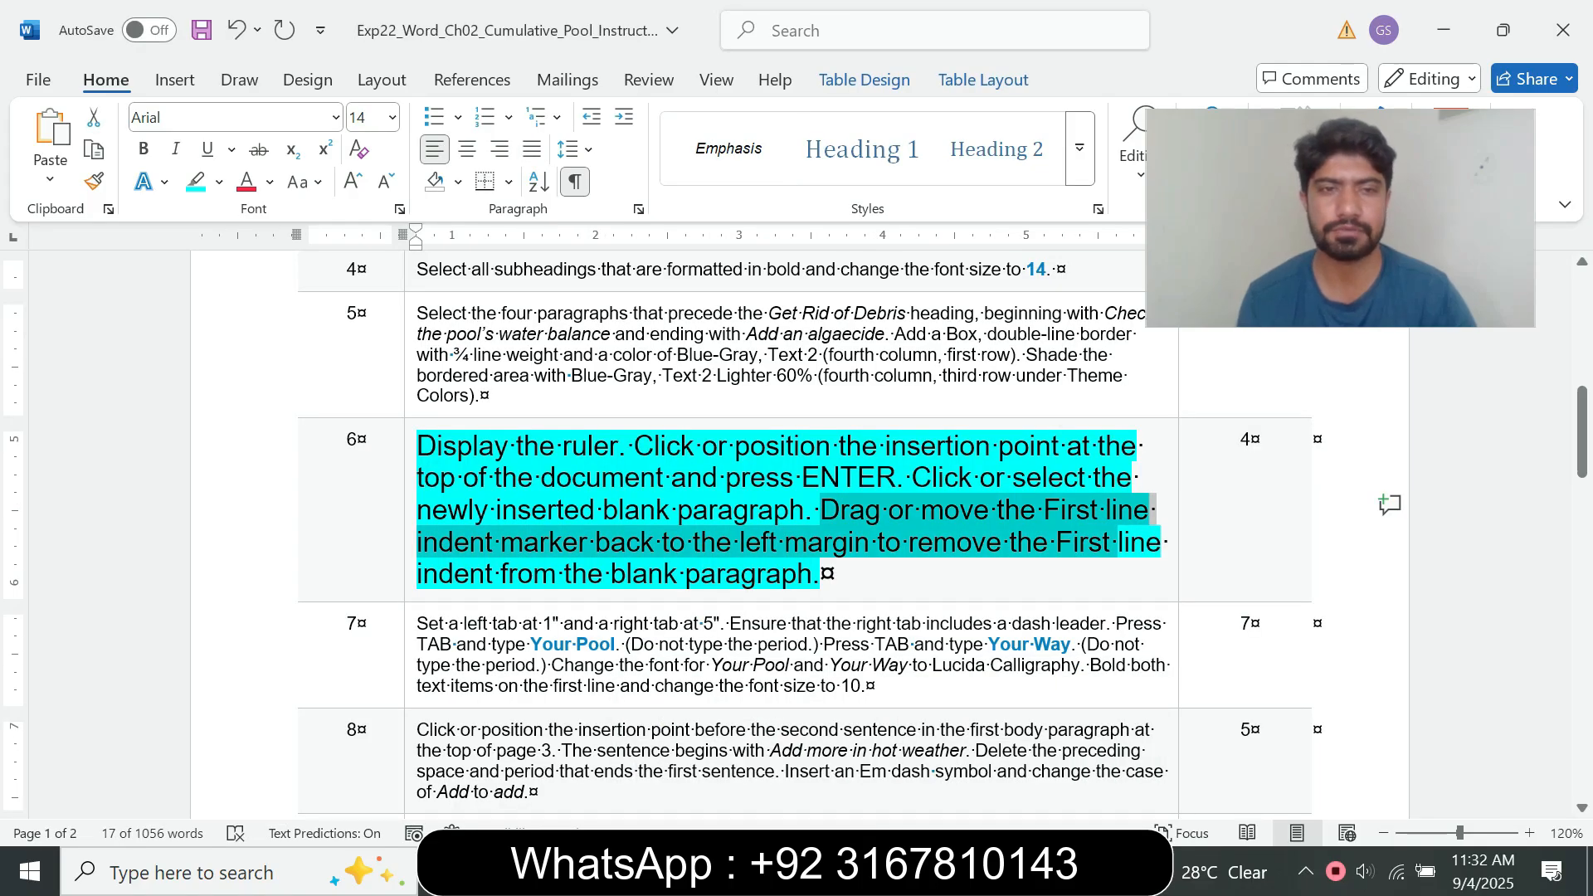
click(409, 544)
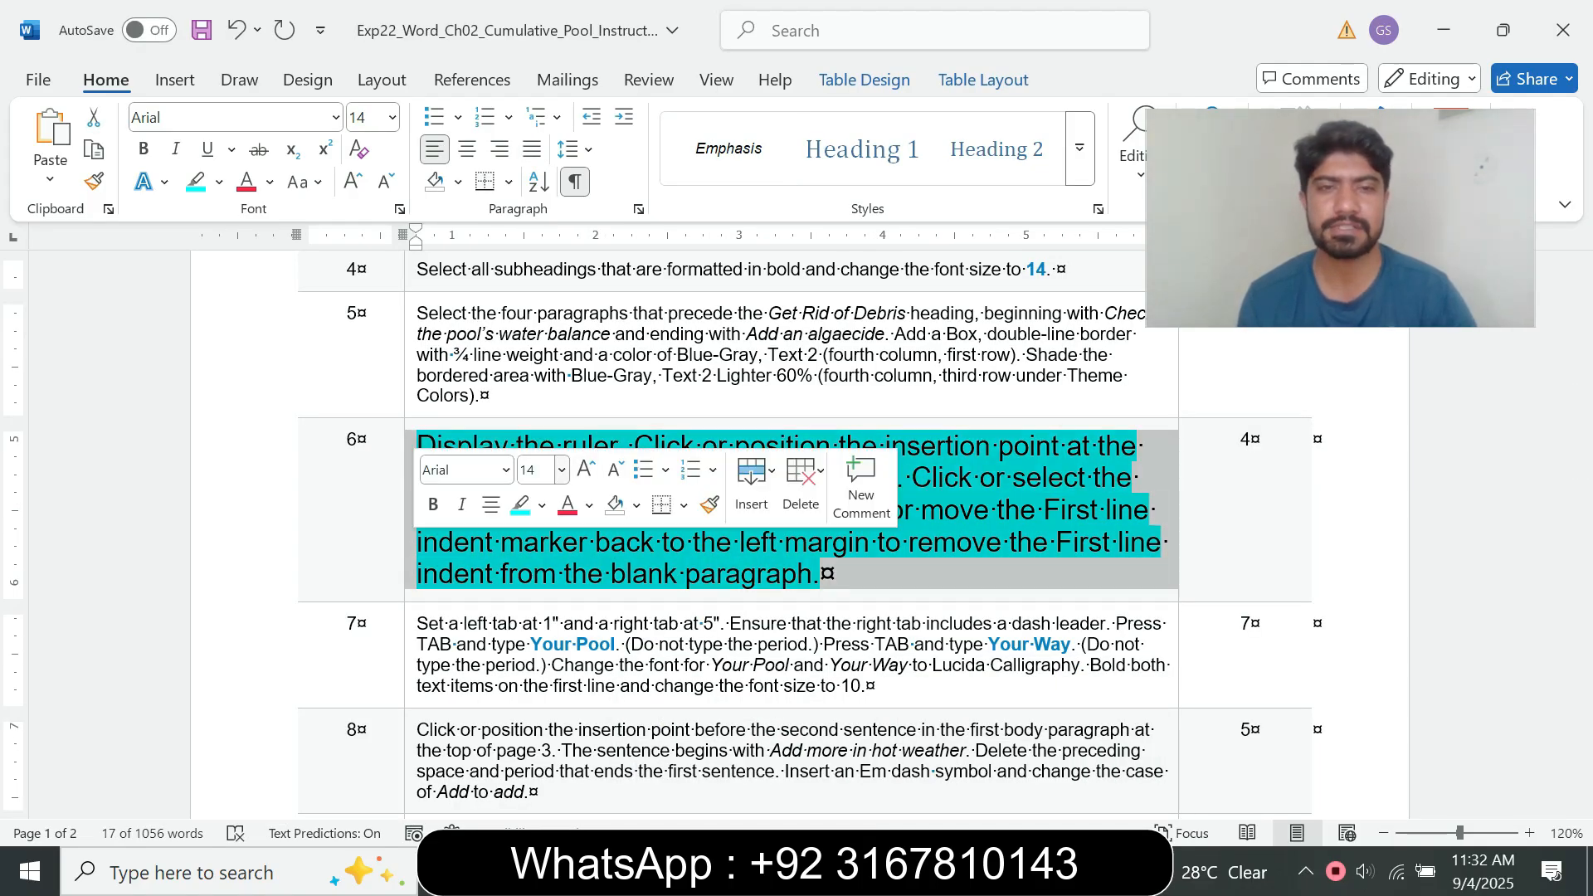
click(561, 469)
click(538, 48)
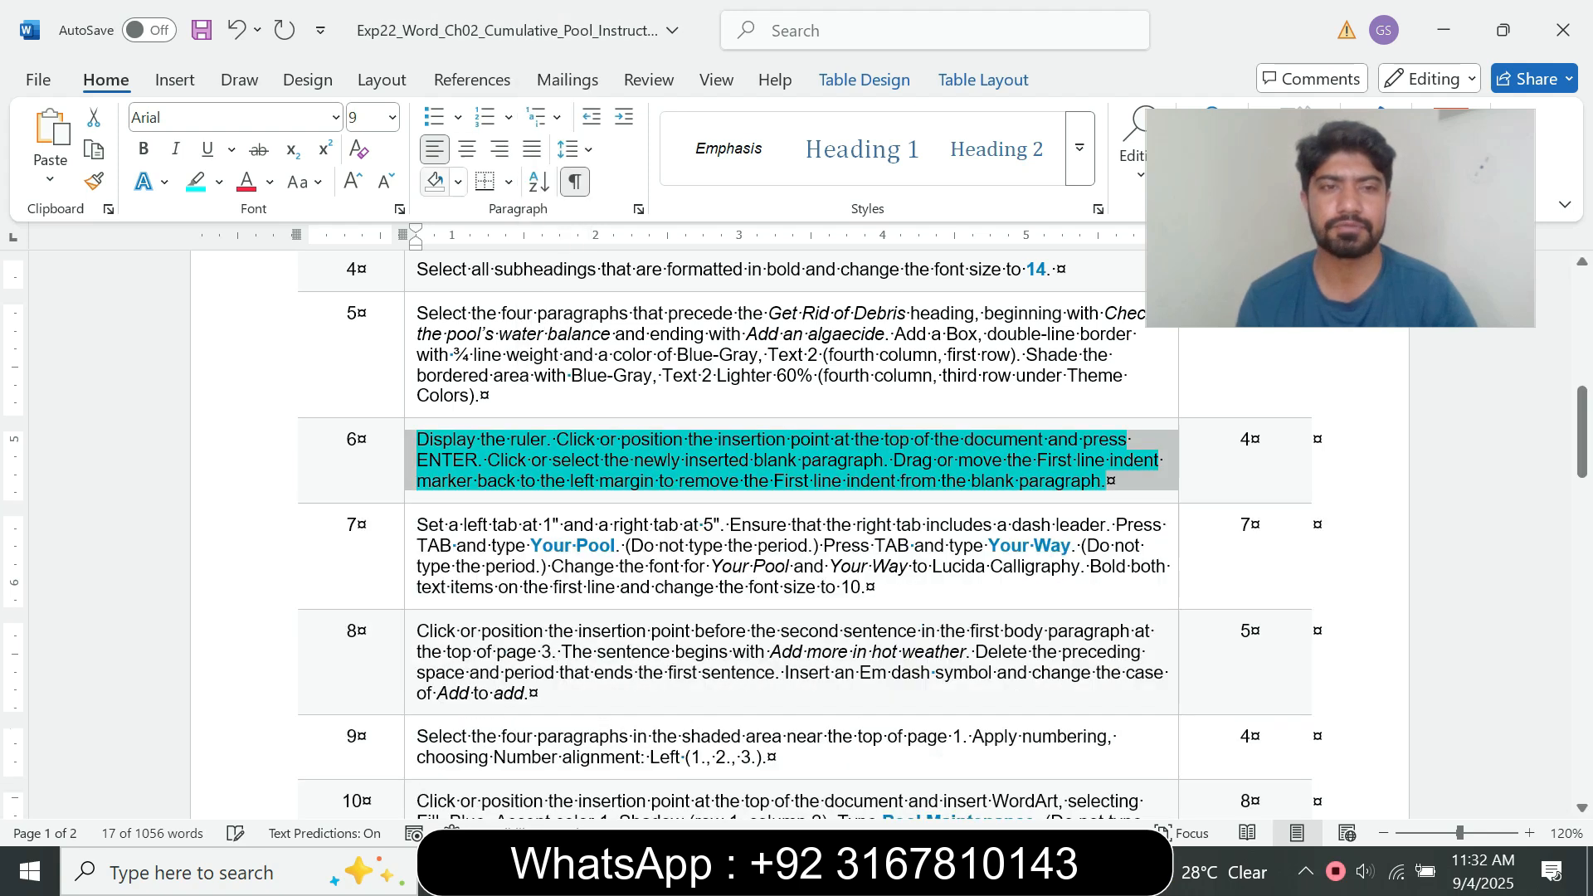
click(219, 183)
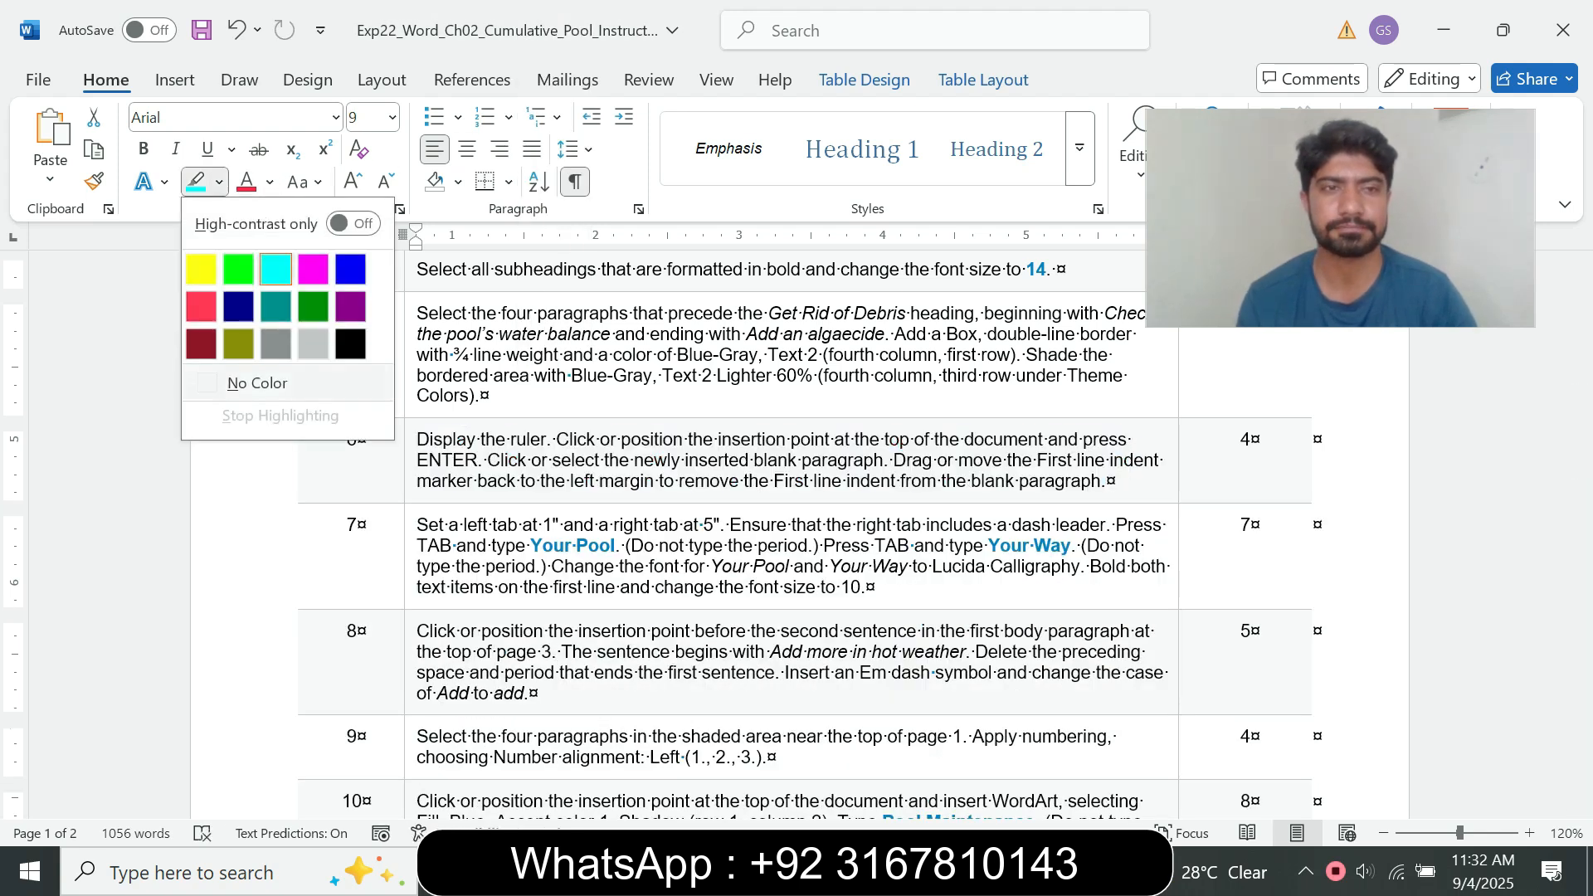
click(257, 383)
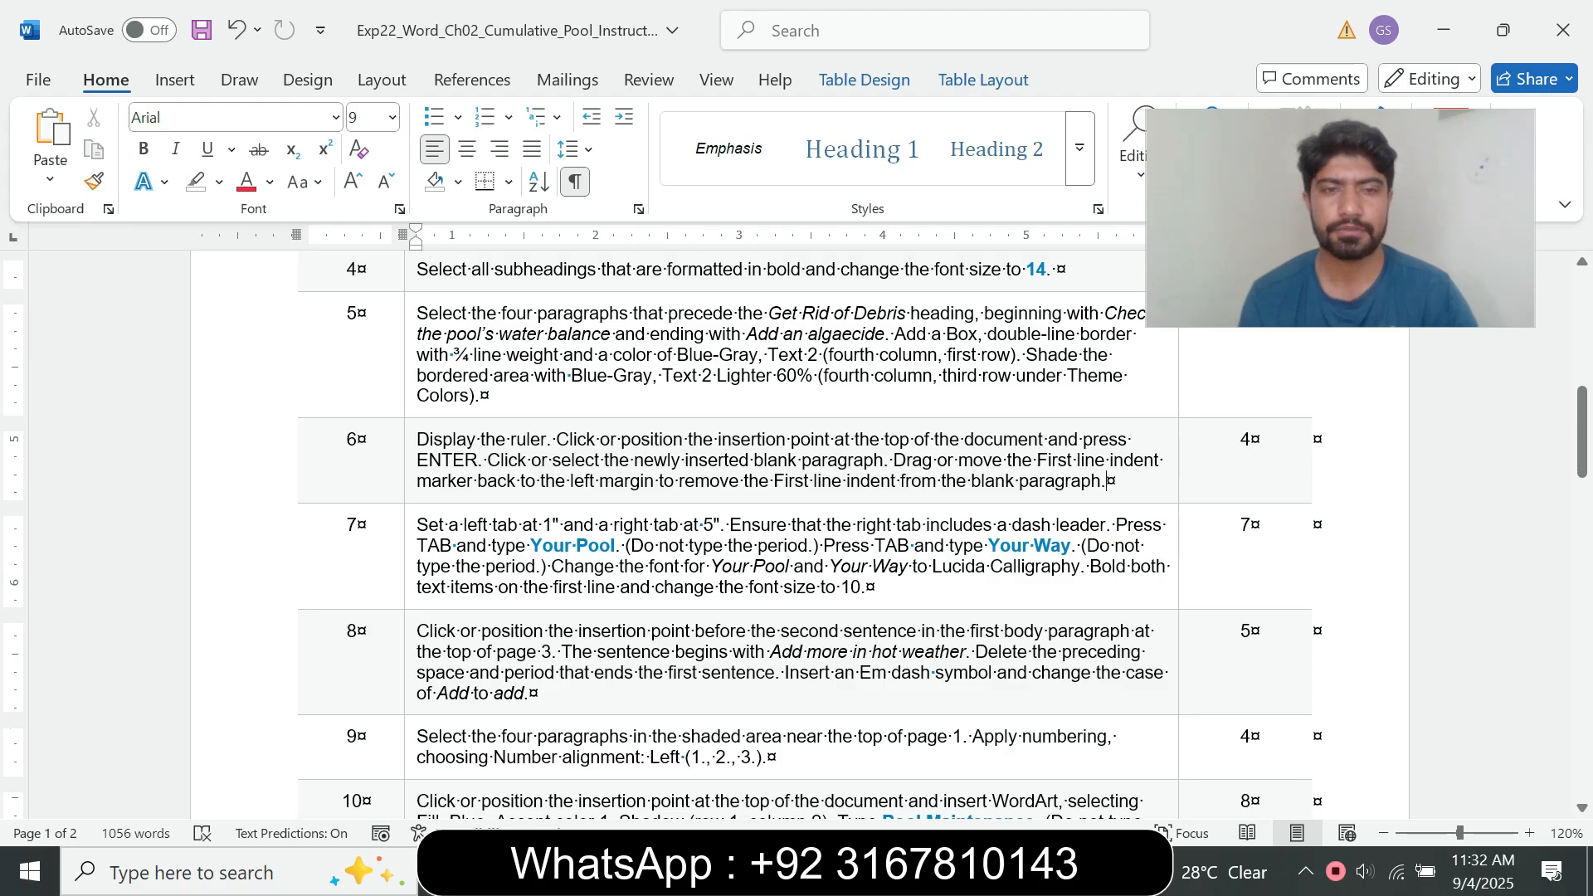
Step: Enlarge the step 7 instruction text to 14 pt, highlight it in turquoise, and read through its tab stop requirements
click(411, 562)
click(558, 489)
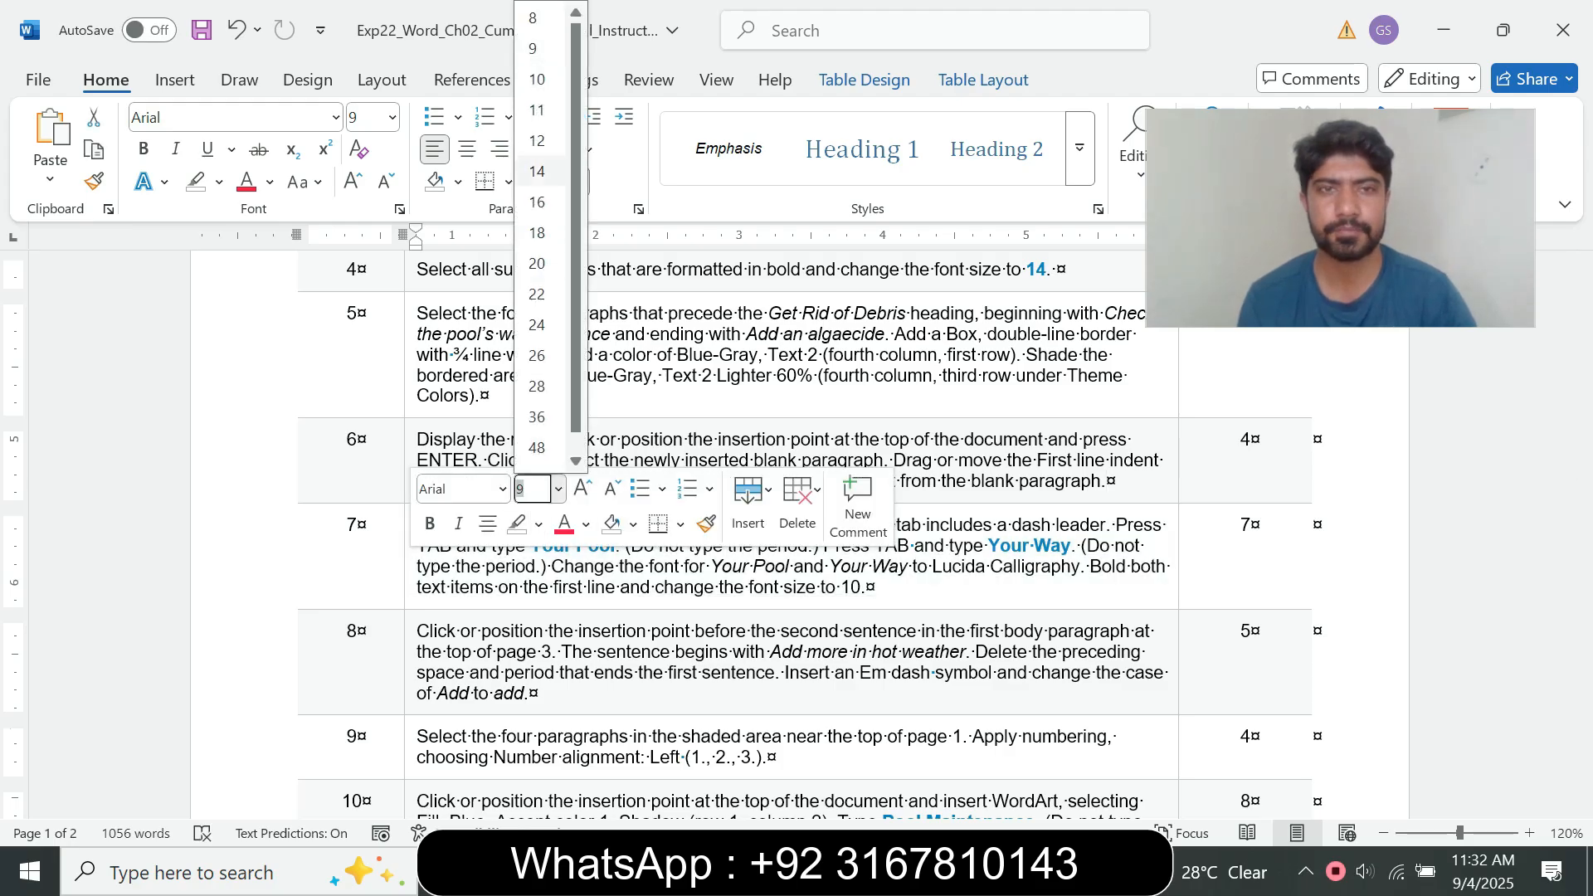
click(537, 171)
click(219, 181)
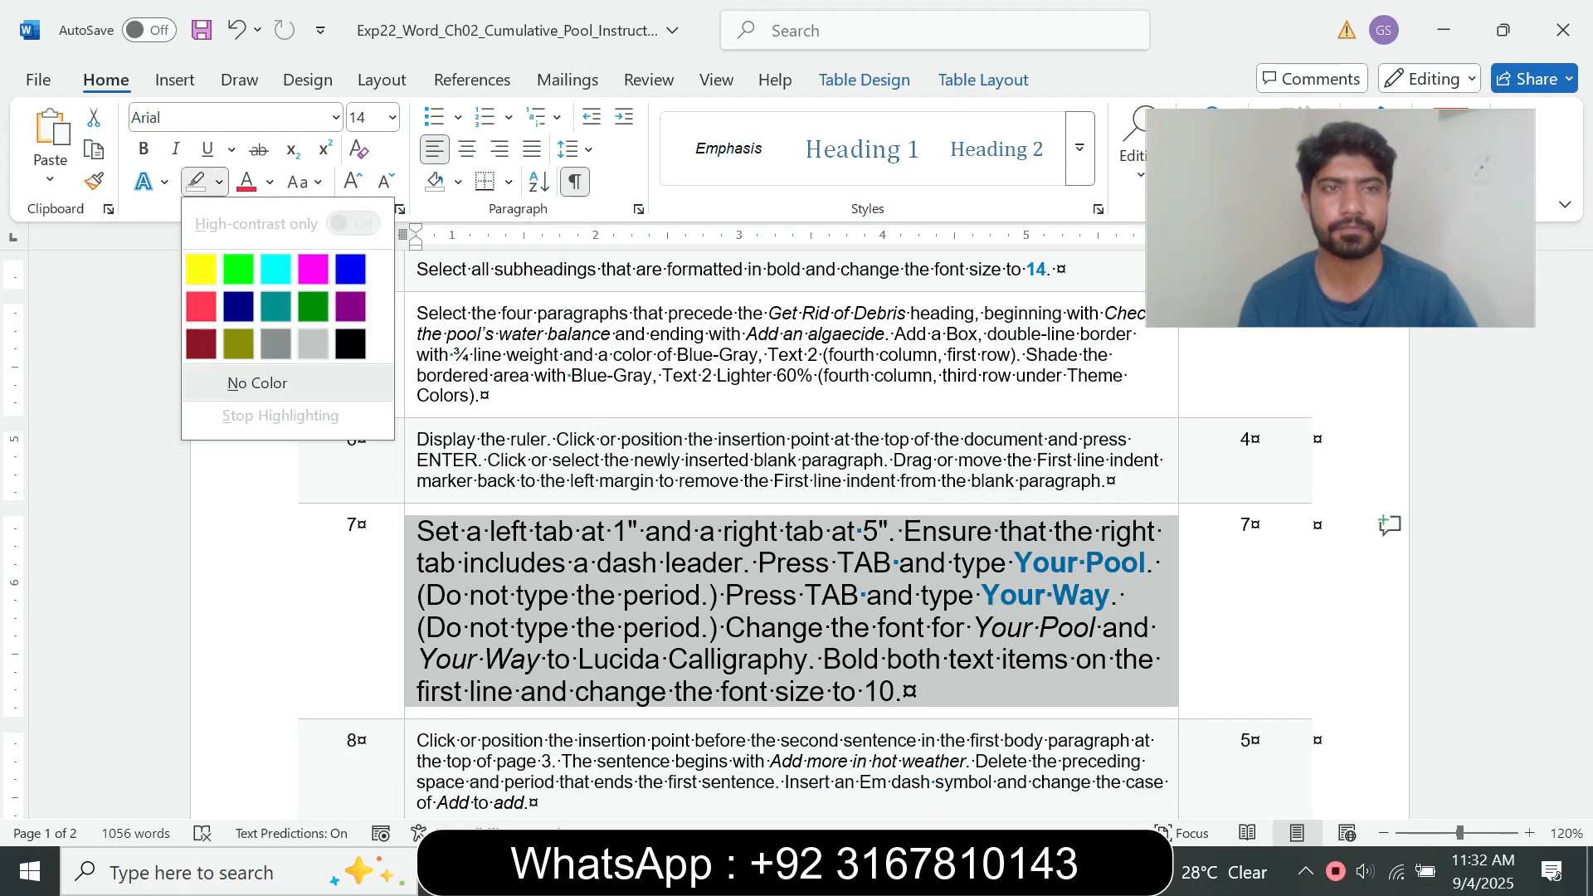
click(275, 269)
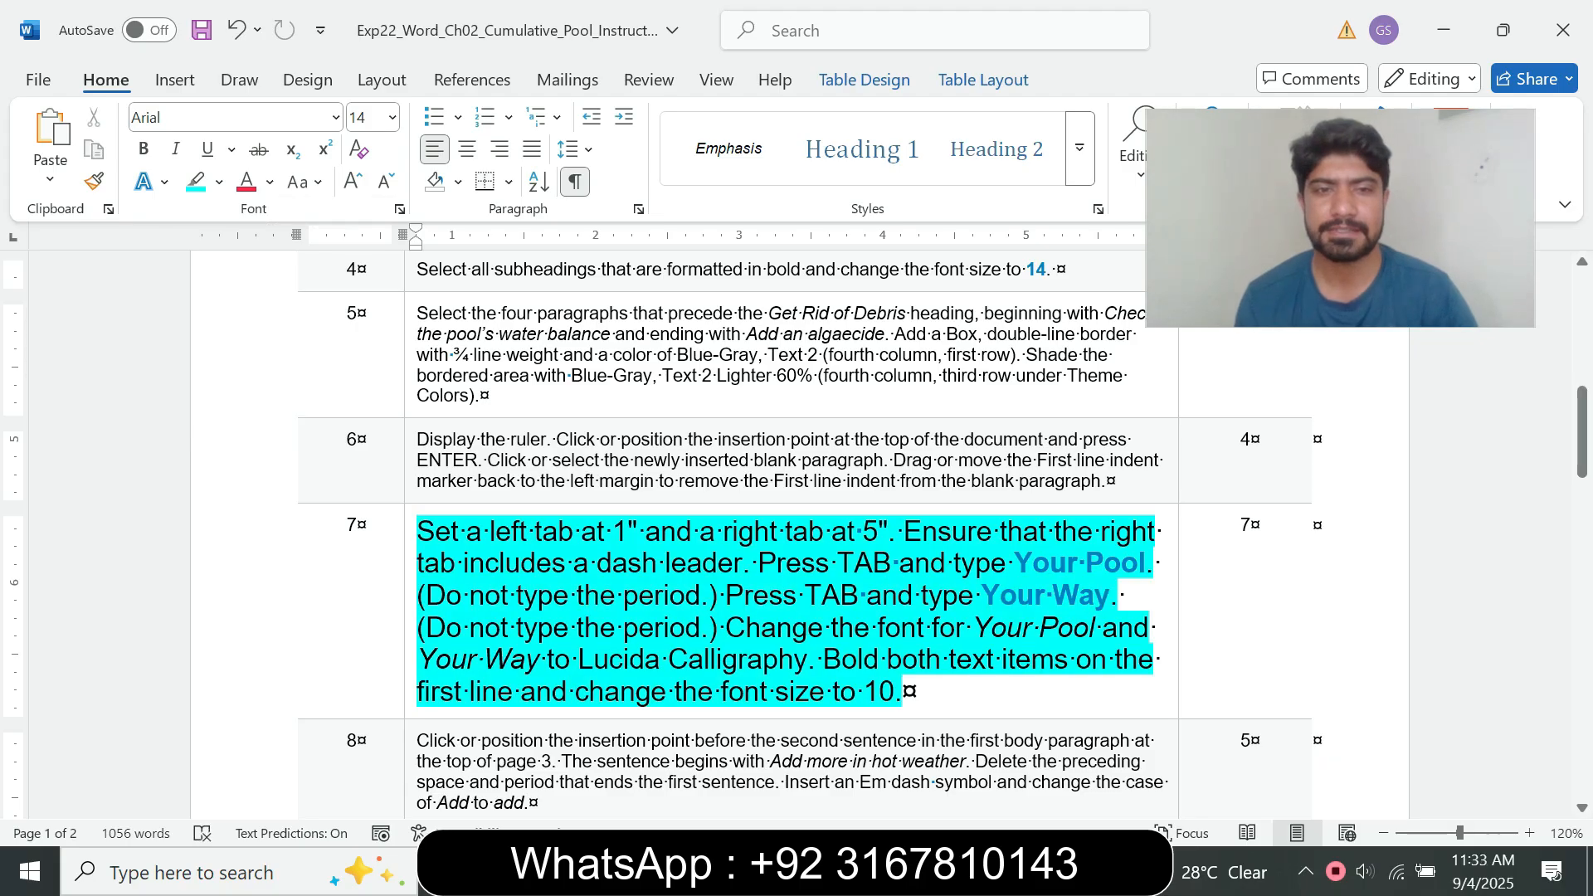
drag(417, 564, 823, 666)
click(435, 532)
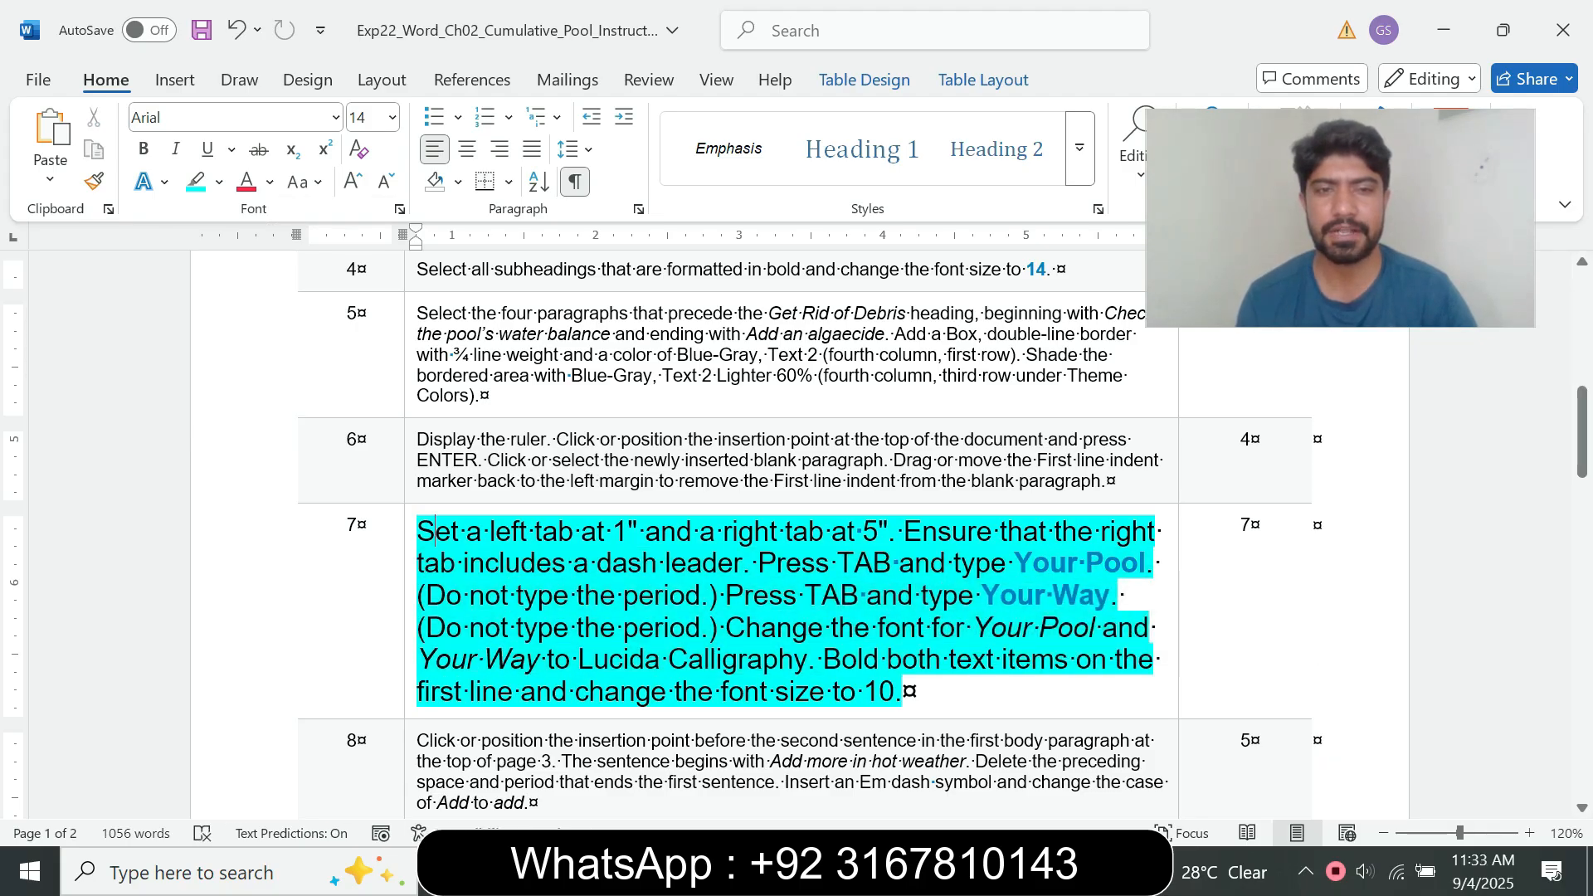
drag(417, 532, 904, 691)
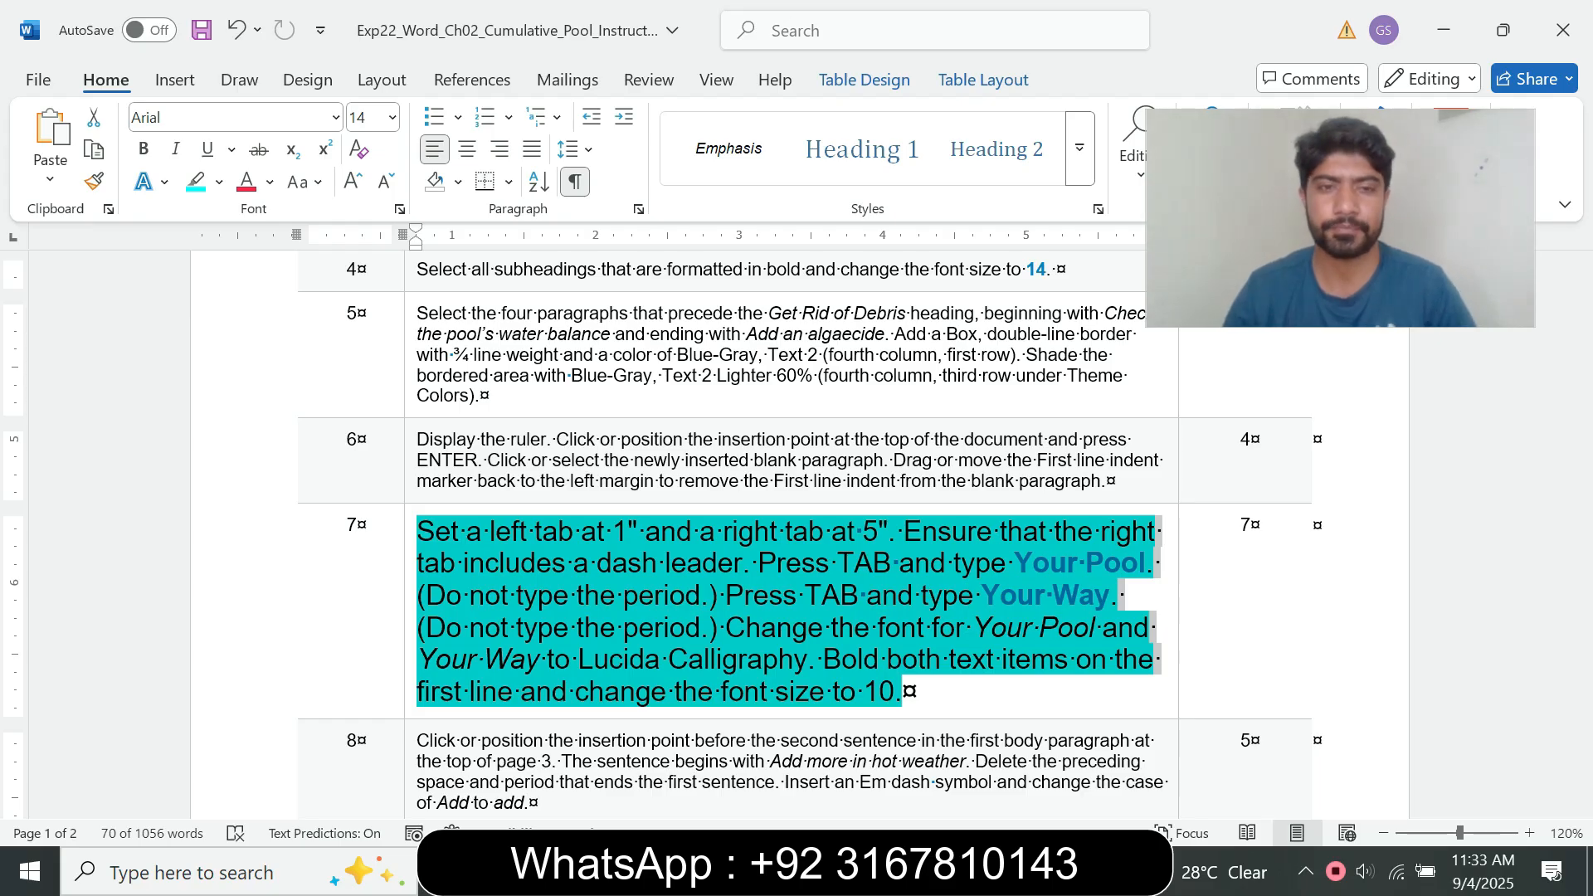
drag(417, 531, 700, 531)
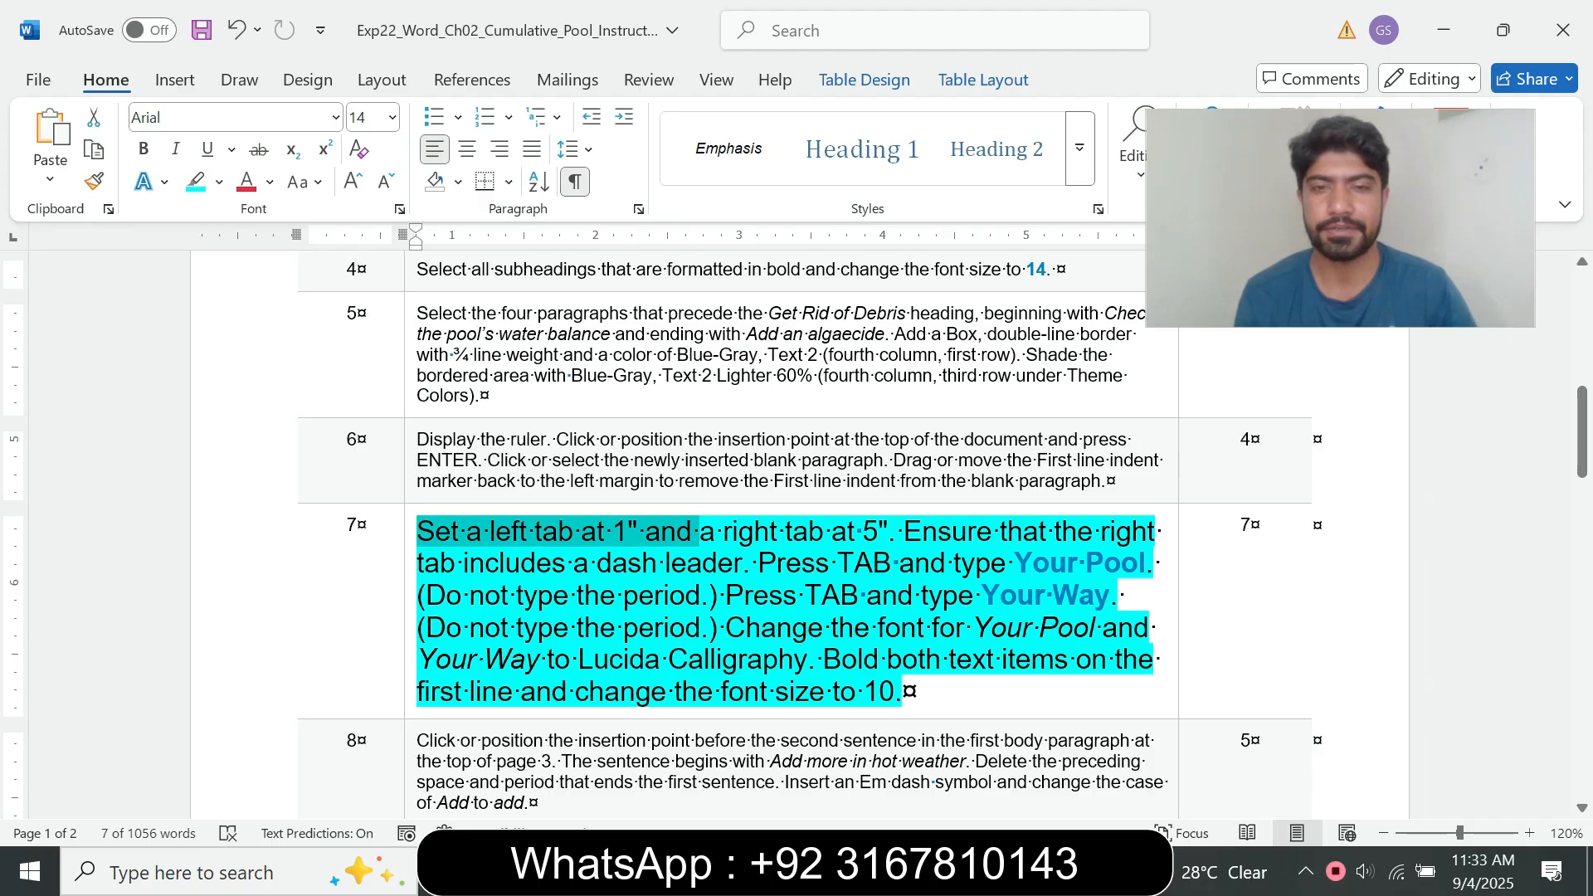
Step: Return to the pool document and set a left-aligned tab stop at 1" for the blank top paragraph
key(alt+Tab)
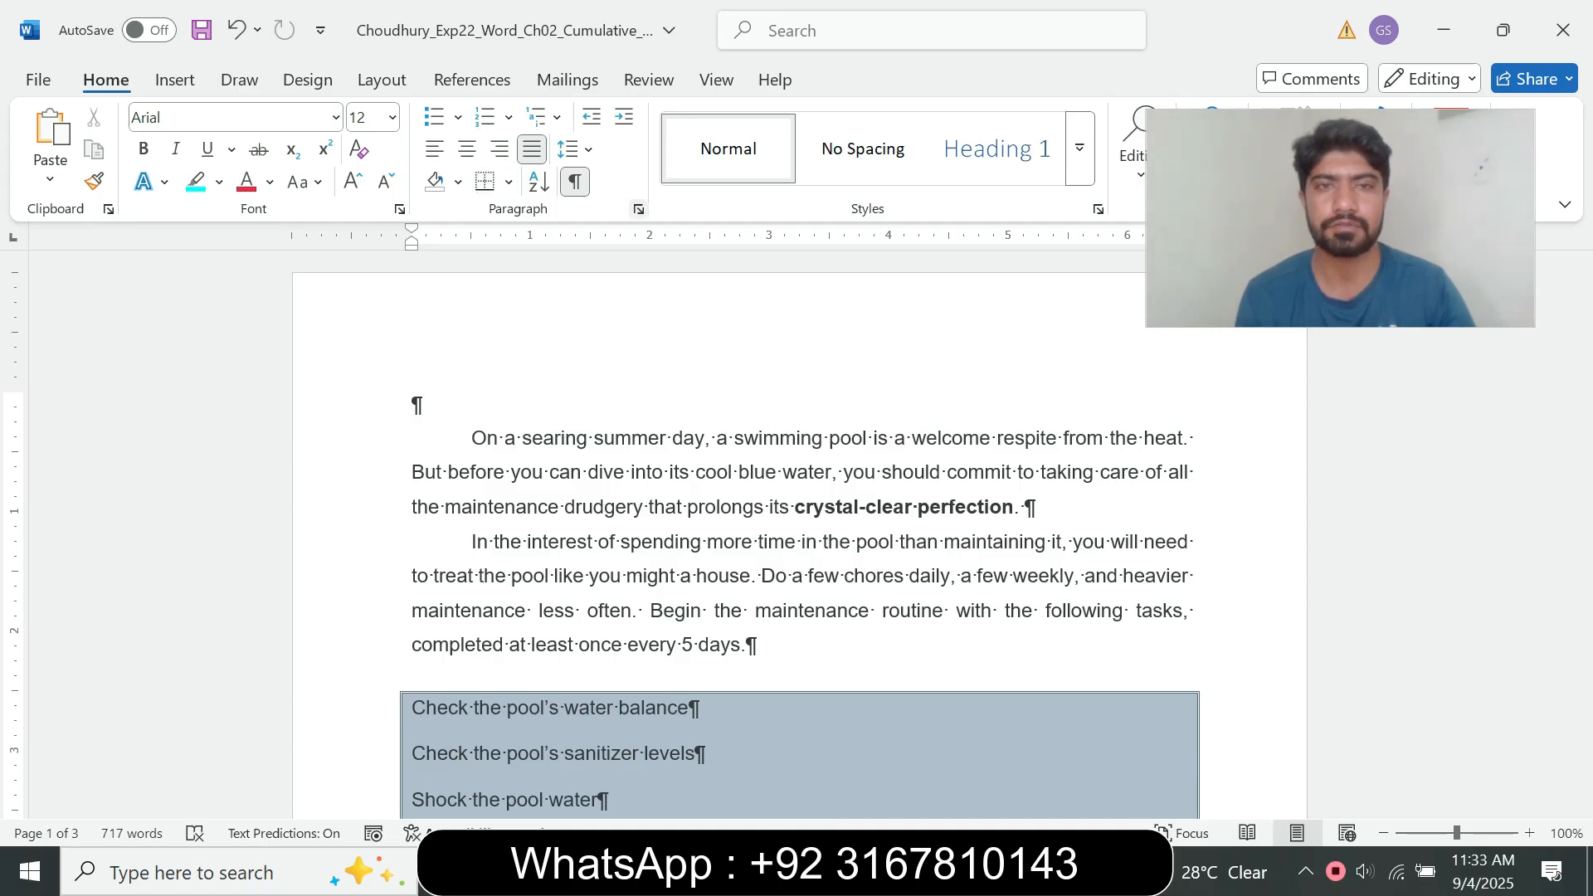
click(639, 209)
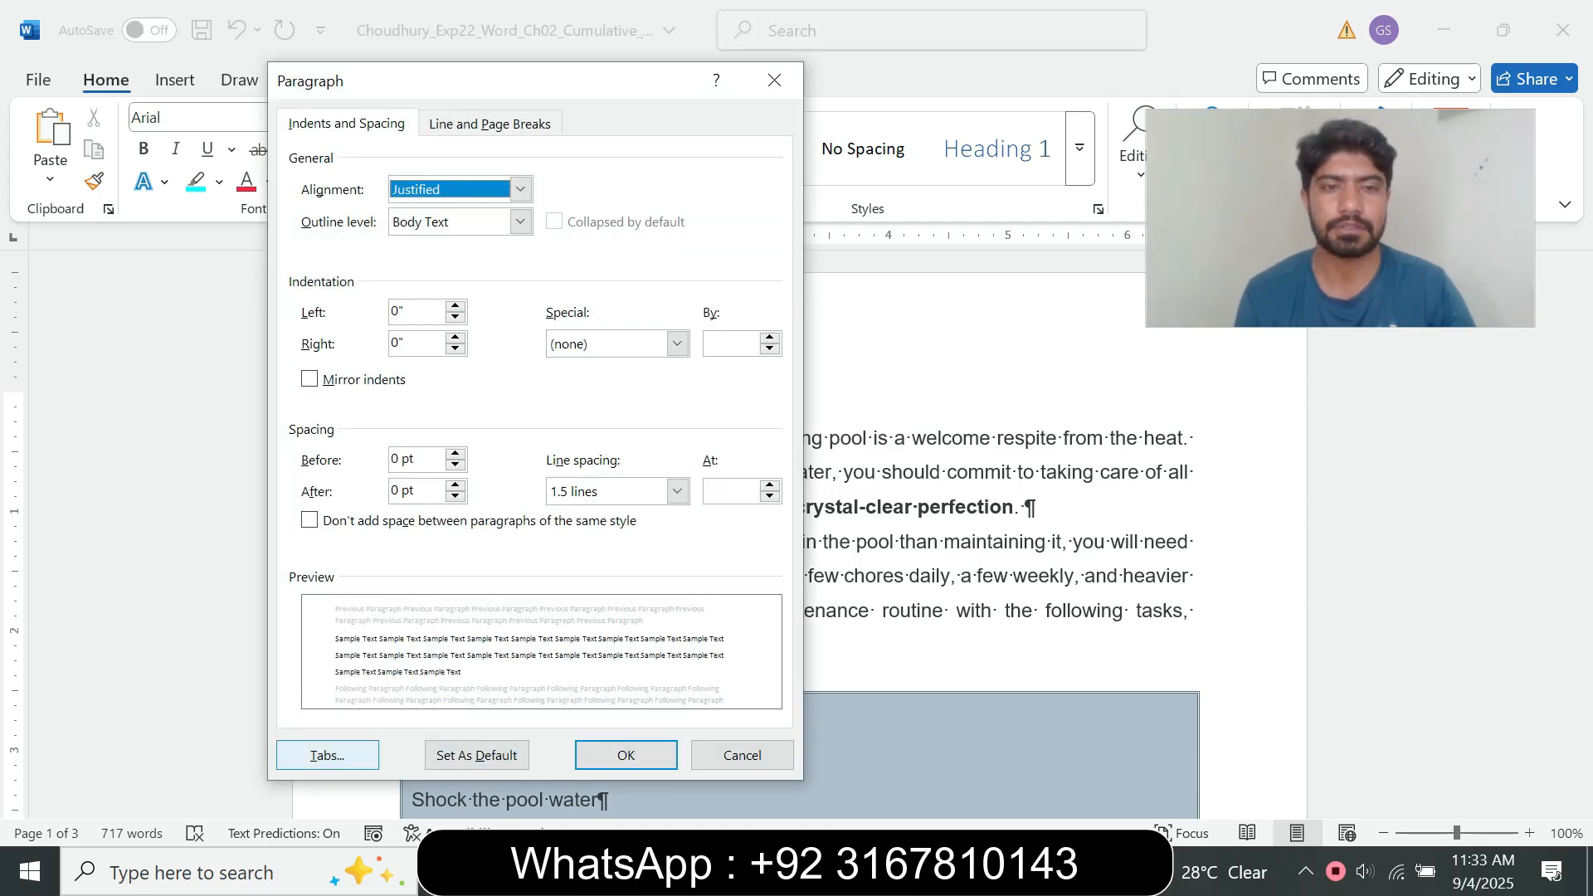
click(328, 755)
mouse_move(885, 873)
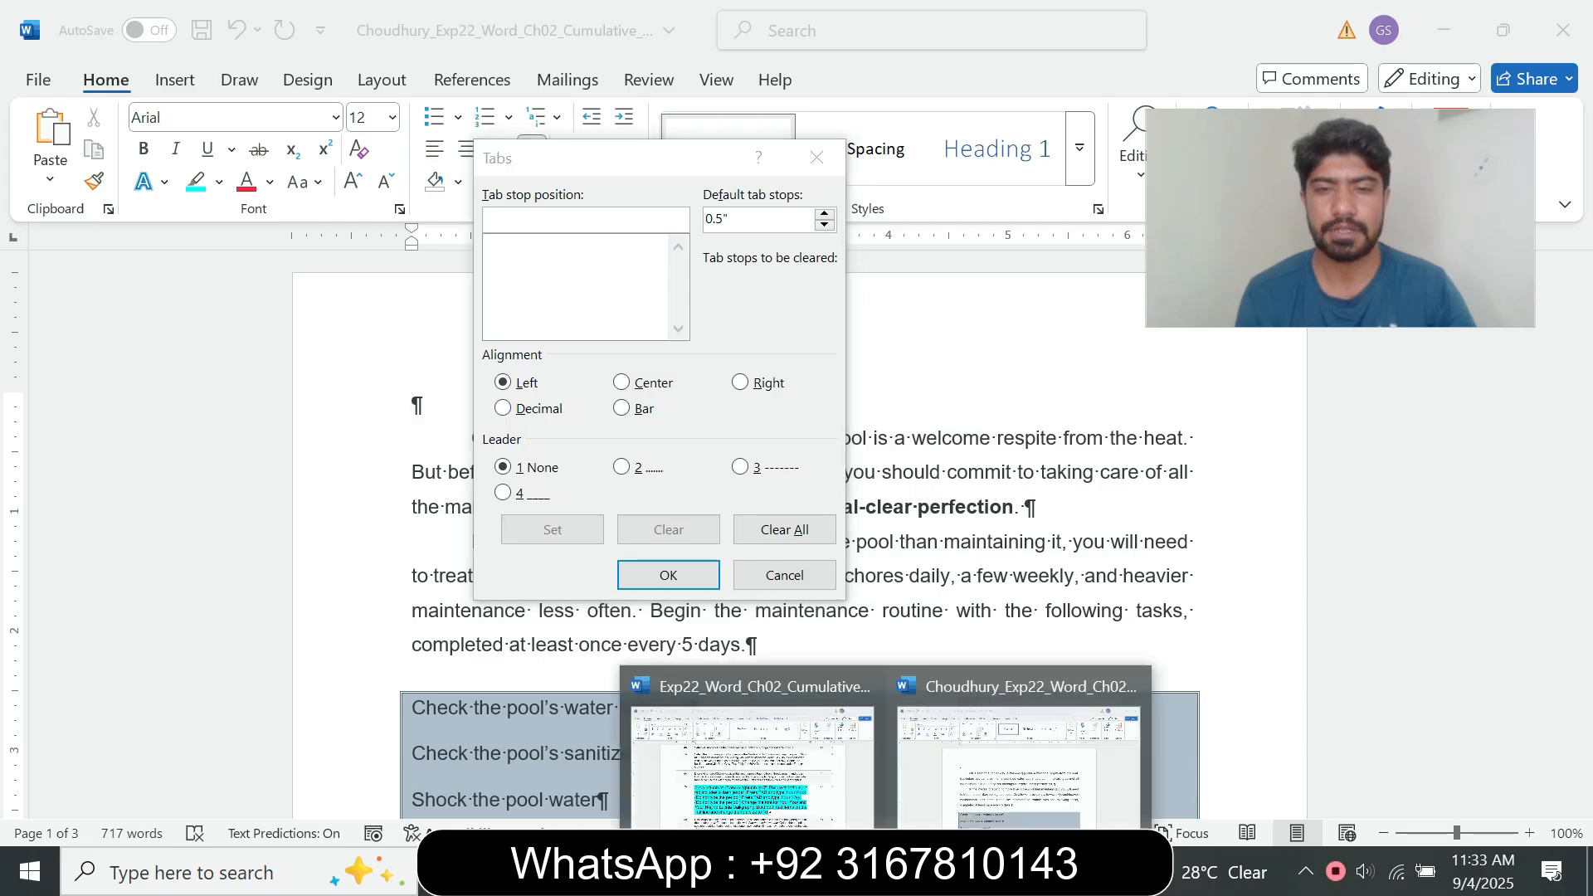
click(751, 755)
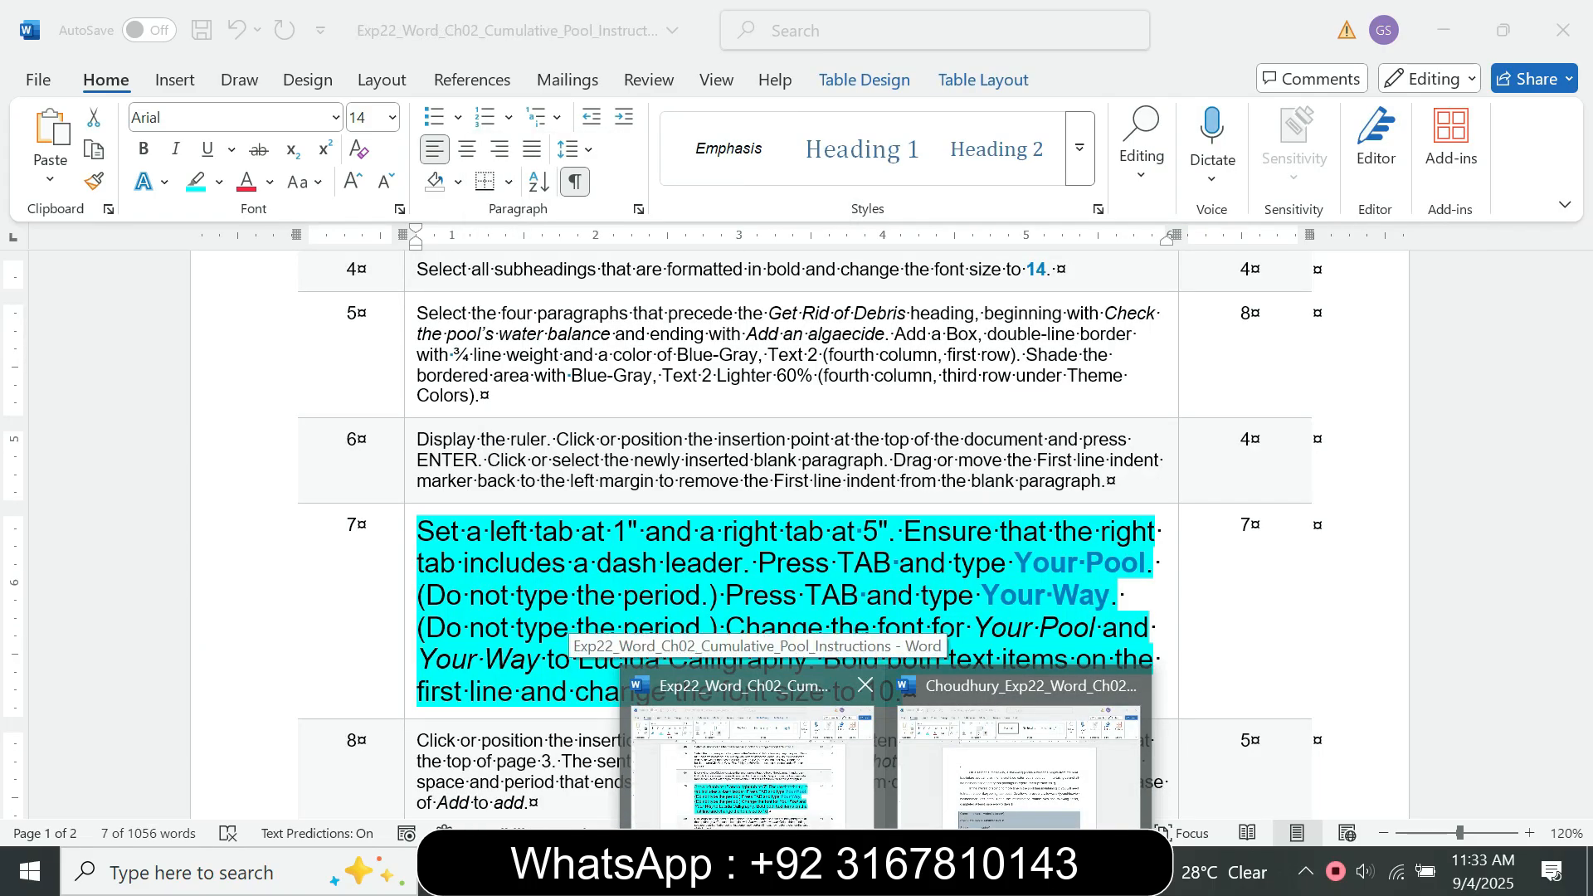
click(1019, 764)
text(1)
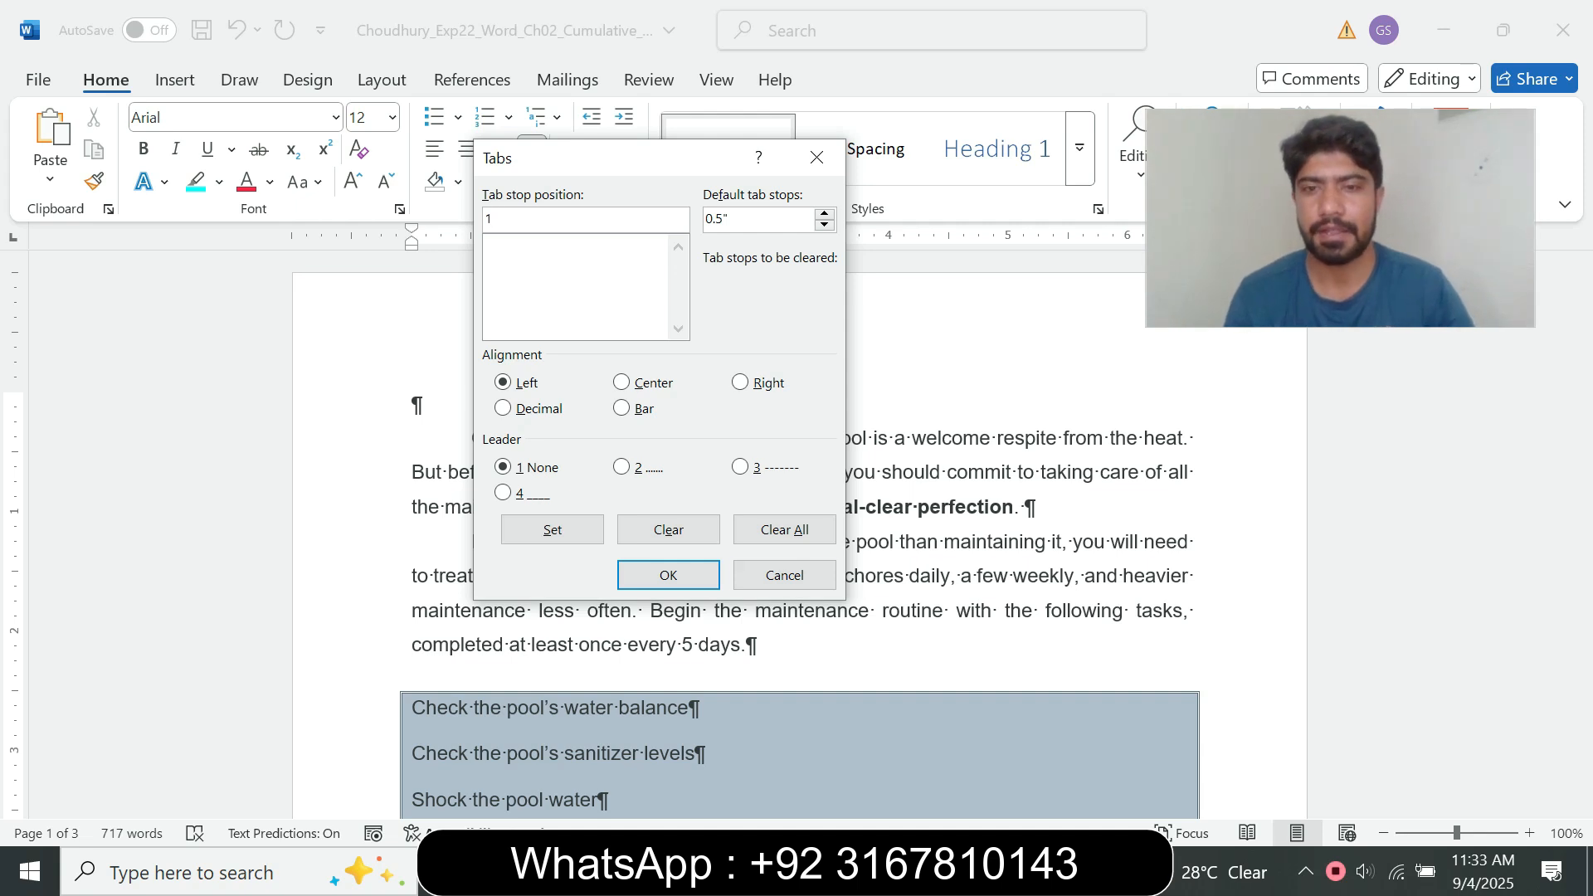
mouse_move(886, 872)
click(751, 763)
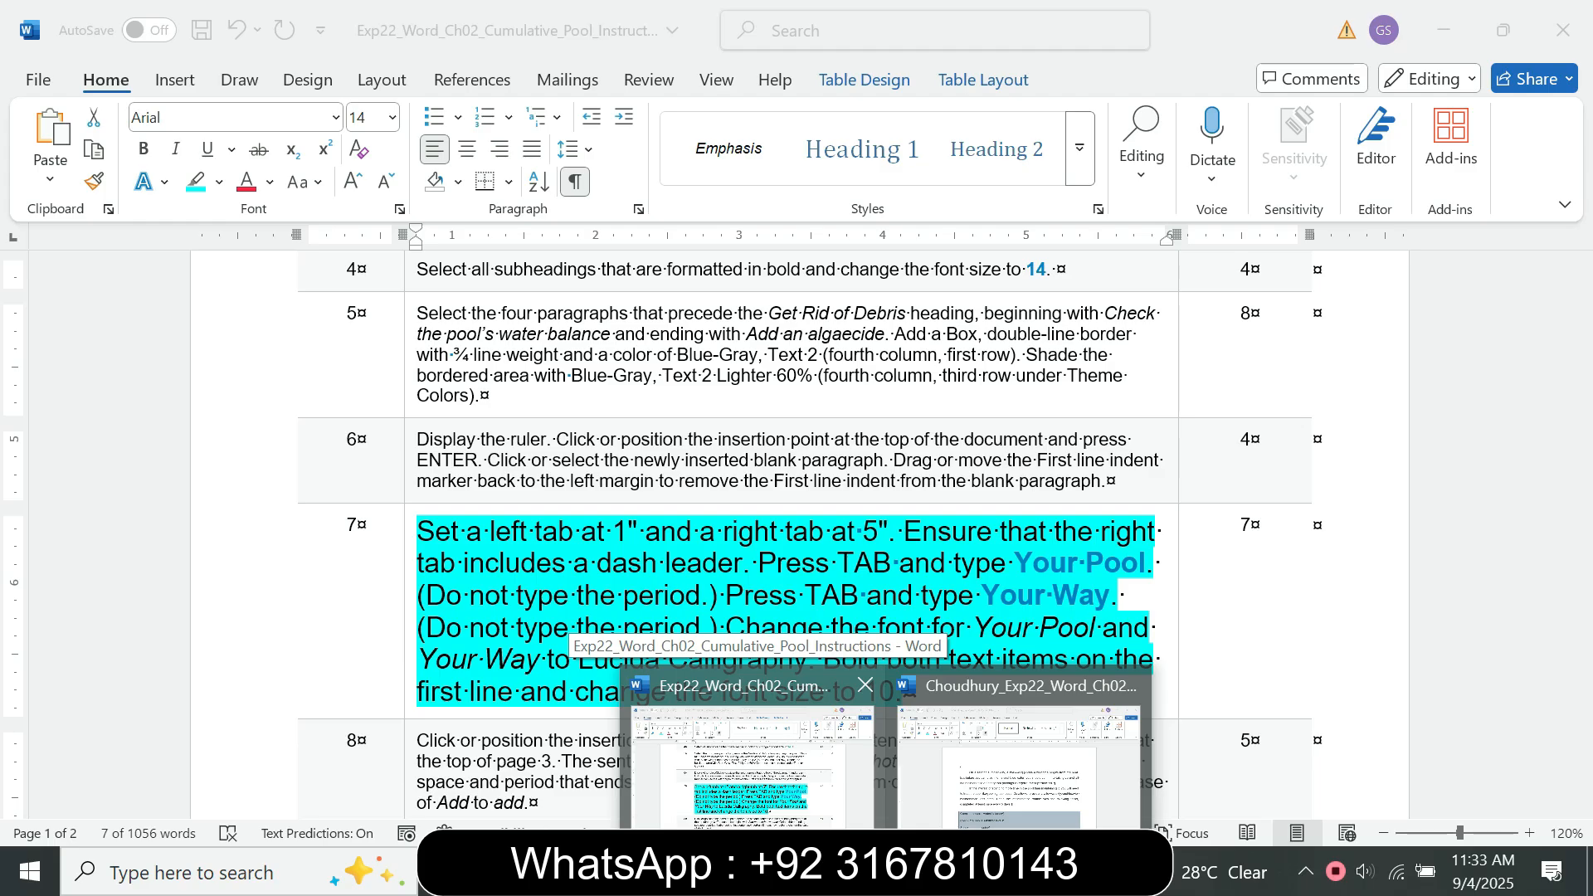
click(1019, 765)
click(553, 529)
Step: Add a right-aligned tab stop at 5" with leader style 2 and apply the tab settings
text(5)
mouse_move(886, 872)
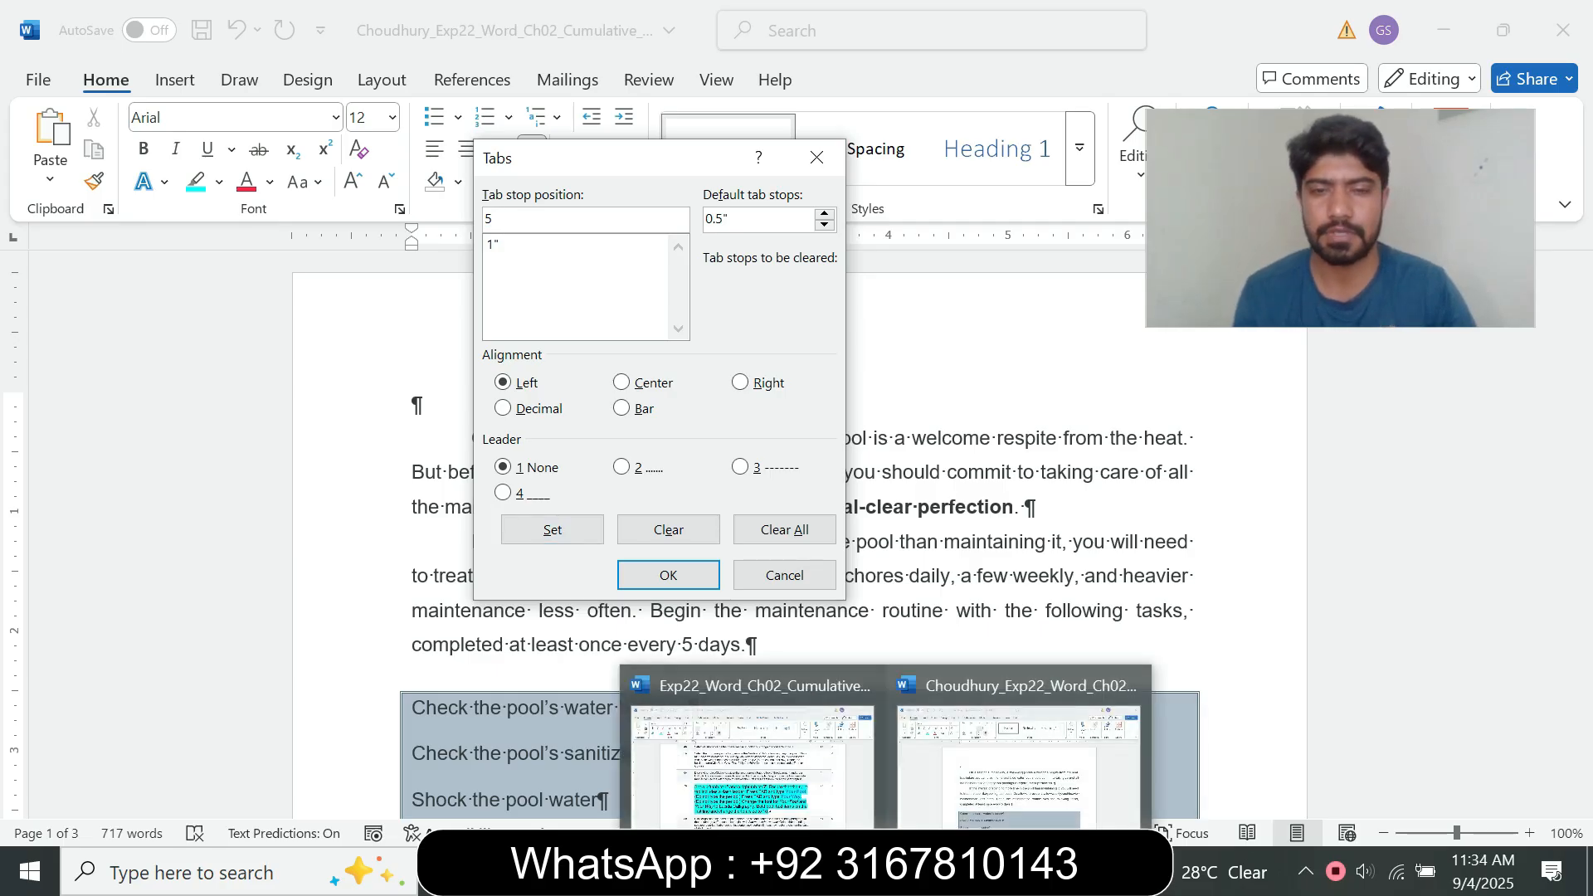
mouse_move(830, 836)
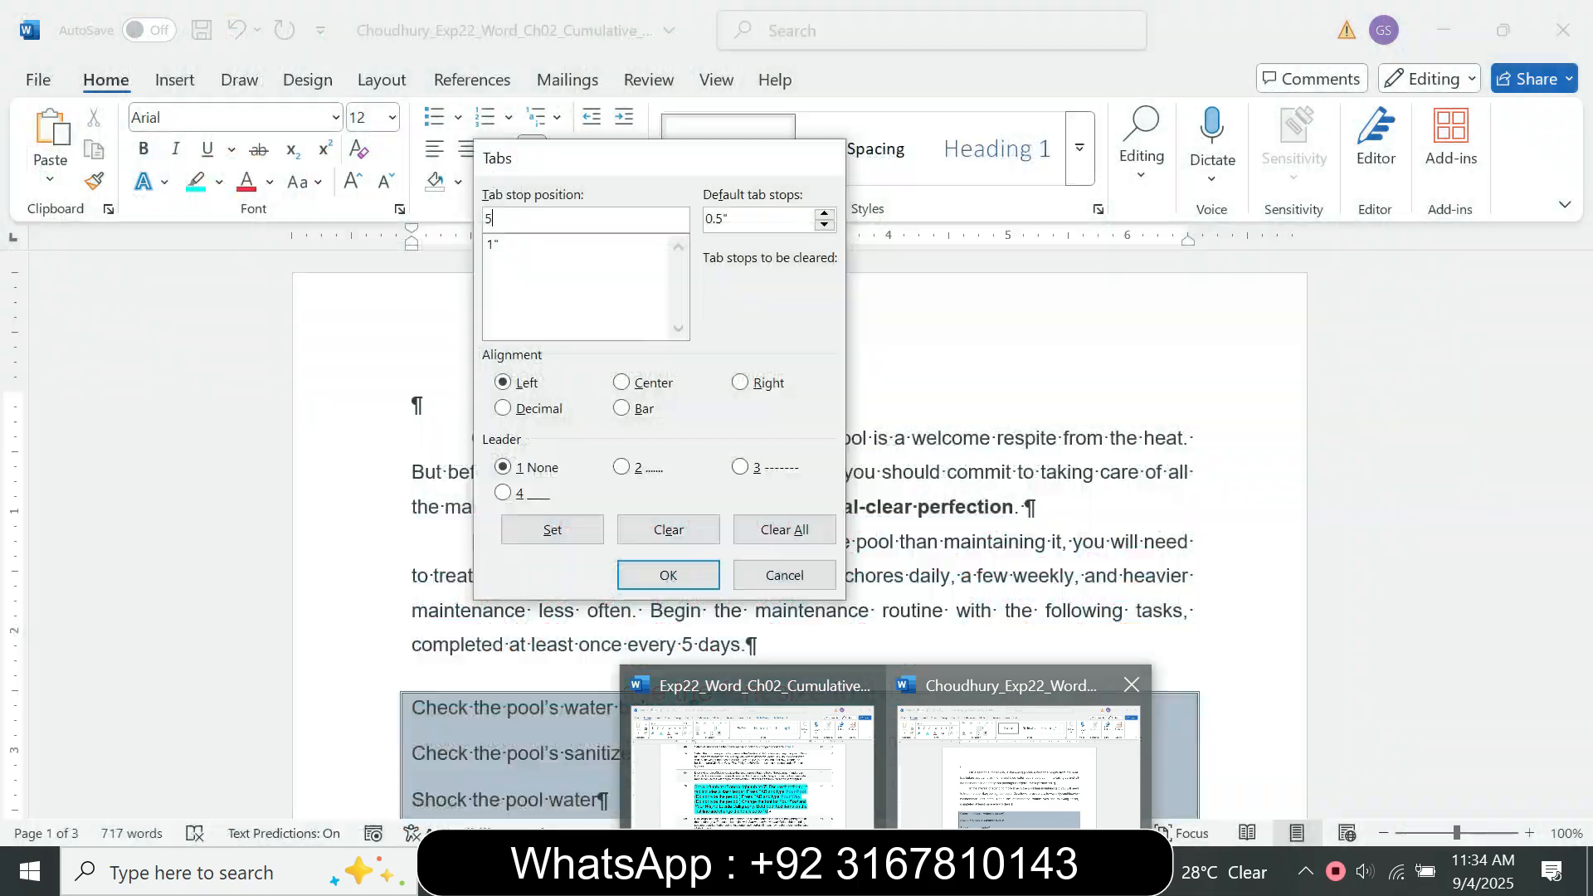
click(1018, 751)
key(alt+r)
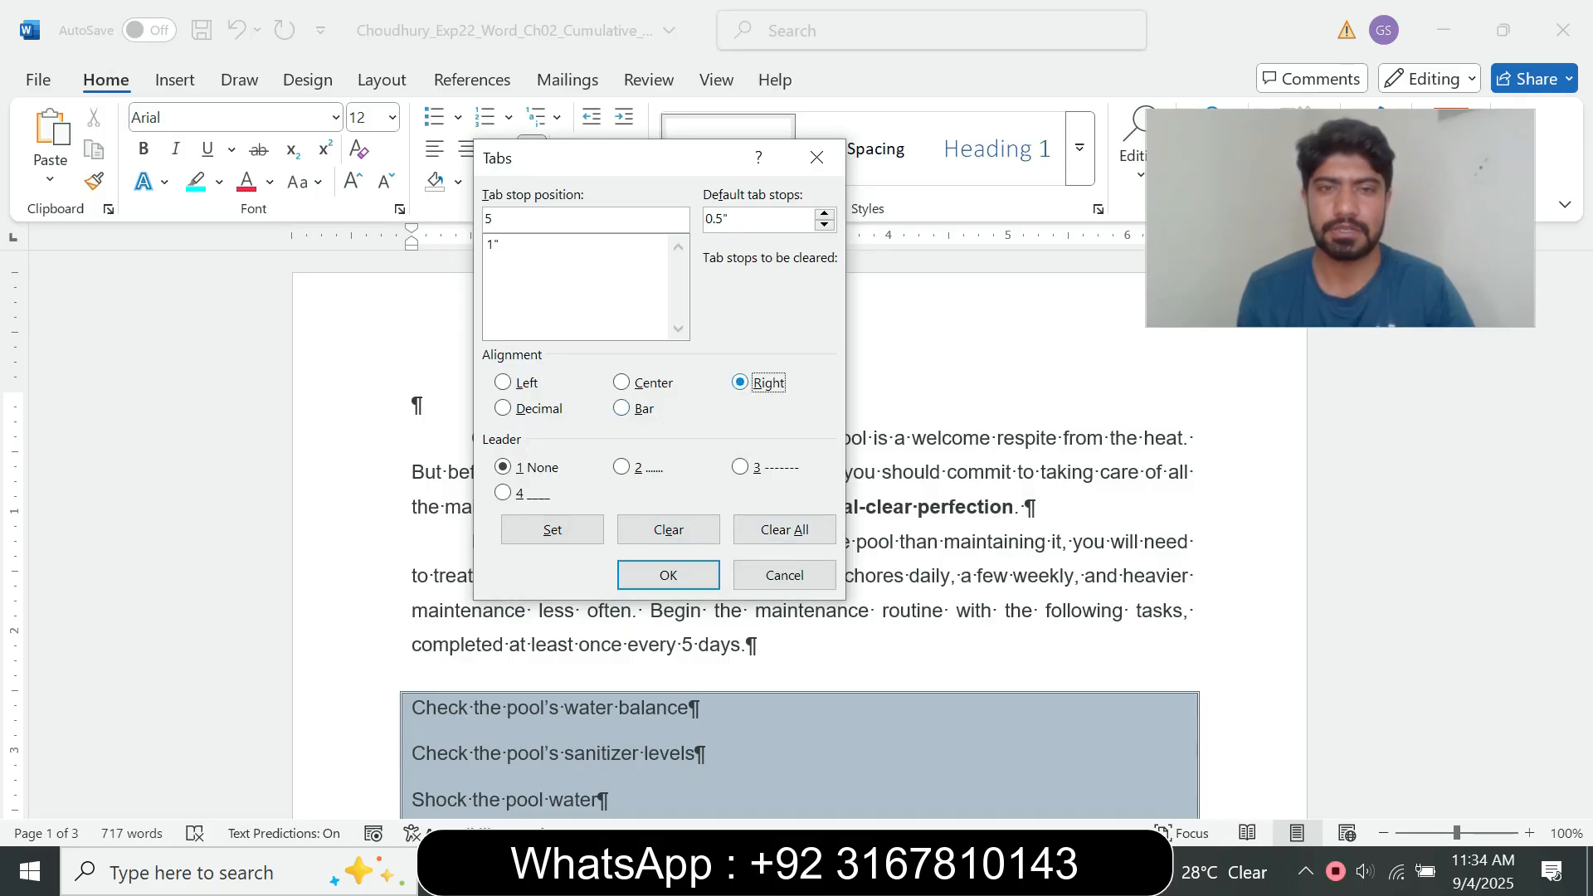
key(alt+2)
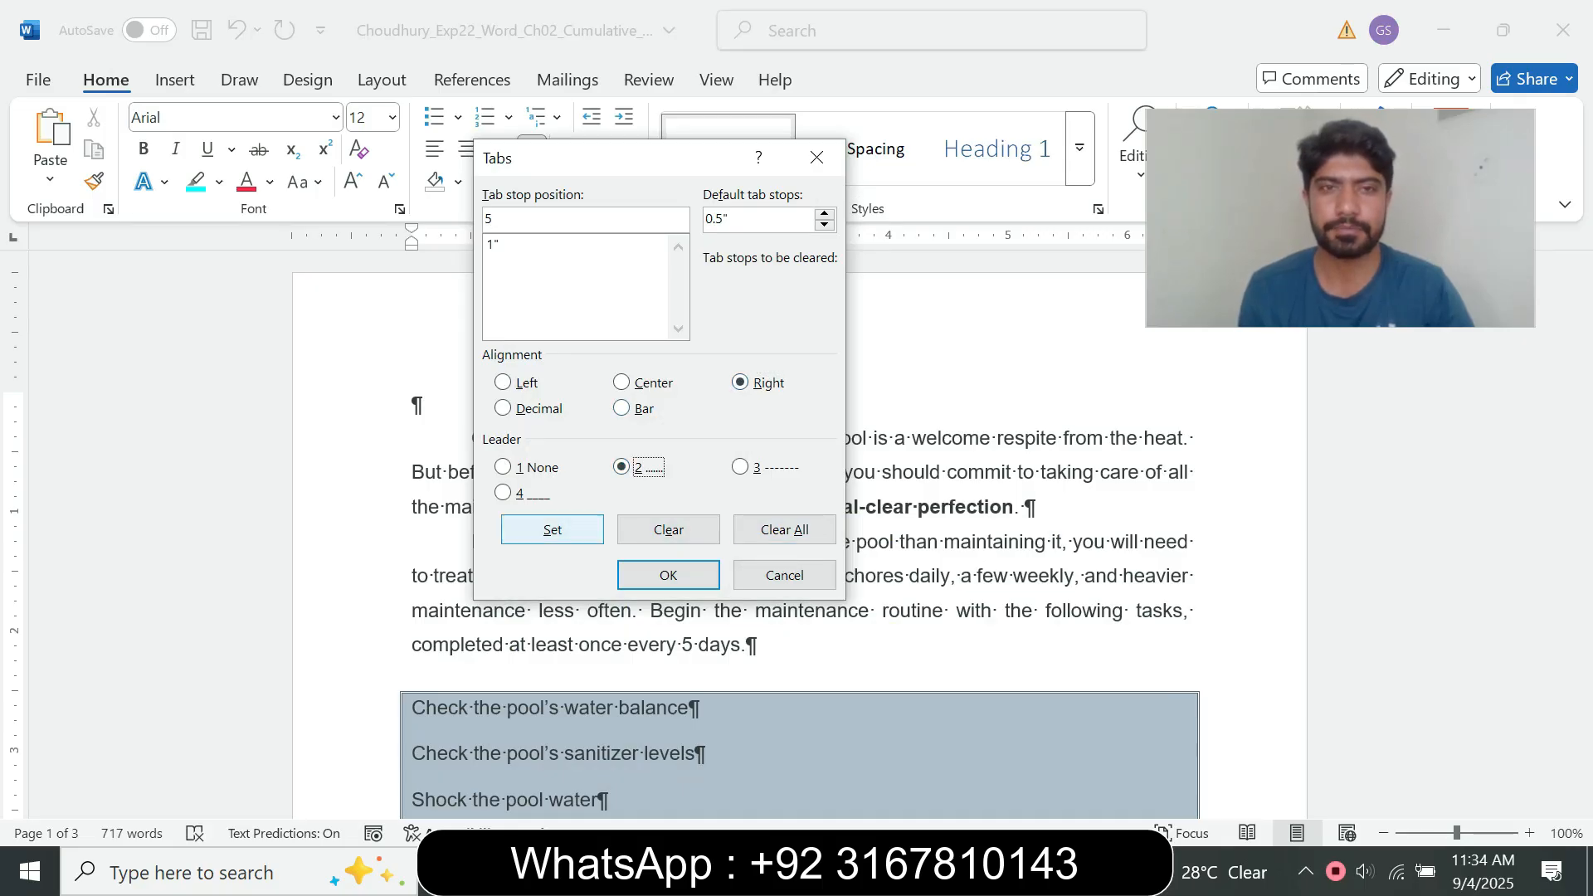
click(552, 530)
click(668, 575)
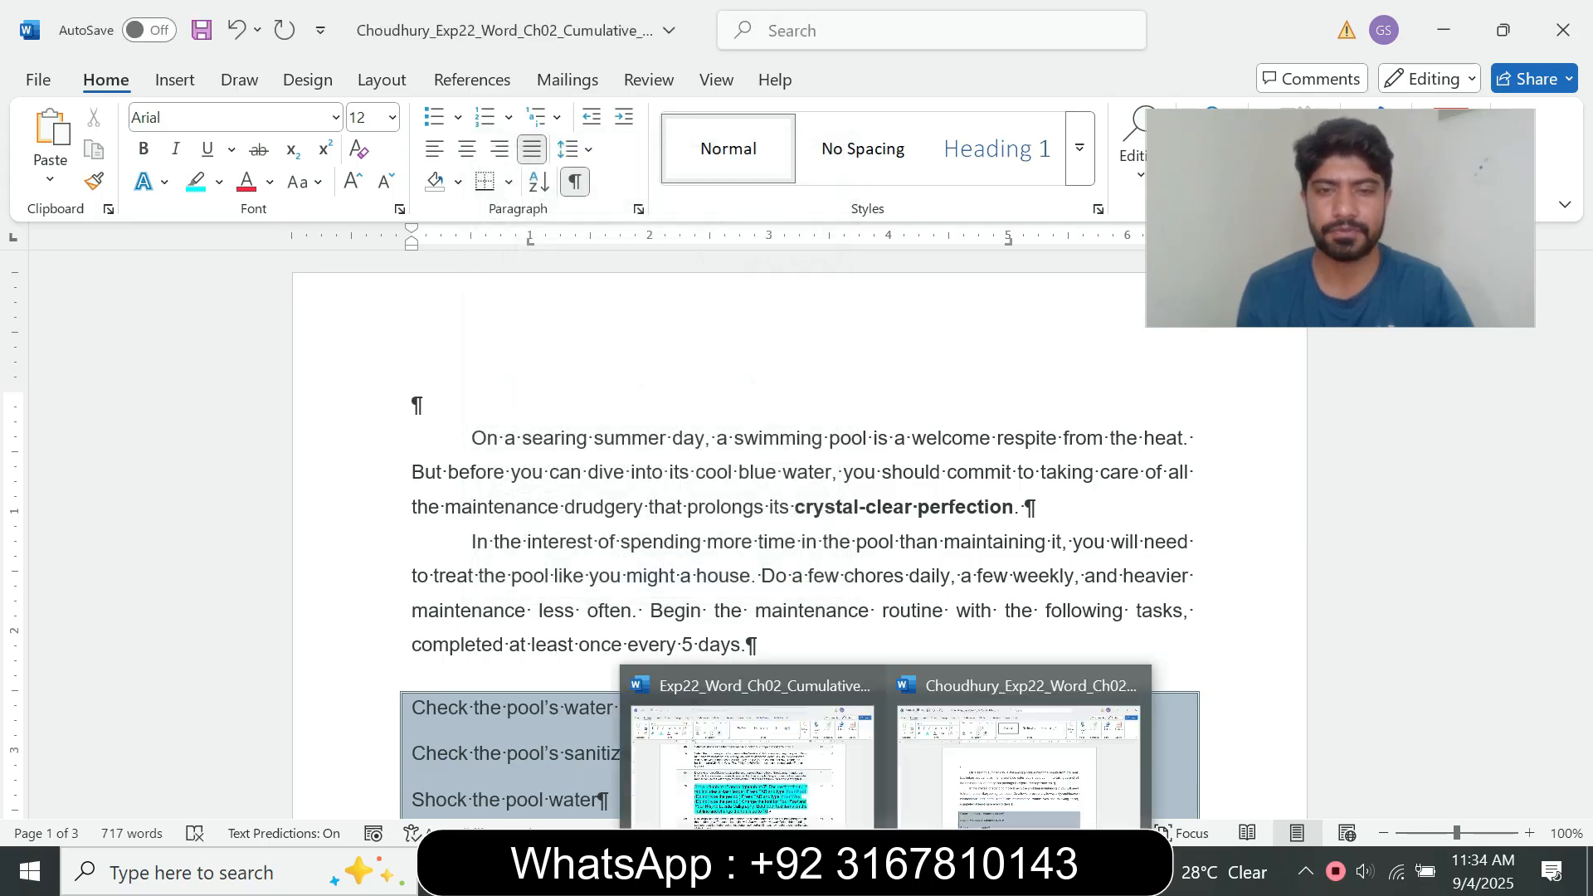
Step: Copy "Your Pool" from step 7 and paste it as text only after a tab on the pool document's blank first line
click(753, 751)
drag(757, 563, 1145, 564)
key(ctrl+c)
click(1014, 564)
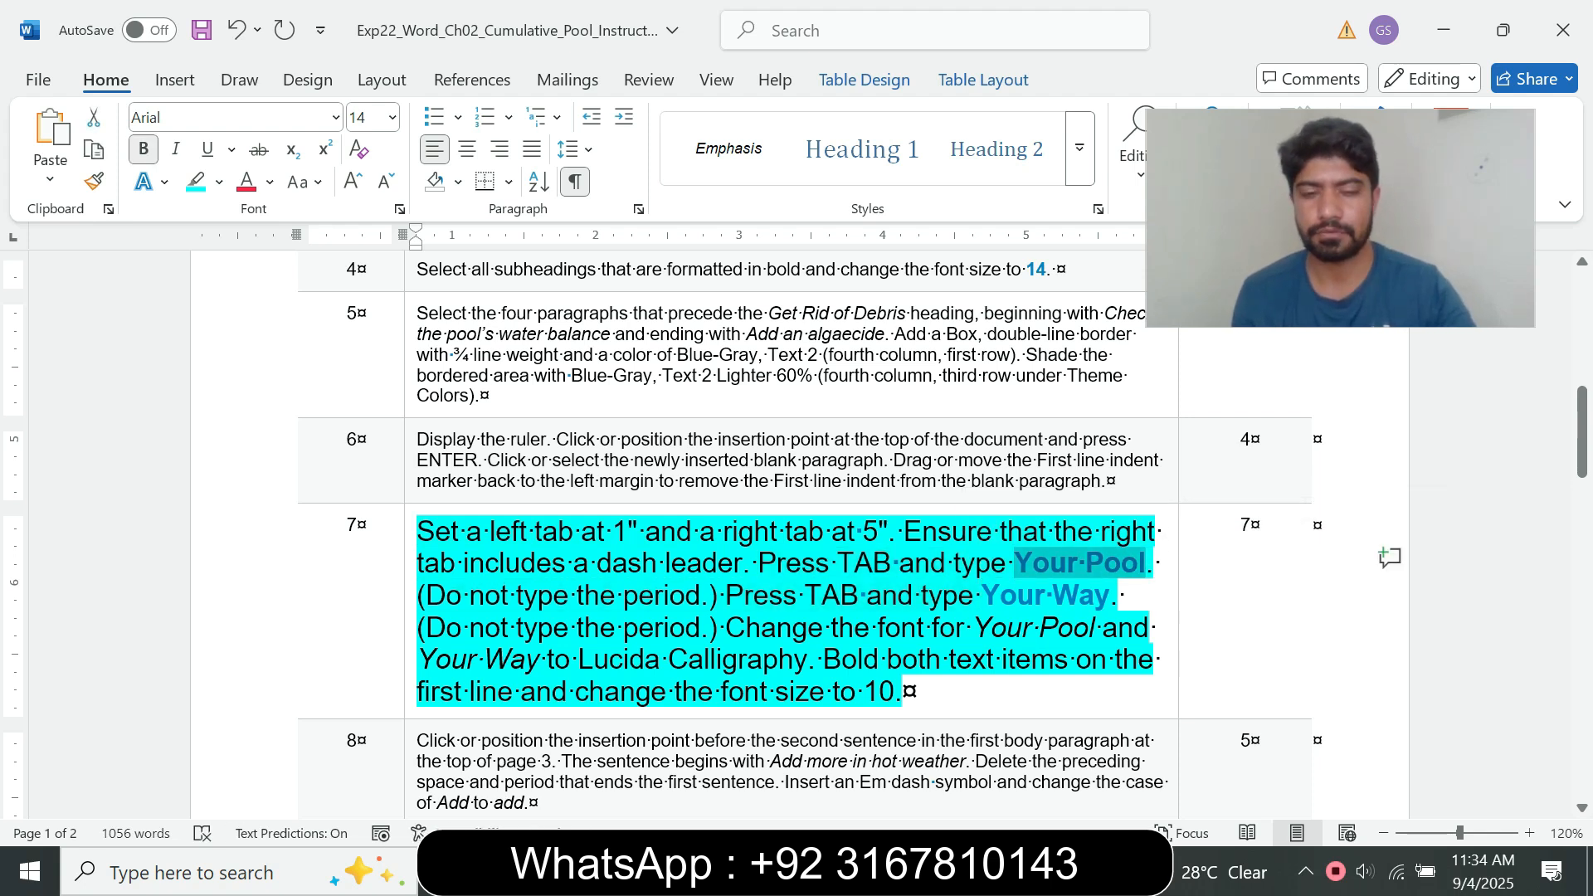
mouse_move(885, 871)
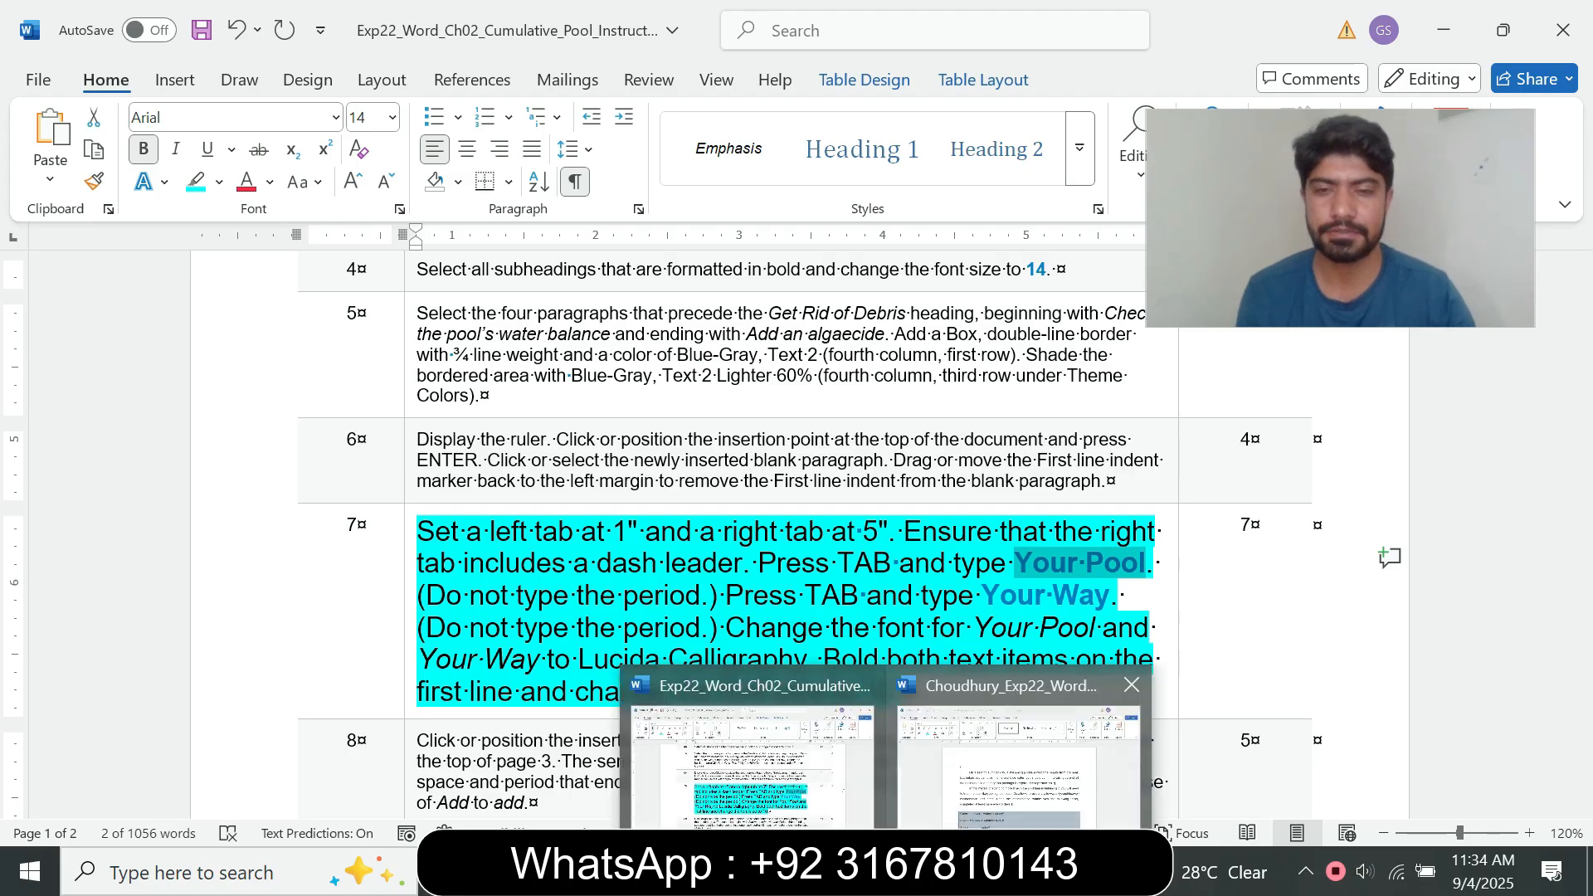
click(1013, 768)
key(Tab)
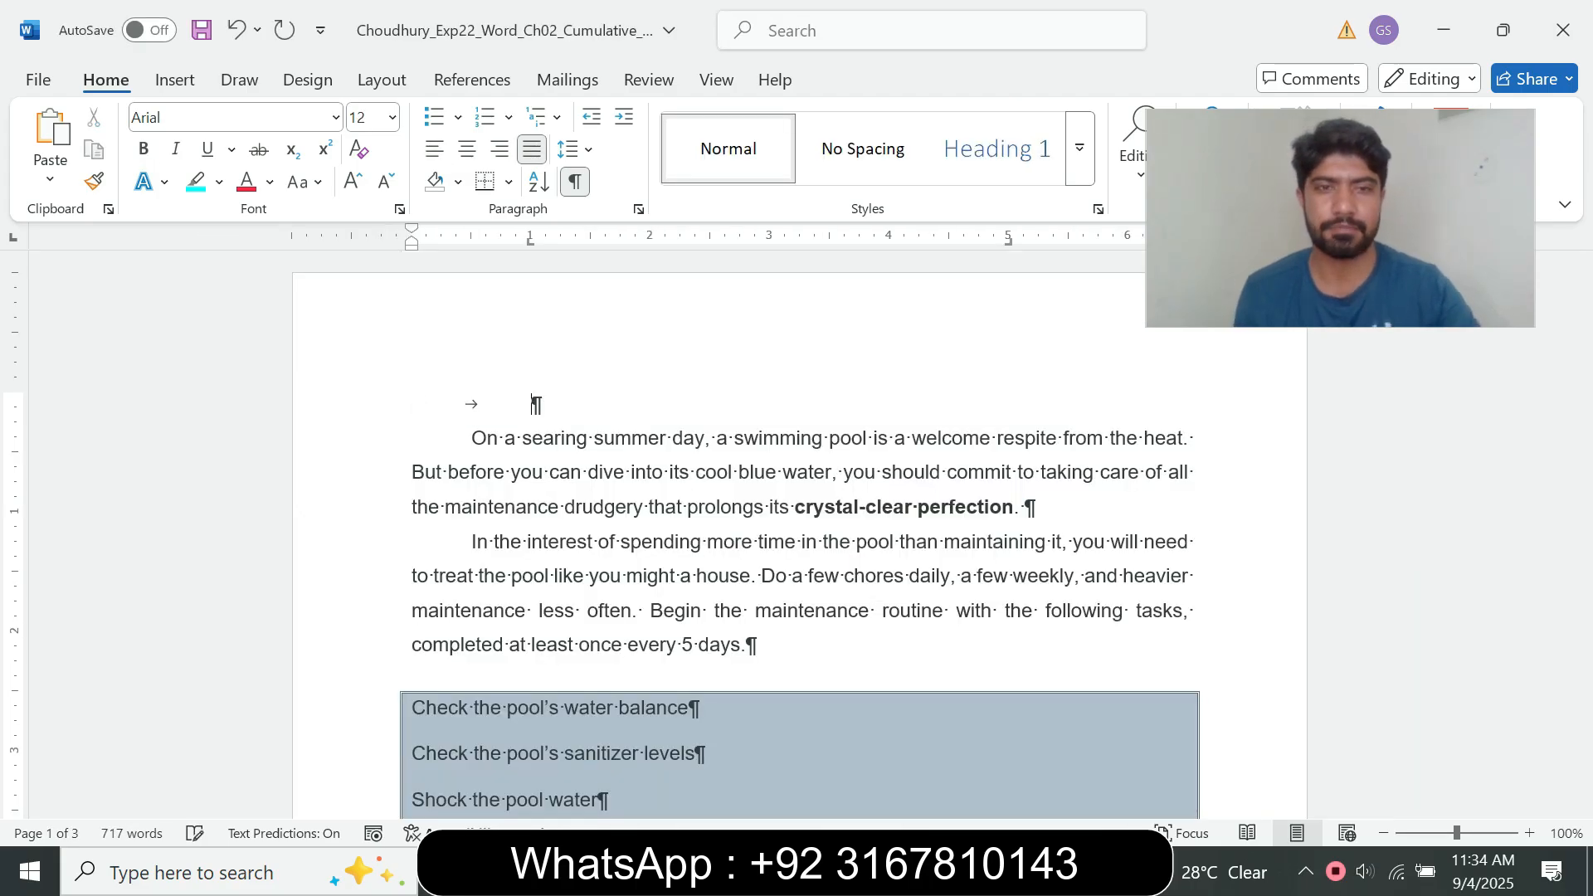
key(ctrl+v)
key(ctrl)
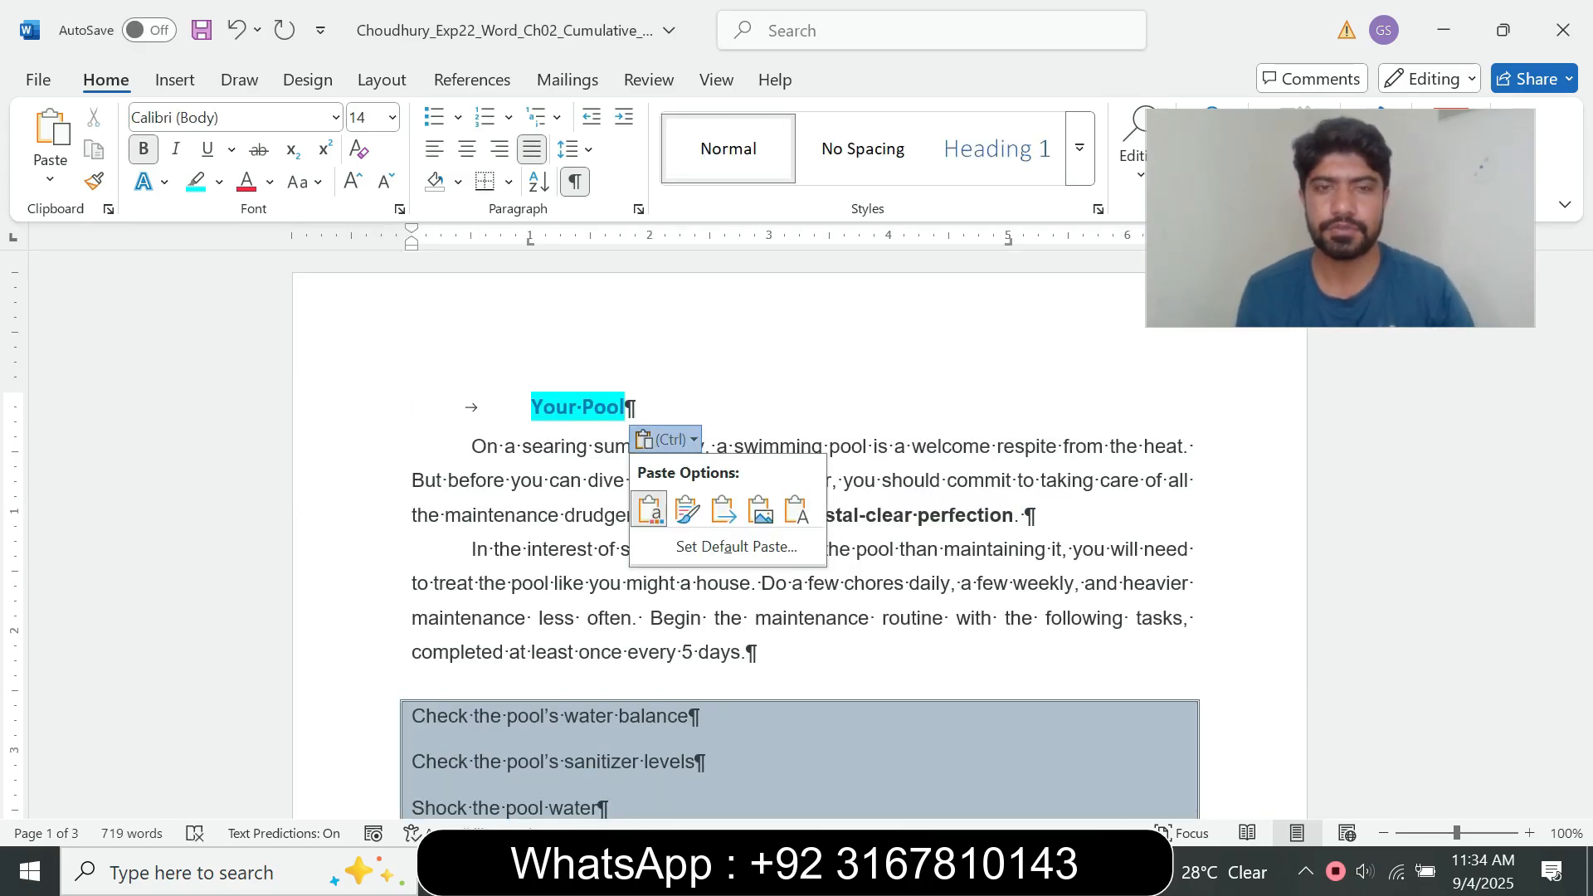
key(t)
Step: Copy "Your Way" from step 7 and paste it as text only after a second tab on the pool document's first line
click(885, 871)
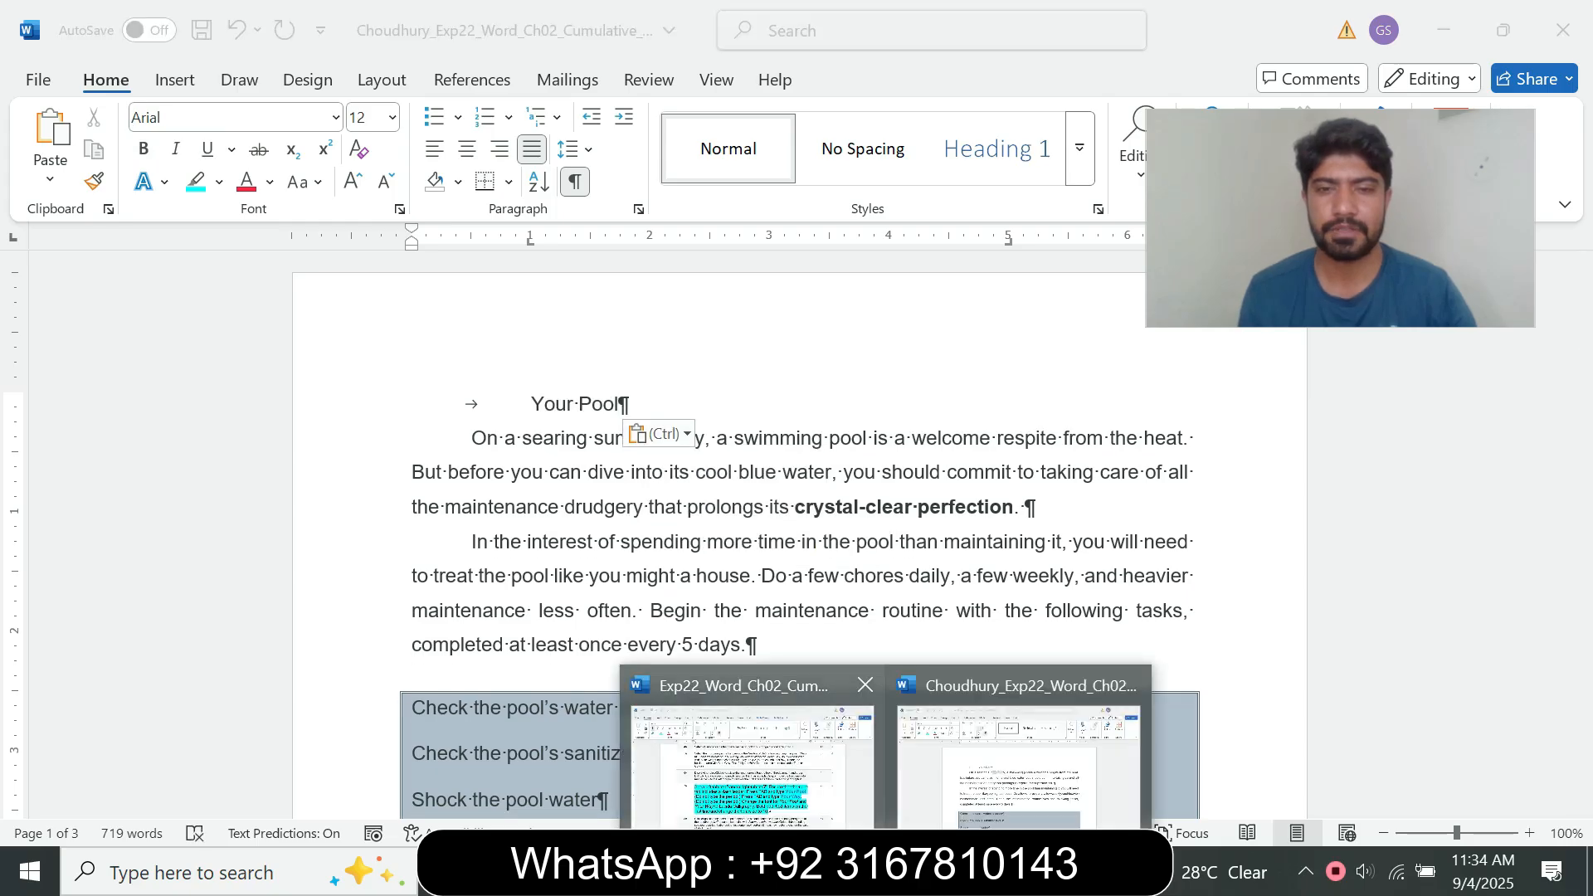
click(749, 759)
click(462, 595)
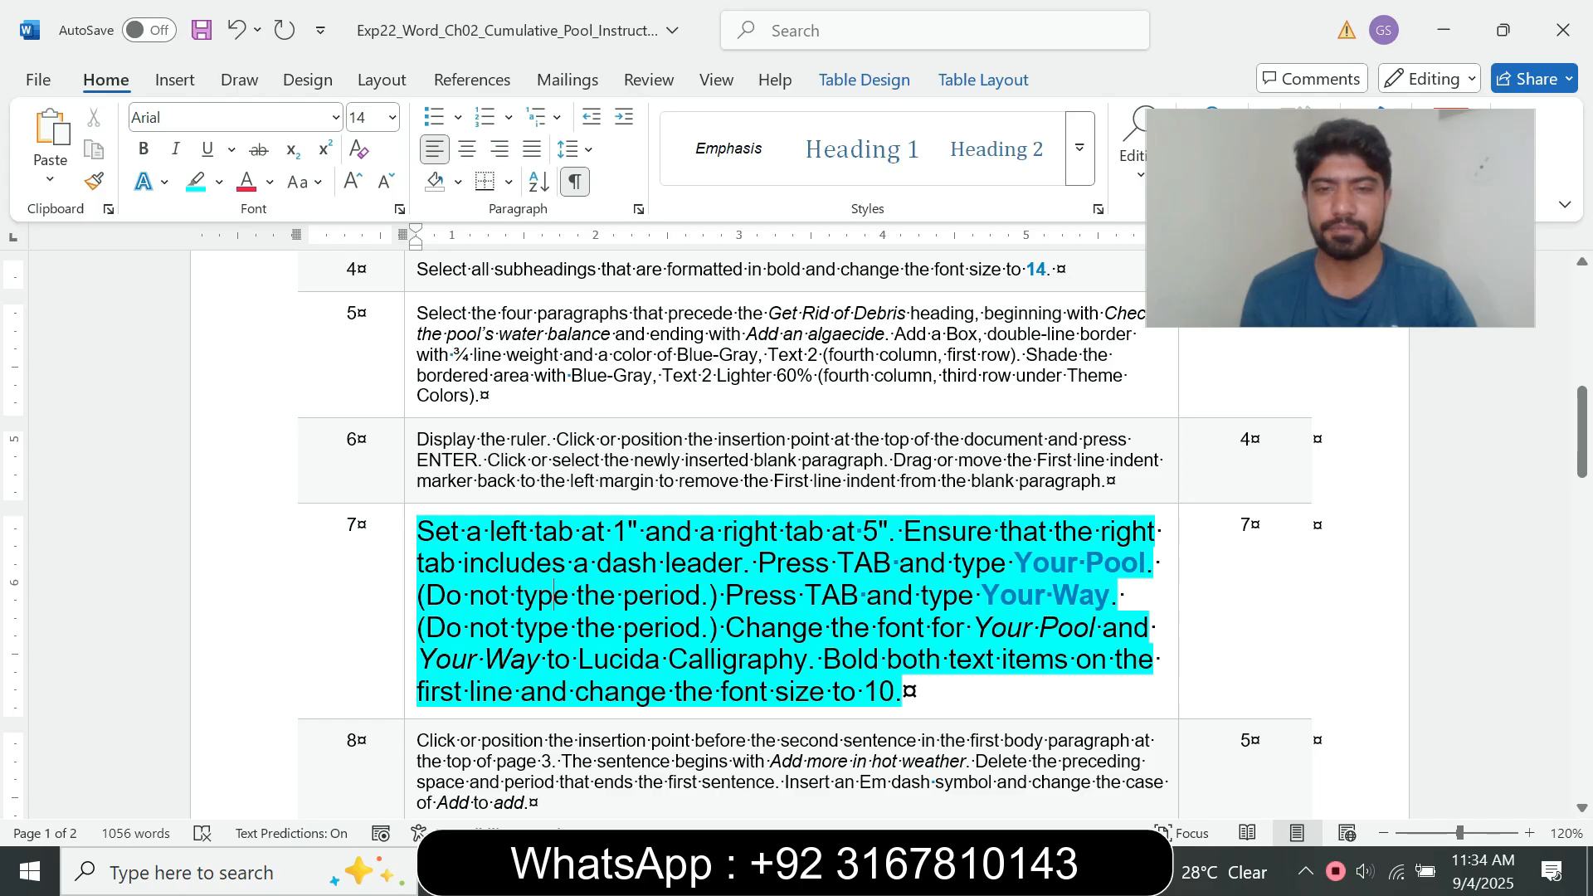
drag(982, 595, 1110, 595)
key(ctrl+c)
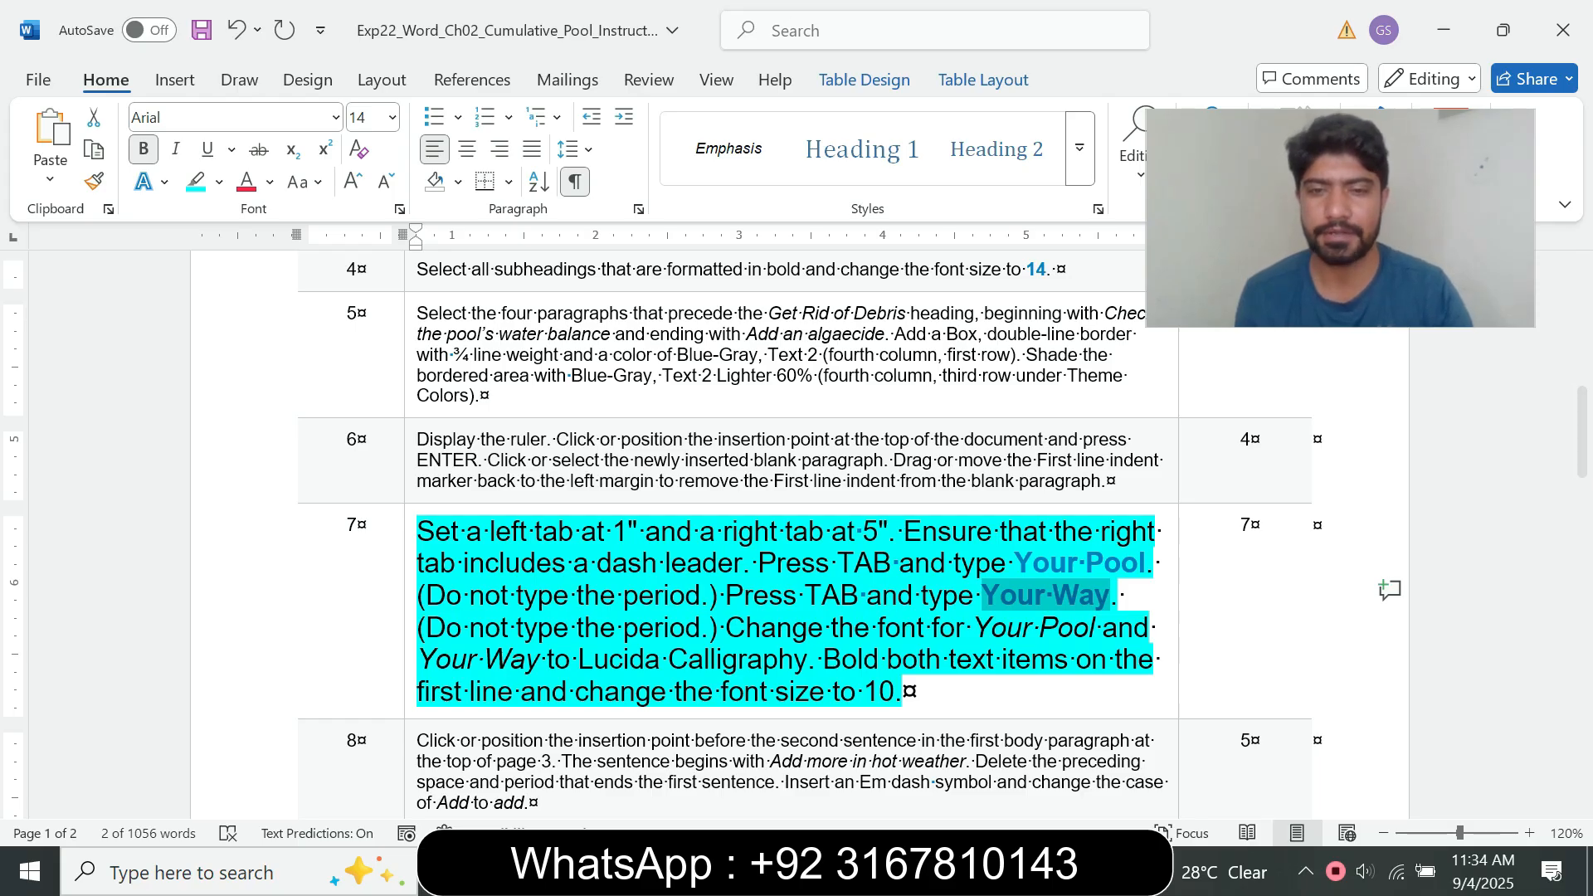
mouse_move(904, 873)
click(1037, 780)
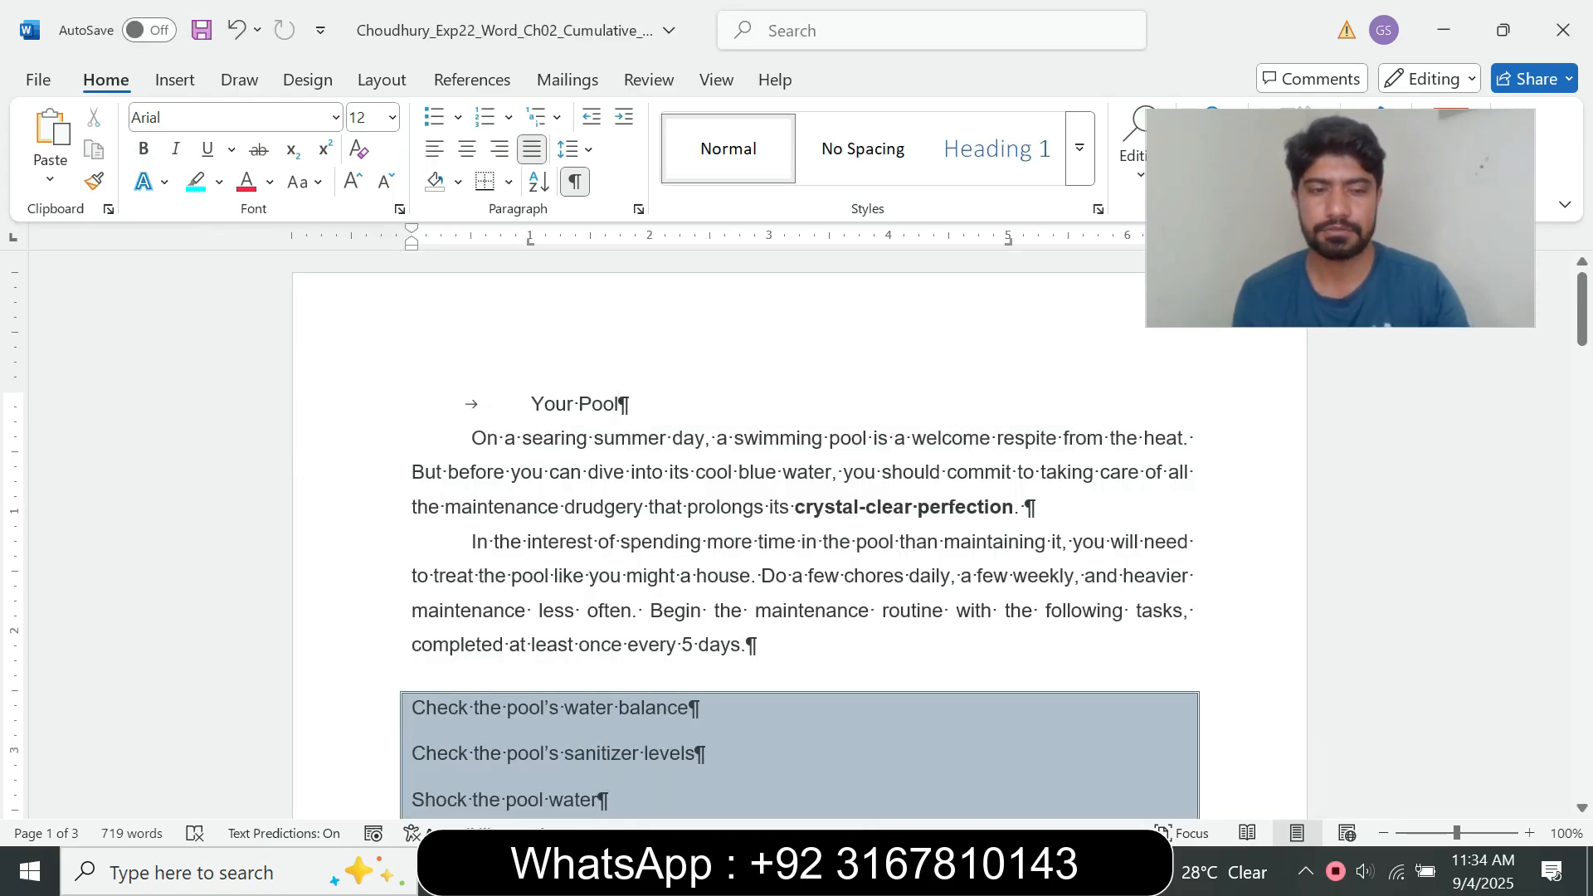
key(Tab)
key(ctrl+v)
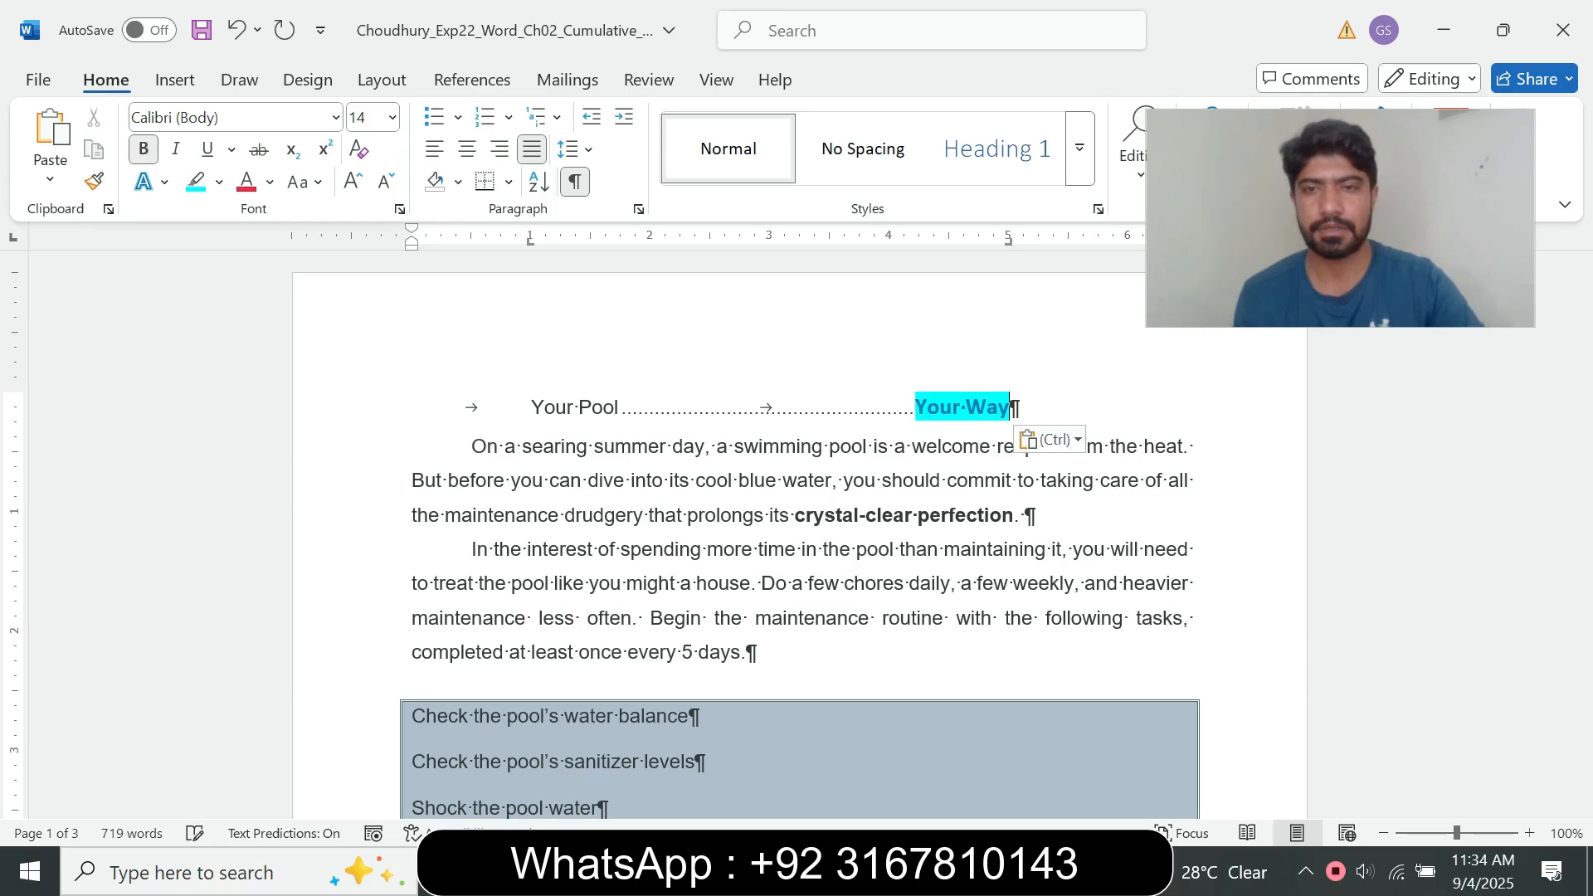
click(1050, 440)
click(1180, 510)
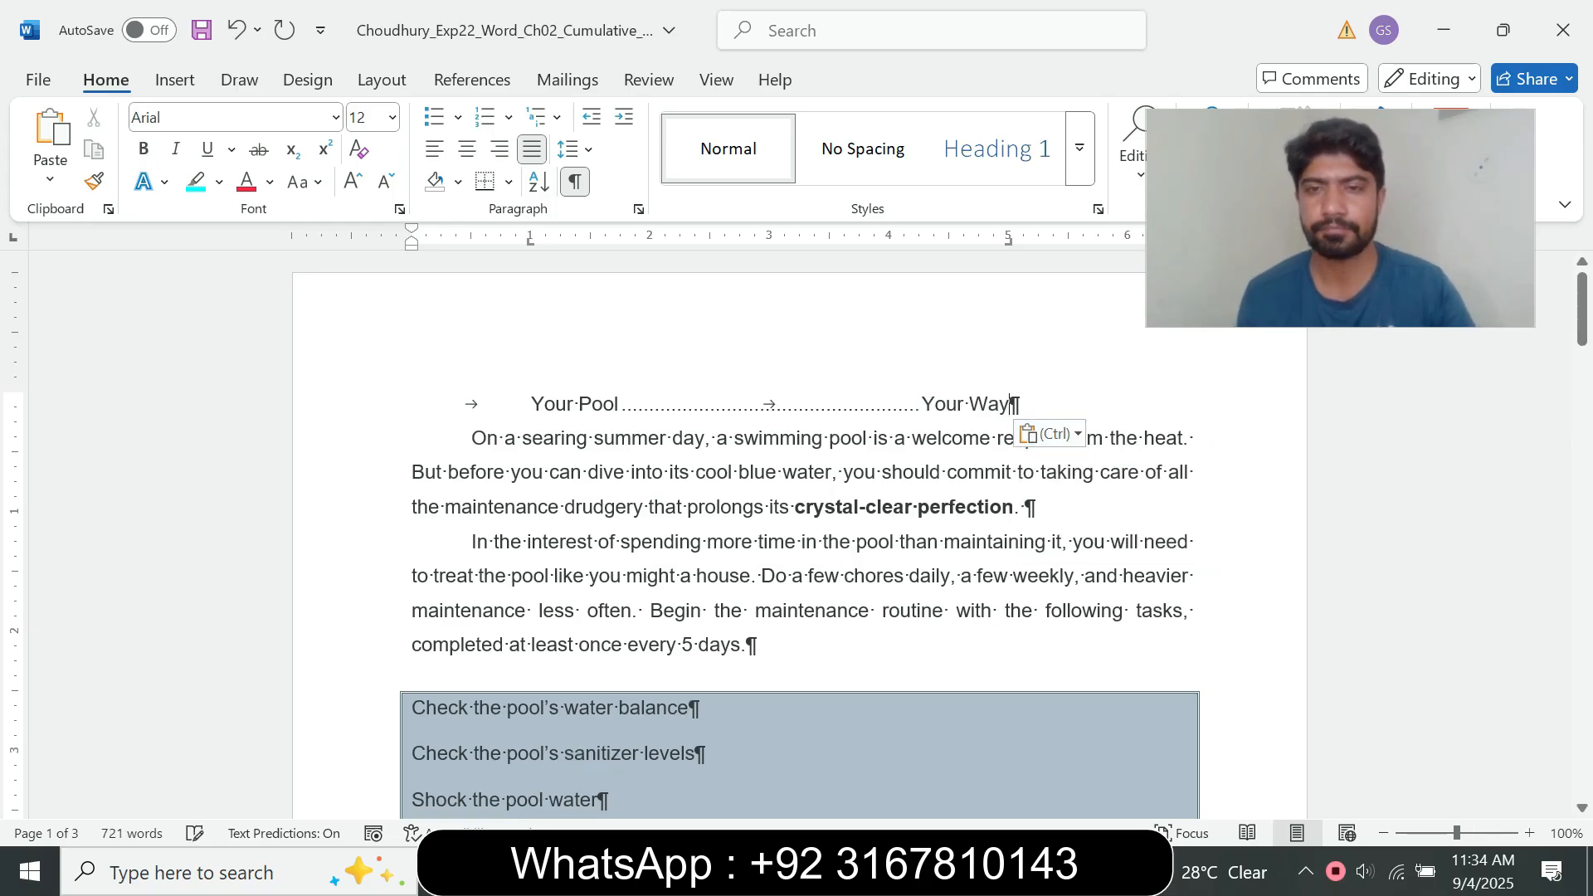
Step: Consult step 7's font instruction and set the text from "Your Pool" through "Your Way" on the pool document's first line to Lucida Calligraphy
mouse_move(904, 873)
click(746, 747)
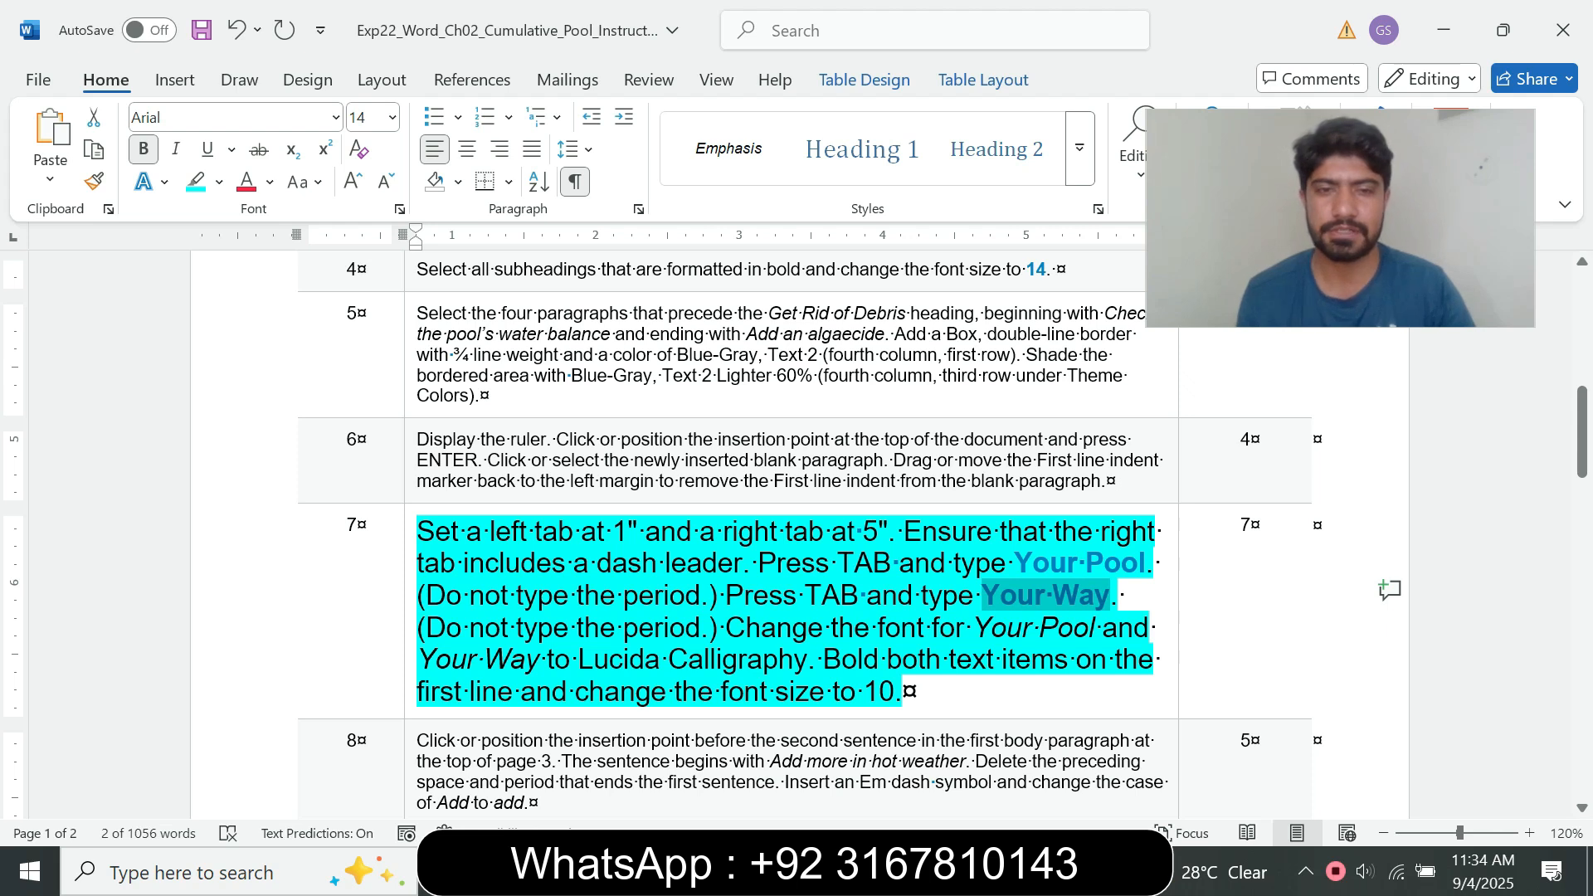
drag(726, 627, 948, 660)
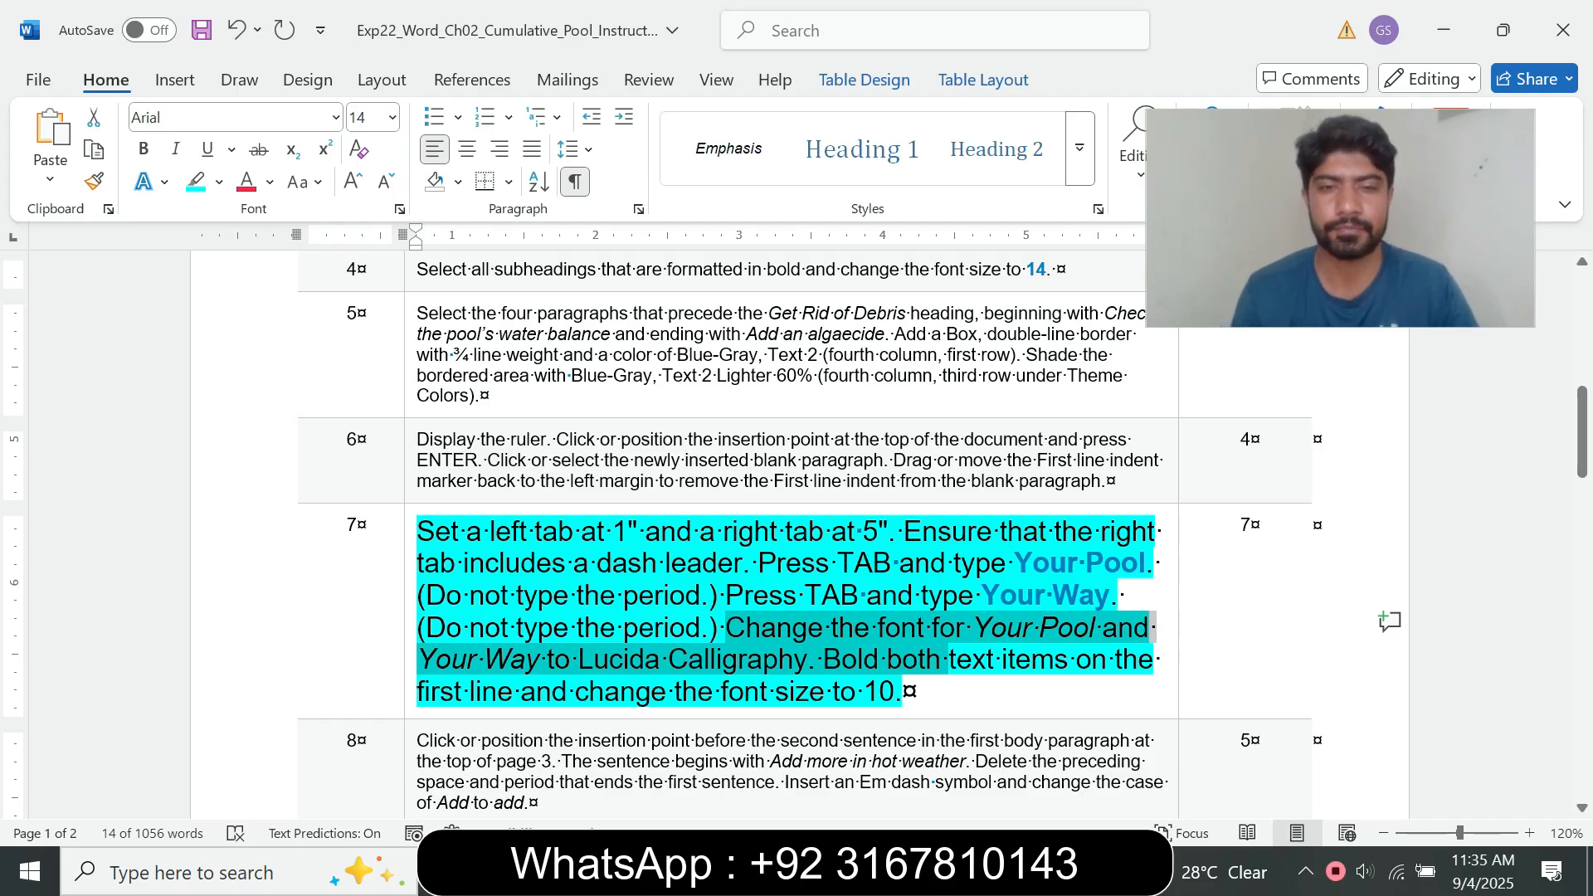
mouse_move(886, 871)
click(1019, 756)
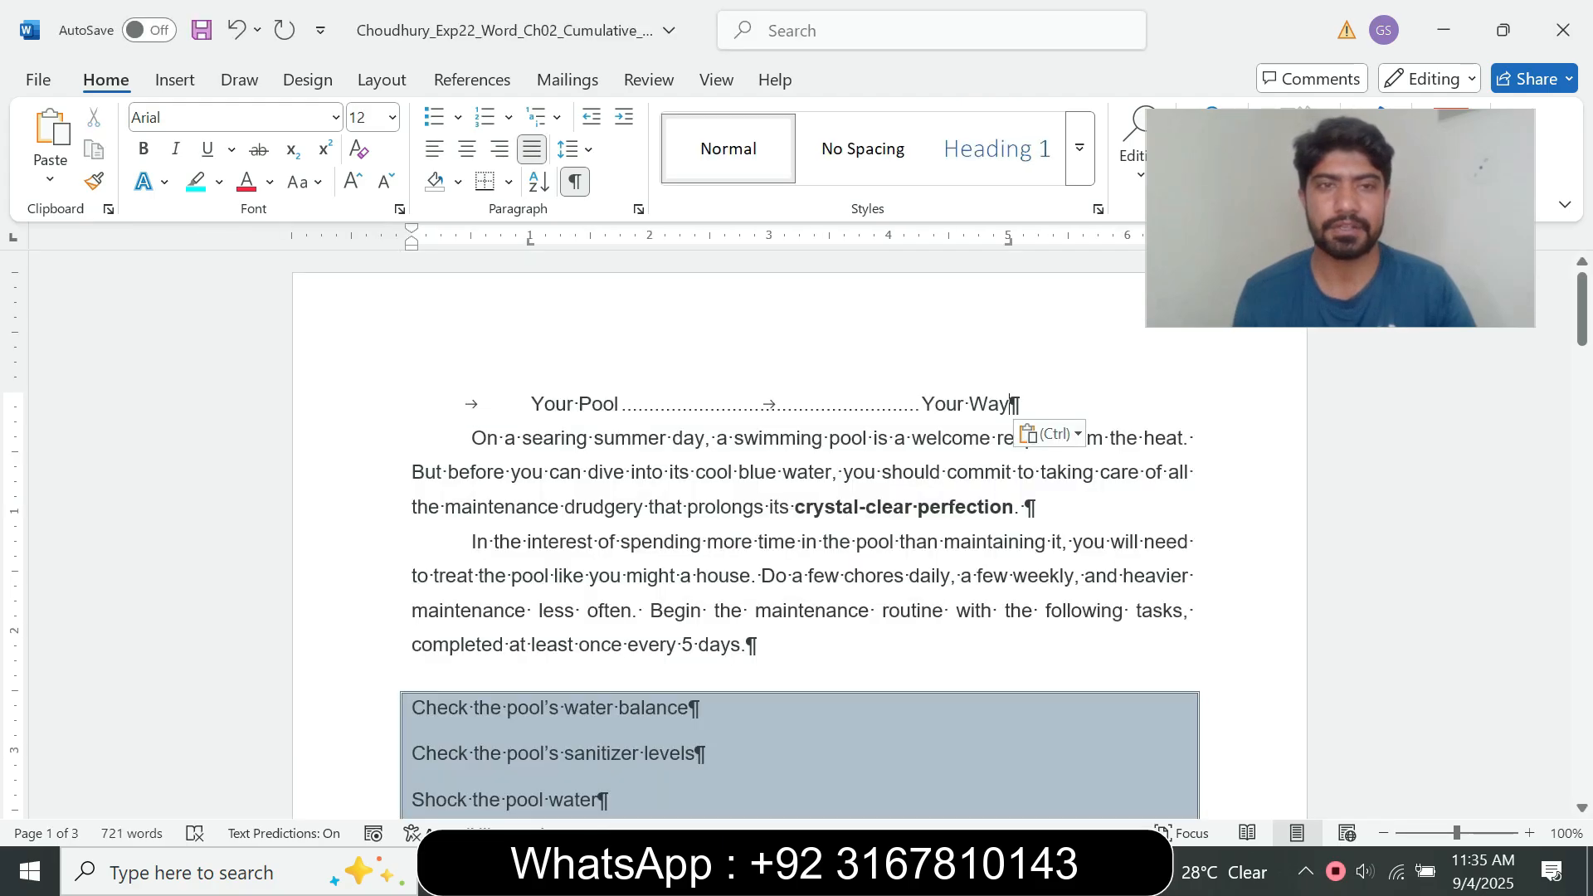
drag(531, 404, 1017, 404)
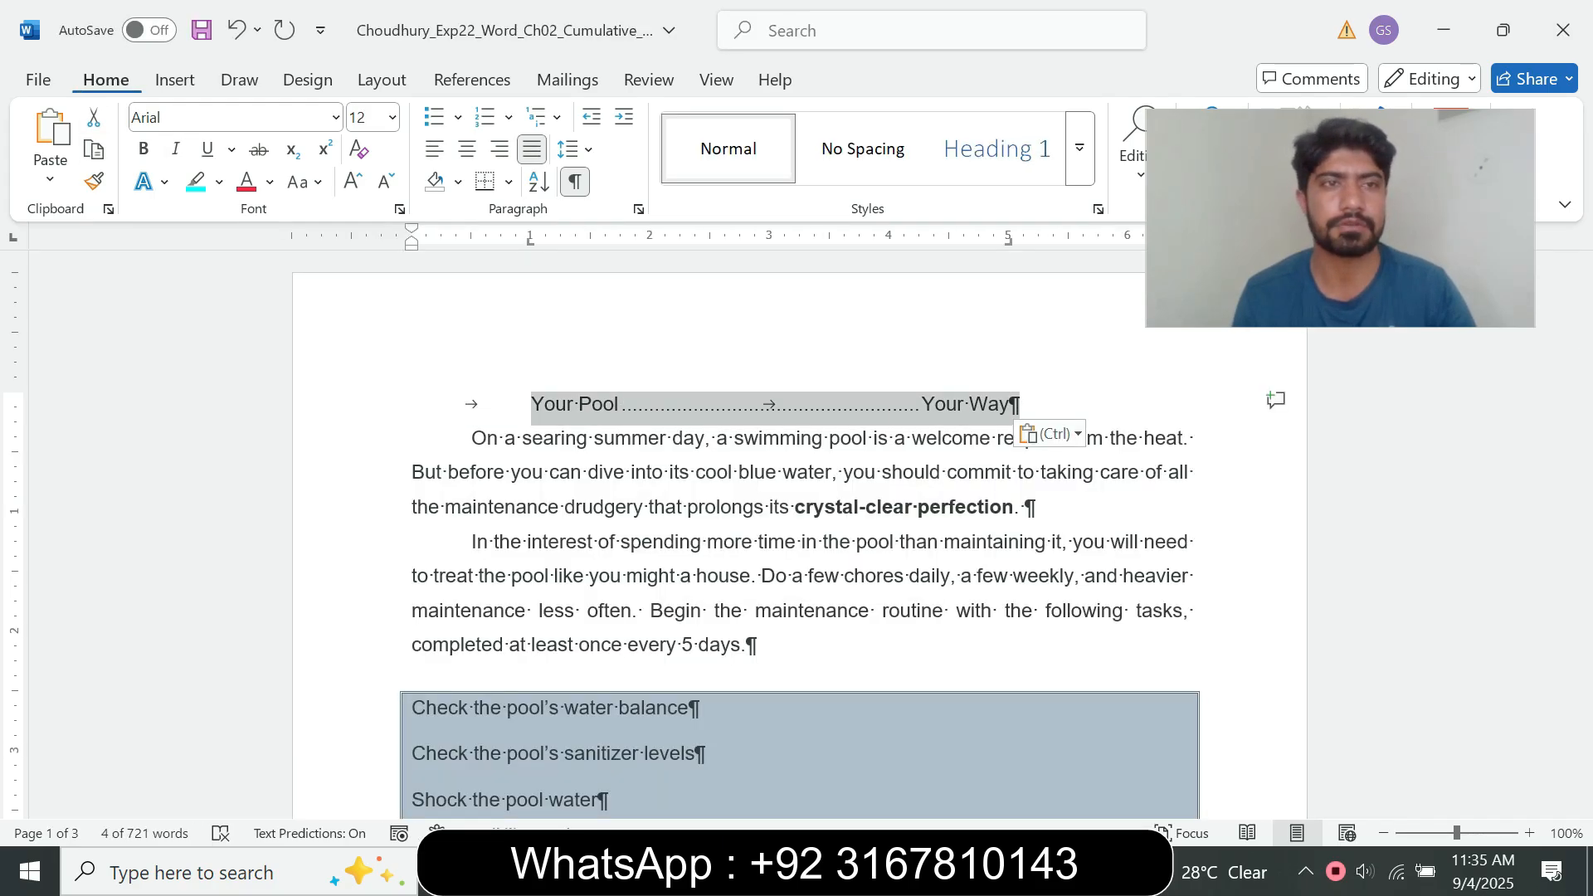
click(335, 117)
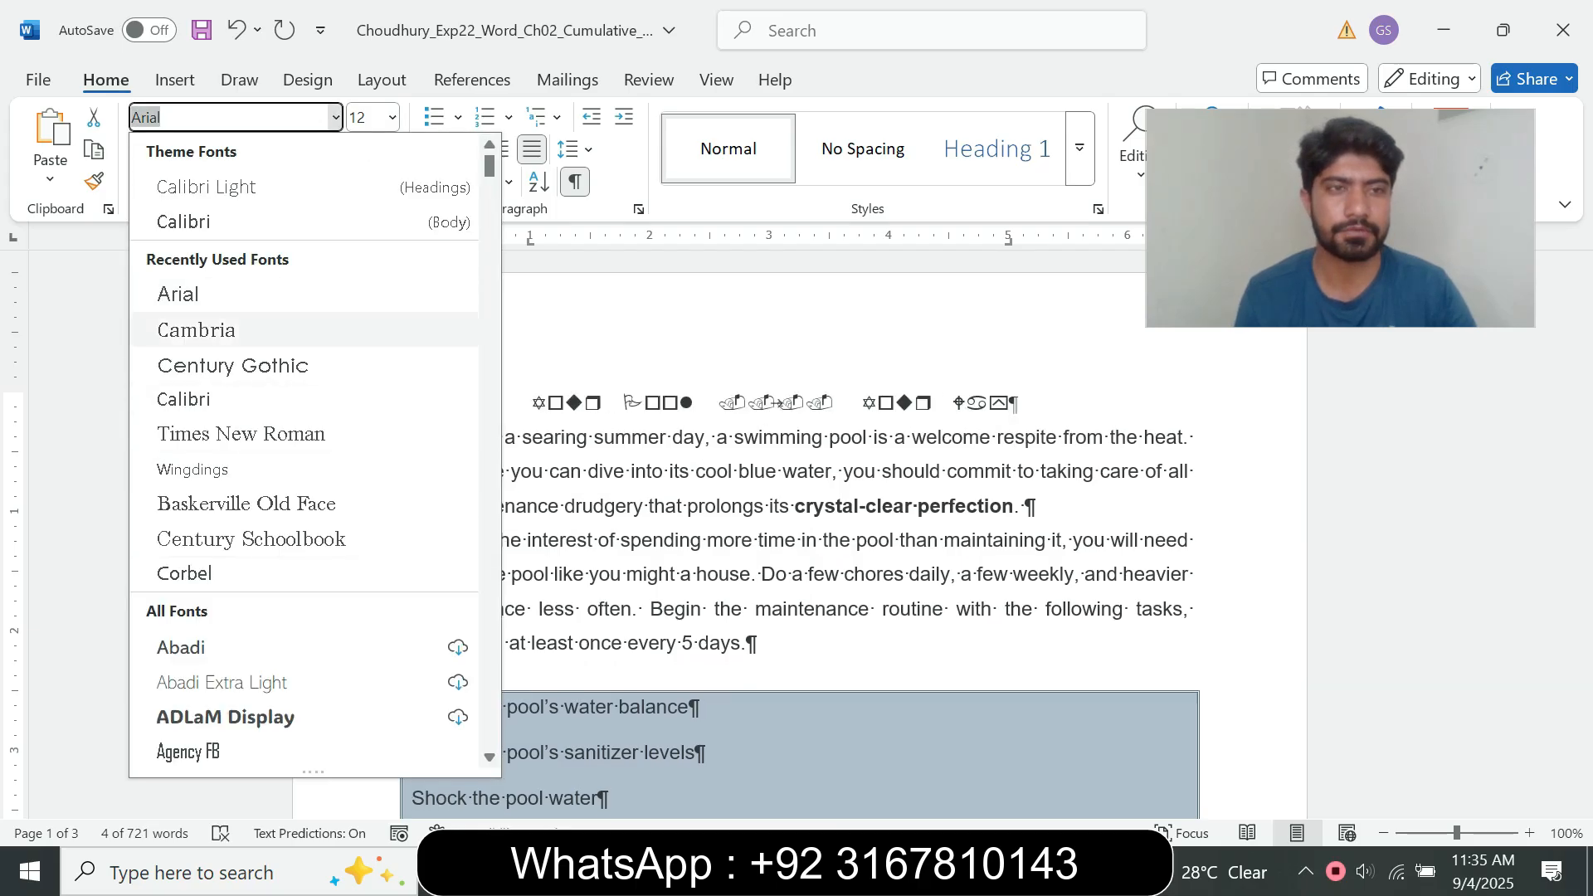
scroll(304, 456, down, 2)
scroll(304, 448, down, 7)
scroll(303, 448, down, 6)
scroll(304, 448, down, 8)
scroll(303, 448, down, 6)
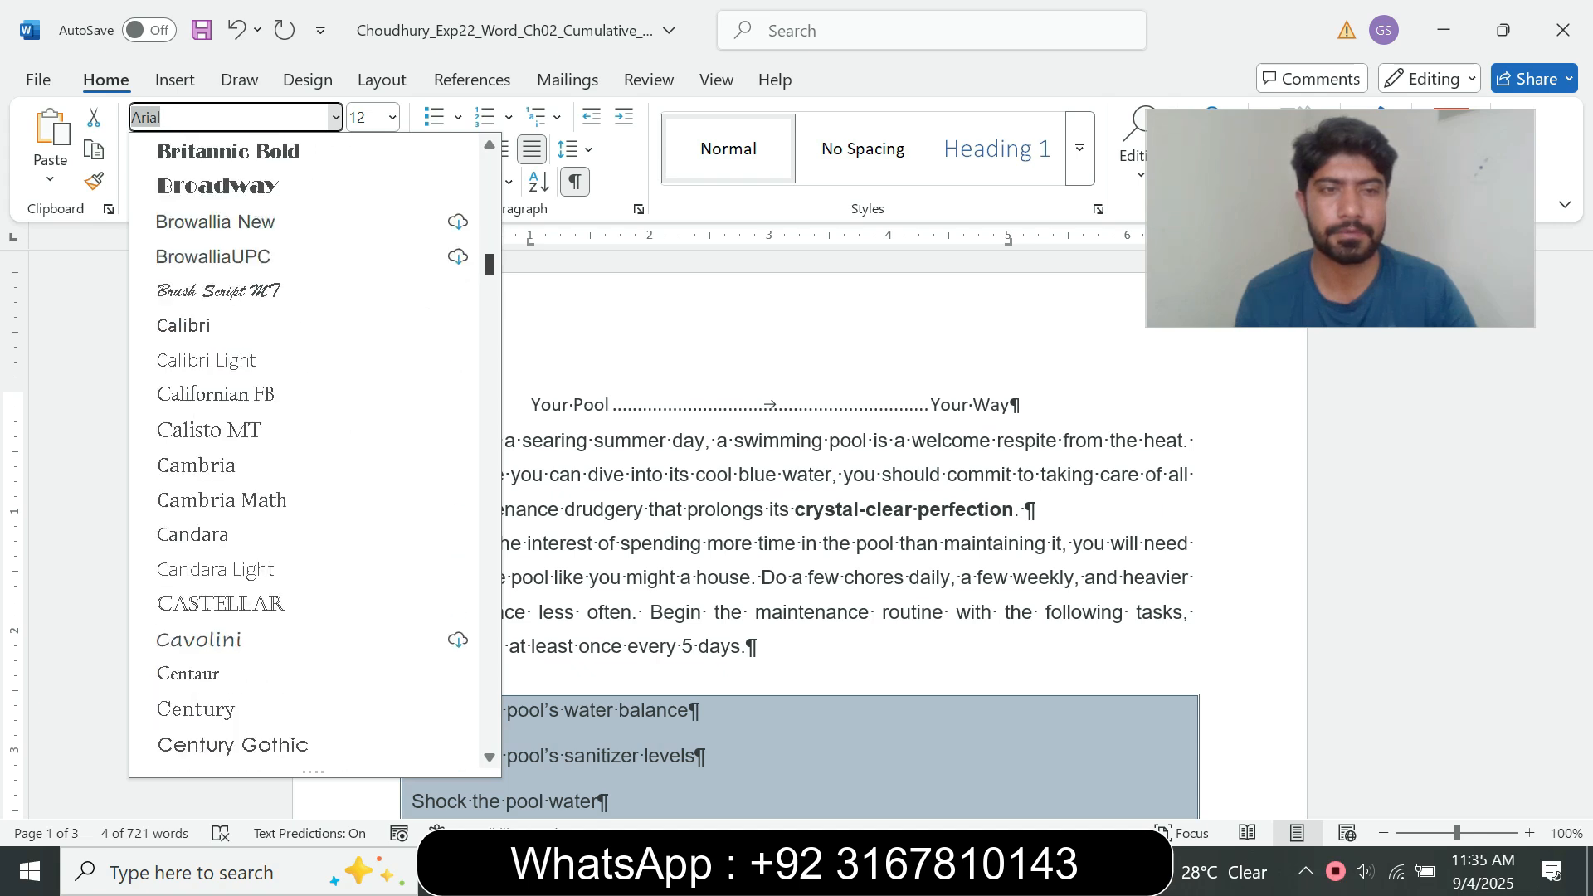
scroll(304, 448, down, 7)
scroll(304, 448, down, 6)
scroll(304, 448, down, 10)
drag(489, 347, 489, 166)
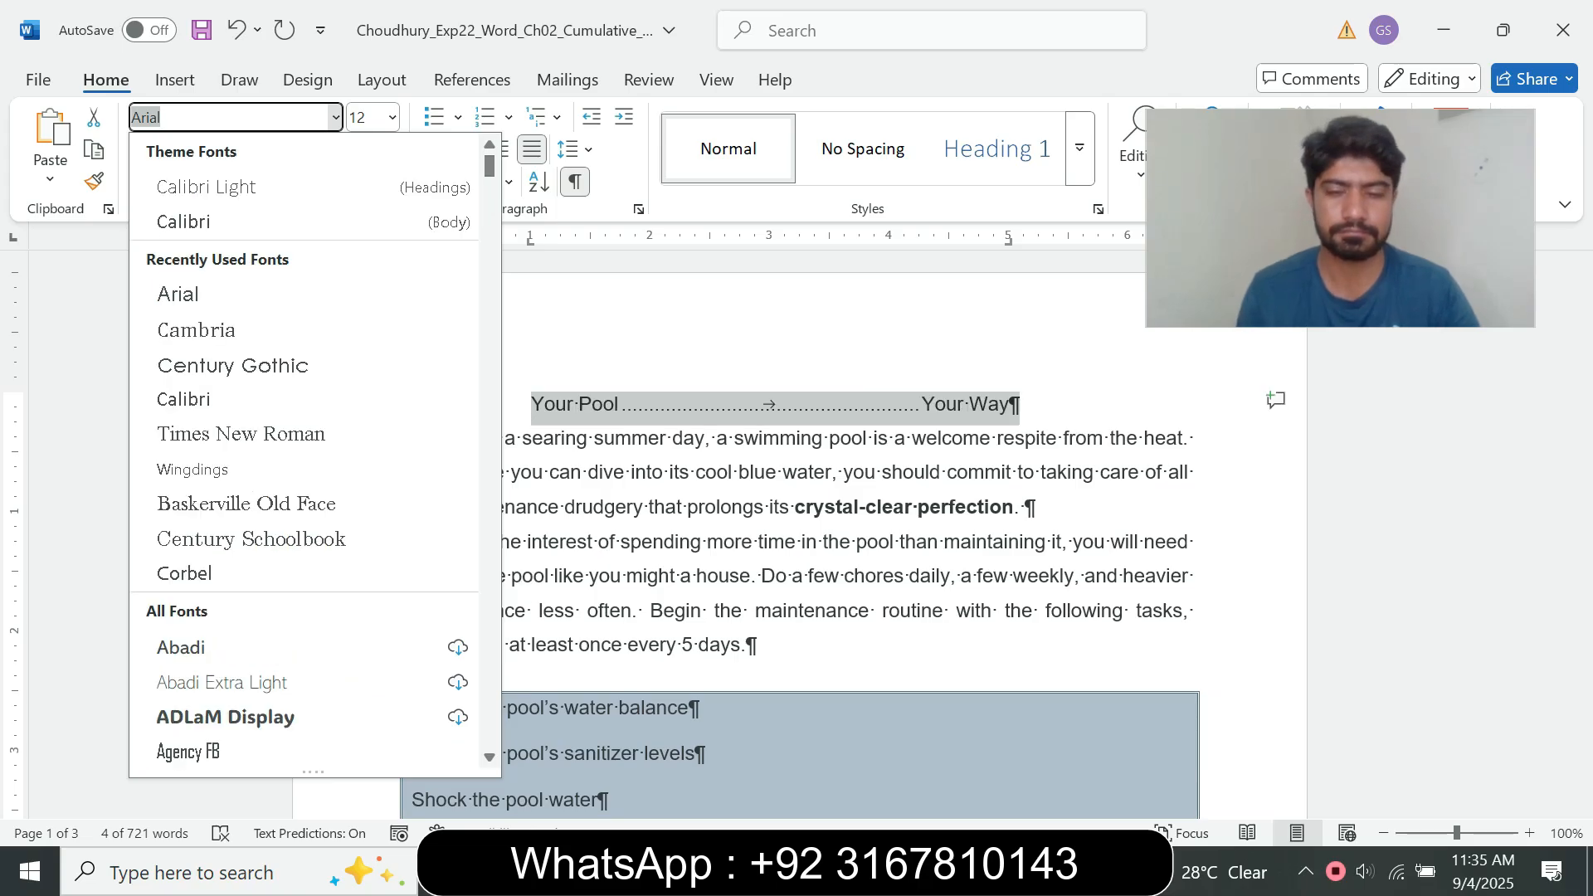
text(Luc)
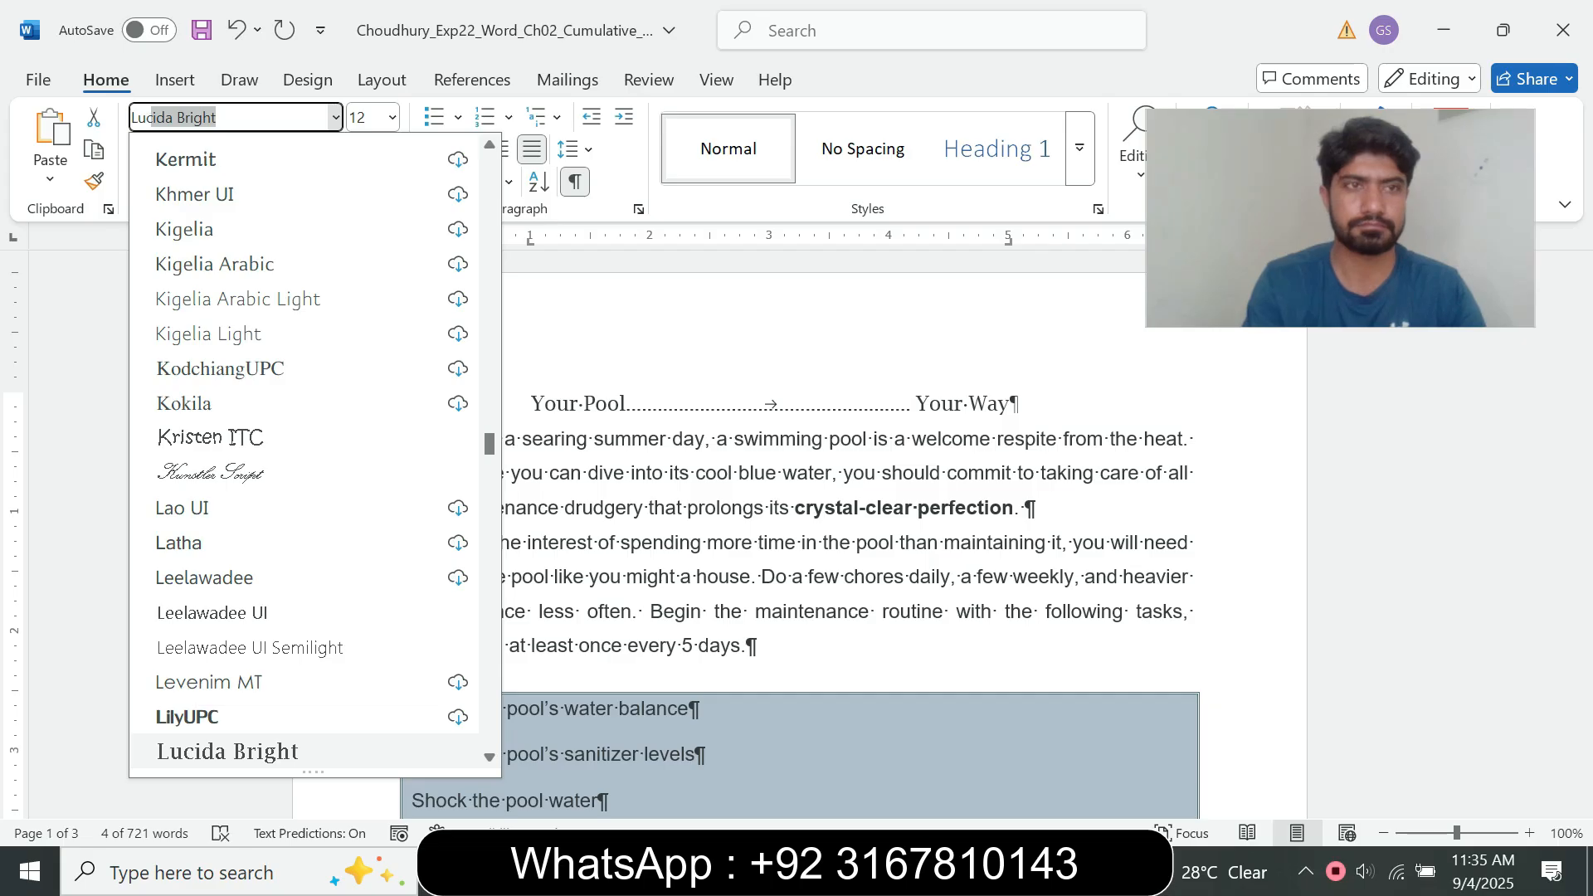
text(ida )
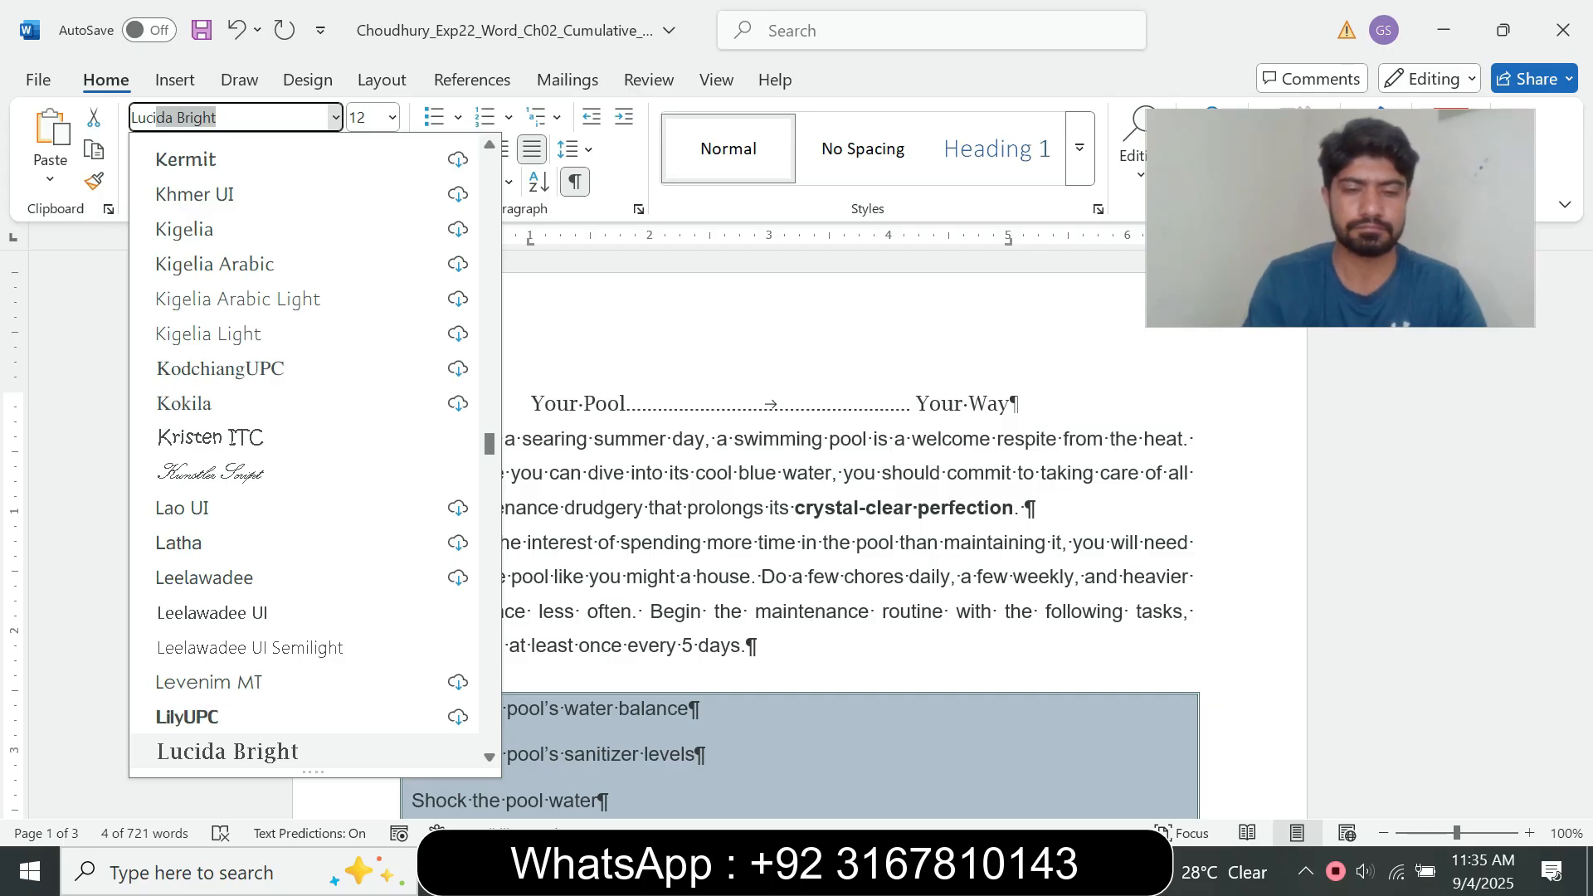
text(C)
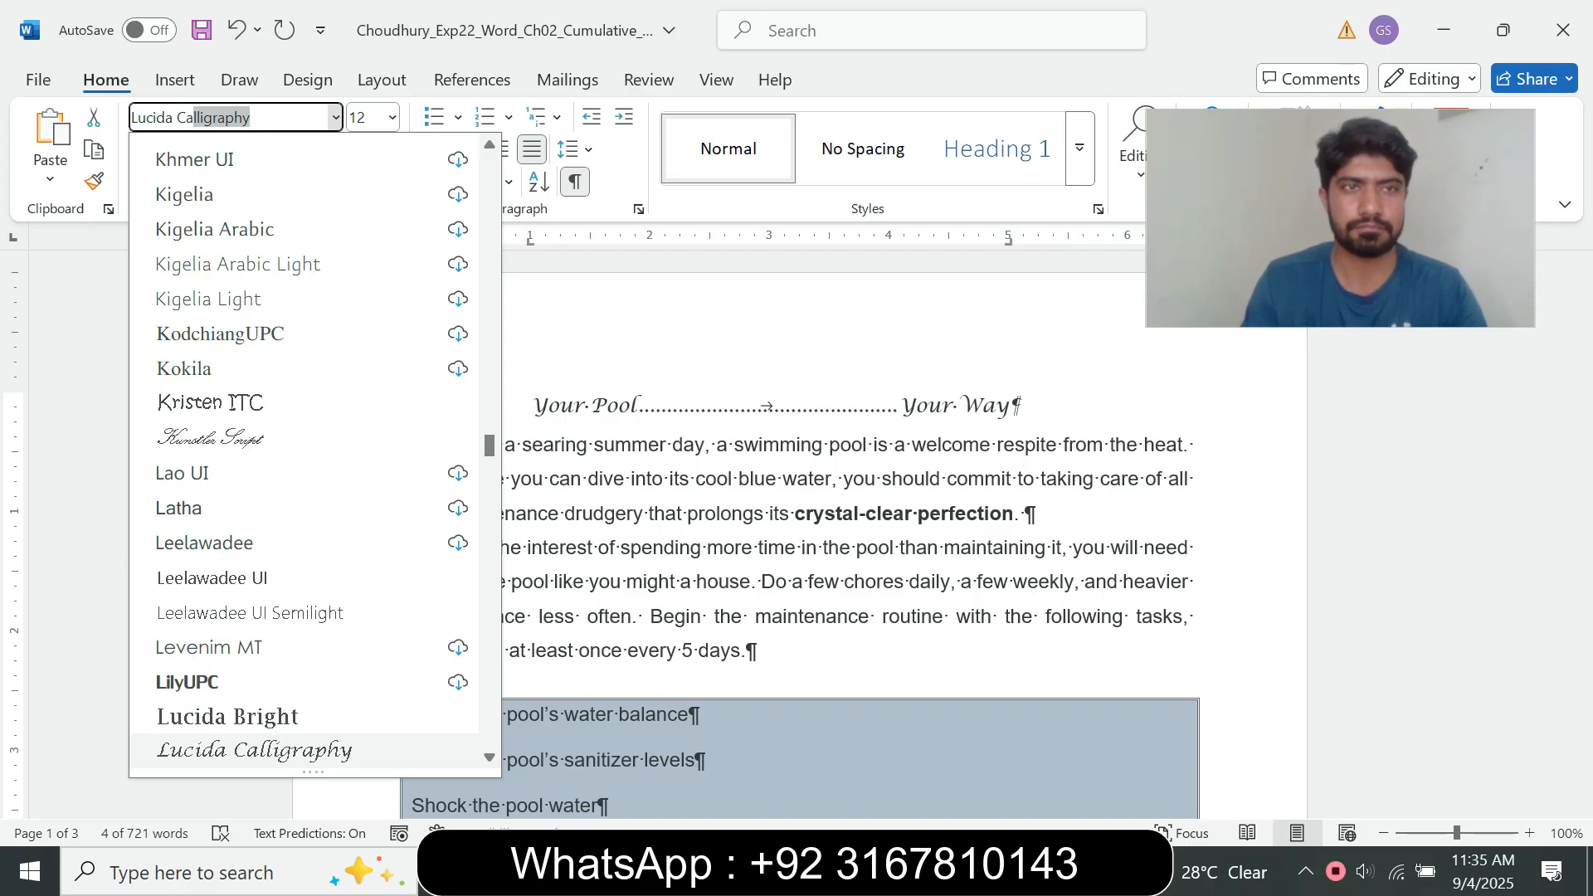
text(alligraphy)
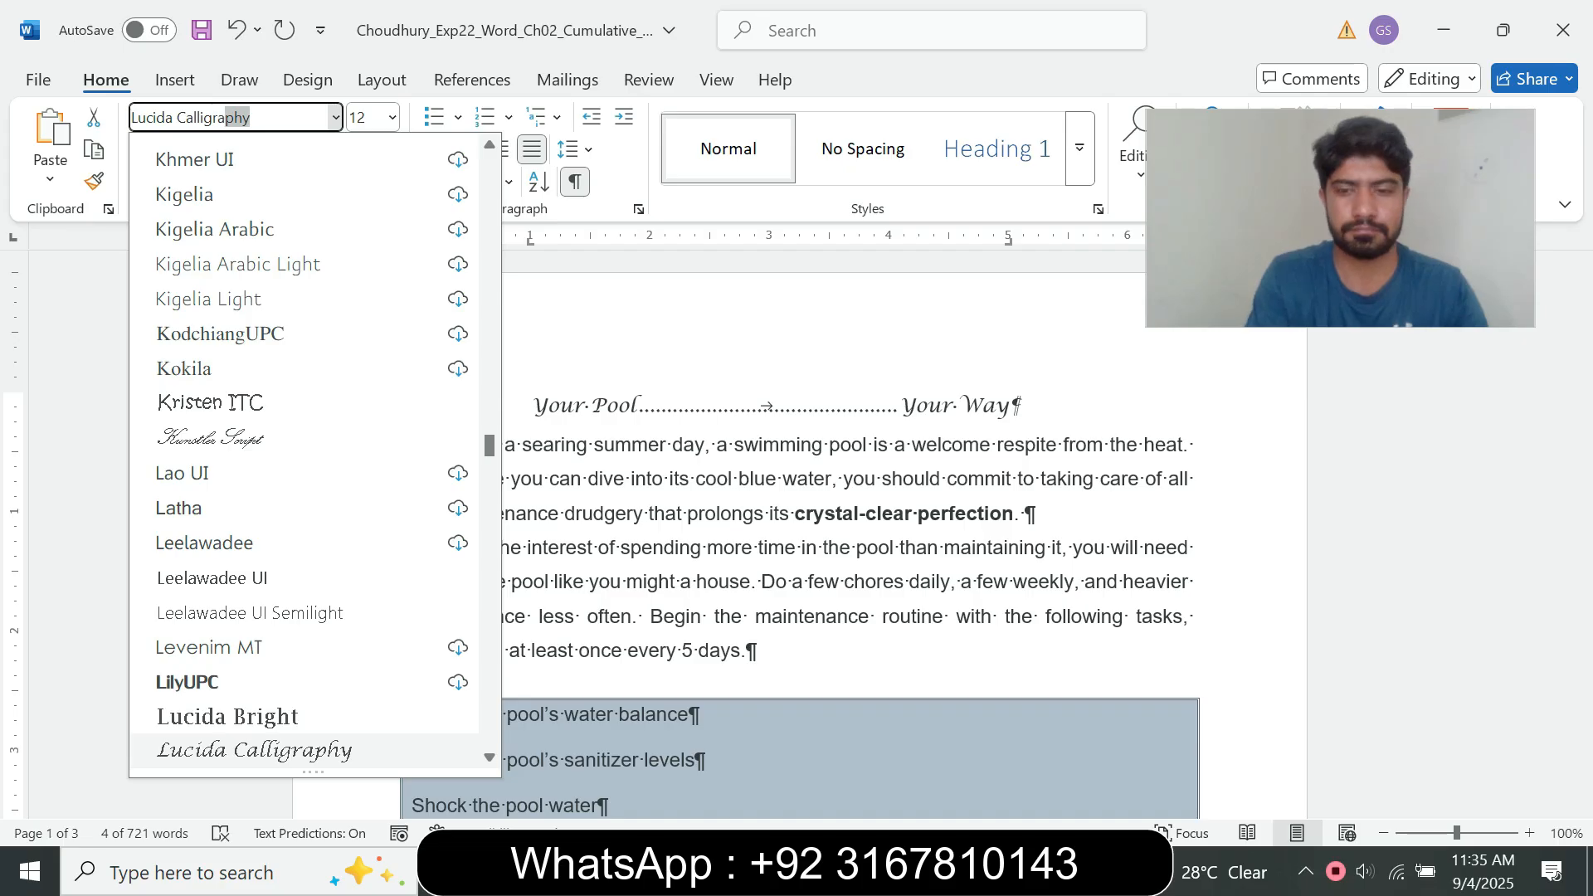
key(Return)
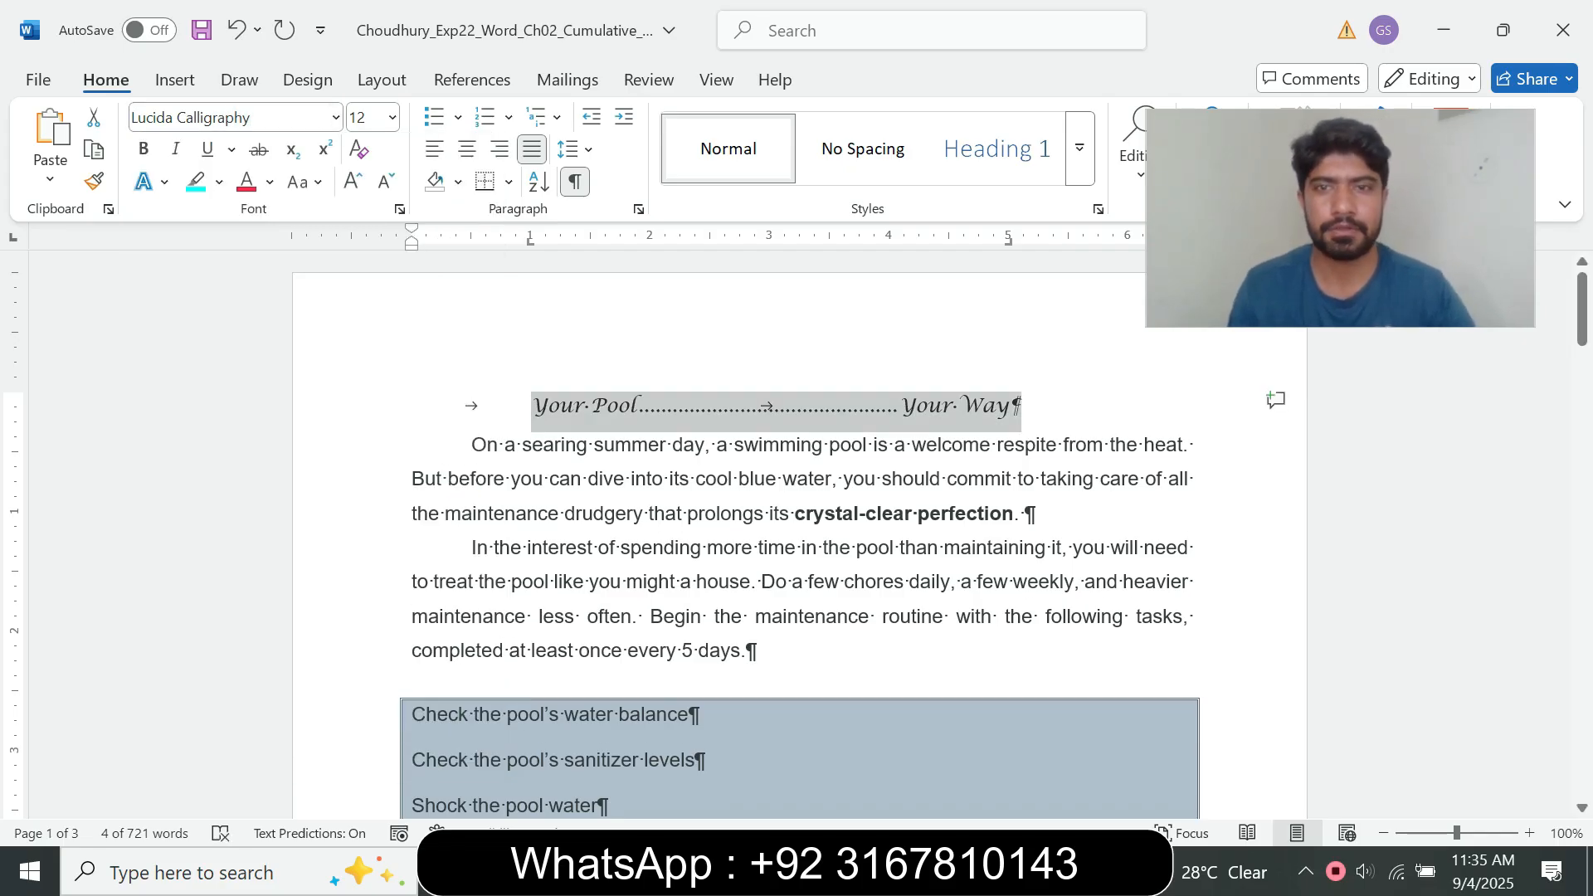
Step: Check step 7's bold instruction and bold the selected "Your Pool" and "Your Way" text in the pool document
mouse_move(887, 873)
click(751, 747)
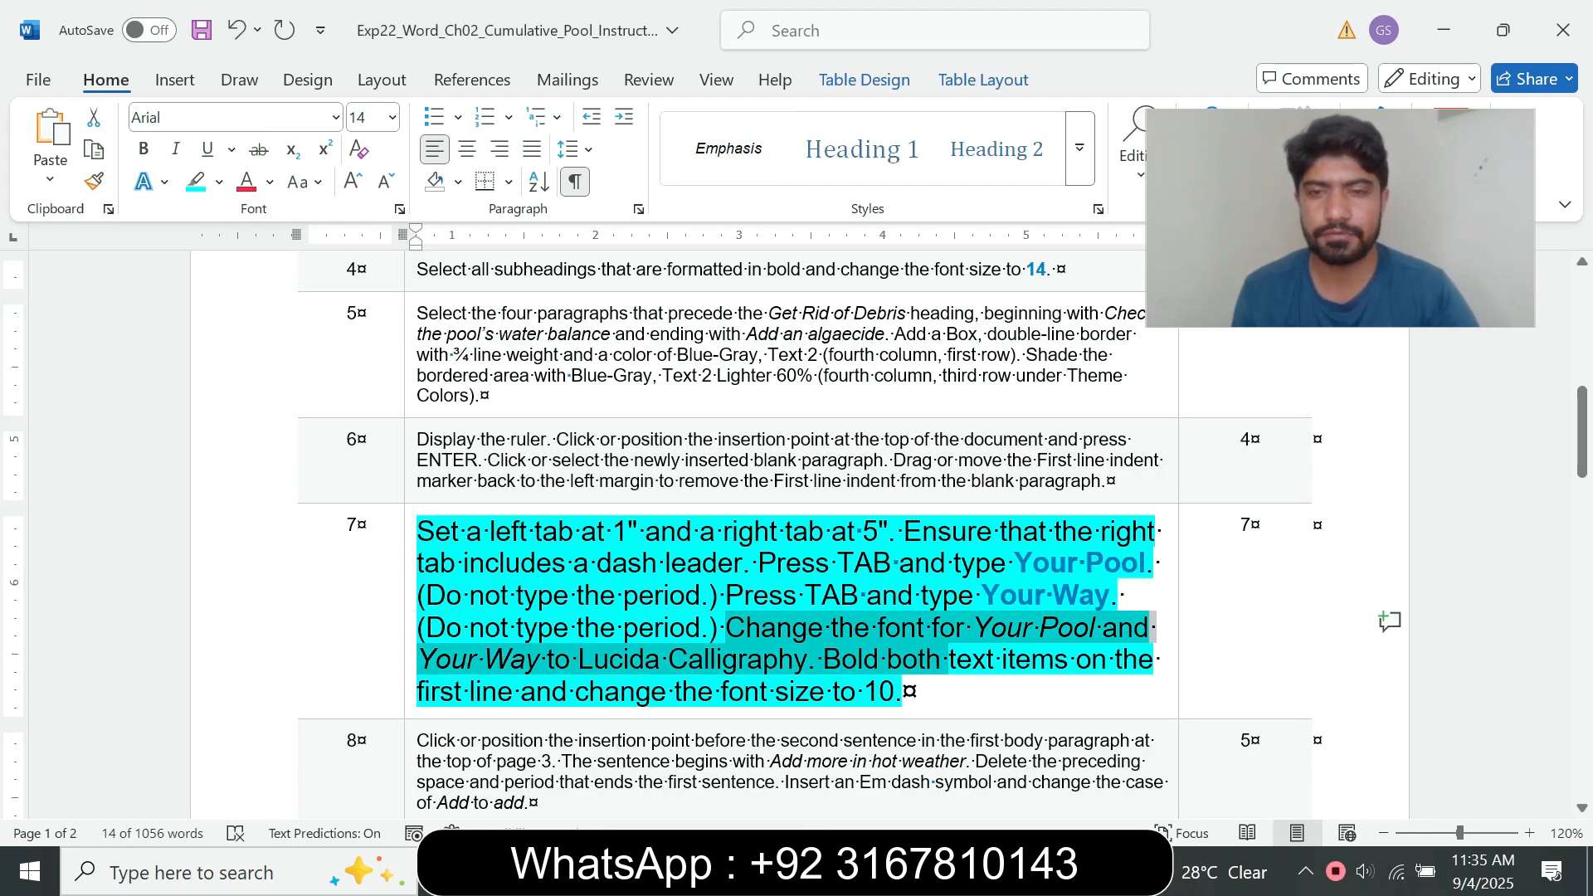
click(842, 660)
drag(833, 659, 948, 660)
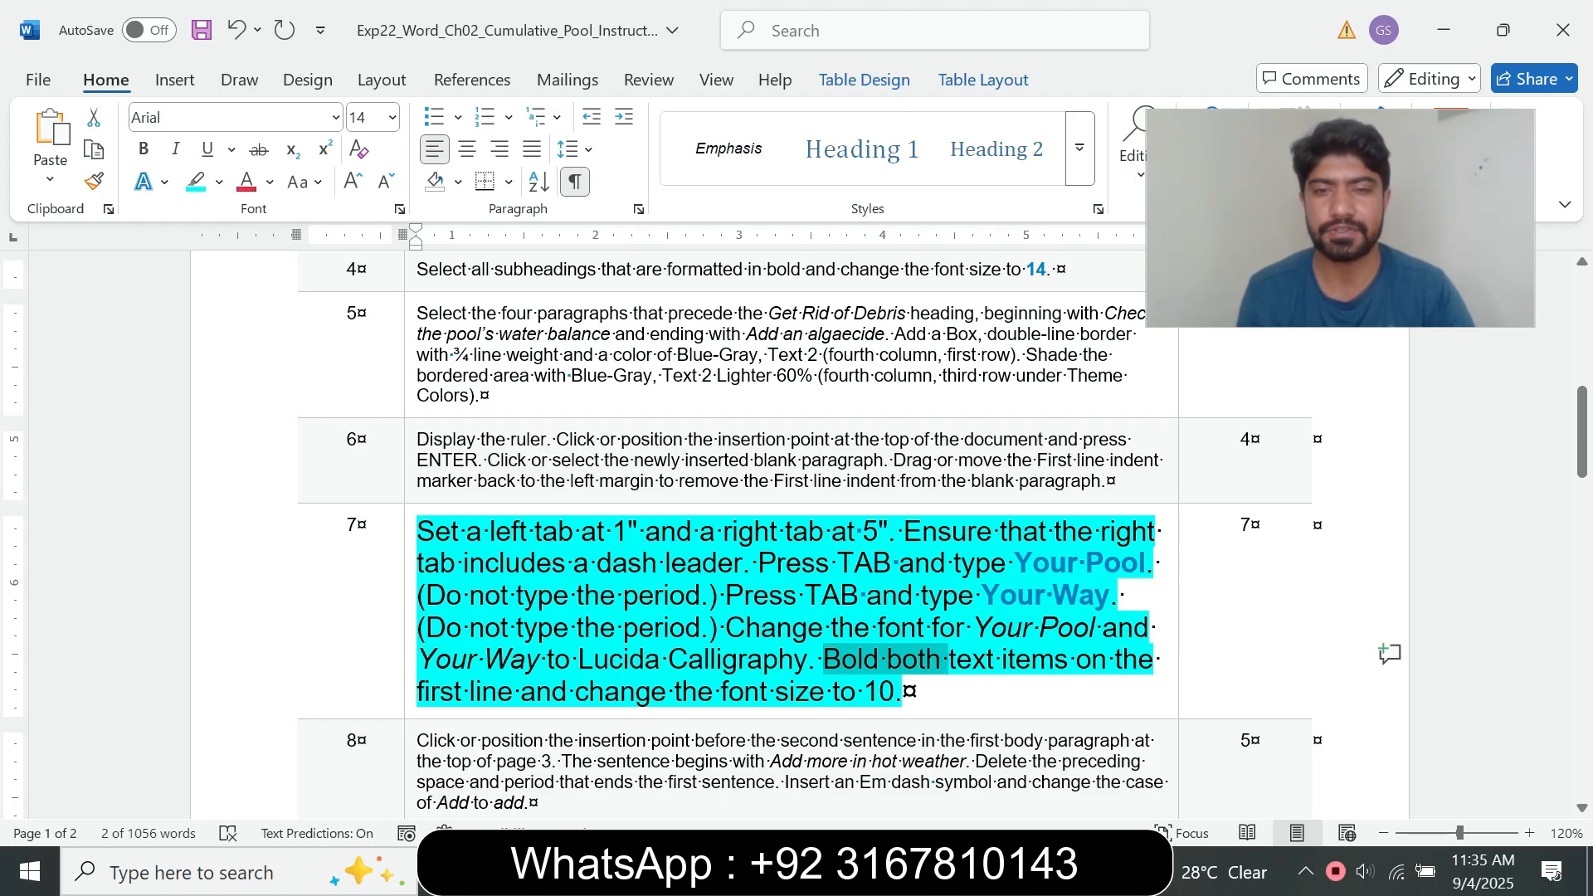
mouse_move(829, 871)
click(929, 772)
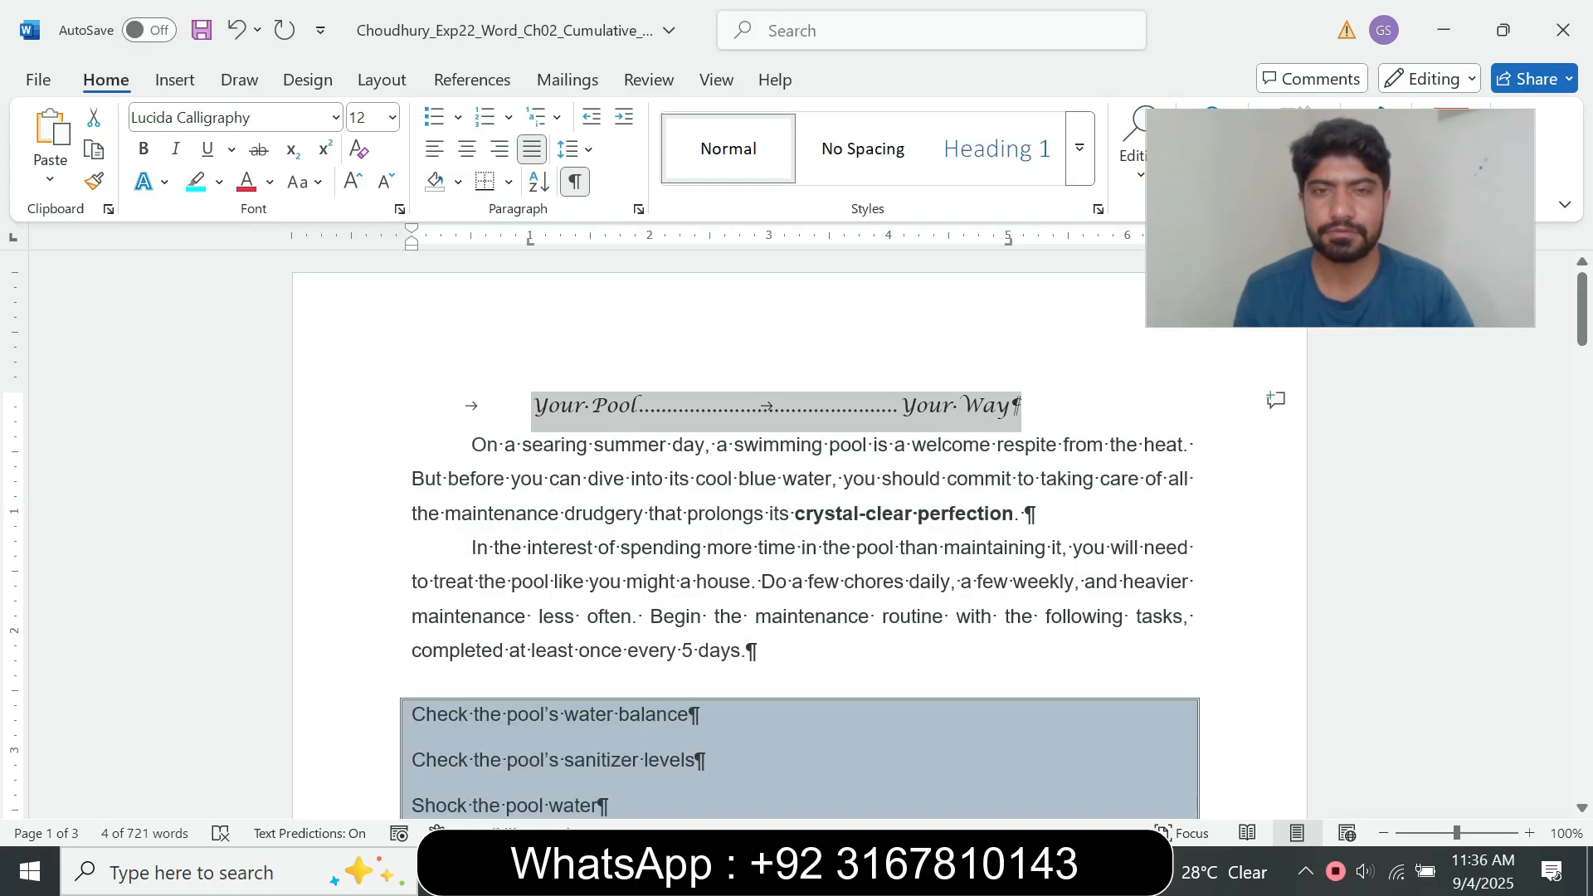
click(143, 149)
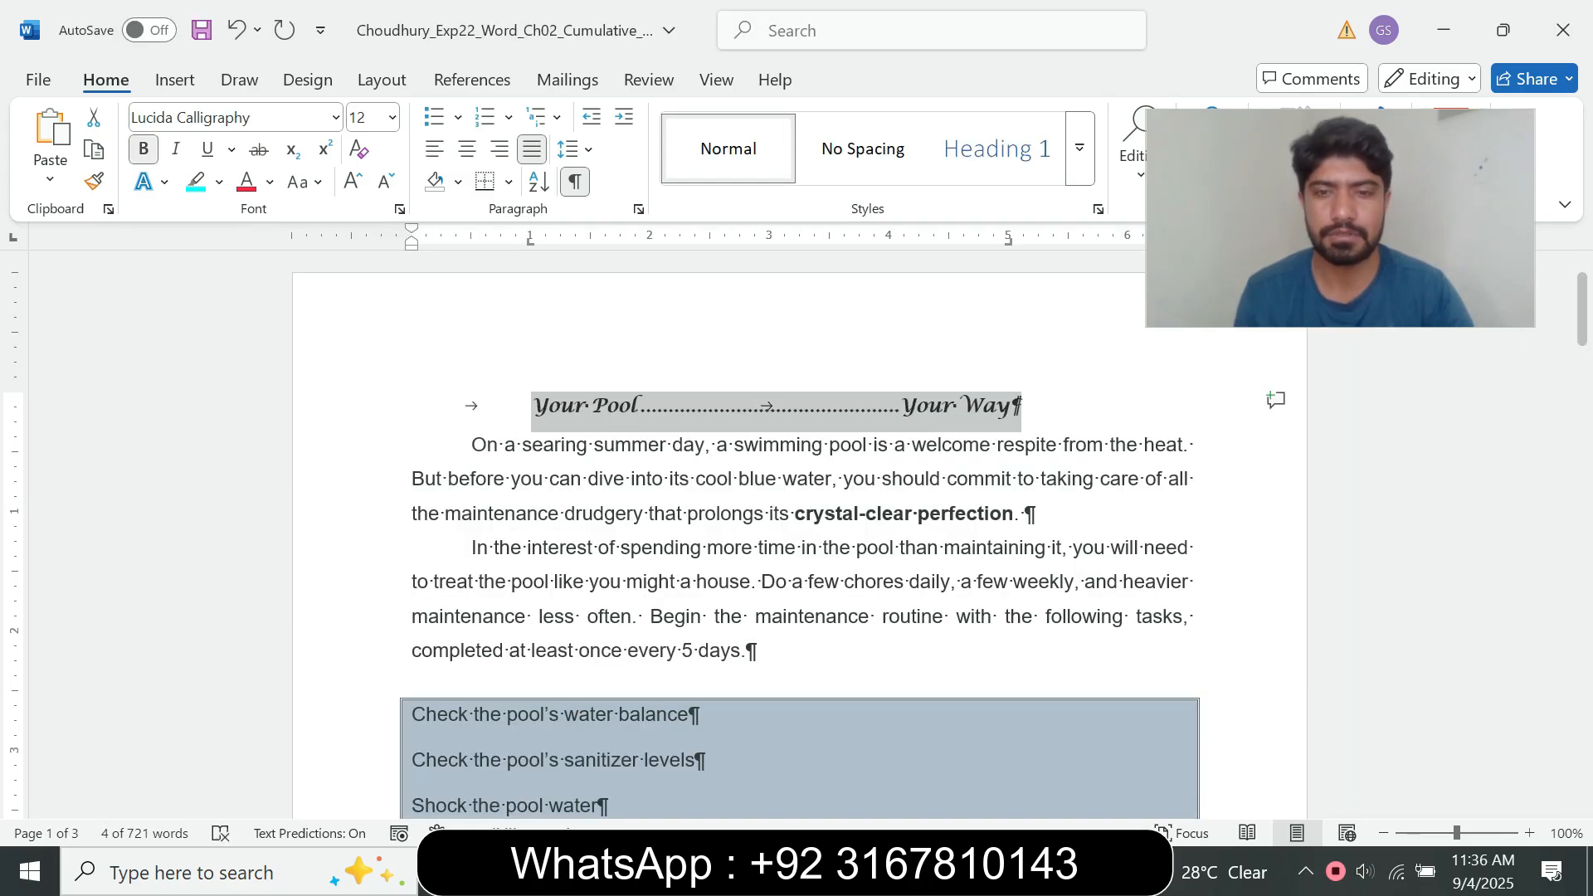
Step: Check step 7's size instruction and set the selected first-line text in the pool document to font size 10
mouse_move(885, 871)
click(753, 768)
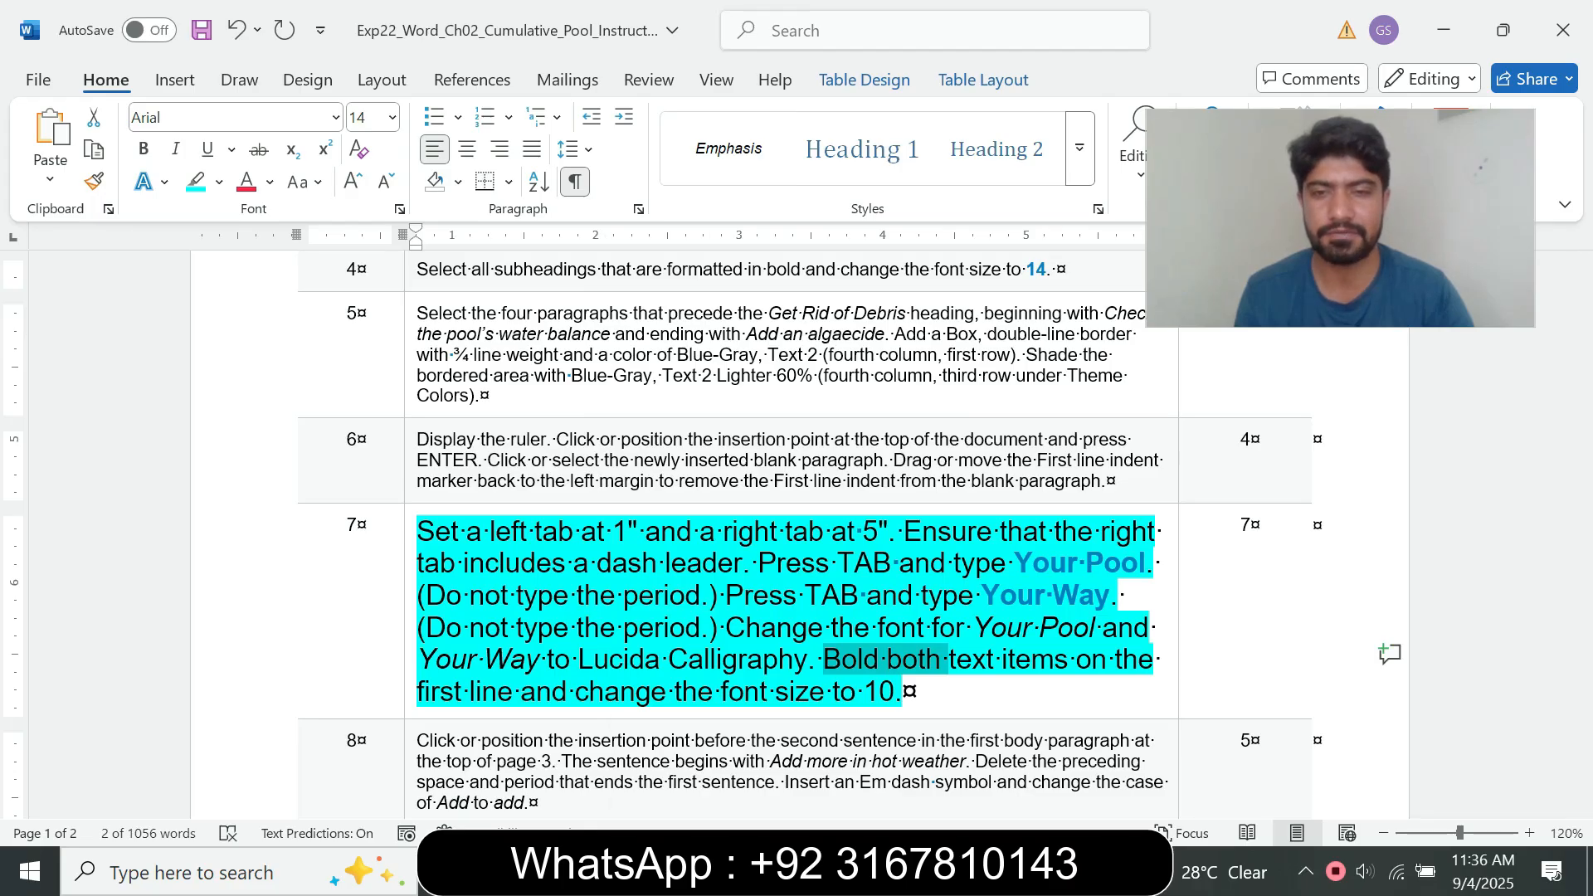
mouse_move(886, 871)
click(1025, 759)
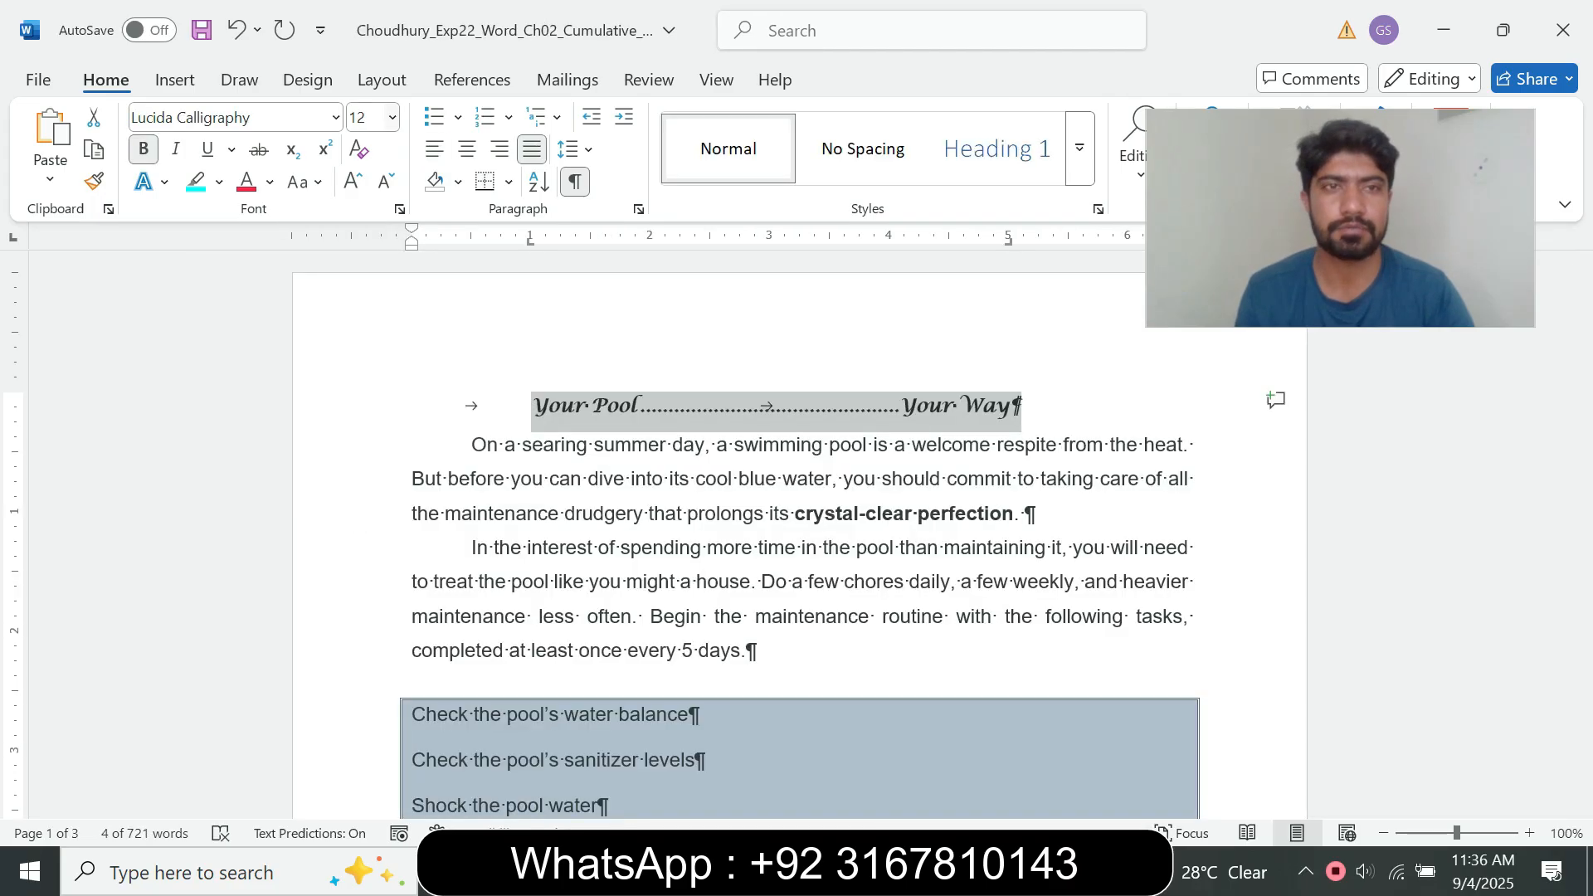
click(392, 117)
click(369, 211)
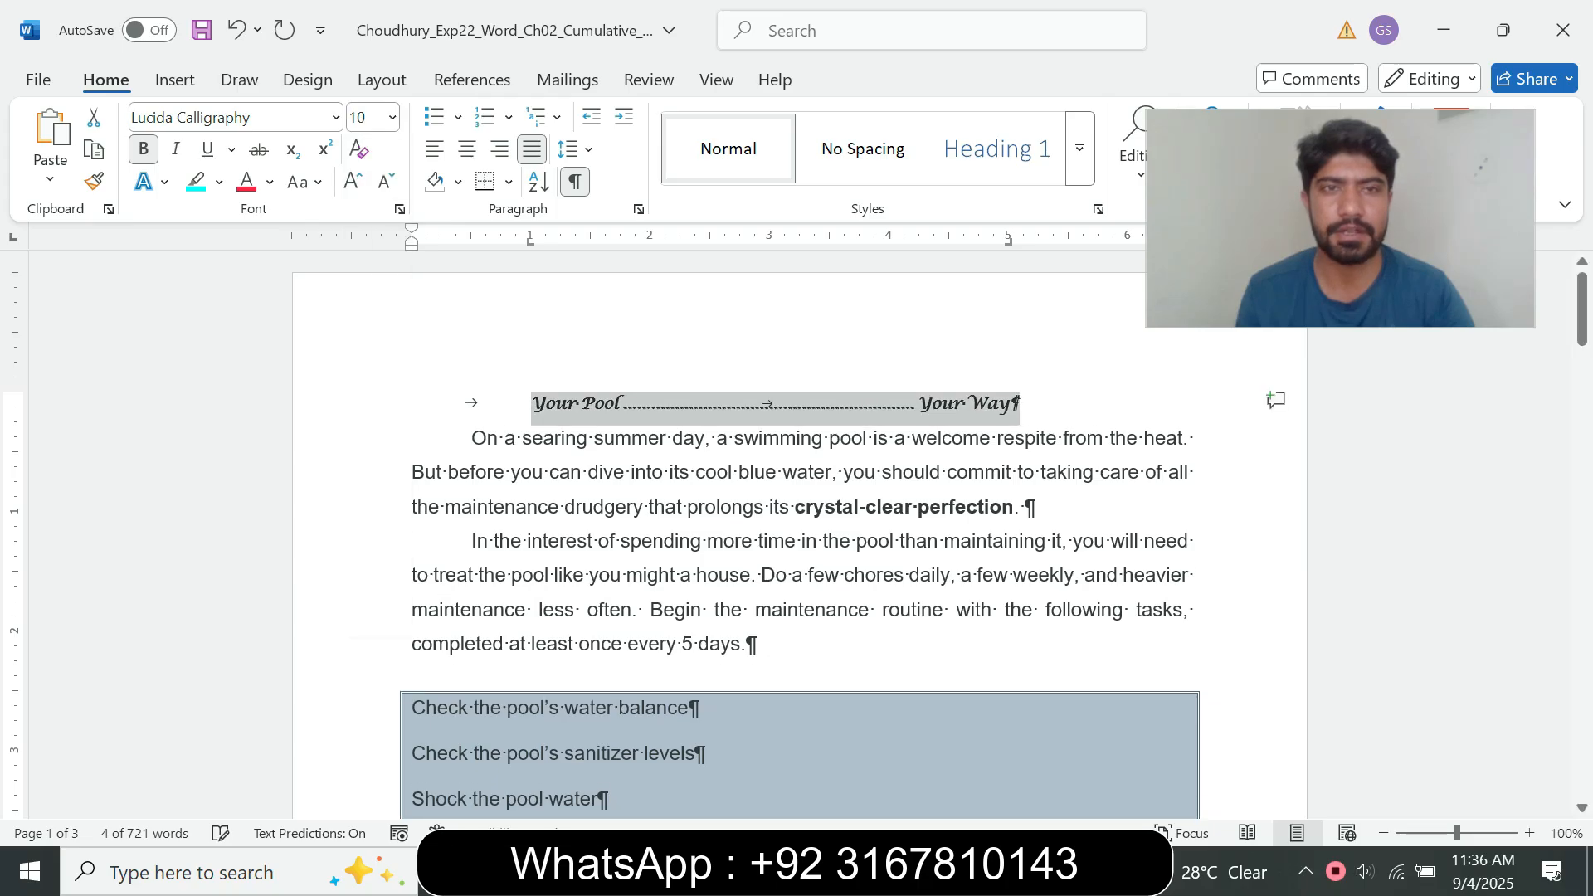
Step: Try to apply a 1" first-line special indent to the "Your Pool" line
click(638, 209)
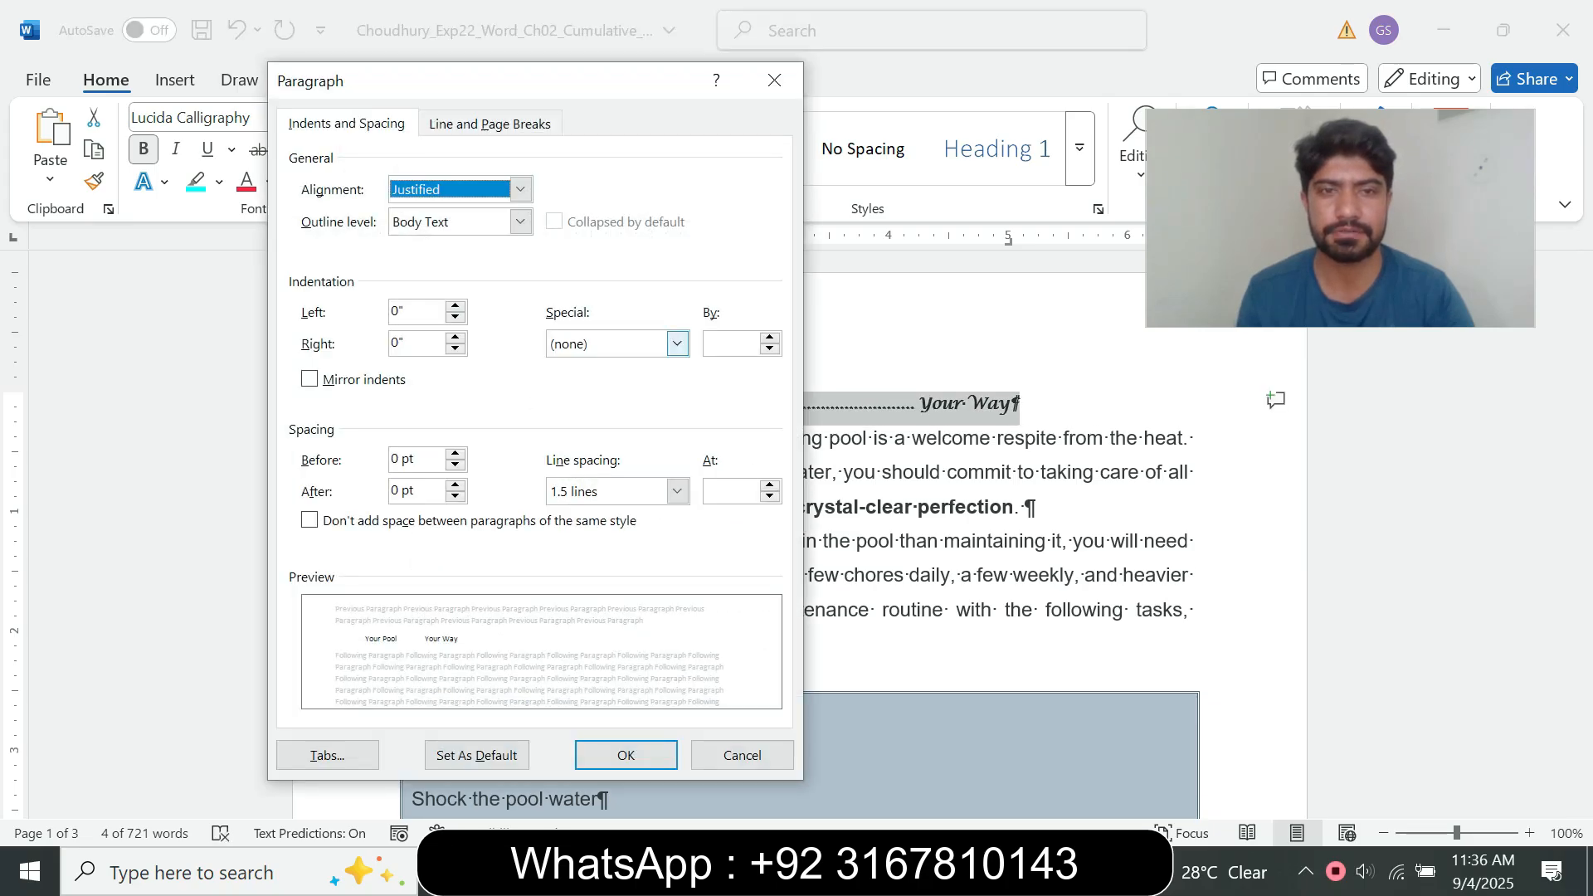
click(677, 344)
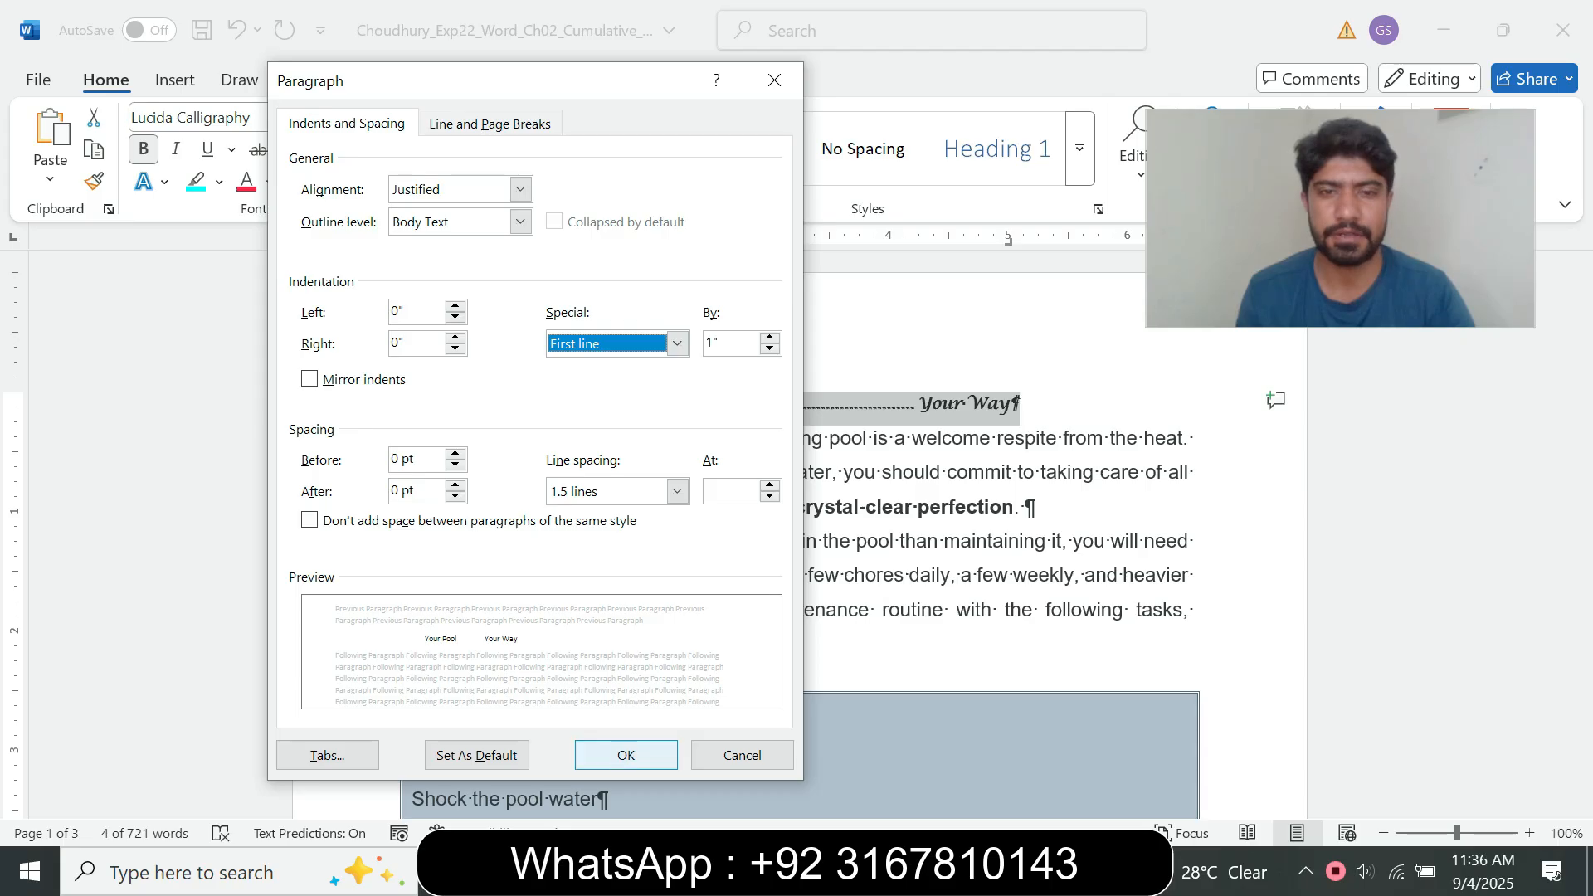
click(625, 755)
key(ctrl+z)
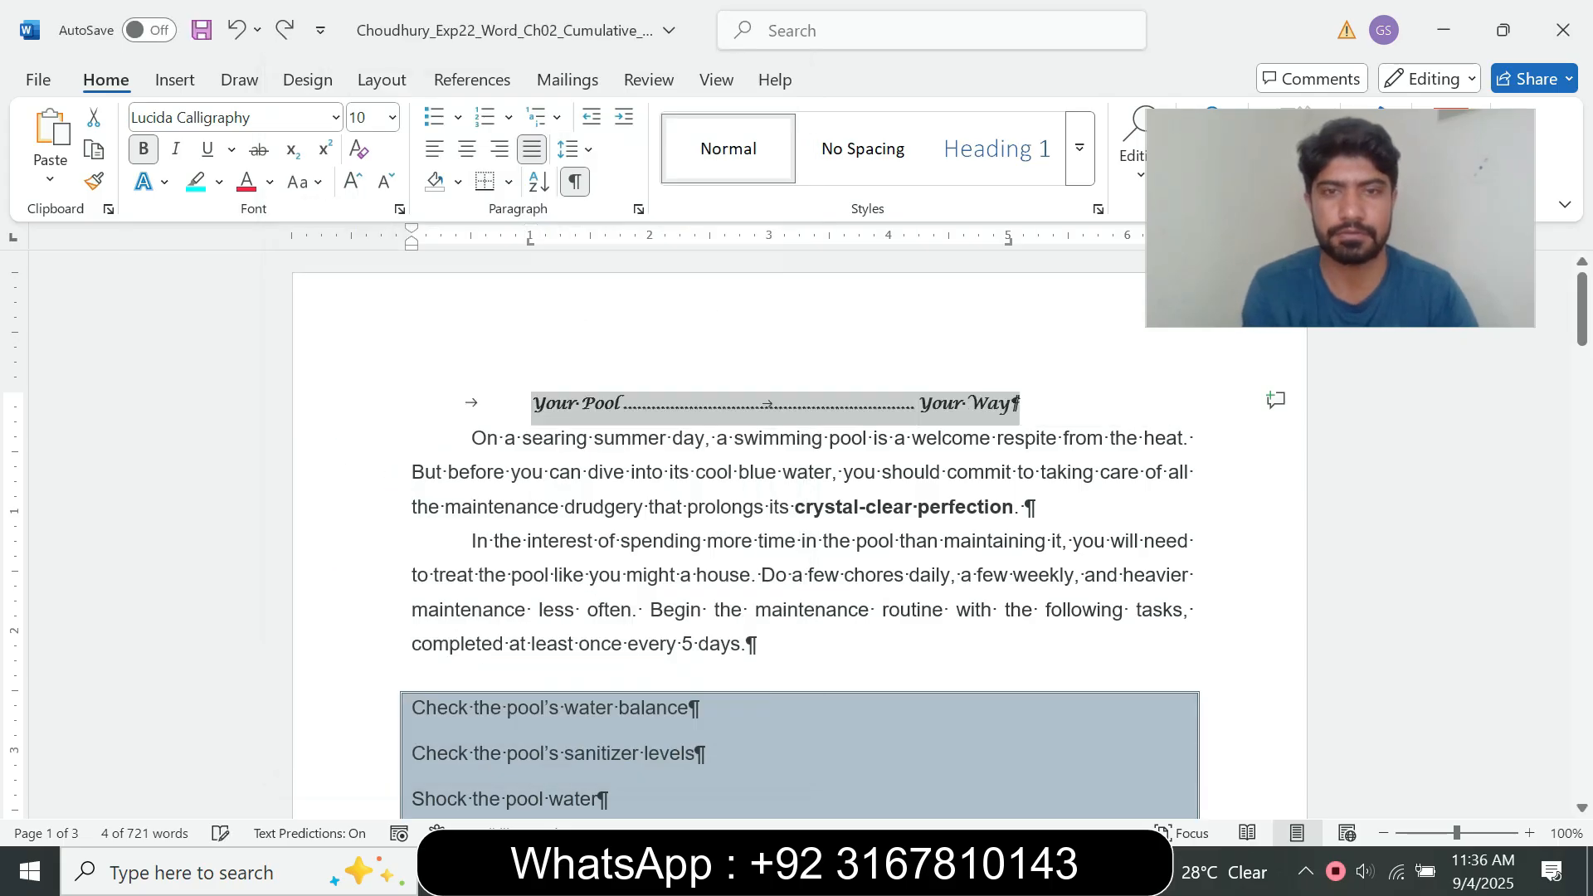
click(1014, 404)
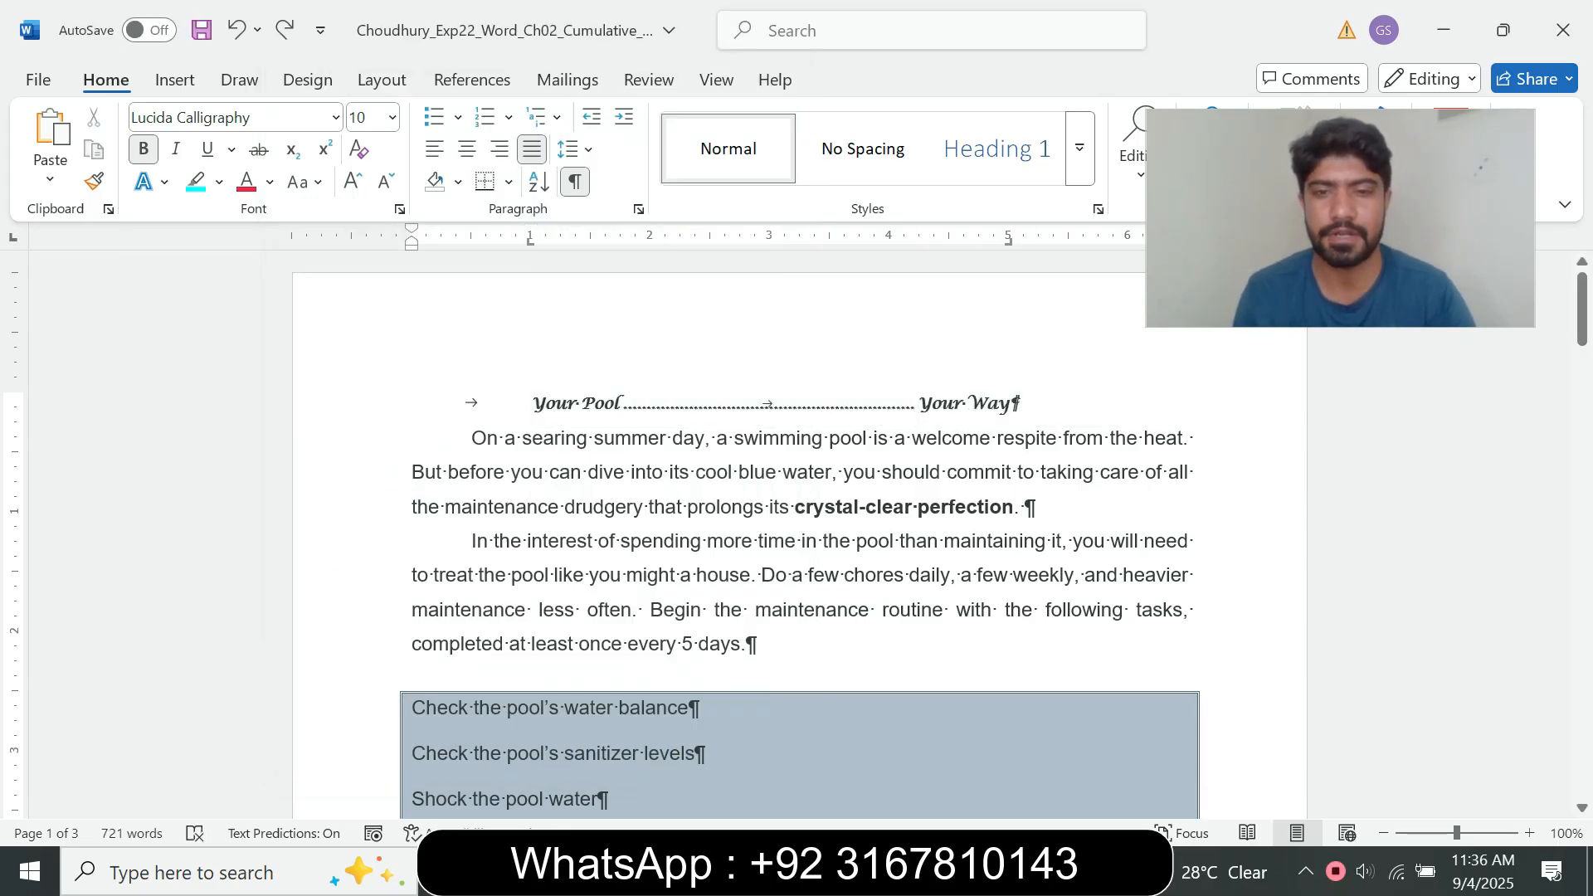
Step: Return to the instructions document, reset the step 7 text to font size 9 and remove its highlight
mouse_move(888, 871)
click(753, 747)
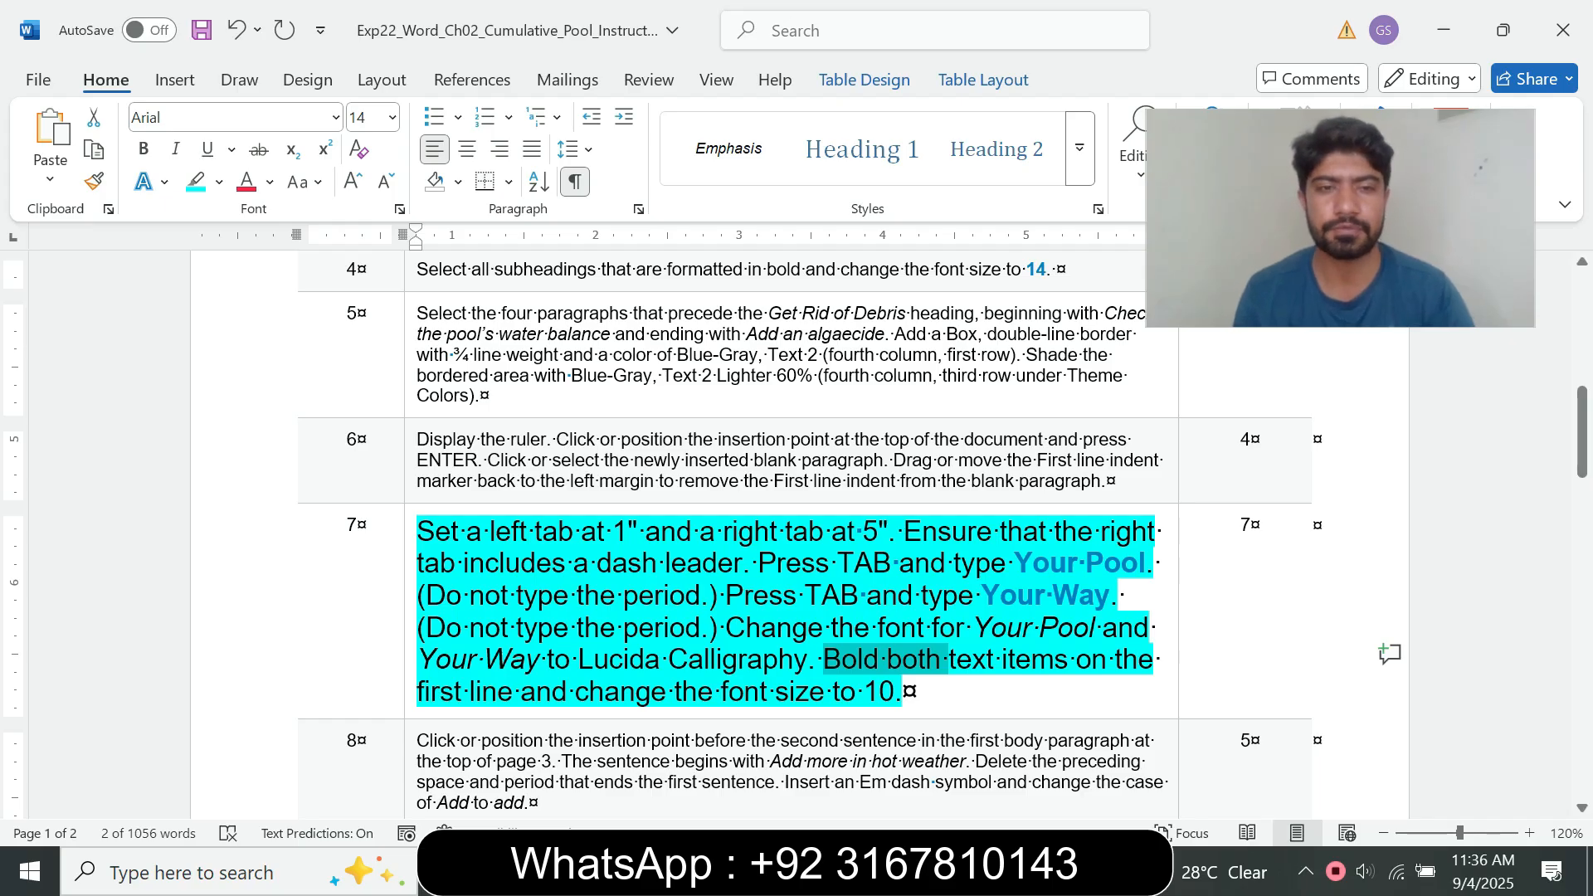
click(409, 641)
click(560, 565)
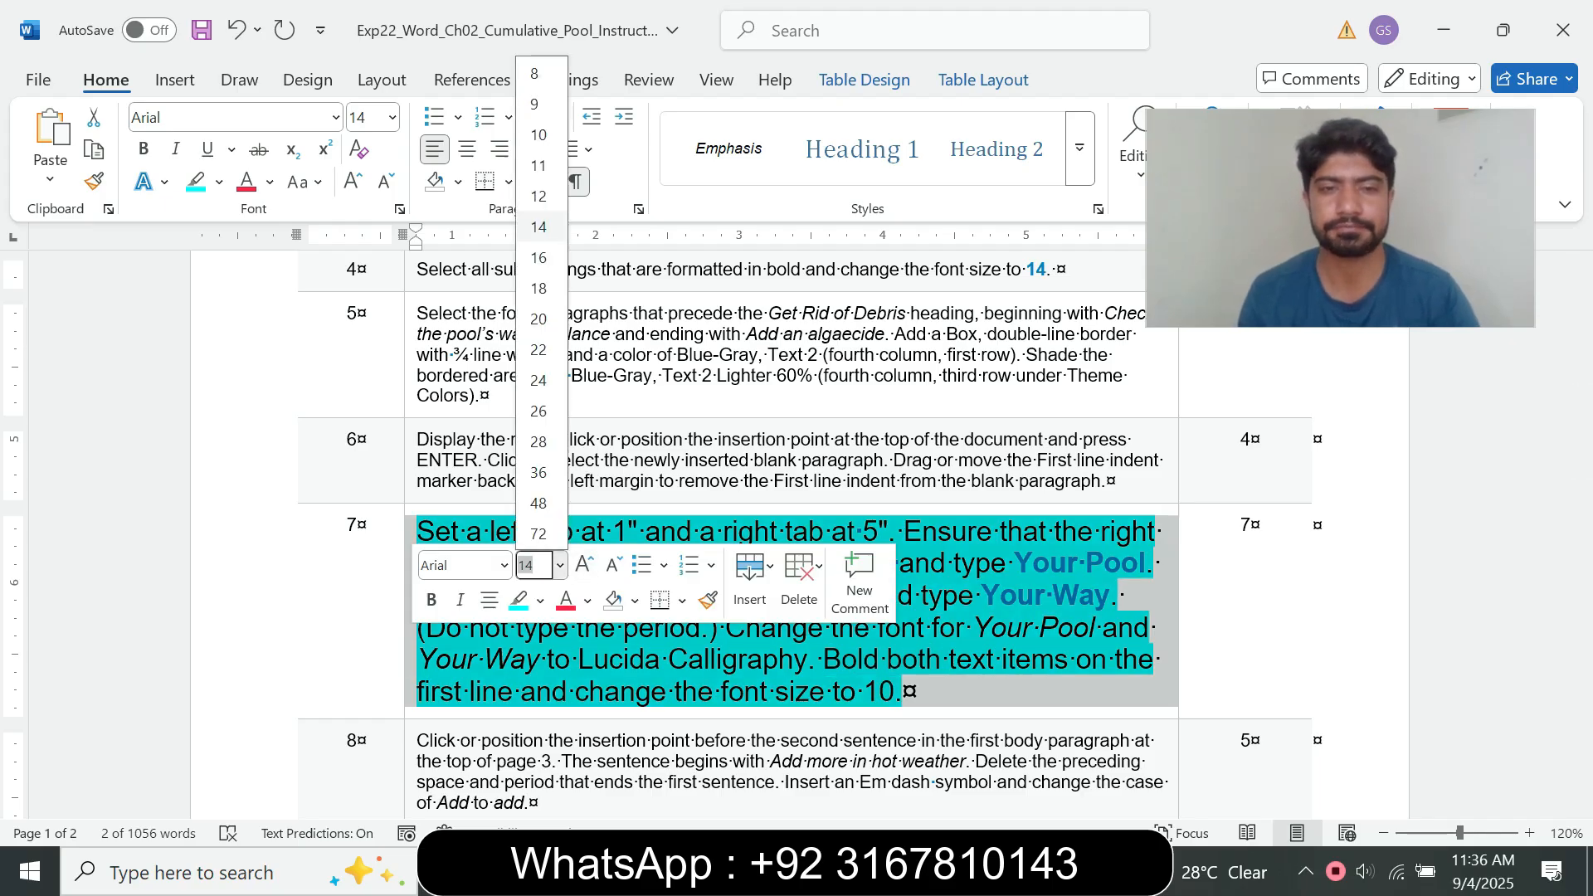
click(540, 102)
click(219, 182)
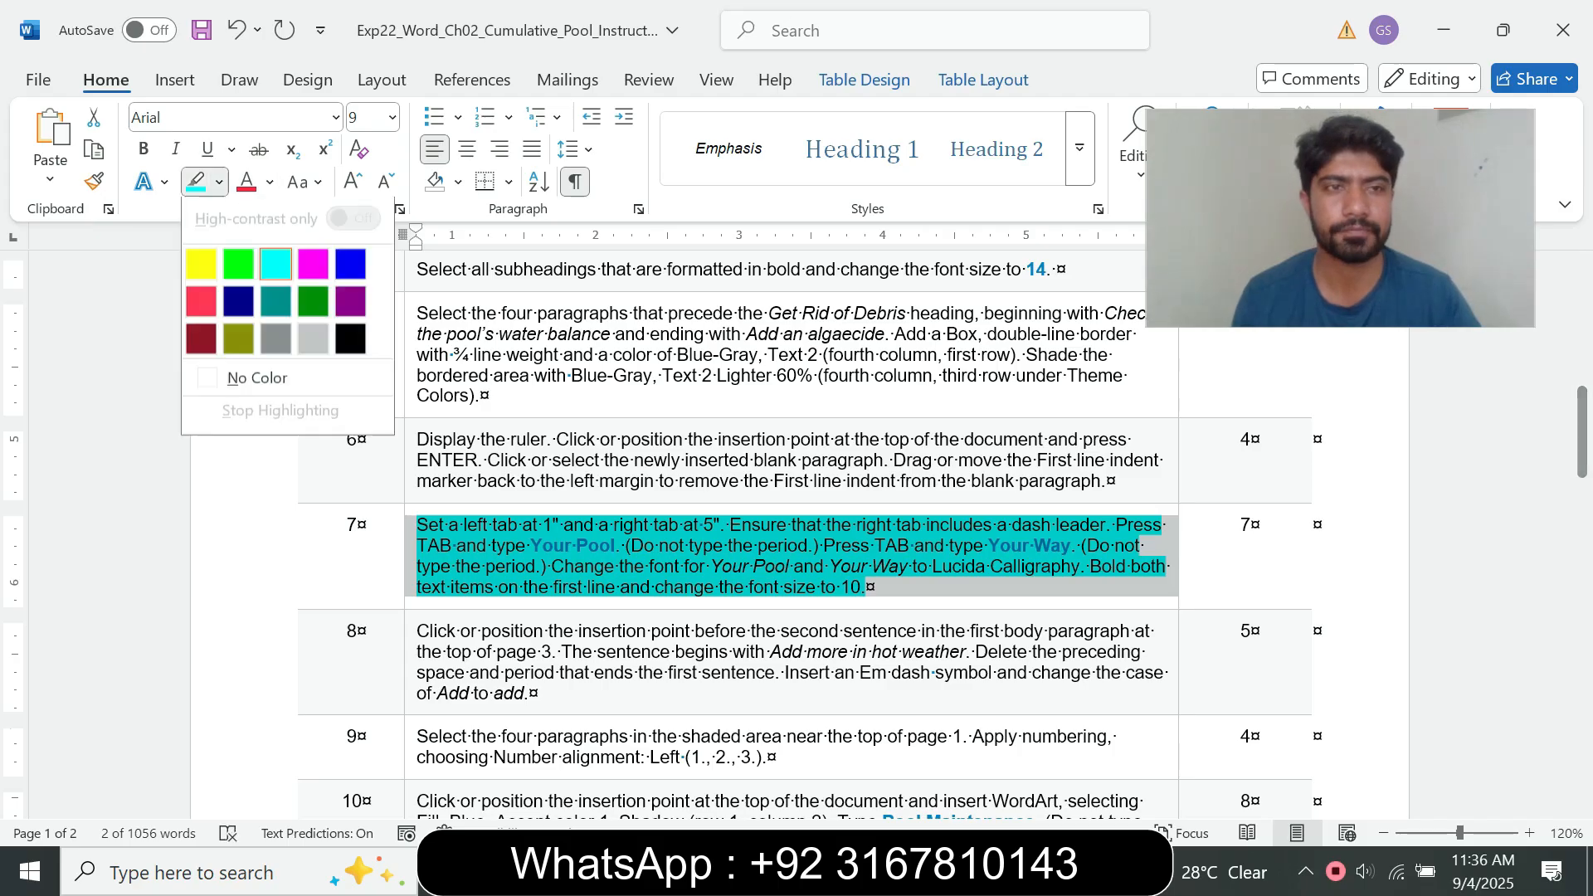
click(258, 381)
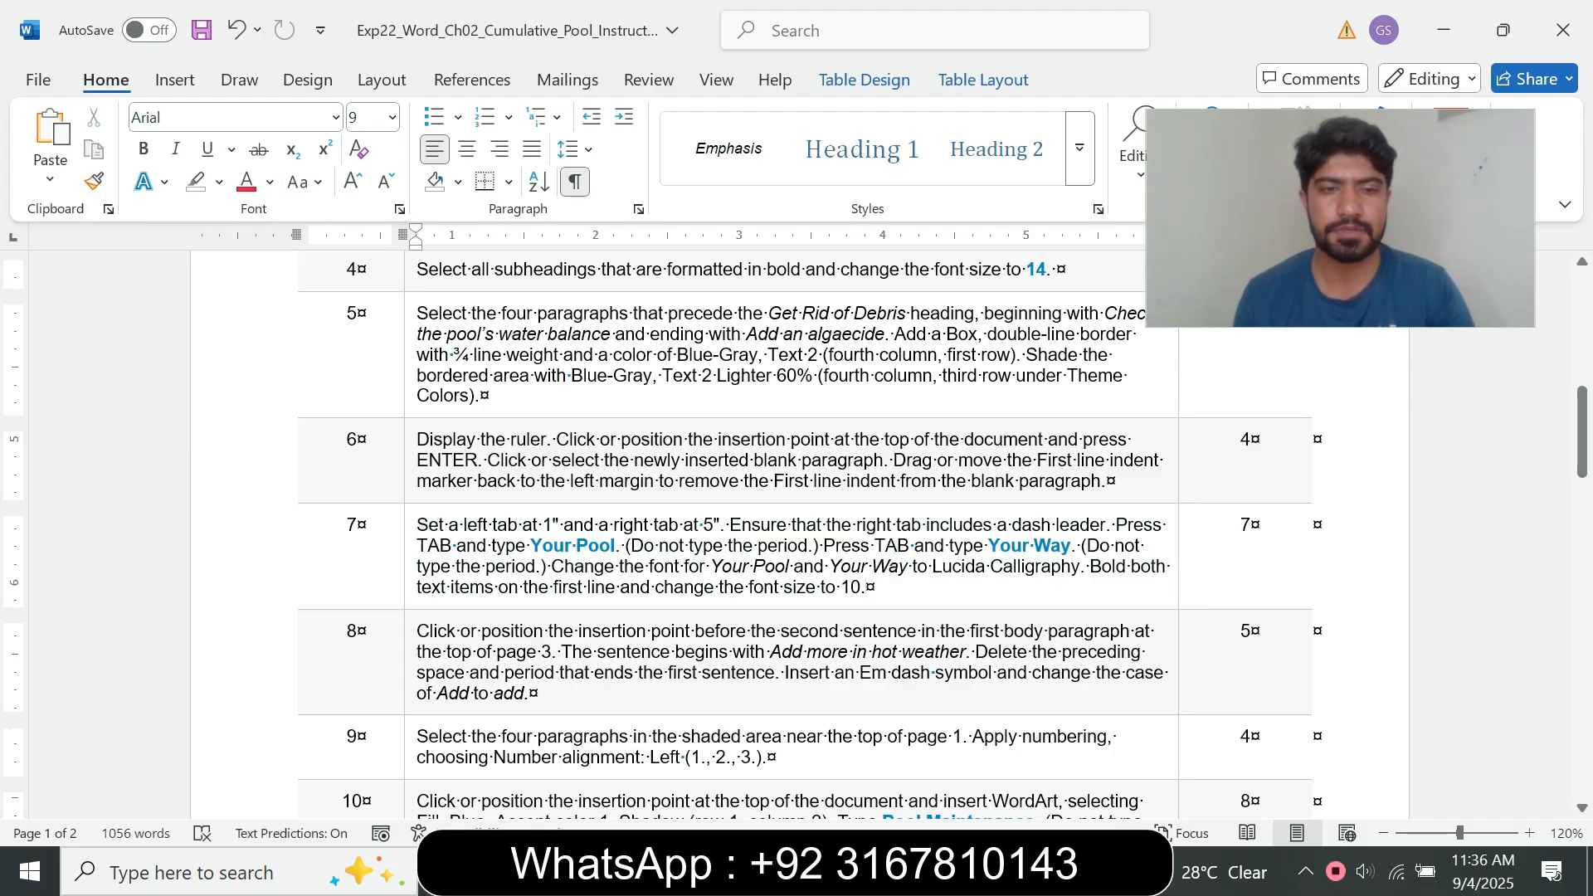
Step: Enlarge the step 8 instruction text to font size 16 and highlight it in turquoise
click(410, 662)
click(561, 590)
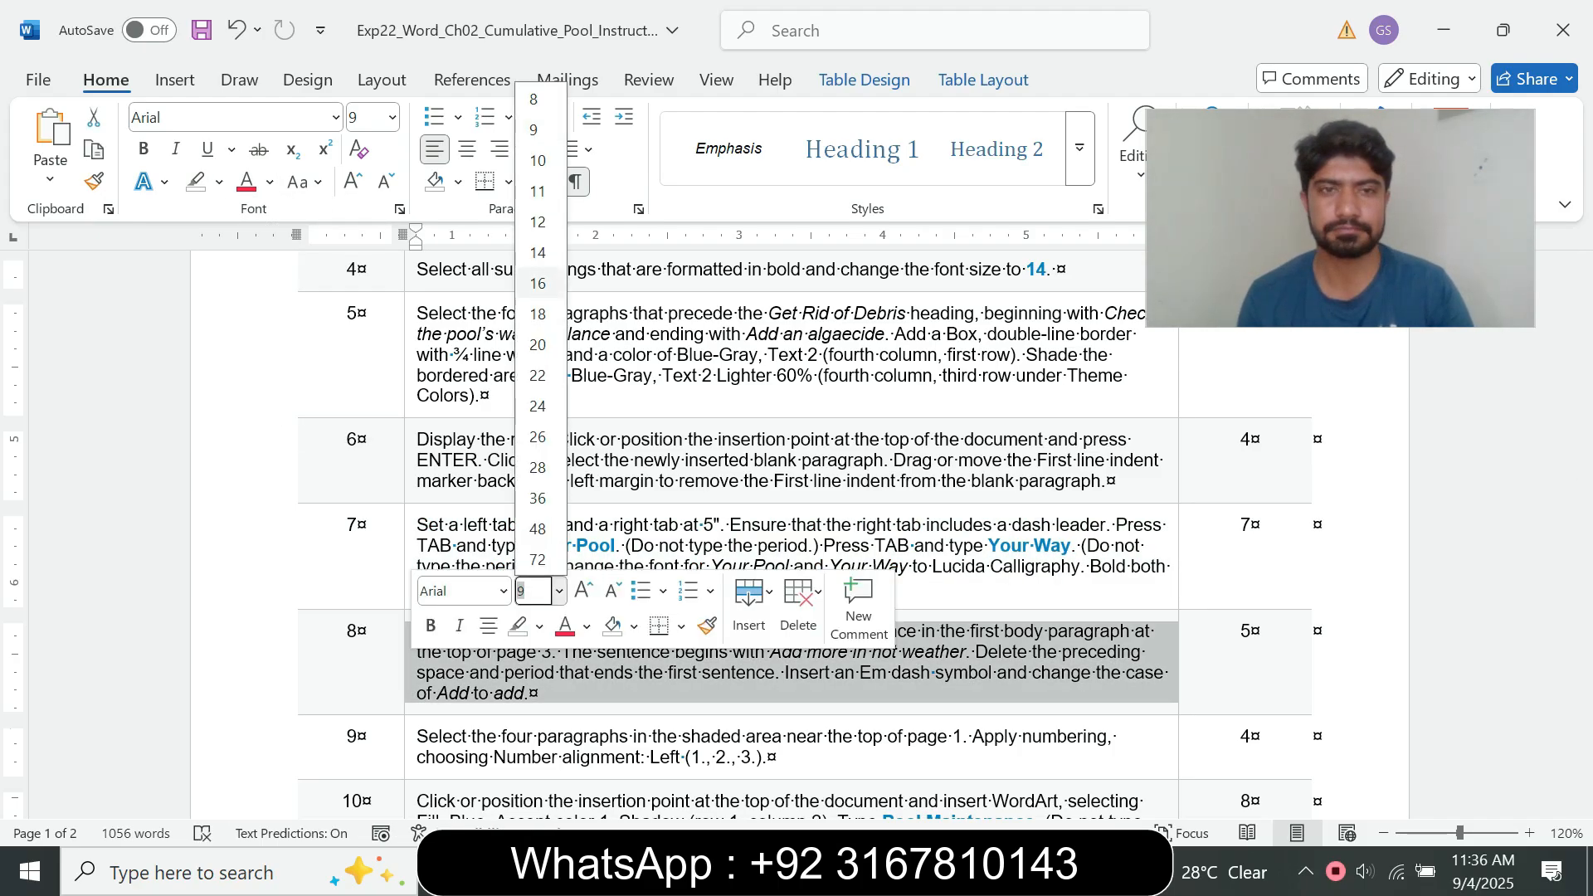
click(538, 283)
click(219, 181)
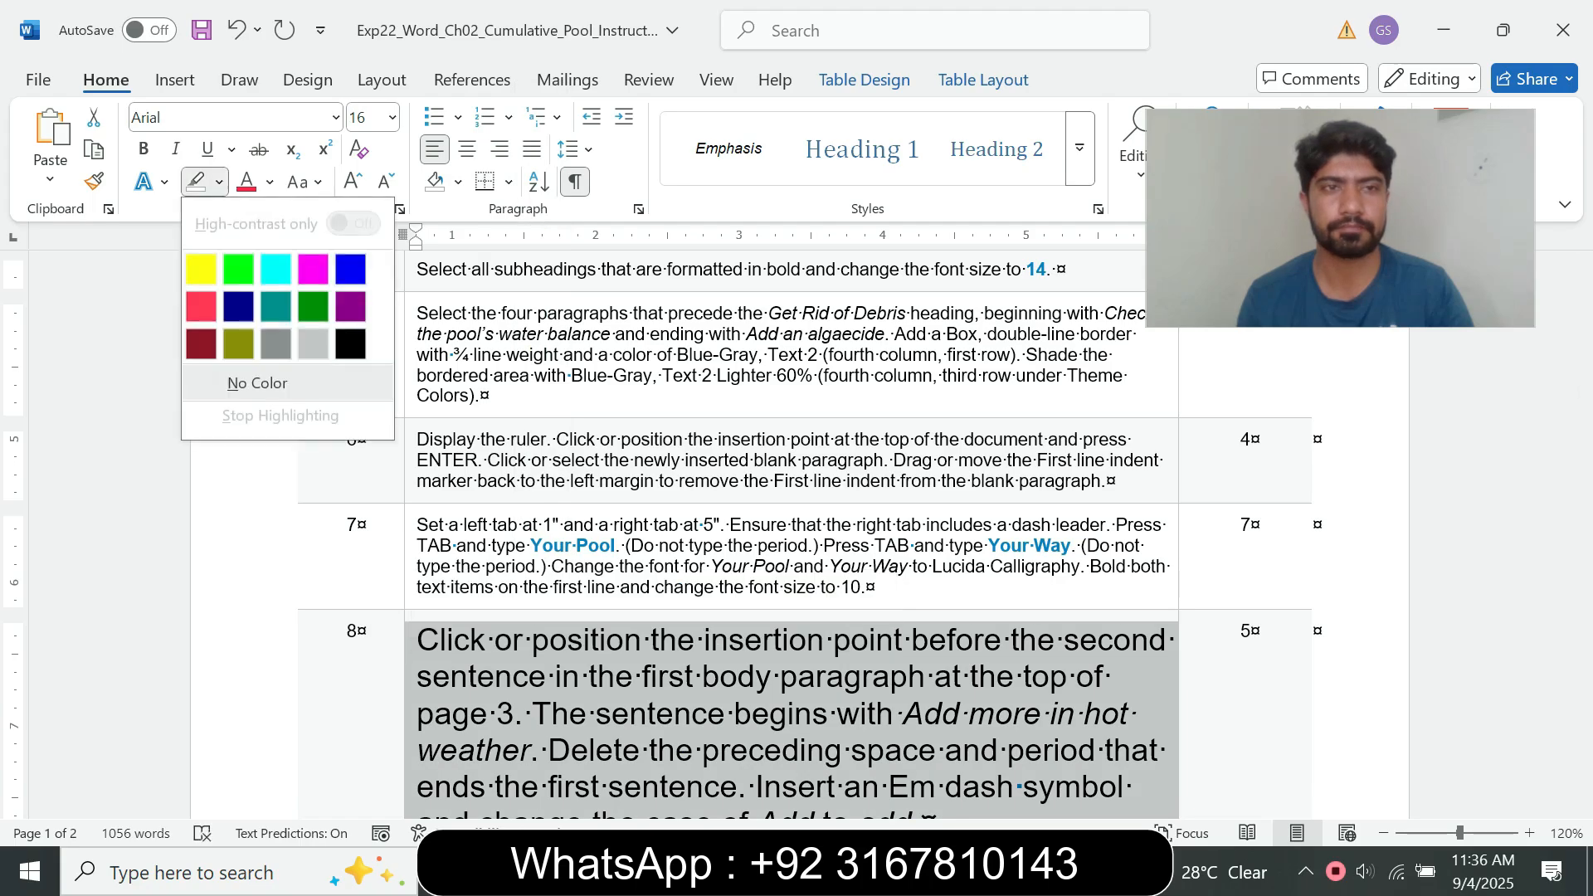
click(276, 269)
Step: Read step 8's opening instruction and place the insertion point before "Add more in hot weather" on page 3 of the pool document
drag(1582, 432, 1582, 478)
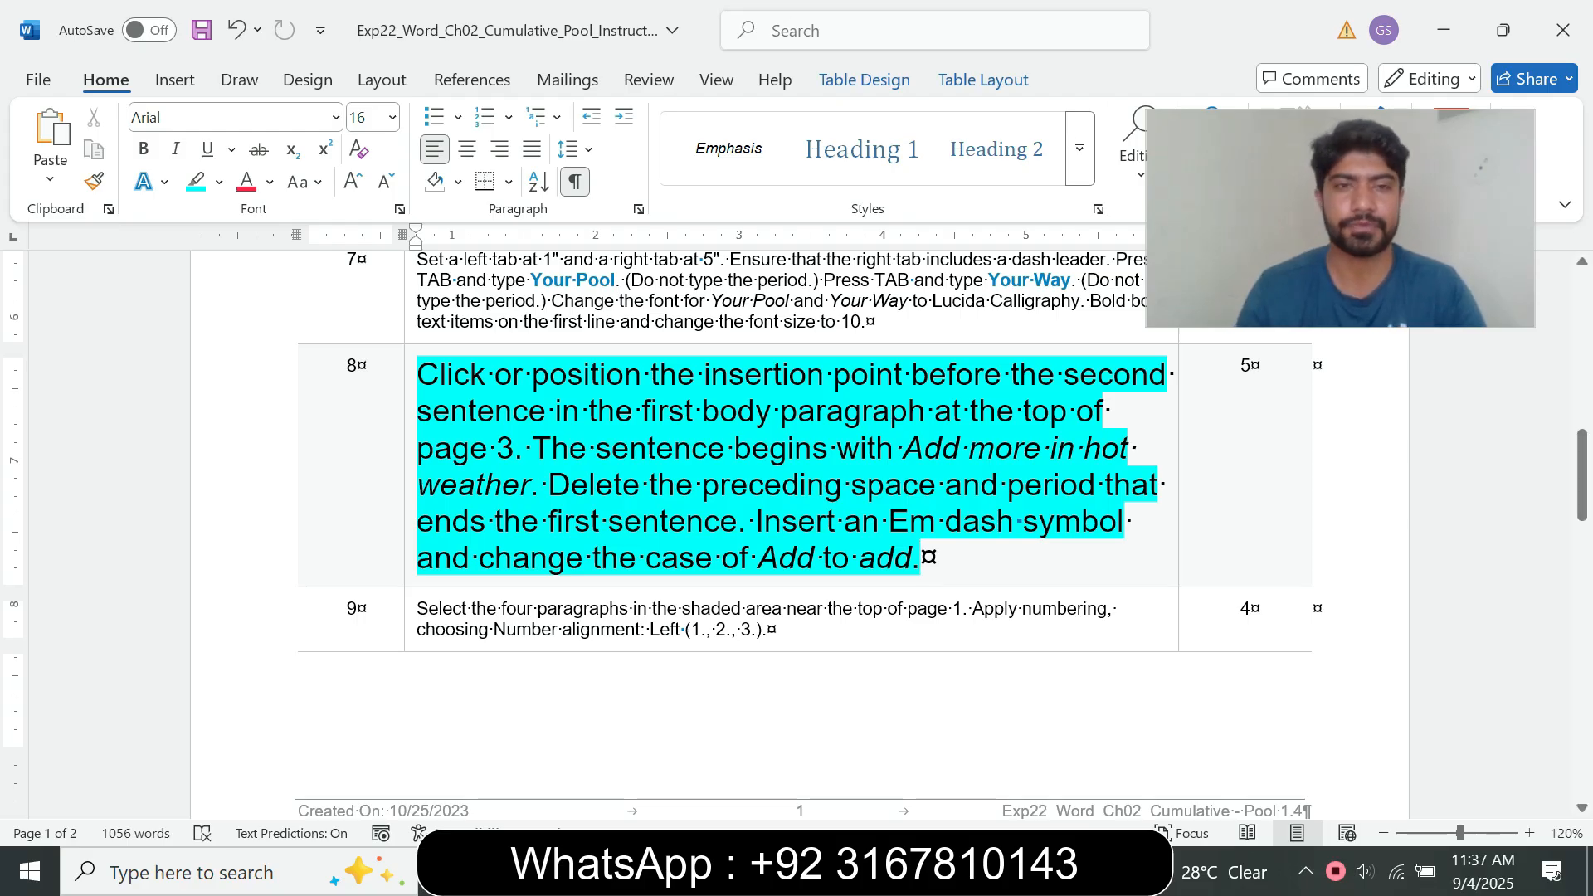
drag(419, 375, 829, 375)
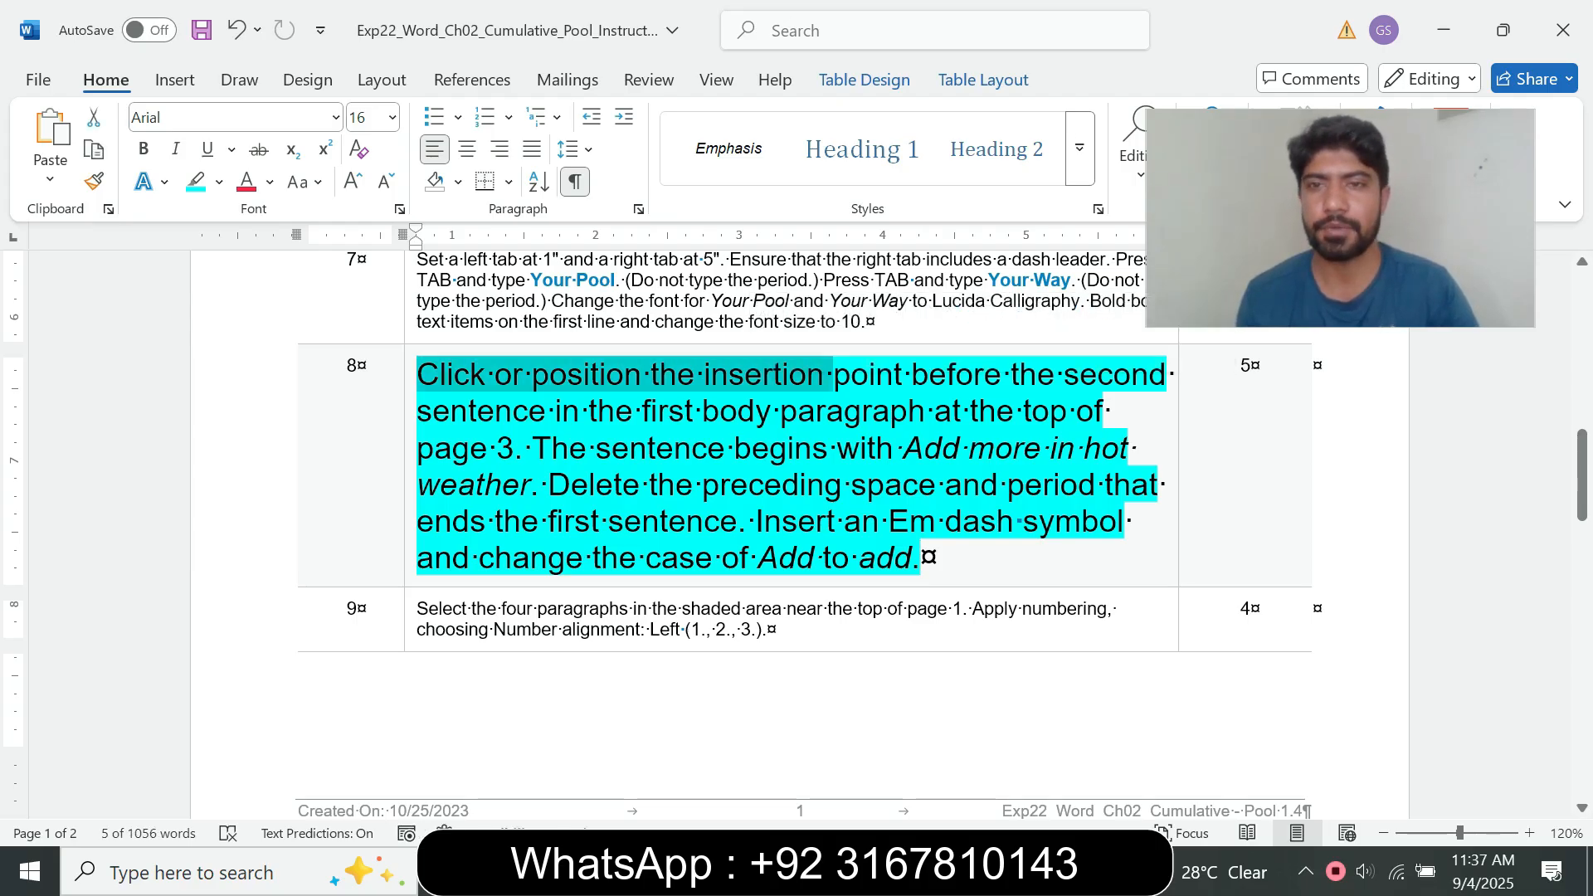
drag(832, 375, 515, 448)
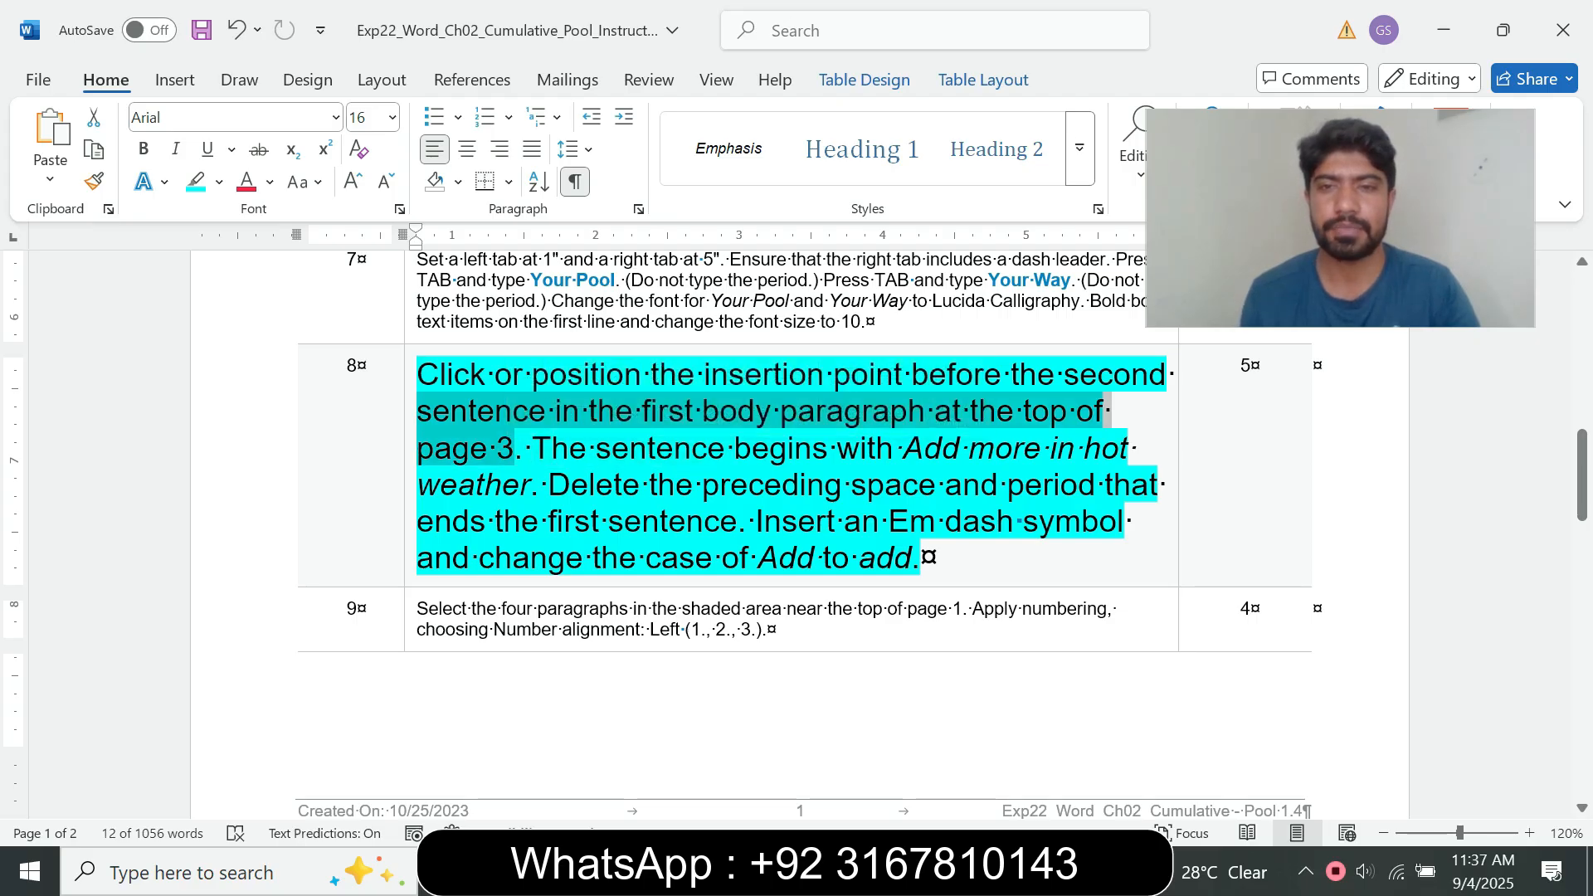
mouse_move(888, 873)
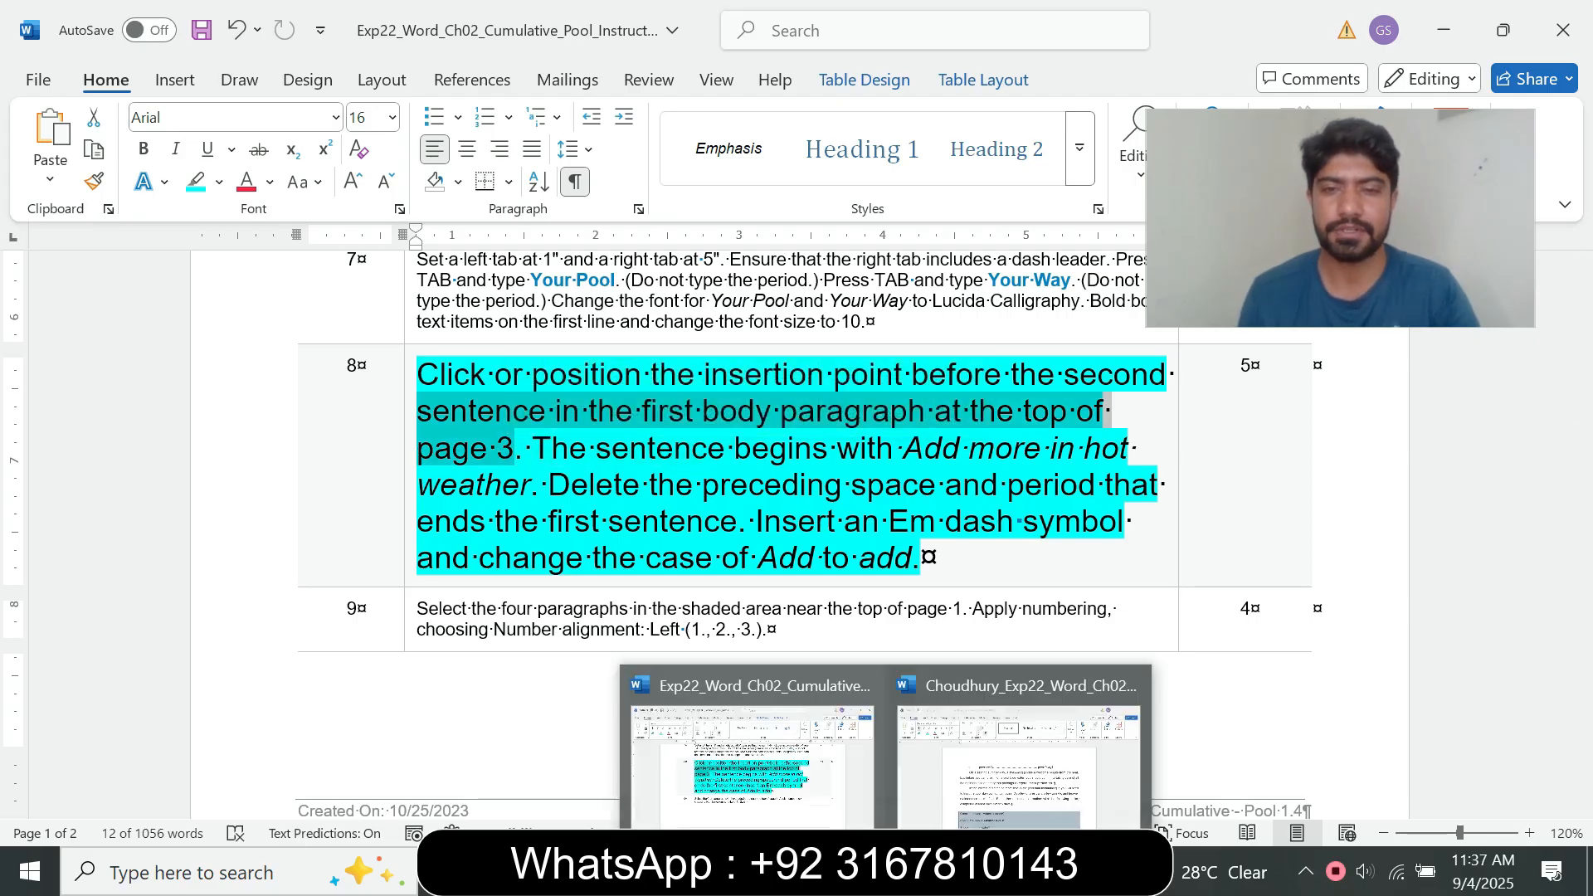
click(1022, 747)
drag(1583, 308, 1583, 645)
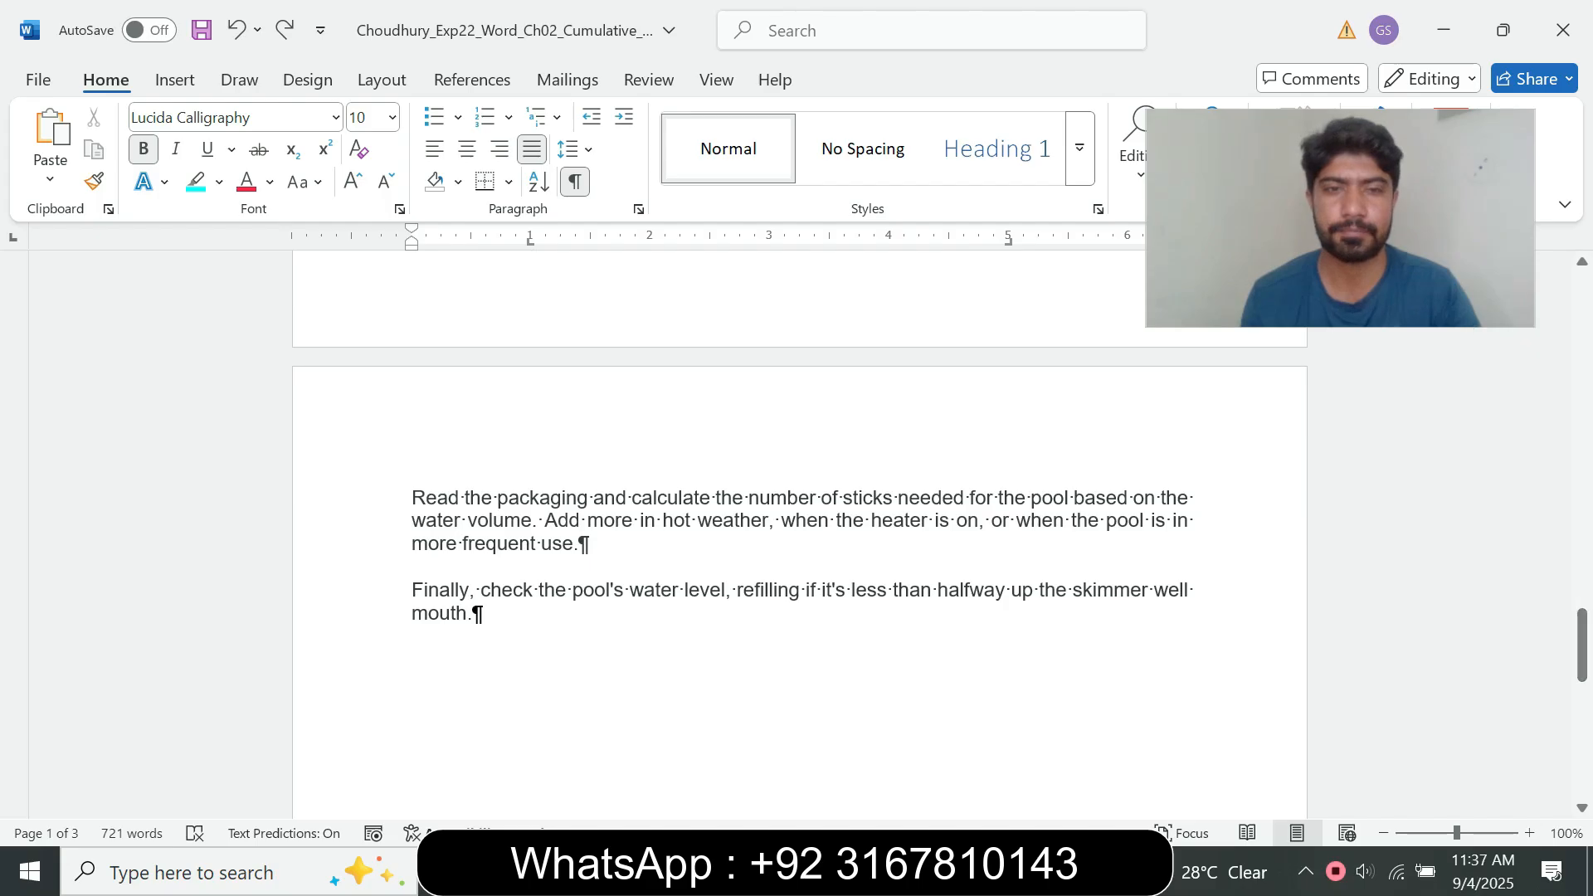
click(544, 521)
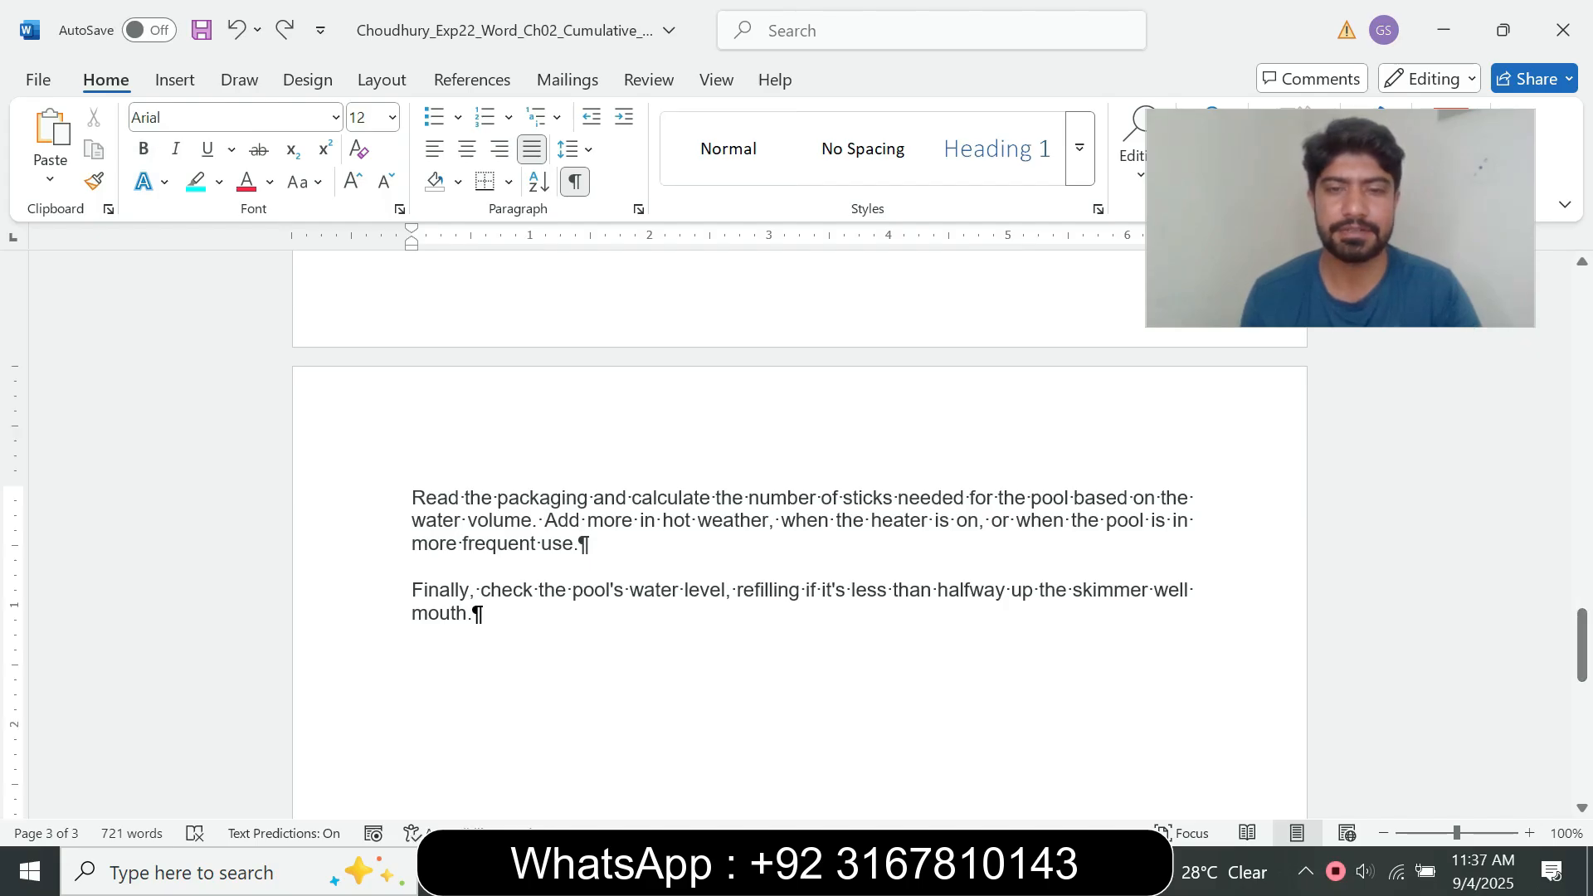
Step: Read step 8's deletion instruction and delete the period and space before "Add more in hot weather" in the pool document
click(758, 754)
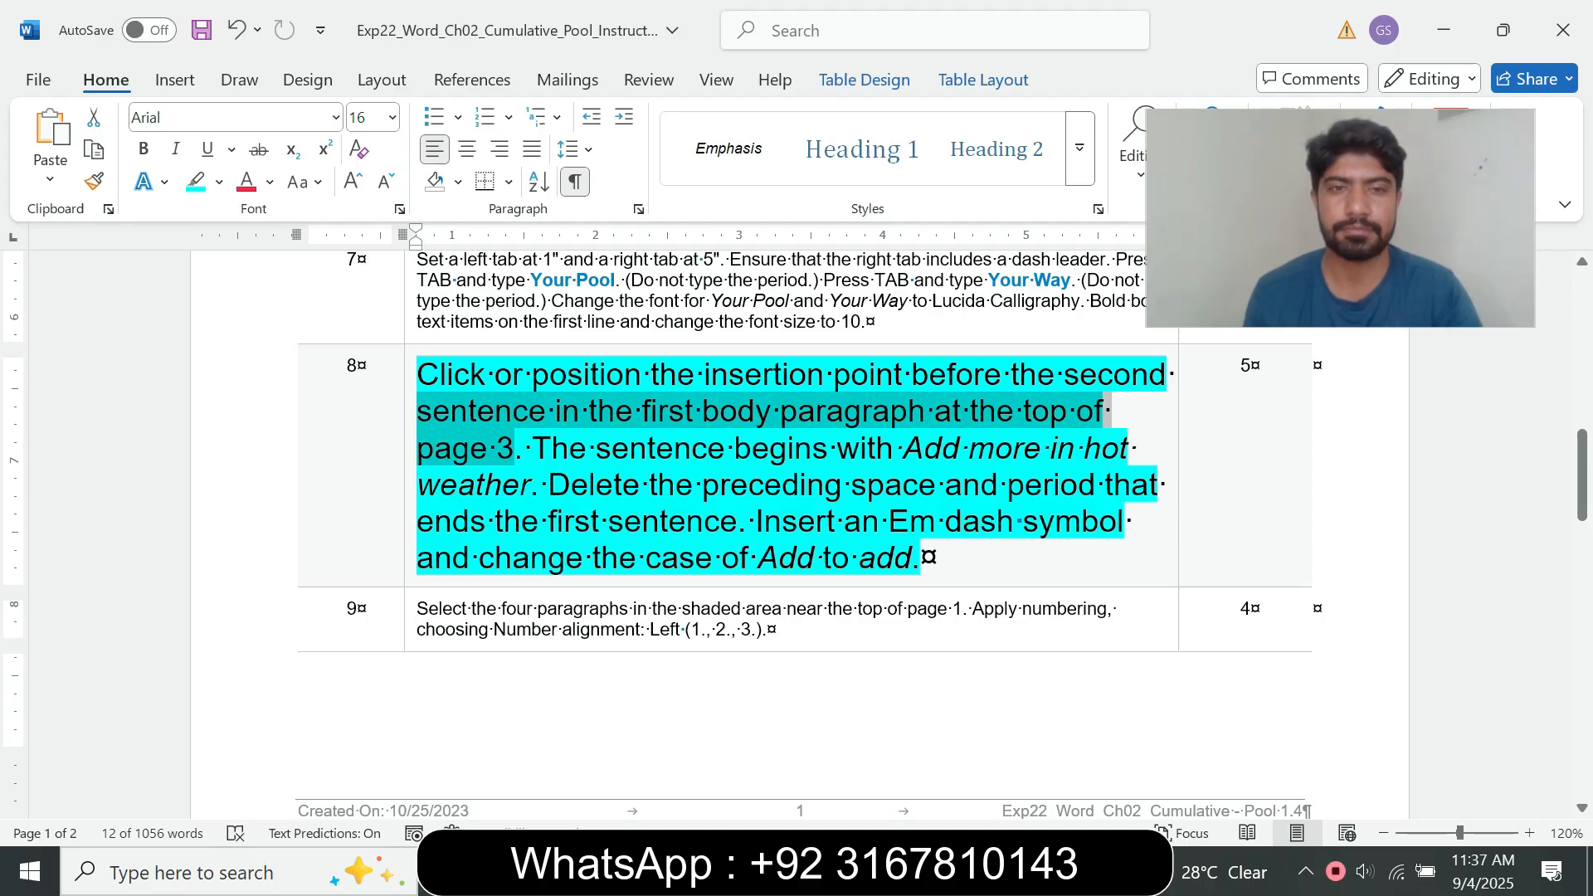
drag(535, 450, 736, 525)
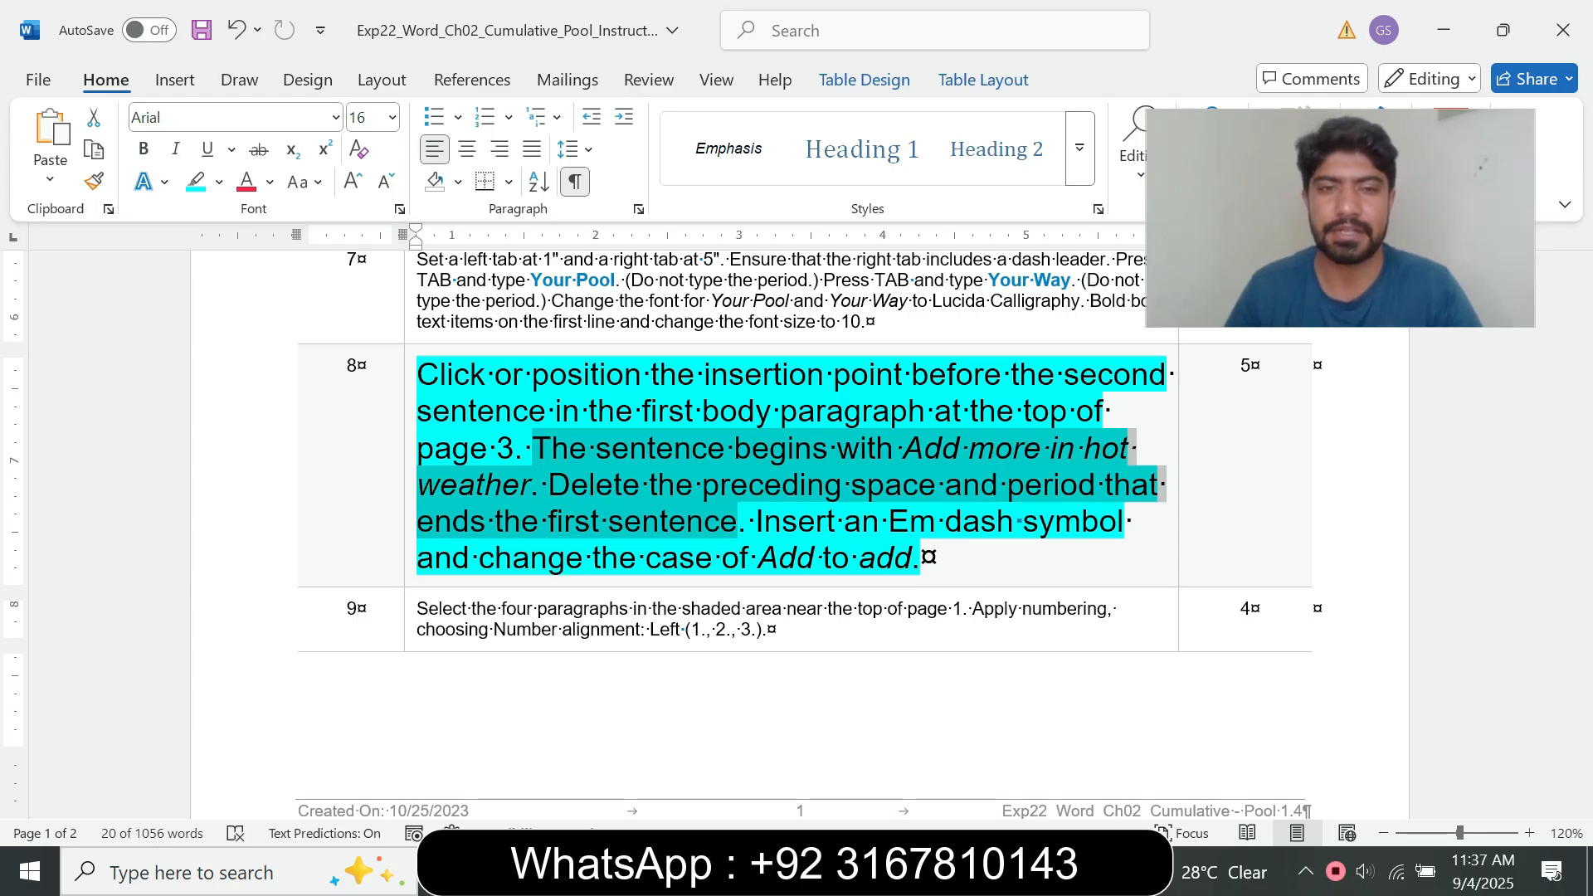
mouse_move(888, 871)
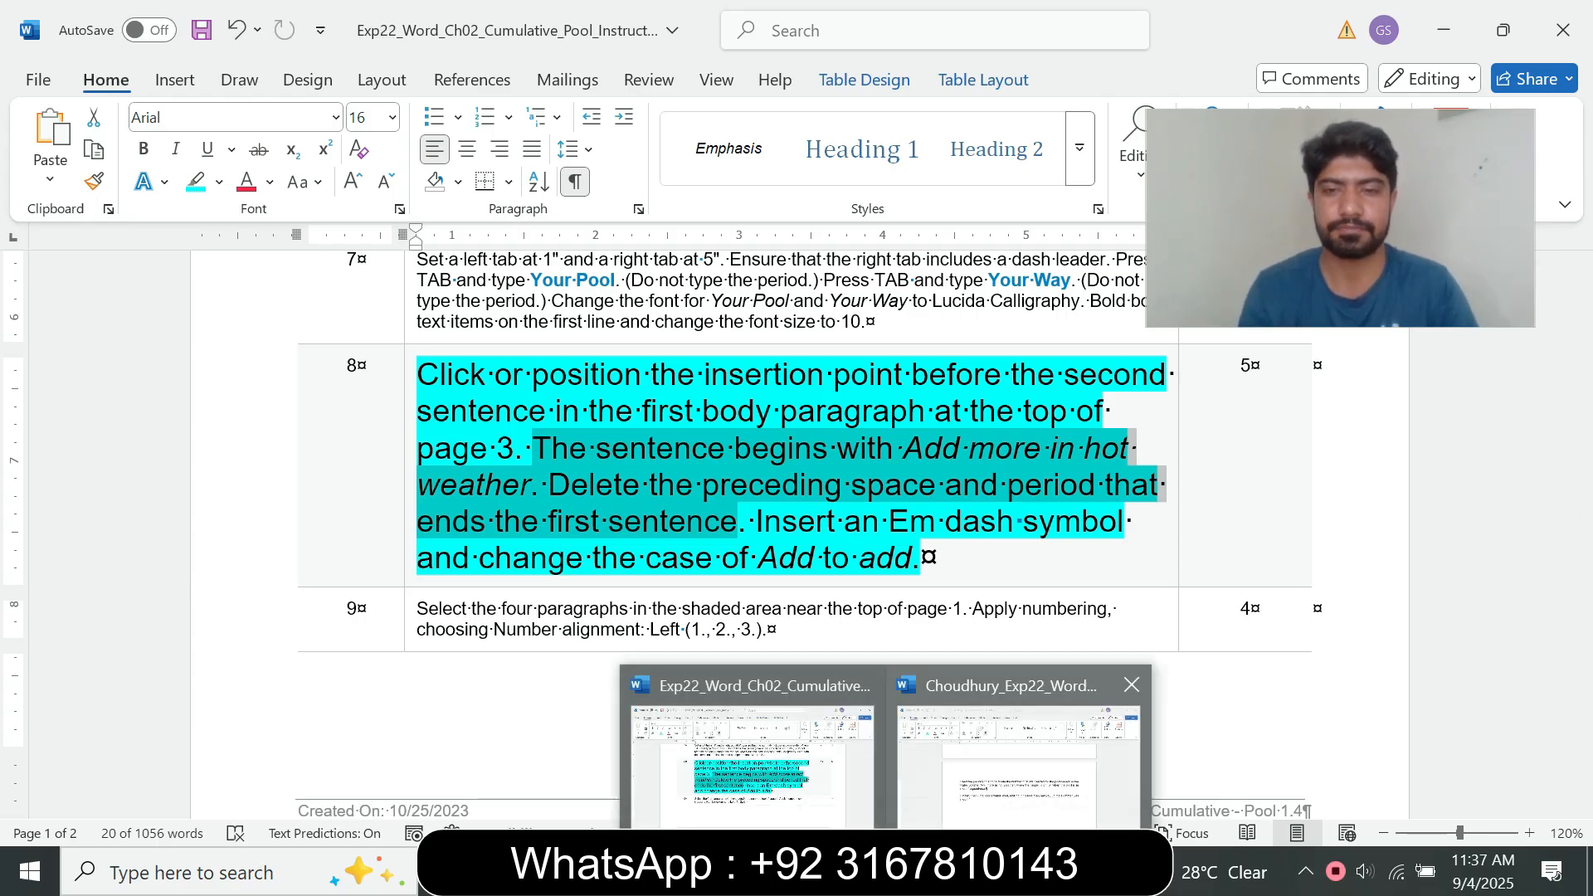
click(1018, 747)
key(BackSpace)
key(BackSpace)
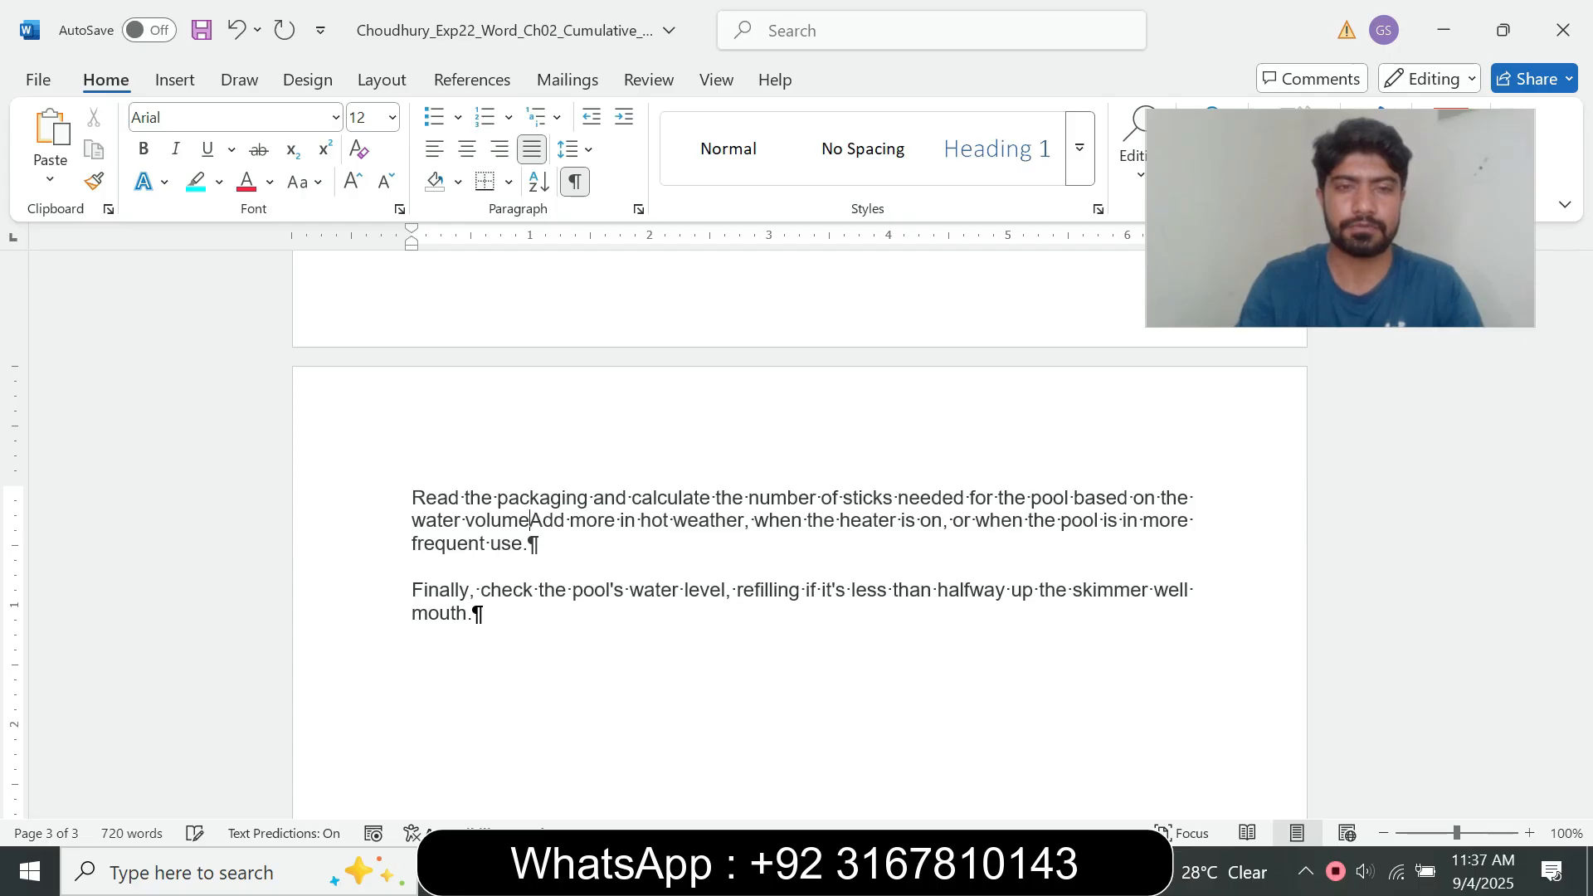
Step: Read step 8's Em dash and case-change instruction in the instructions document and return to the pool document
mouse_move(888, 871)
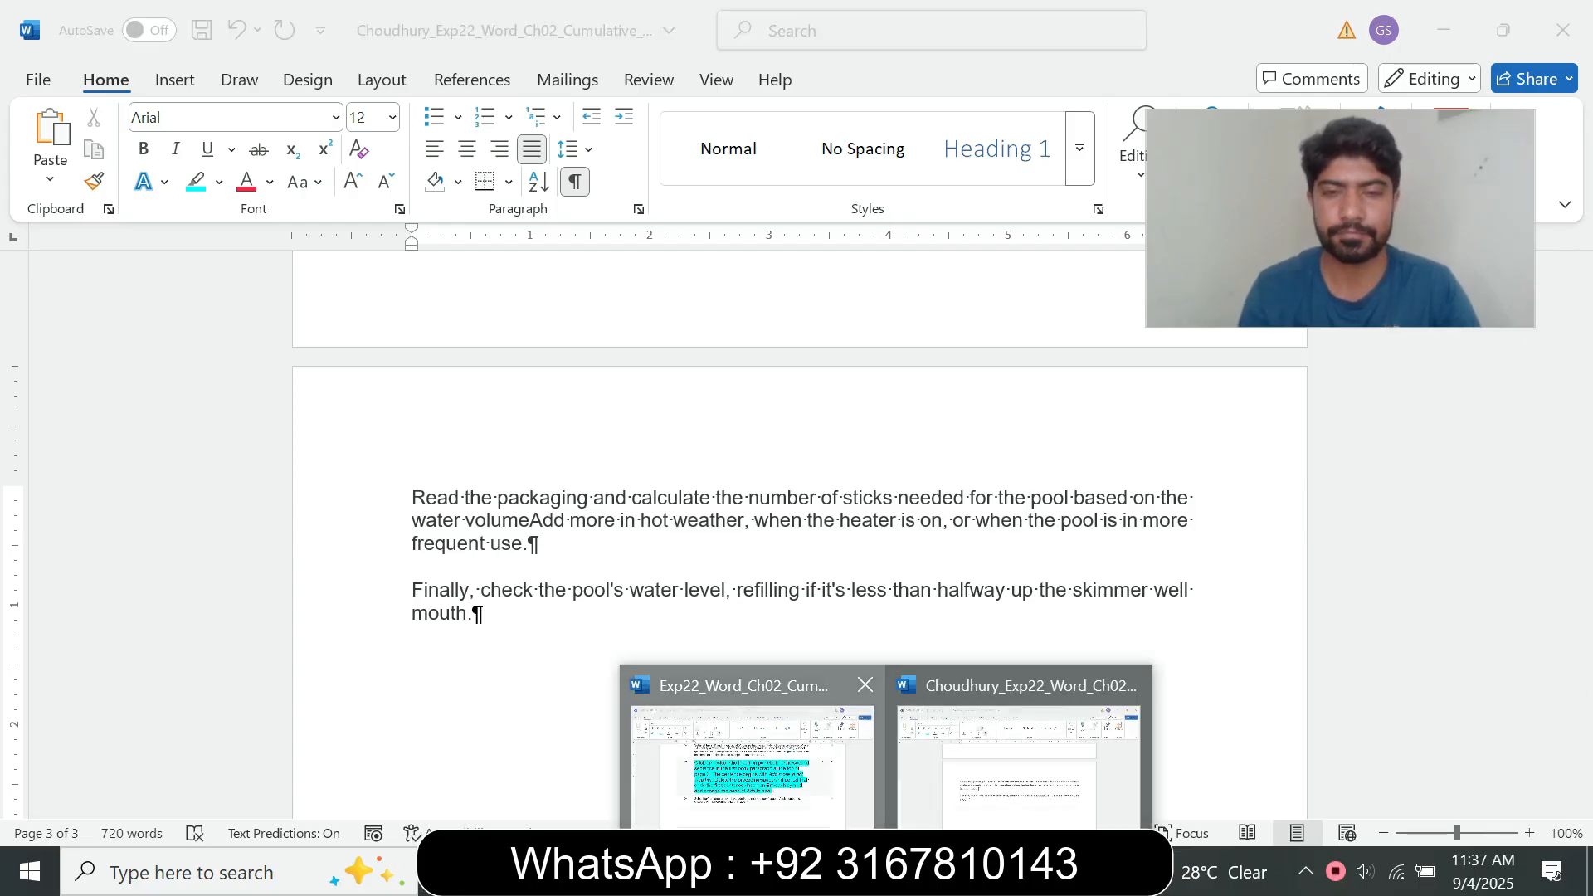
click(757, 755)
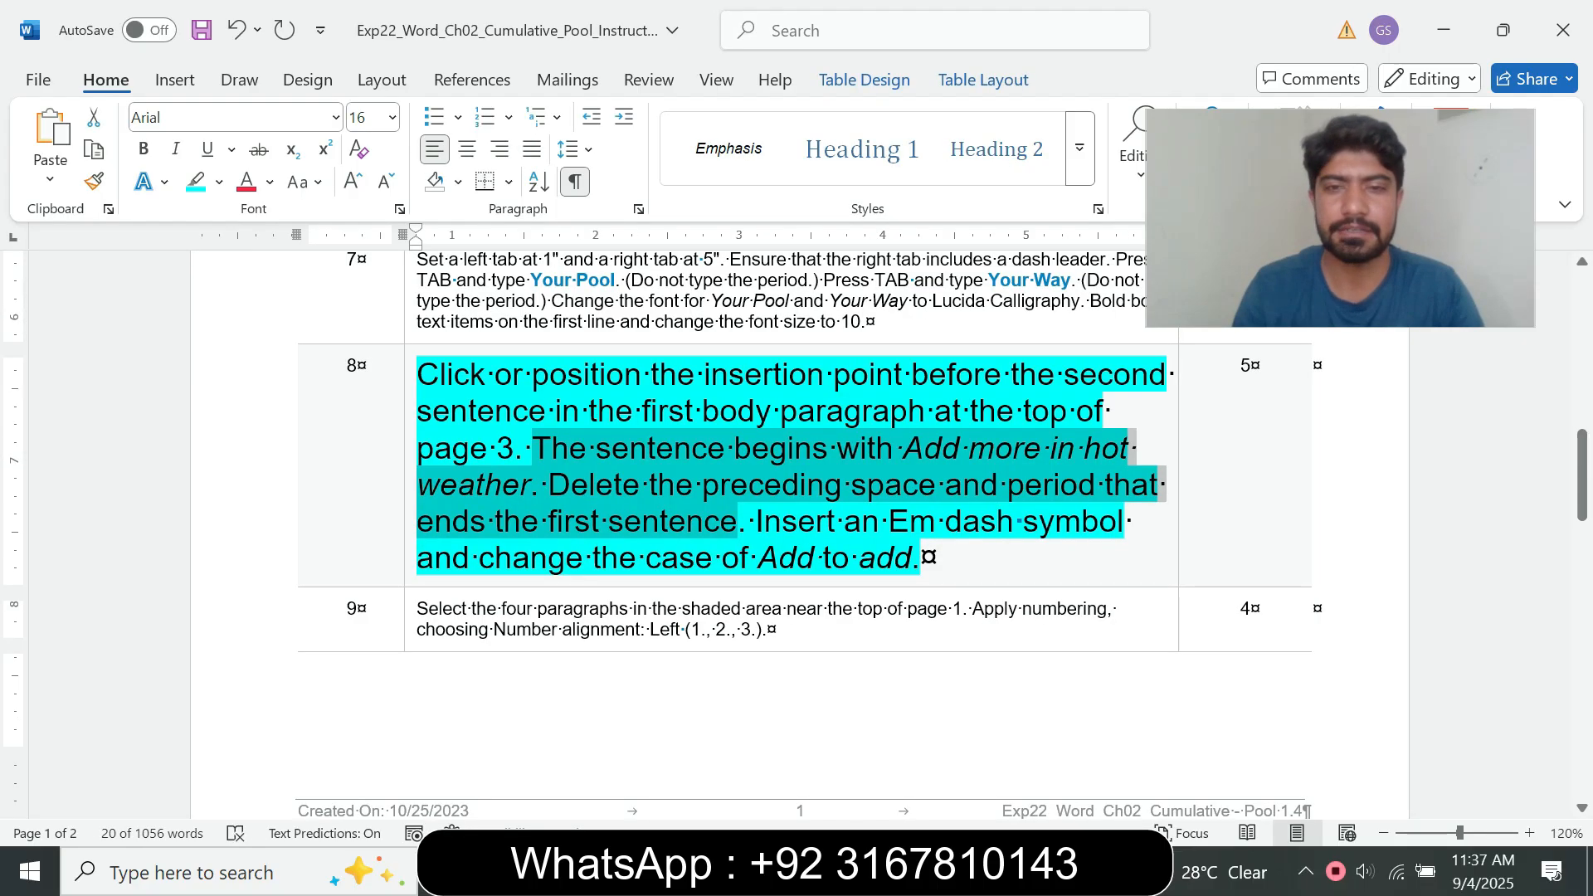
drag(756, 523, 921, 558)
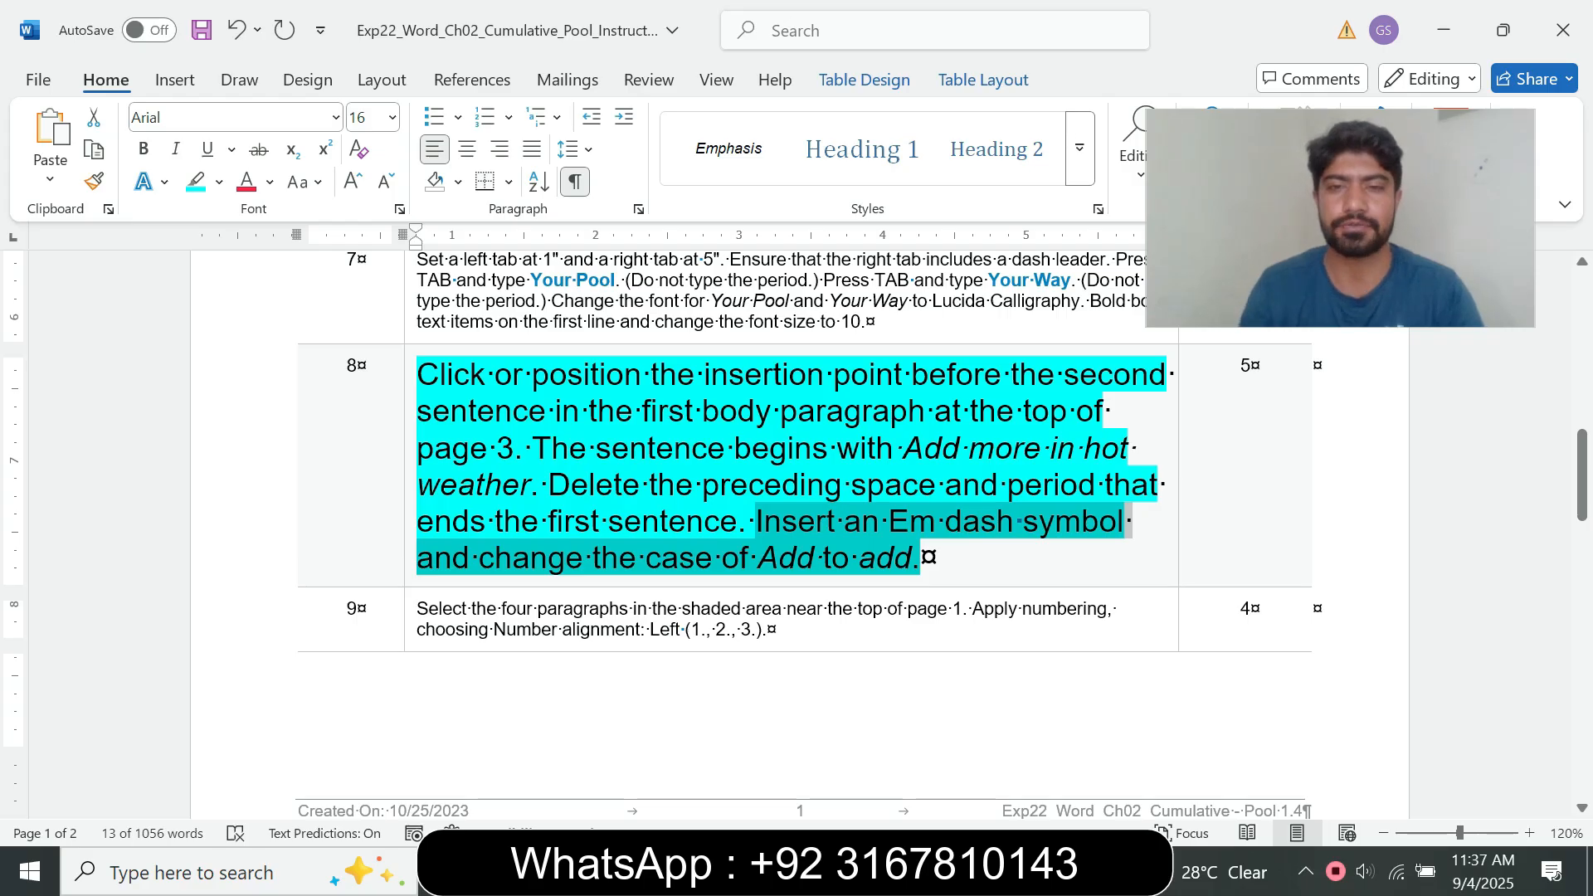
mouse_move(886, 871)
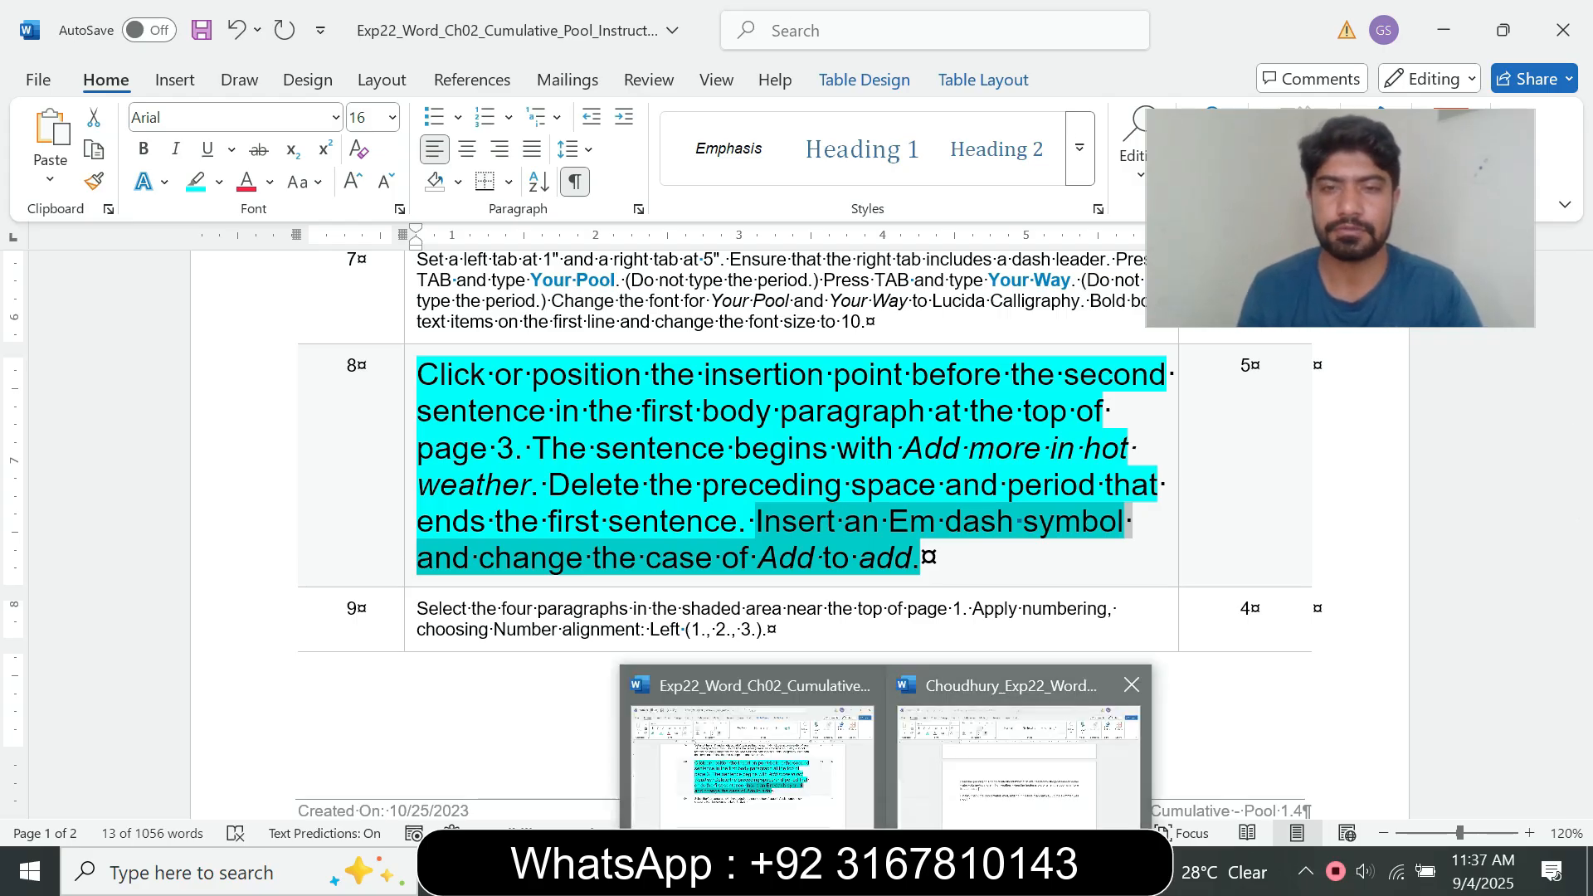
click(1020, 755)
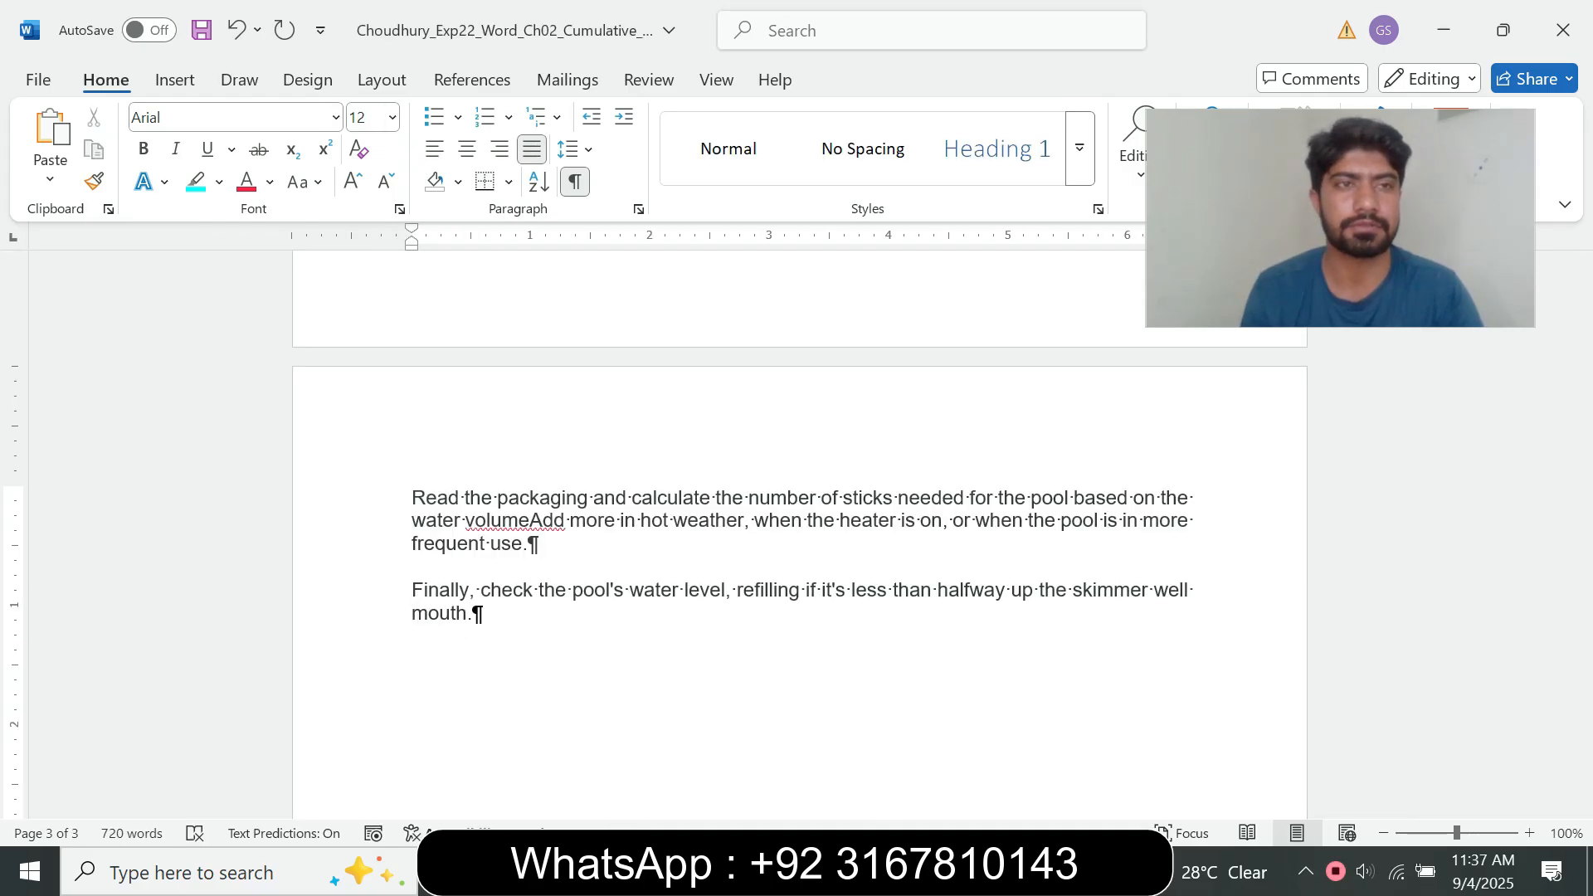
Step: Try inserting the Em Dash special character between "volume" and "Add" on page 3, and delete the inserted dashes
click(175, 79)
drag(1328, 219, 937, 306)
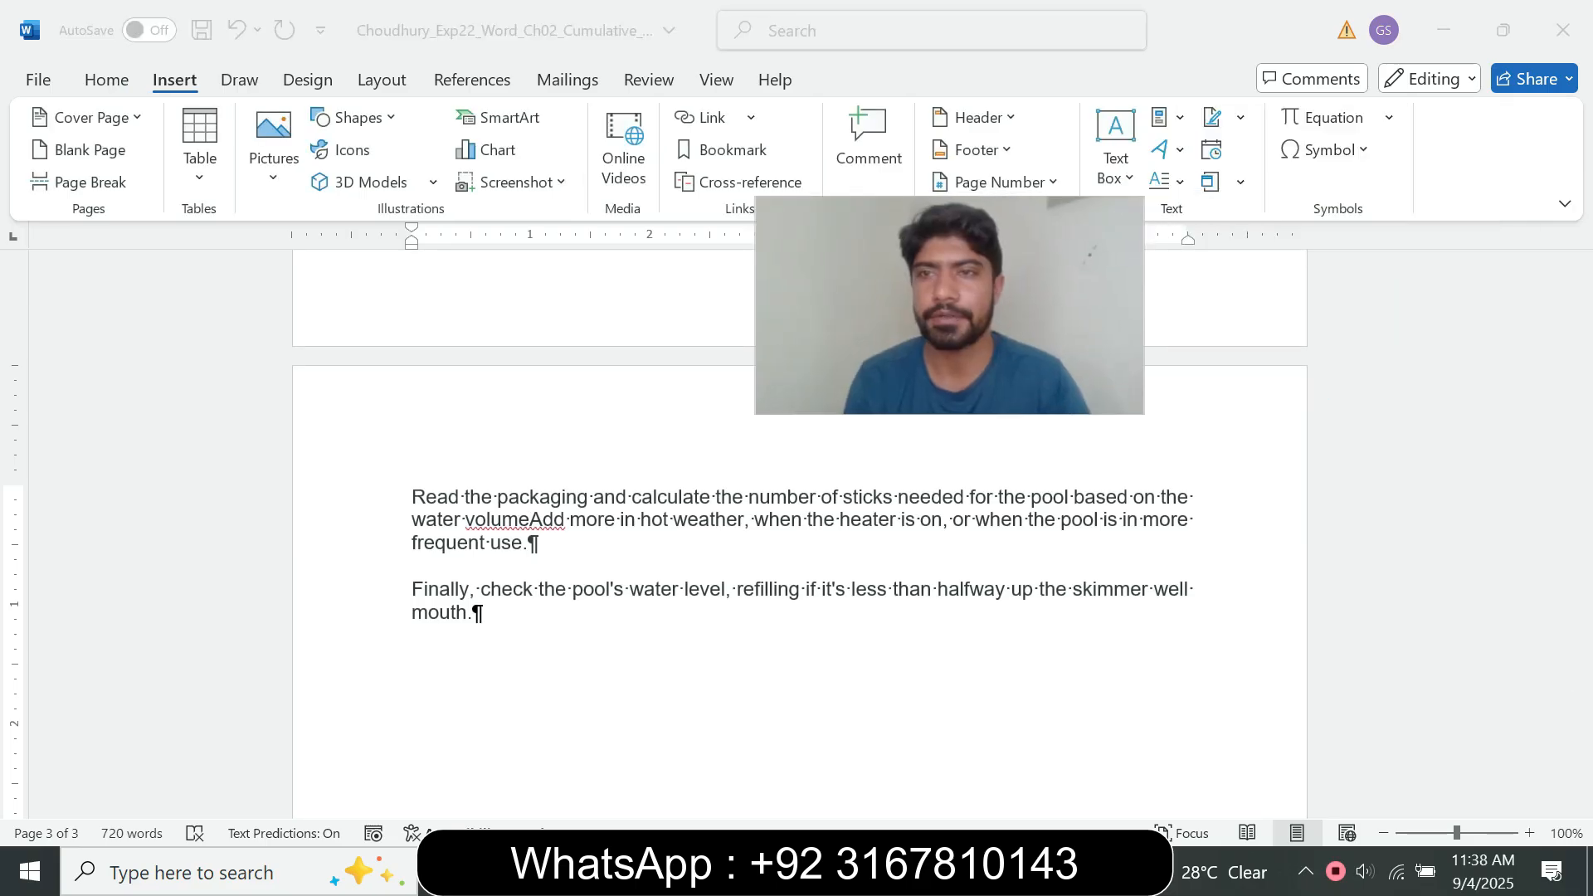
click(1326, 150)
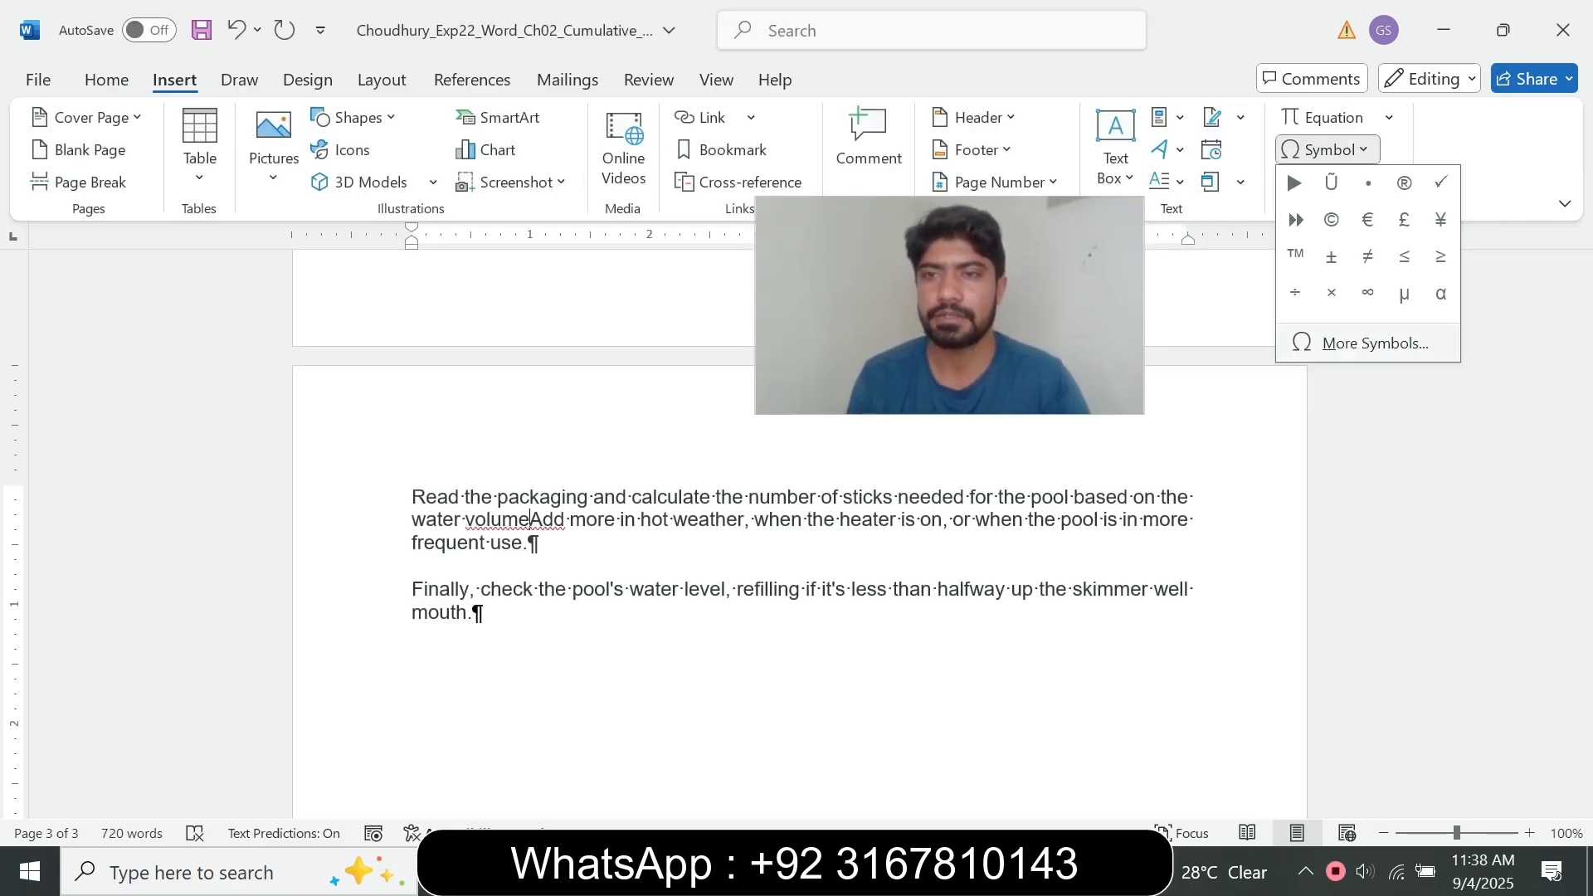
click(1374, 343)
drag(949, 305, 1299, 298)
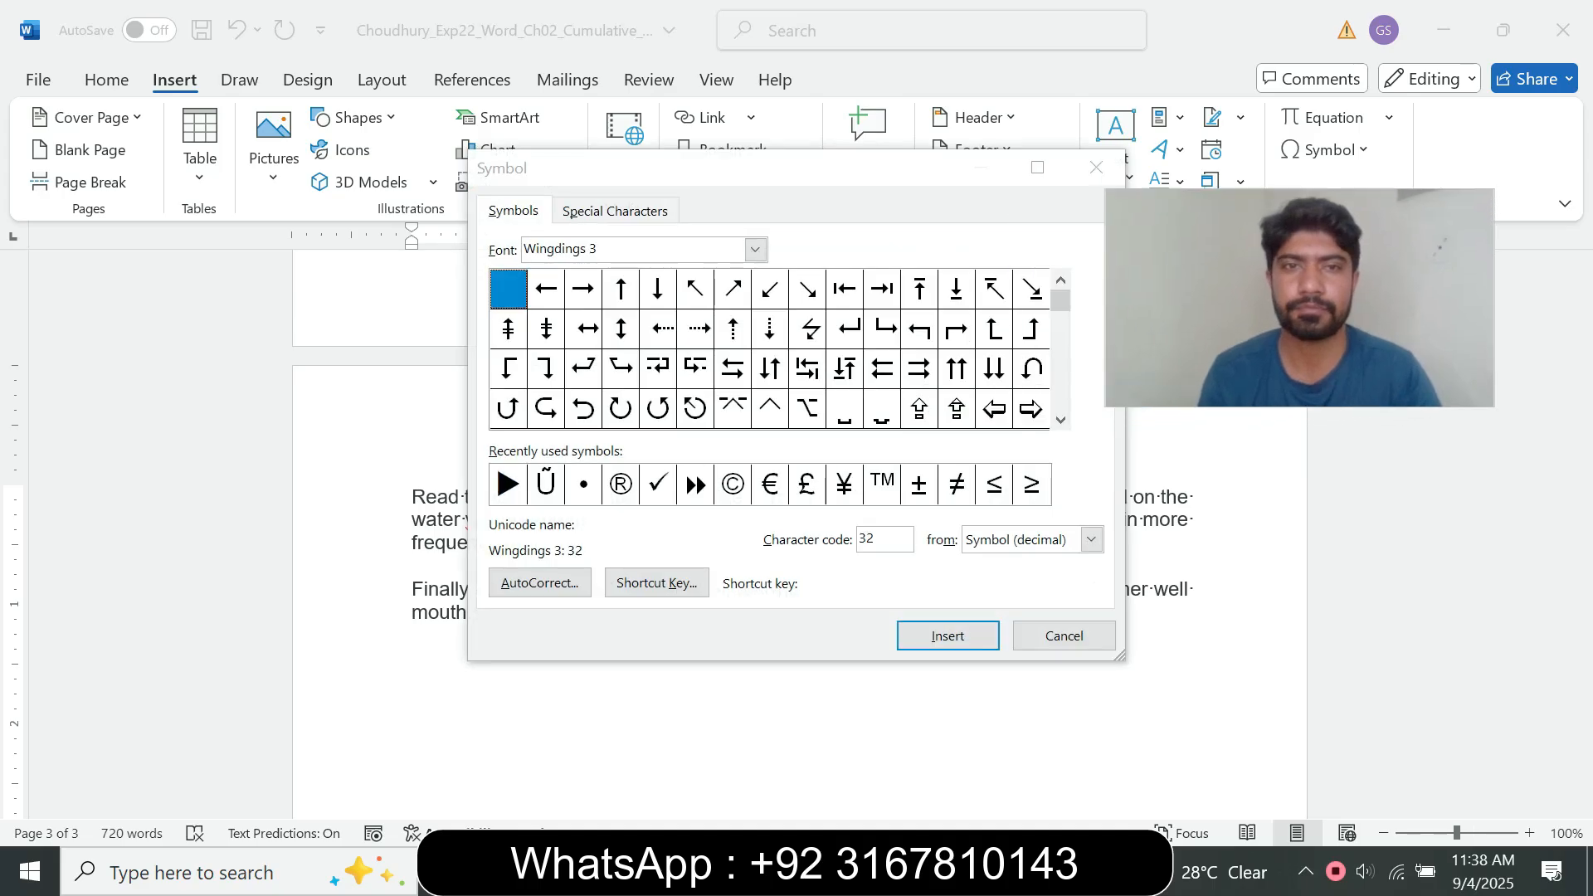
click(614, 211)
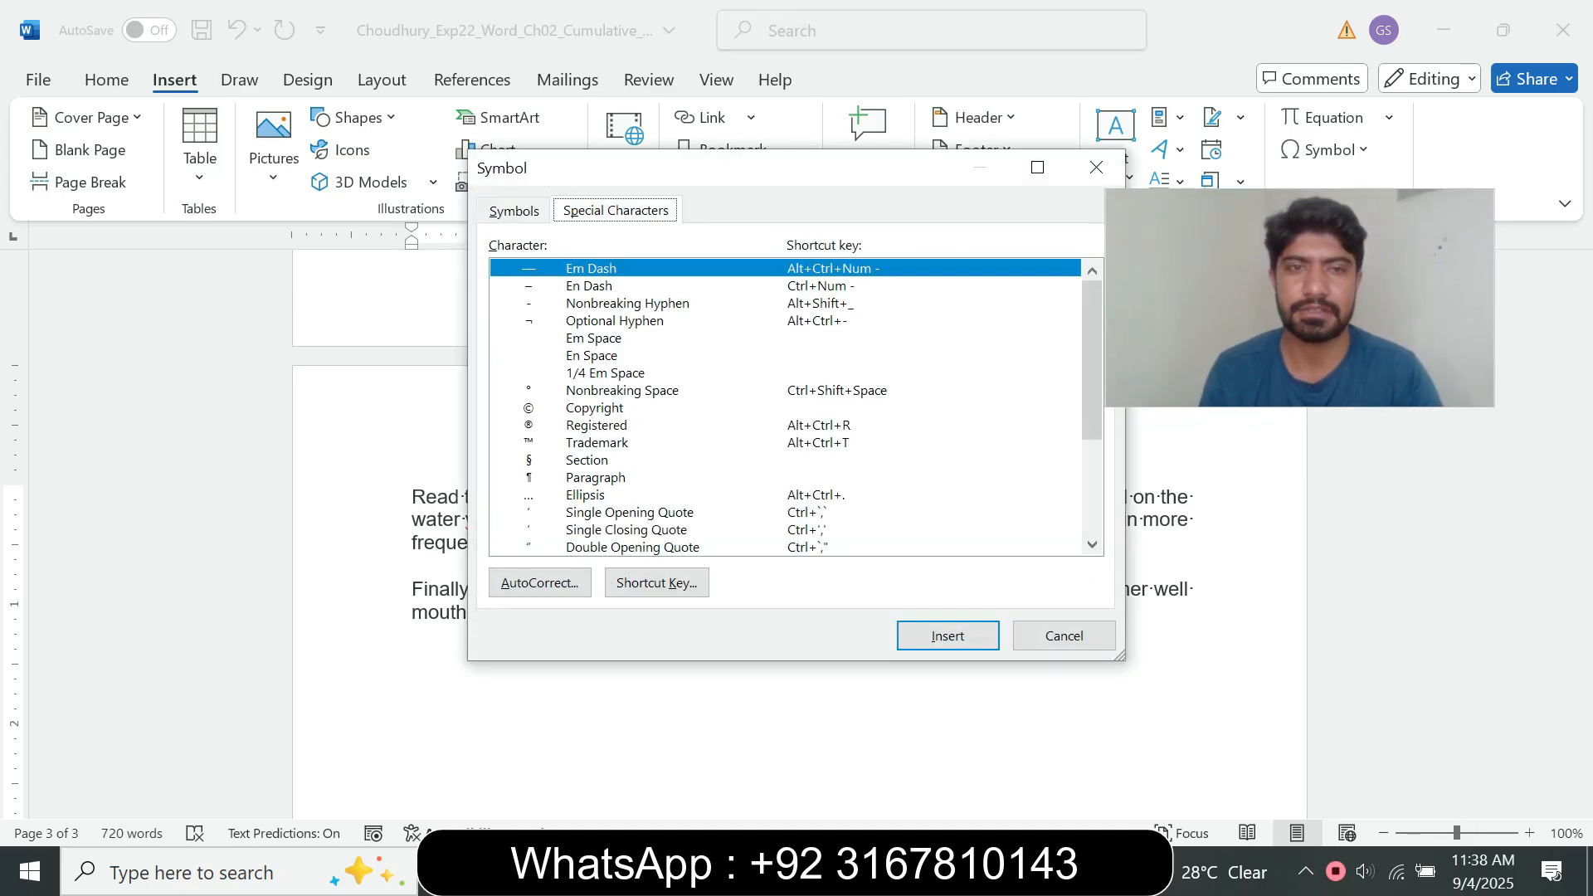
click(590, 269)
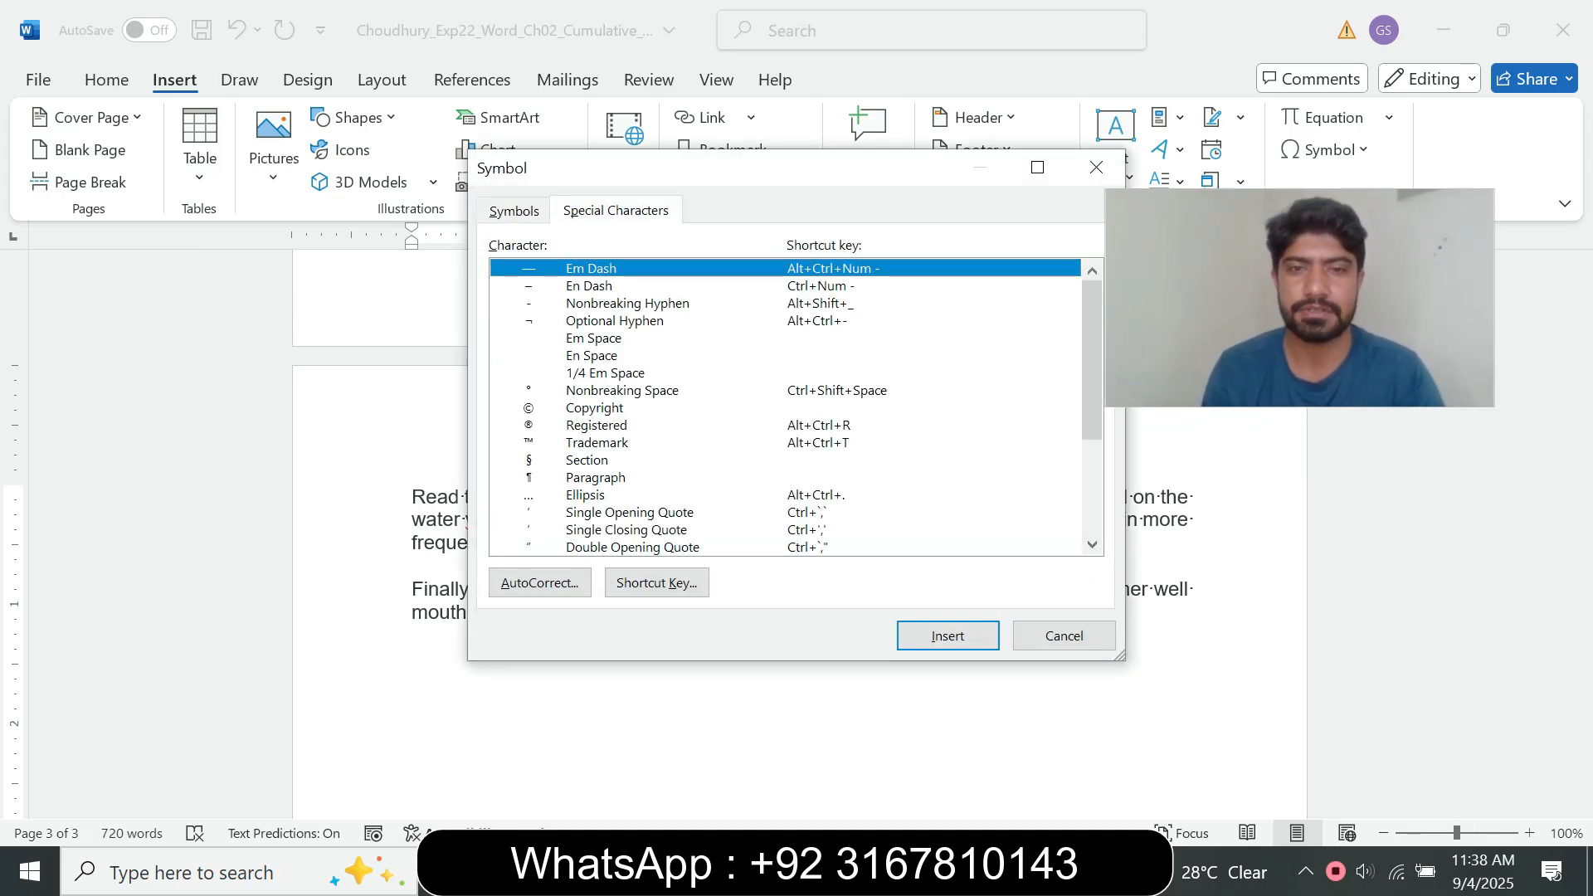
click(947, 635)
click(948, 635)
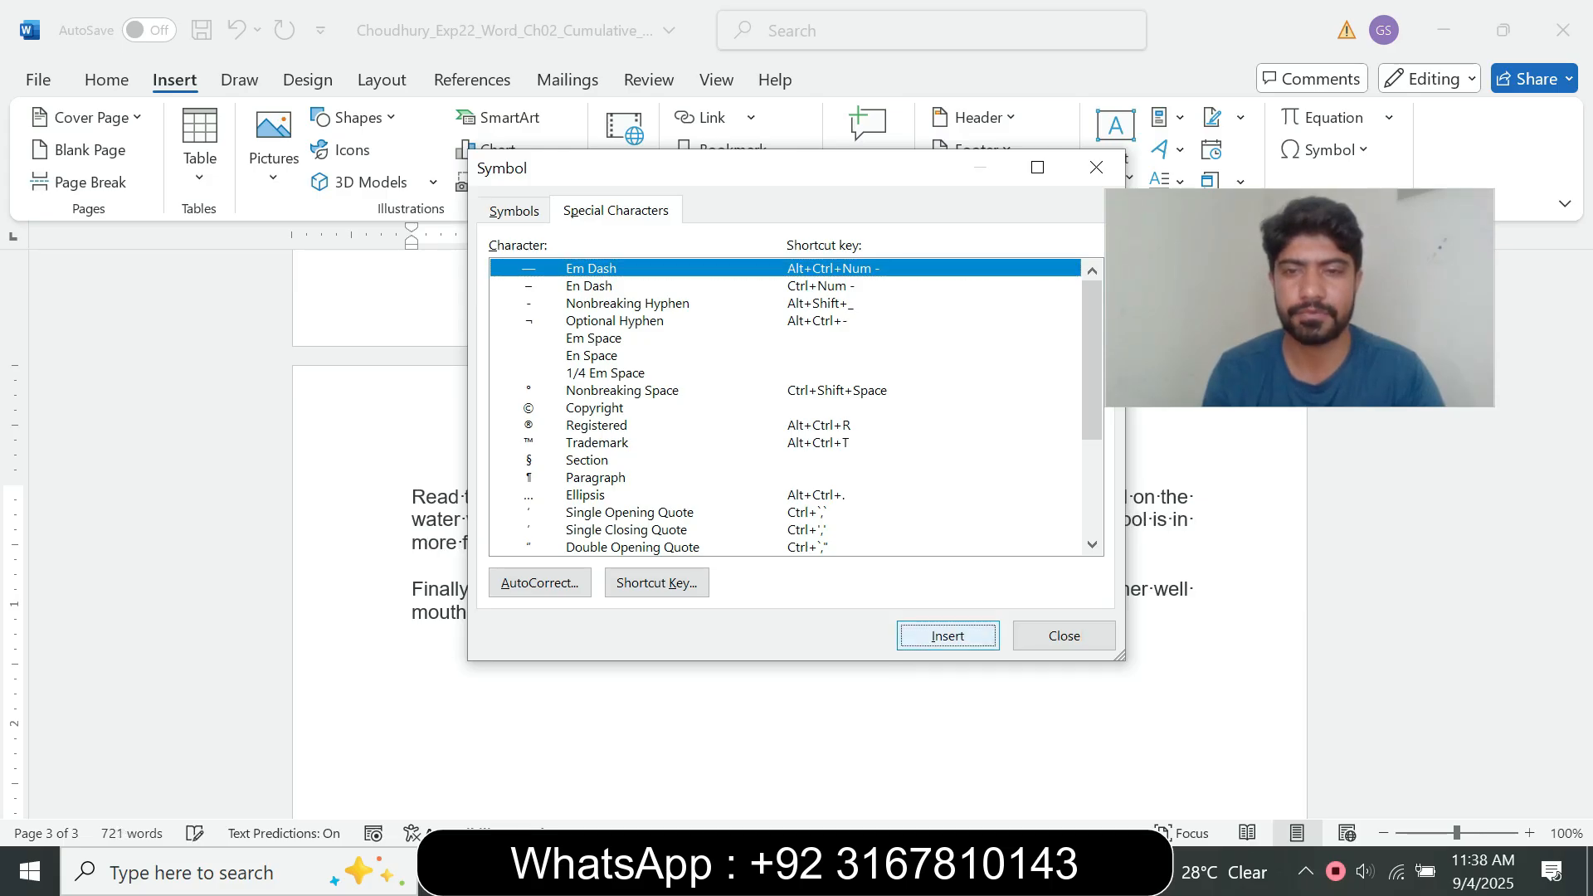
click(1064, 635)
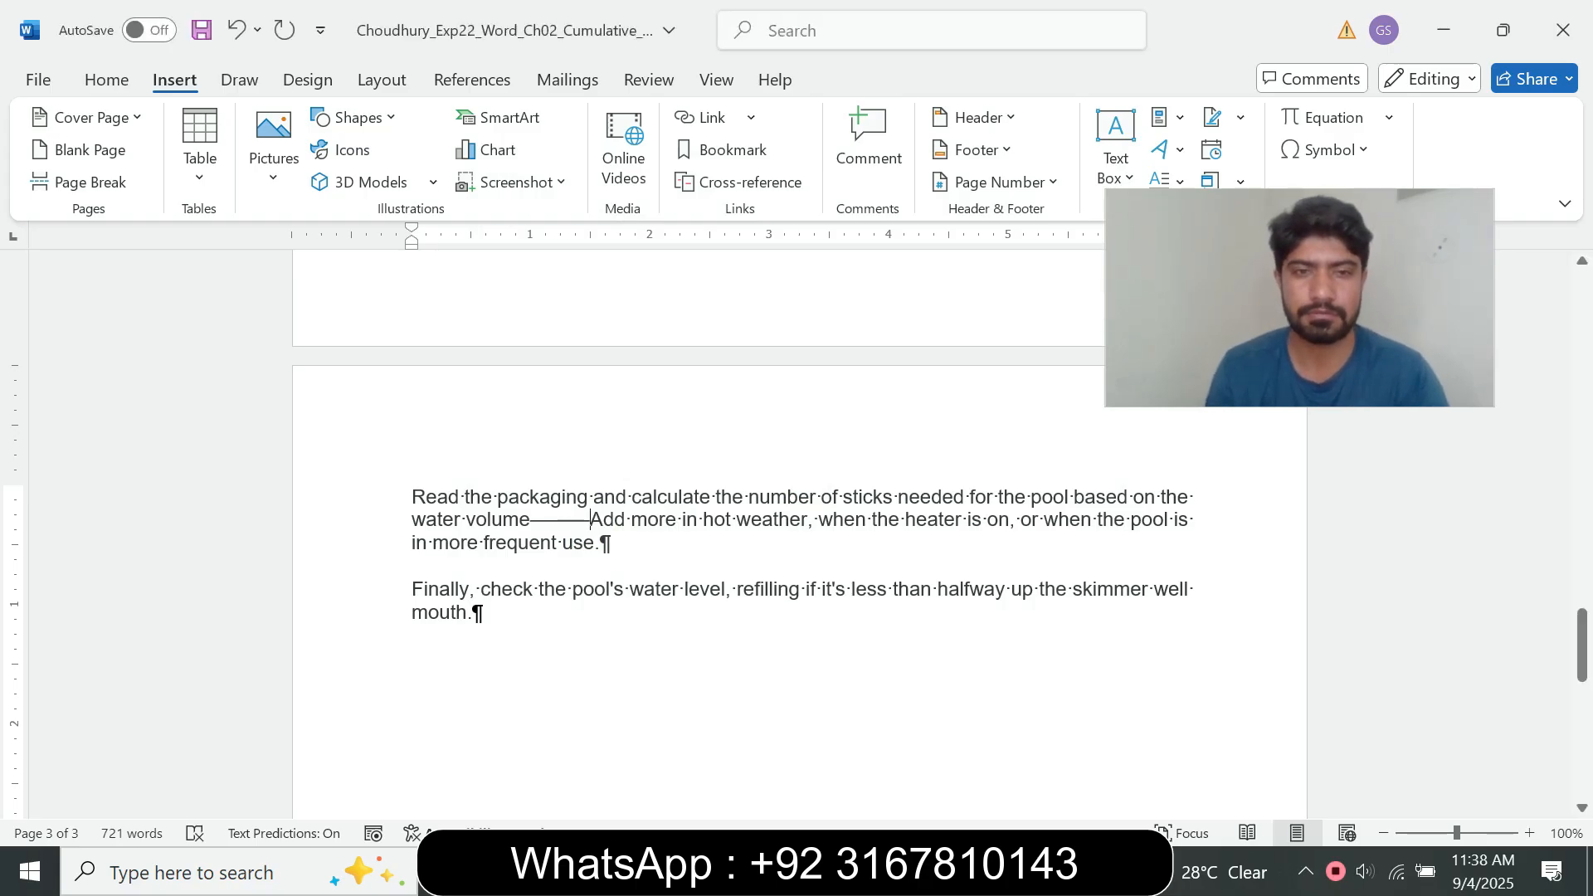
key(BackSpace)
key(BackSpace)
key(BackSpace)
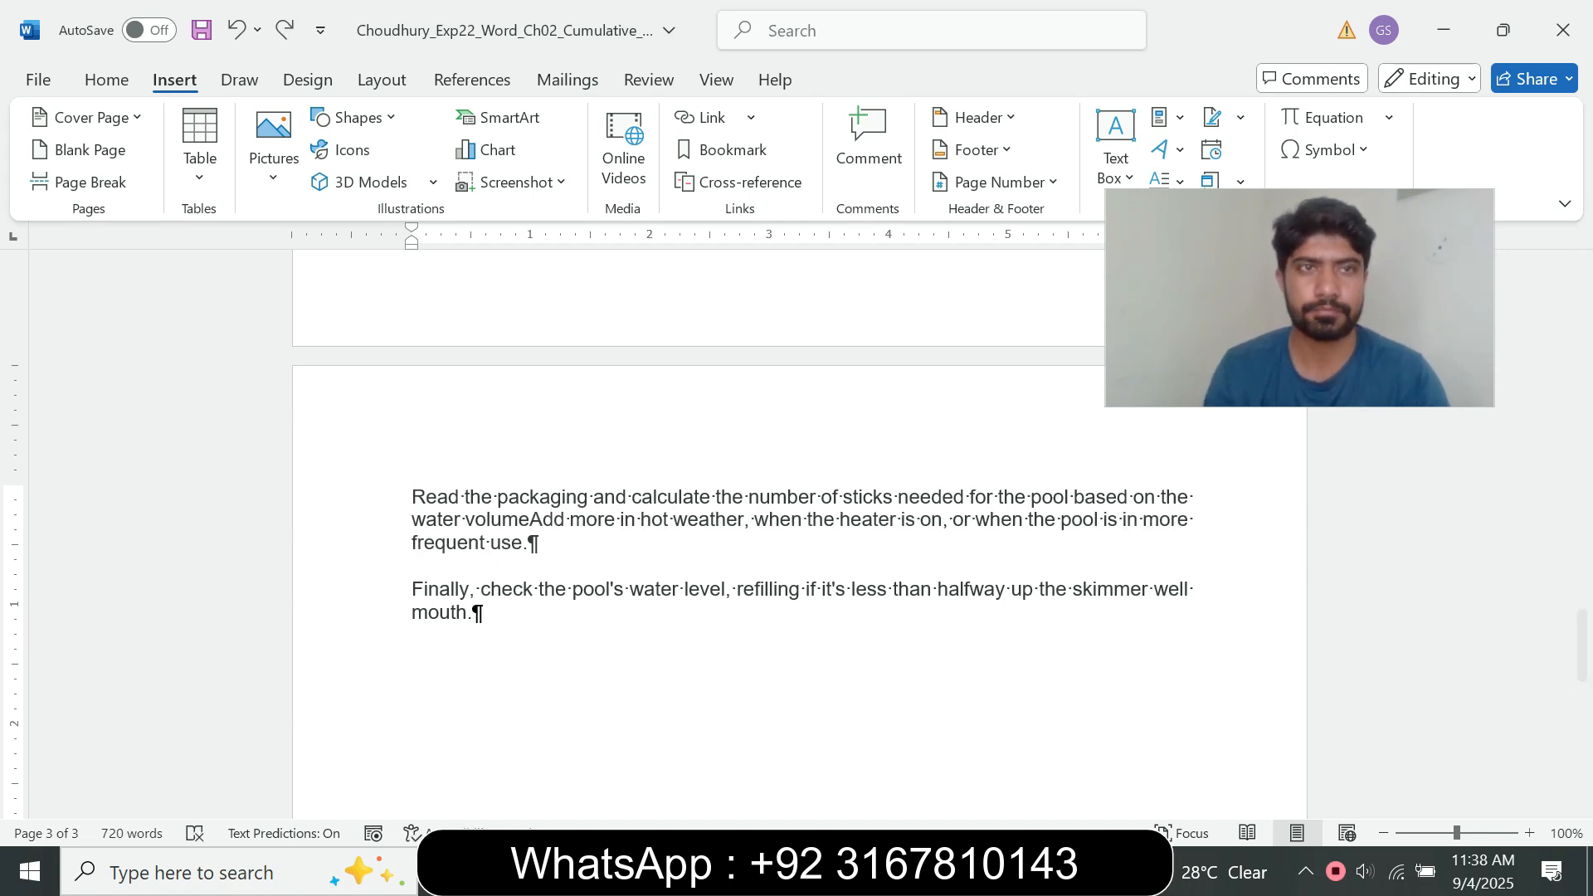
Step: Insert a single Em dash between "volume" and "Add" on page 3 and change "Add" to lowercase "add"
key(ctrl+alt+KP_Subtract)
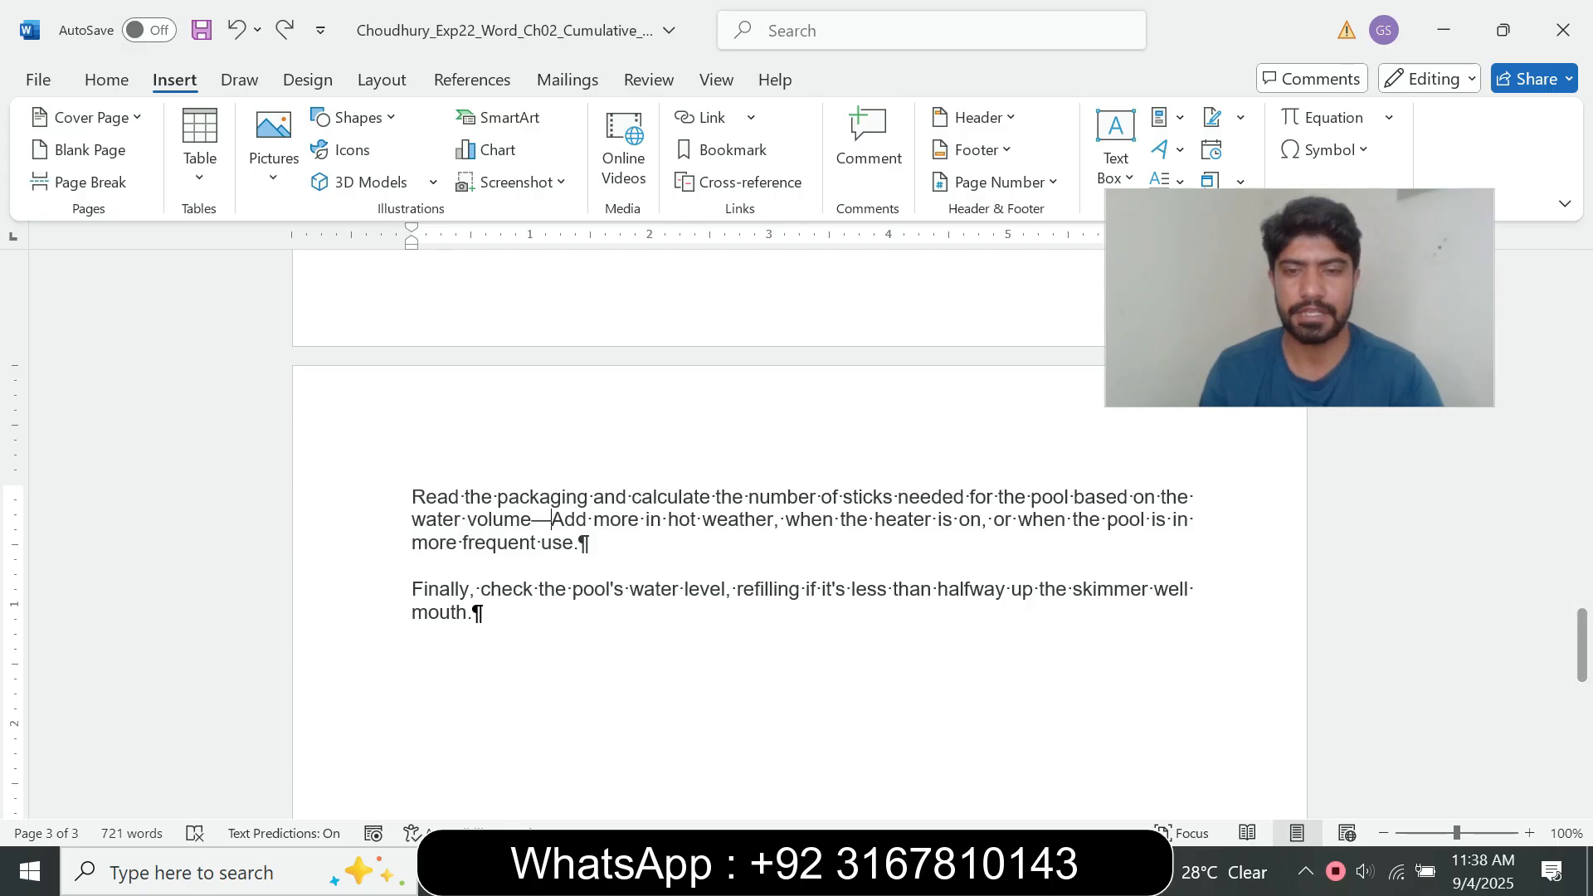
mouse_move(890, 872)
click(754, 747)
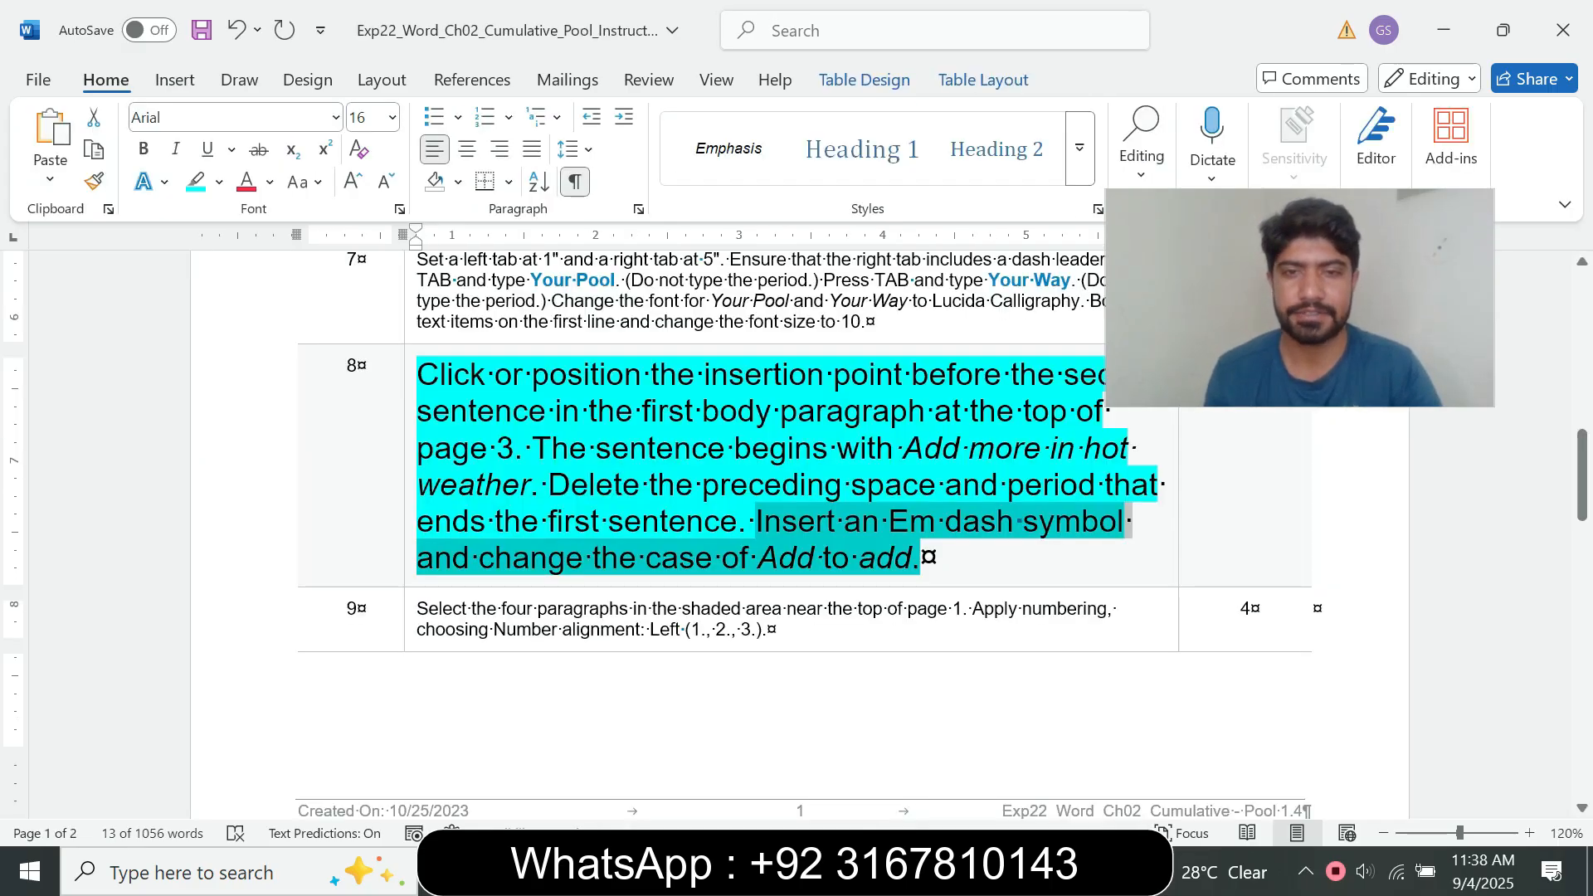
mouse_move(889, 871)
click(1027, 746)
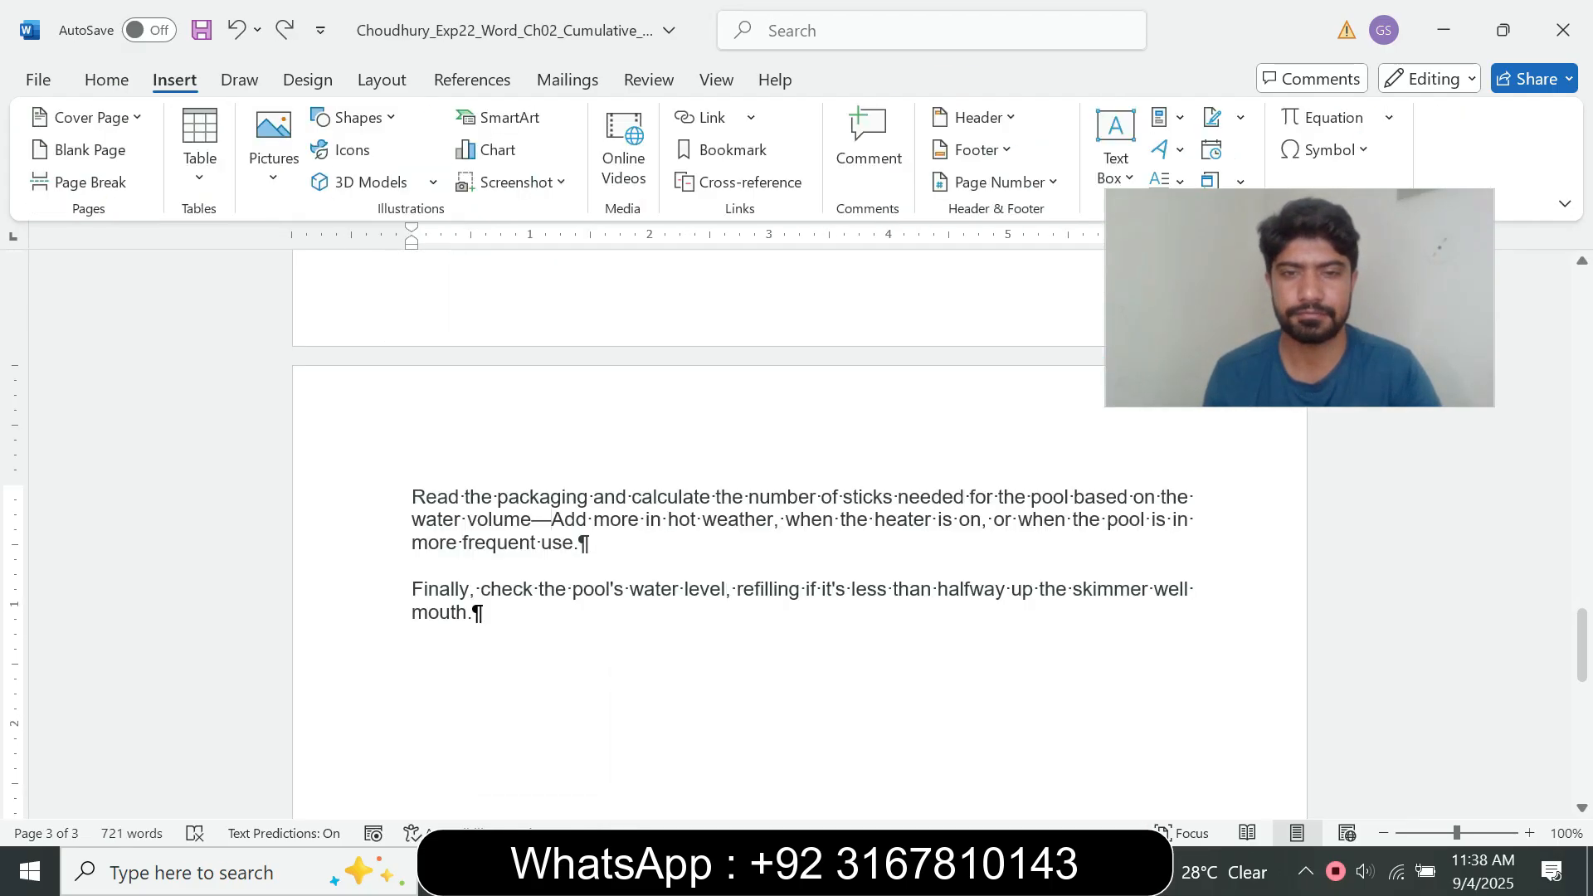
key(BackSpace)
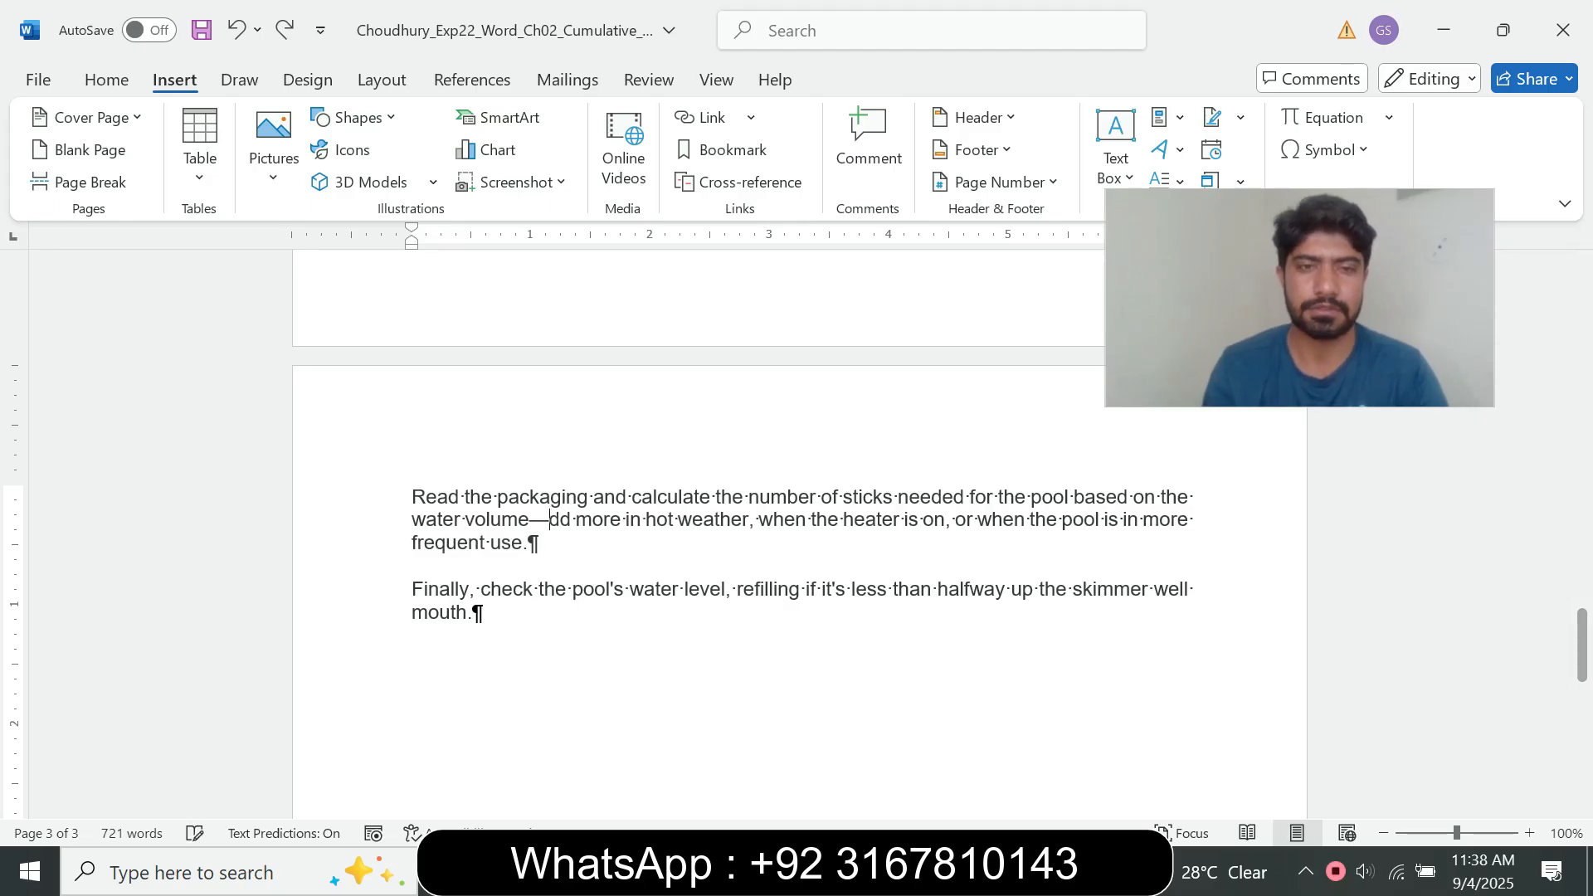
text(a)
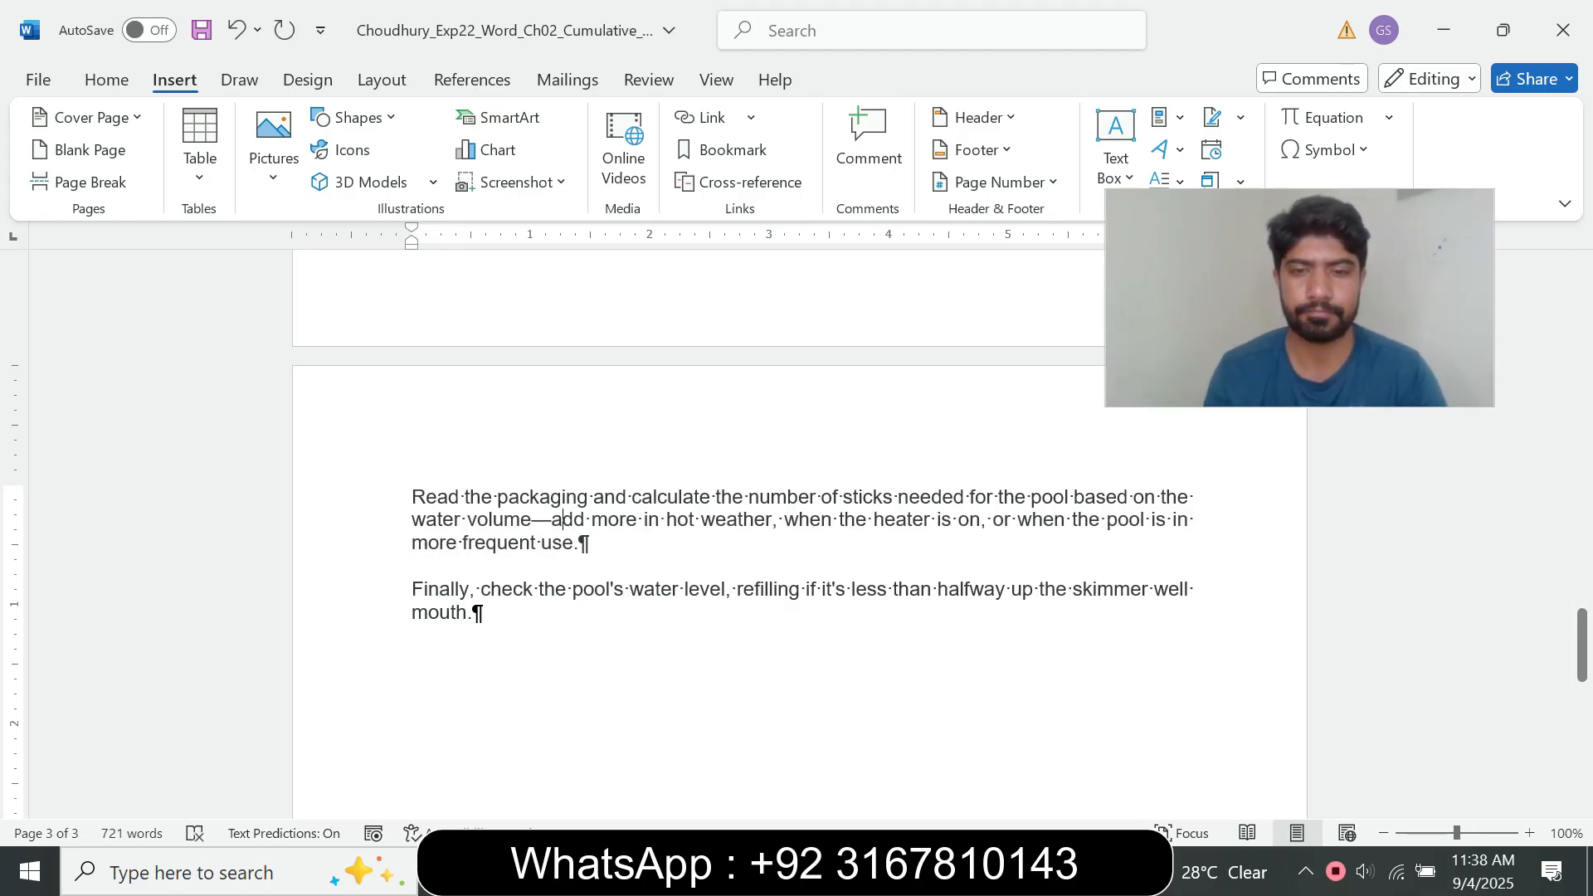
Step: Return to the instructions document, reset the step 8 text to font size 9 and remove its highlight
mouse_move(887, 871)
click(761, 747)
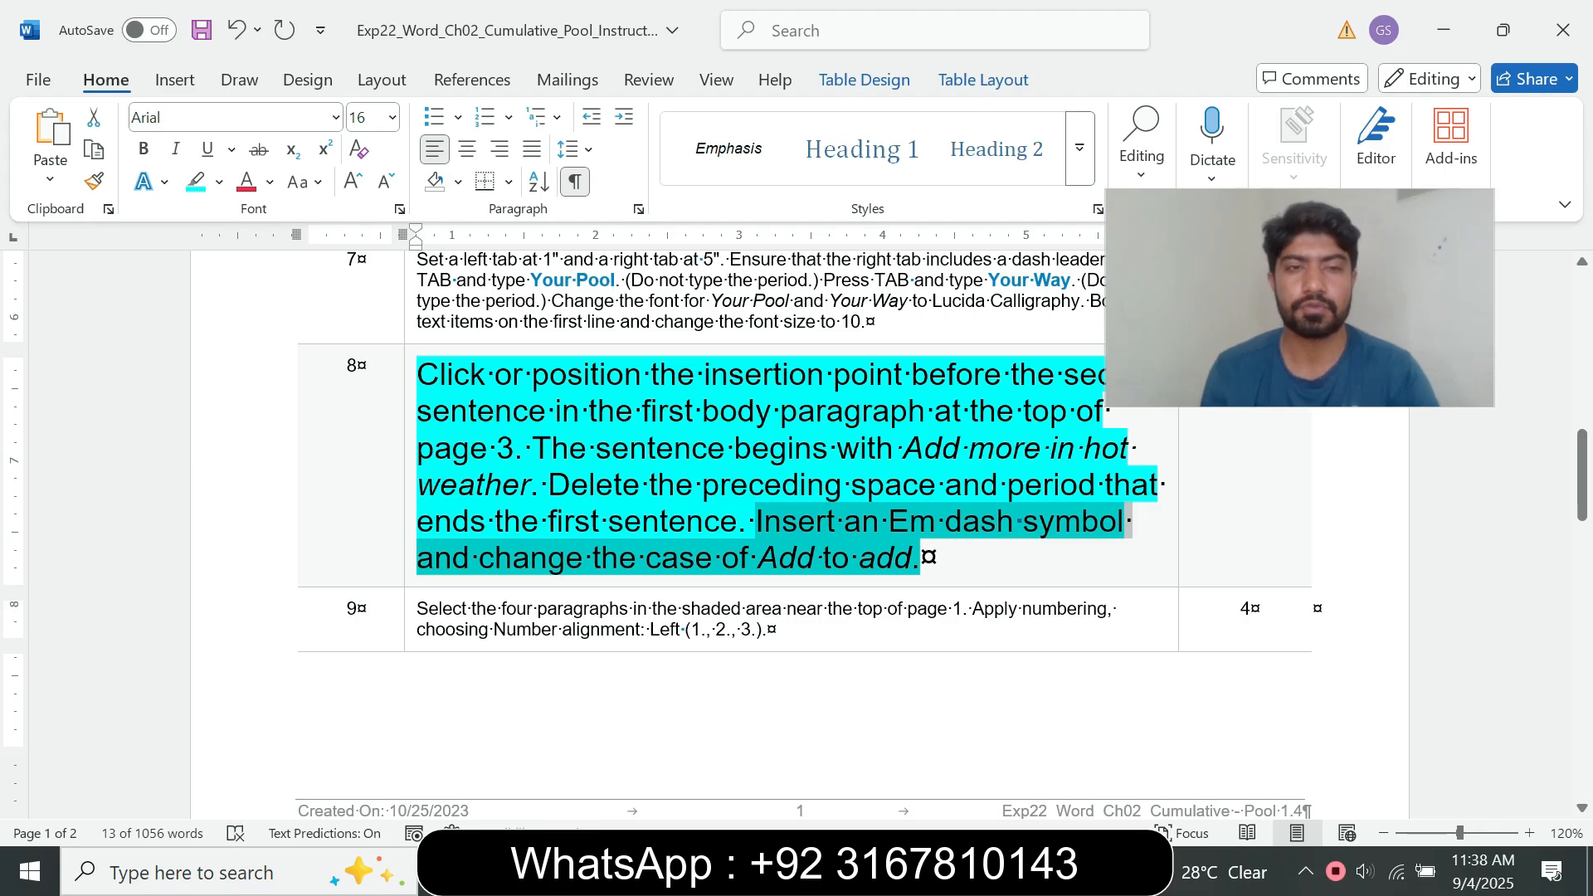
click(410, 565)
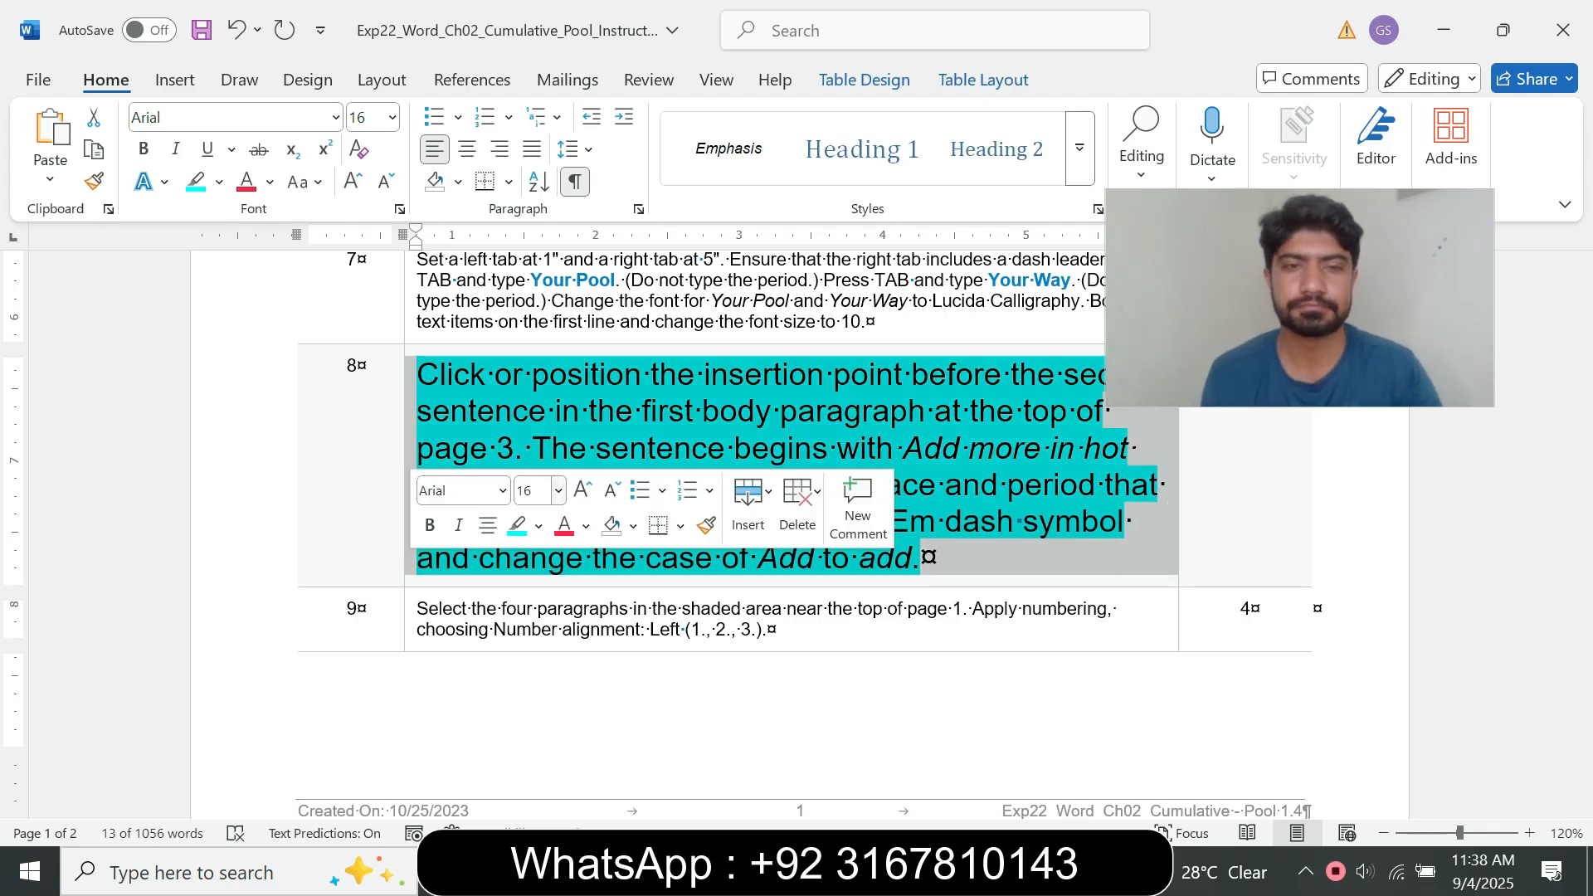
click(558, 490)
click(536, 45)
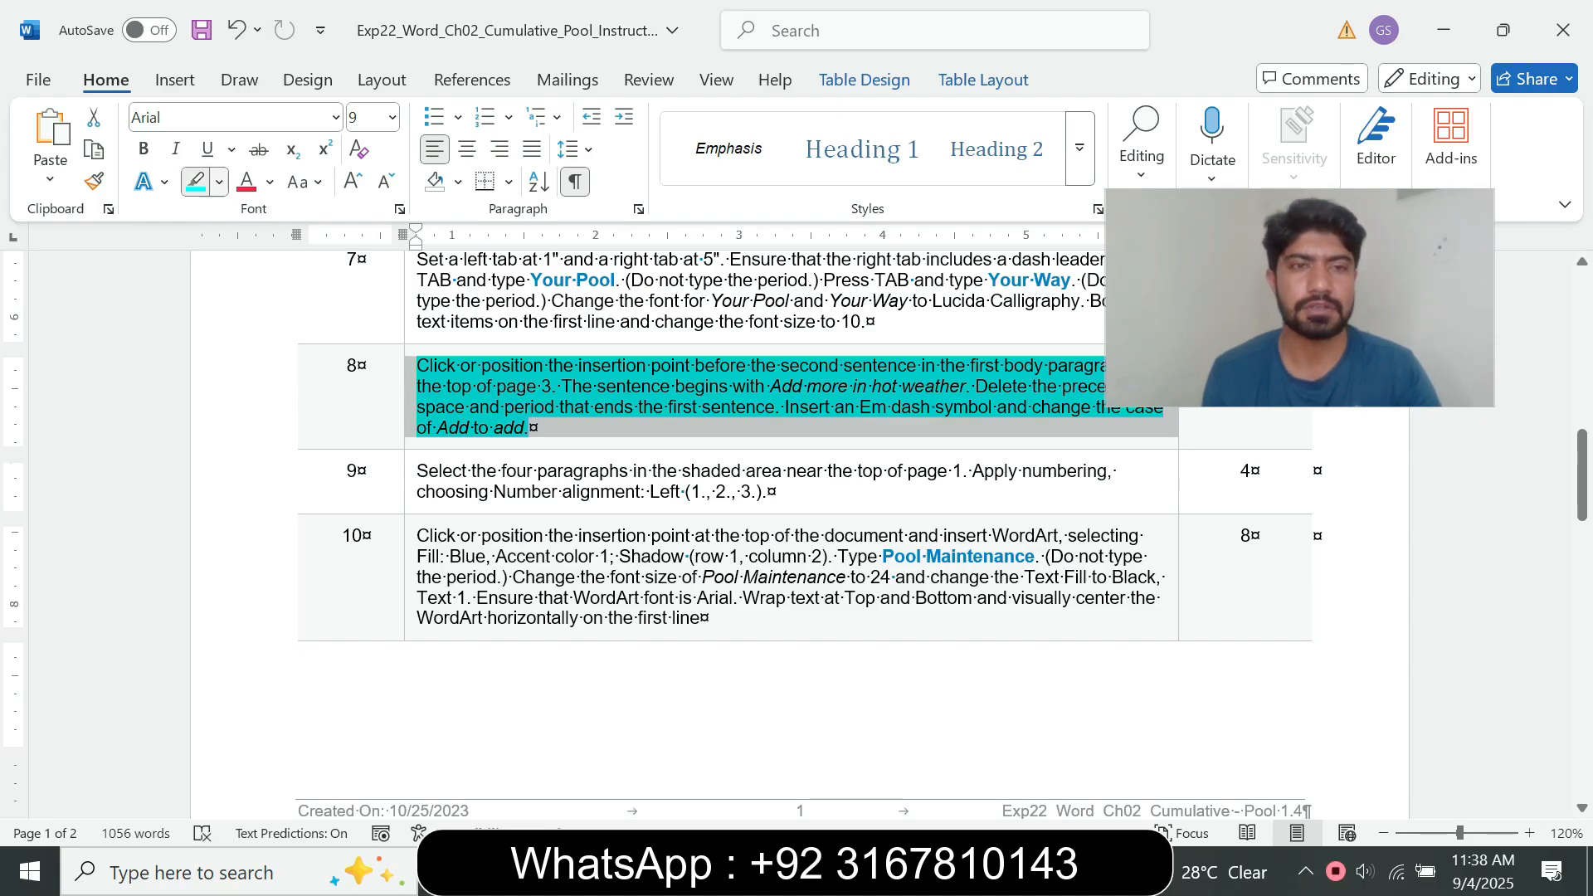
click(219, 182)
click(266, 381)
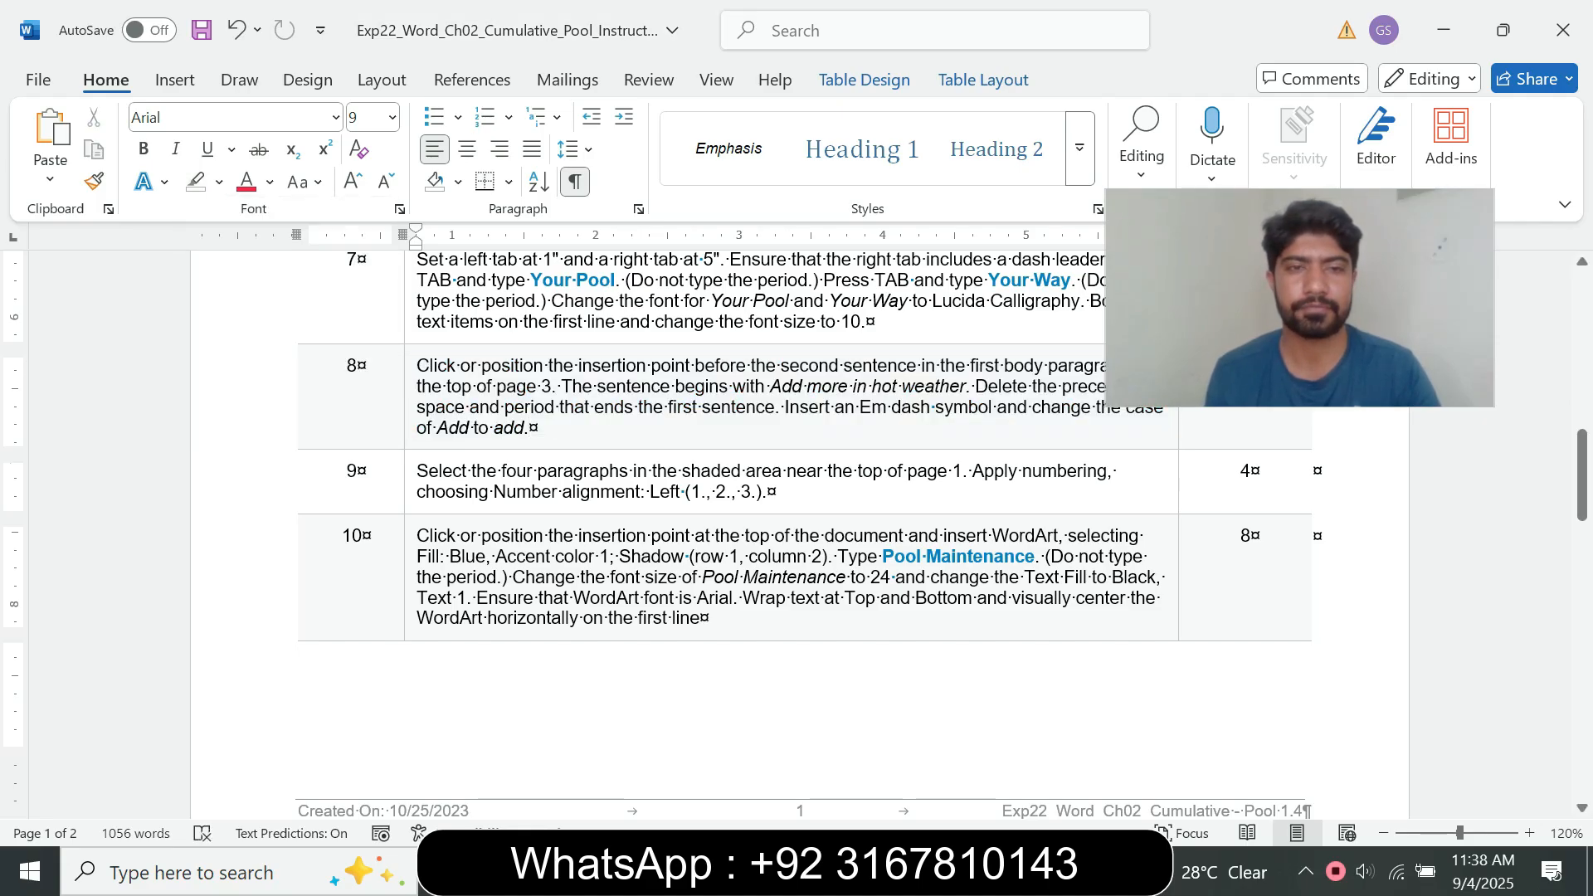
Step: Enlarge the step 9 instruction text to font size 10 and highlight it in turquoise
click(410, 490)
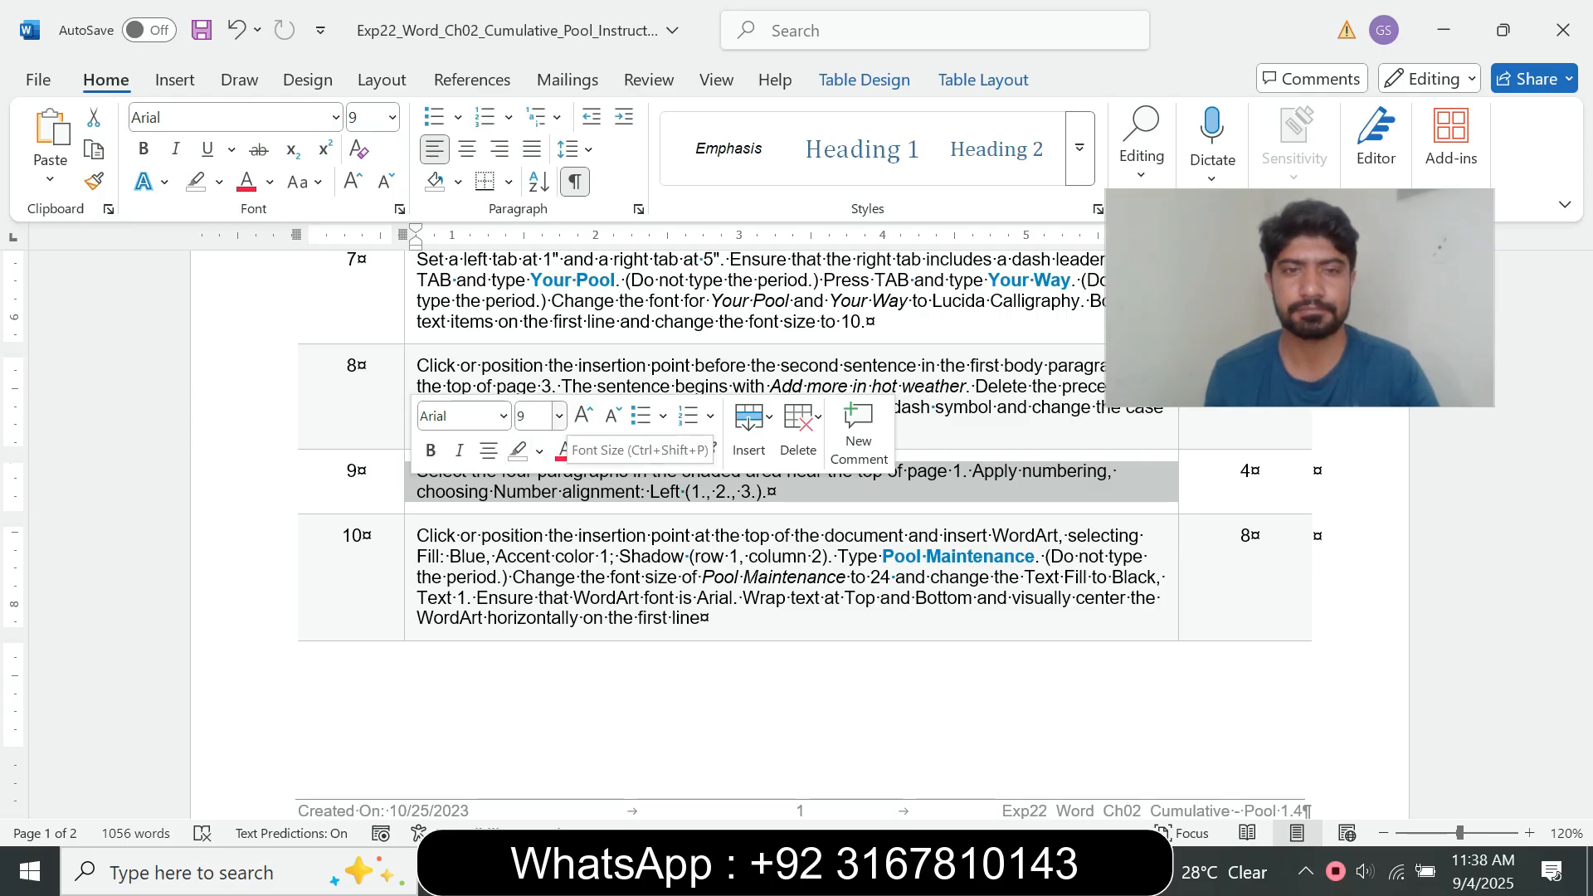
click(559, 416)
click(535, 485)
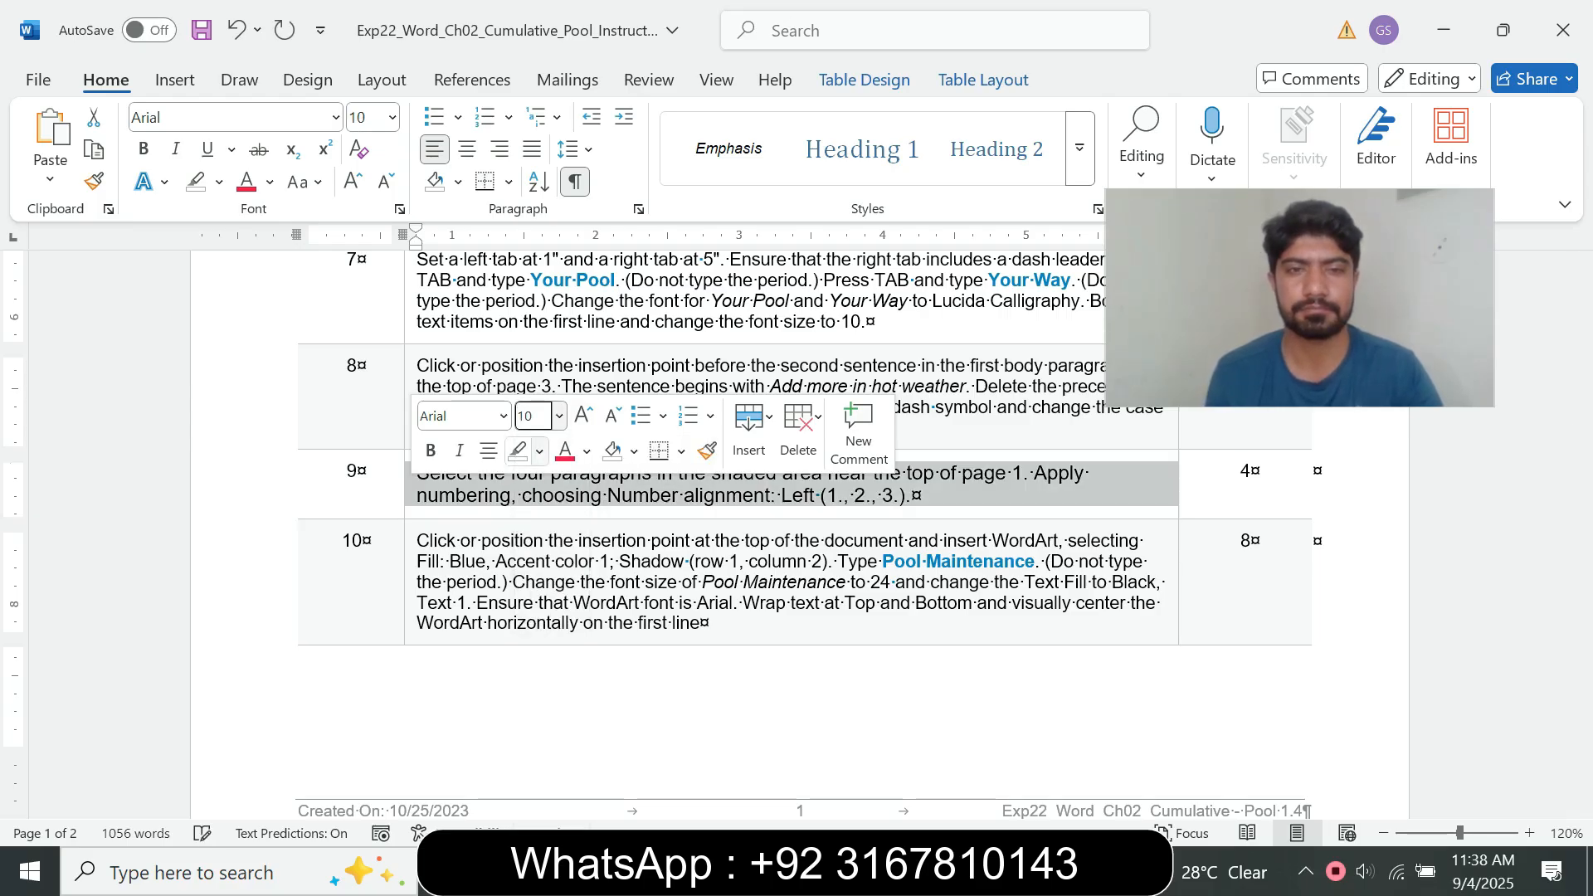
click(539, 451)
click(585, 537)
click(507, 562)
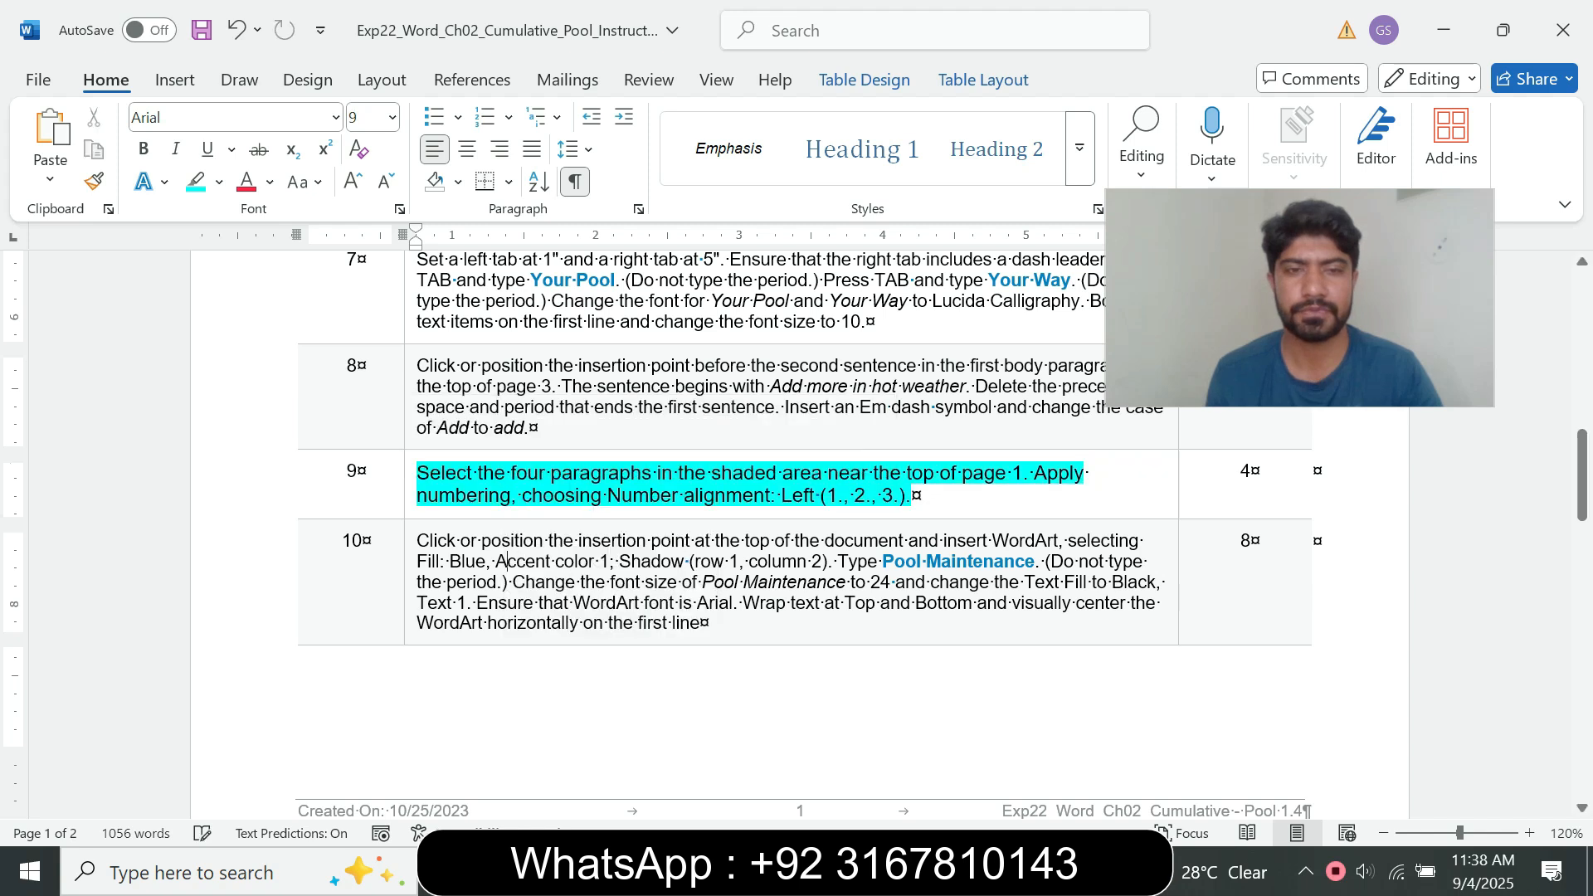
Step: Read step 9's instruction and select the four paragraphs in the shaded area on page 1 of the pool document
drag(416, 473, 911, 495)
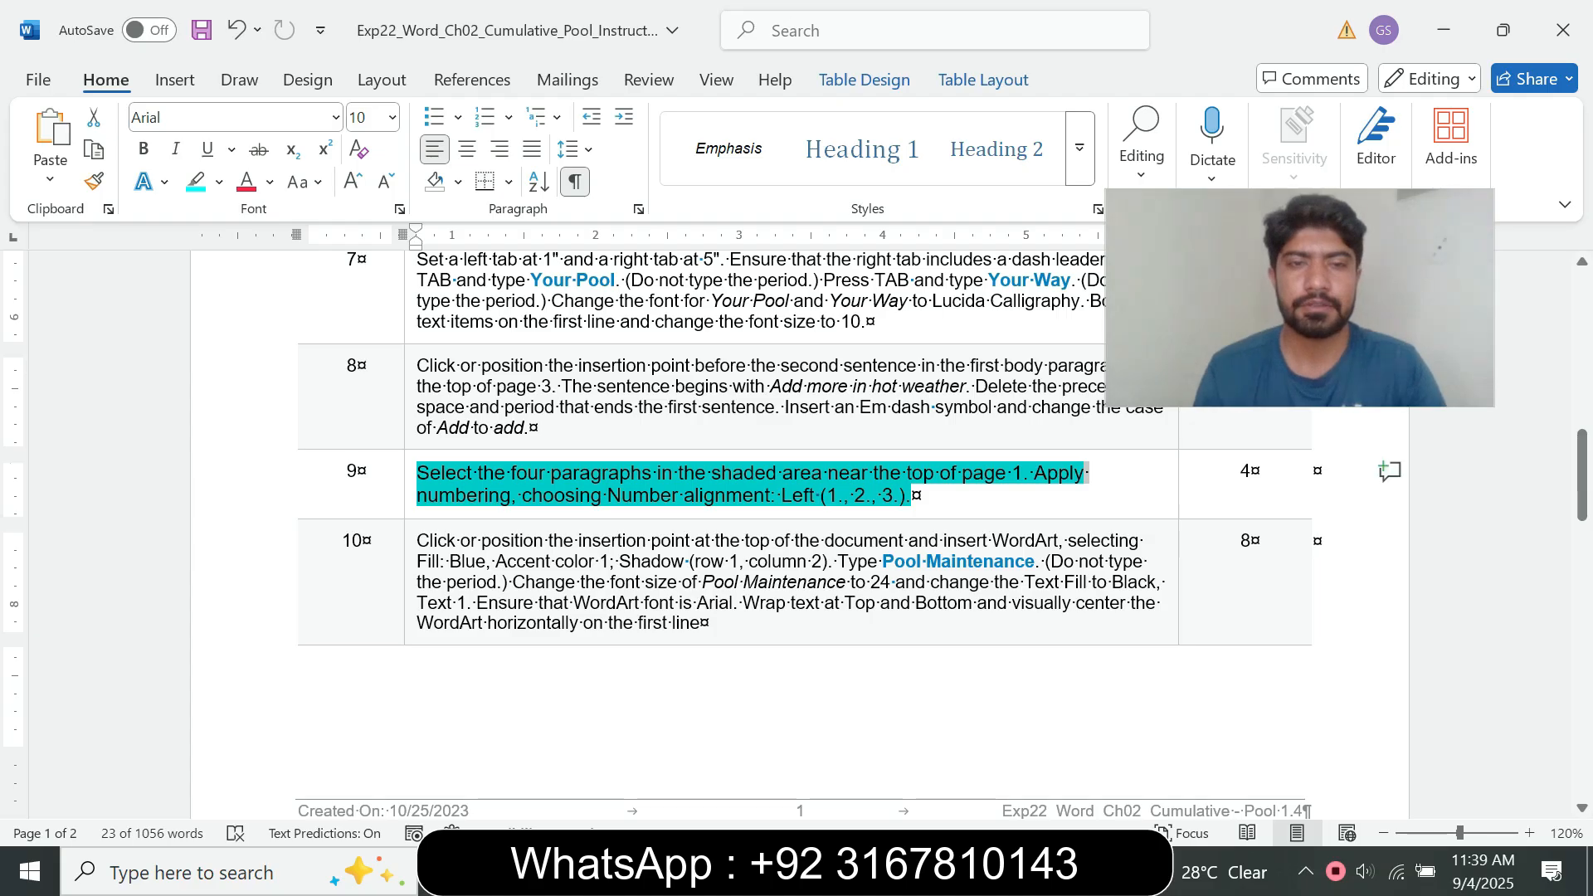
click(479, 474)
drag(479, 474, 764, 496)
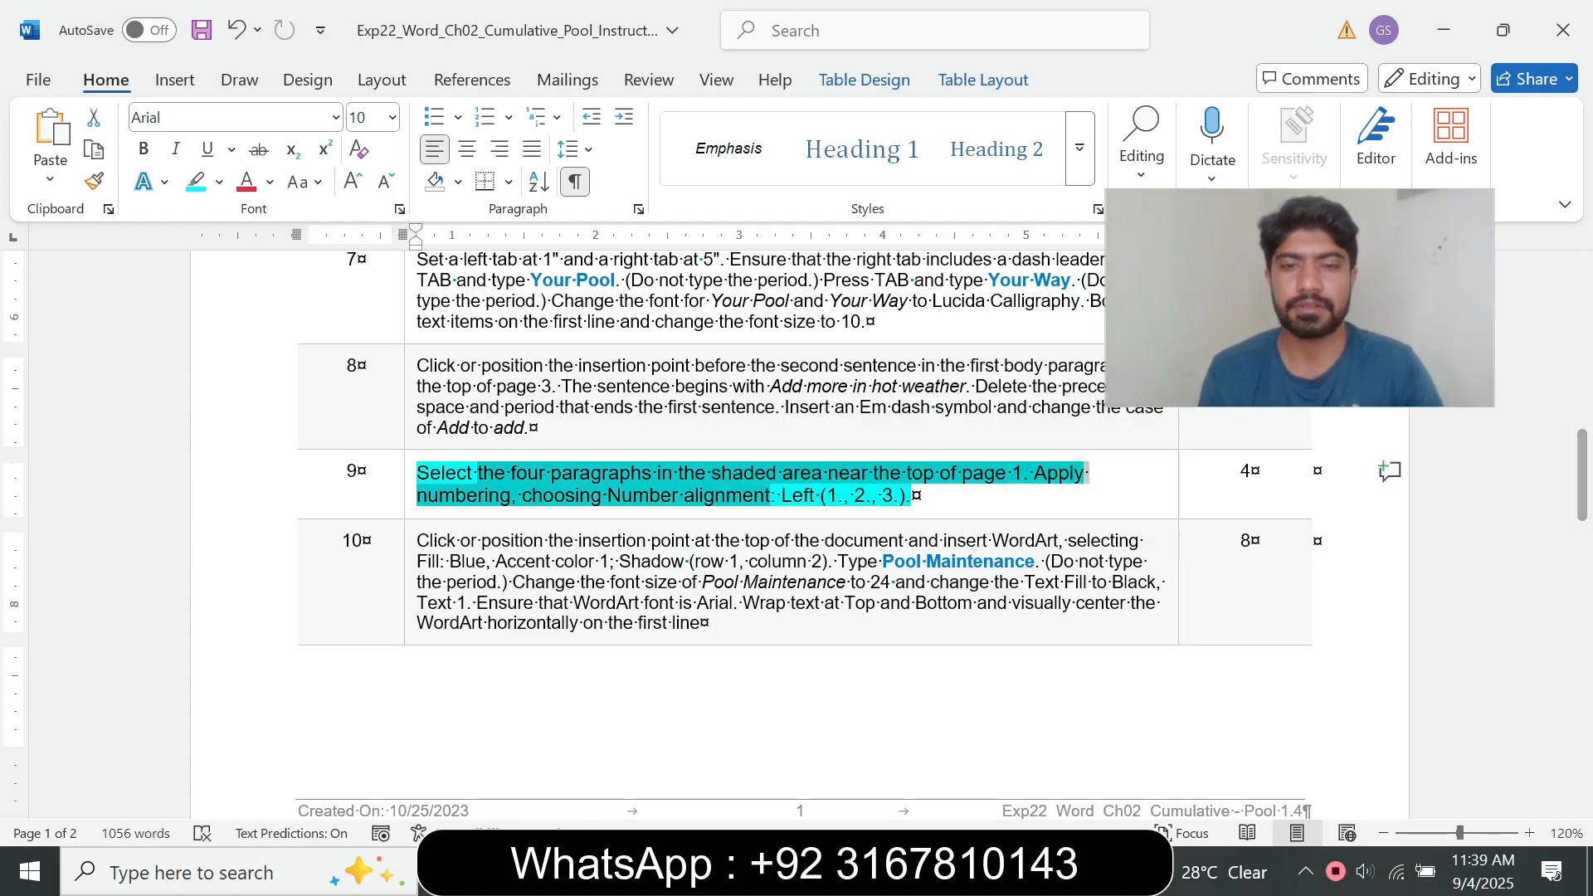
click(888, 871)
click(1017, 759)
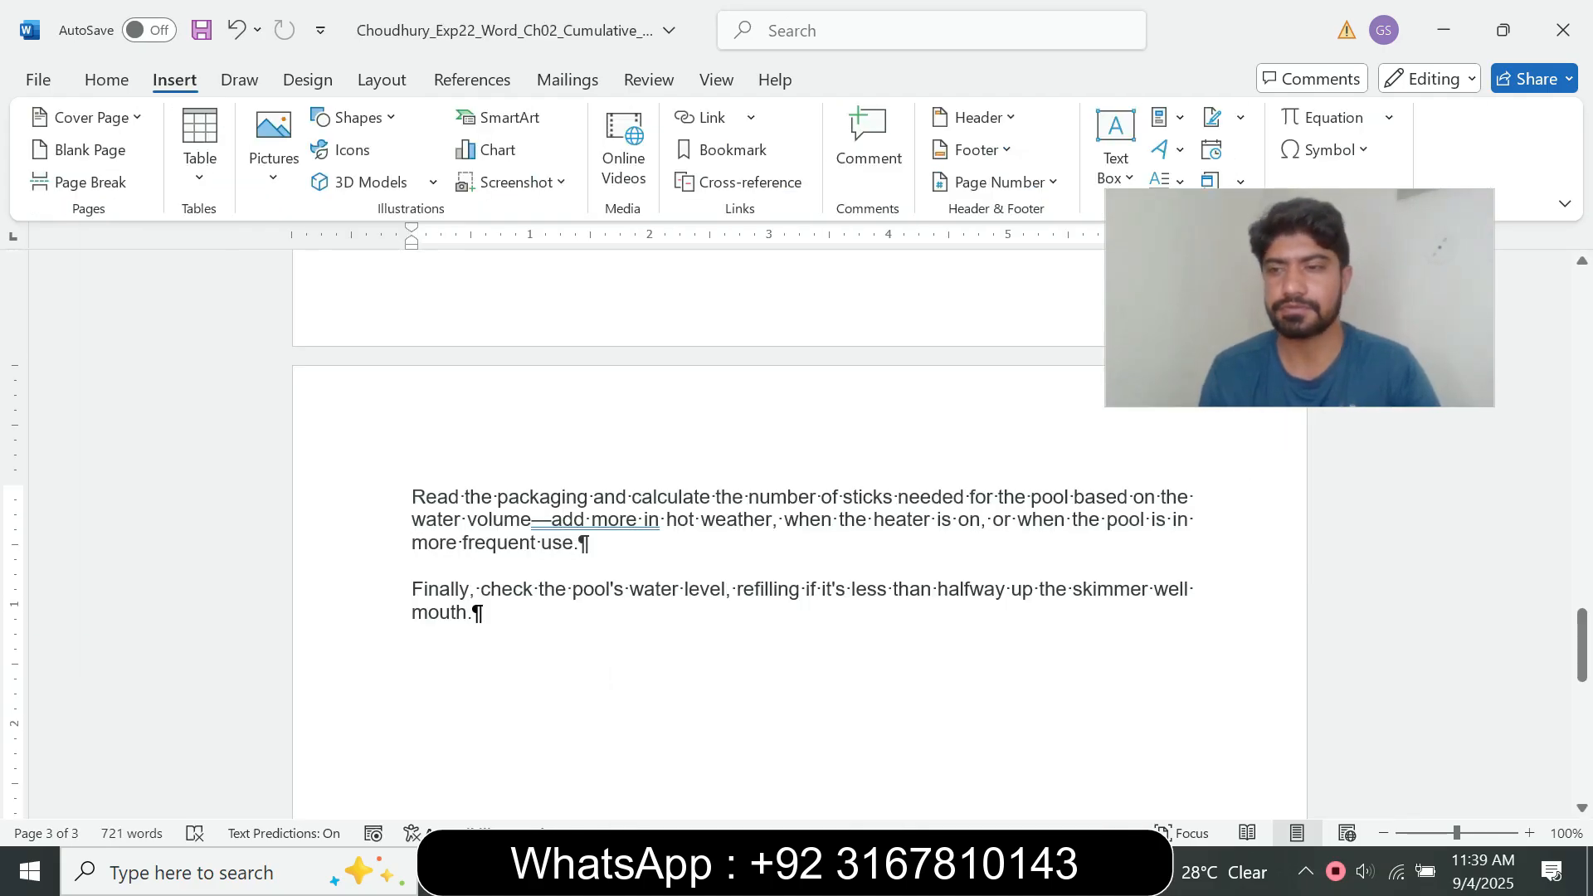
drag(1582, 637, 1582, 320)
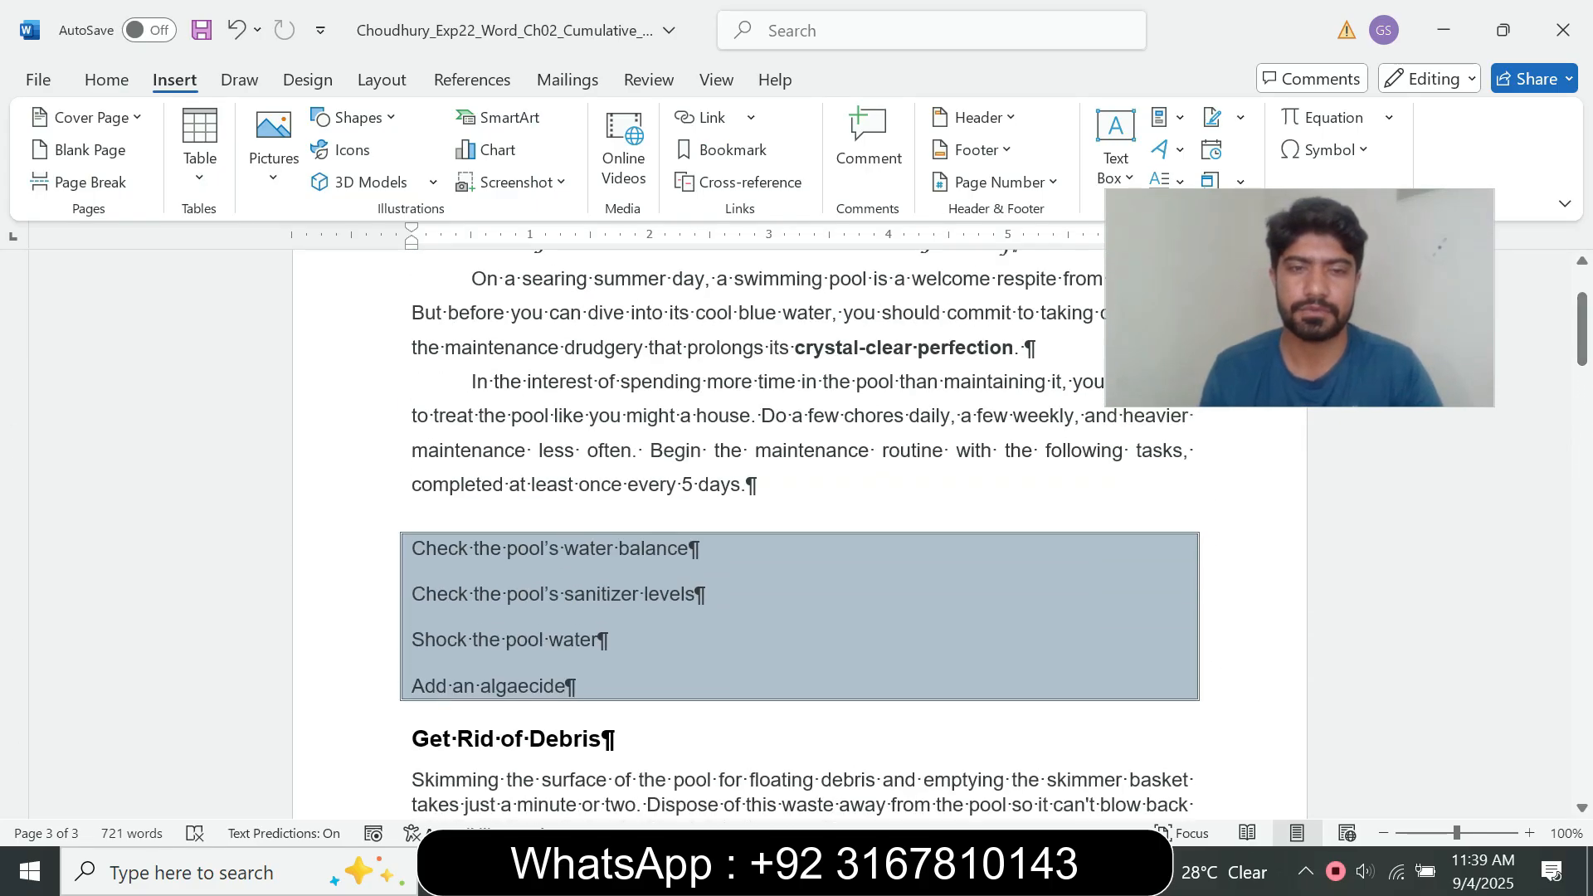
drag(567, 686, 414, 546)
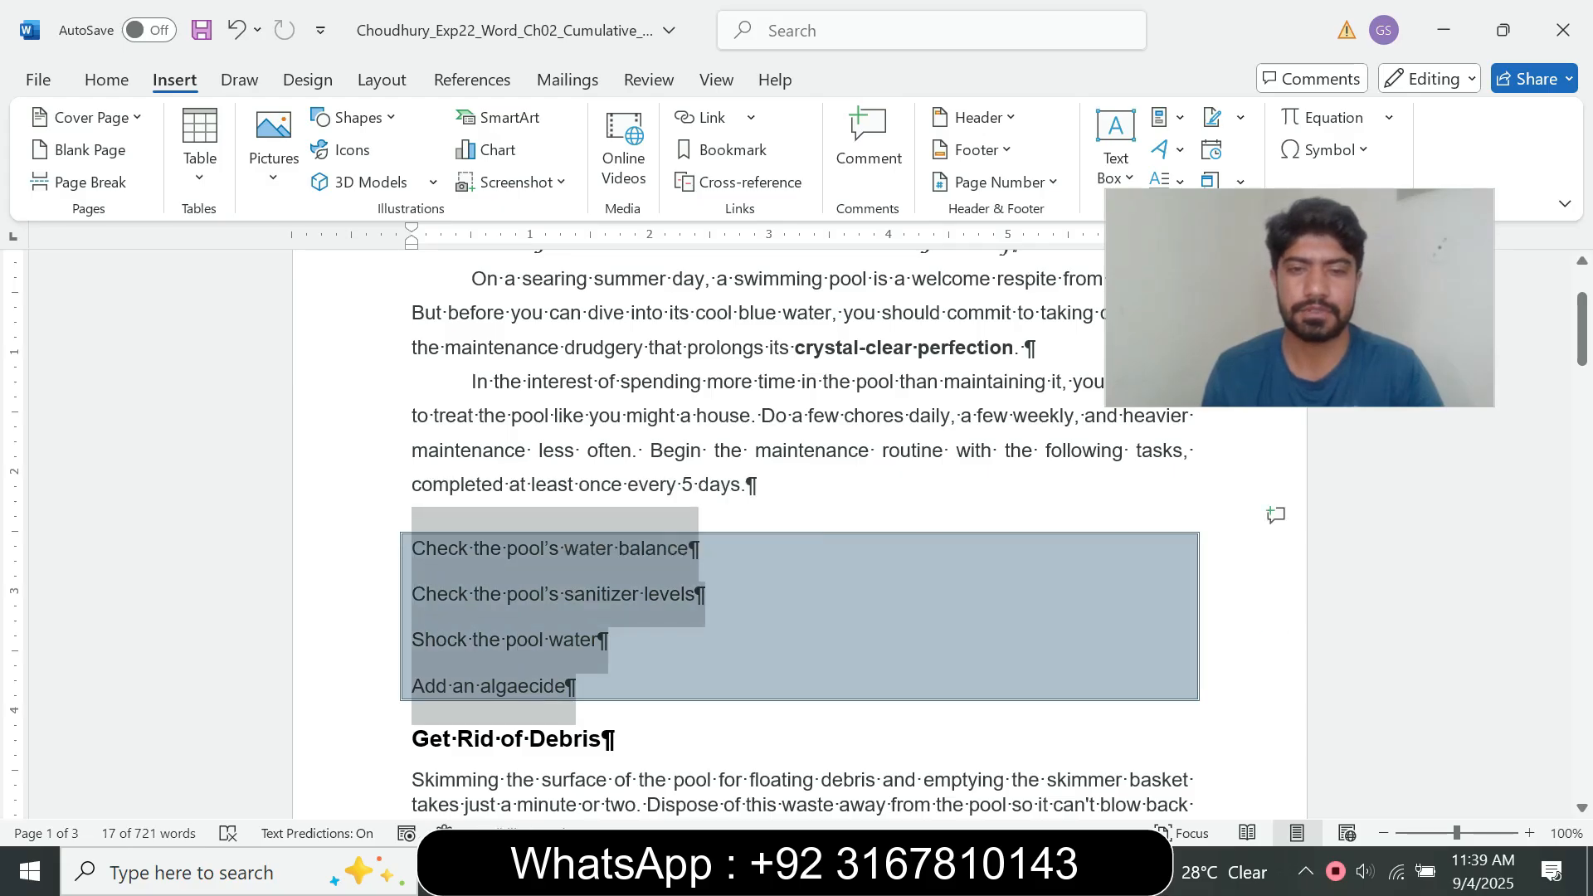
Step: Recheck step 9's instruction and apply 1., 2., 3. numbering to the four selected shaded paragraphs on page 1 of the pool document
mouse_move(888, 871)
click(755, 779)
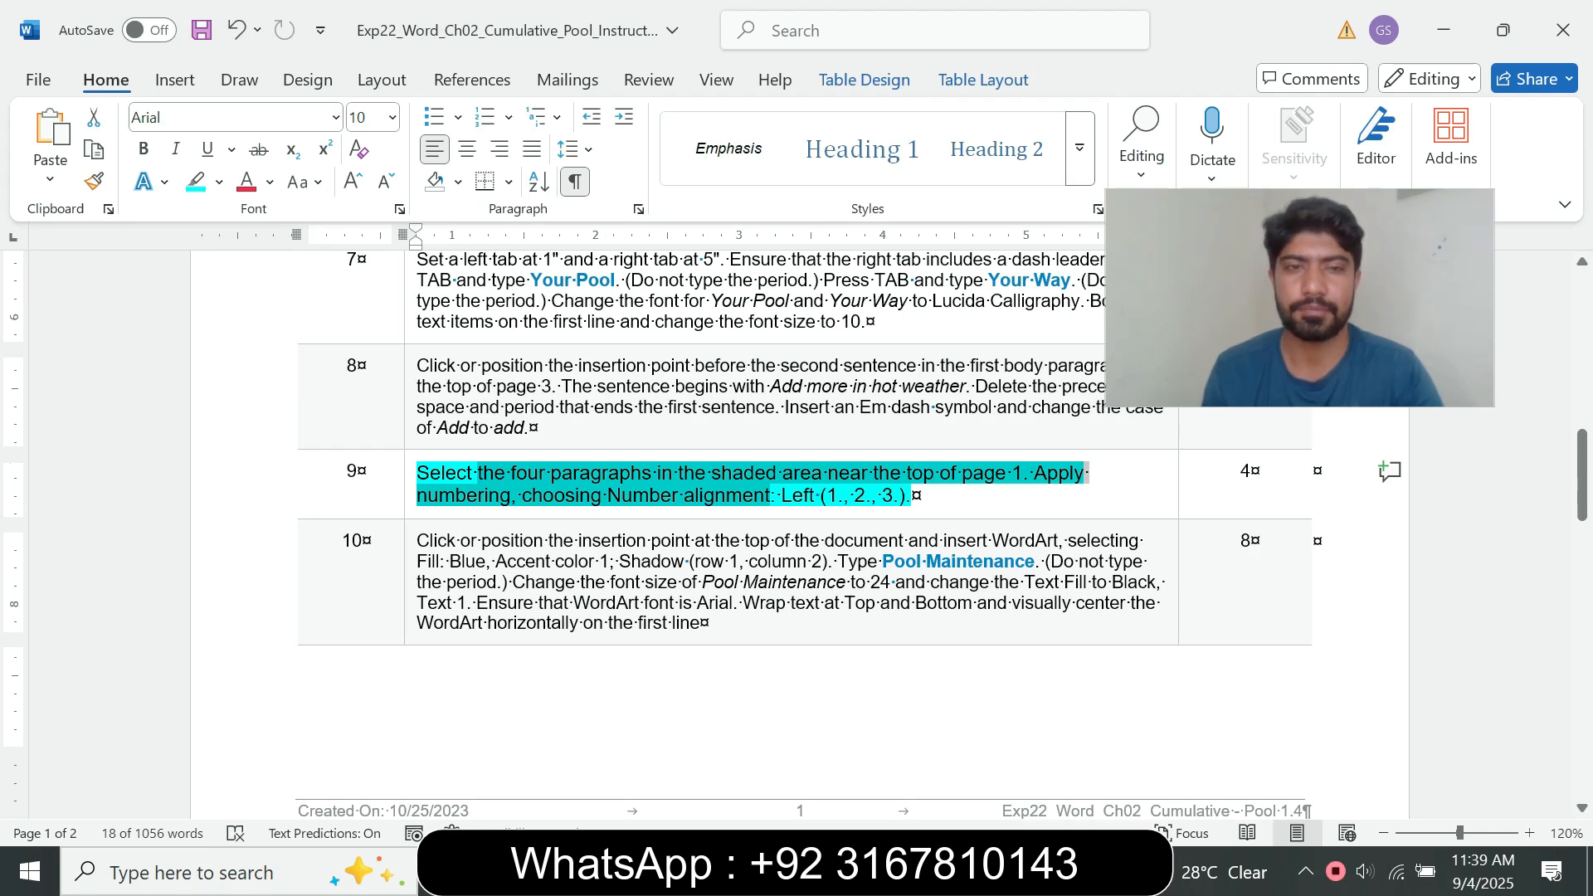
click(501, 541)
drag(434, 495, 866, 495)
click(884, 871)
click(1016, 755)
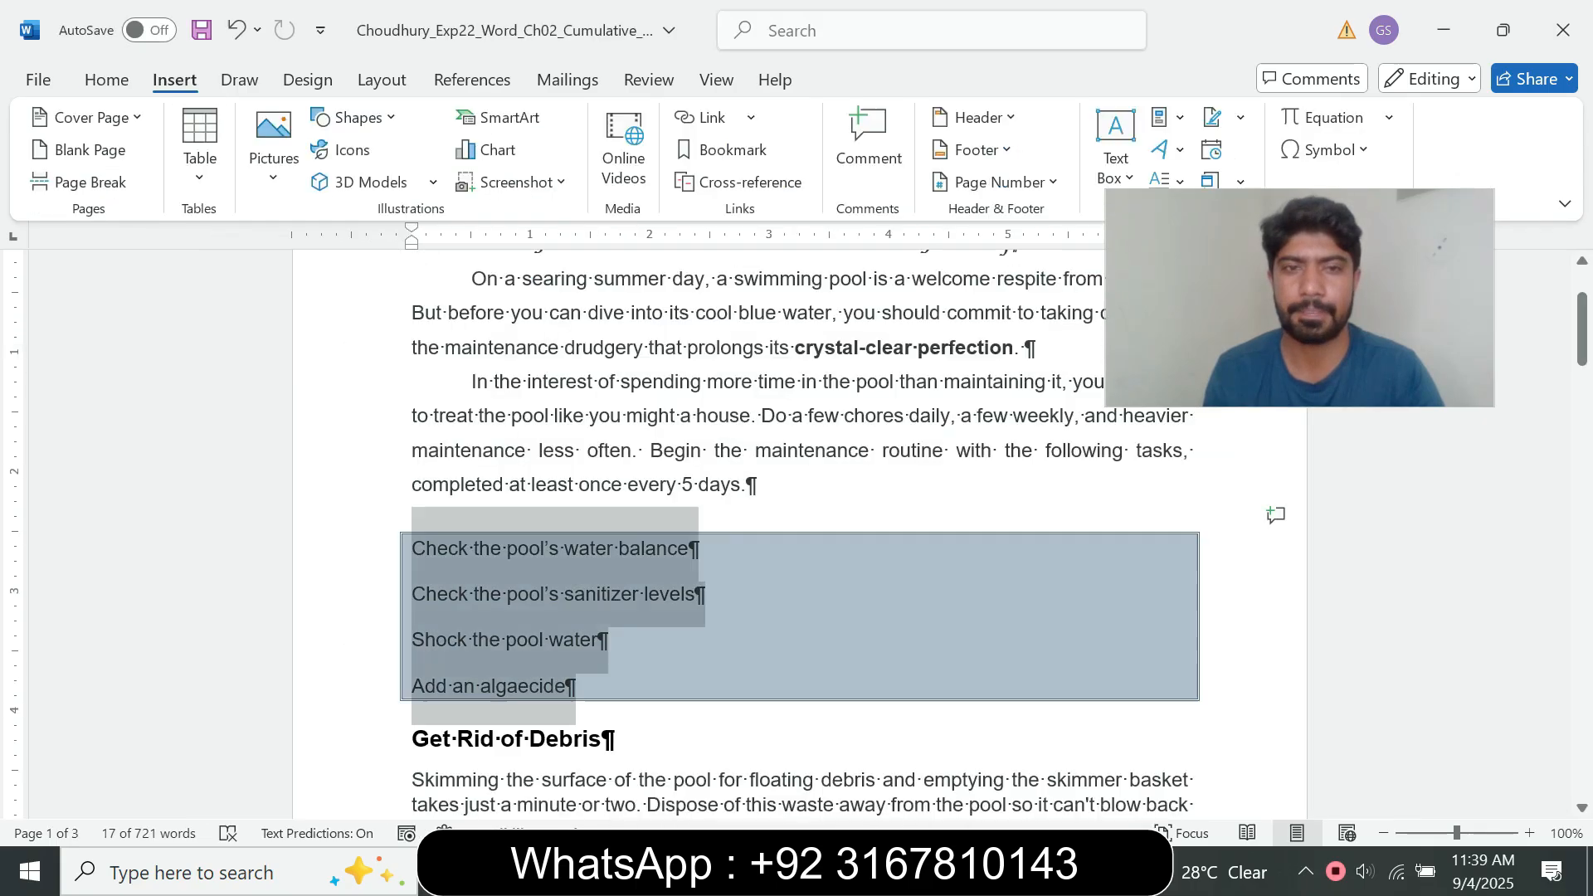
click(107, 81)
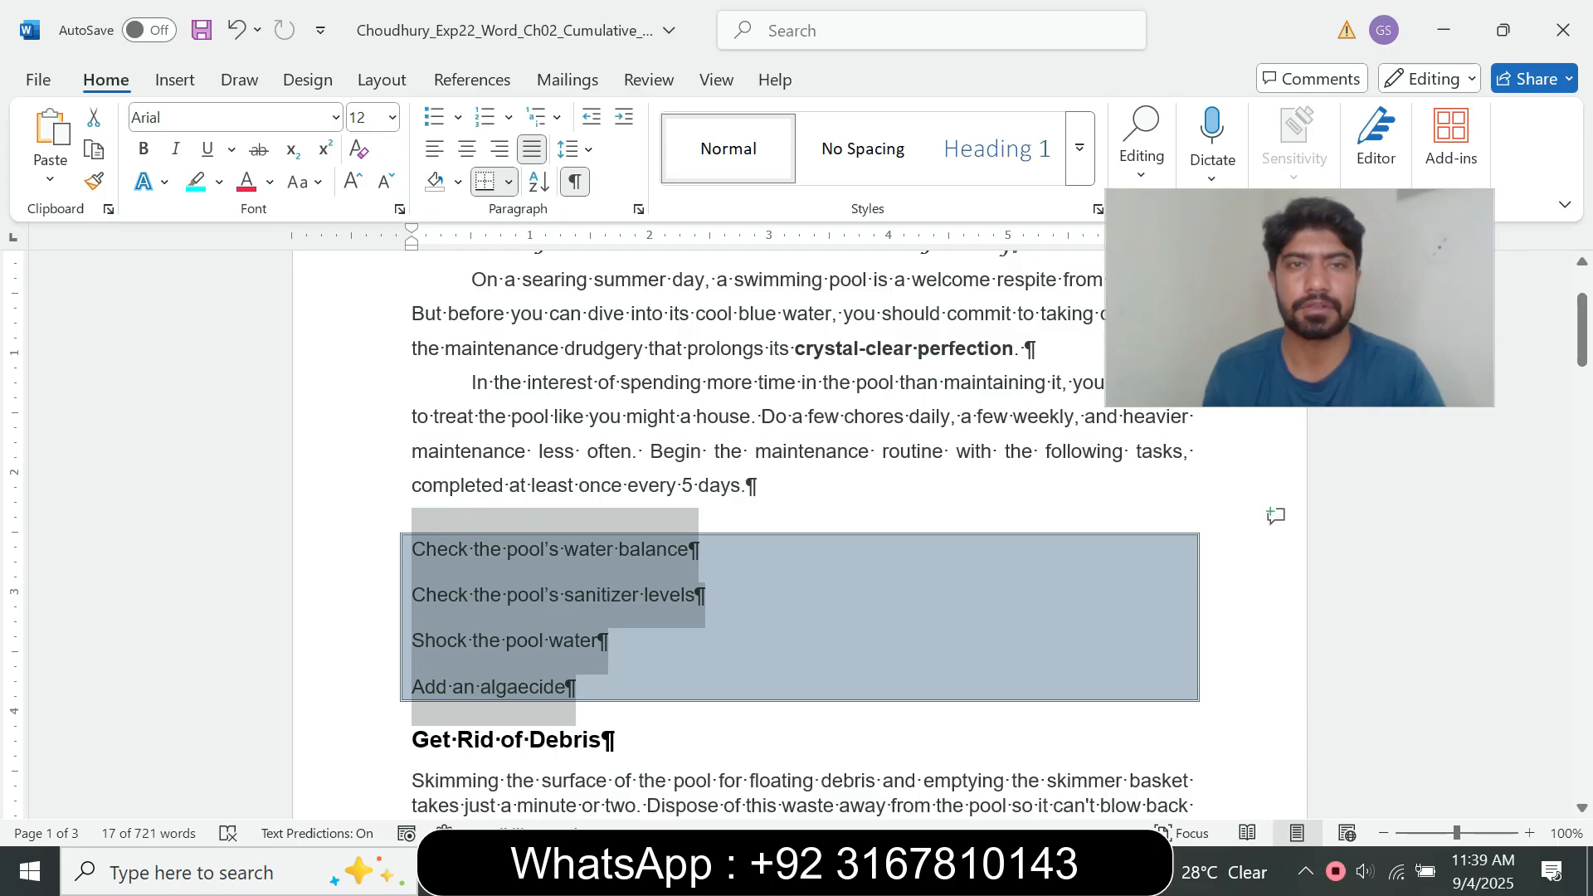
click(508, 117)
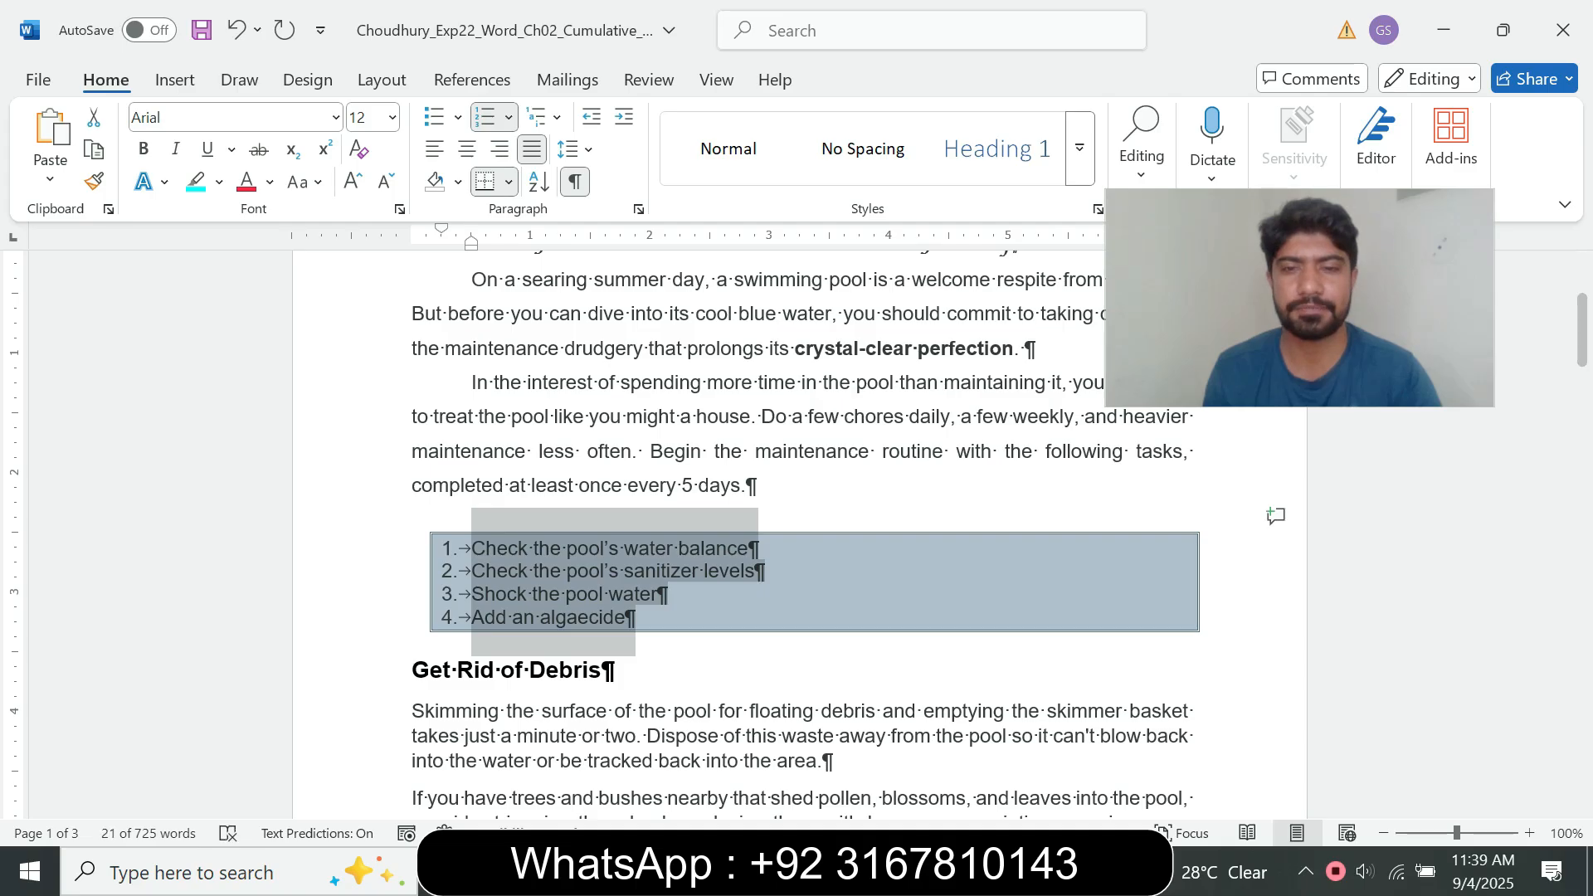
Step: Return to the instructions document, reset the step 9 text to font size 9 and clear its highlight
click(886, 871)
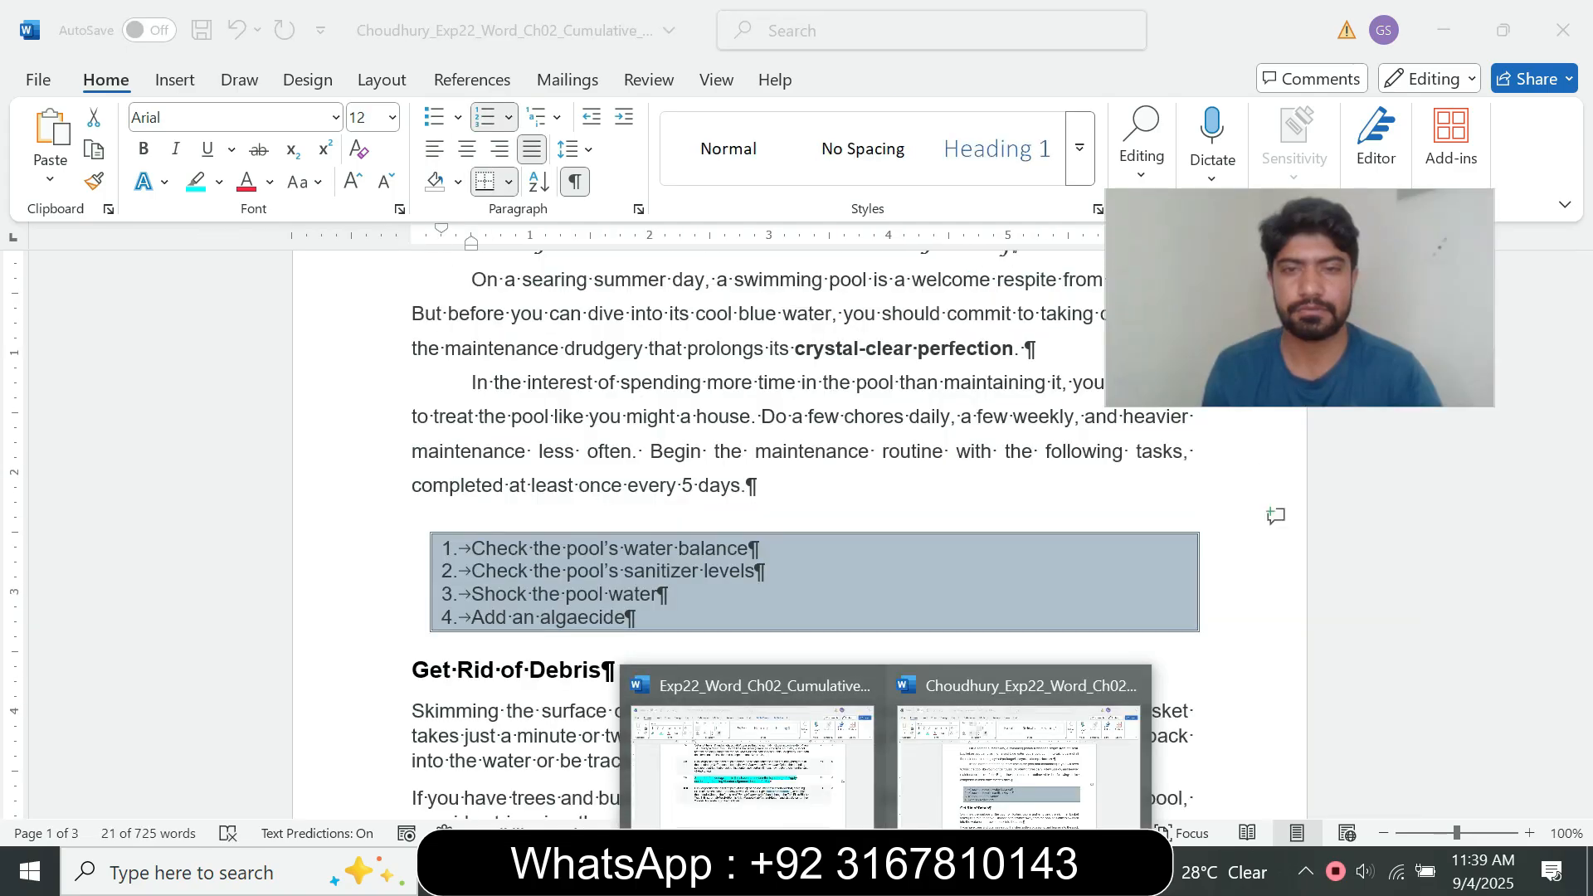
click(751, 746)
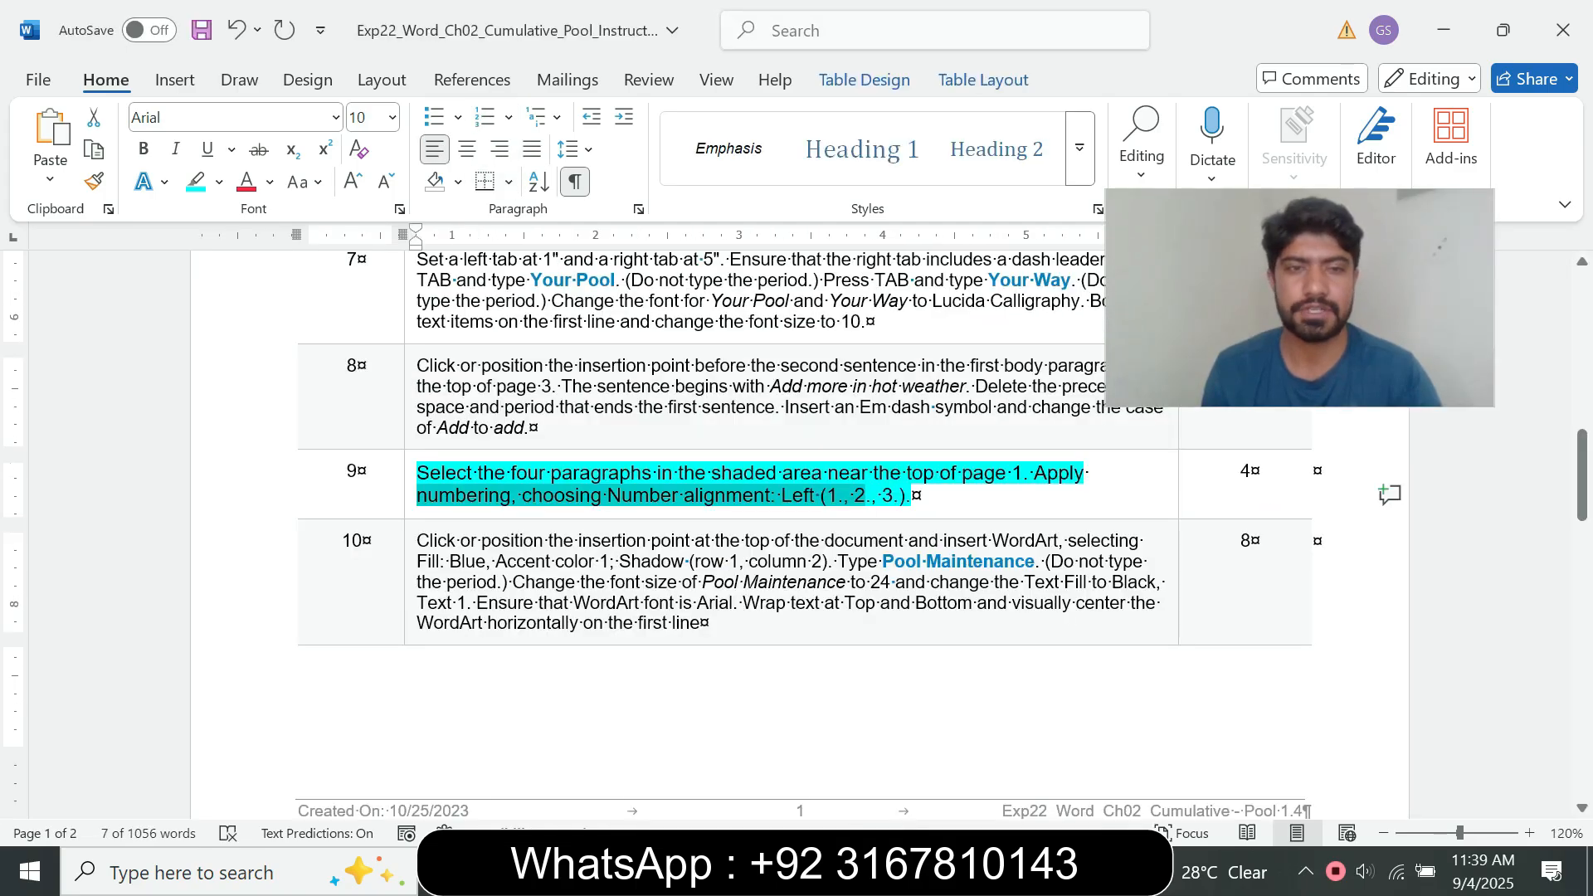
click(411, 496)
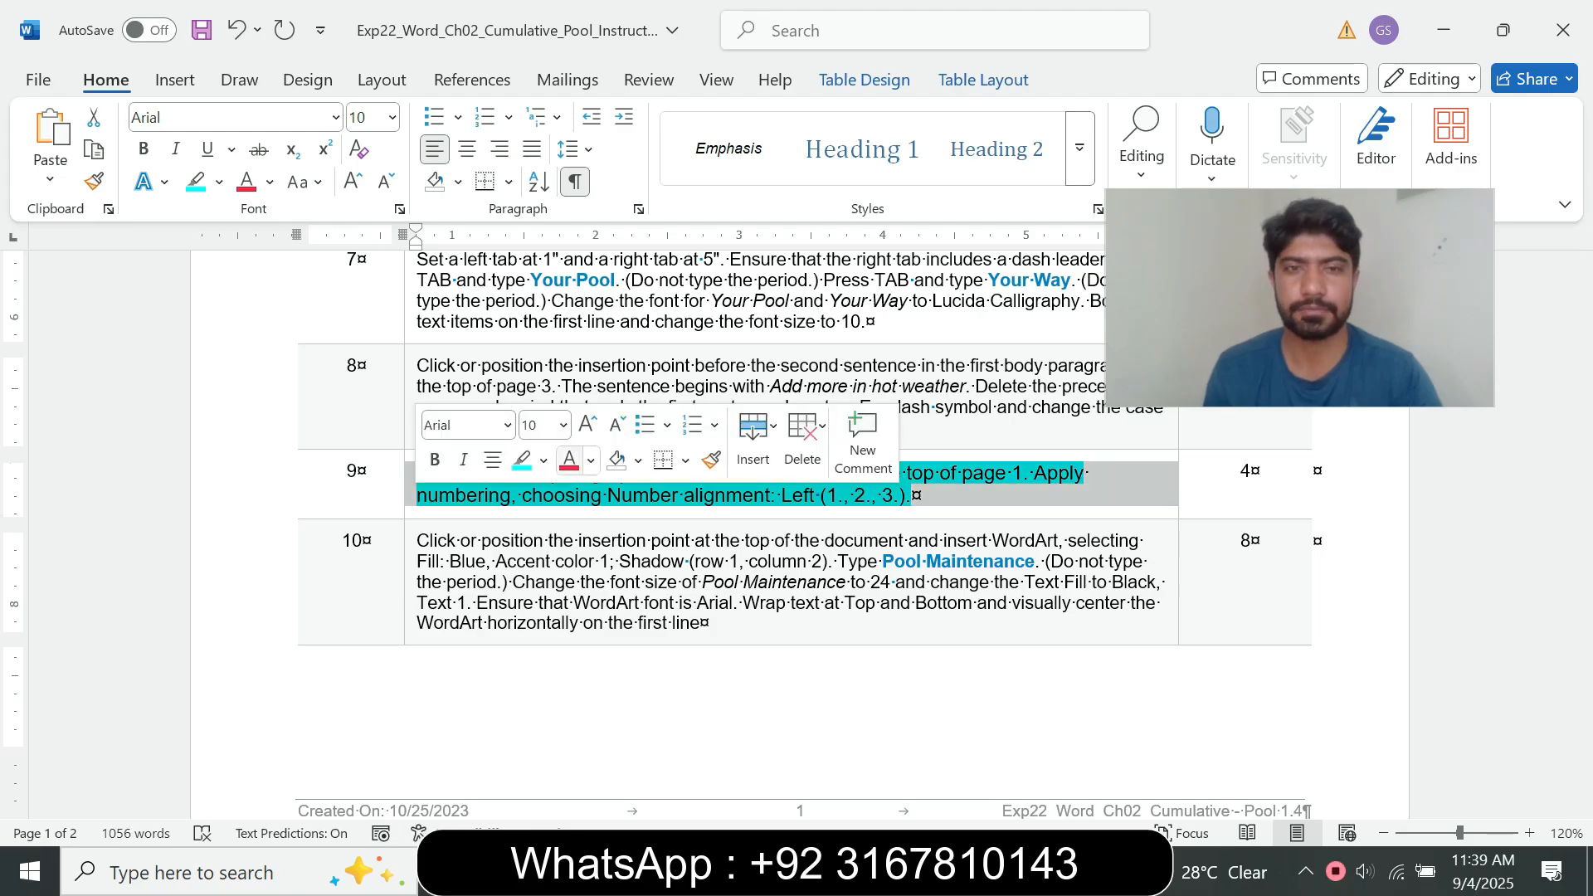
click(564, 425)
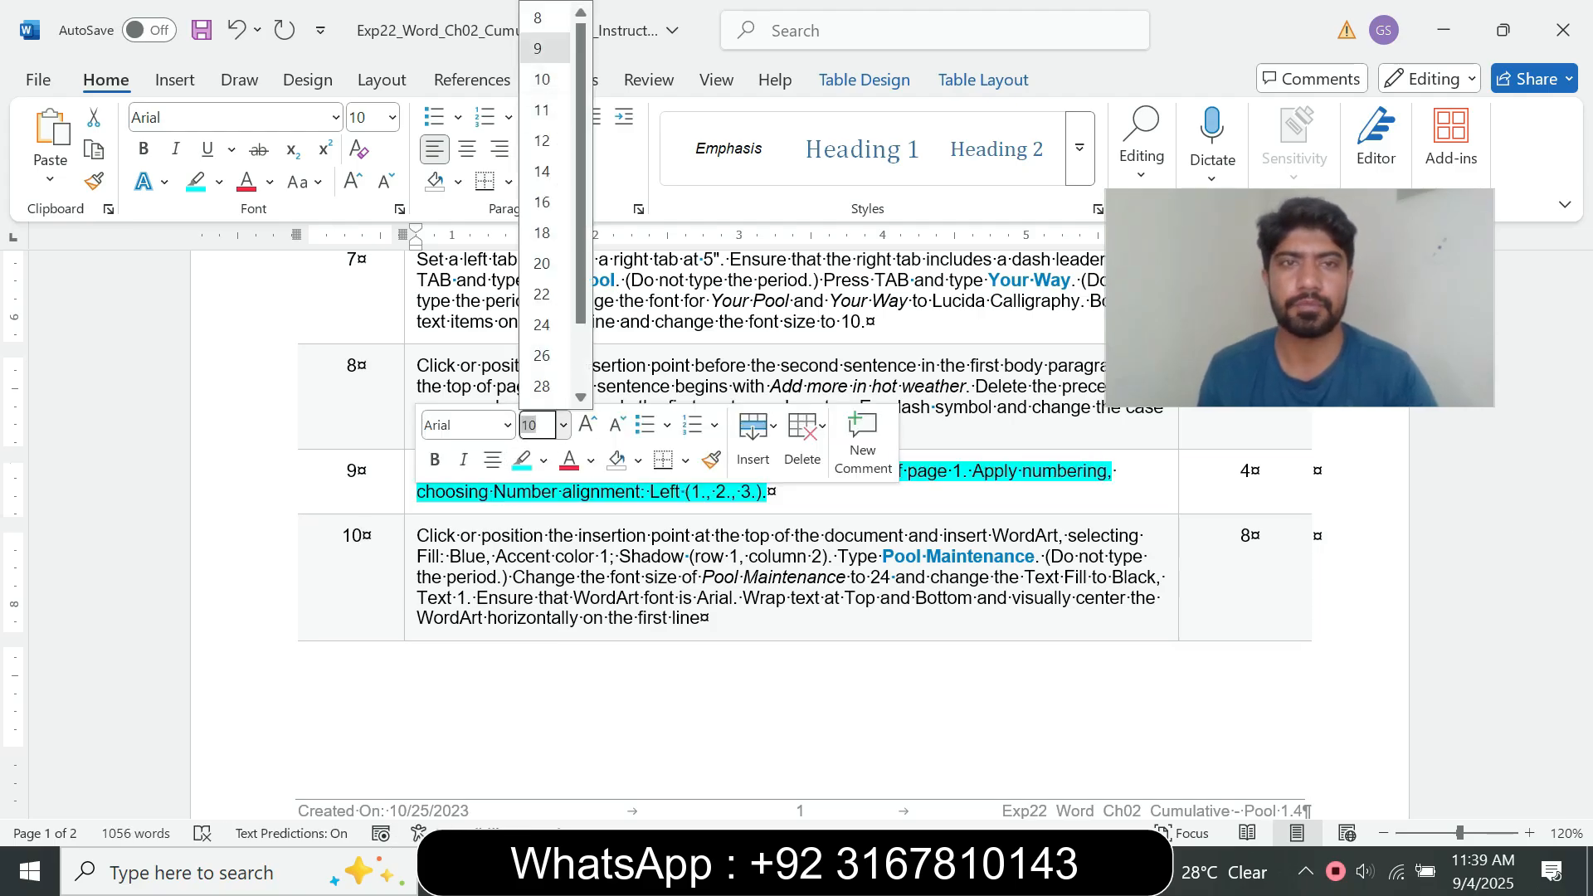
click(544, 48)
click(219, 181)
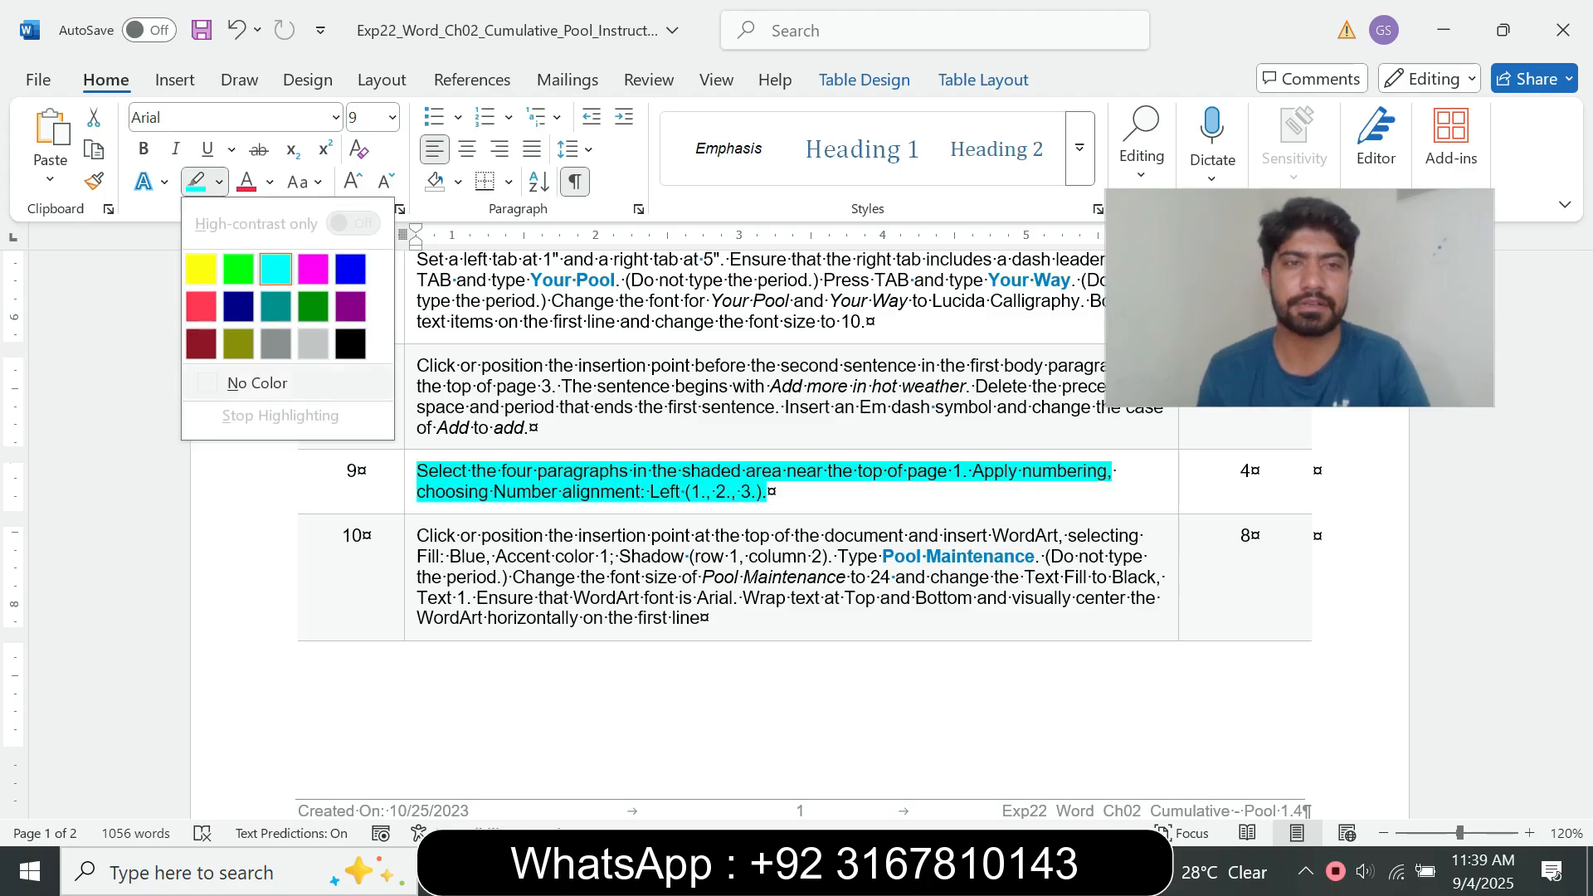
click(253, 382)
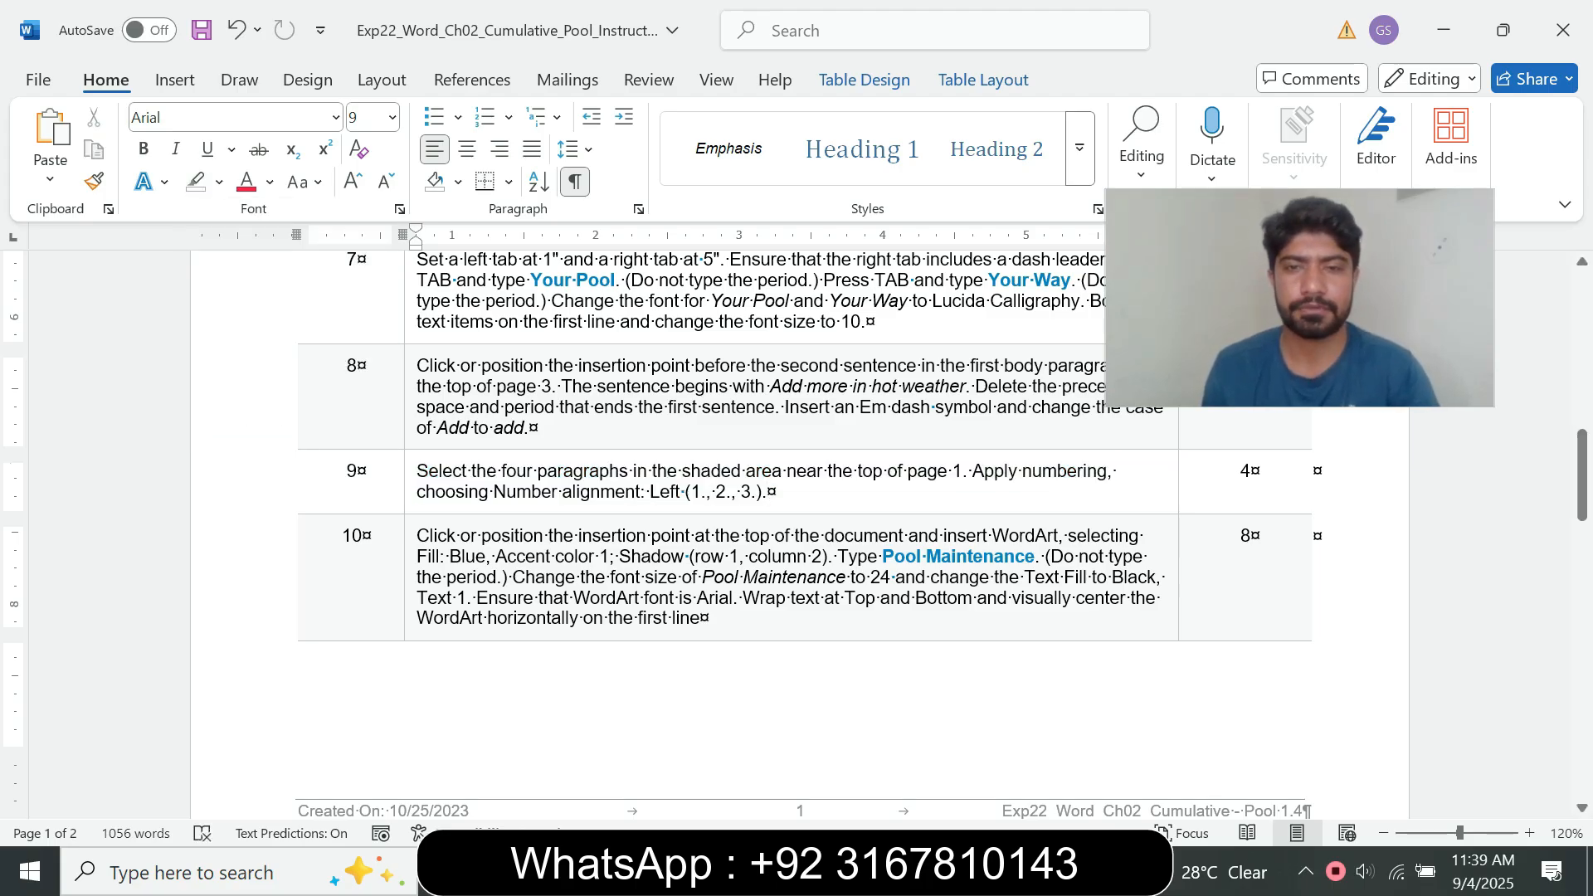
Step: Enlarge the step 10 WordArt instruction to font size 14, highlight it in turquoise and read through it
click(410, 595)
click(557, 521)
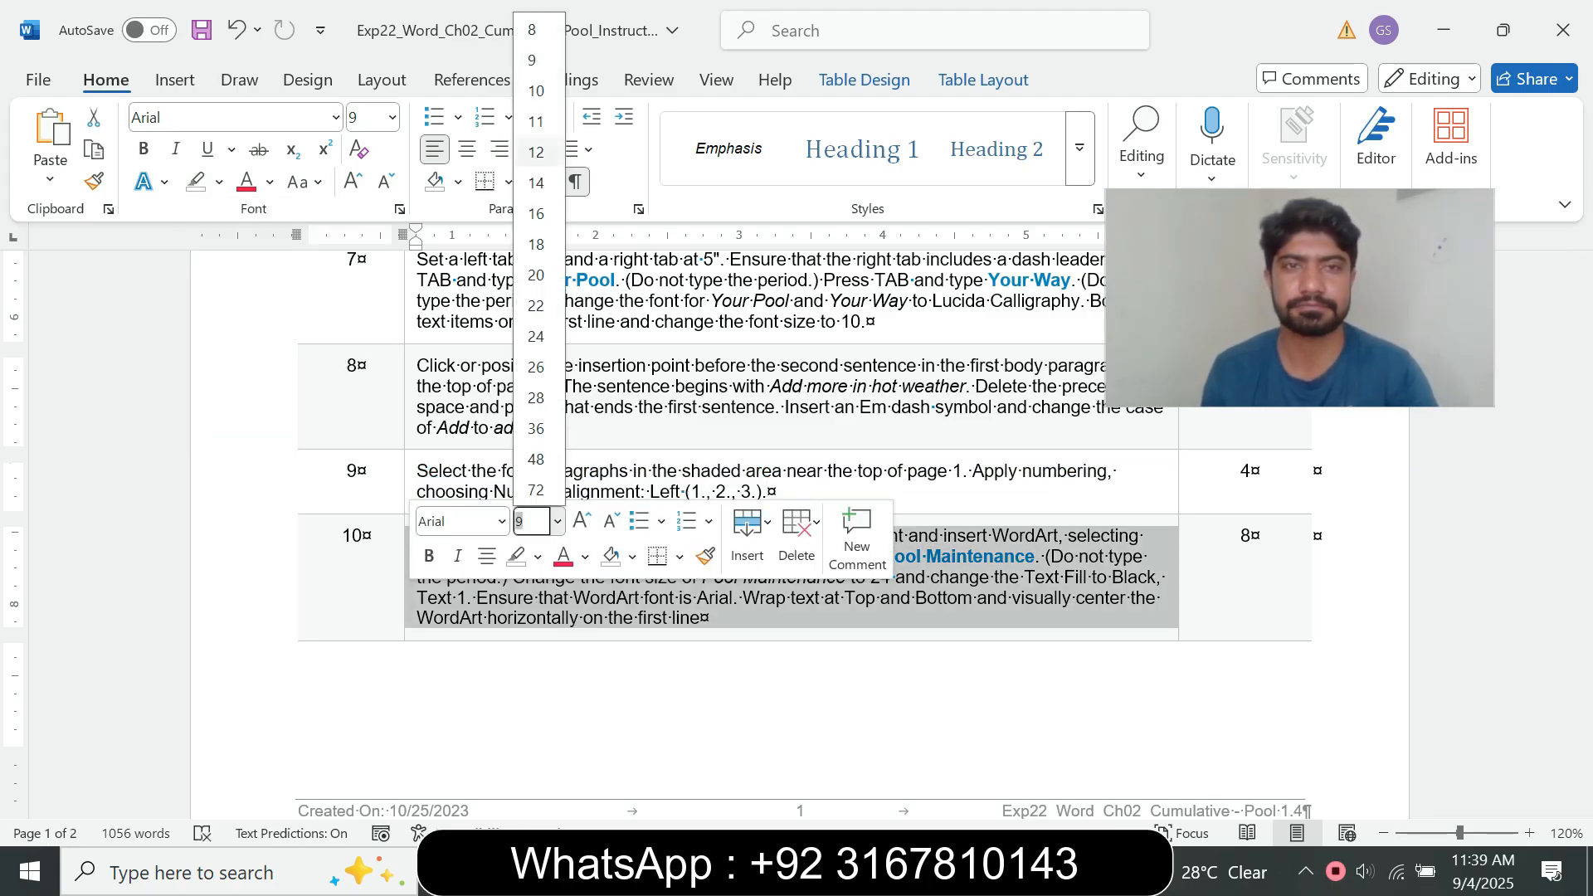
click(536, 182)
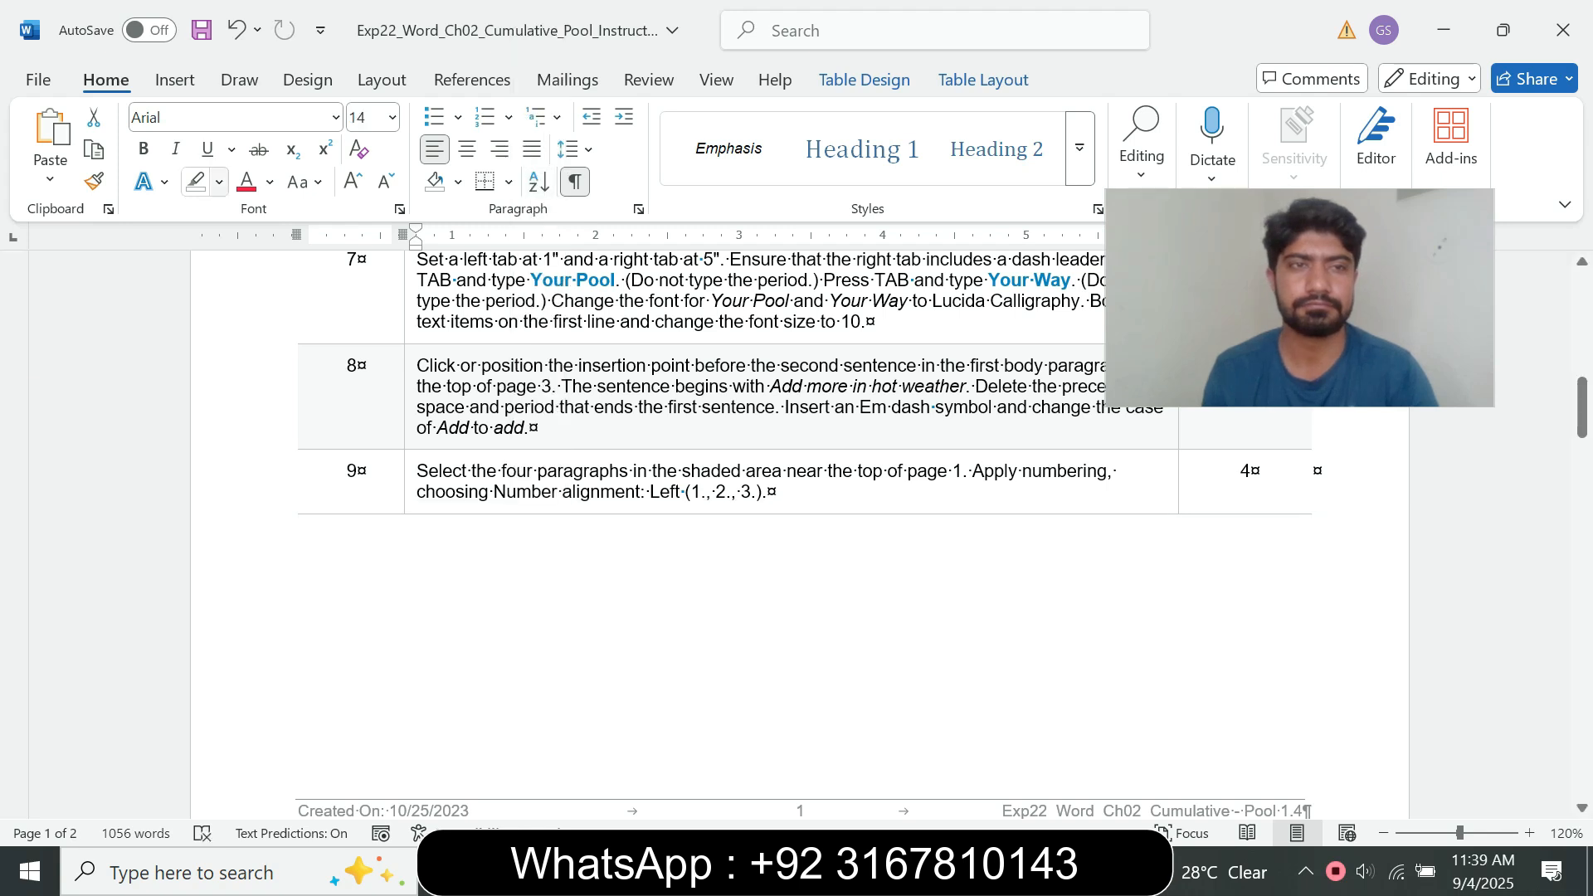
click(219, 182)
click(312, 269)
drag(1582, 406, 1581, 488)
drag(417, 406, 560, 629)
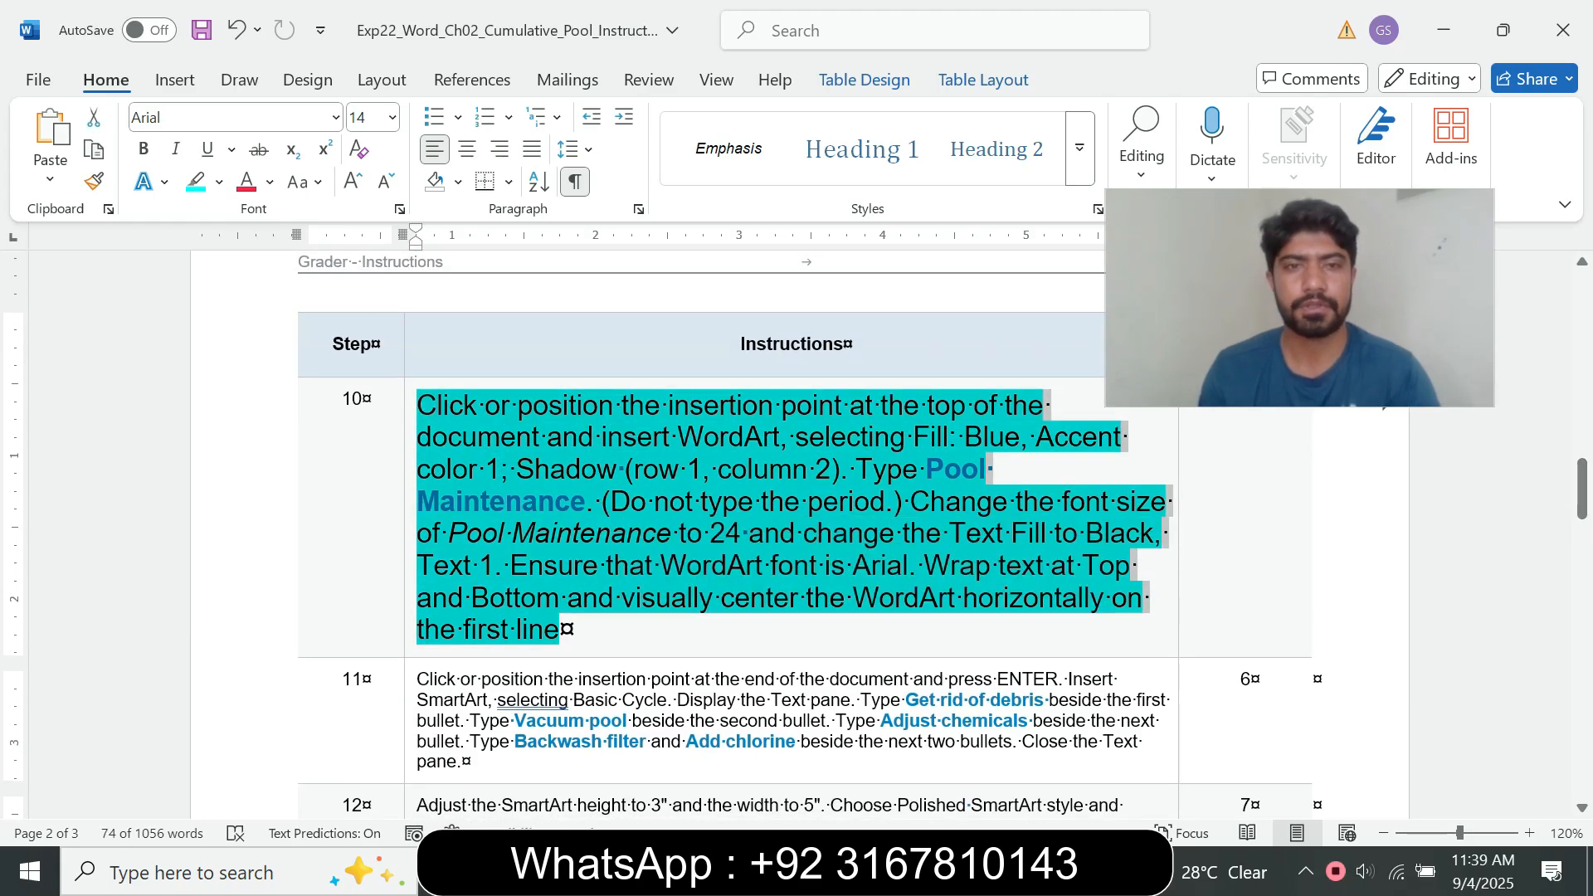
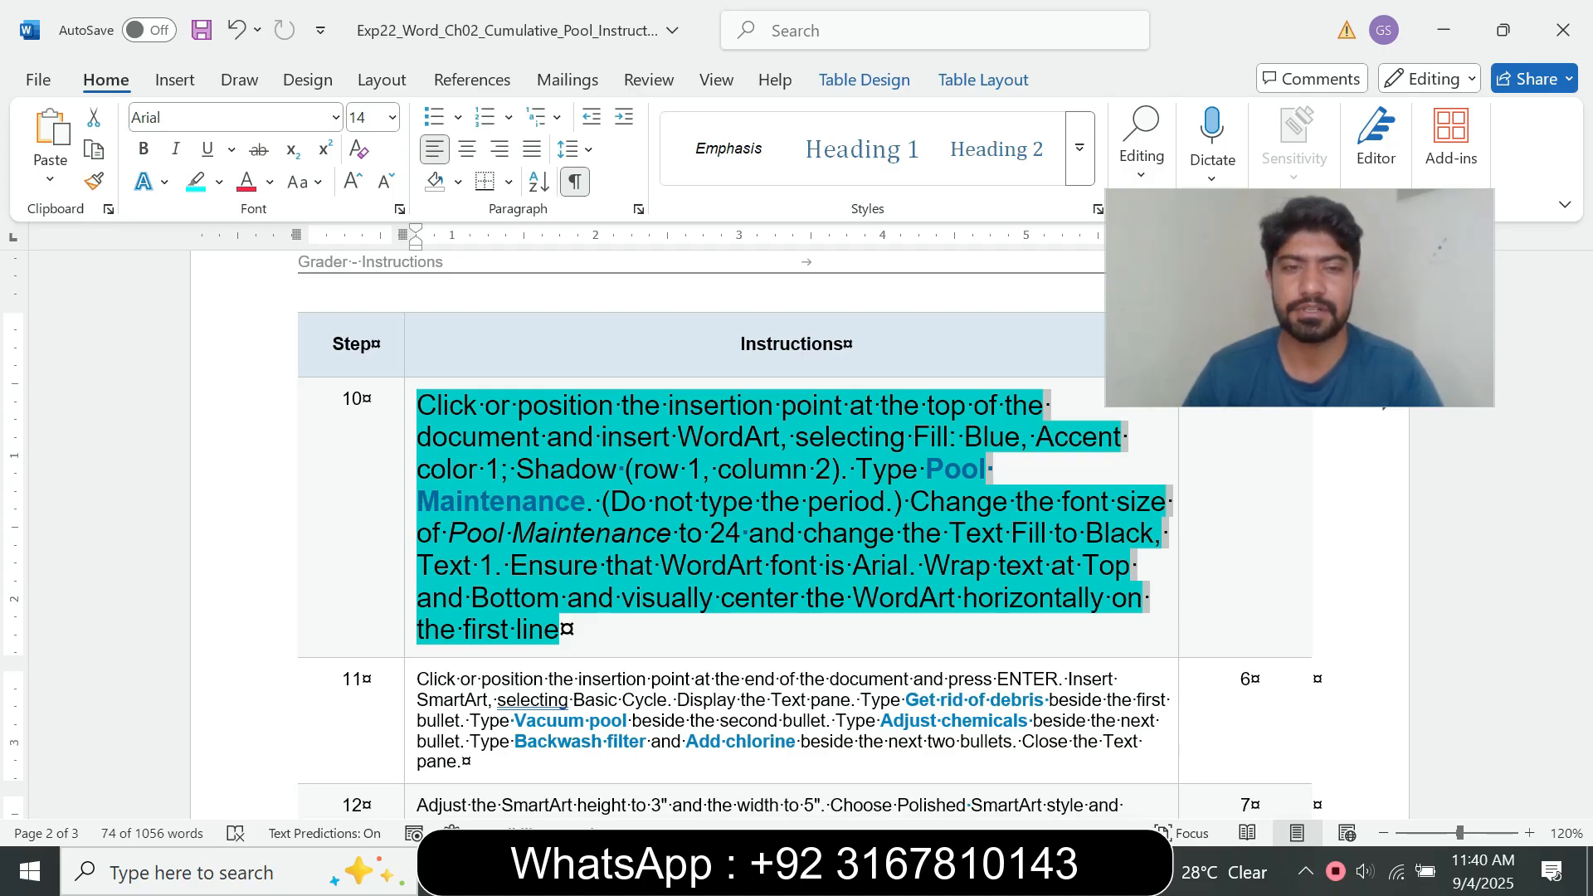
Step: Read step 10's opening instruction and place the insertion point before "Your Pool" on the first line of the pool document
click(501, 405)
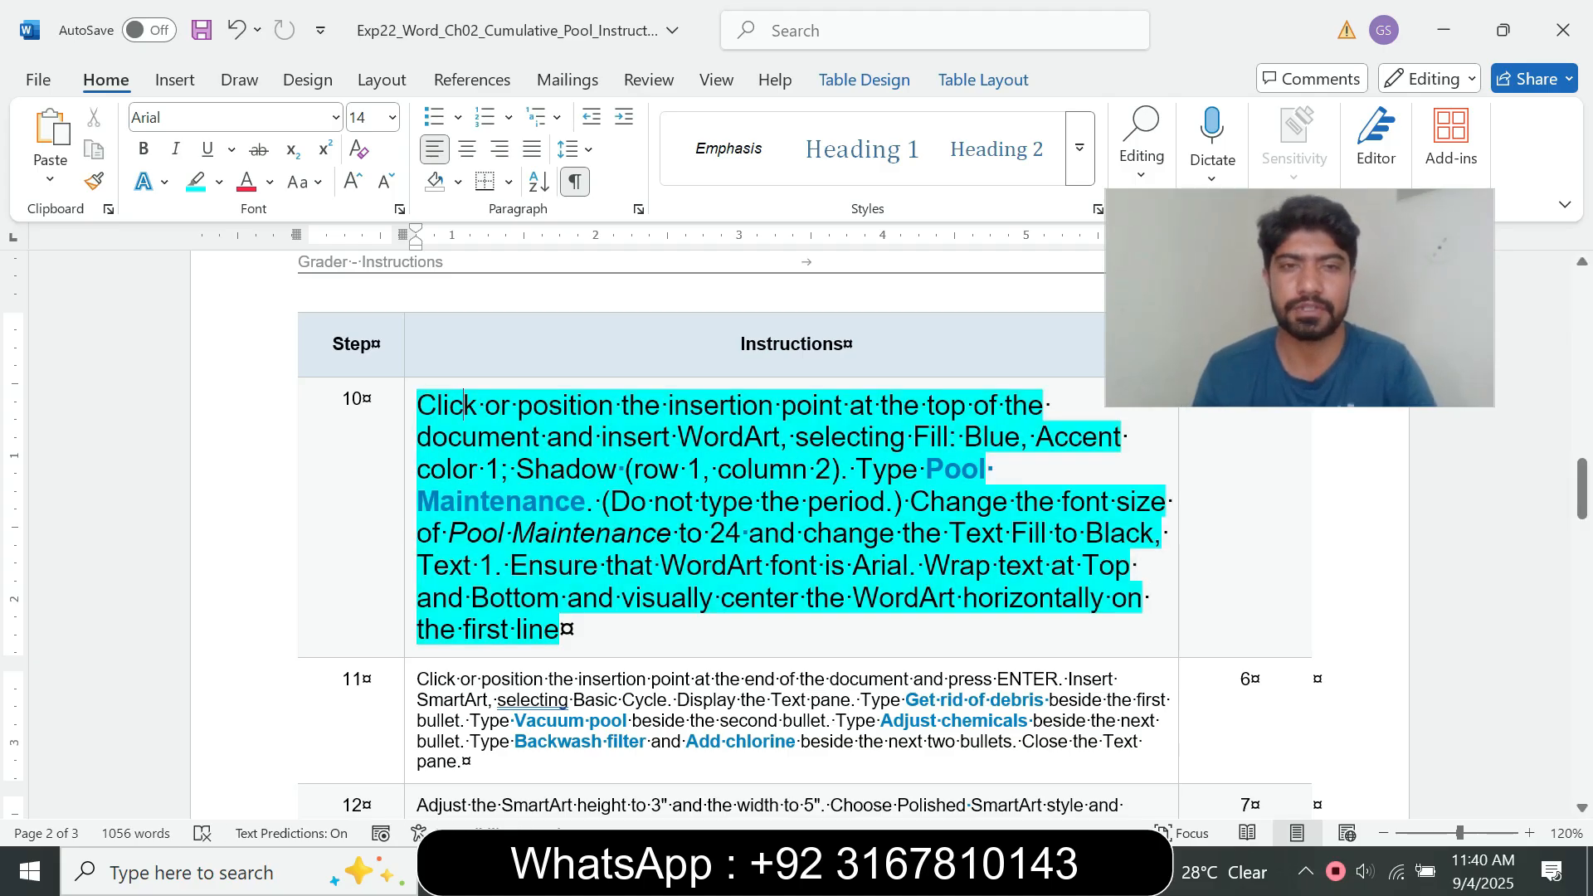
drag(464, 405, 569, 407)
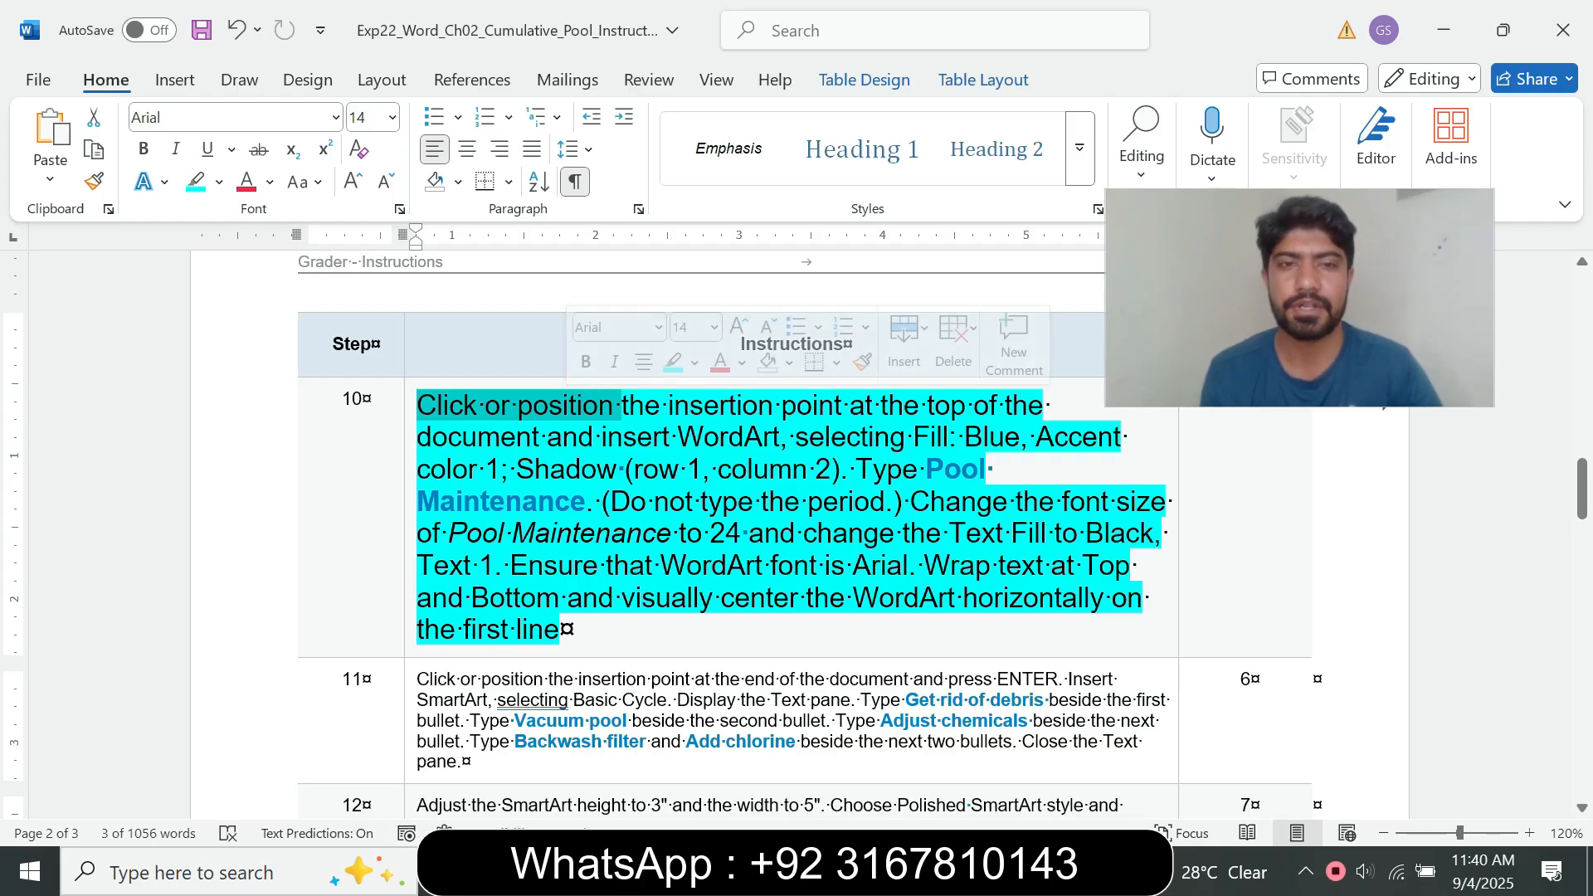
mouse_move(887, 871)
click(1019, 757)
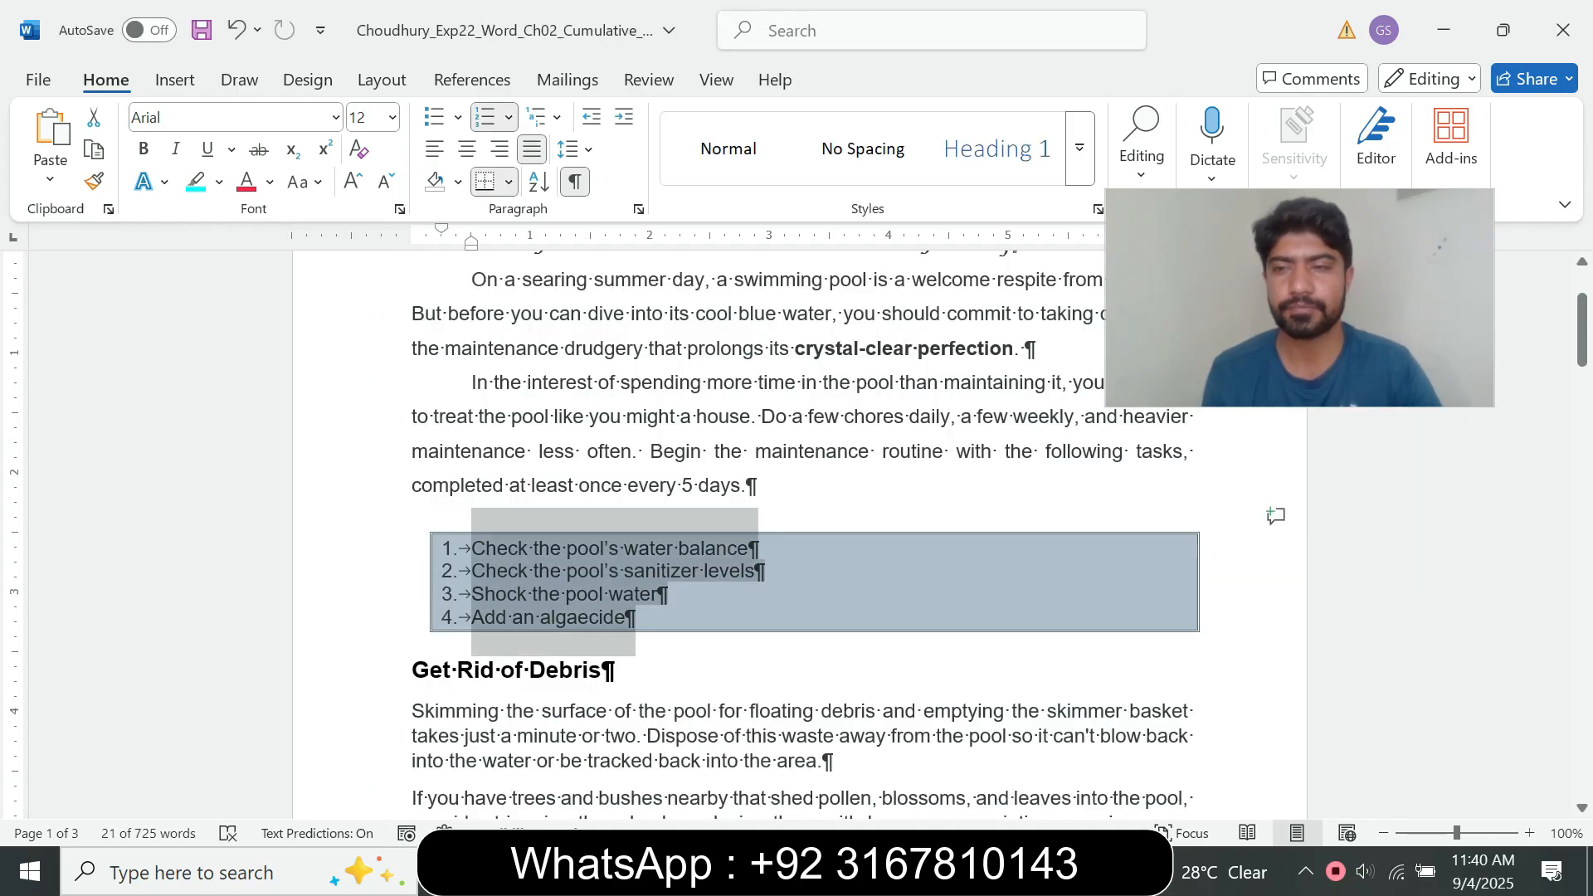
scroll(801, 531, up, 2)
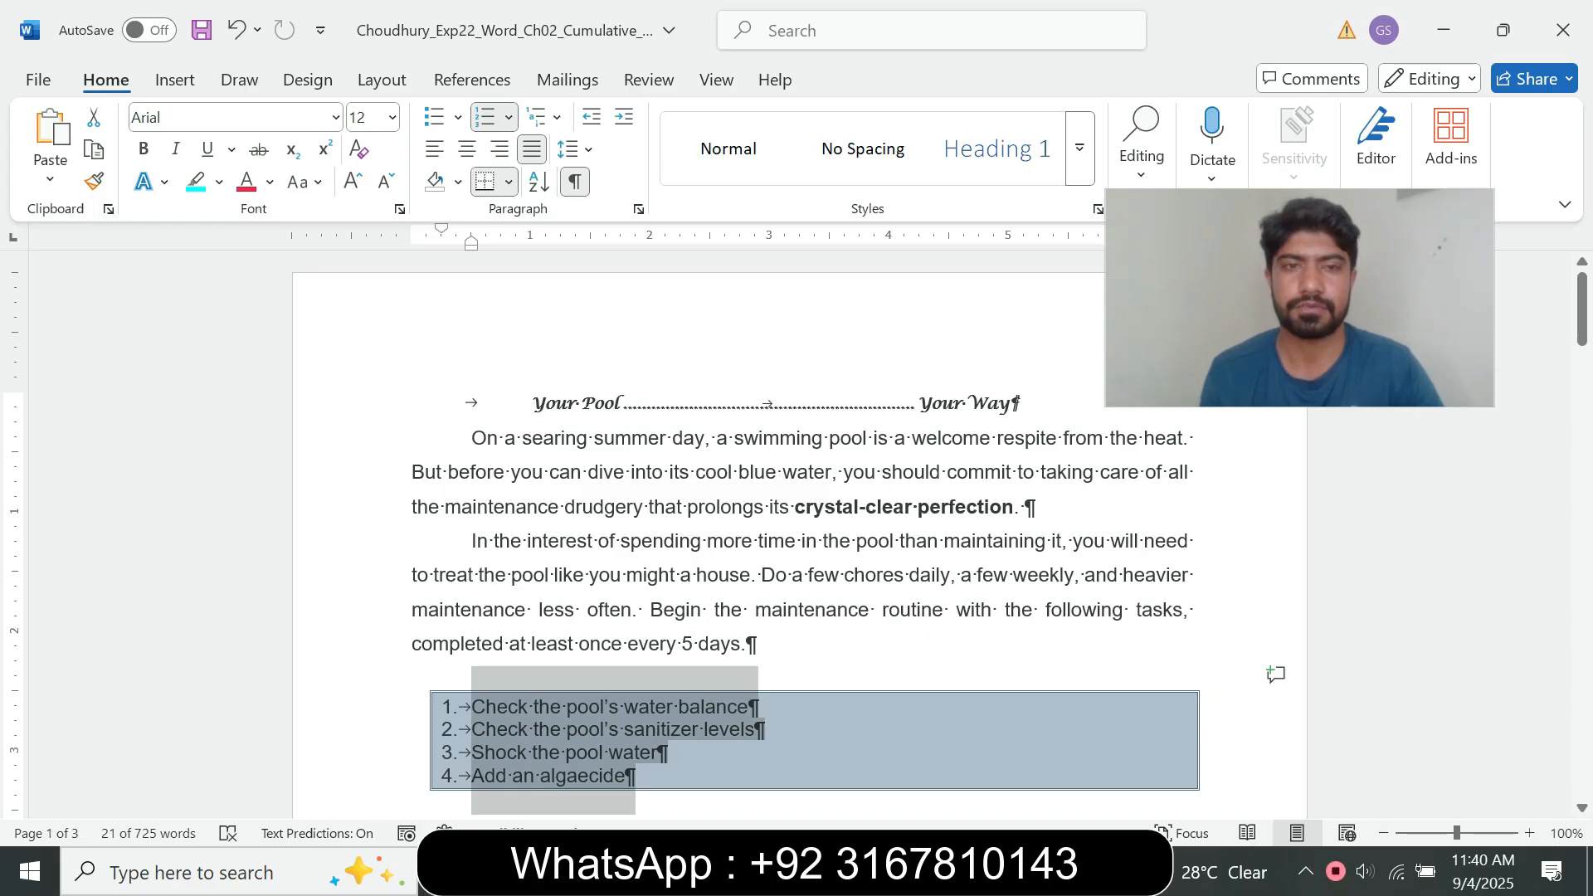
click(532, 403)
click(887, 871)
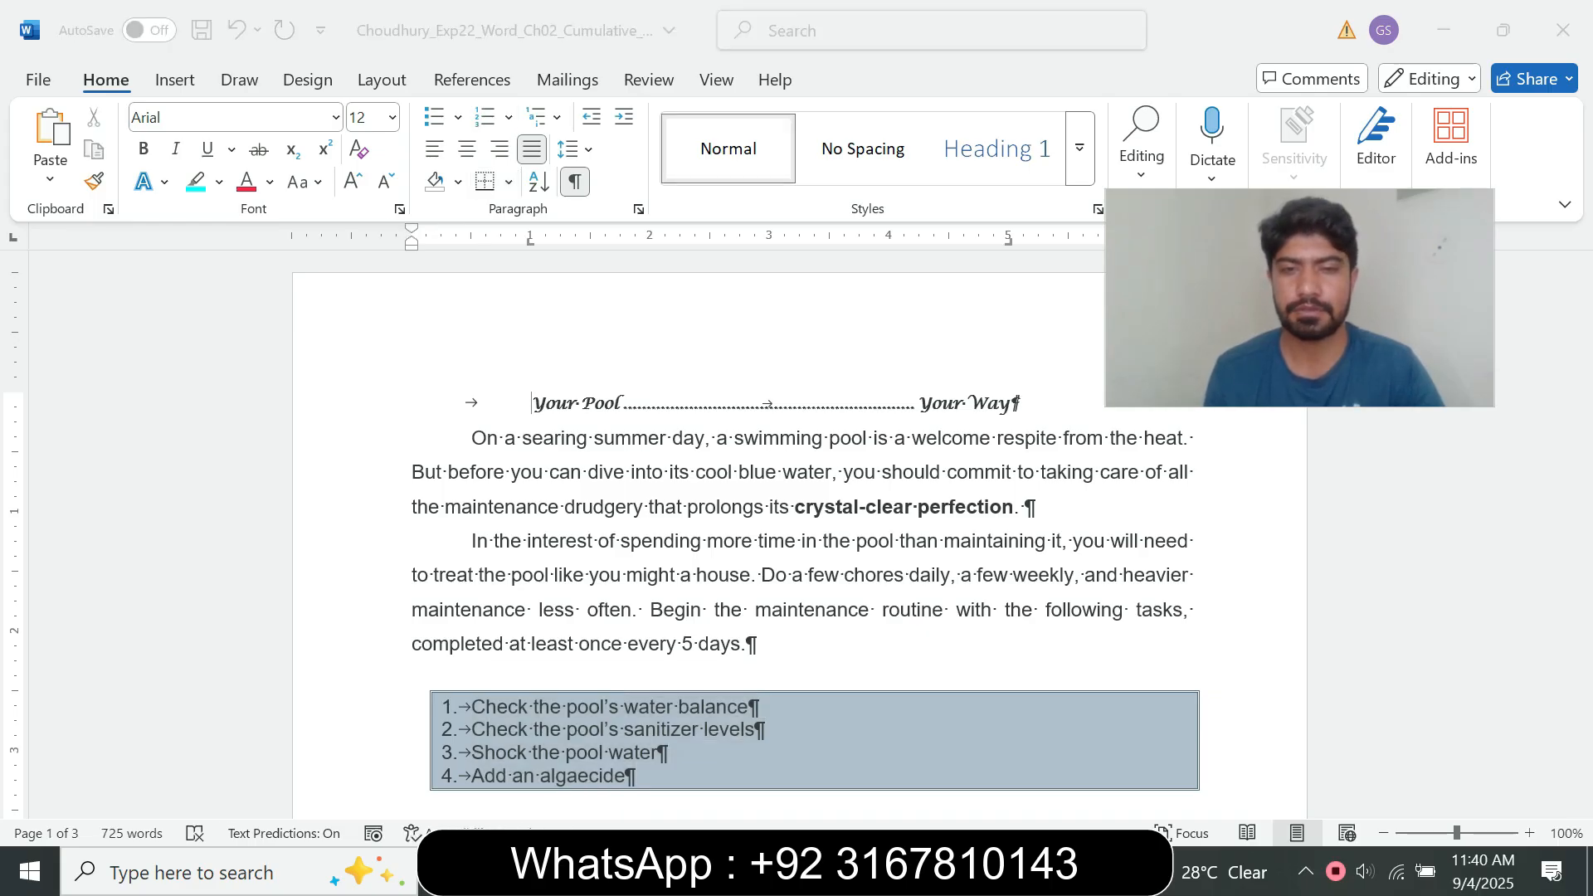
click(753, 757)
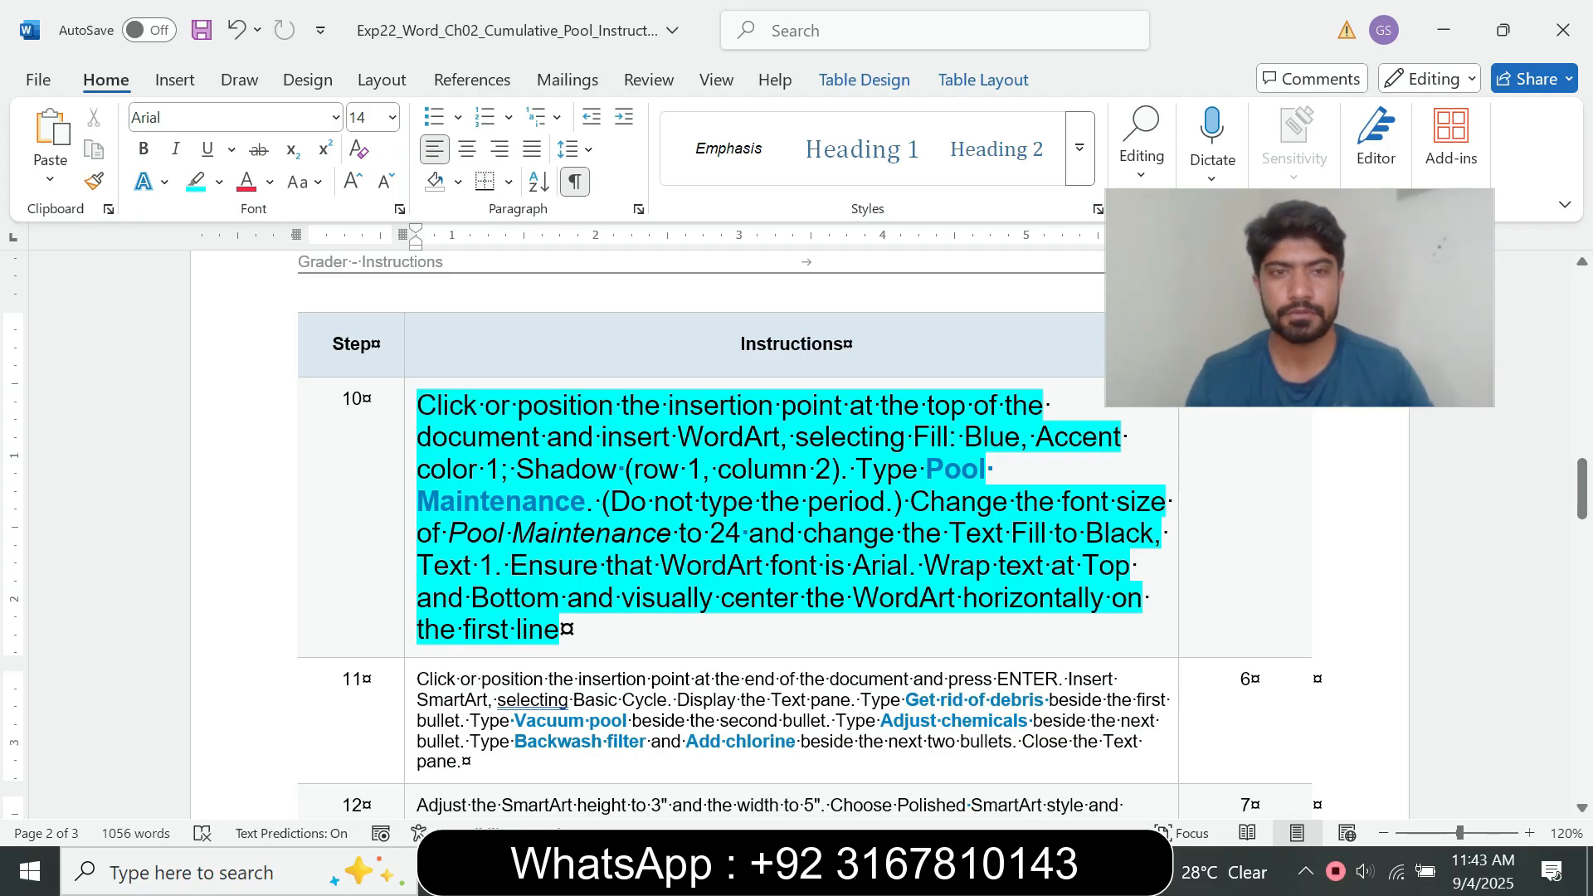
drag(417, 407, 780, 406)
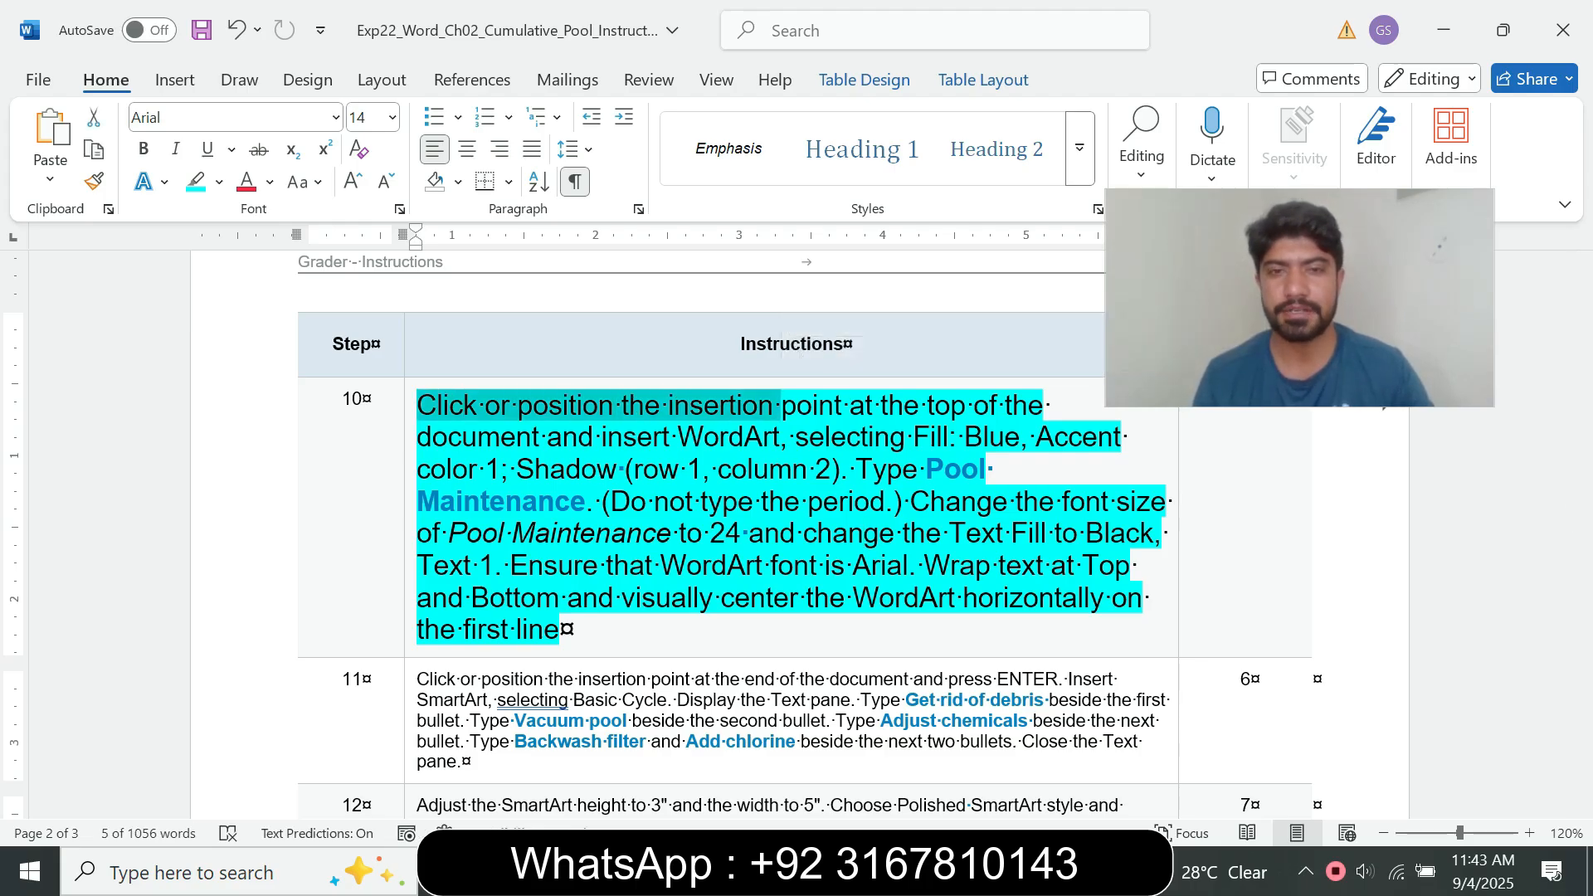
mouse_move(885, 871)
click(1019, 730)
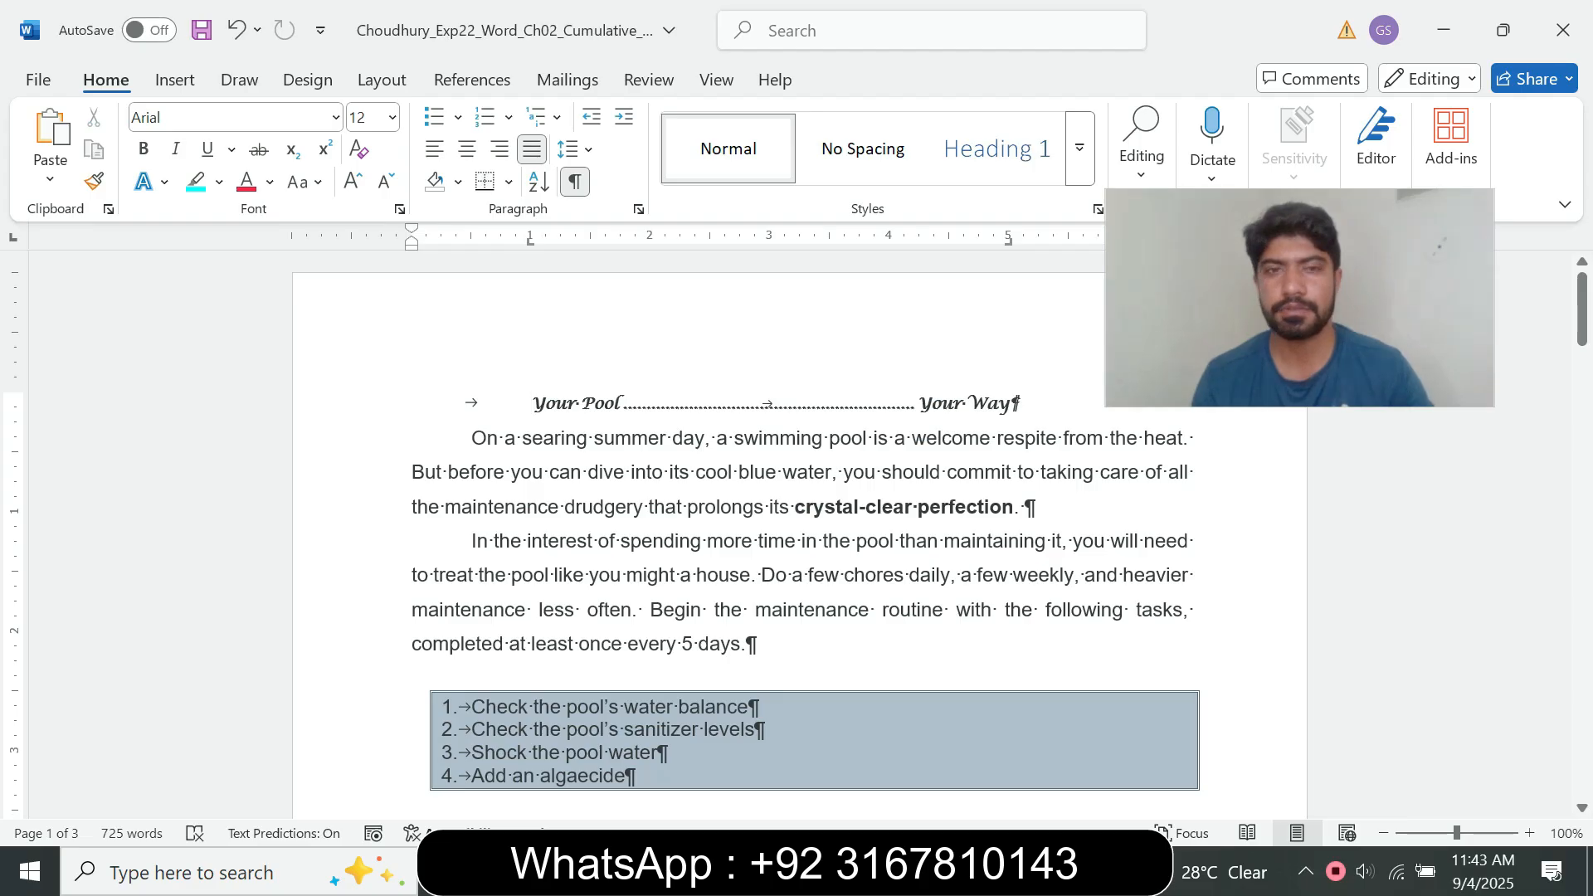
Step: Check step 10's style requirement and insert WordArt with Fill: Blue, Accent color 1; Shadow at the top of the pool document
click(174, 80)
drag(1300, 298, 1315, 416)
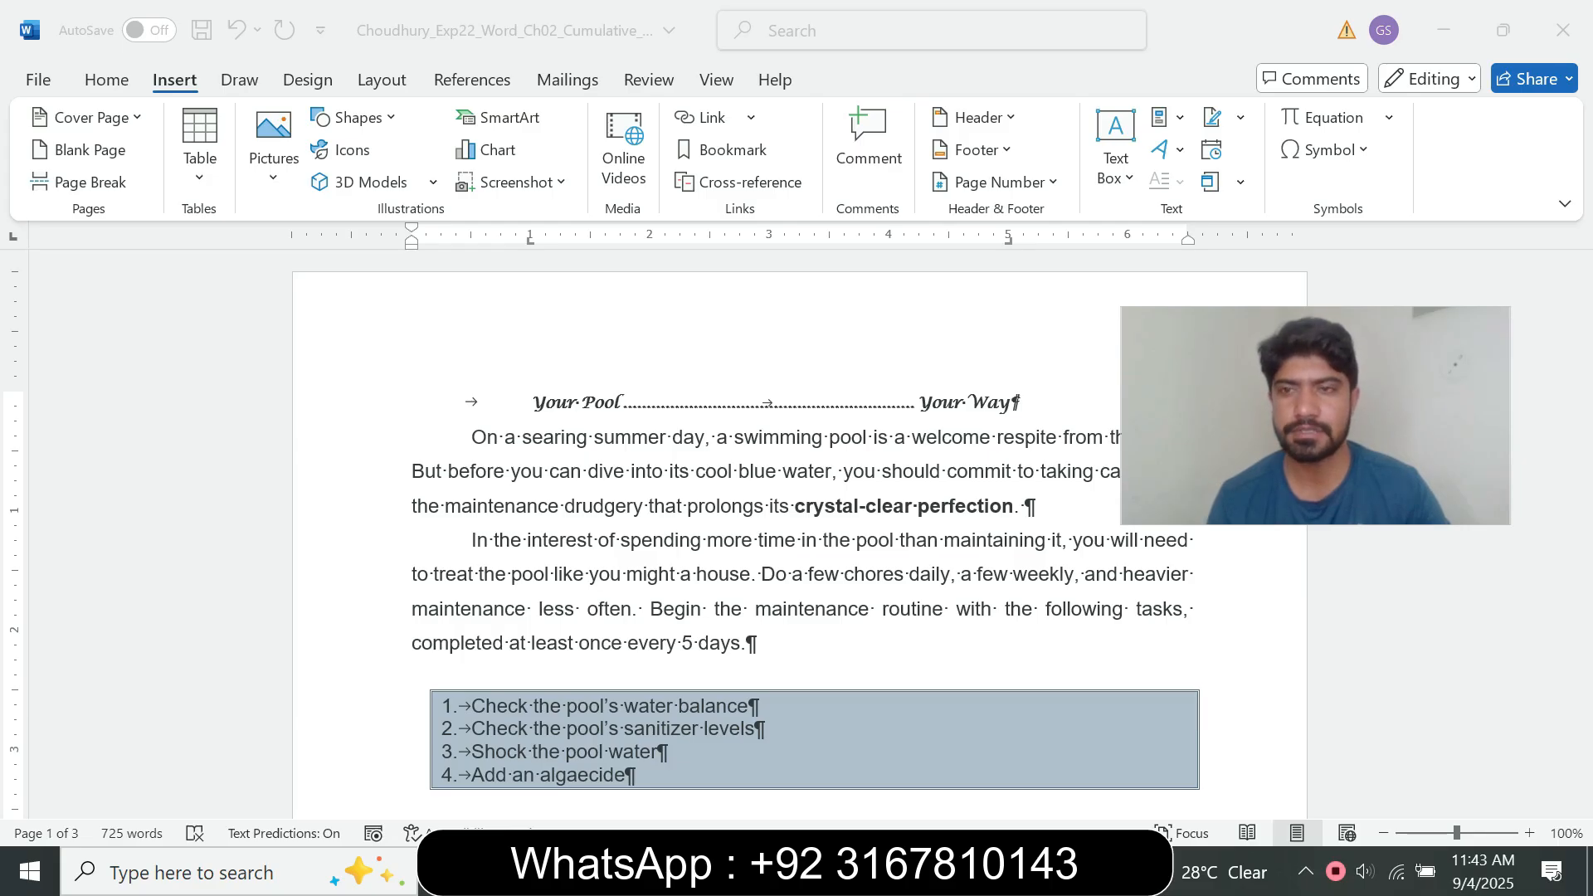
mouse_move(888, 871)
click(755, 755)
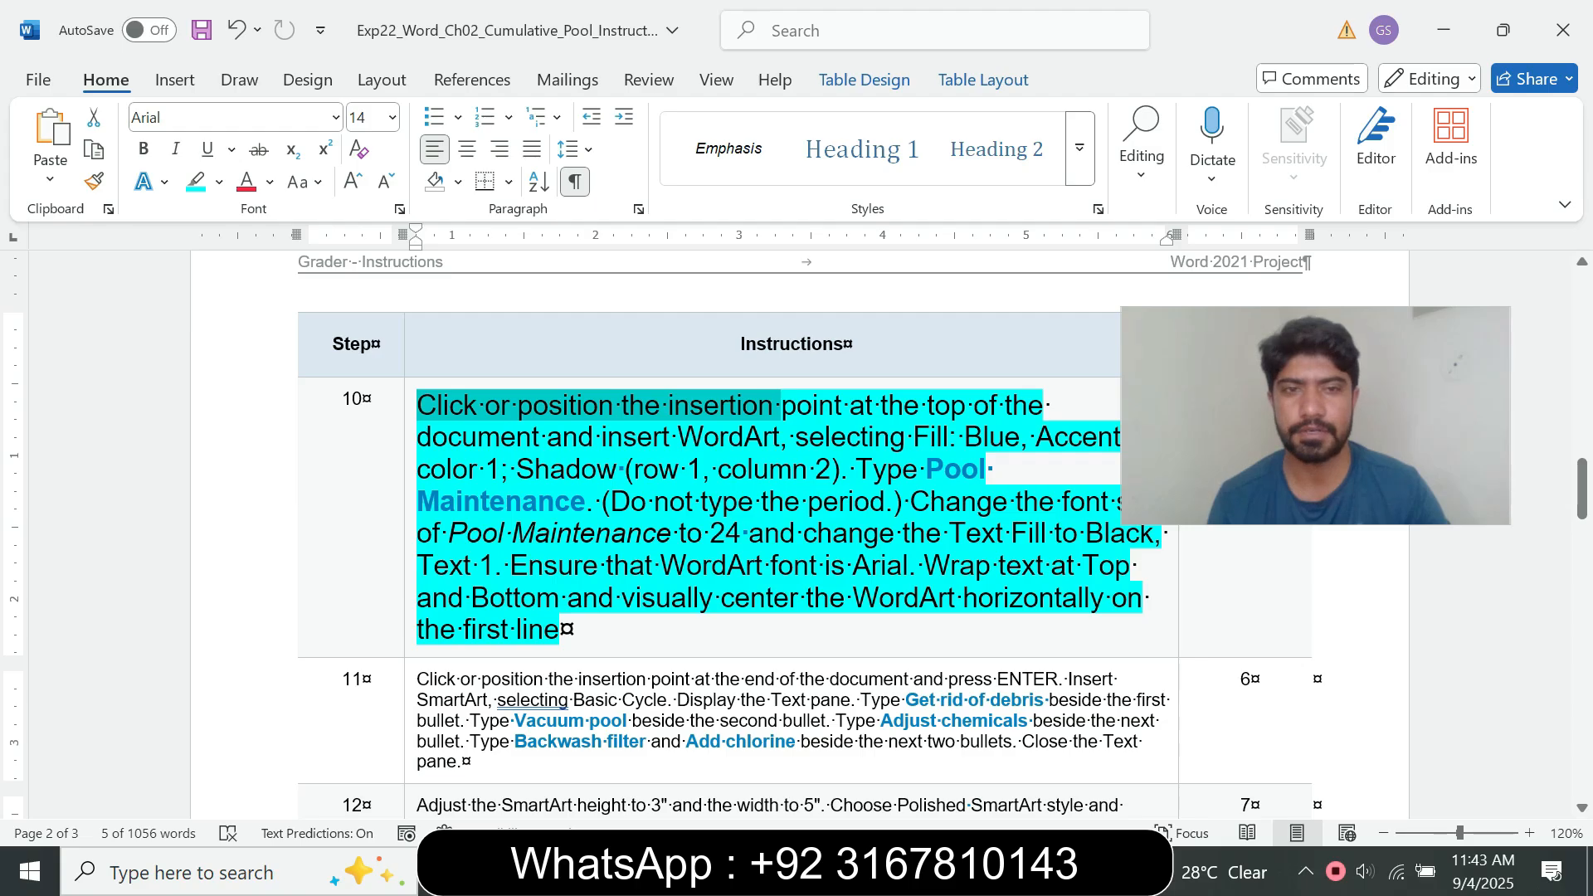
click(794, 436)
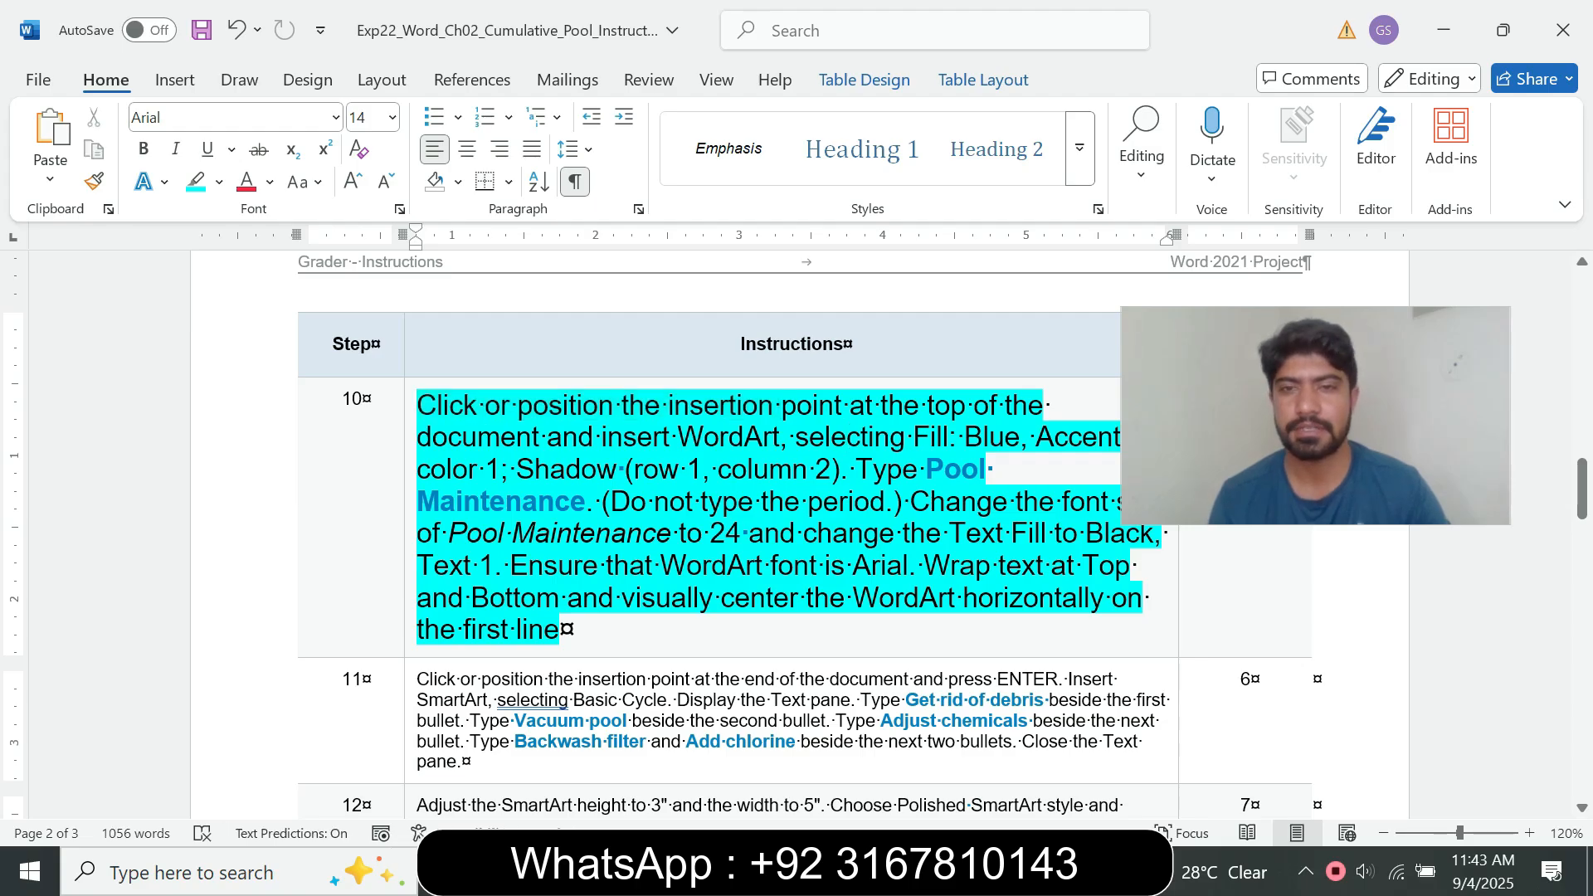
drag(795, 437, 960, 436)
drag(1315, 452, 1380, 289)
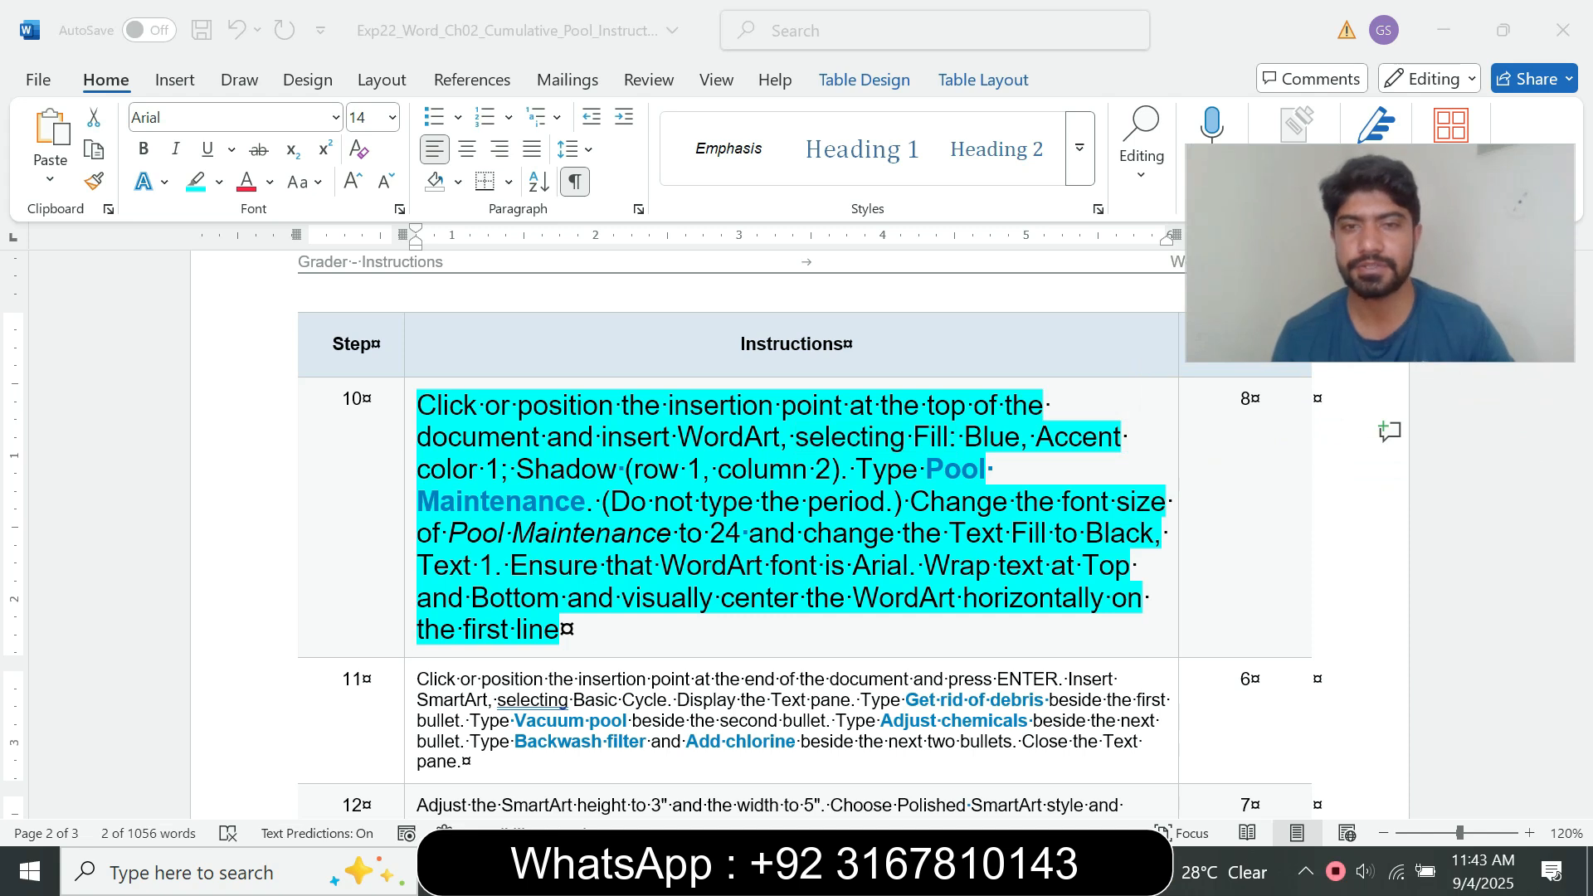
mouse_move(888, 871)
click(1017, 757)
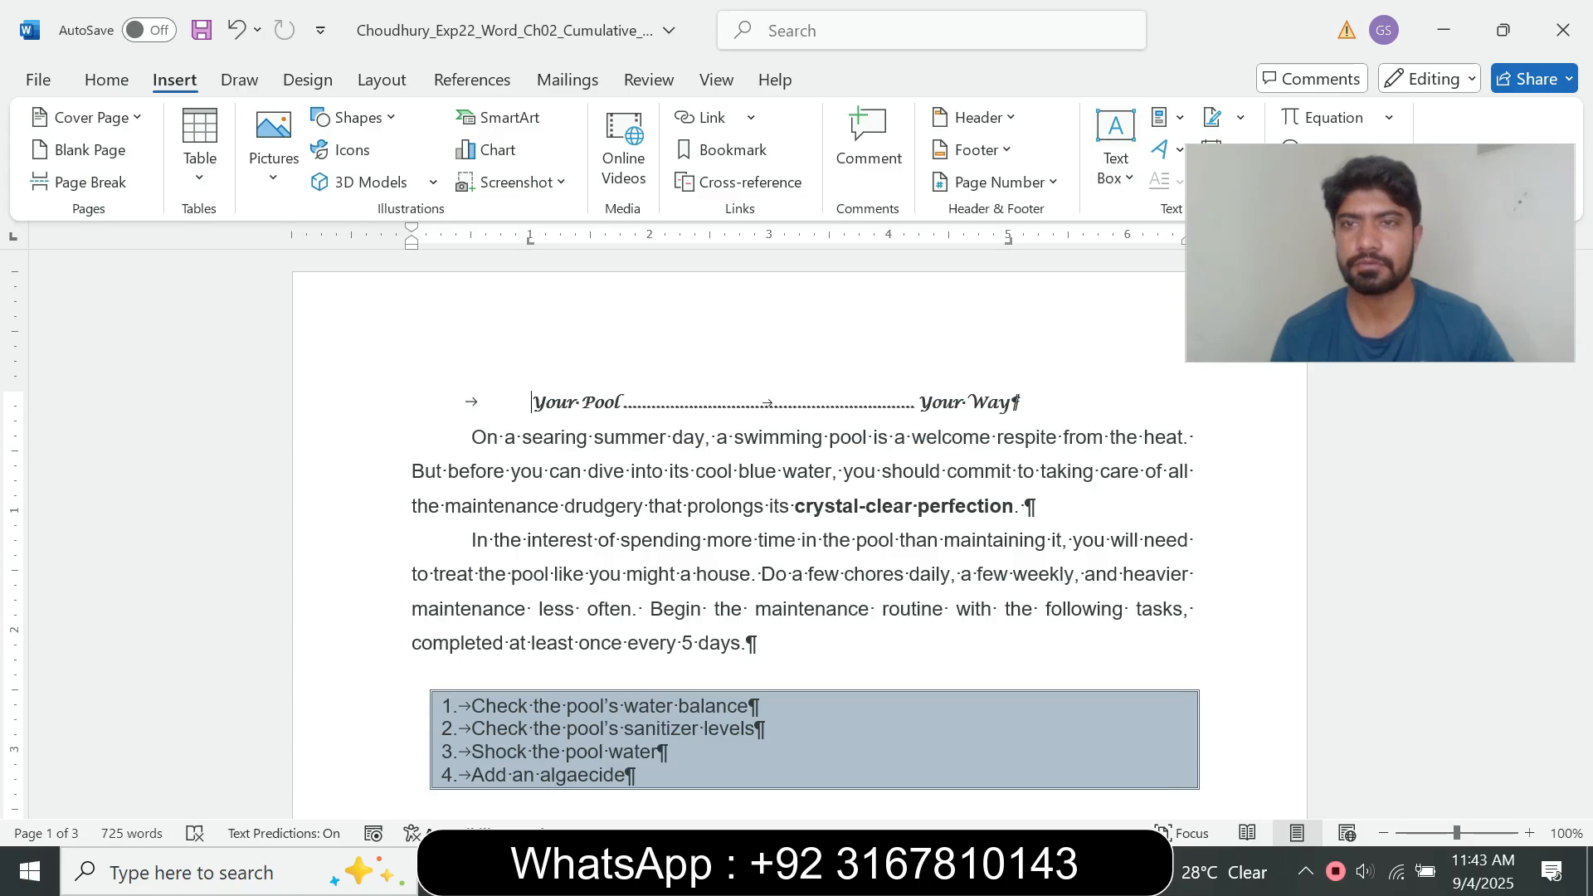
drag(1380, 253, 1367, 359)
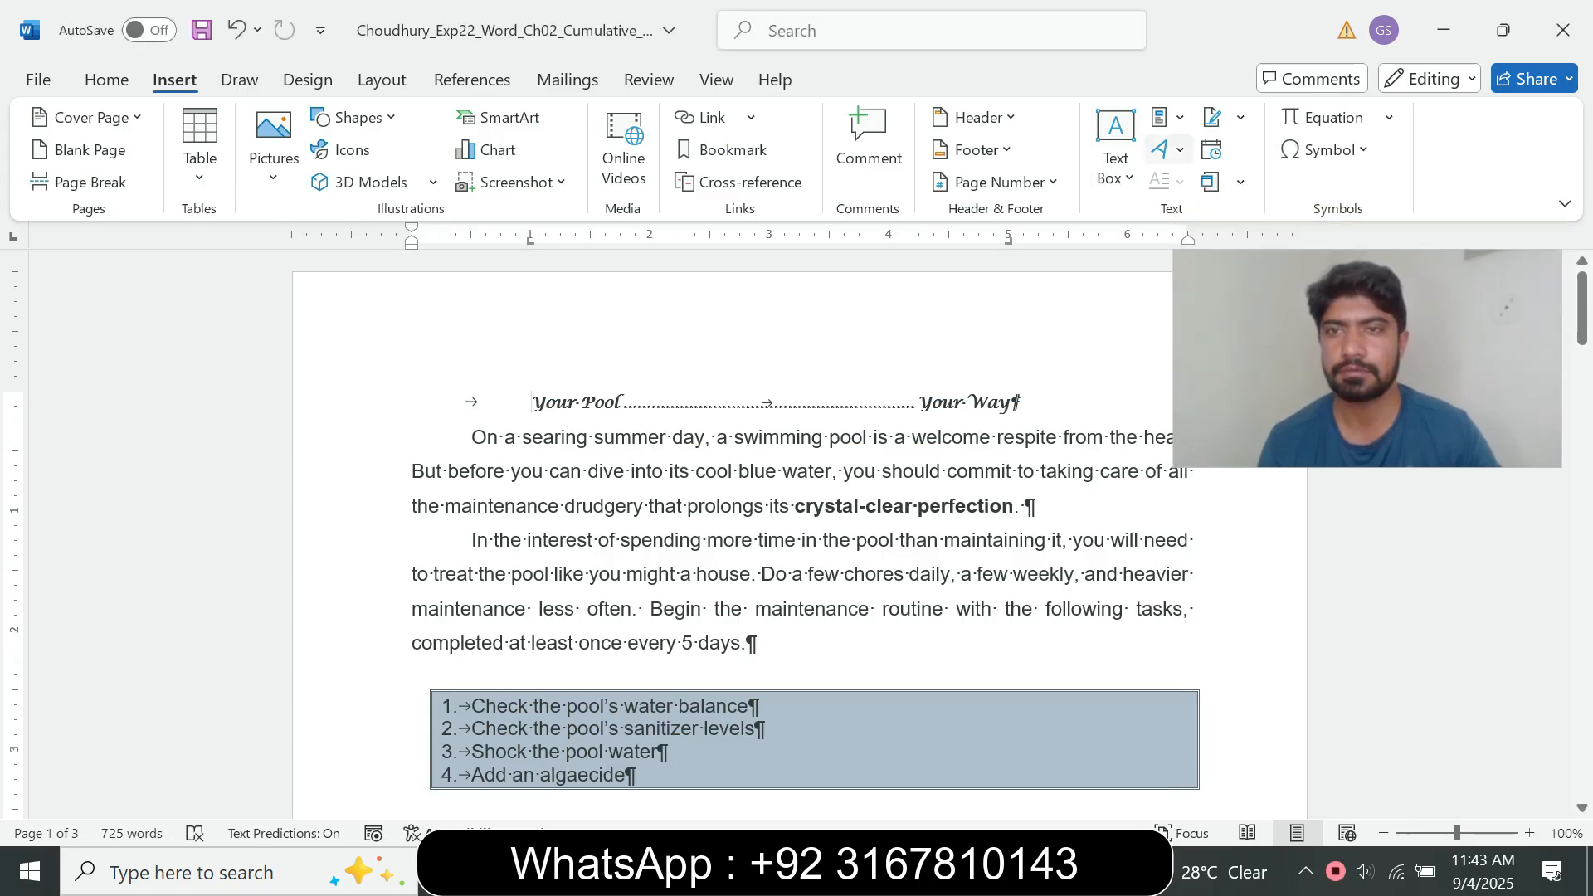
click(1170, 149)
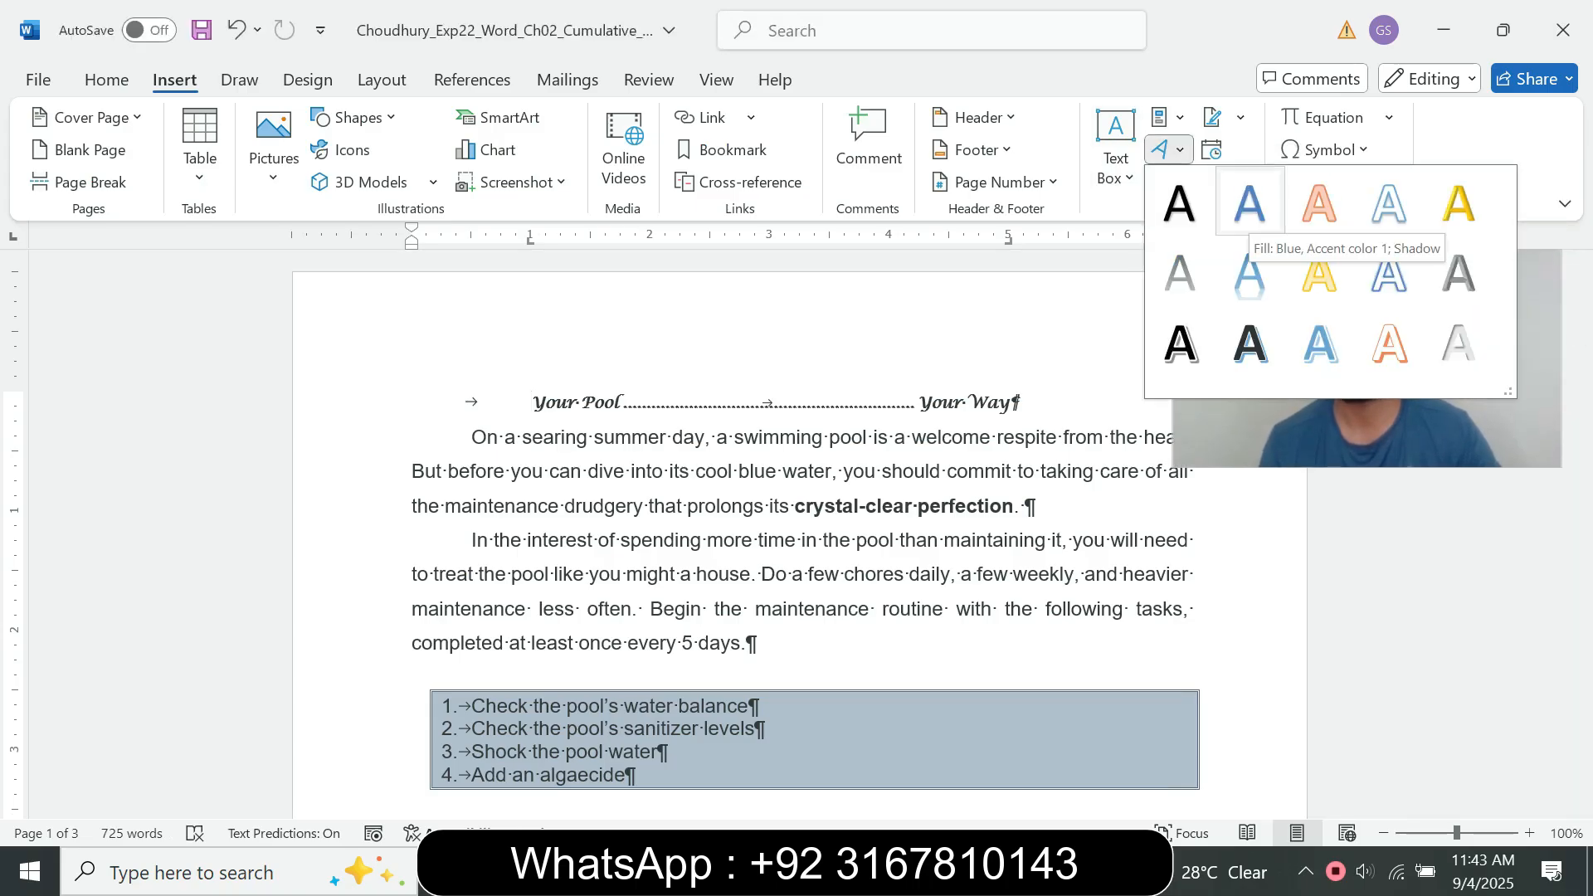
click(1249, 205)
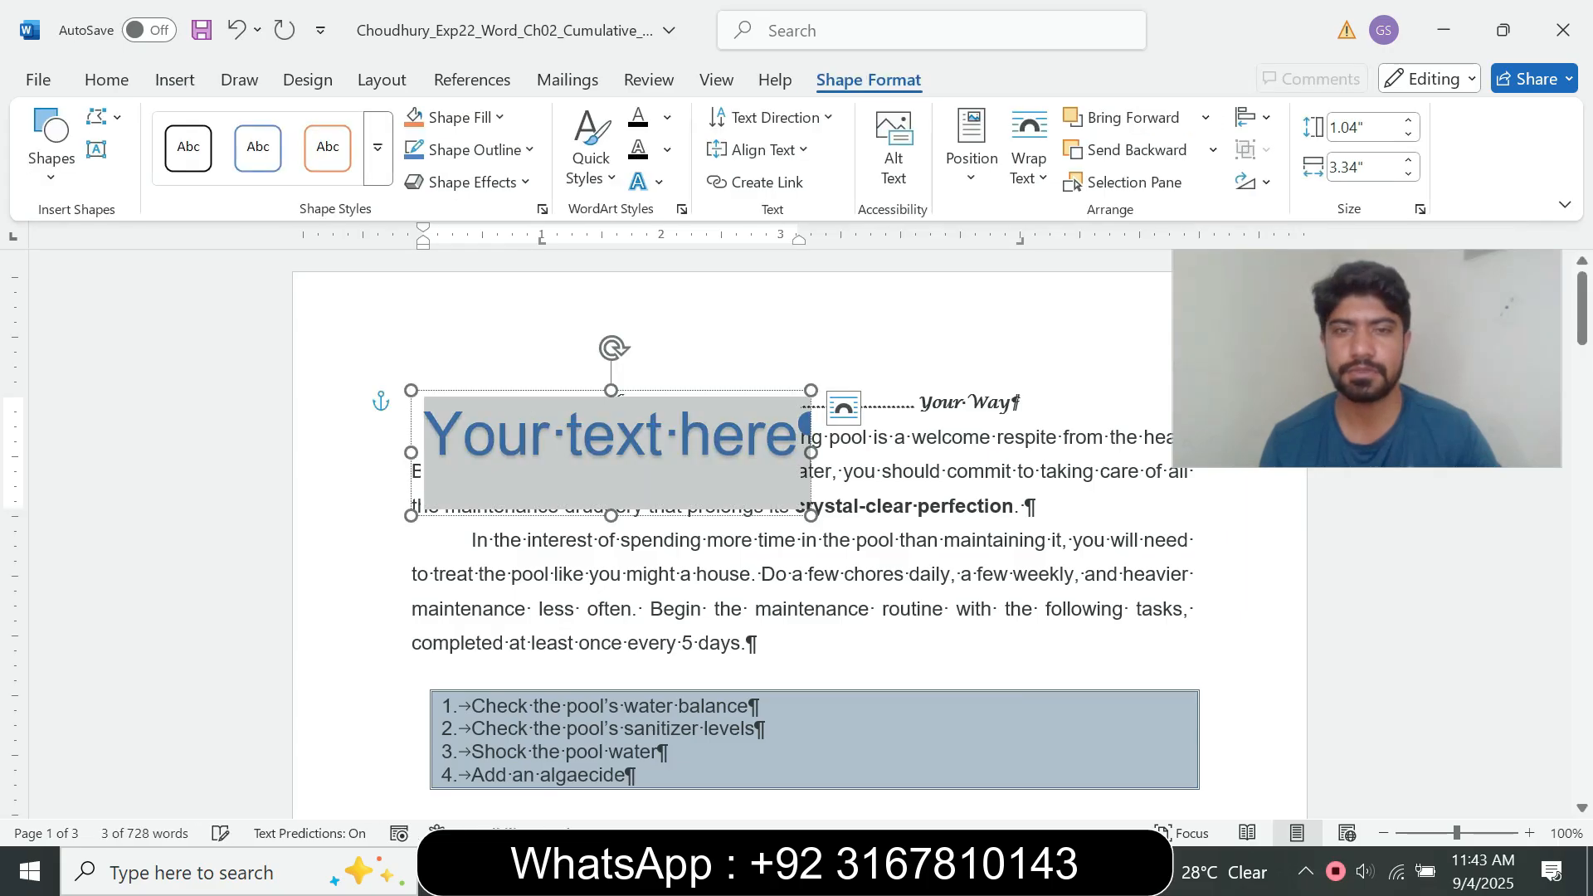
Step: Copy "Pool Maintenance" from step 10 and paste it over the WordArt placeholder in the pool document, keeping text only
click(885, 871)
click(750, 746)
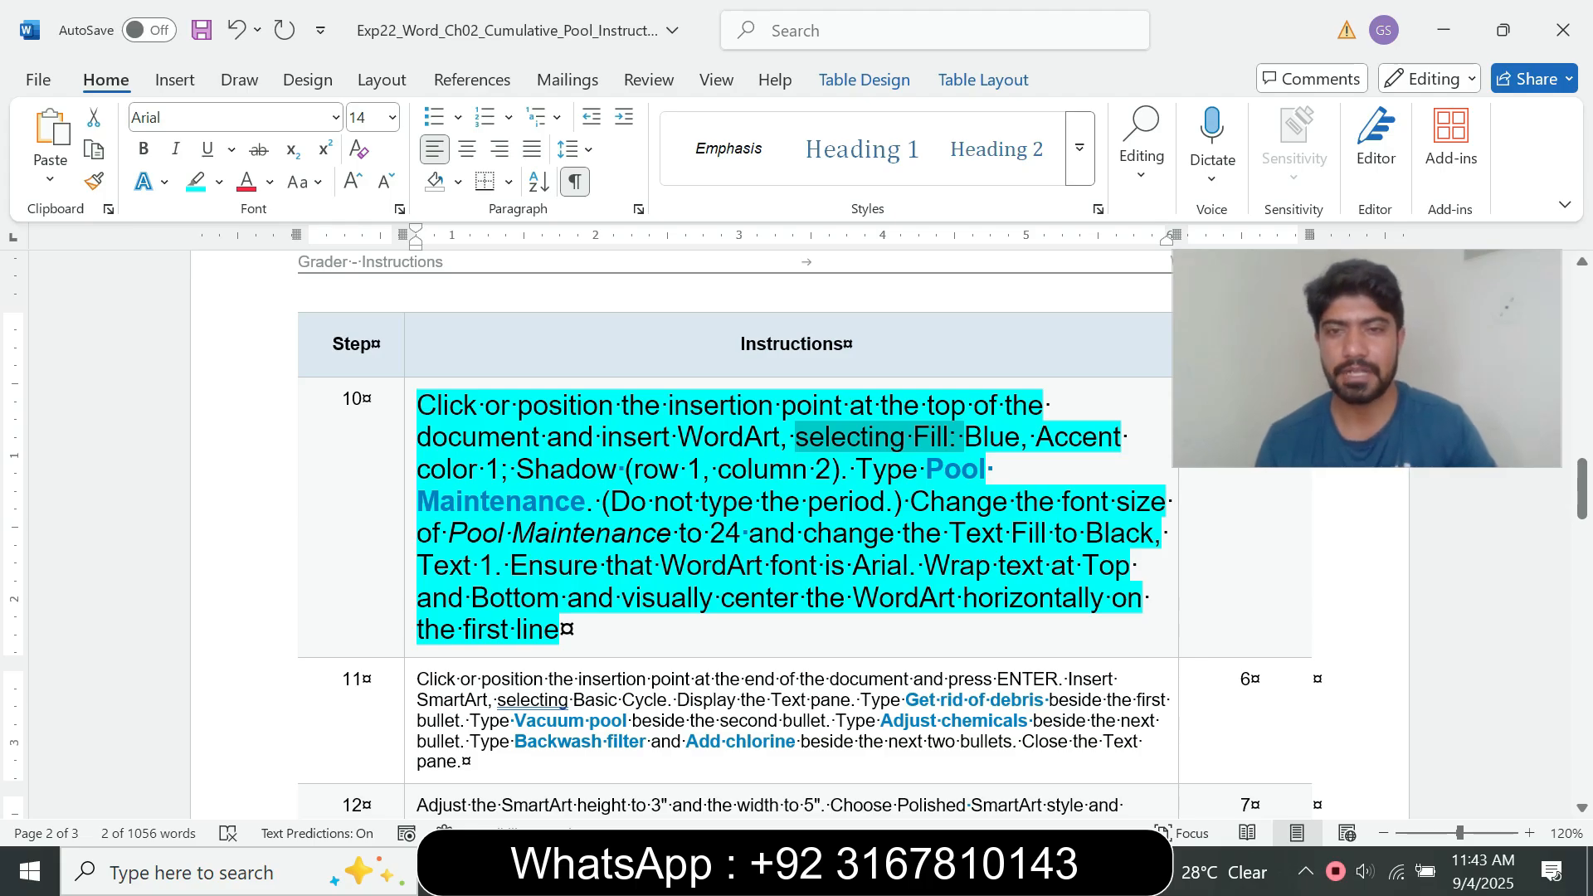
drag(926, 469, 585, 501)
key(ctrl+c)
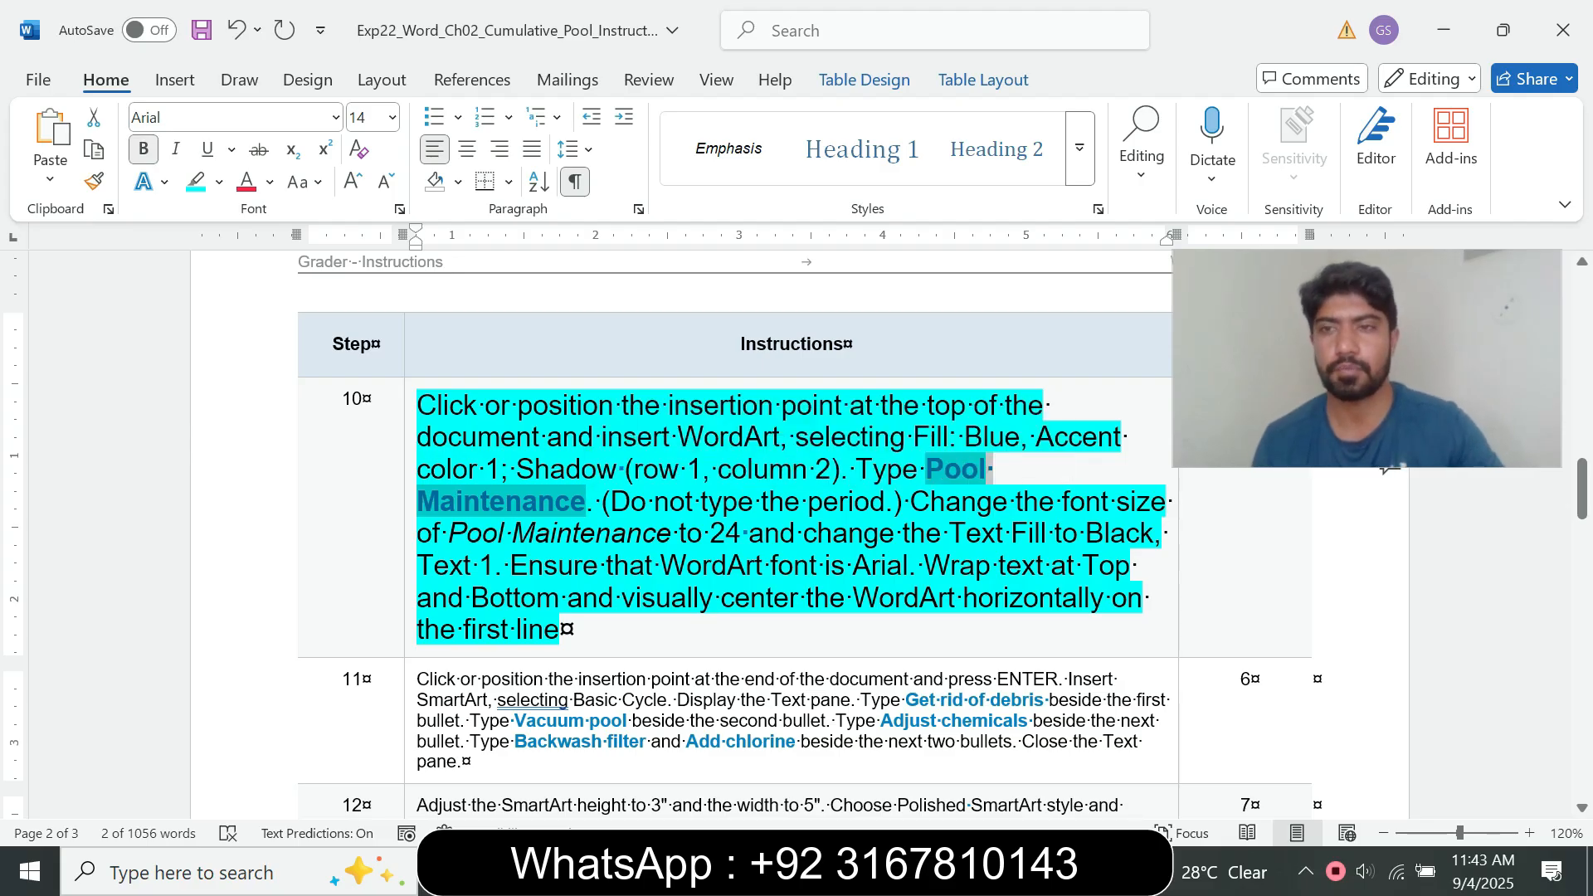
mouse_move(892, 873)
click(1023, 750)
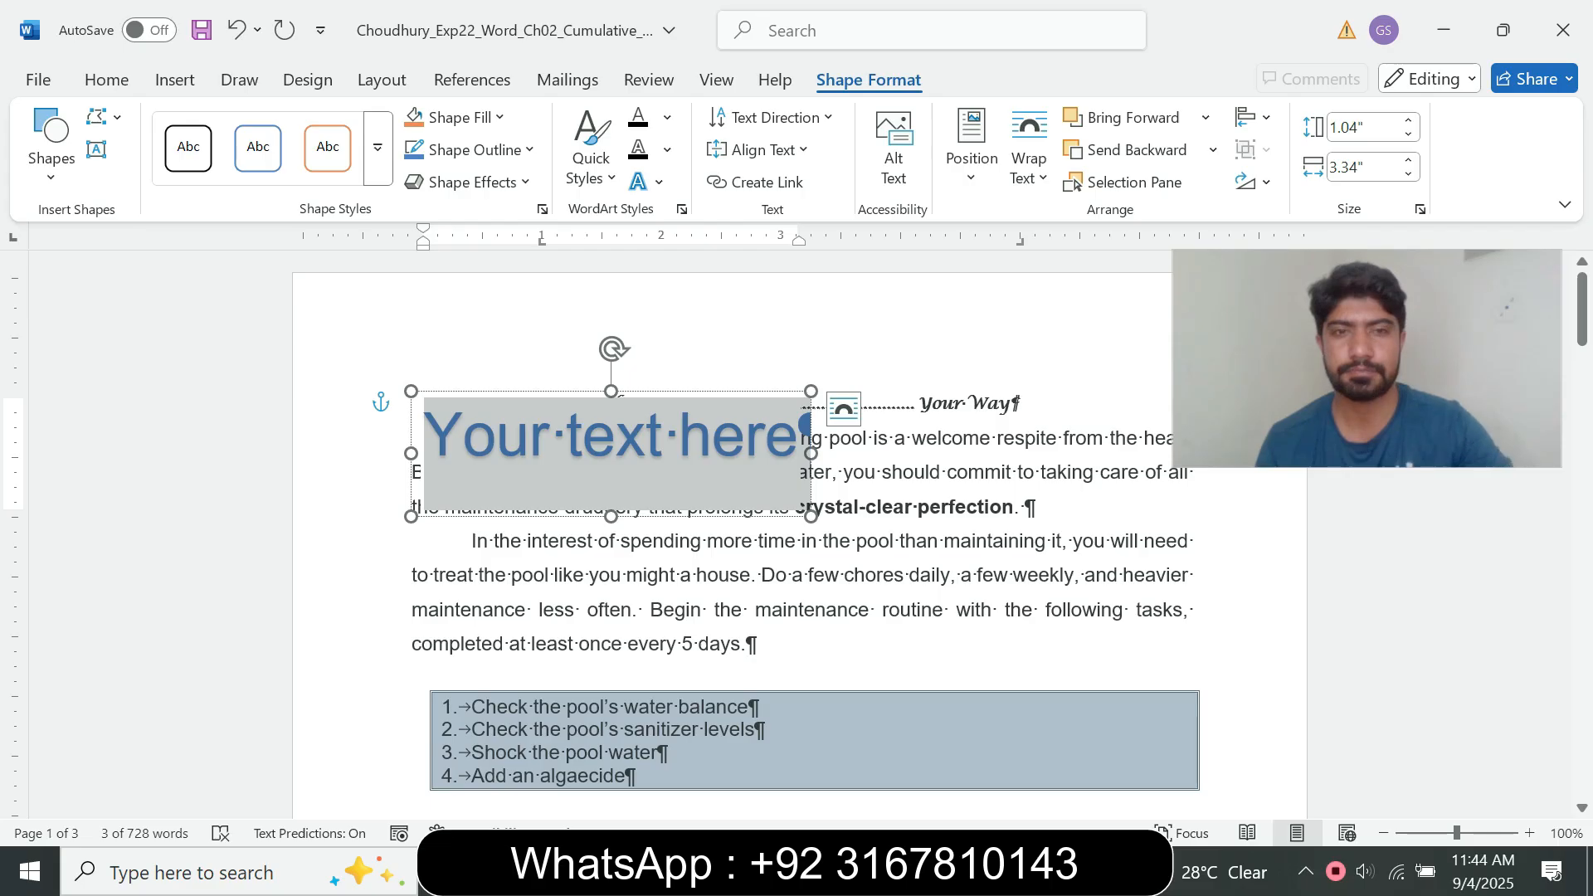
key(ctrl+v)
click(641, 445)
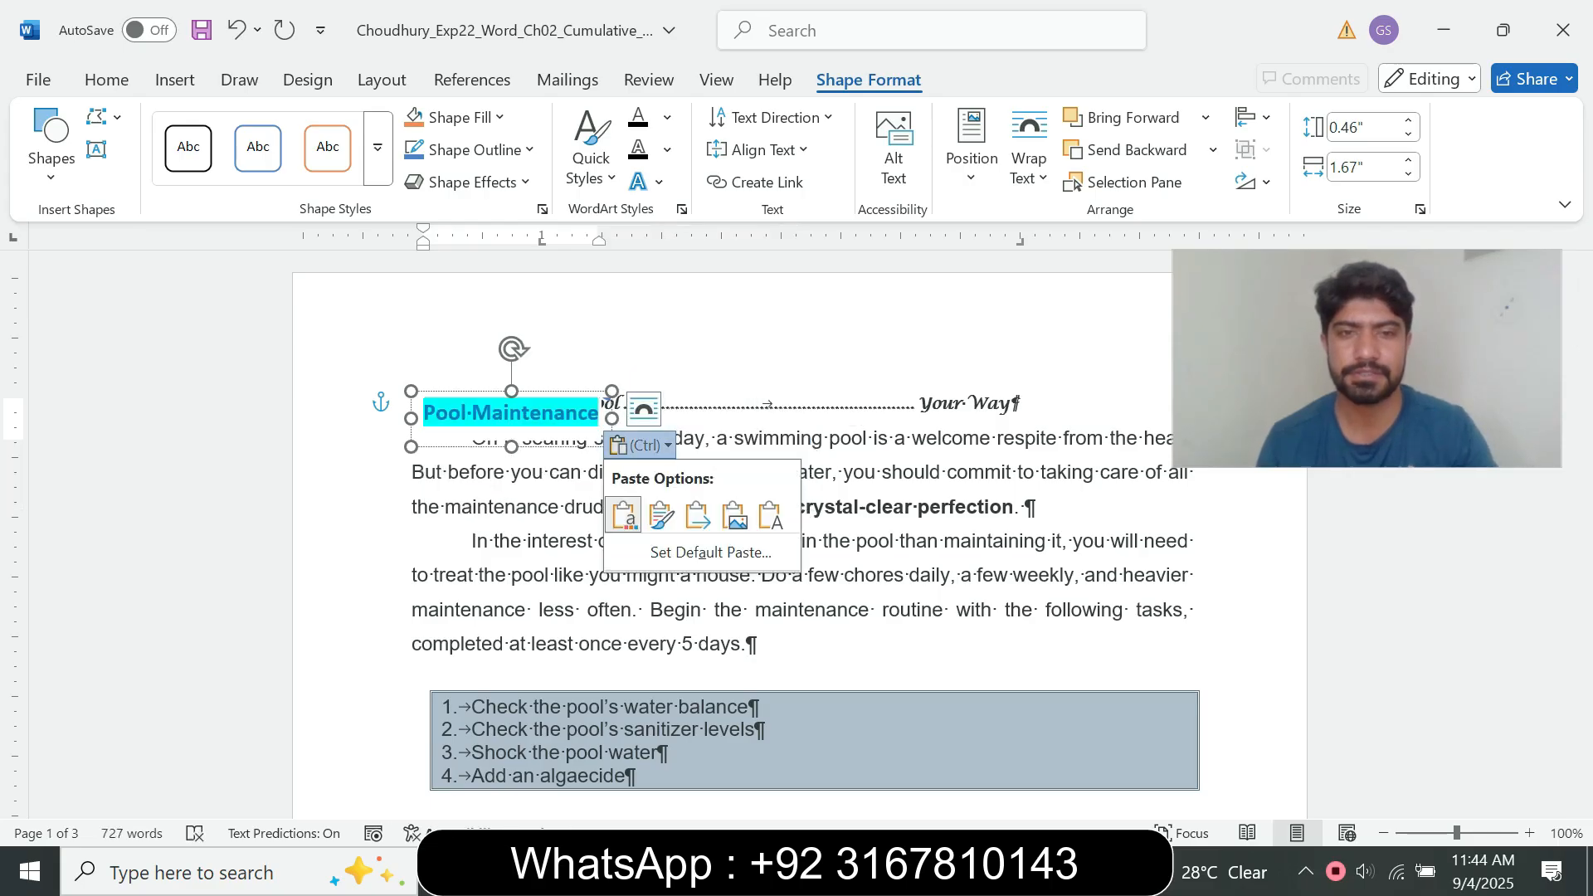
click(769, 516)
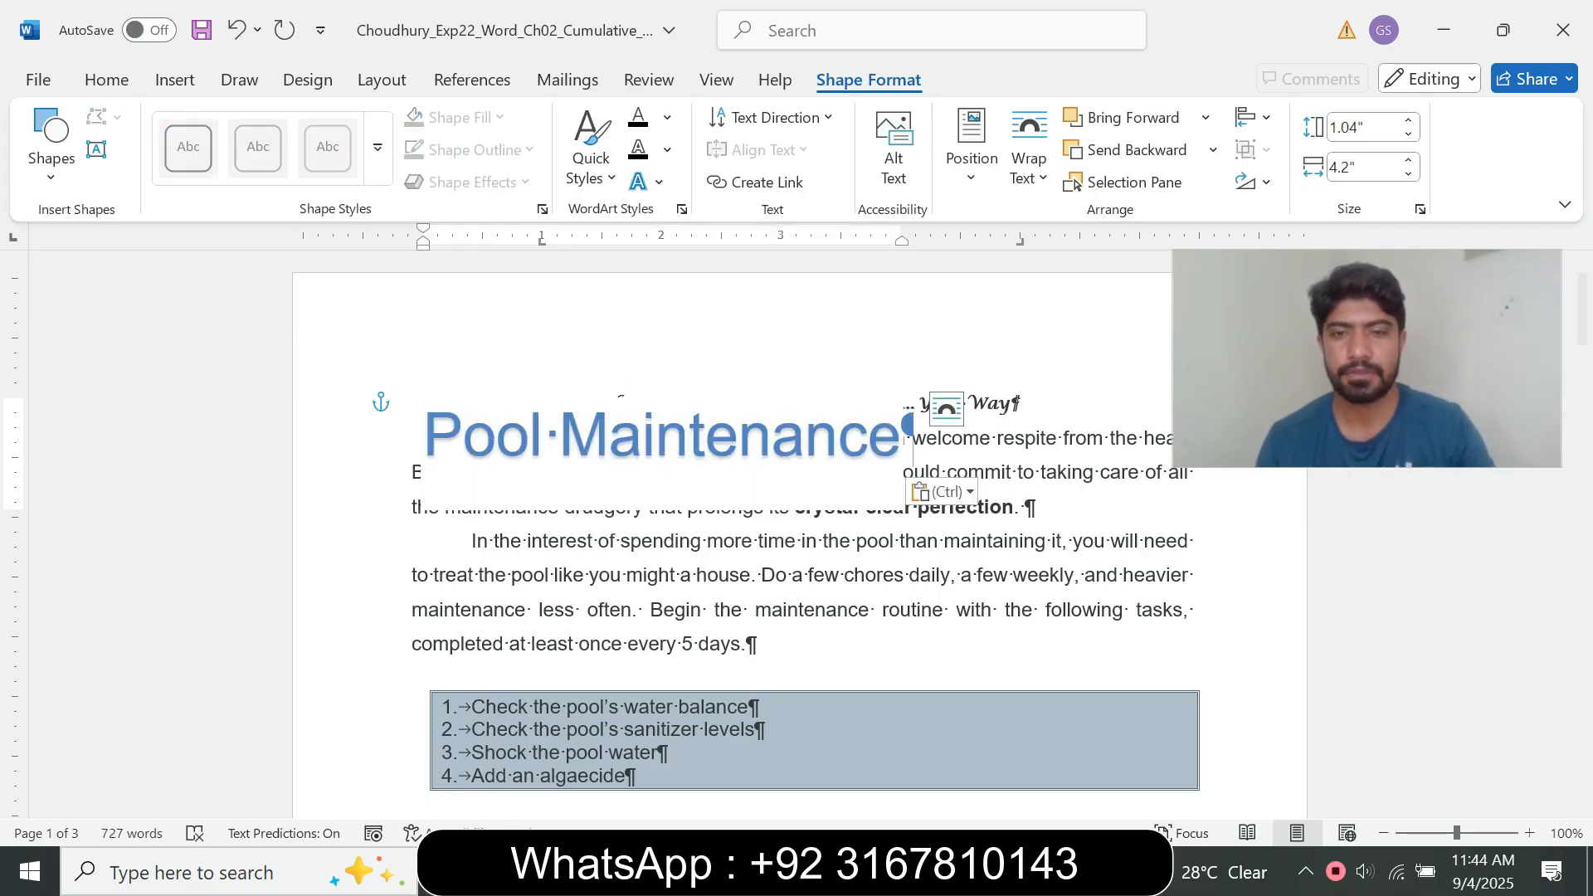
Step: Read step 10's requirements for the WordArt's font size and Text Fill in the instructions document
click(893, 873)
click(753, 765)
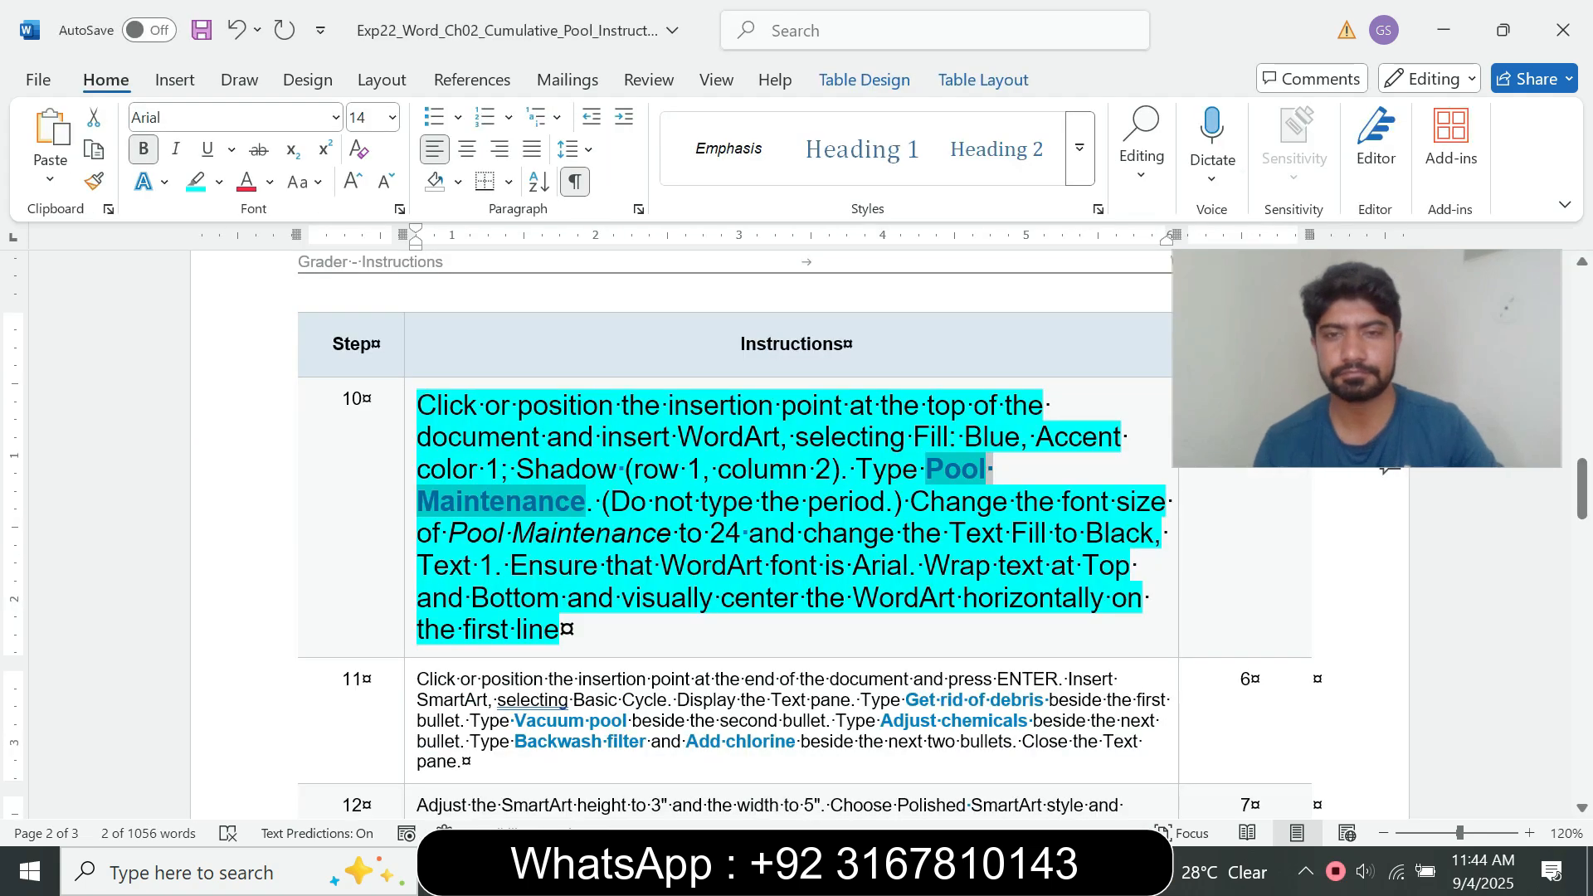
click(612, 503)
drag(611, 503, 748, 503)
click(895, 533)
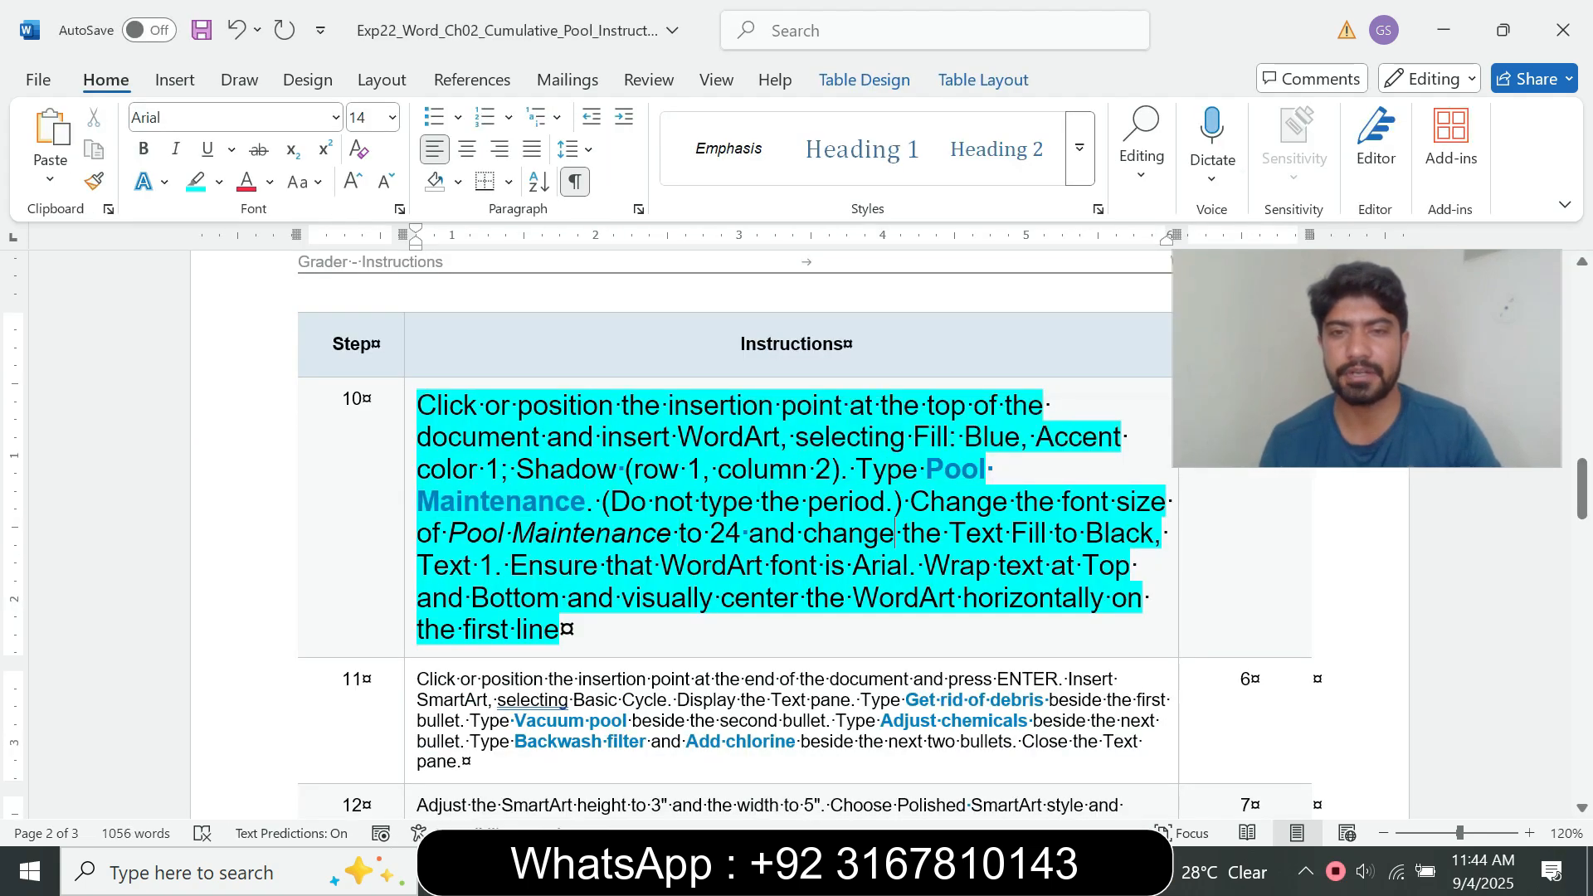
drag(911, 501, 493, 565)
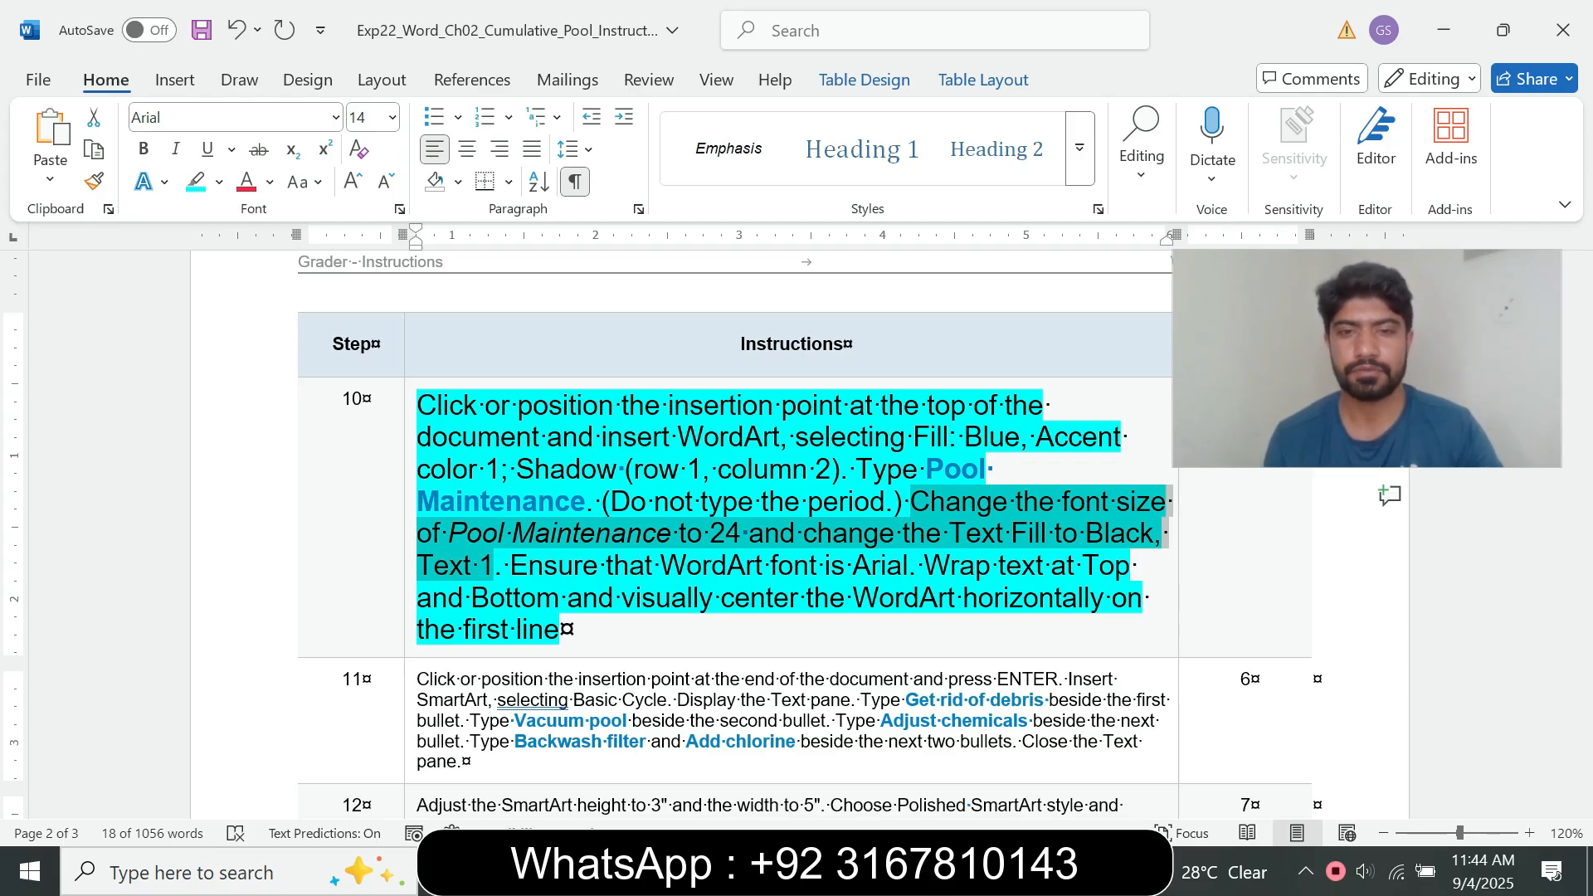
Step: Return to the pool document and set the Pool Maintenance WordArt text to font size 24
mouse_move(886, 871)
click(1017, 767)
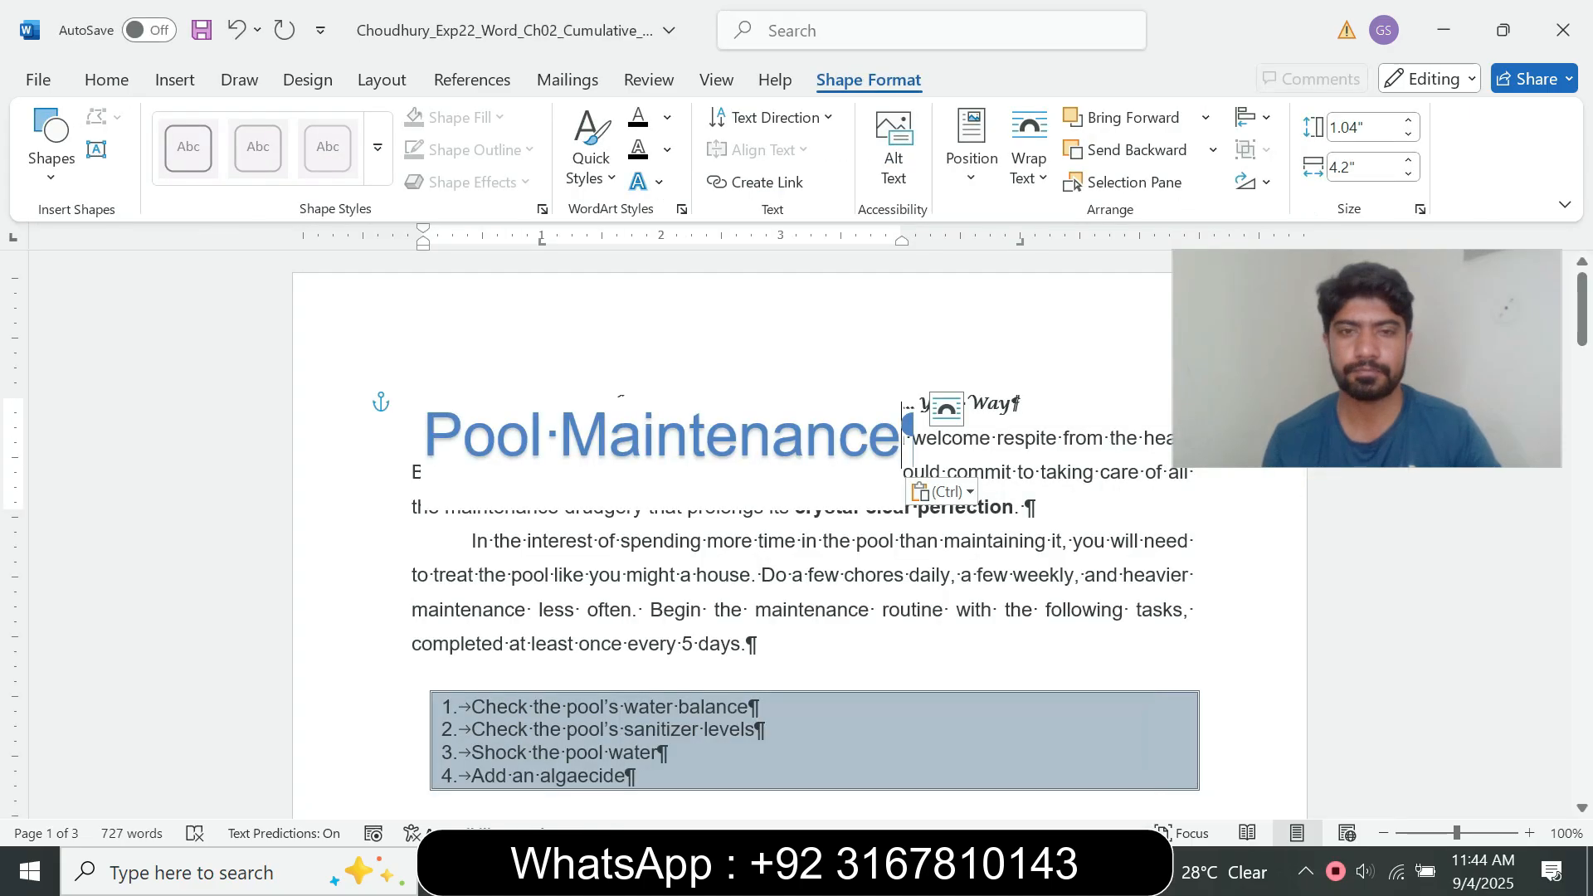
drag(903, 433, 423, 435)
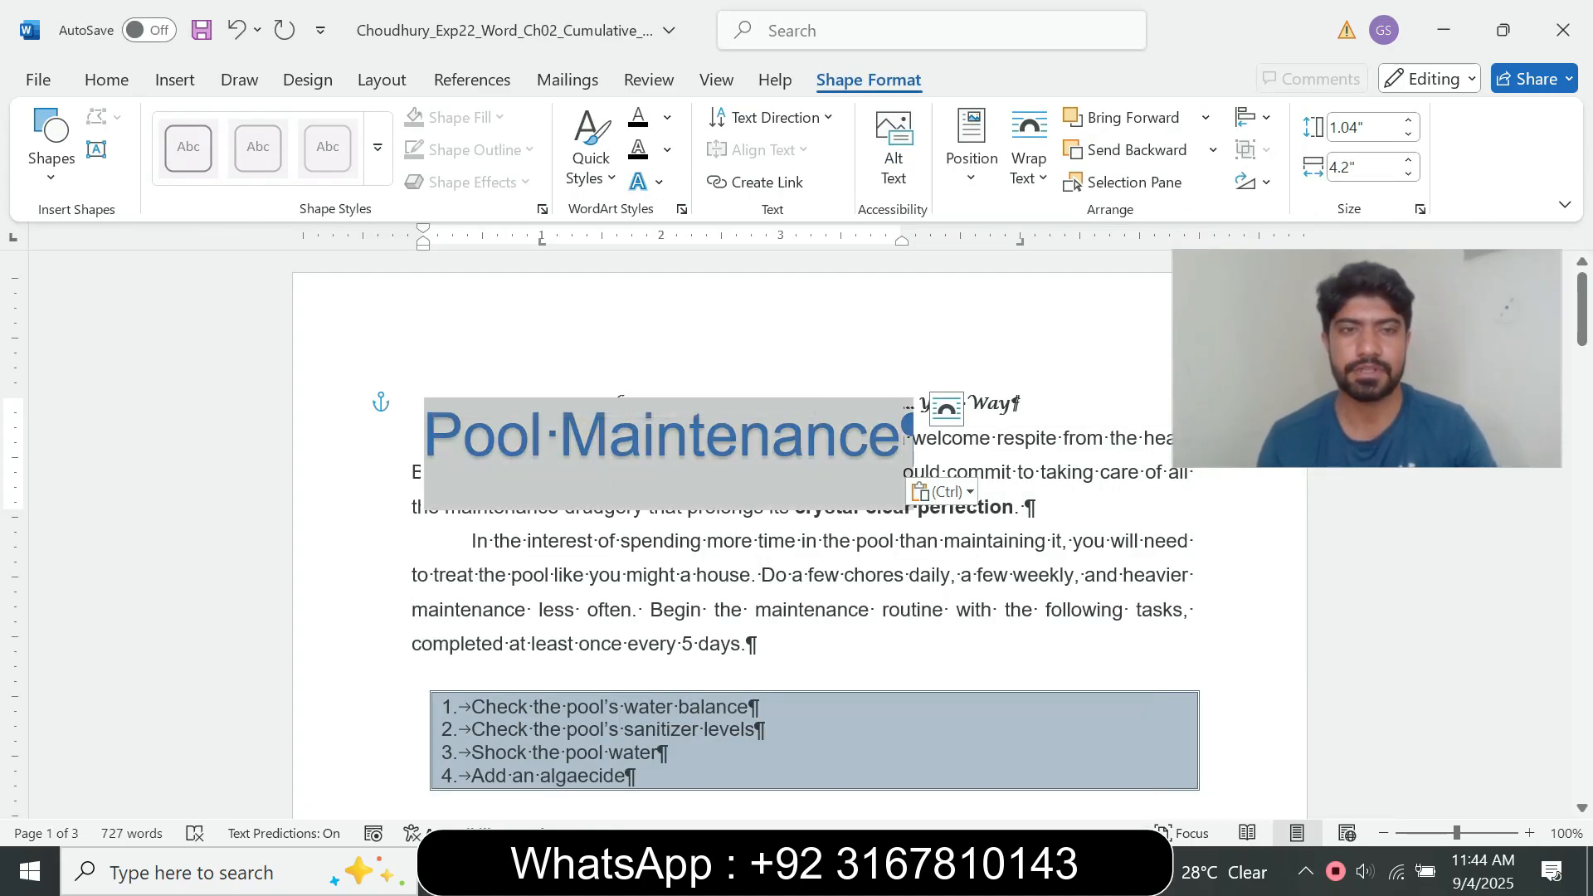
click(886, 871)
click(747, 772)
click(1019, 767)
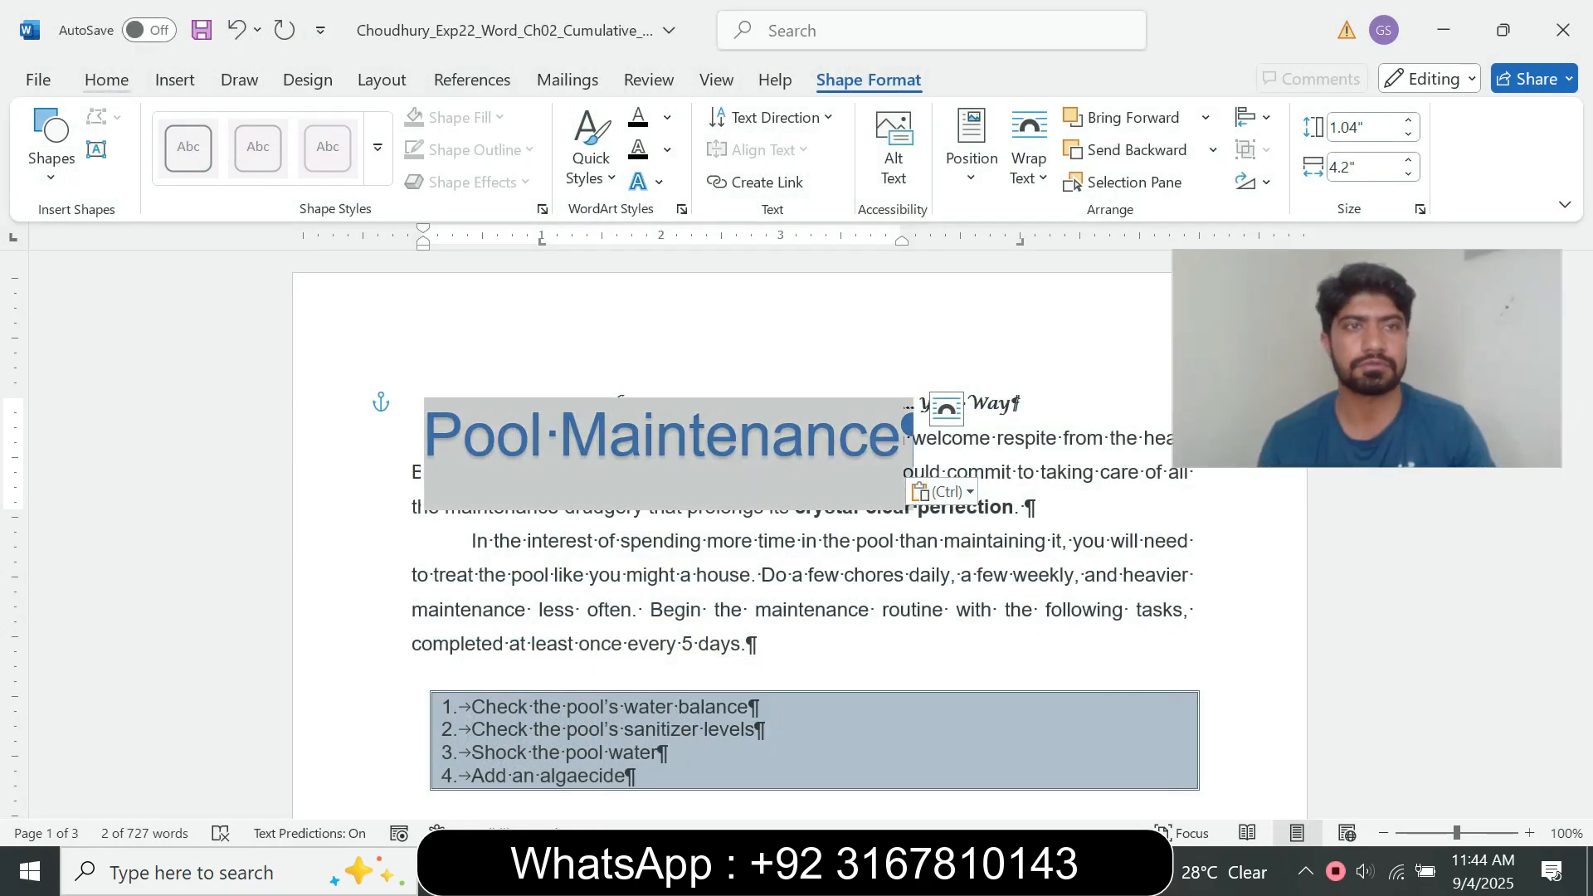
click(106, 80)
click(392, 117)
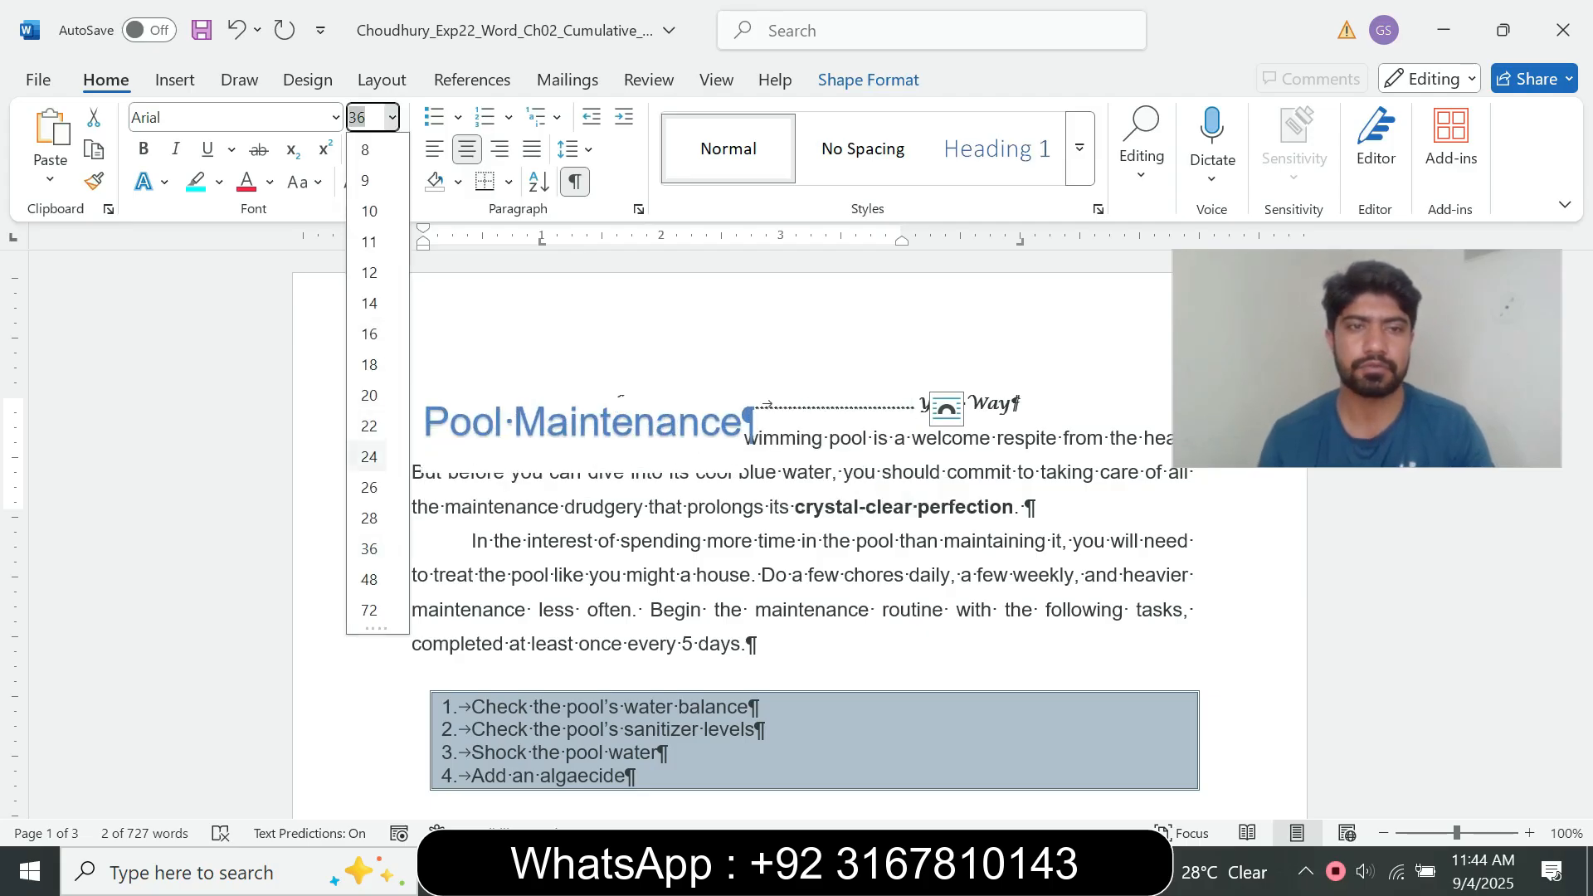
click(370, 457)
Step: Recheck step 10, change the Pool Maintenance WordArt's Text Fill to Black, Text 1, and return to the instructions document
click(888, 872)
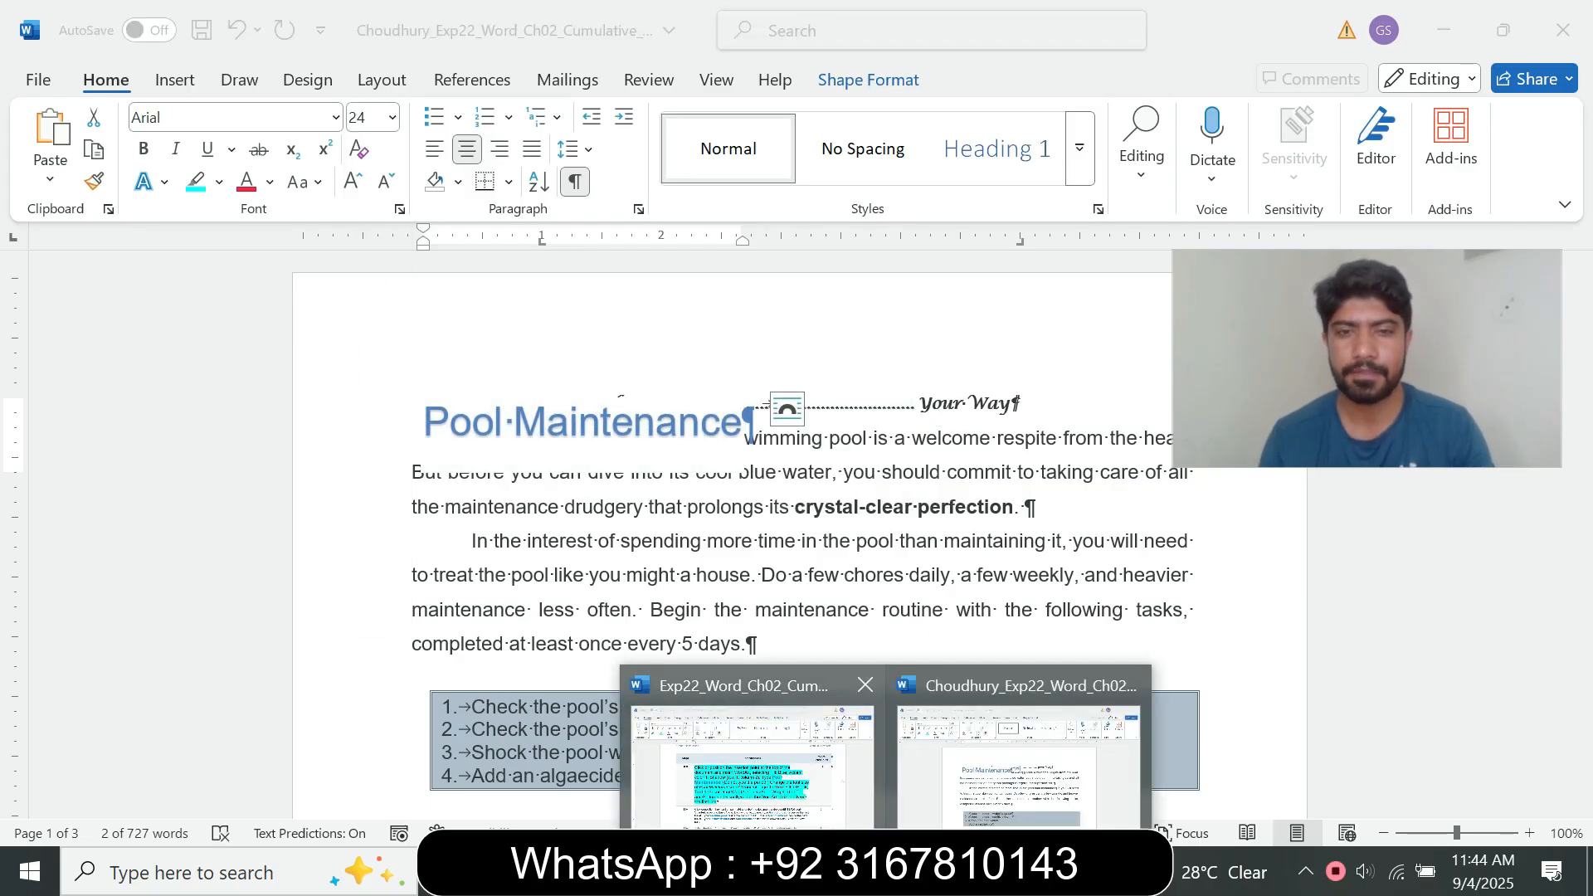
click(755, 759)
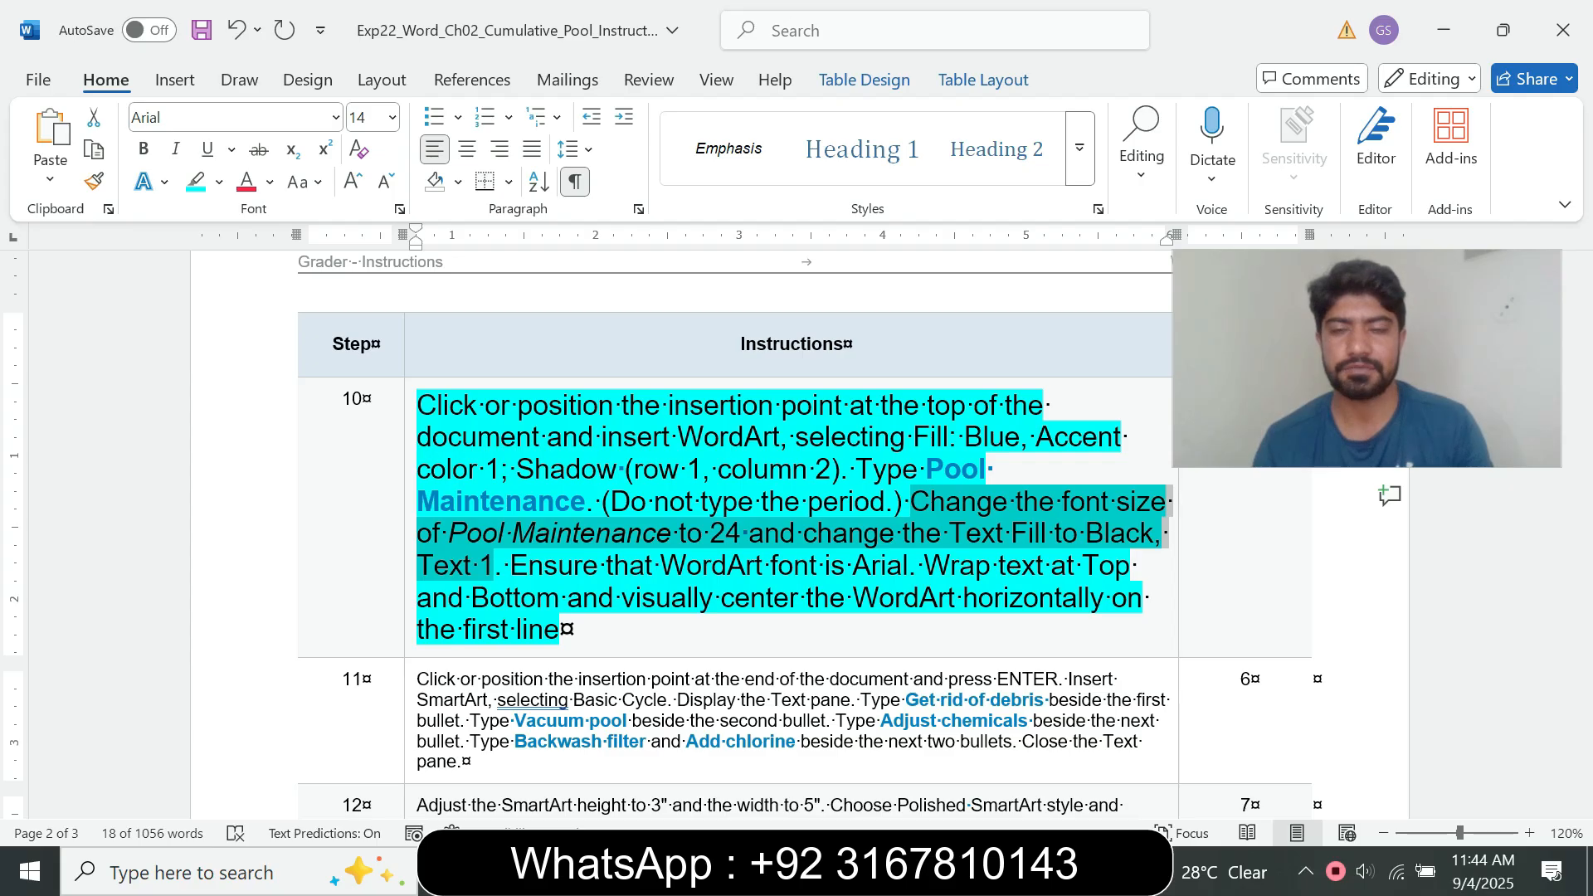
mouse_move(884, 872)
click(1017, 756)
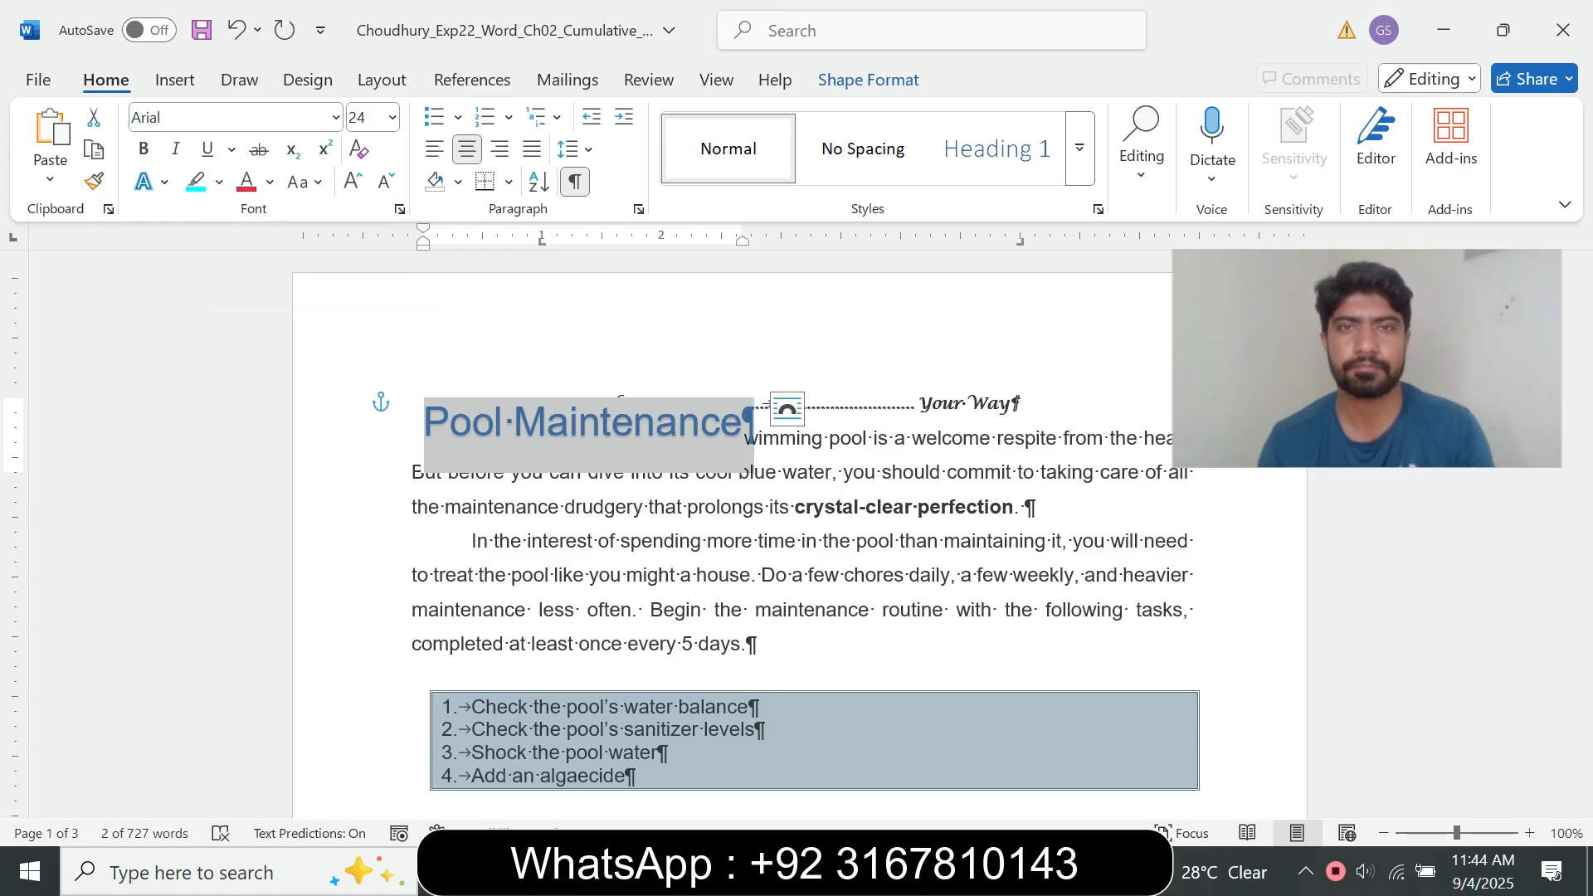
click(868, 80)
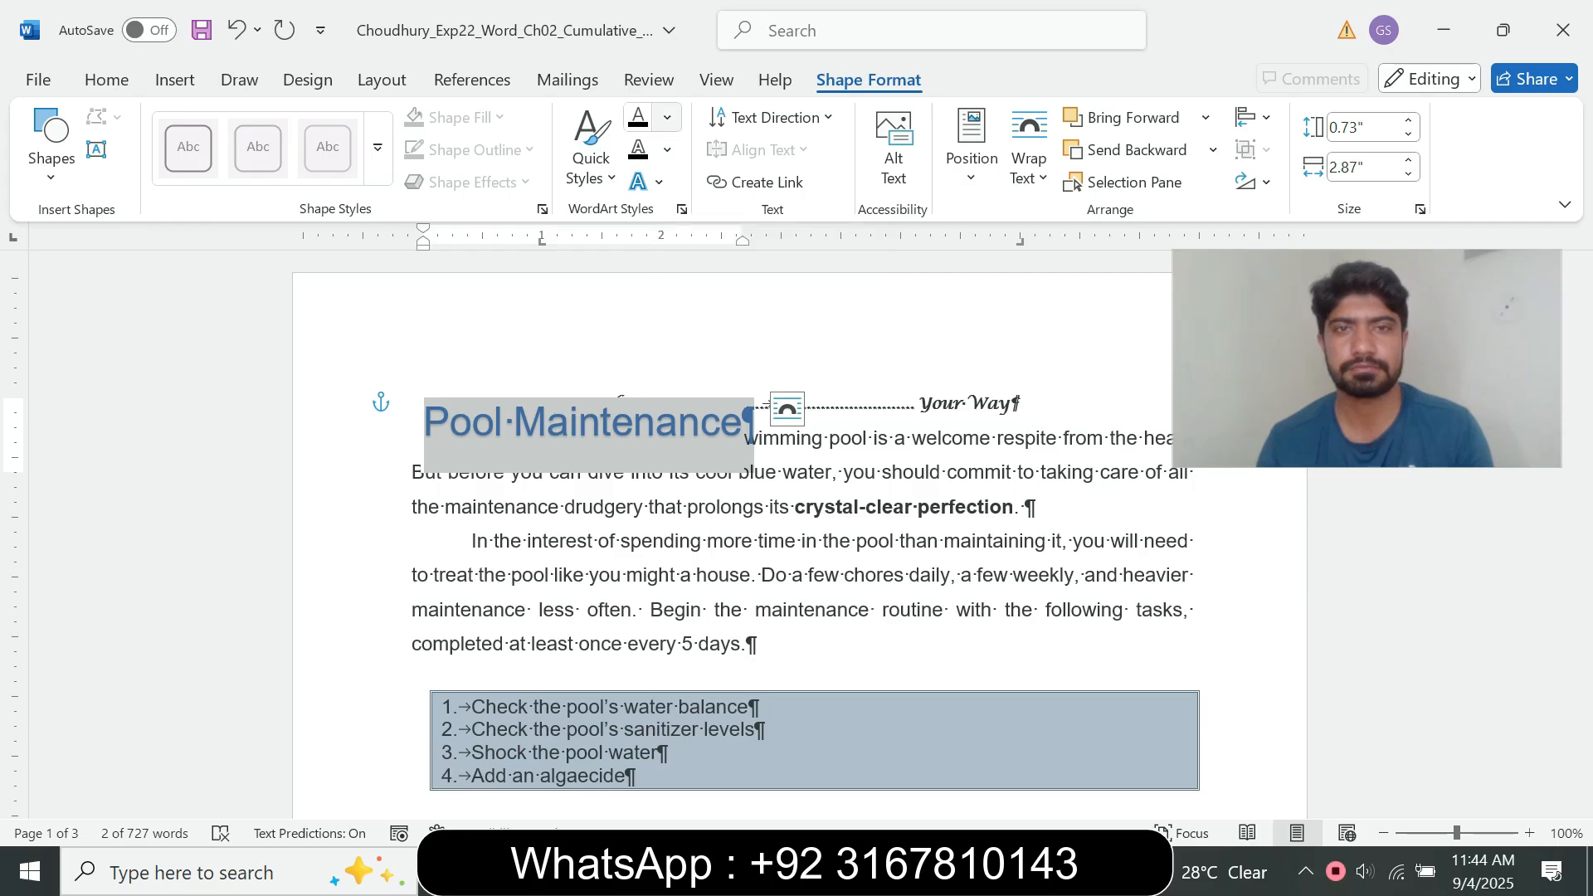
click(667, 118)
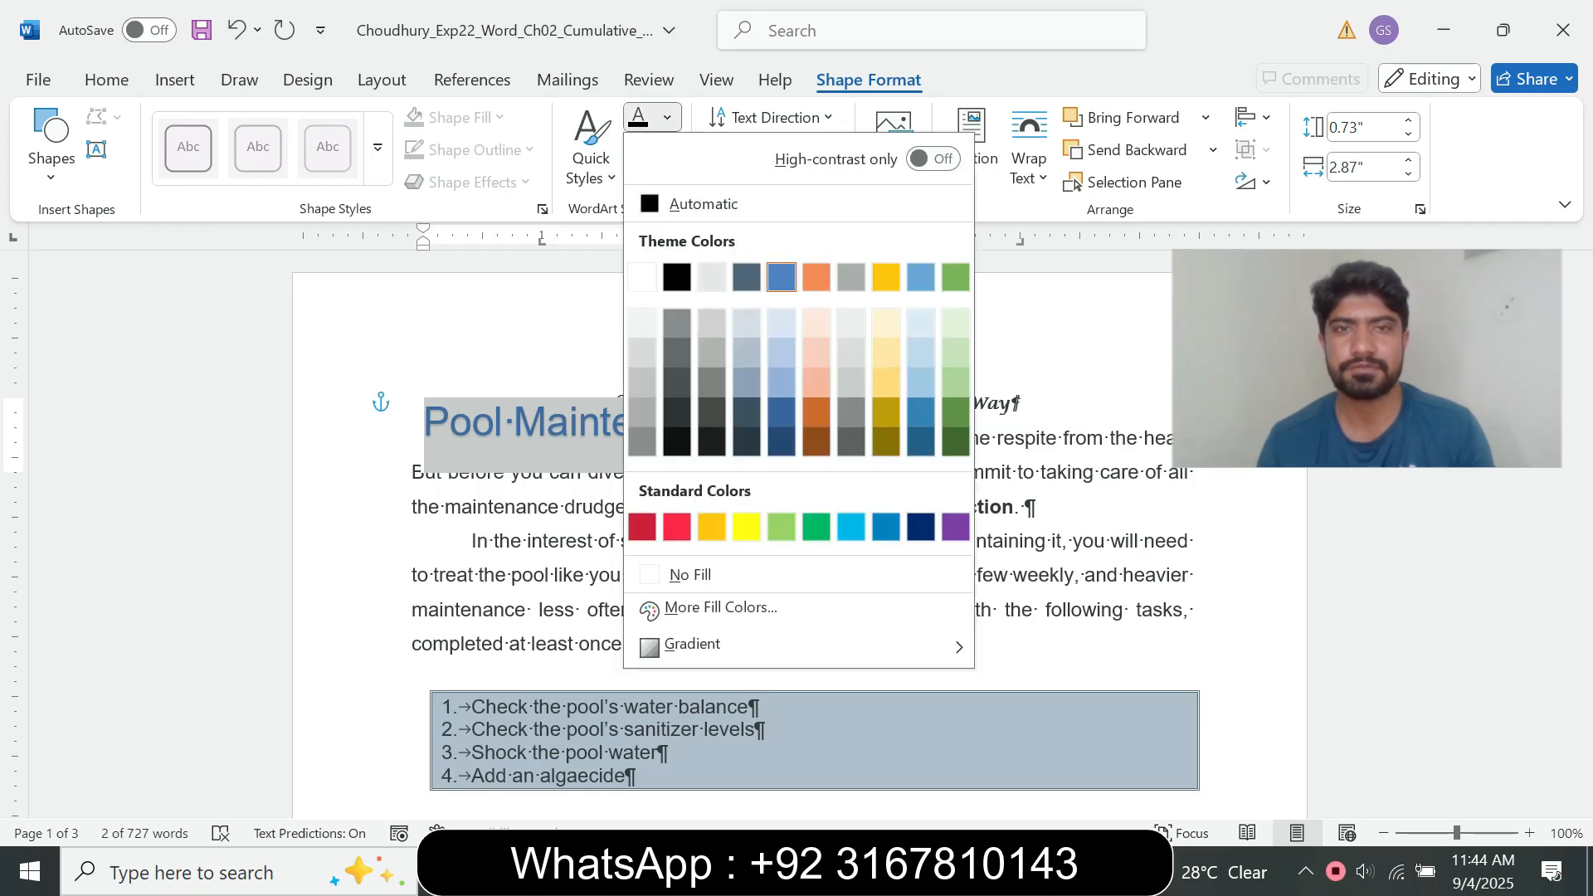
click(676, 276)
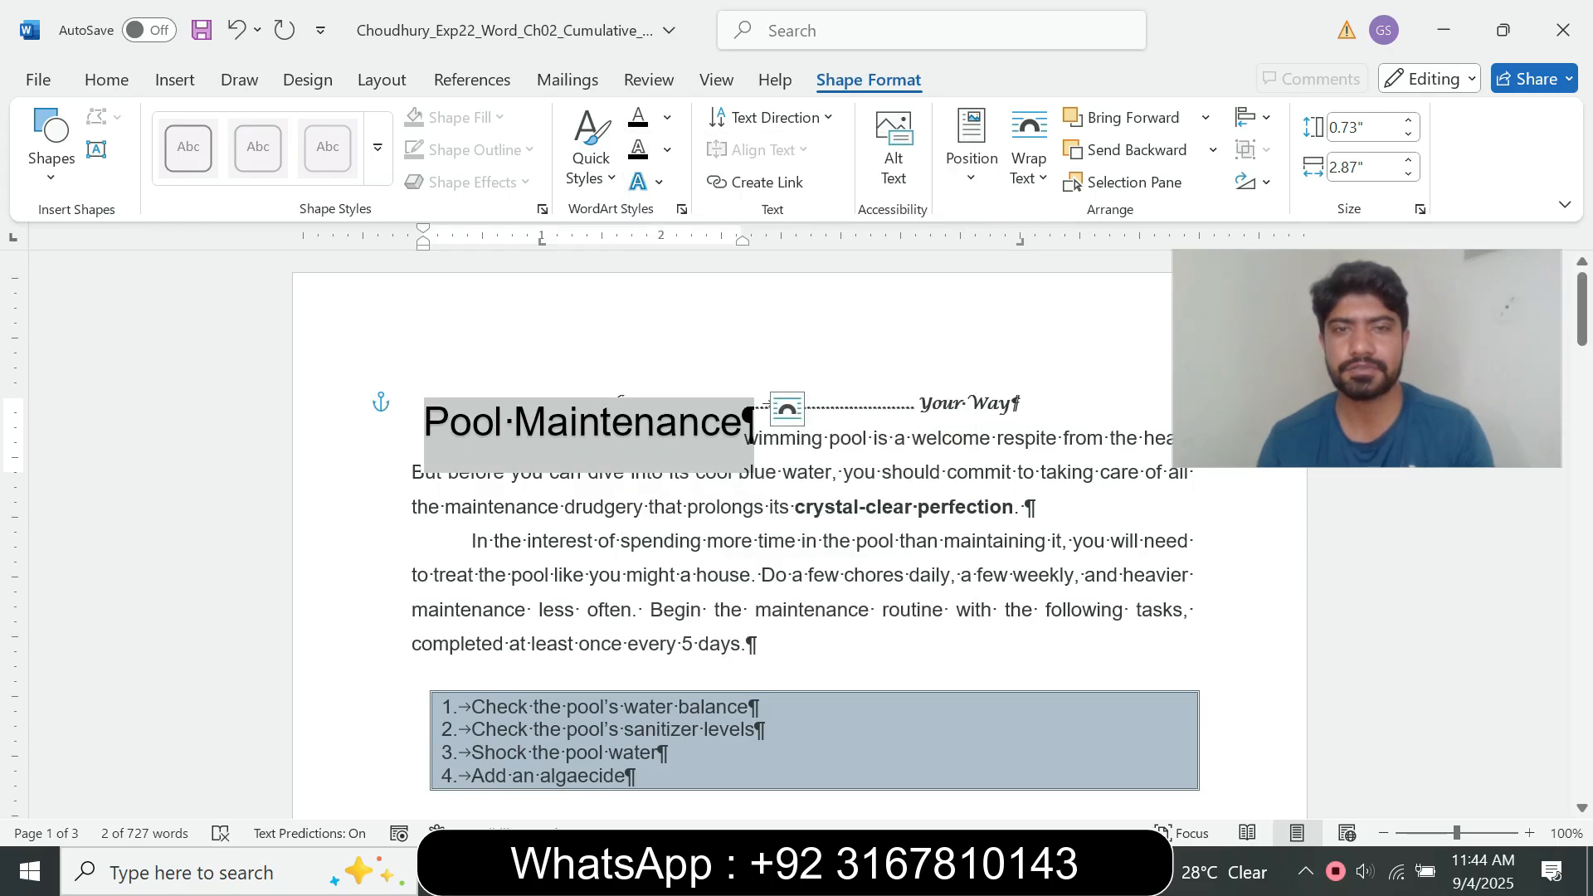
mouse_move(887, 873)
click(1020, 746)
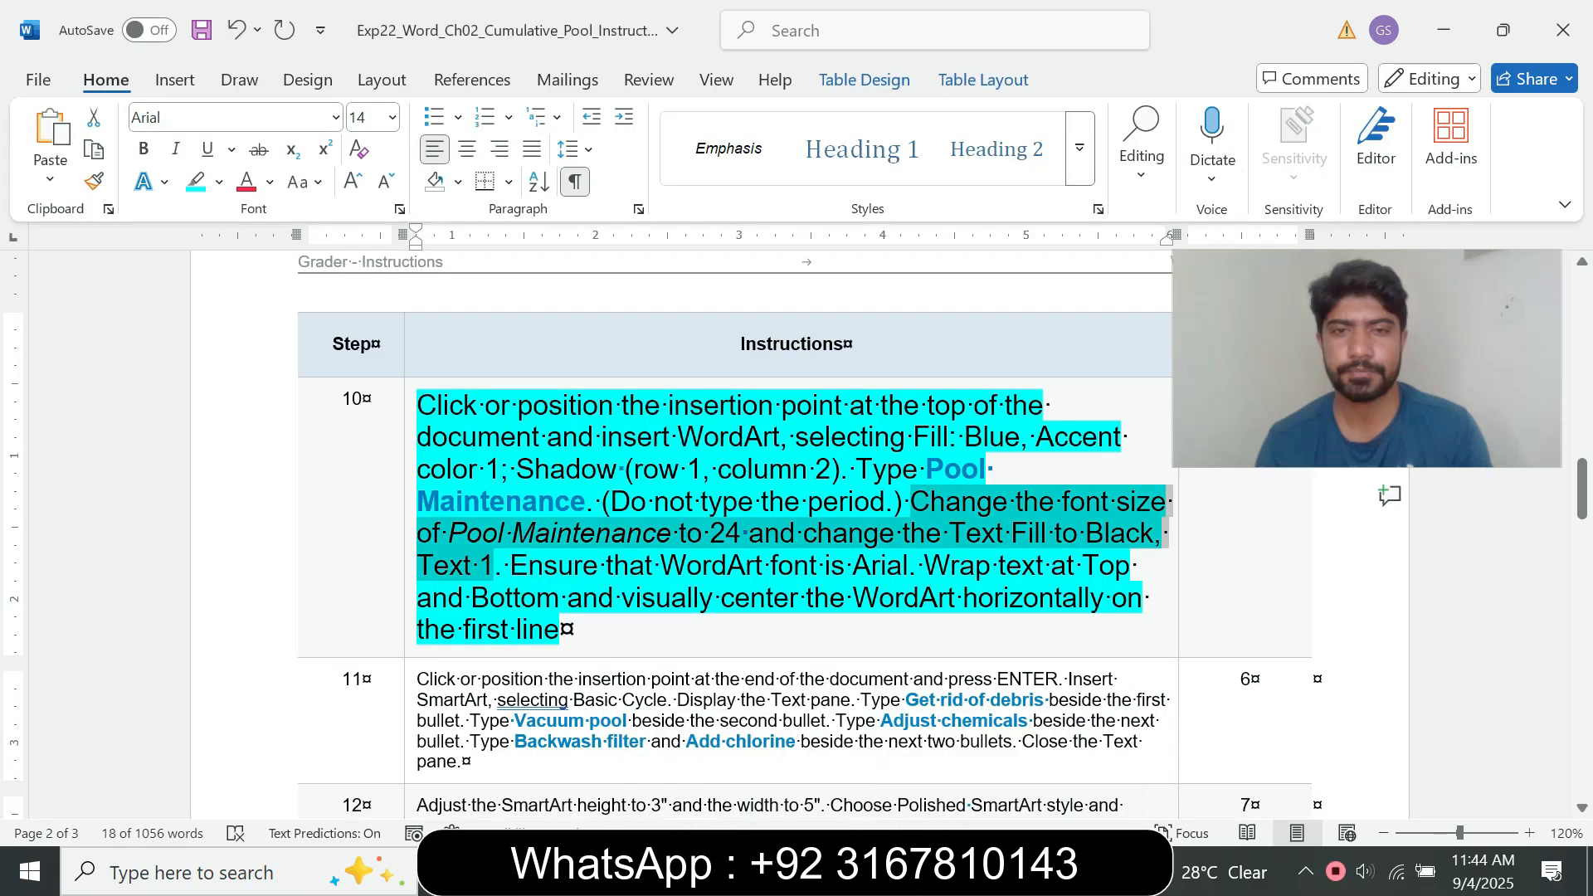
Step: Read step 10's WordArt font requirement and check the Pool Maintenance WordArt's font in the pool document
drag(511, 565, 907, 565)
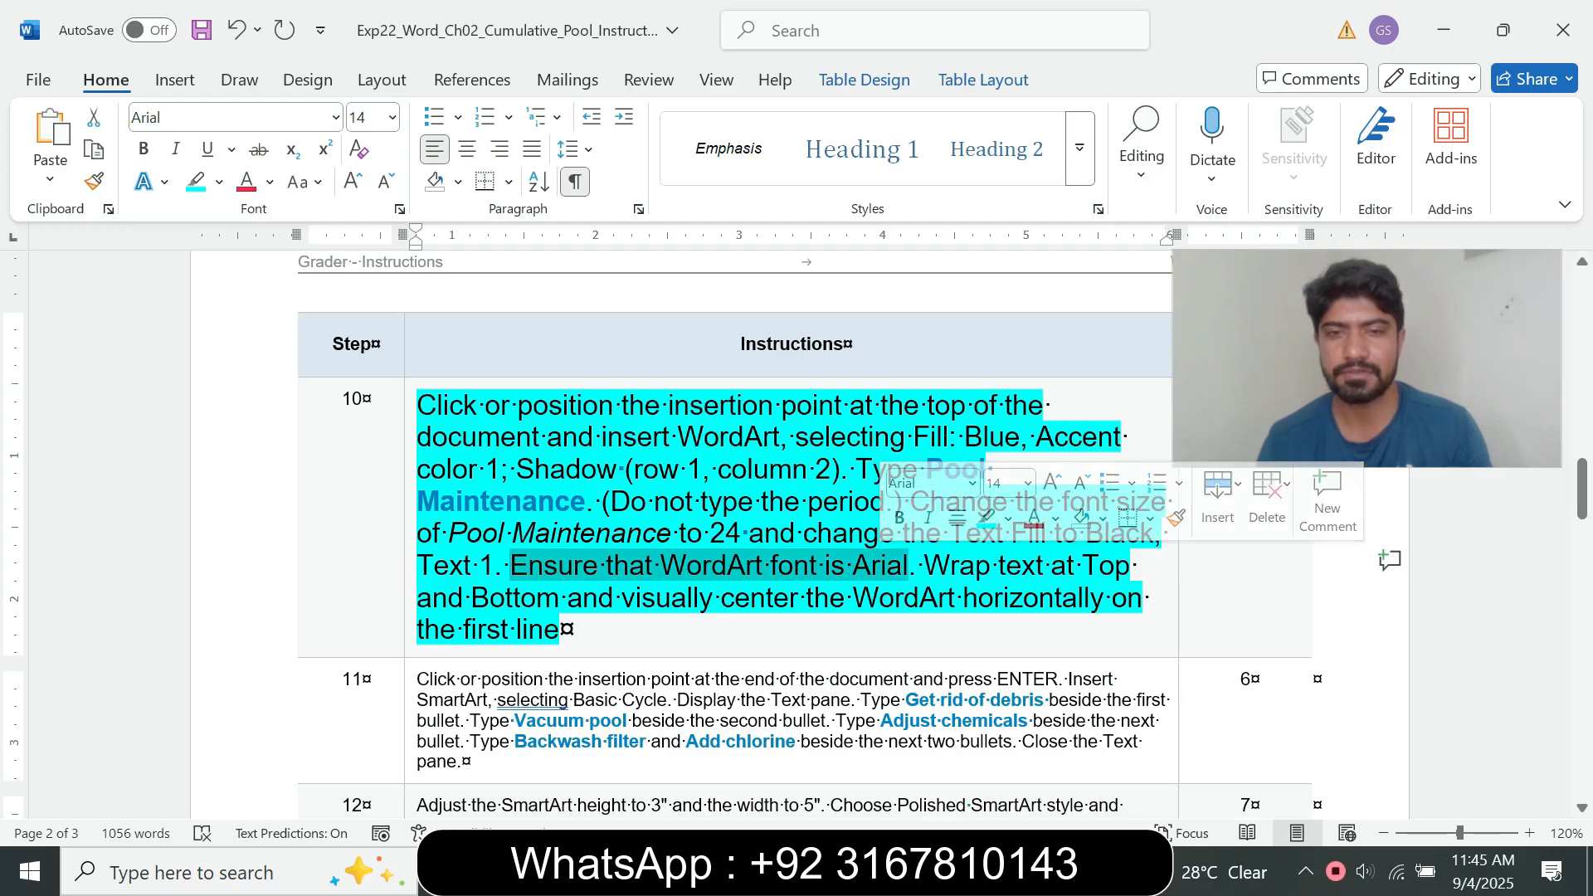
mouse_move(888, 873)
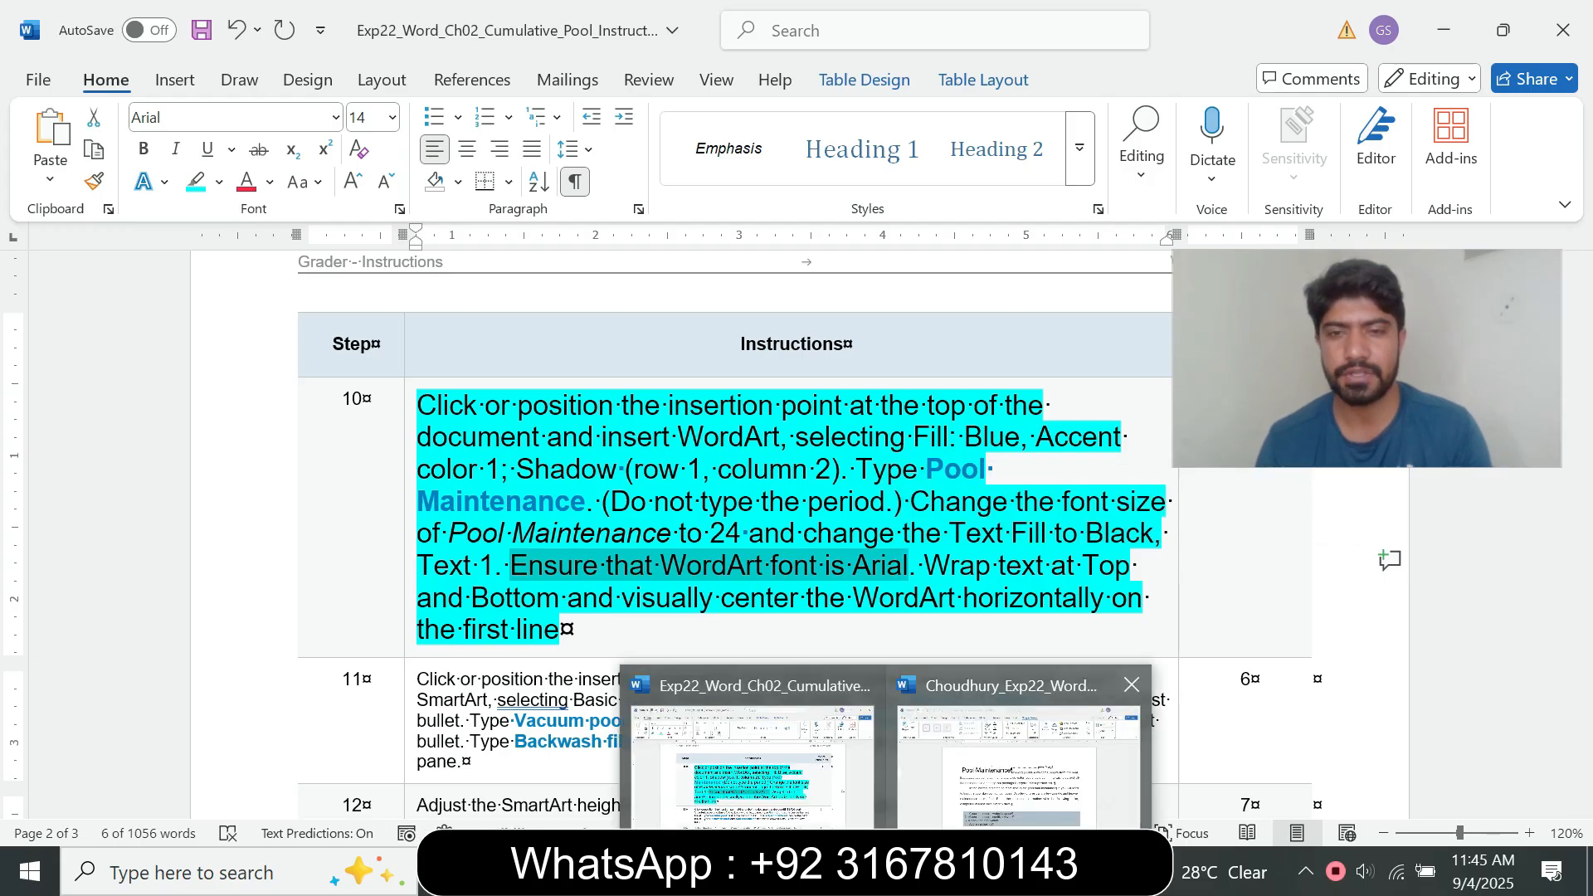
click(1020, 764)
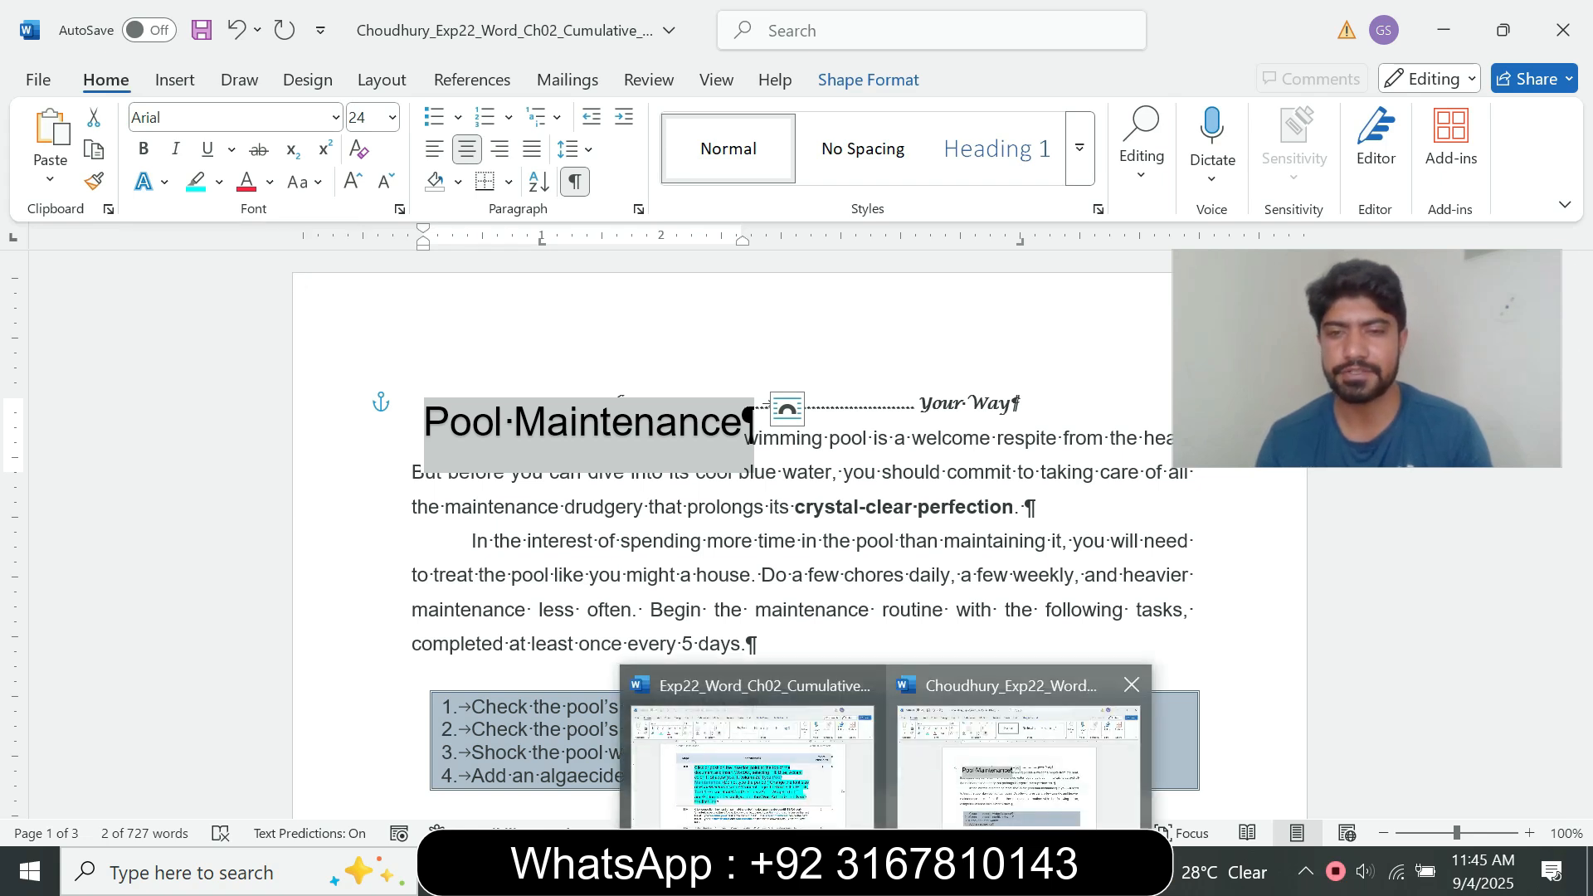
click(888, 872)
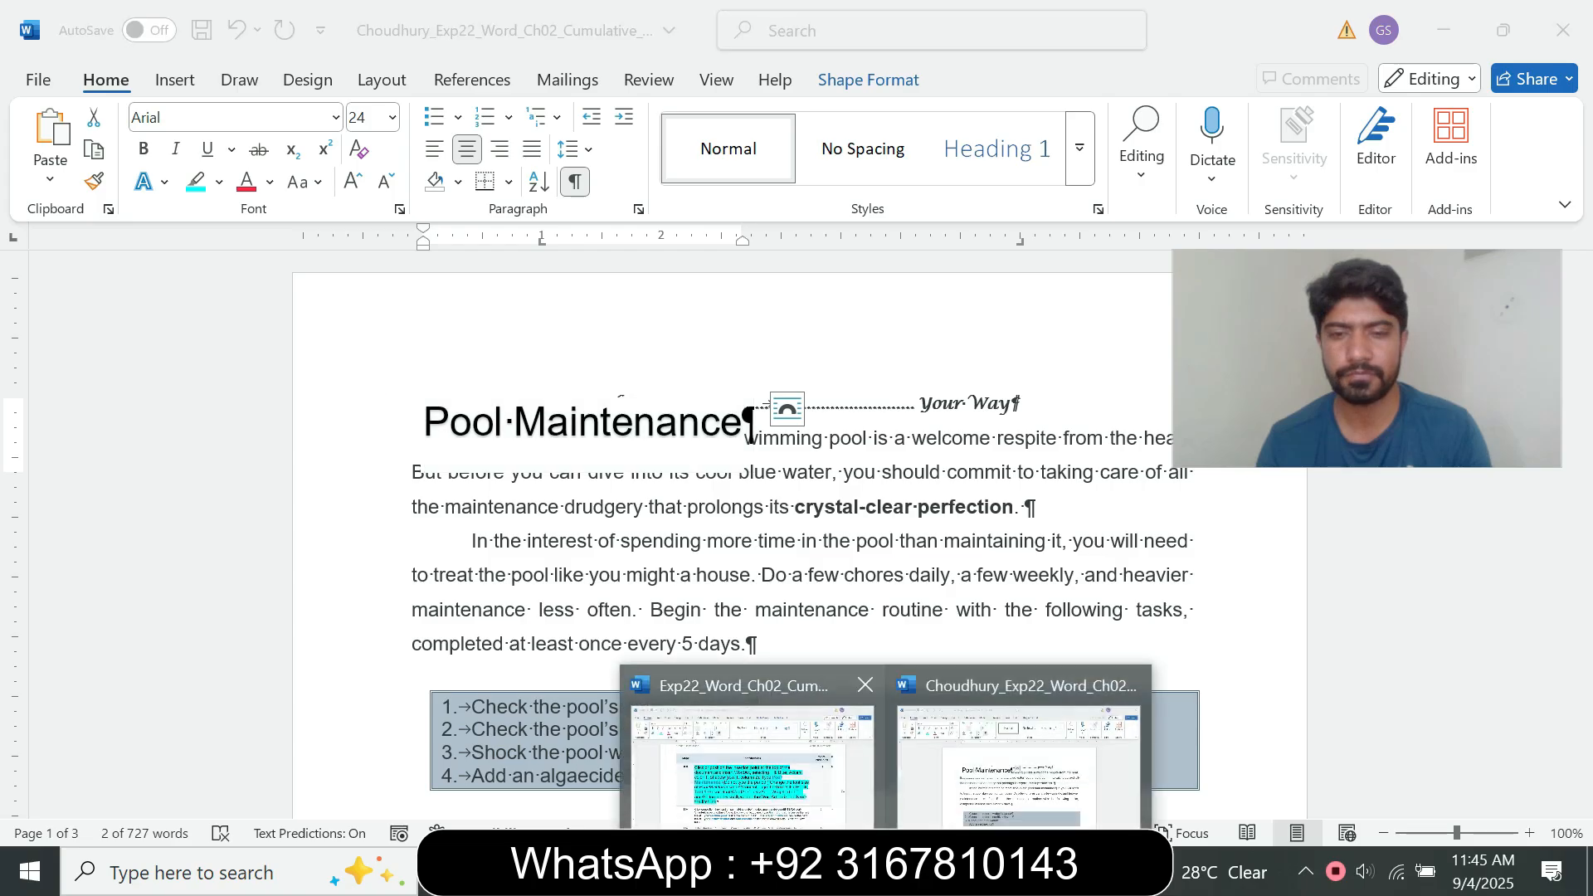
Step: Read step 10's text wrapping requirement and set the Pool Maintenance WordArt's wrapping to Top and Bottom in the pool document
click(749, 771)
drag(924, 565, 751, 597)
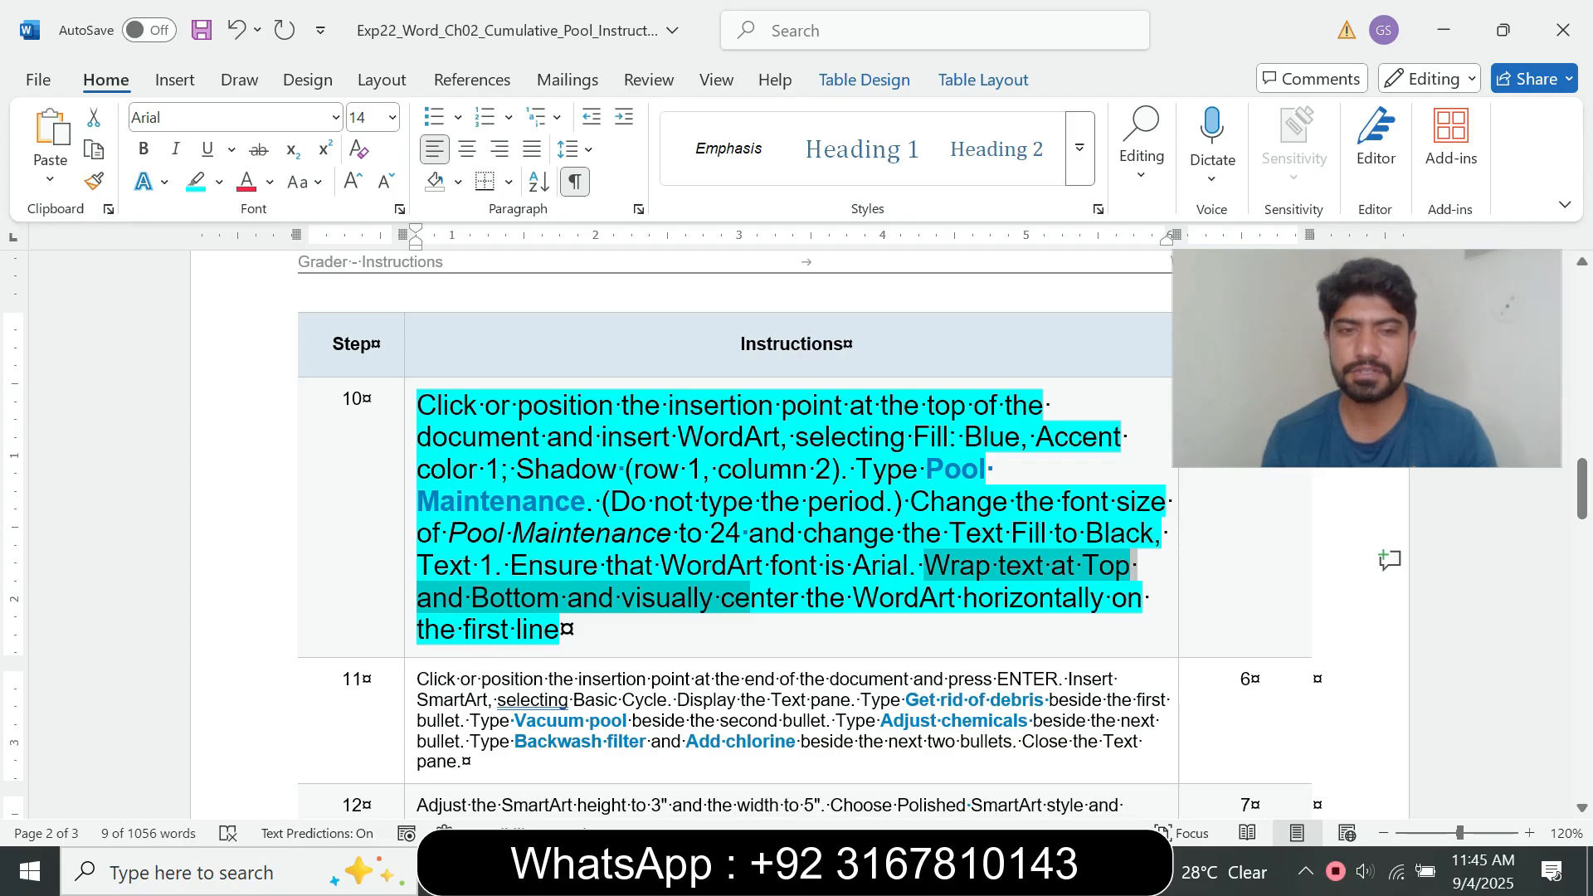
click(917, 565)
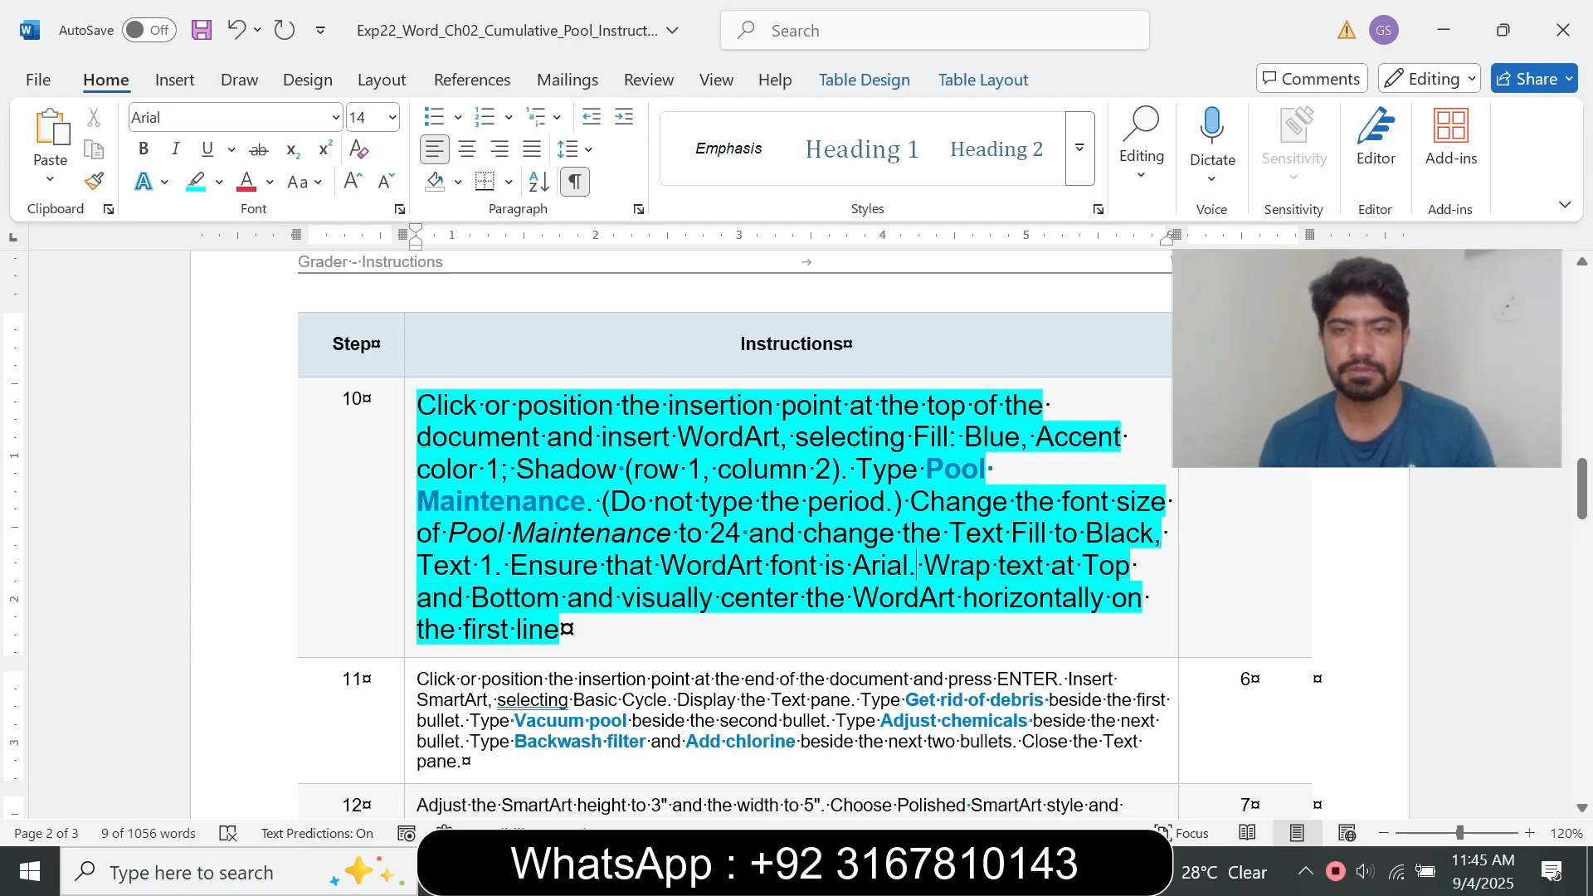
drag(916, 566, 1047, 565)
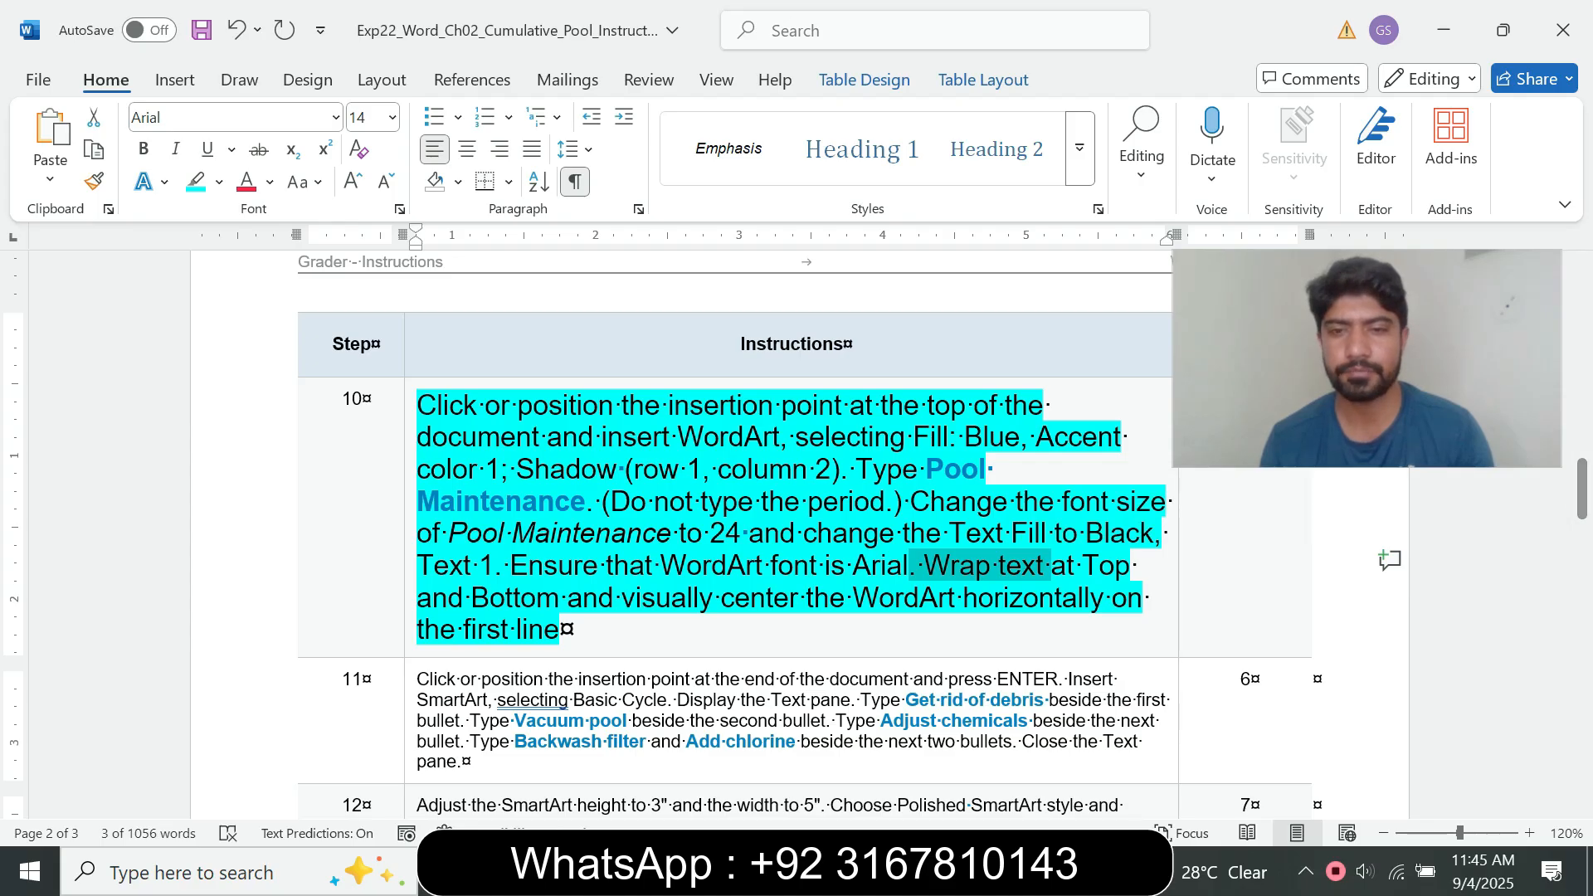
mouse_move(888, 871)
click(1029, 747)
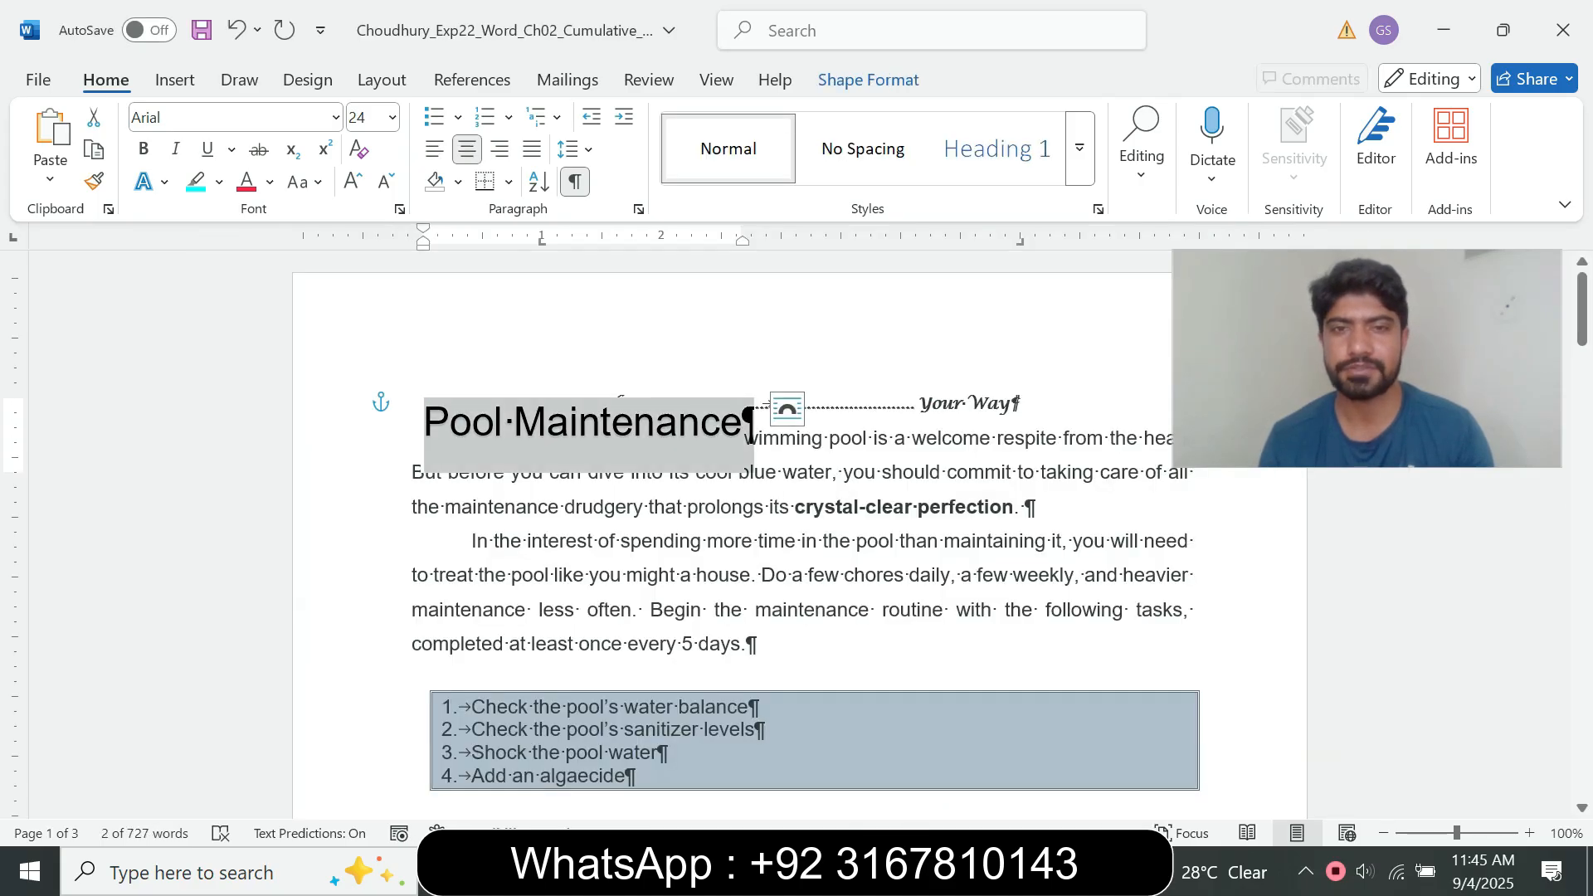
click(869, 80)
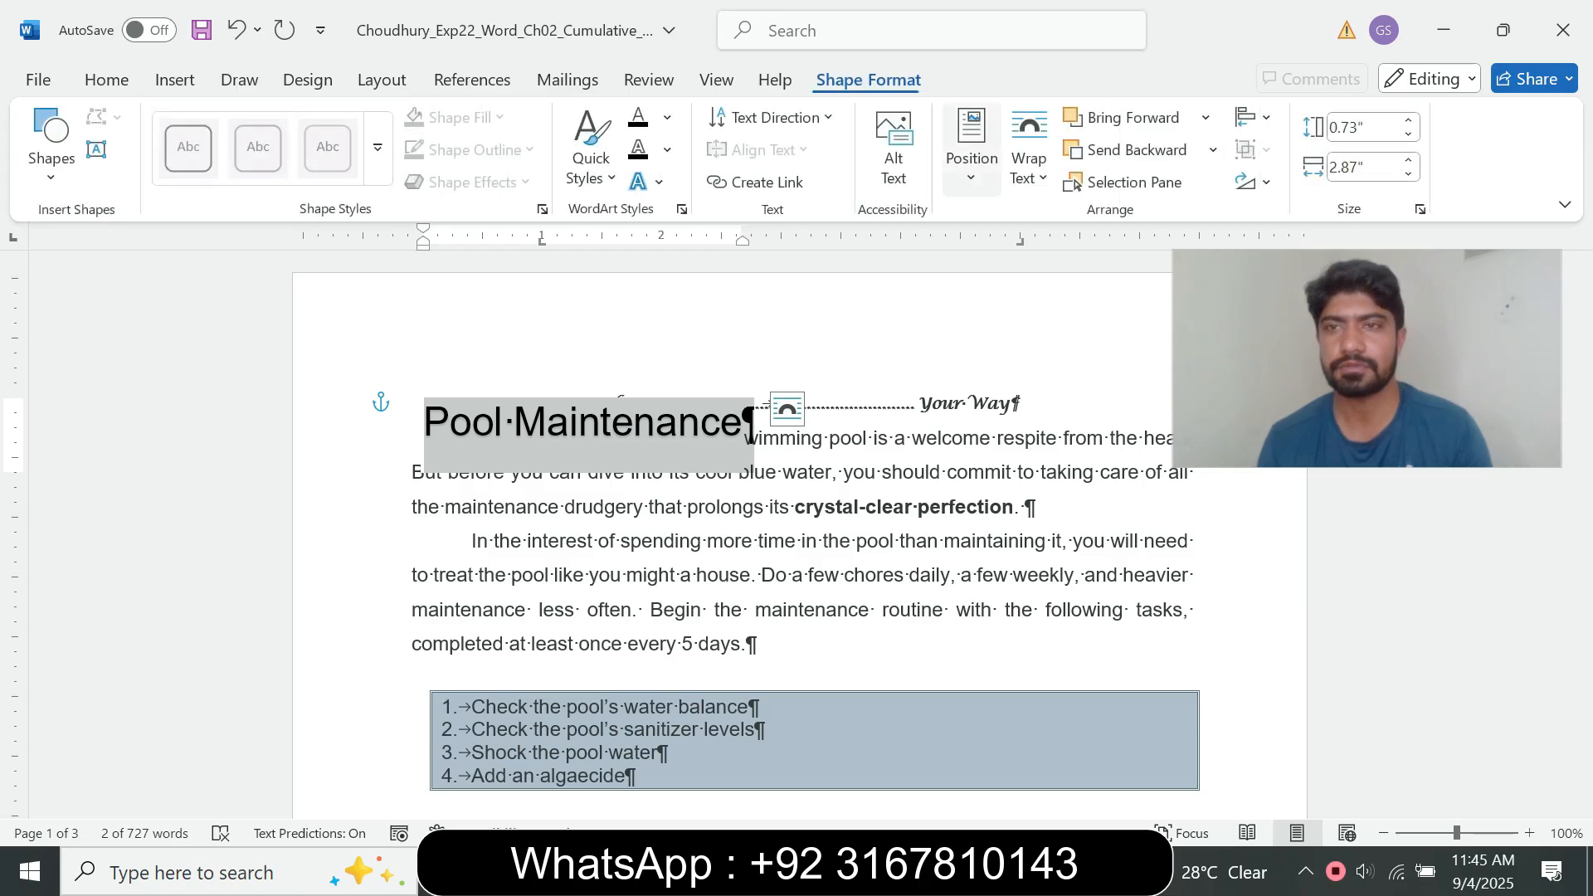
click(1029, 166)
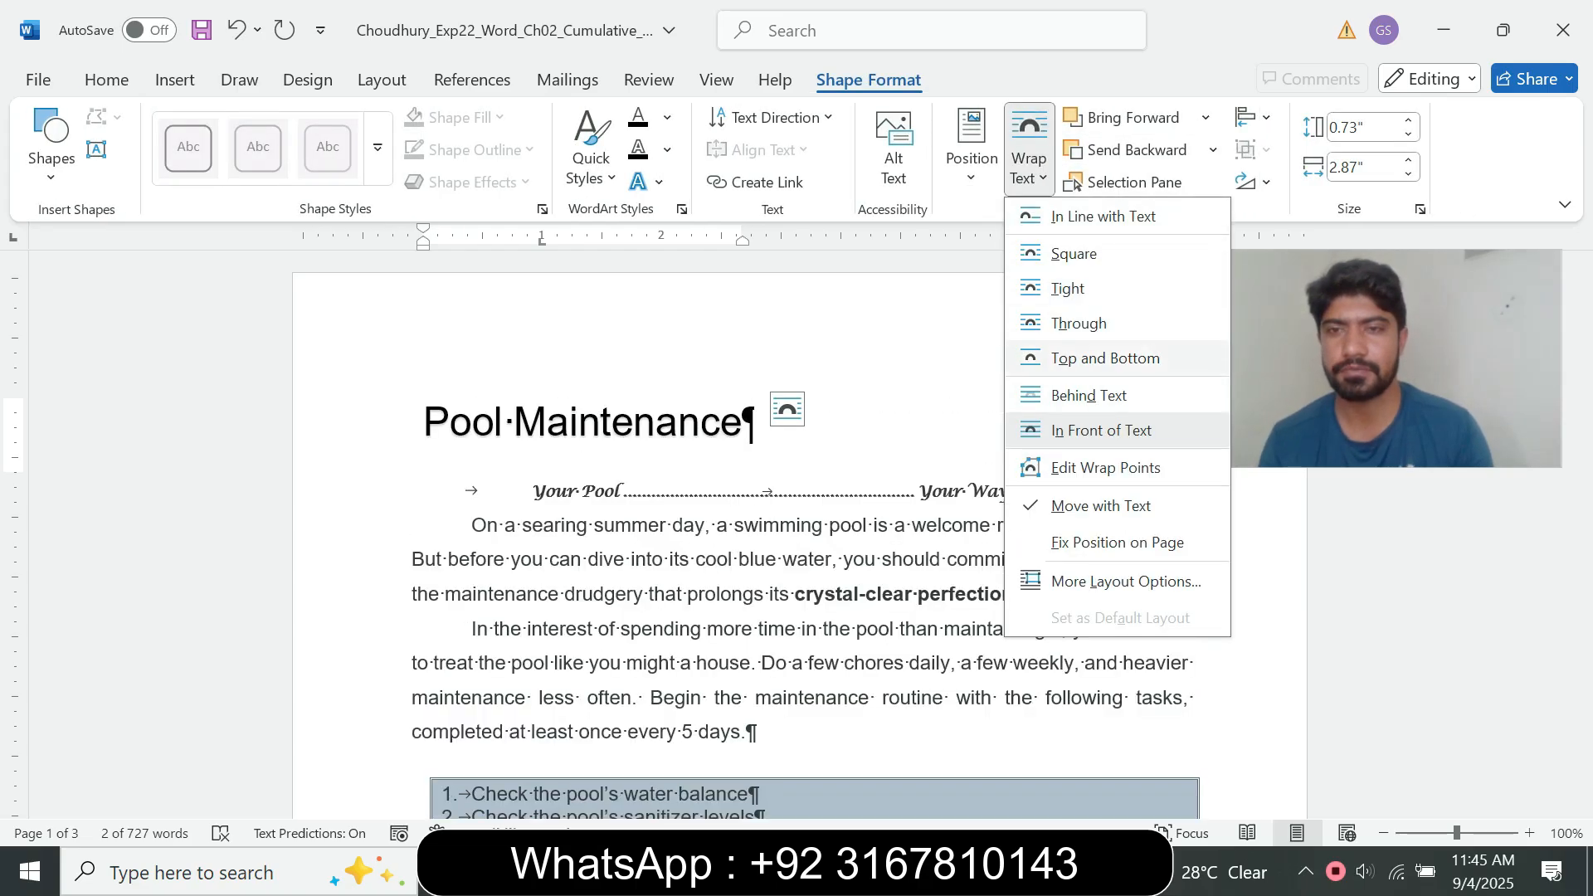
click(1106, 358)
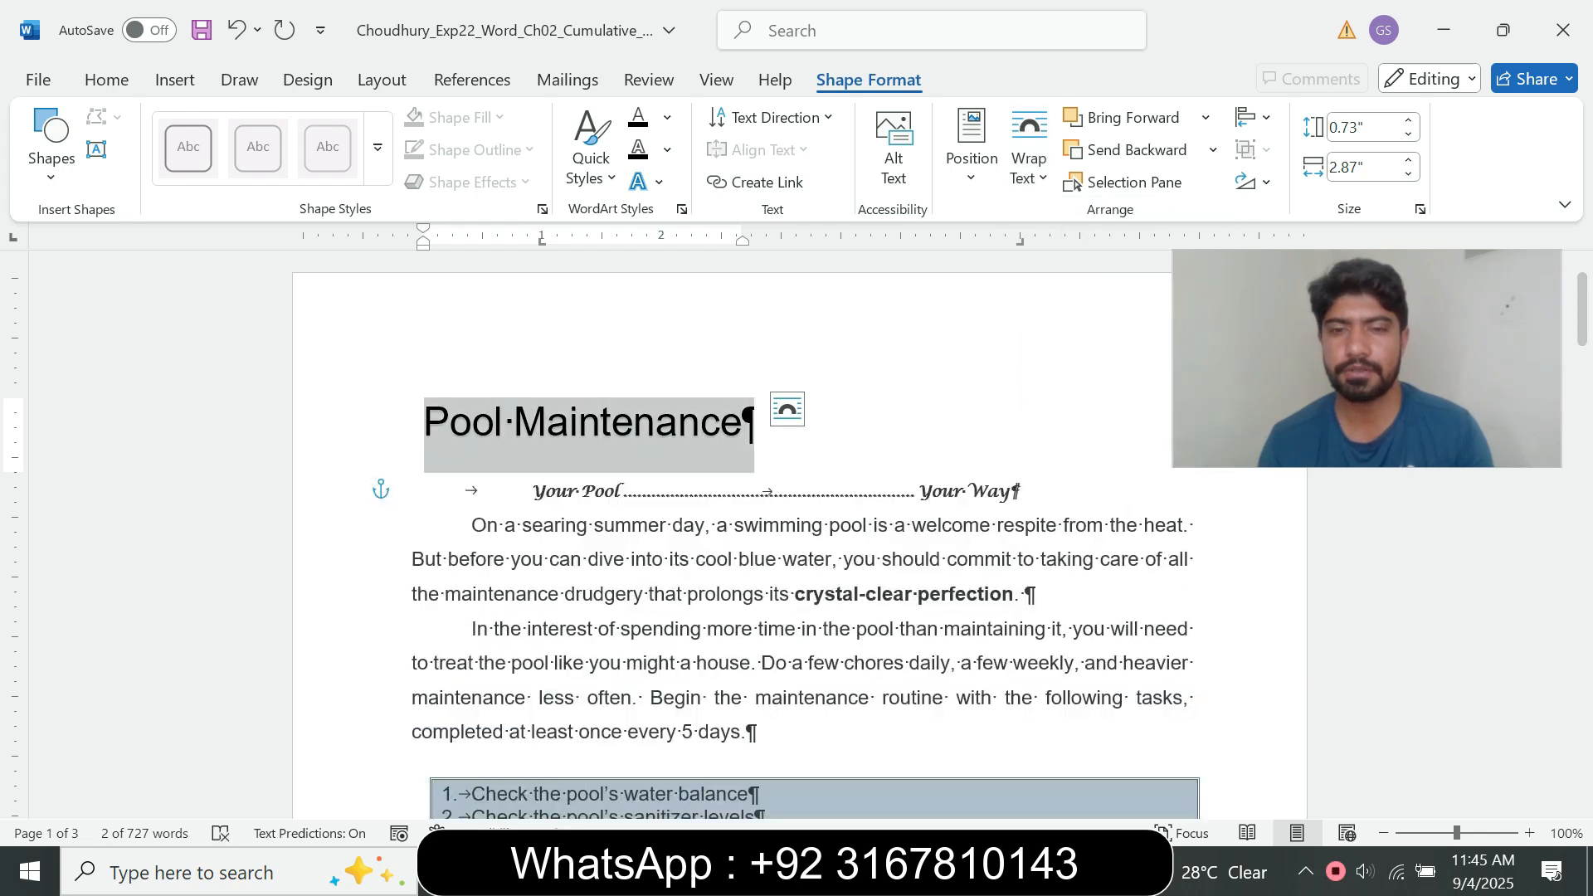
Step: Read step 10's requirement for centering the WordArt in the instructions document and return to the pool document
mouse_move(904, 873)
click(755, 818)
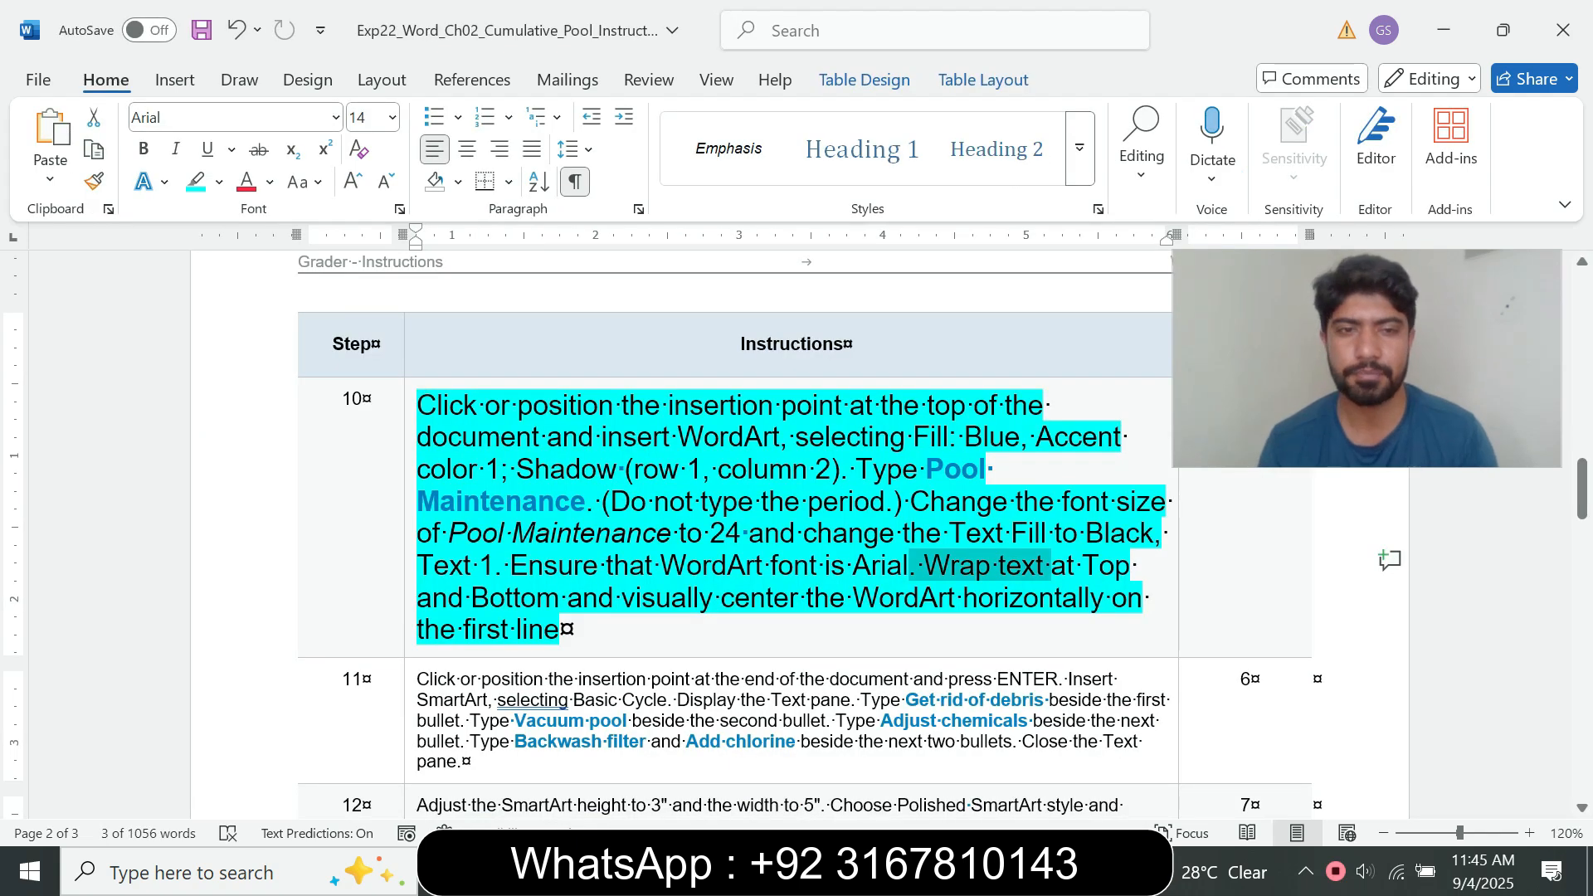
click(501, 631)
drag(567, 597, 805, 597)
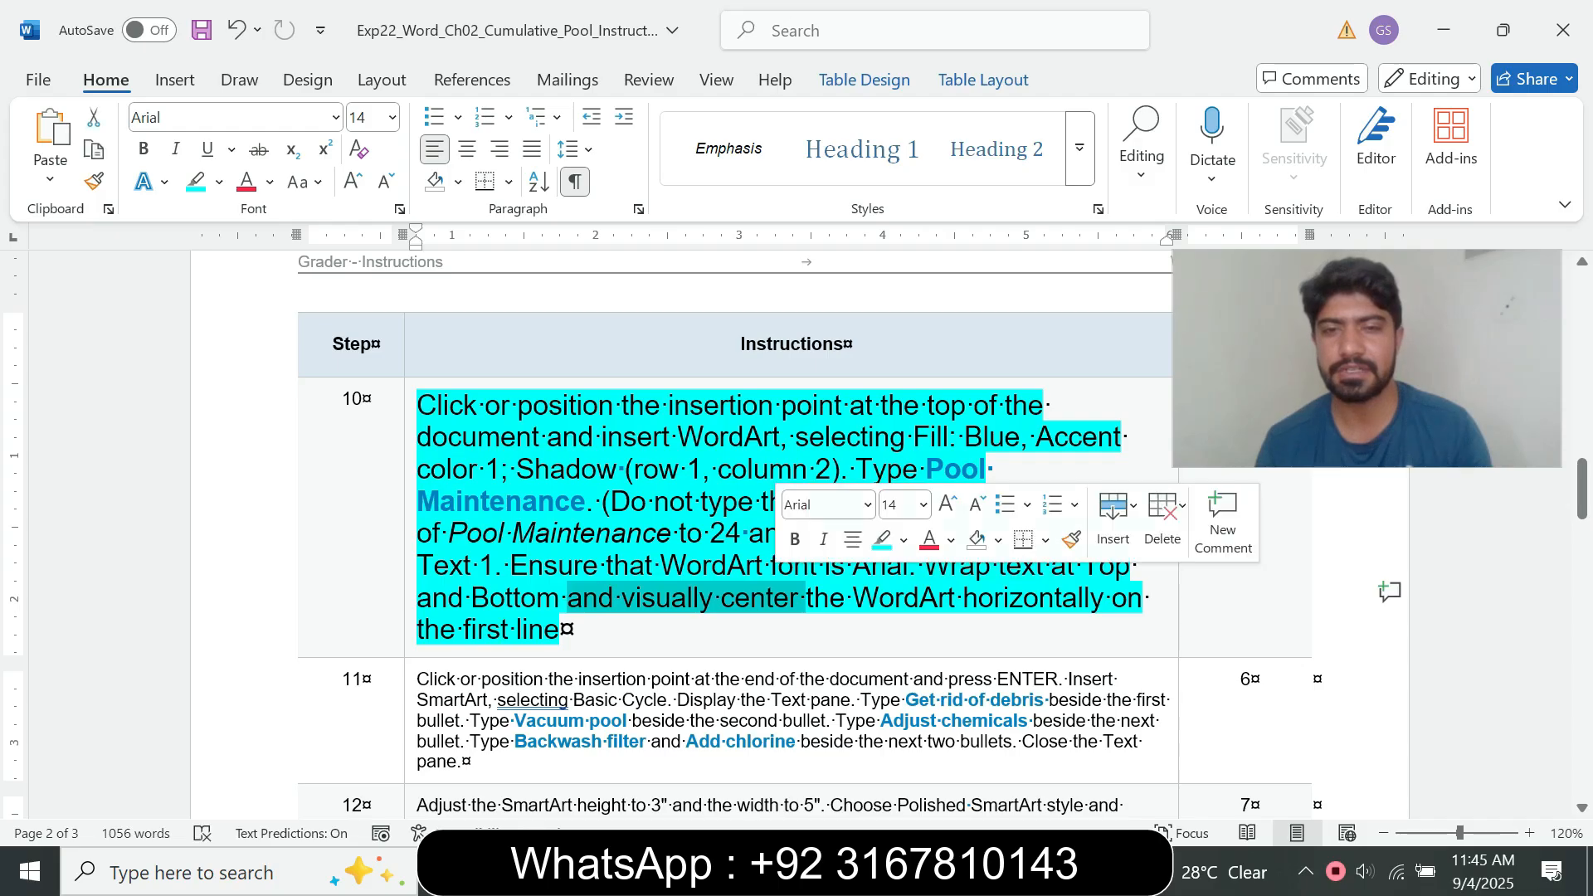
mouse_move(903, 873)
click(1054, 747)
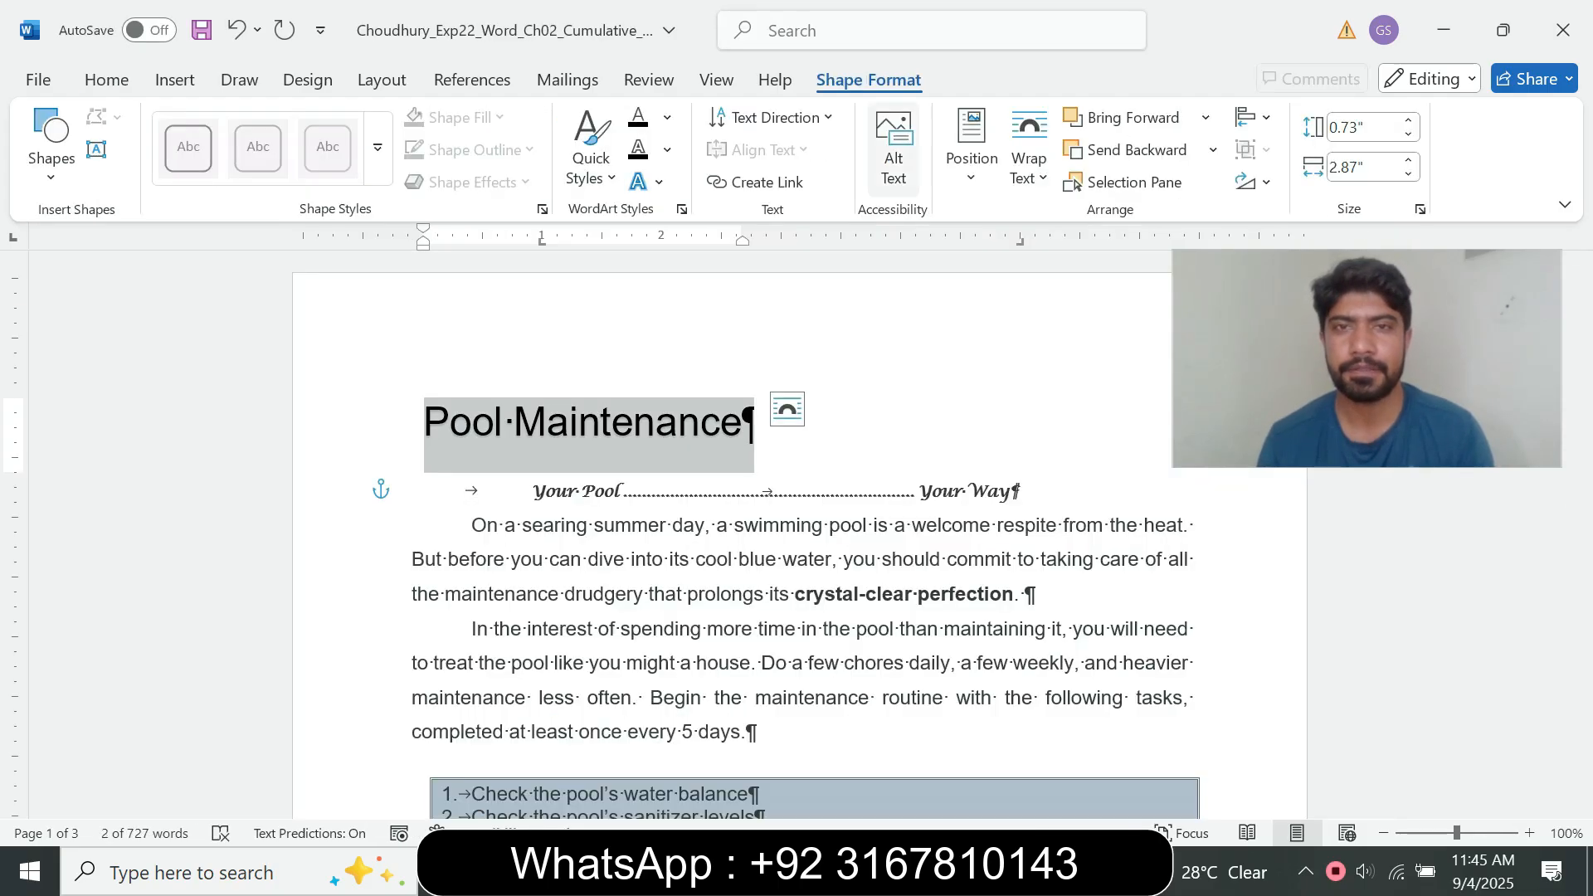
click(1255, 117)
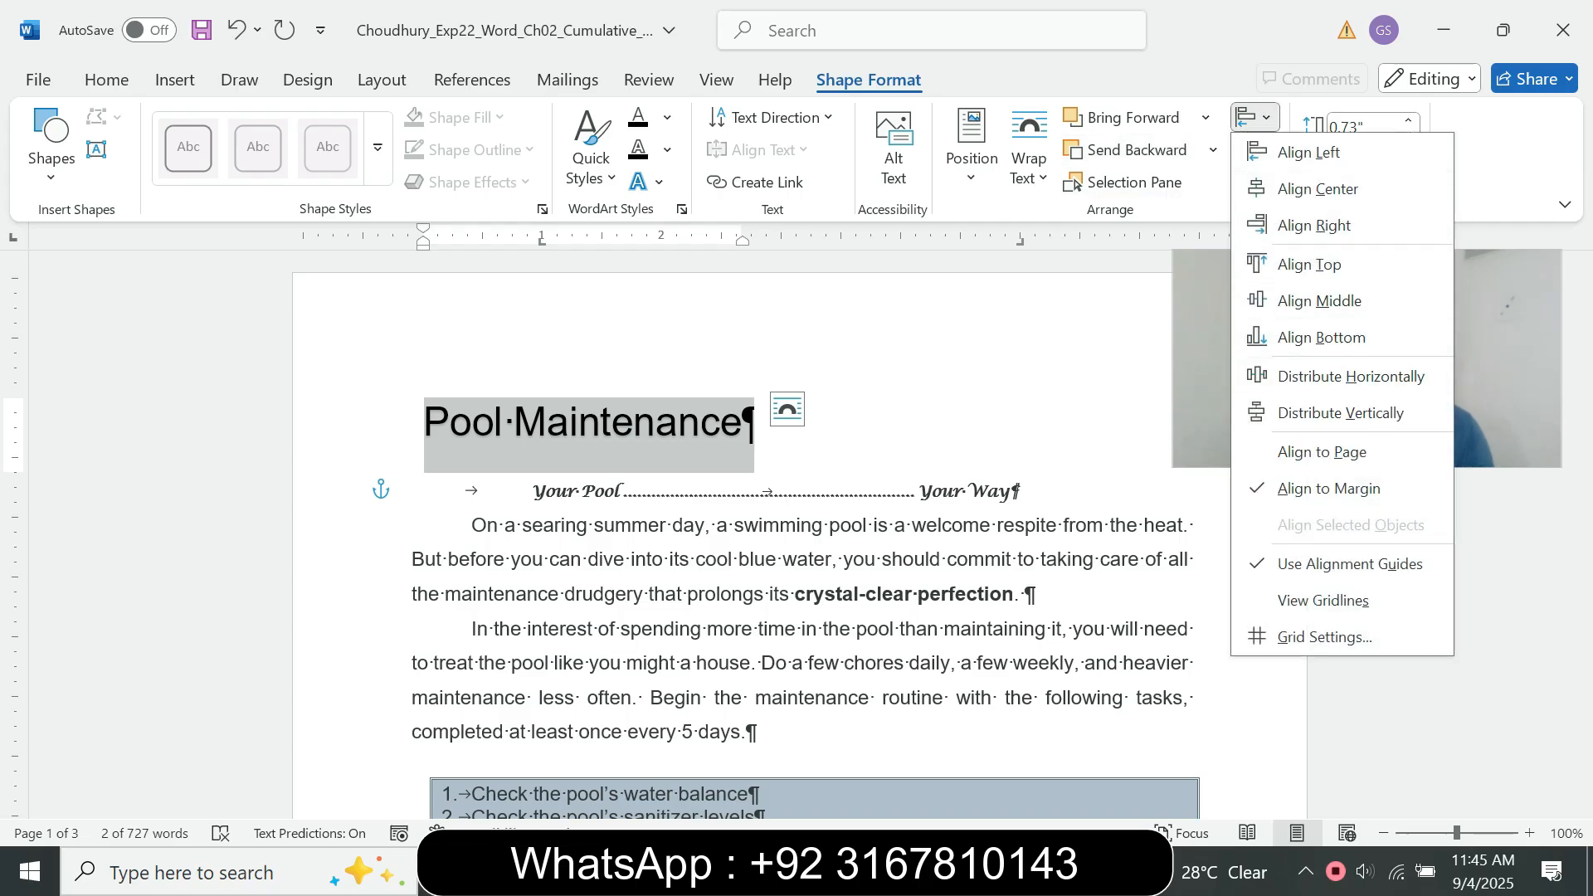
click(1029, 157)
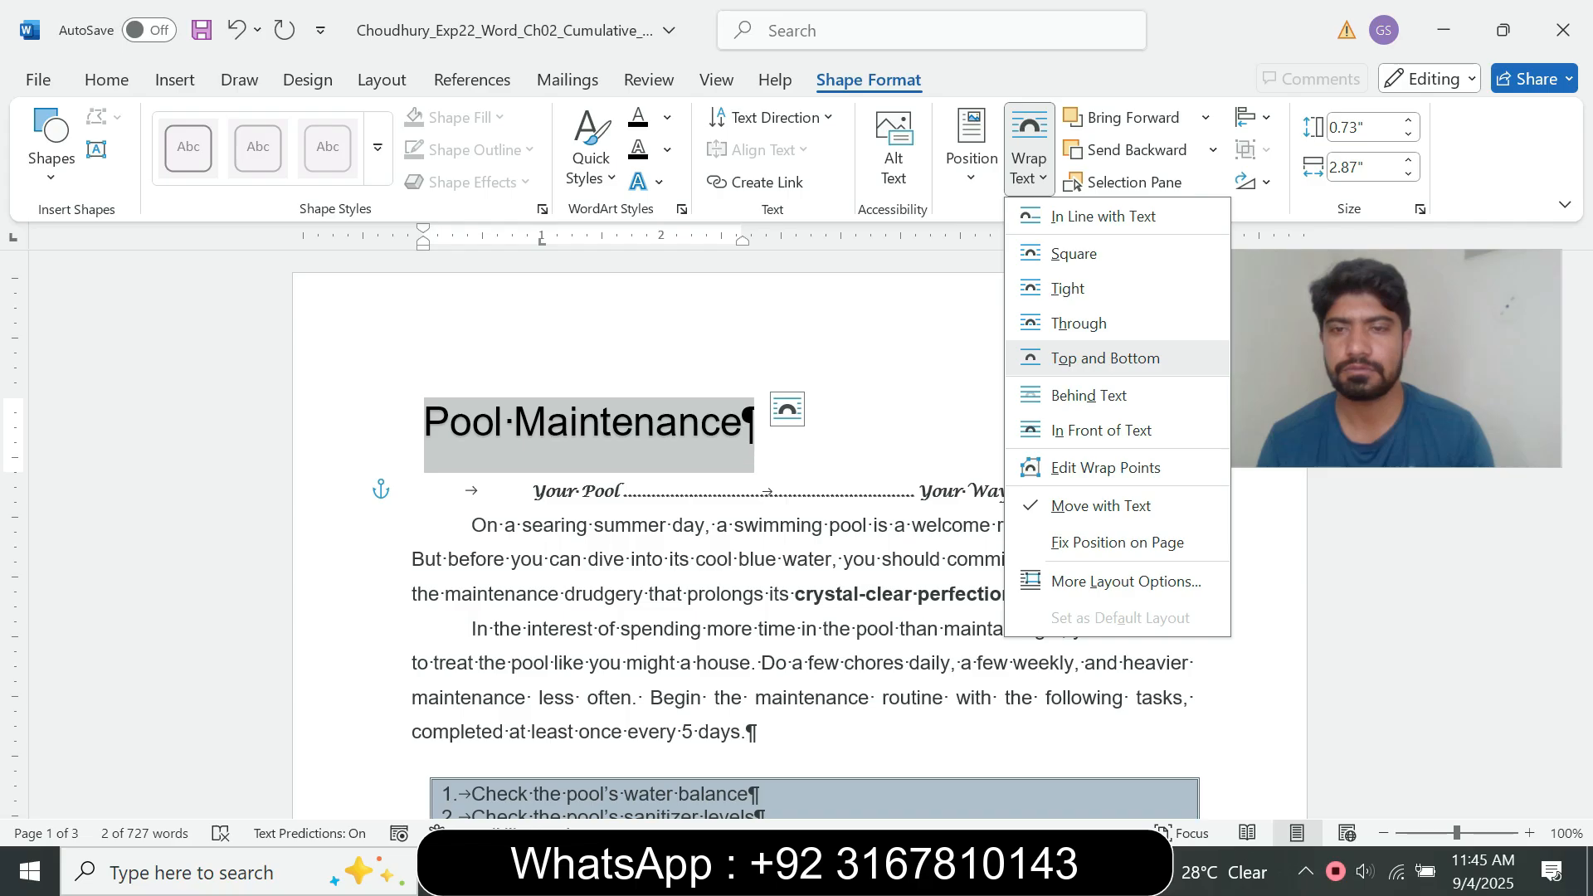
click(1078, 357)
click(972, 145)
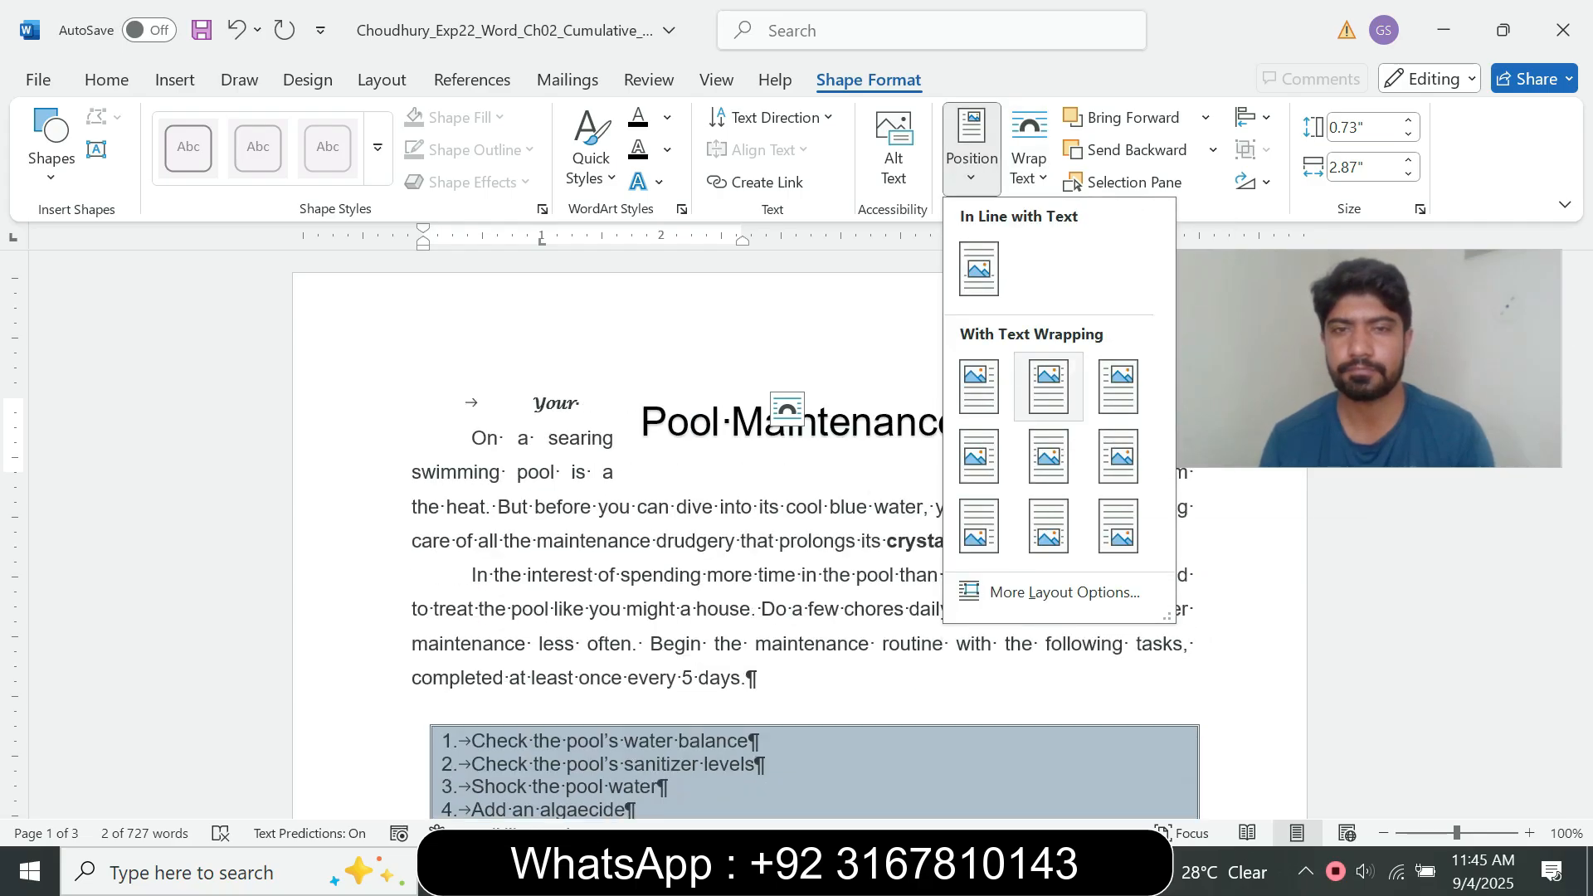
click(106, 80)
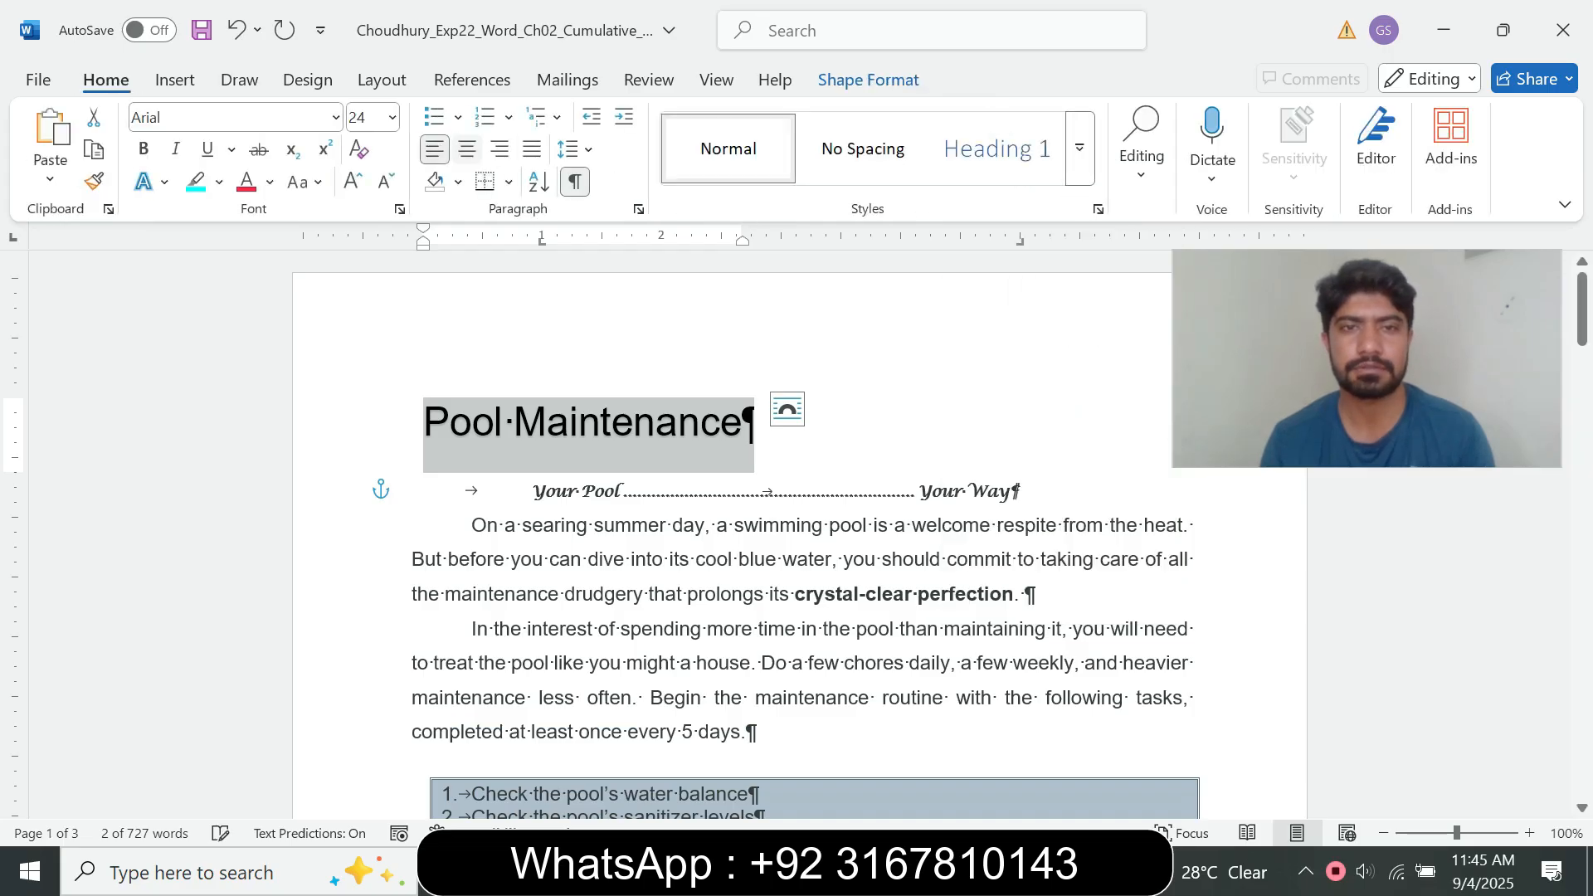
Step: Move the Pool Maintenance WordArt so it is horizontally centered above the "Your Pool ... Your Way" line
click(918, 491)
click(720, 421)
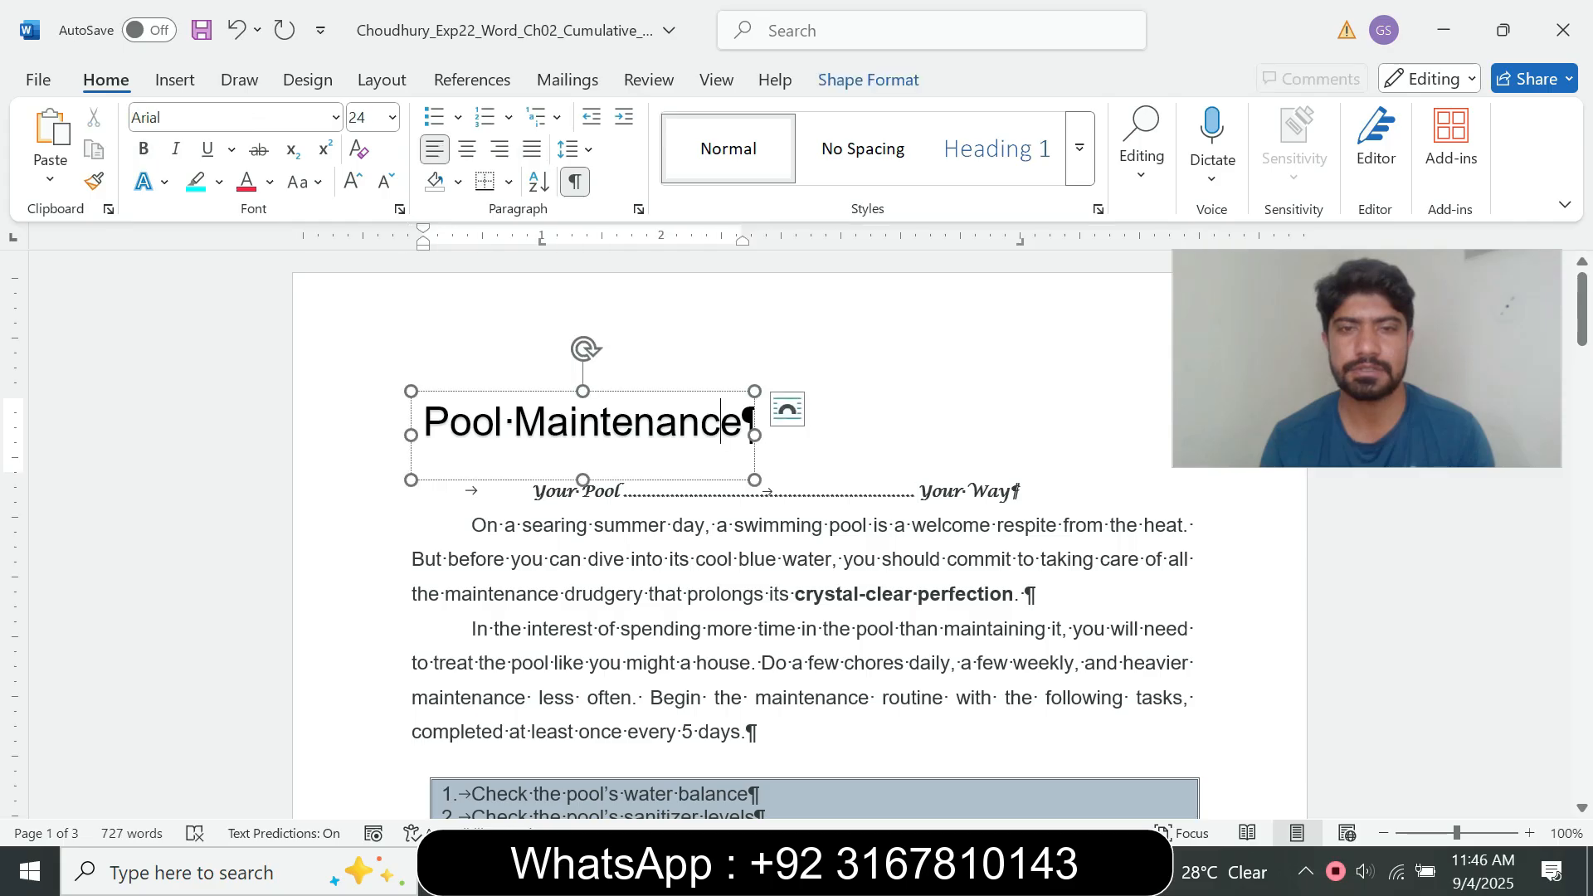
drag(754, 453, 970, 452)
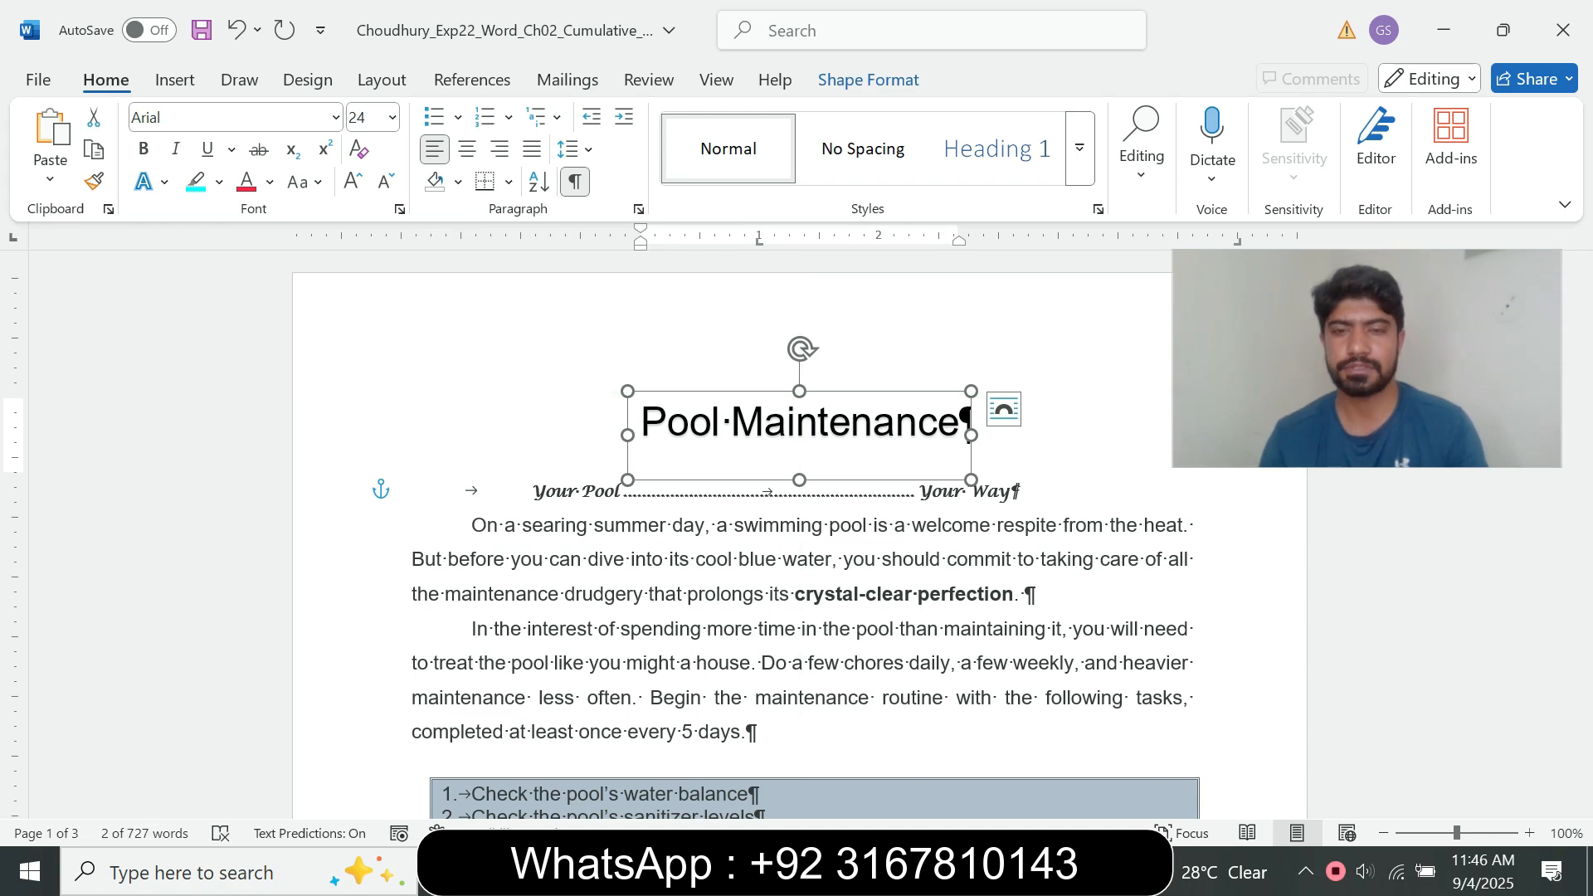
Step: Recheck step 10 and give the Pool Maintenance WordArt paragraph a First line special indent of 1"
mouse_move(889, 872)
click(760, 767)
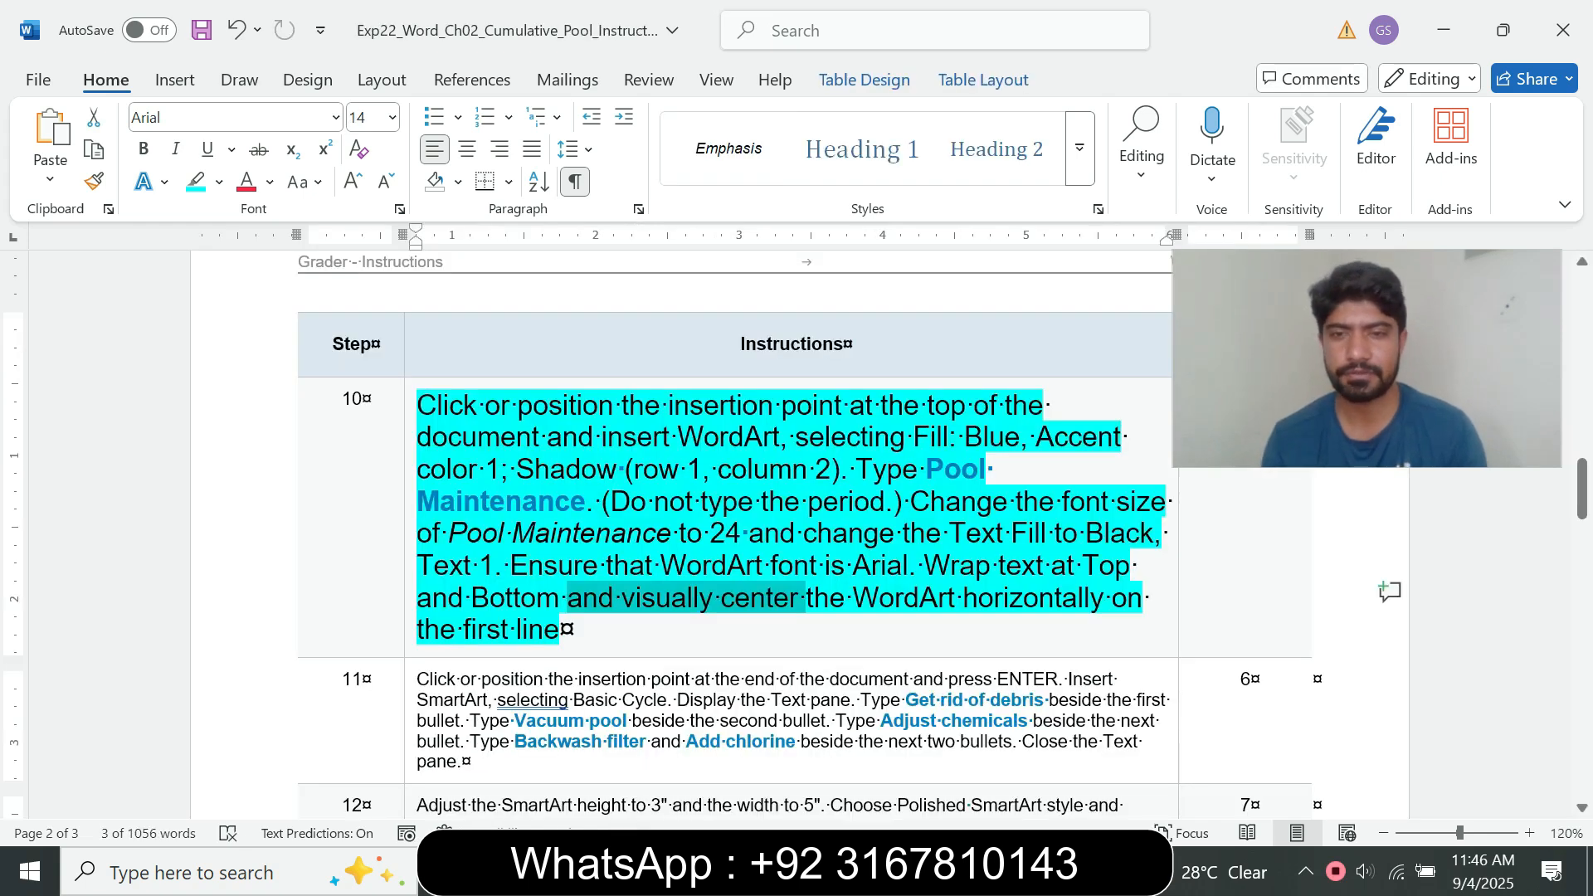
mouse_move(889, 871)
click(1021, 765)
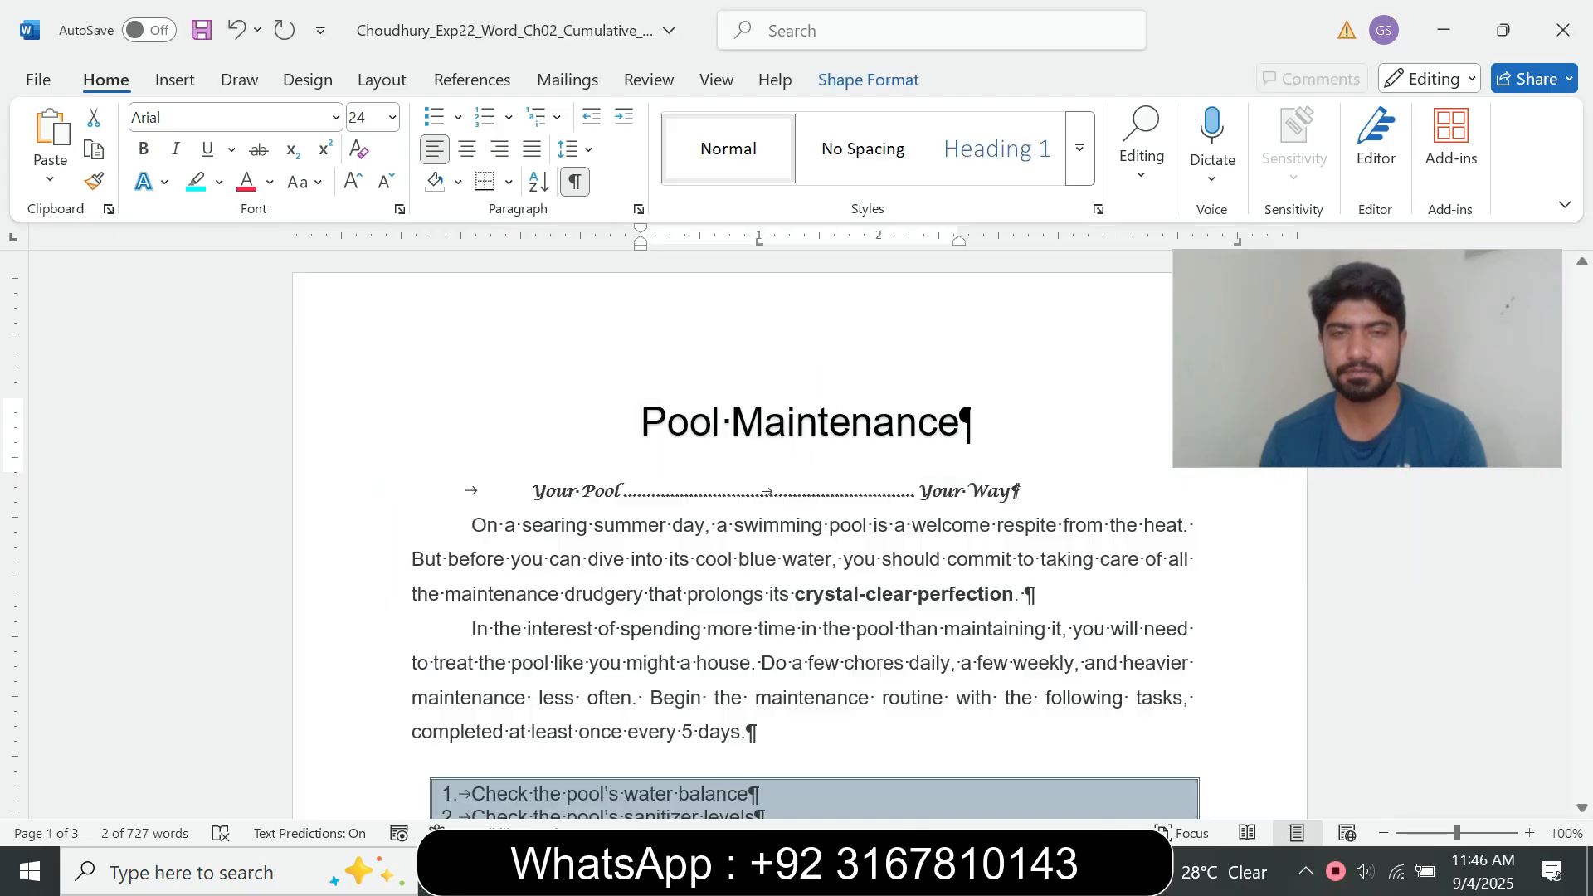
click(639, 209)
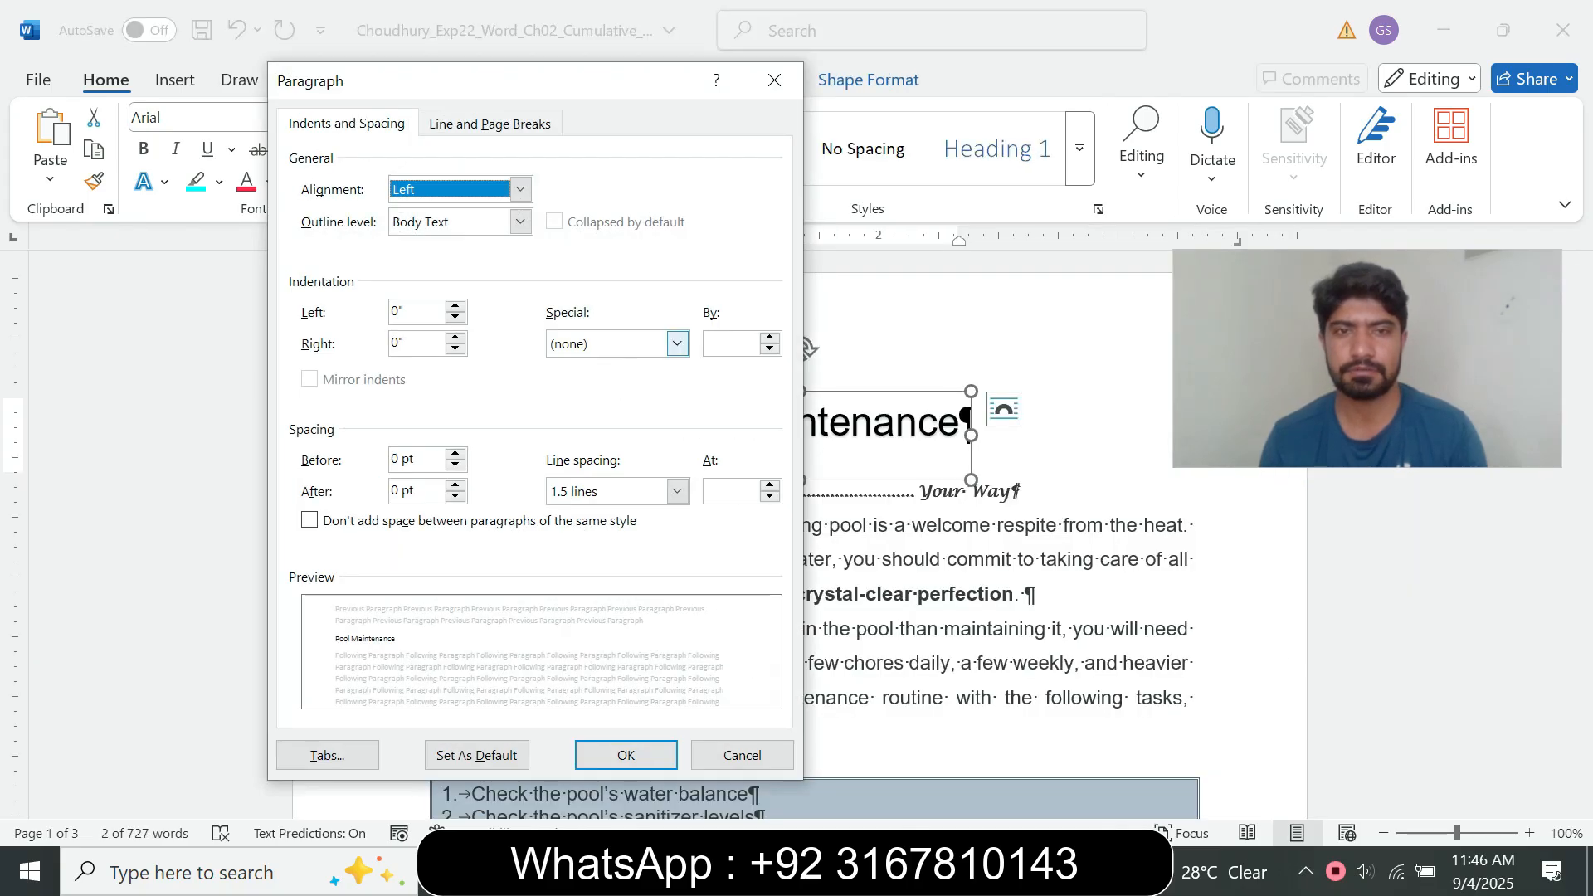
click(677, 344)
click(581, 375)
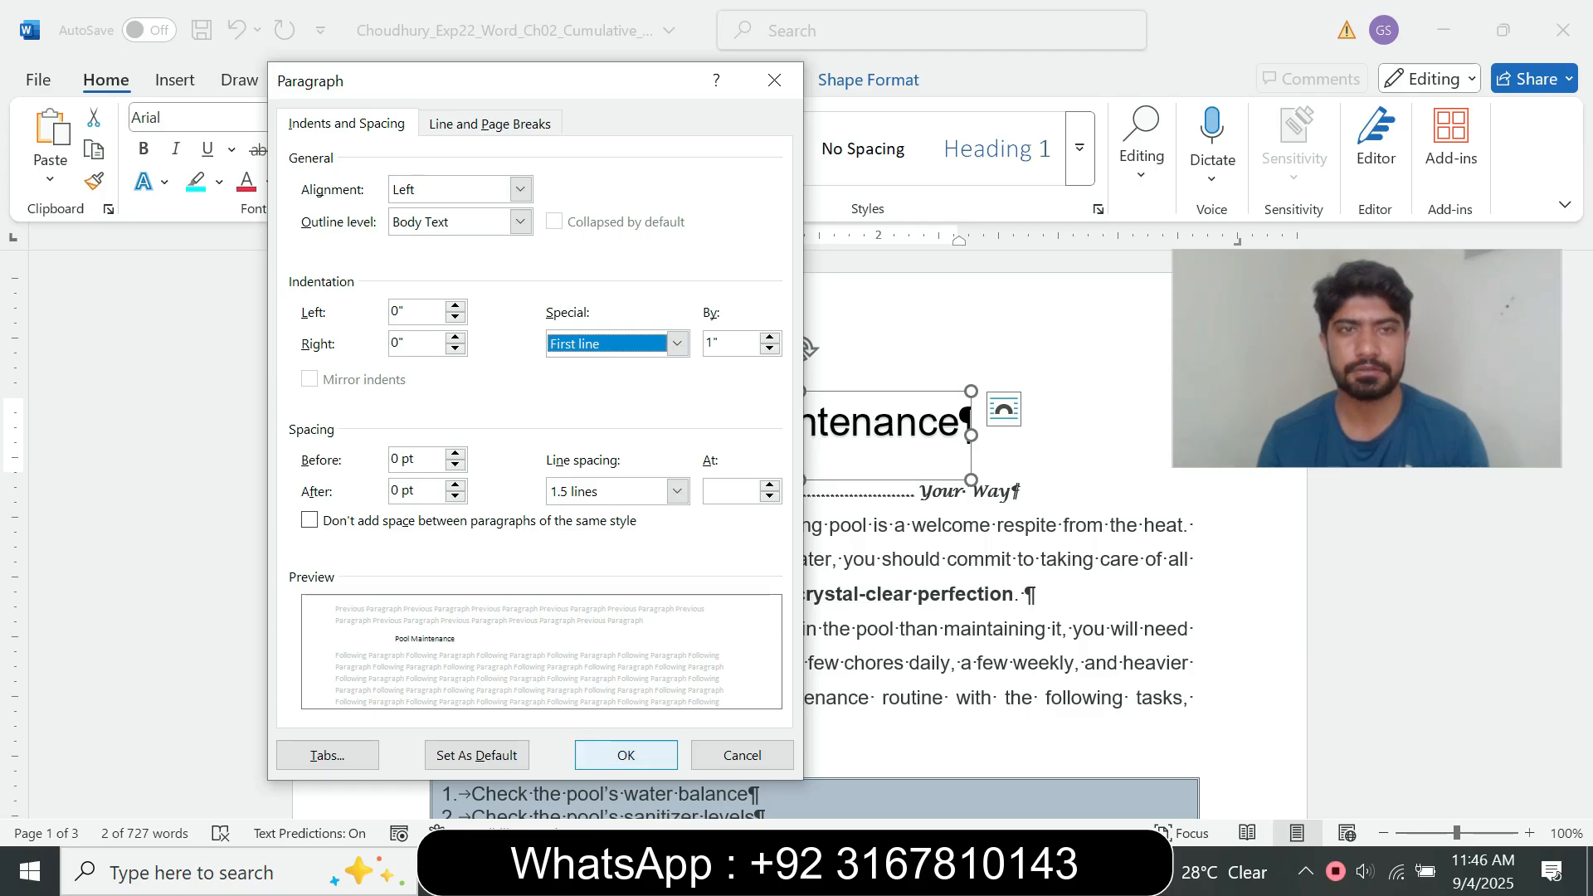
click(626, 755)
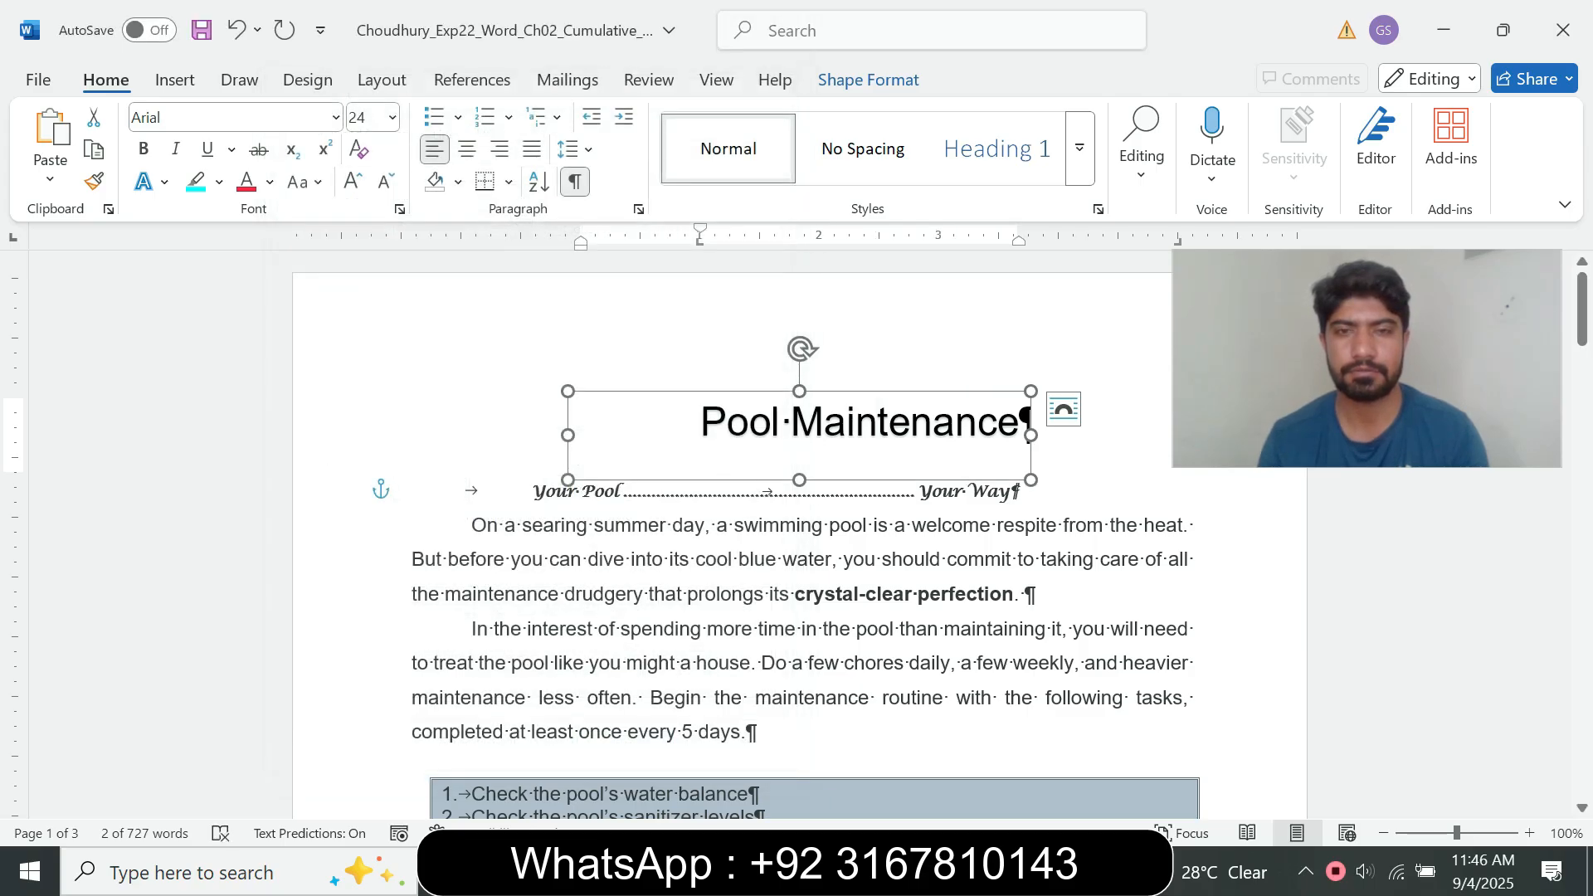
Step: Set the Pool Maintenance WordArt's paragraph alignment to Centered
click(638, 209)
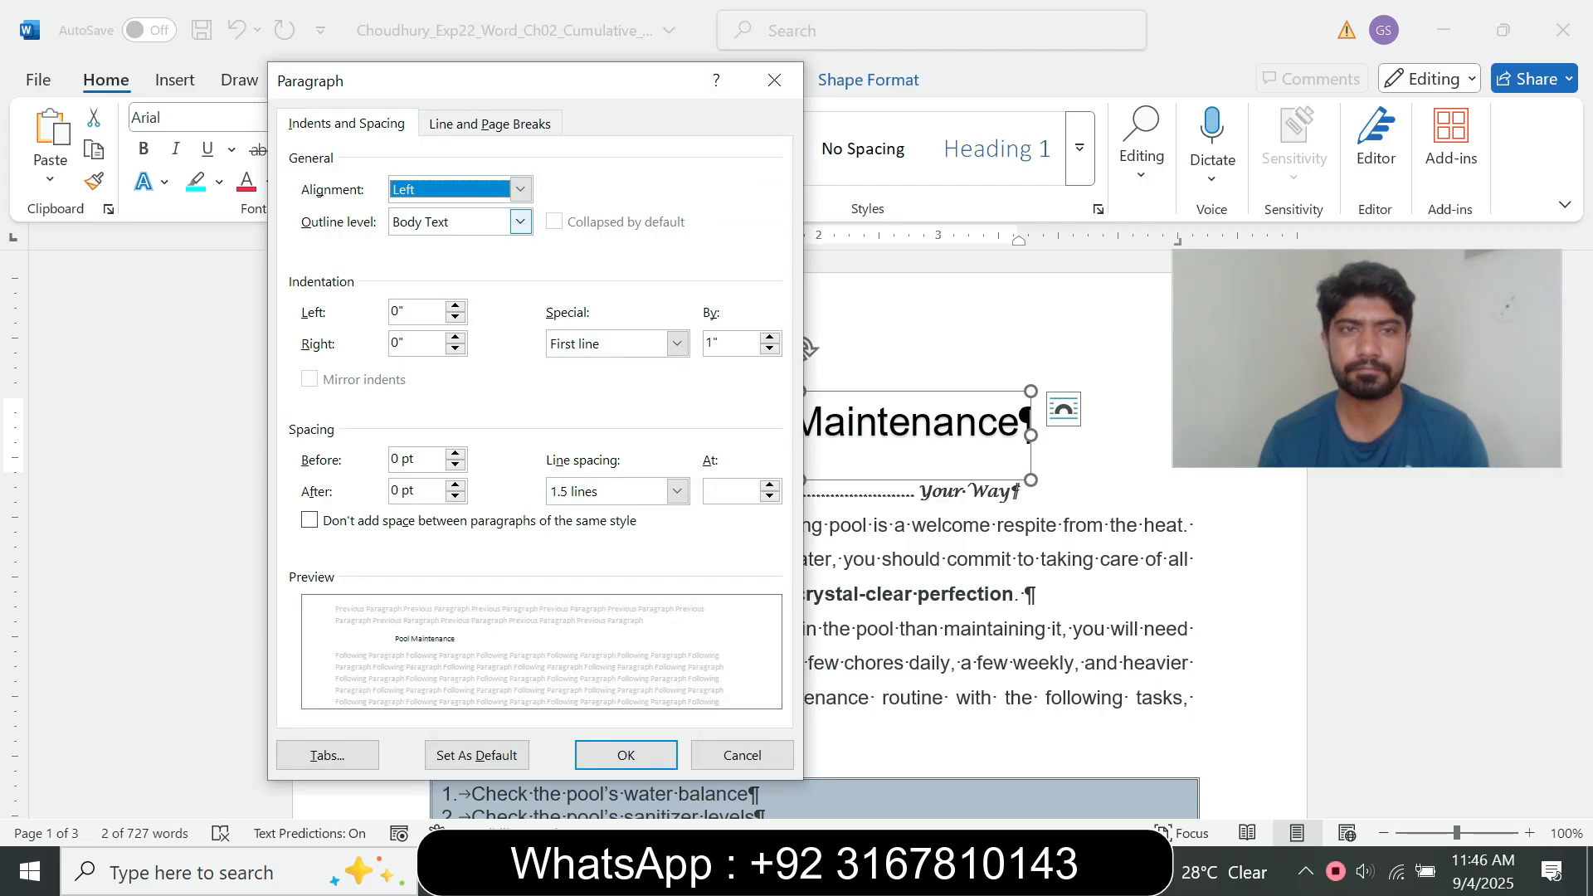
click(520, 190)
click(423, 227)
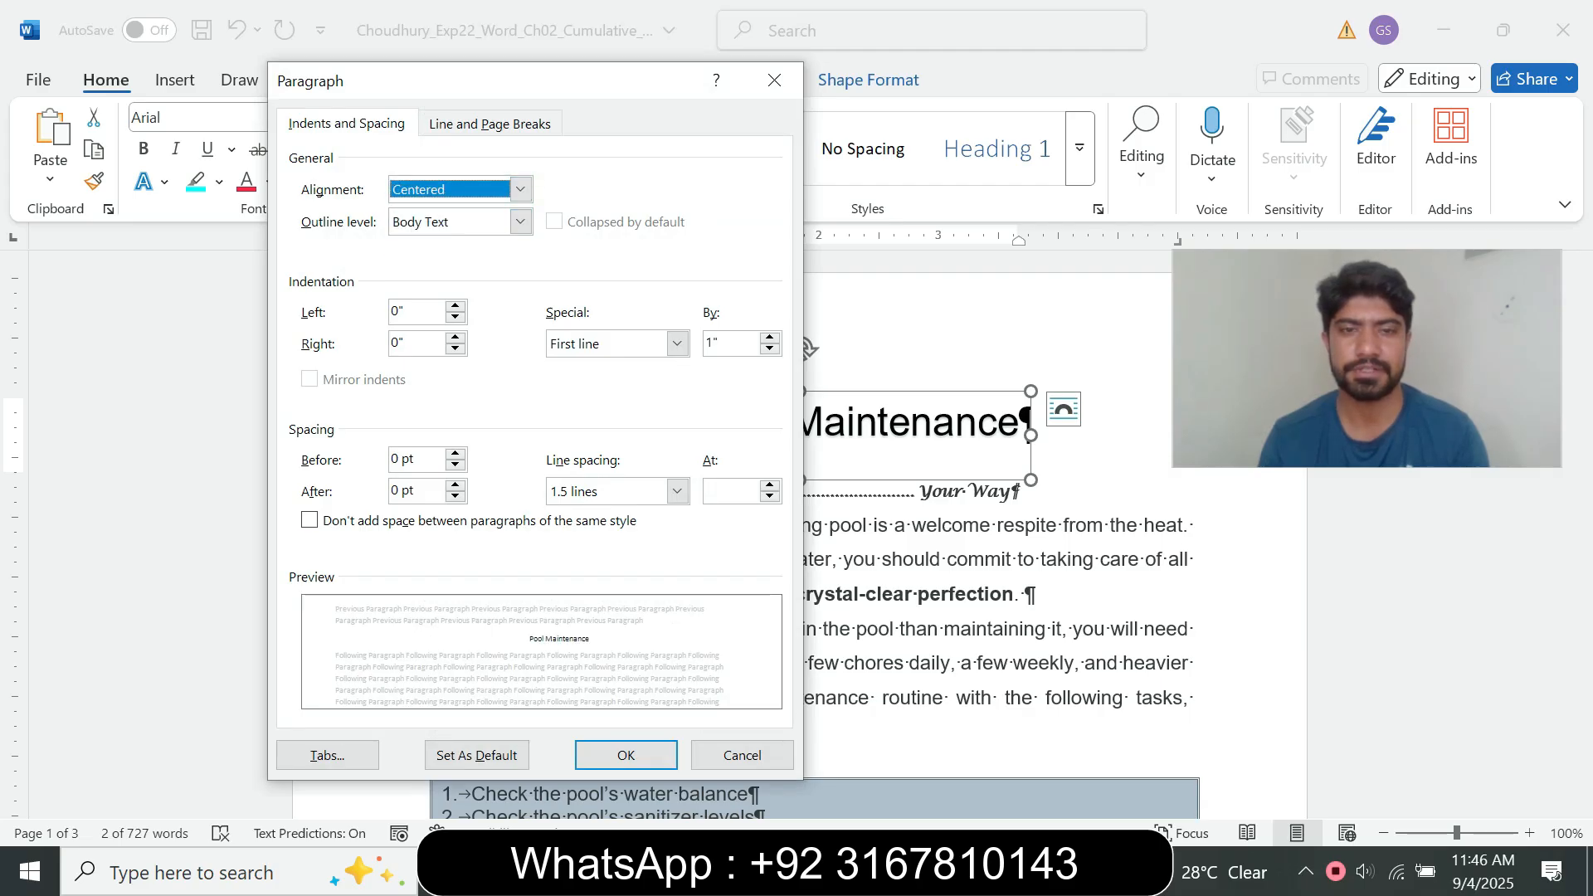
click(625, 755)
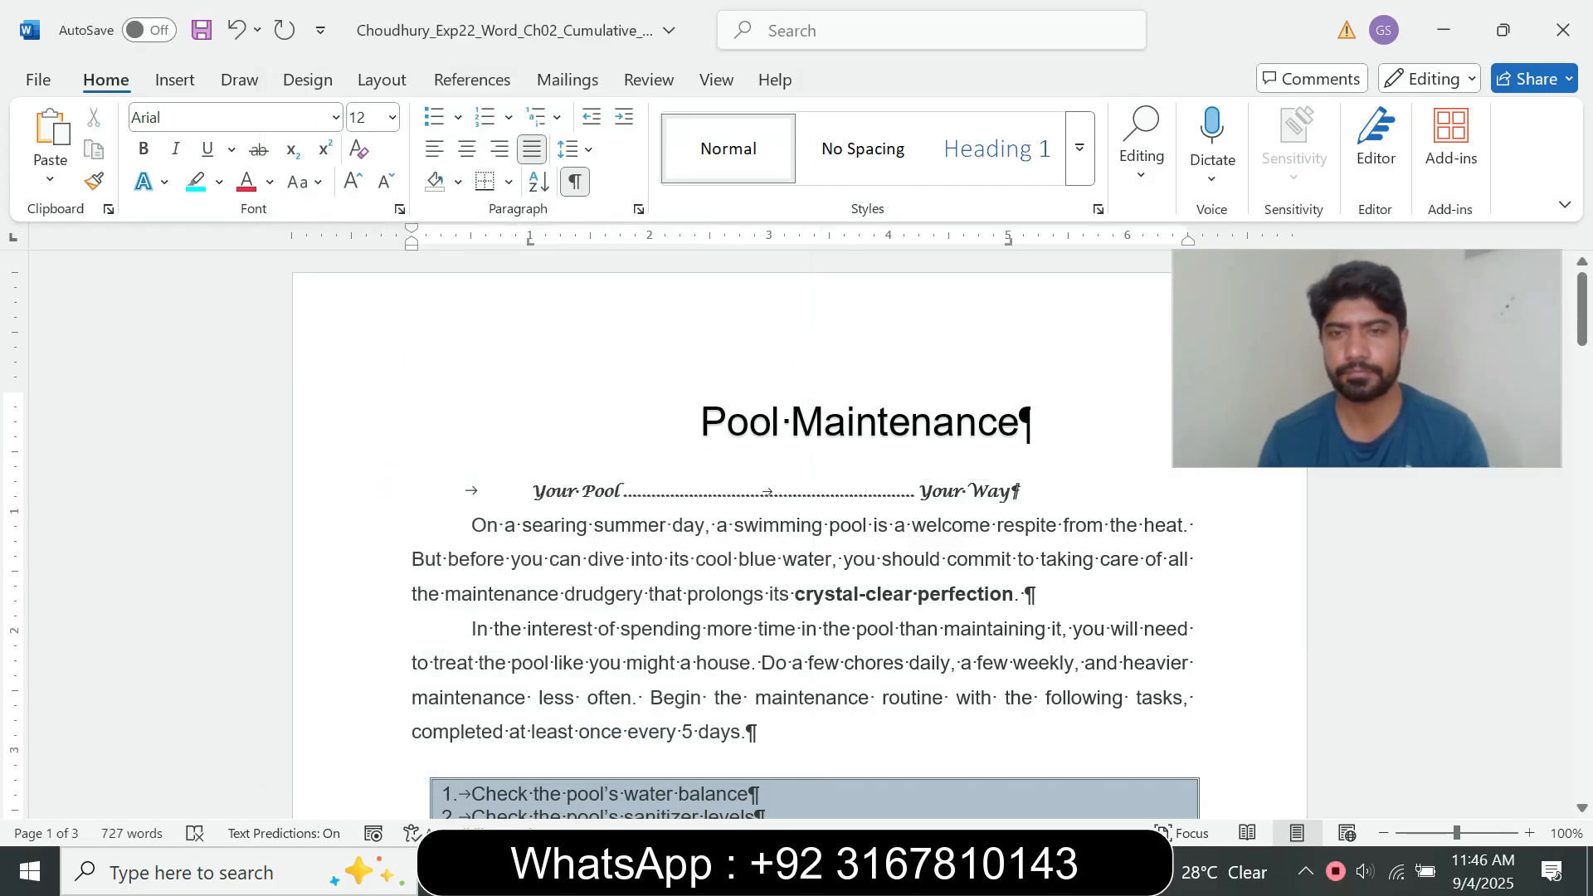
Step: Return to the instructions document, reset step 10's text to font size 9, and remove its highlighting
click(885, 871)
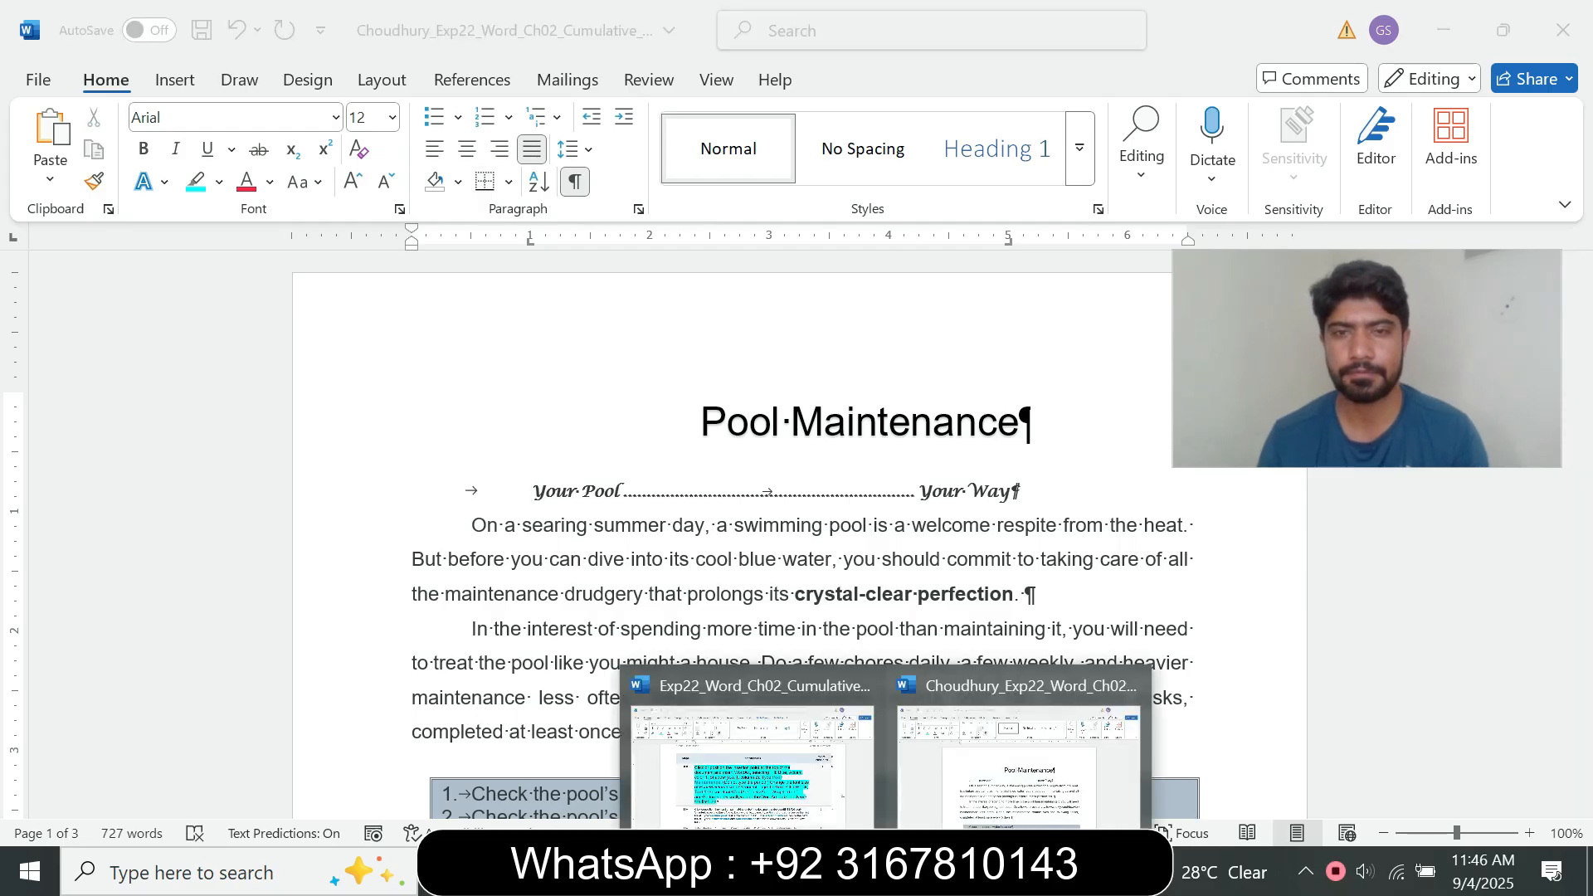
click(750, 763)
click(561, 629)
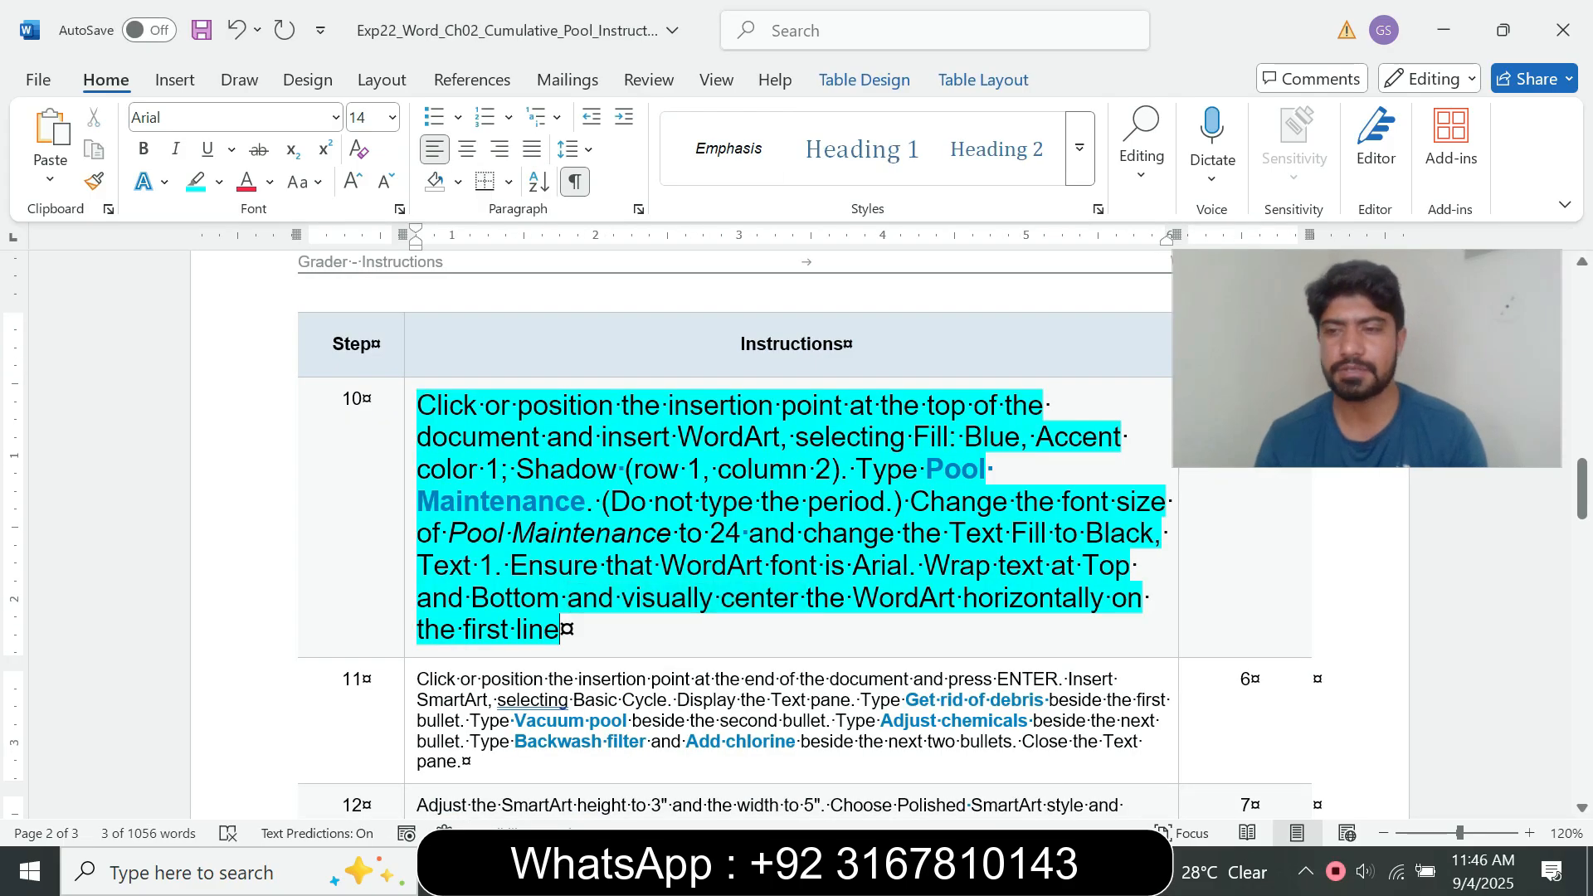
drag(561, 629, 421, 401)
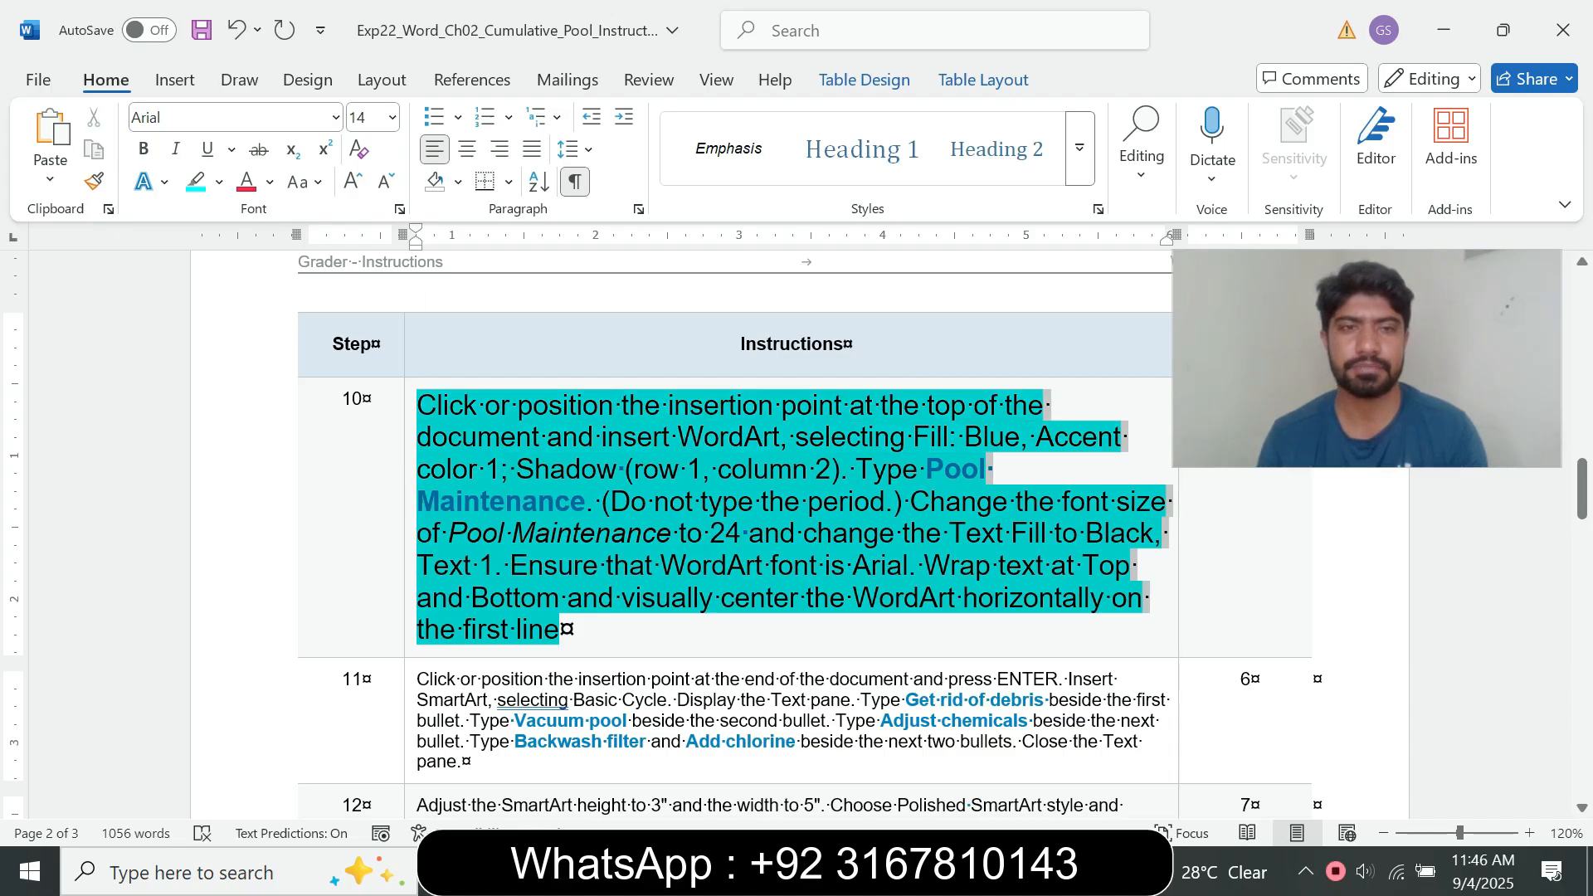
click(575, 312)
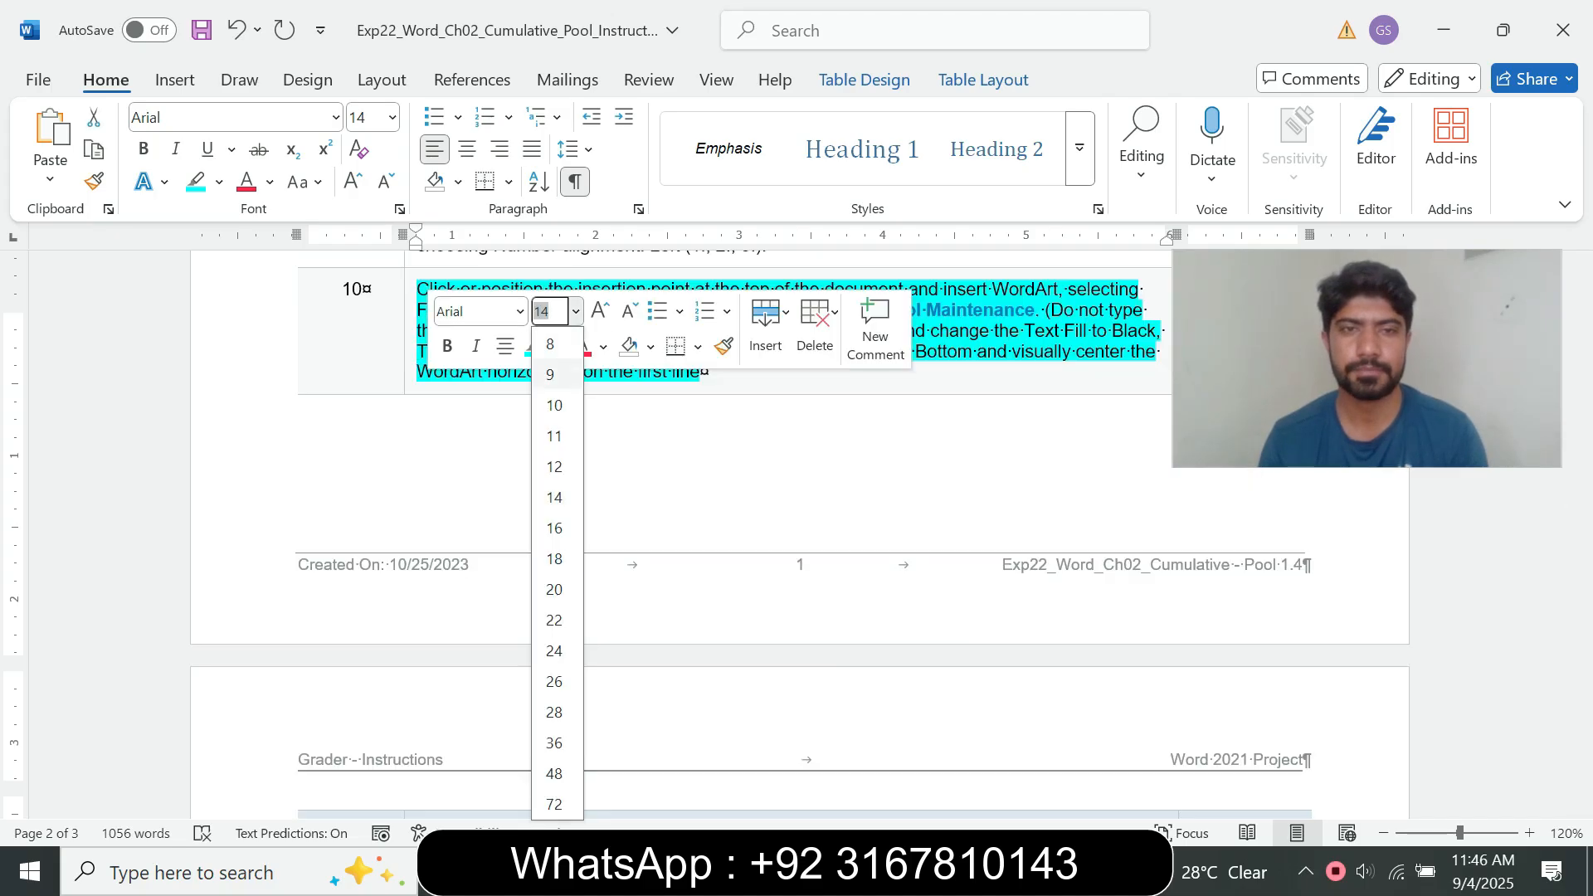
click(550, 374)
click(556, 347)
click(598, 548)
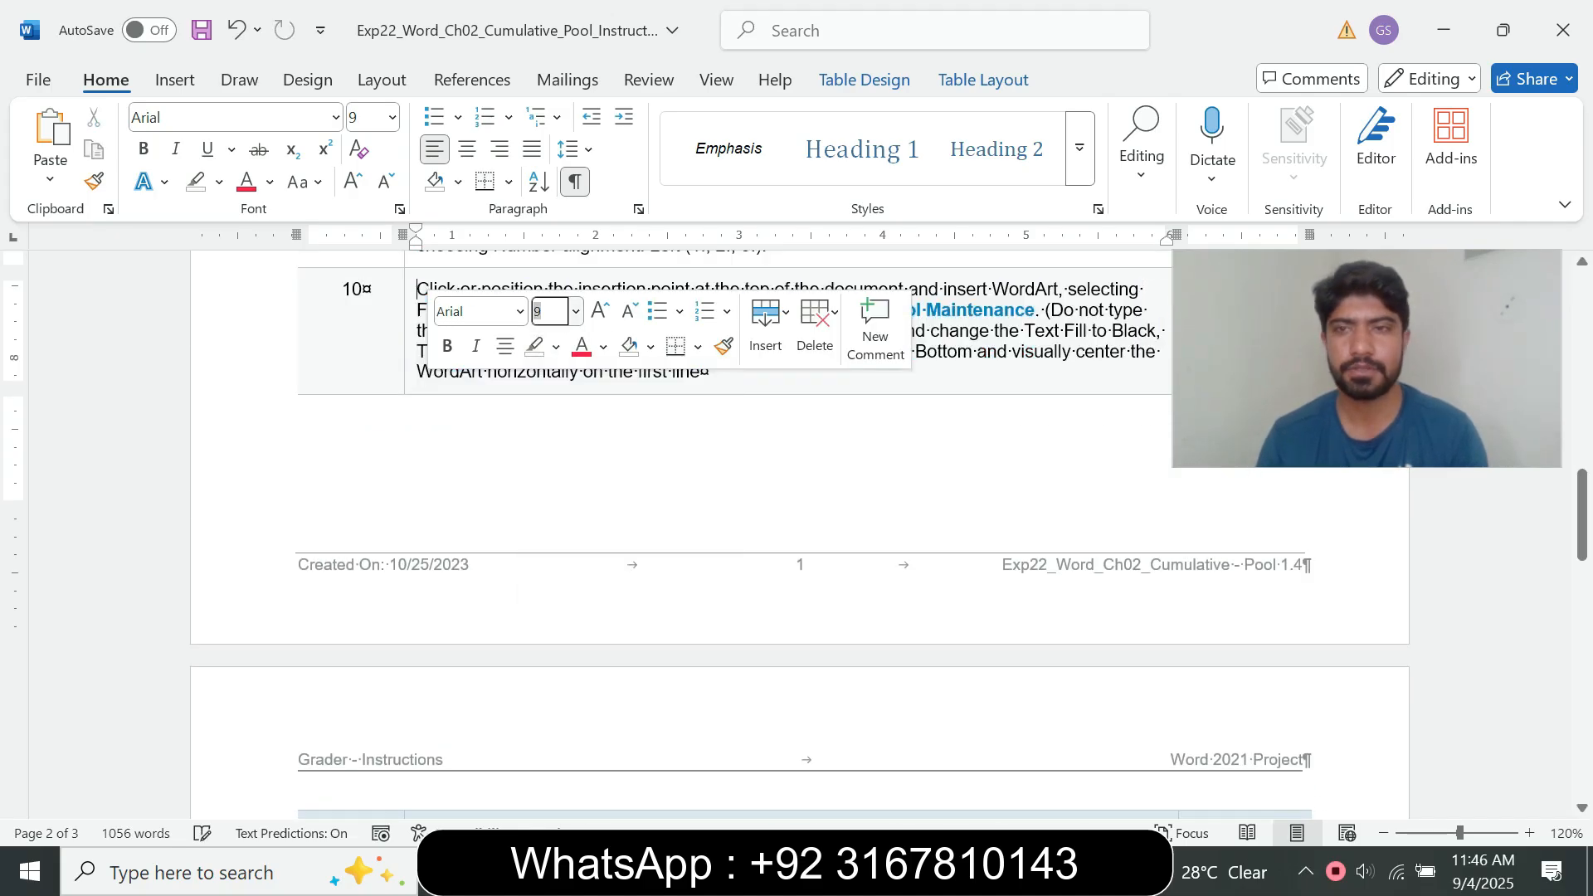
Step: Highlight the instructions from step 11 through step 19 in turquoise
scroll(797, 539, down, 3)
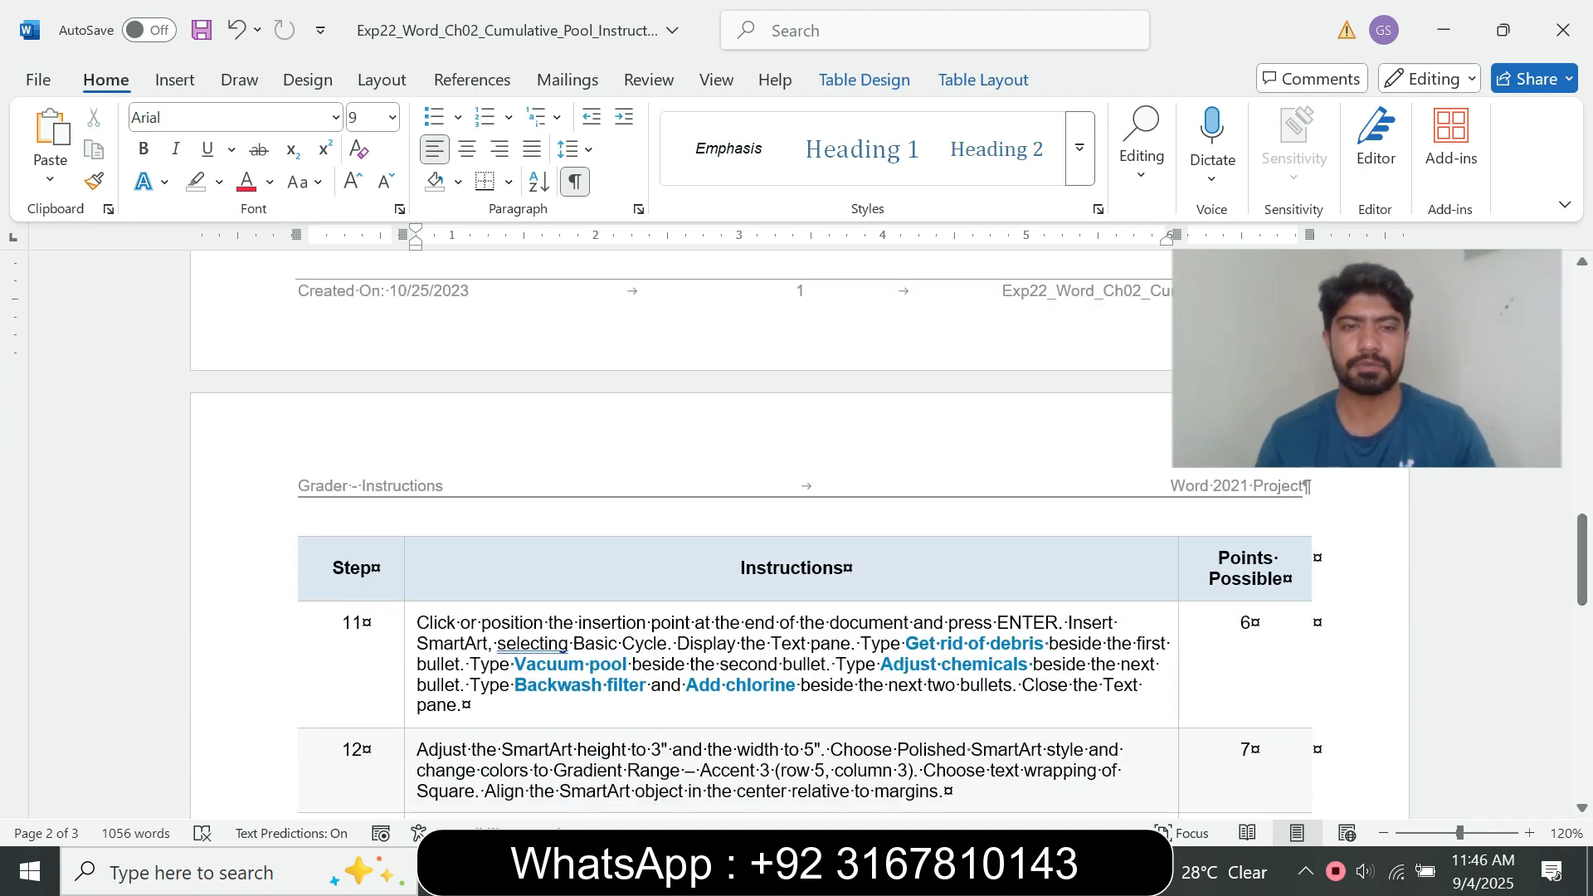
drag(416, 622, 531, 701)
click(751, 679)
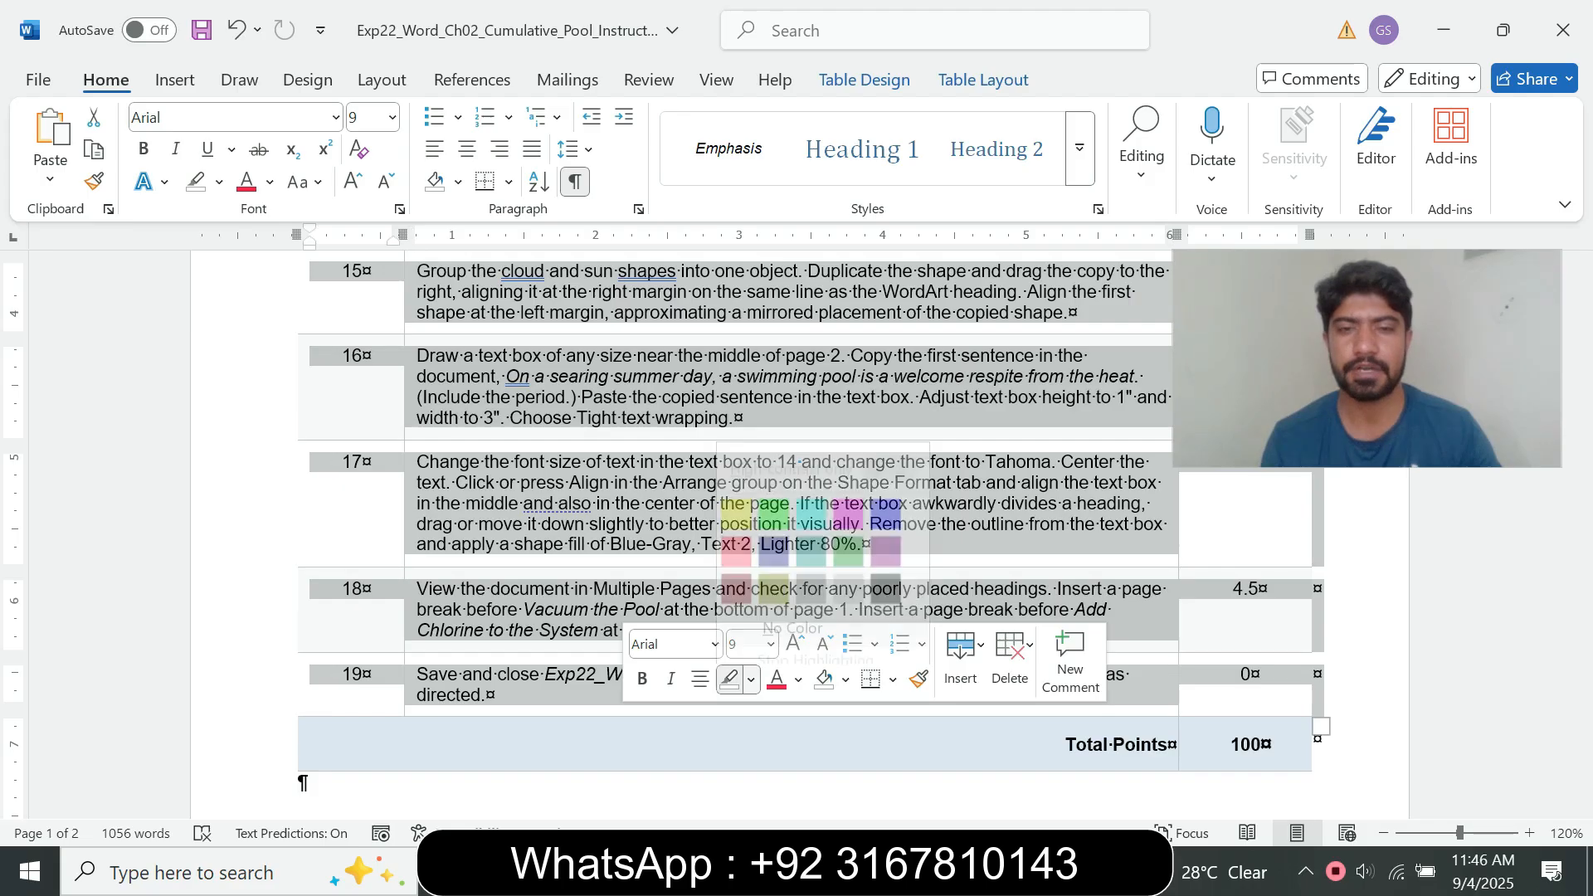
click(811, 492)
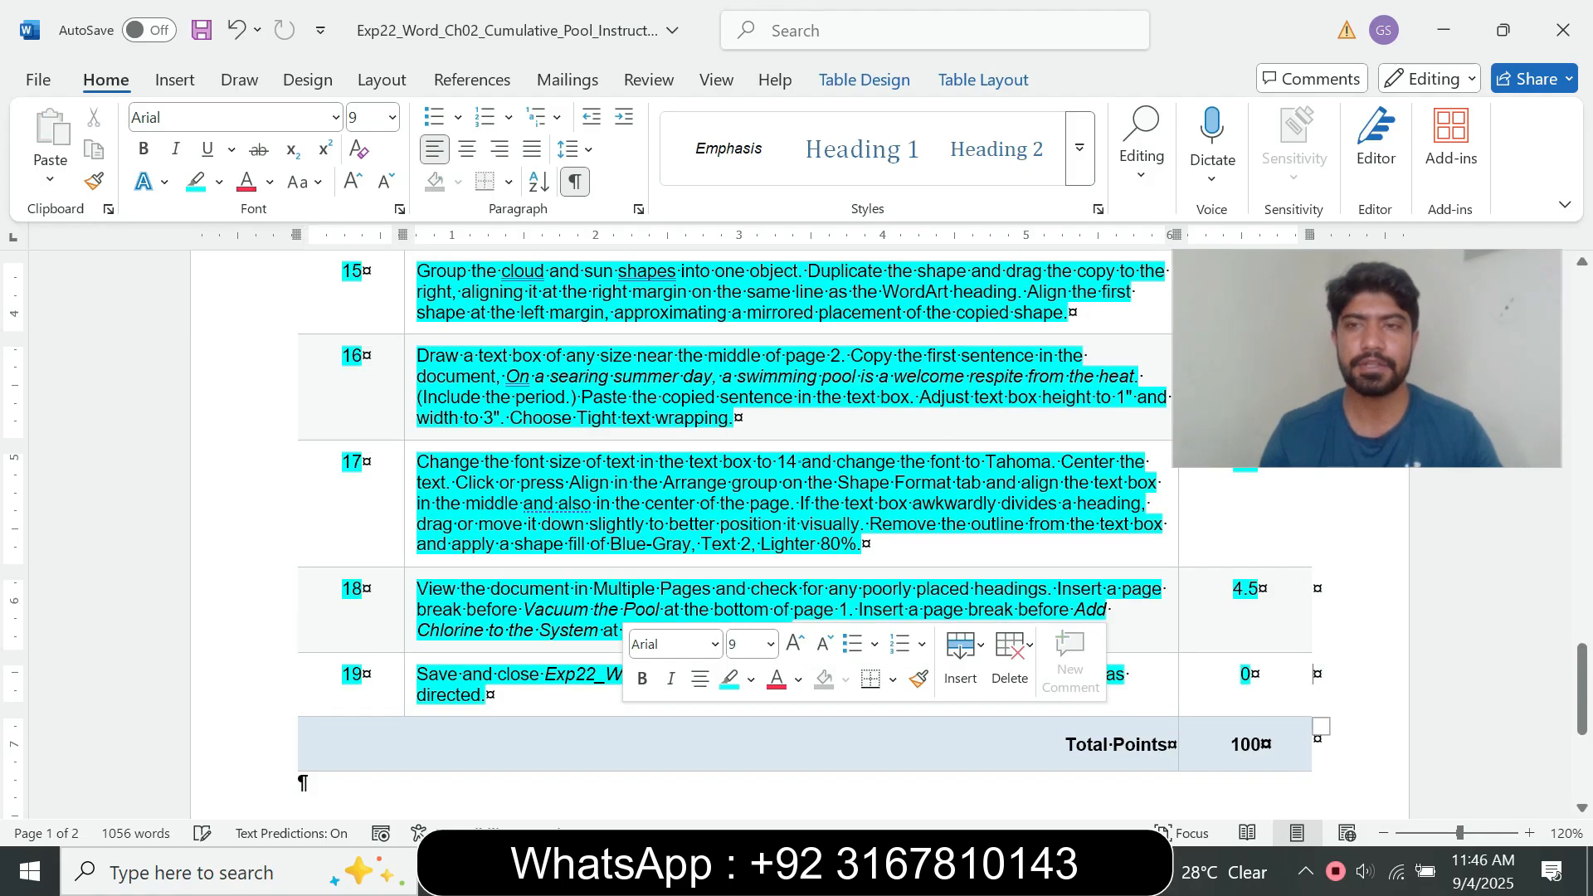
click(510, 482)
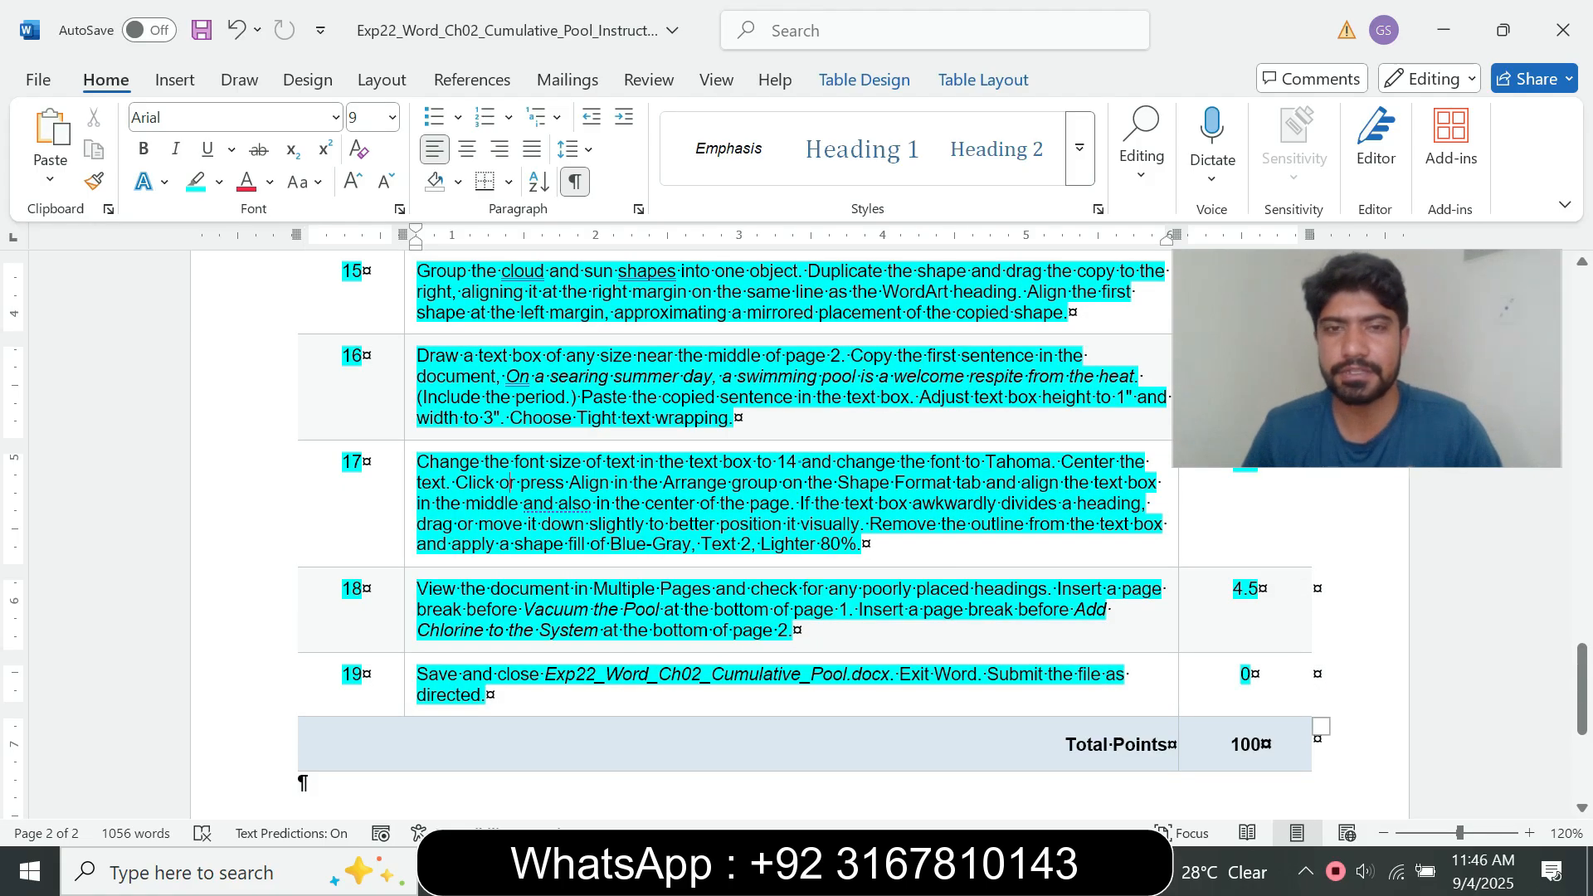